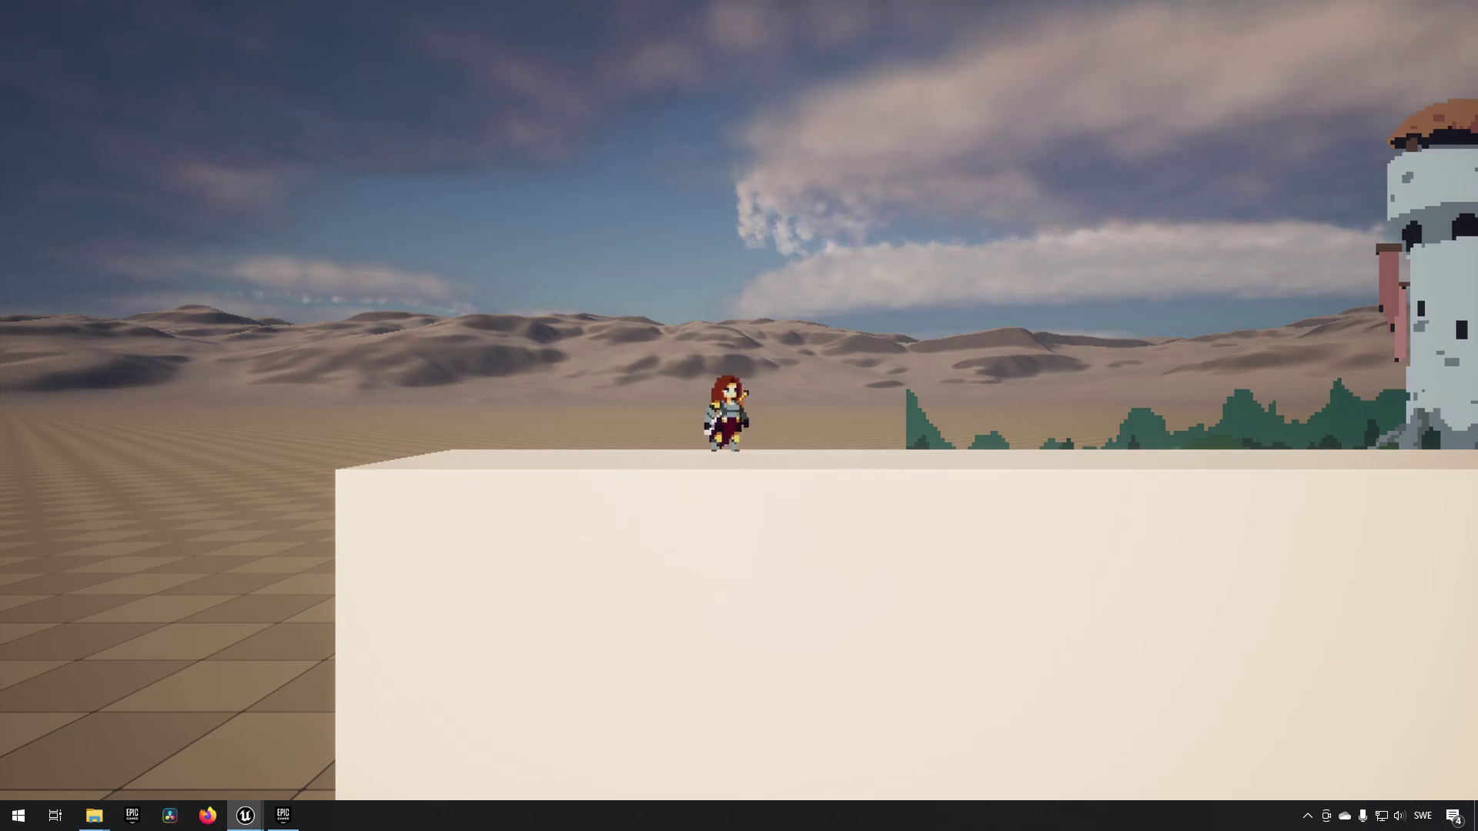
- In Play mode, run the warrior right and left with D and A, then jump with Space
key("d")
key("a")
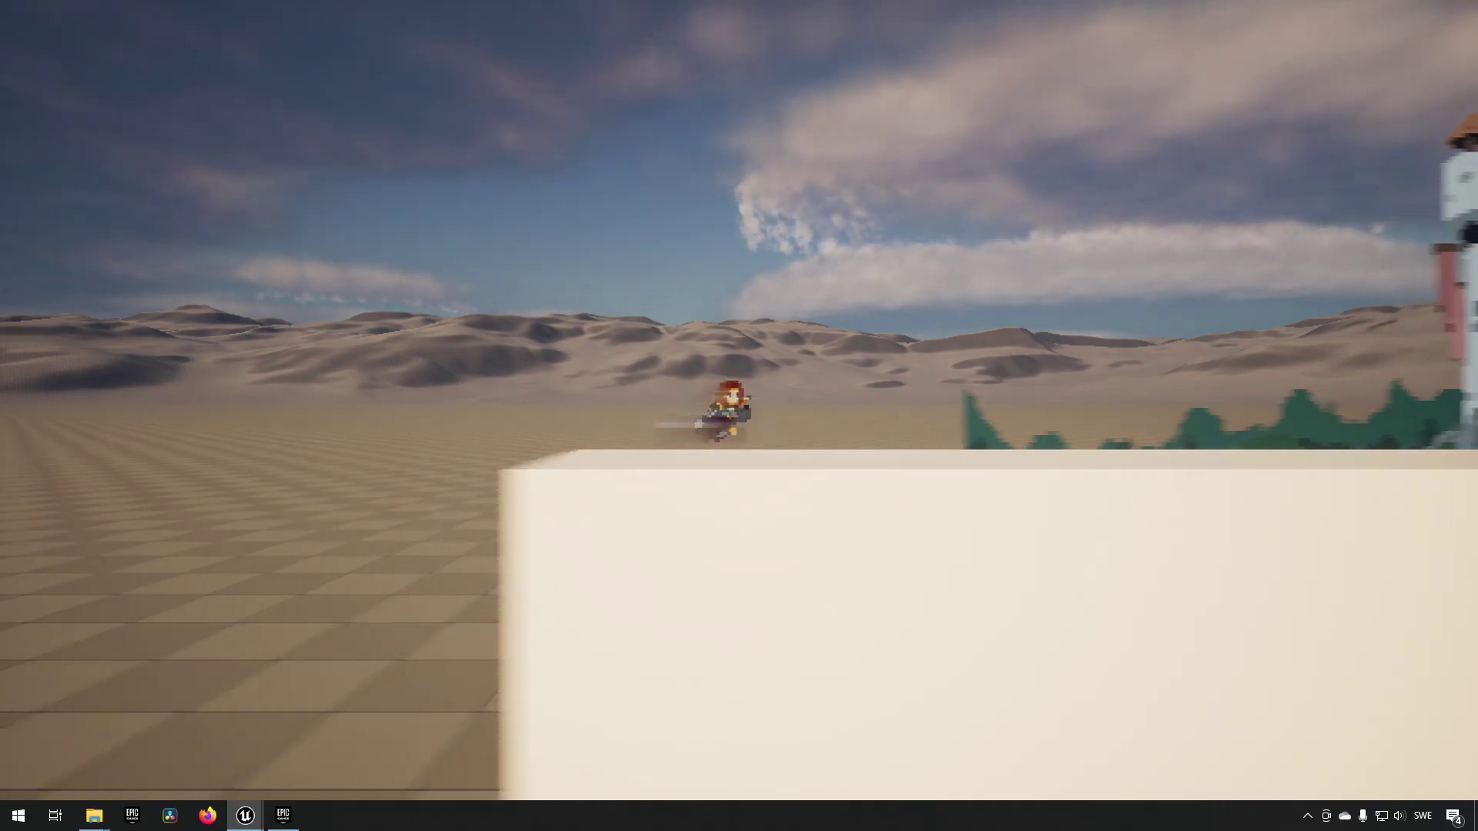
key("d")
key("space")
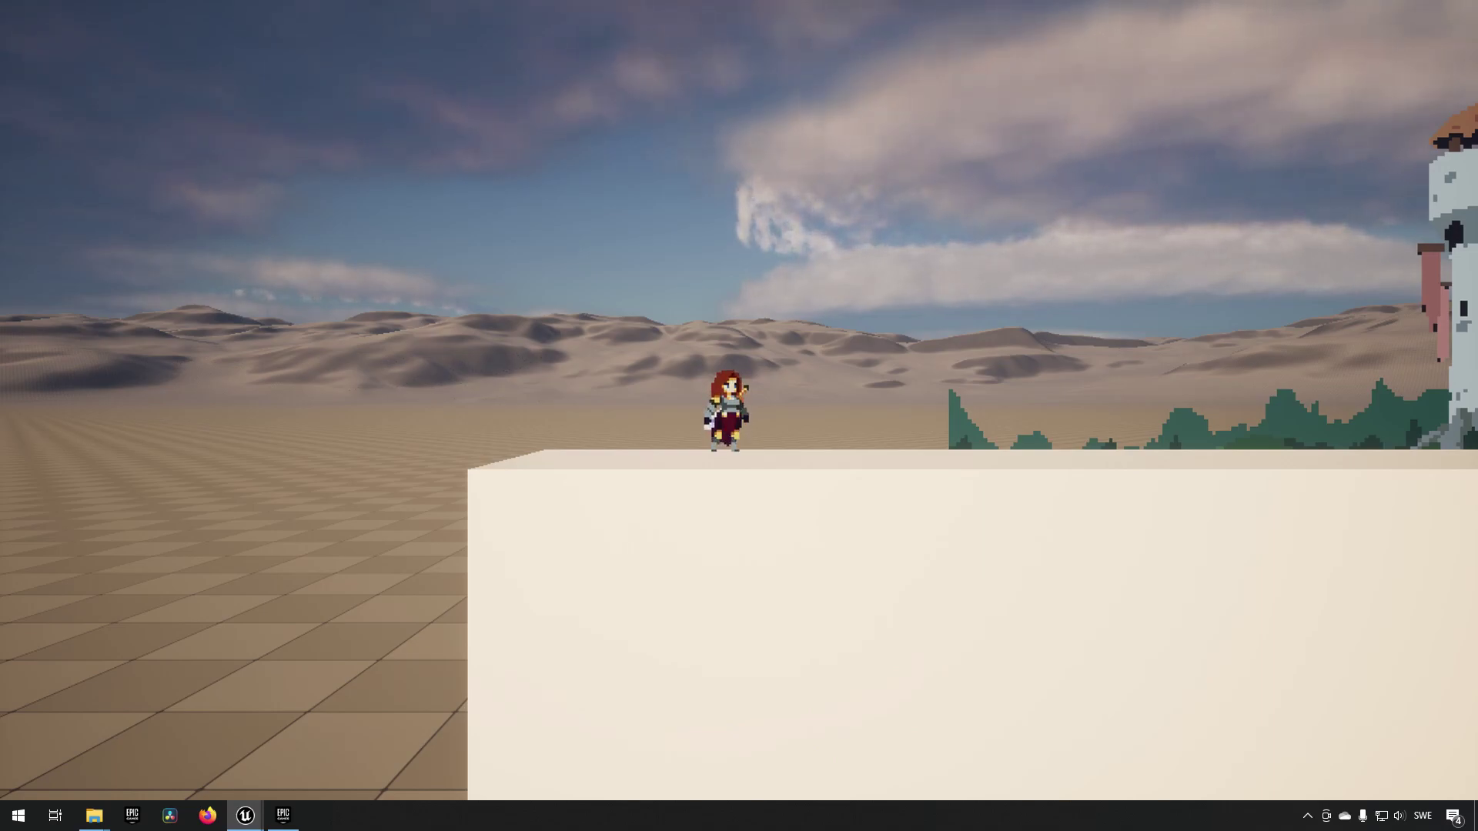
- Run the warrior back and forth, jump onto the floating platform, then run off it
key("d")
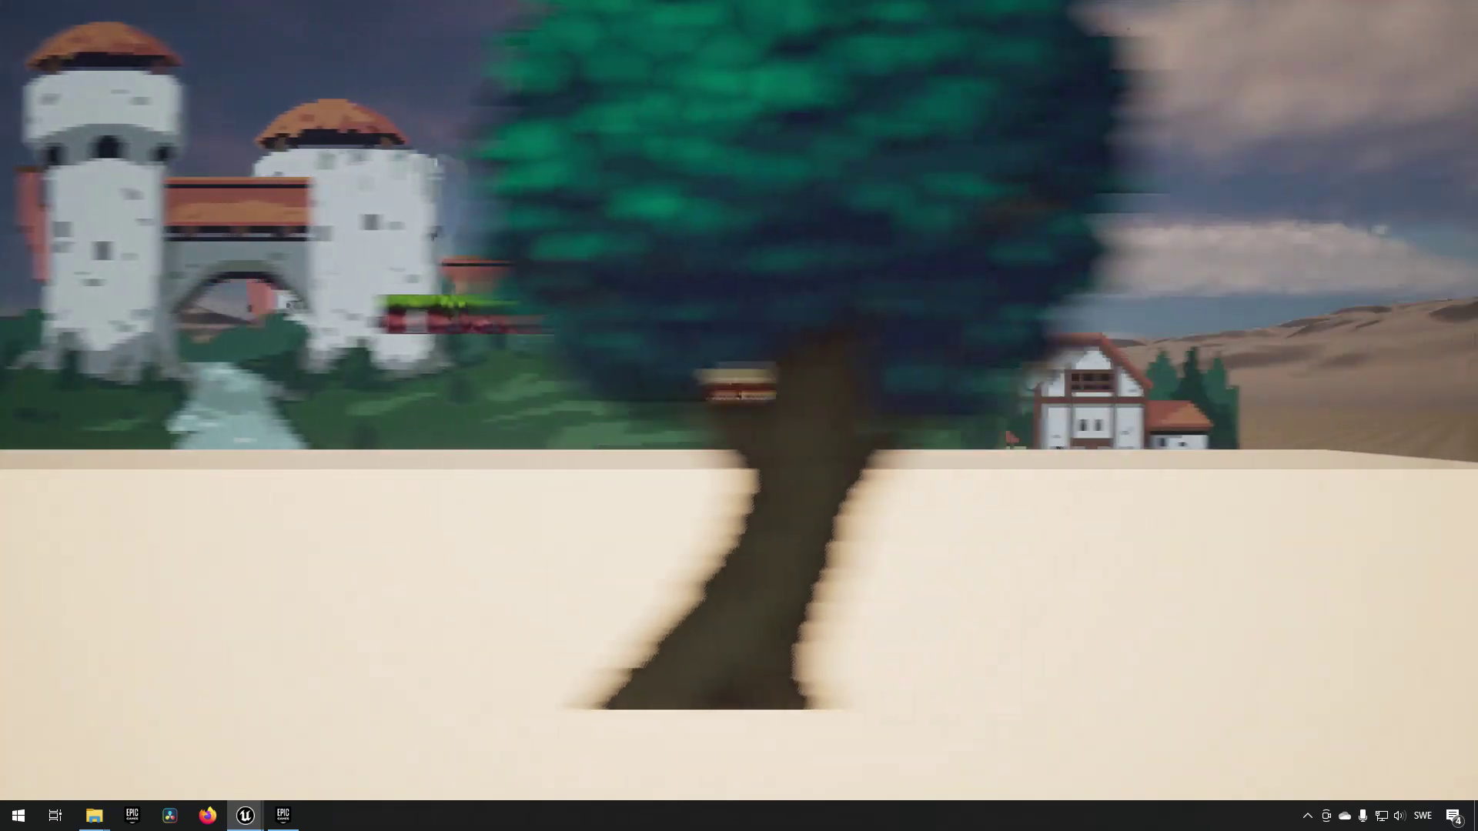
key("a")
key("d")
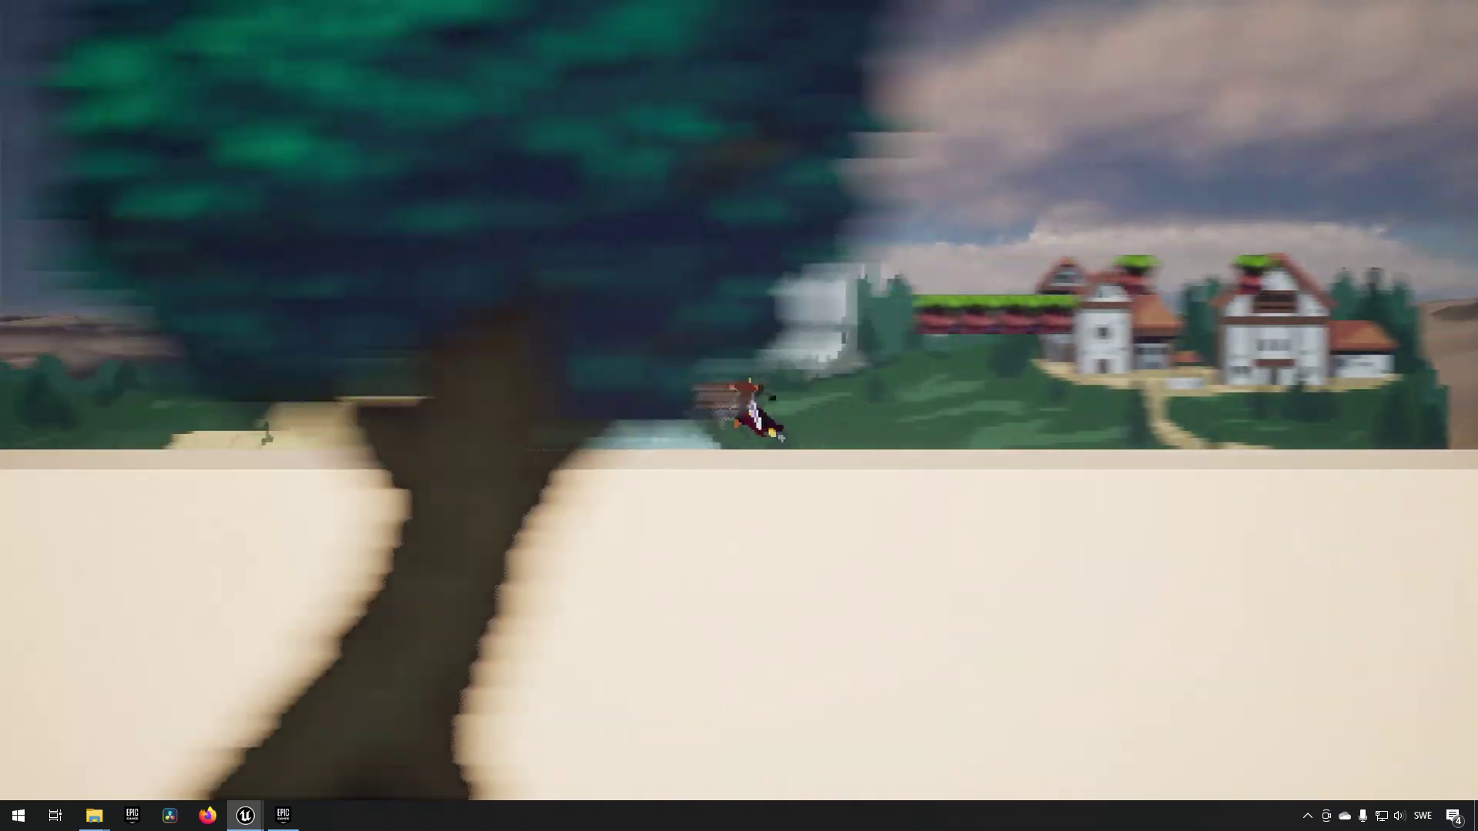
key("a")
key("d")
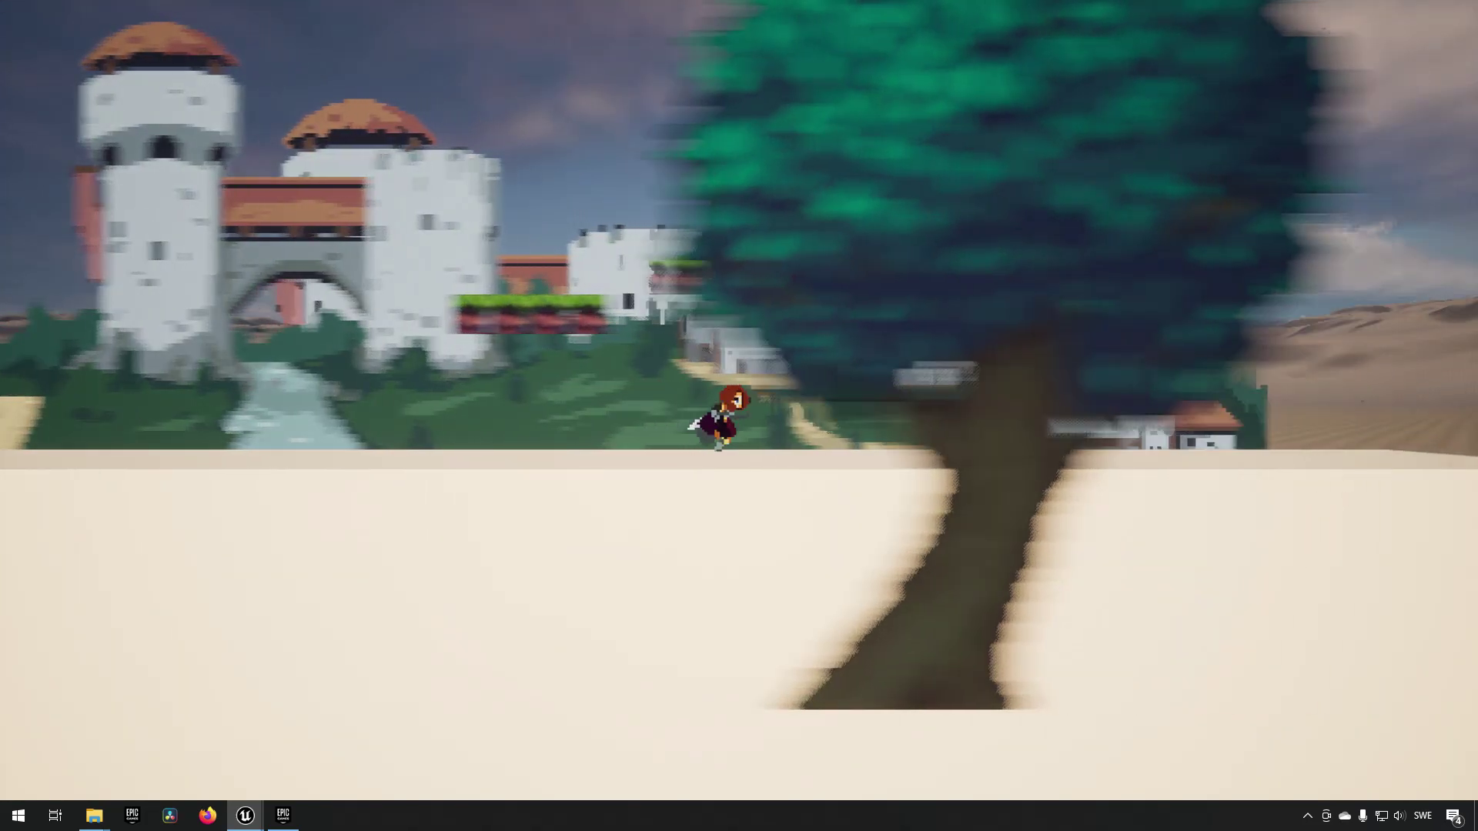
key("a")
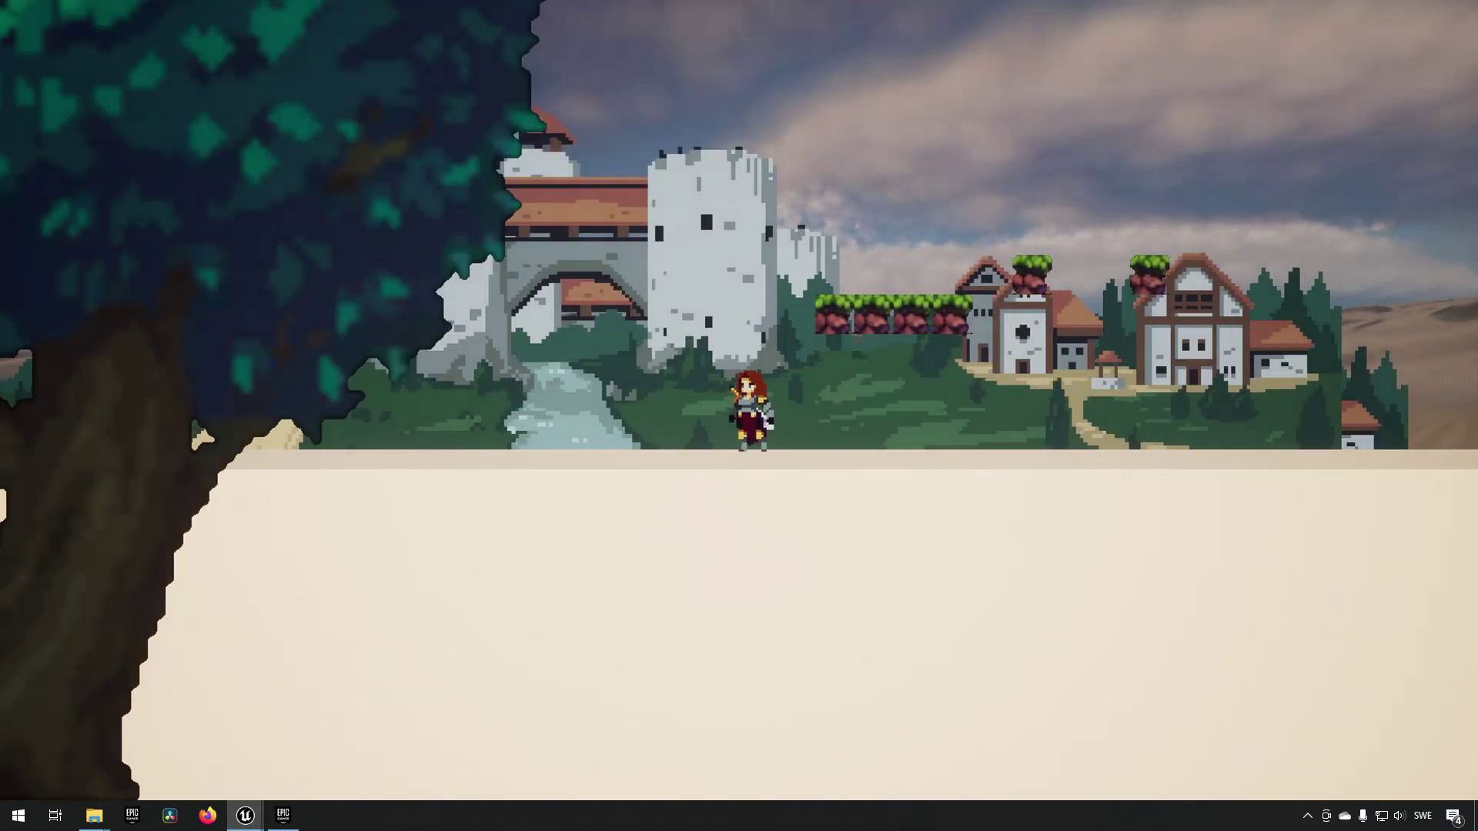
key("space")
key("d")
key("a")
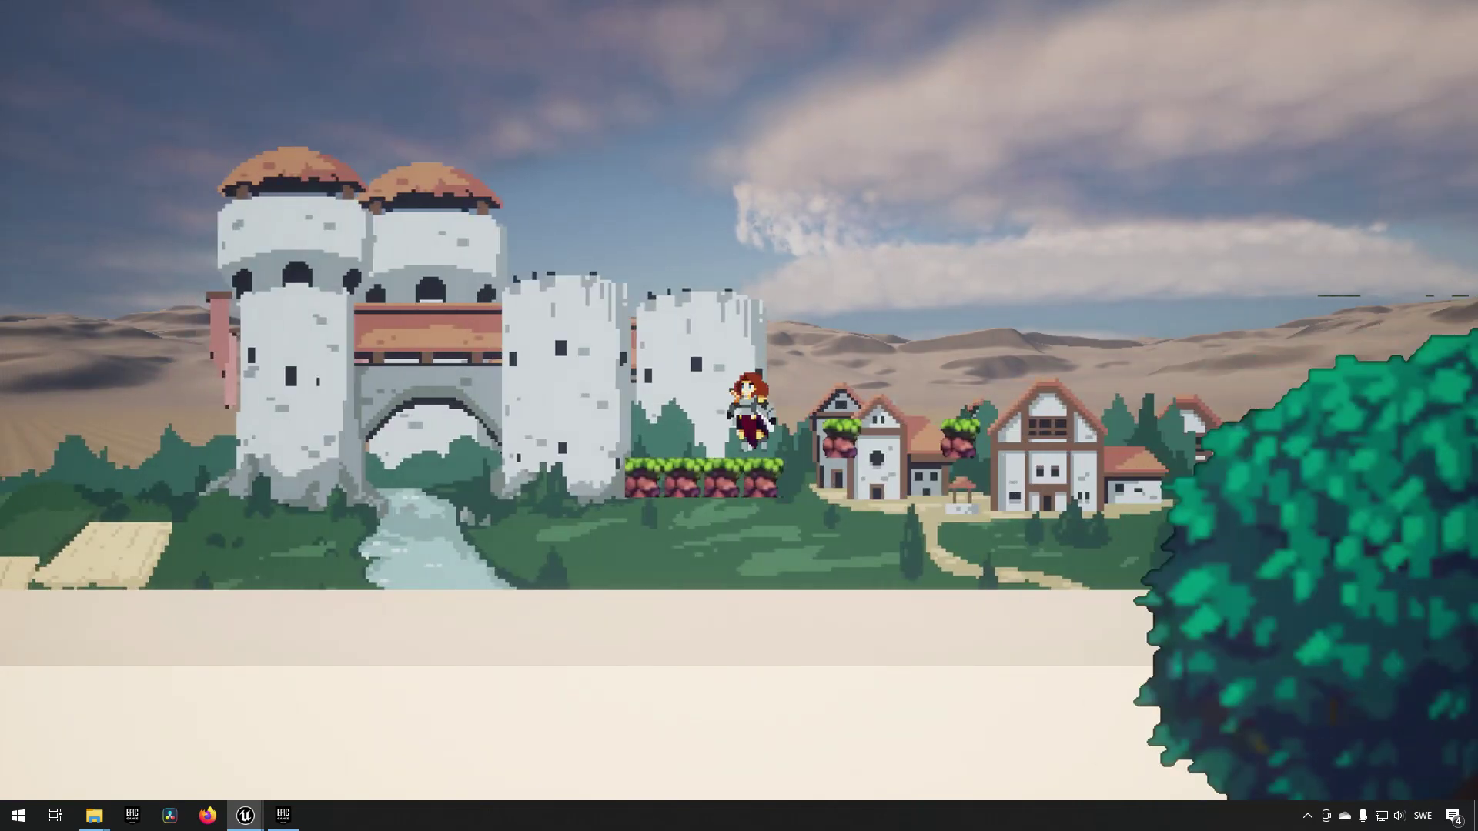
key("a")
key("d")
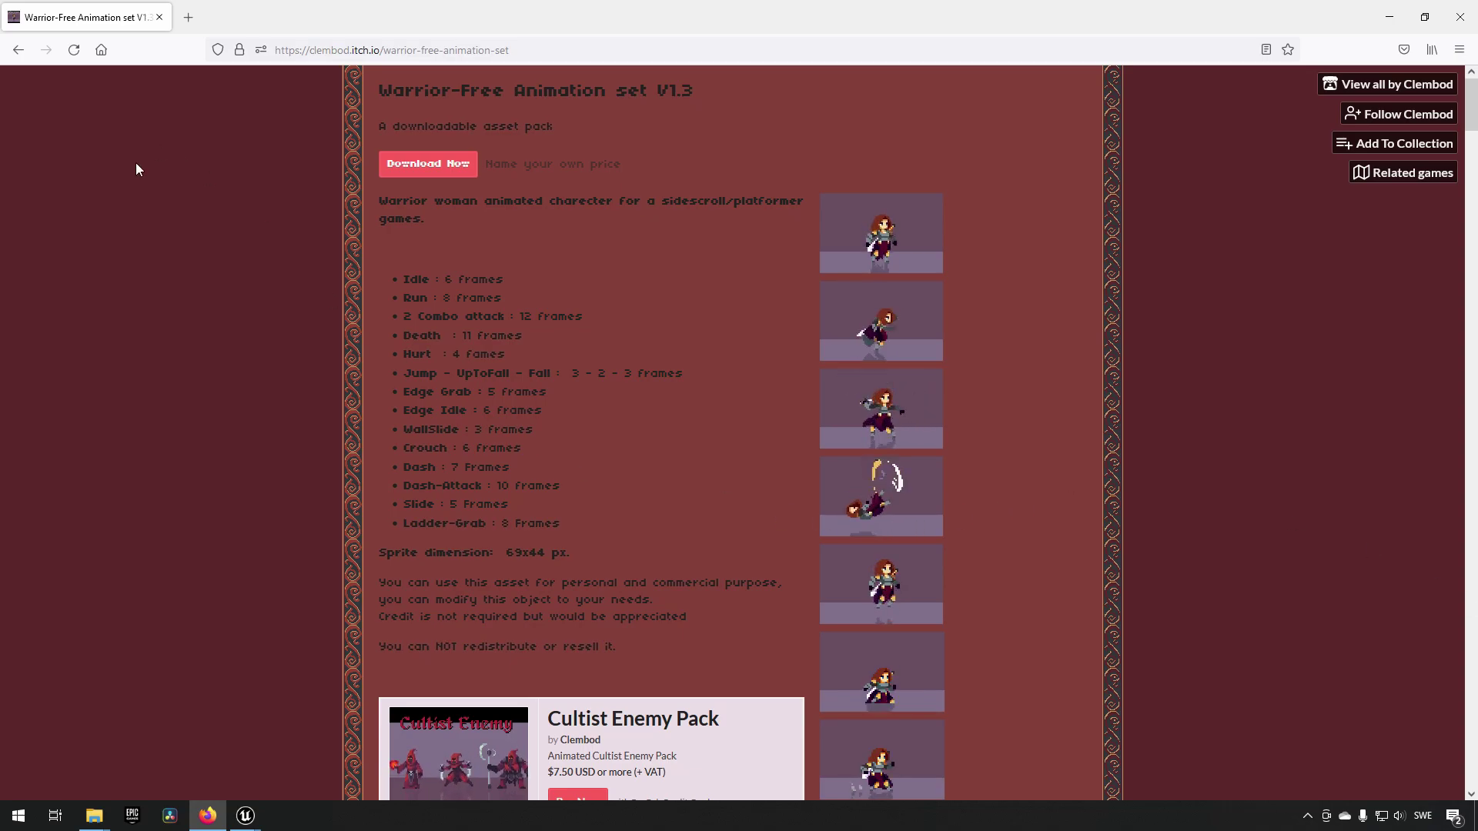
- Download the free Warrior-V1.3 pack from itch.io and switch to its extracted Warrior folder
left_click(397, 168)
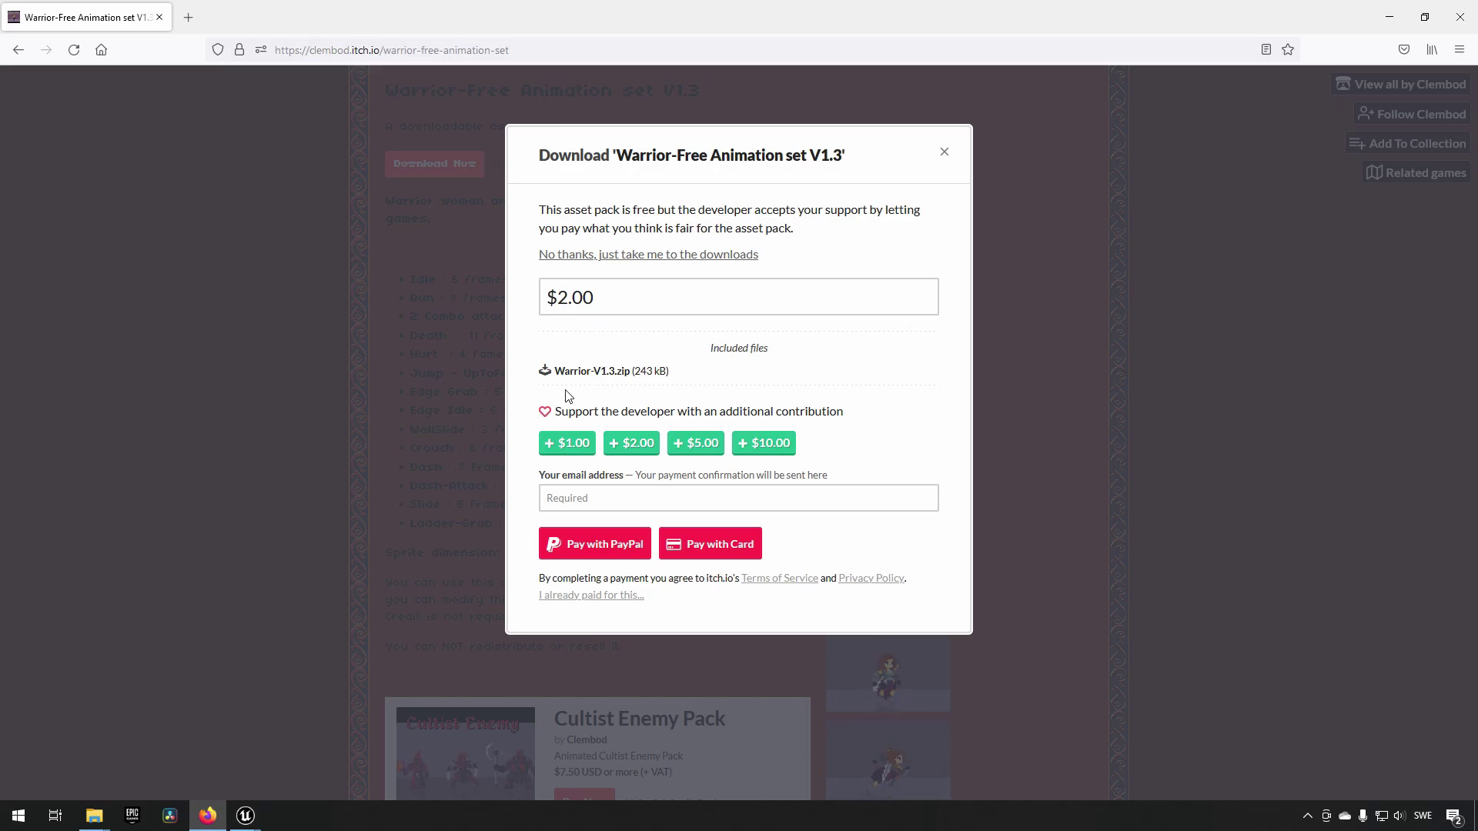
left_click(579, 256)
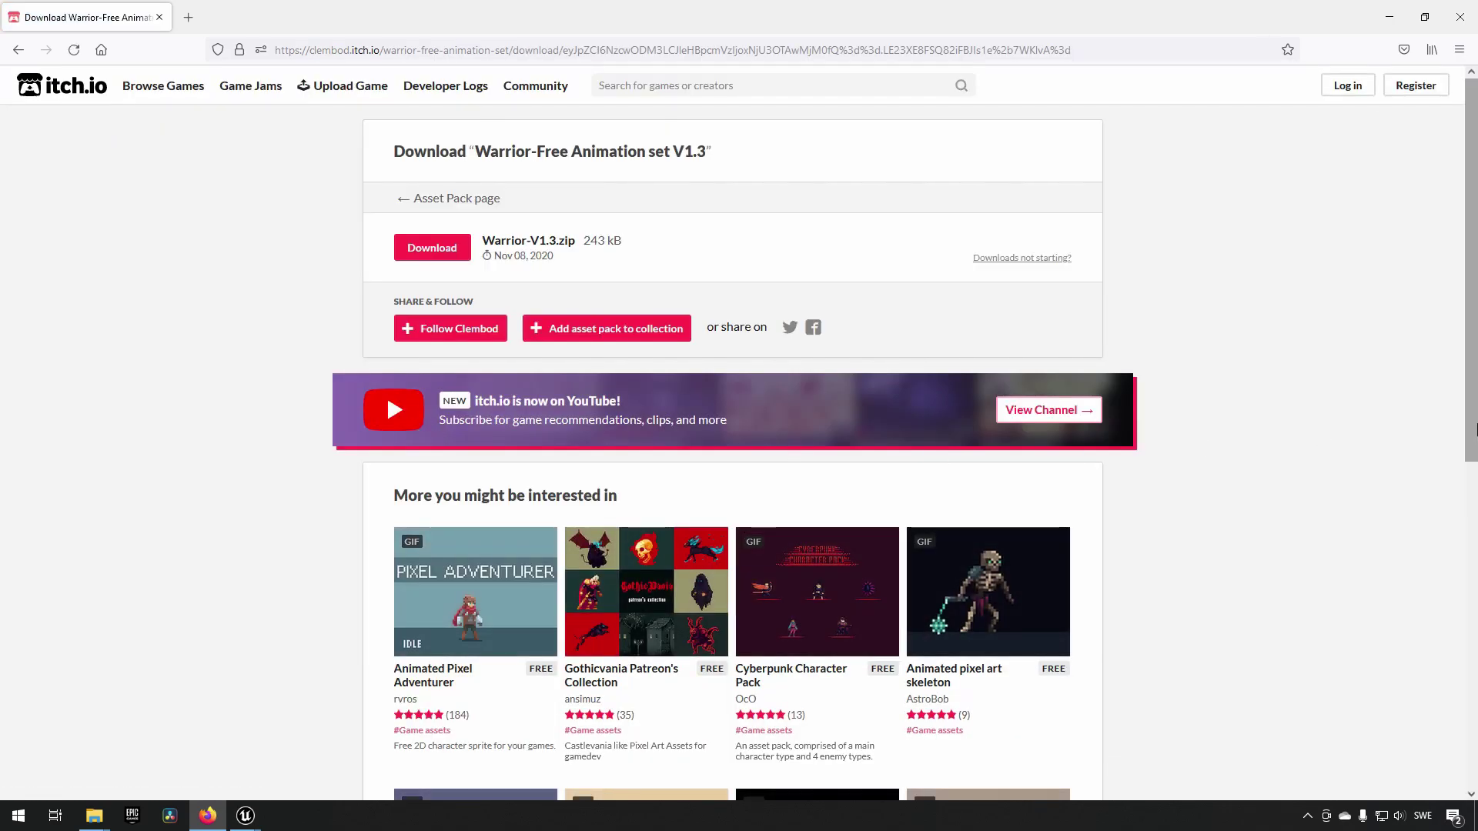
key("alt+Tab")
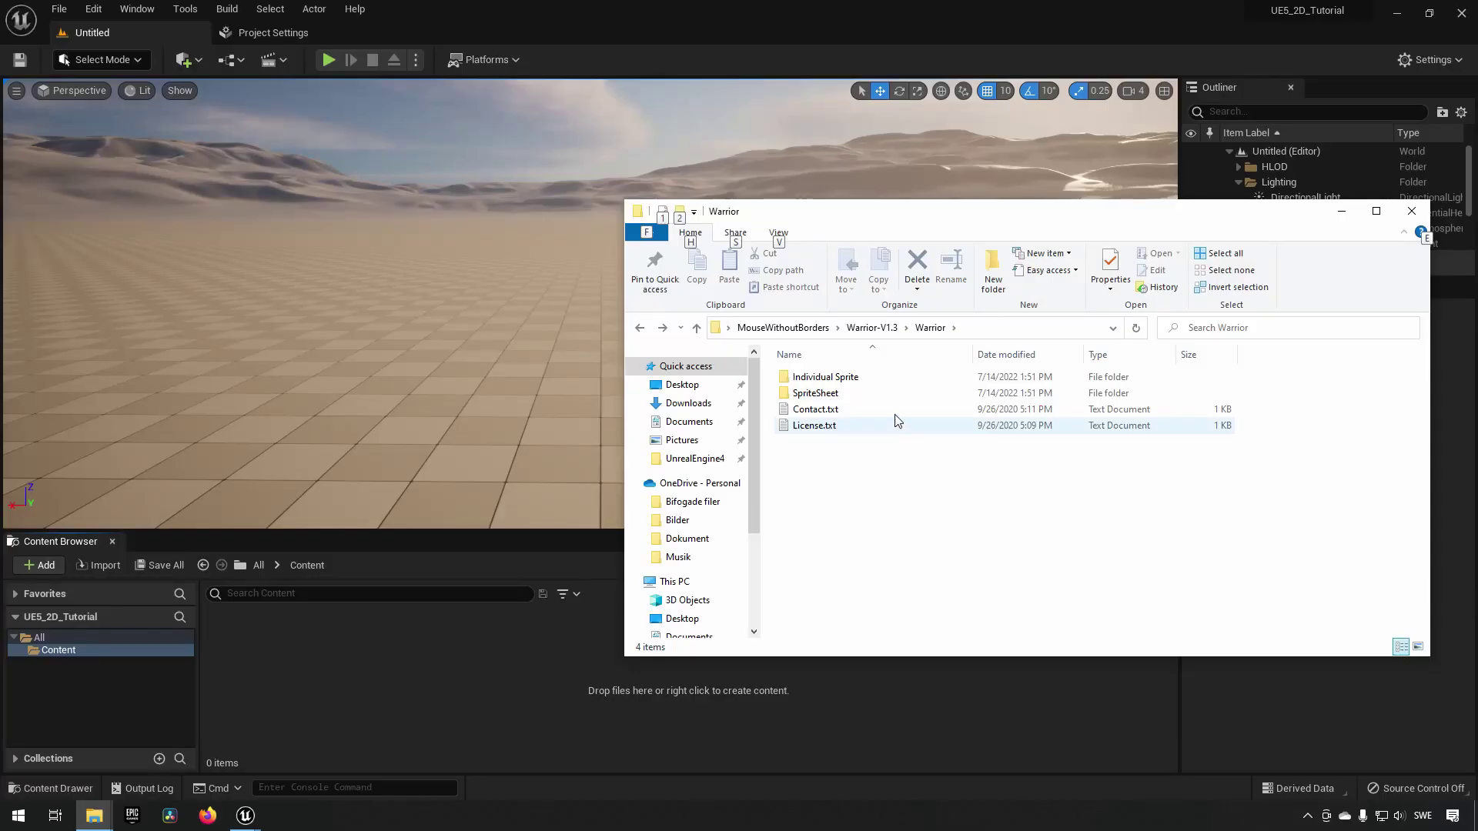
- Look through the Warrior pack's SpriteSheet folder, then open its Individual Sprite folder
double_click(847, 378)
key("alt+Left")
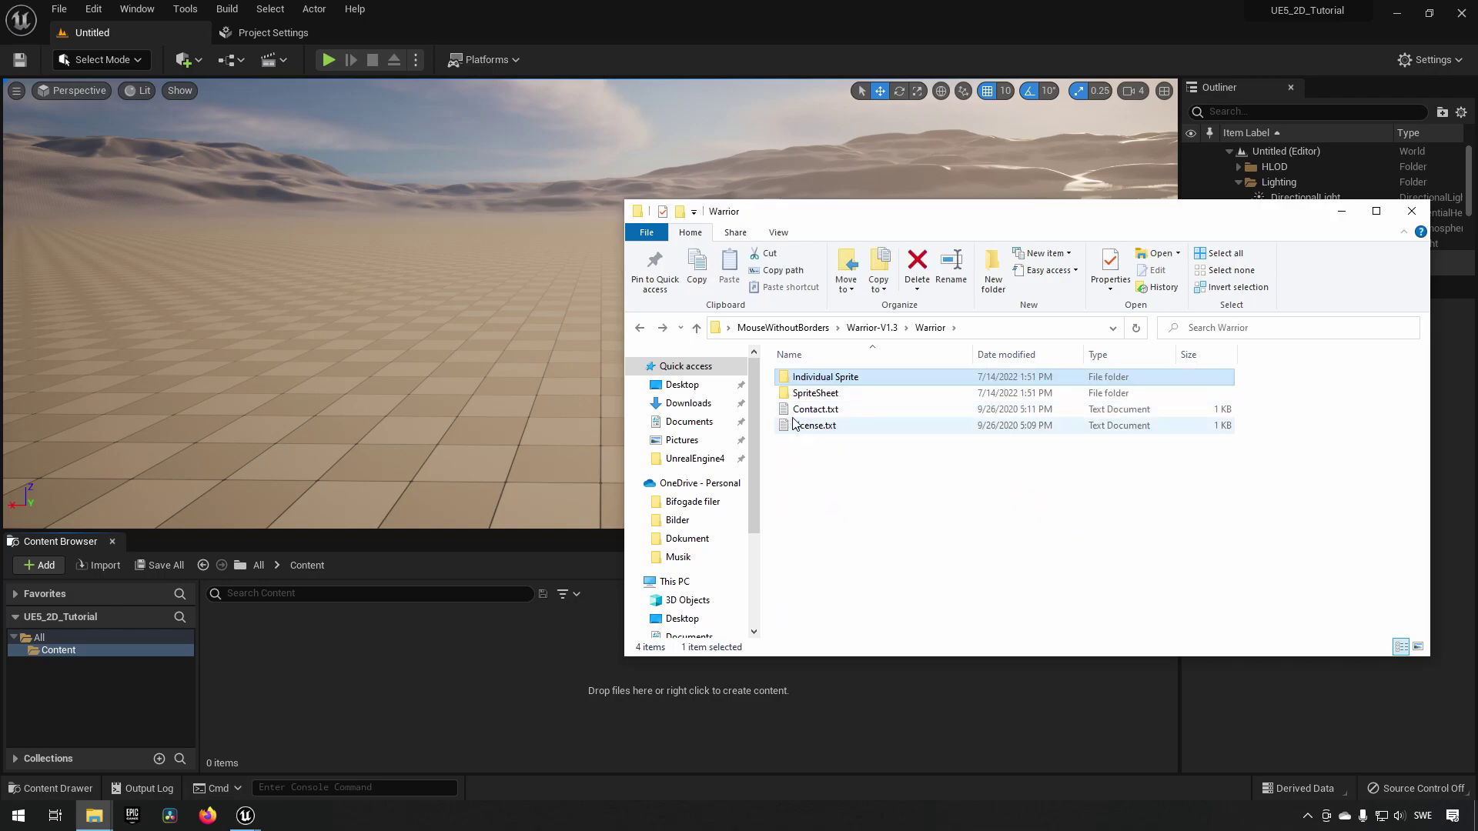
left_click(837, 395)
double_click(837, 394)
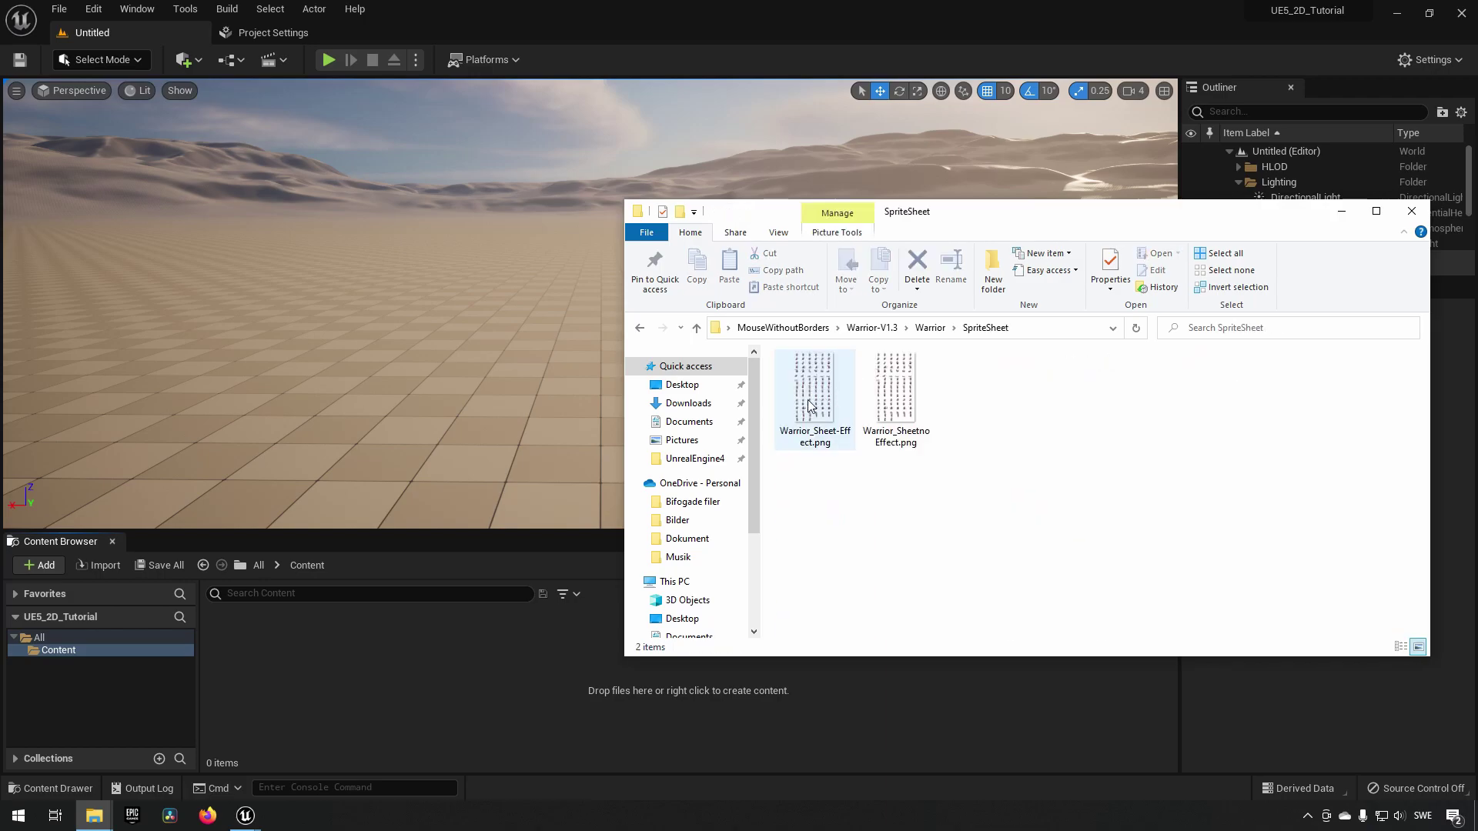
key("alt+Left")
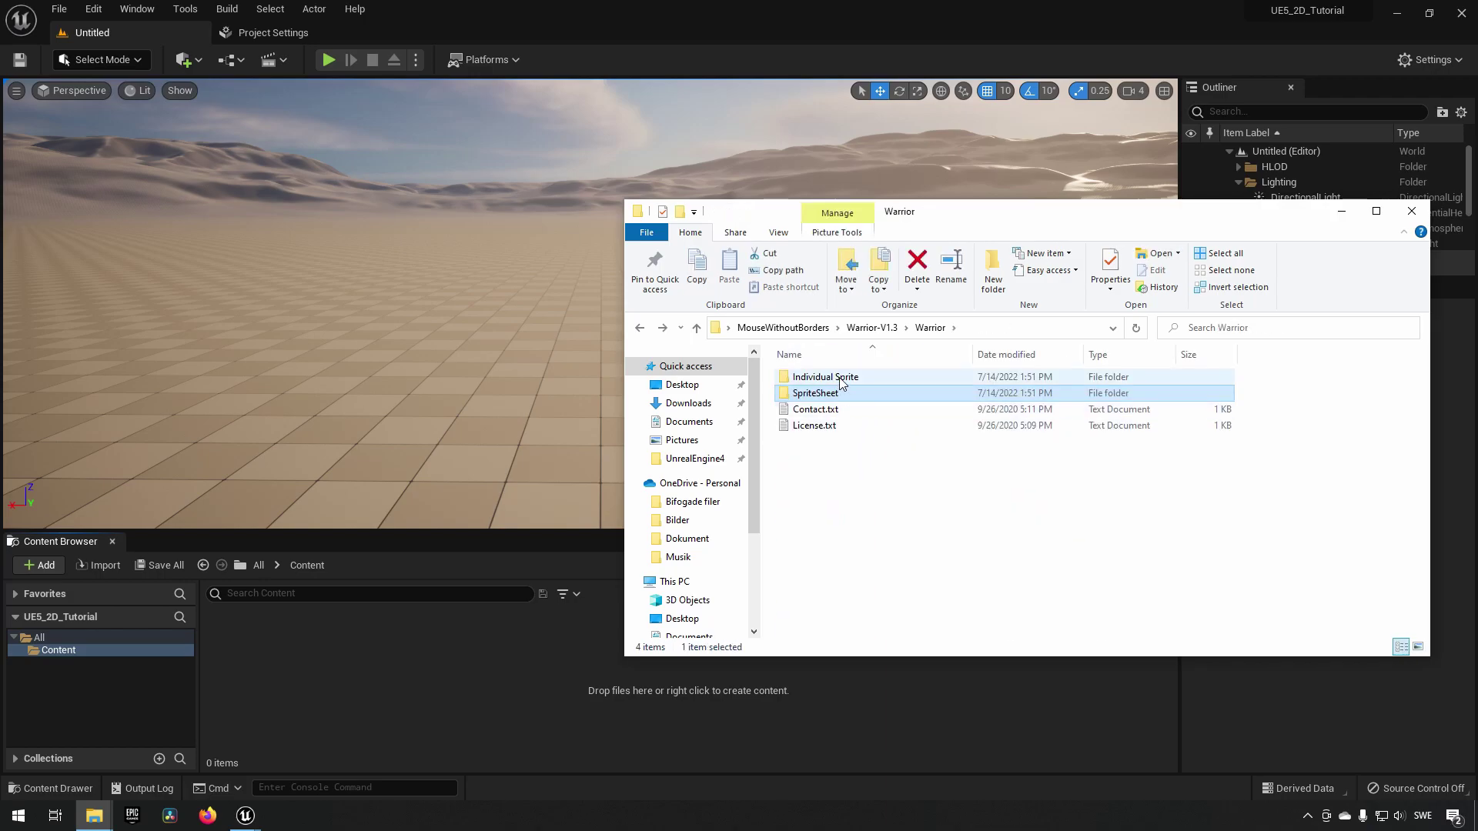
left_click(841, 378)
double_click(841, 378)
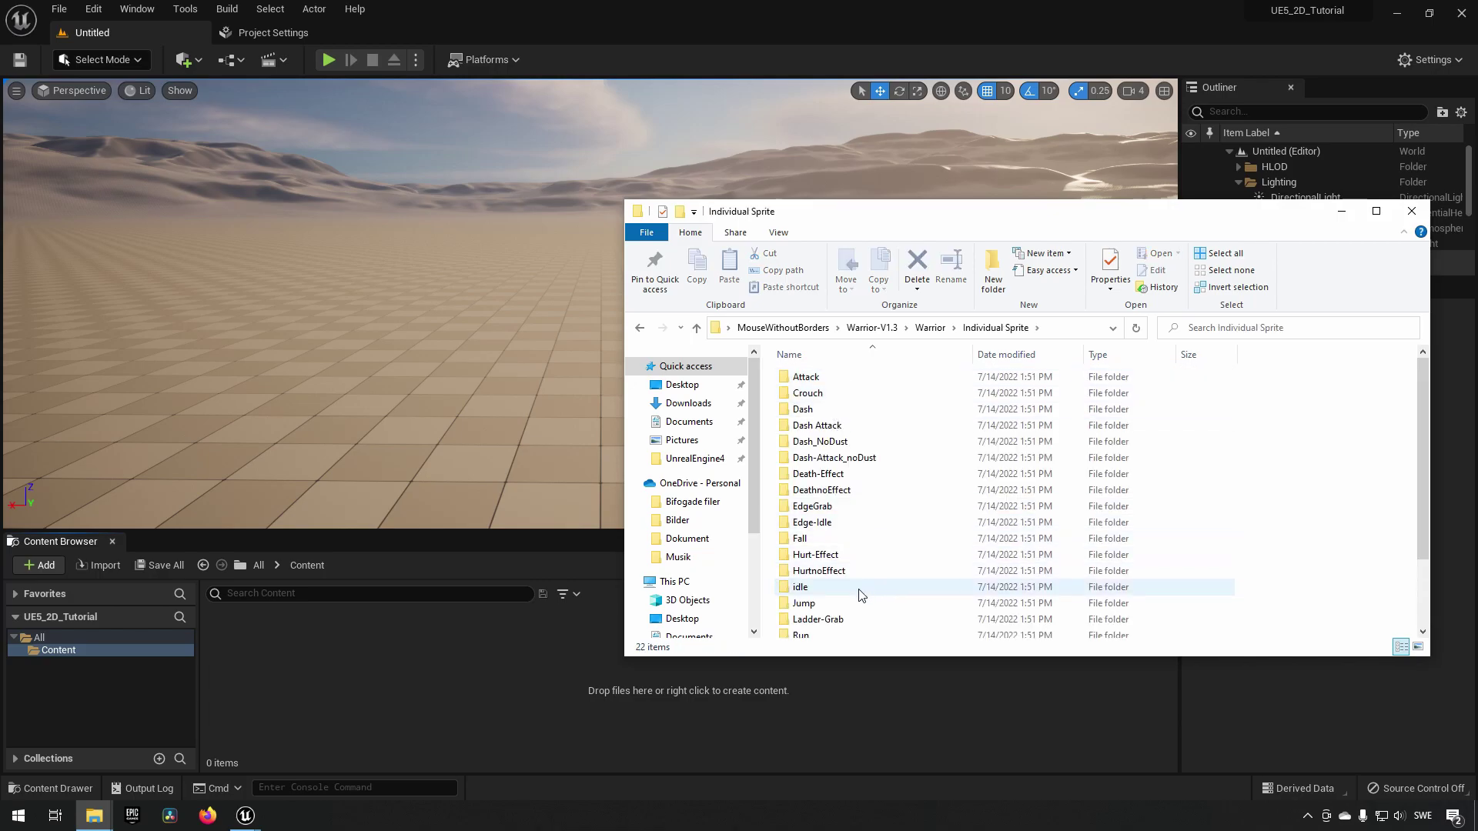
- Import the six Warrior_Idle PNGs from the idle folder into the Unreal Content Browser
double_click(802, 587)
left_click(815, 408)
left_click(1178, 423, "shift")
left_click_drag(838, 410, 443, 709)
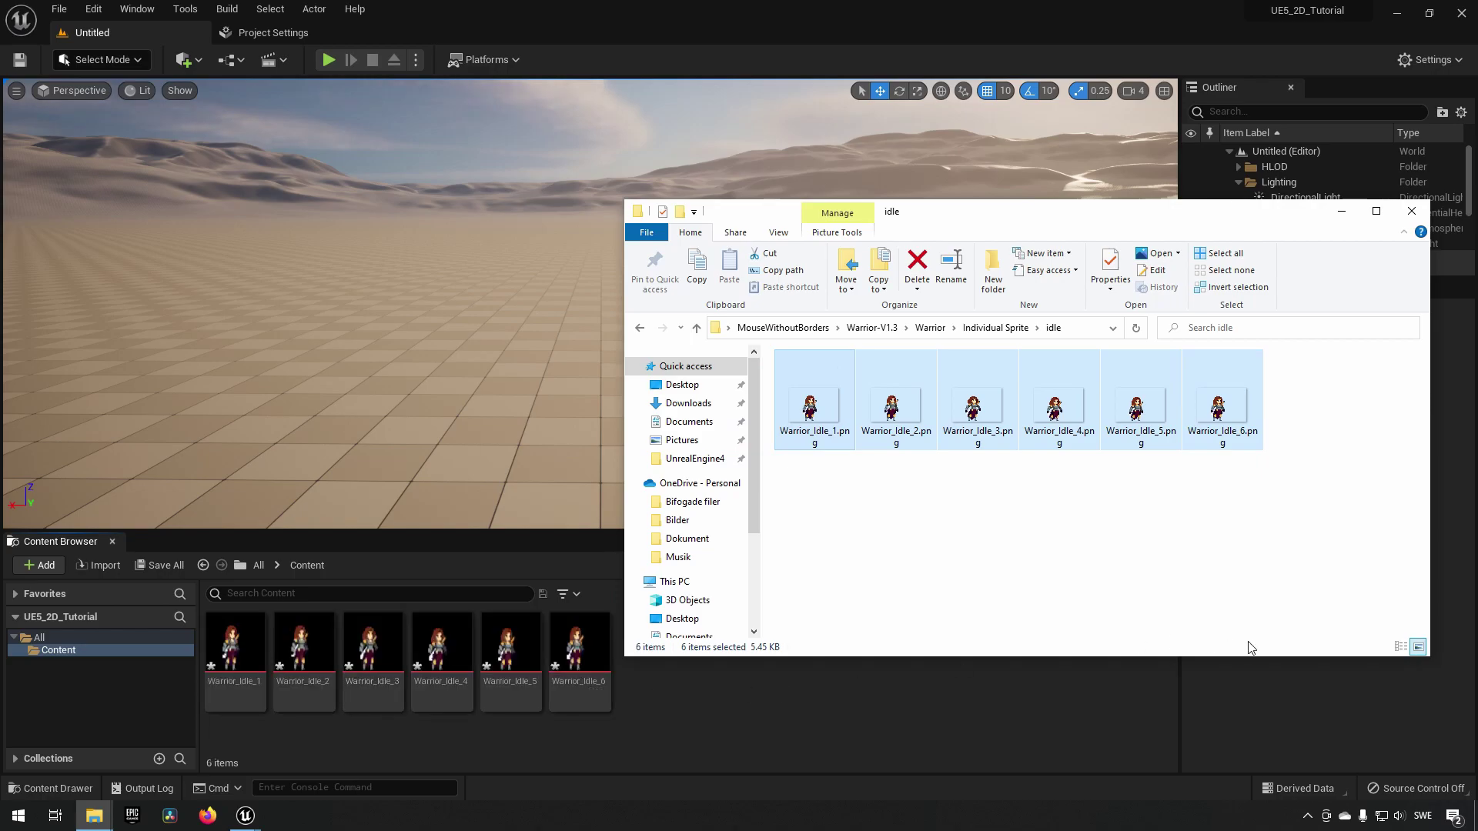
key("alt")
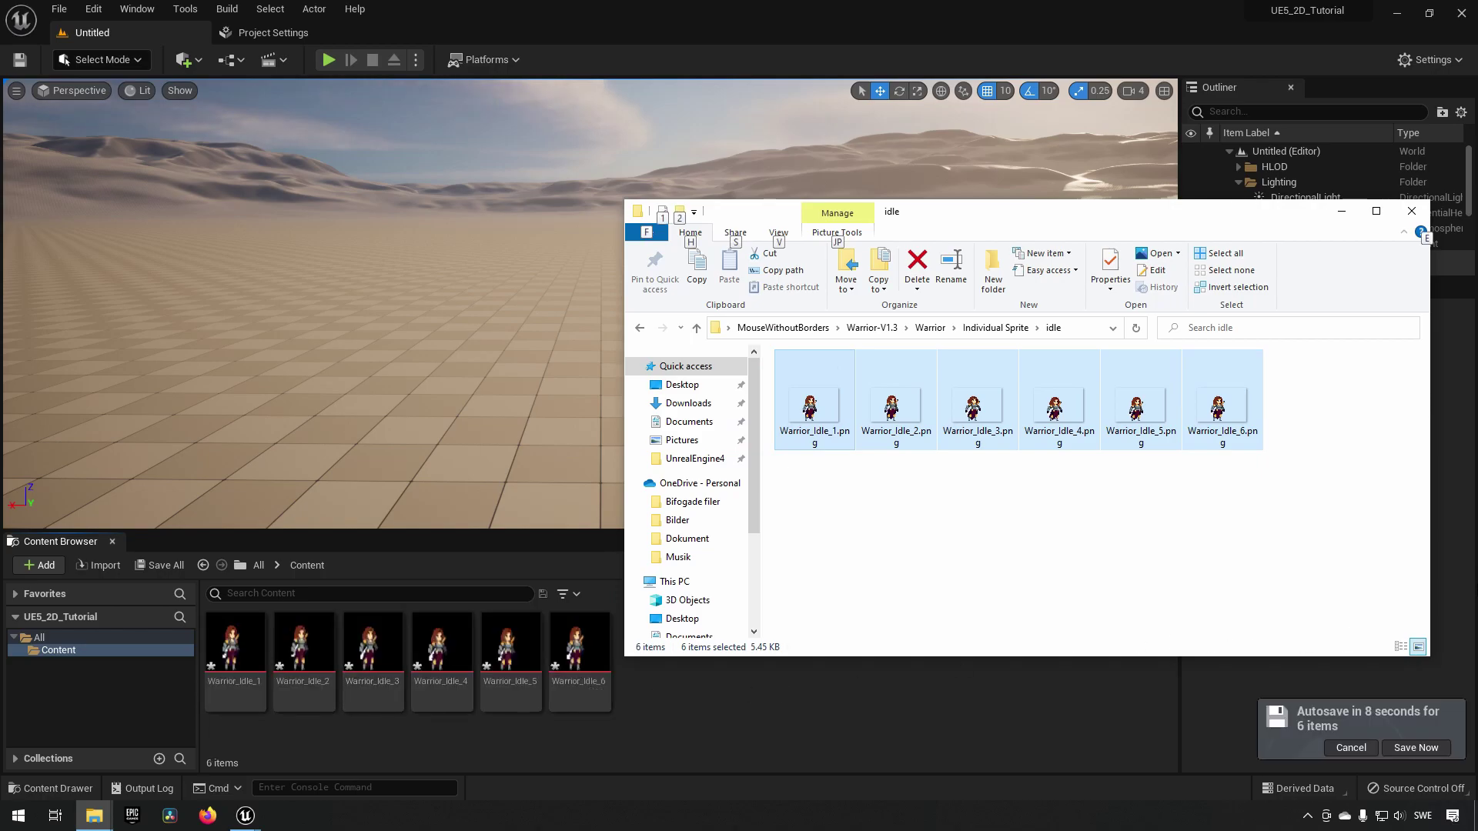
left_click(1191, 675)
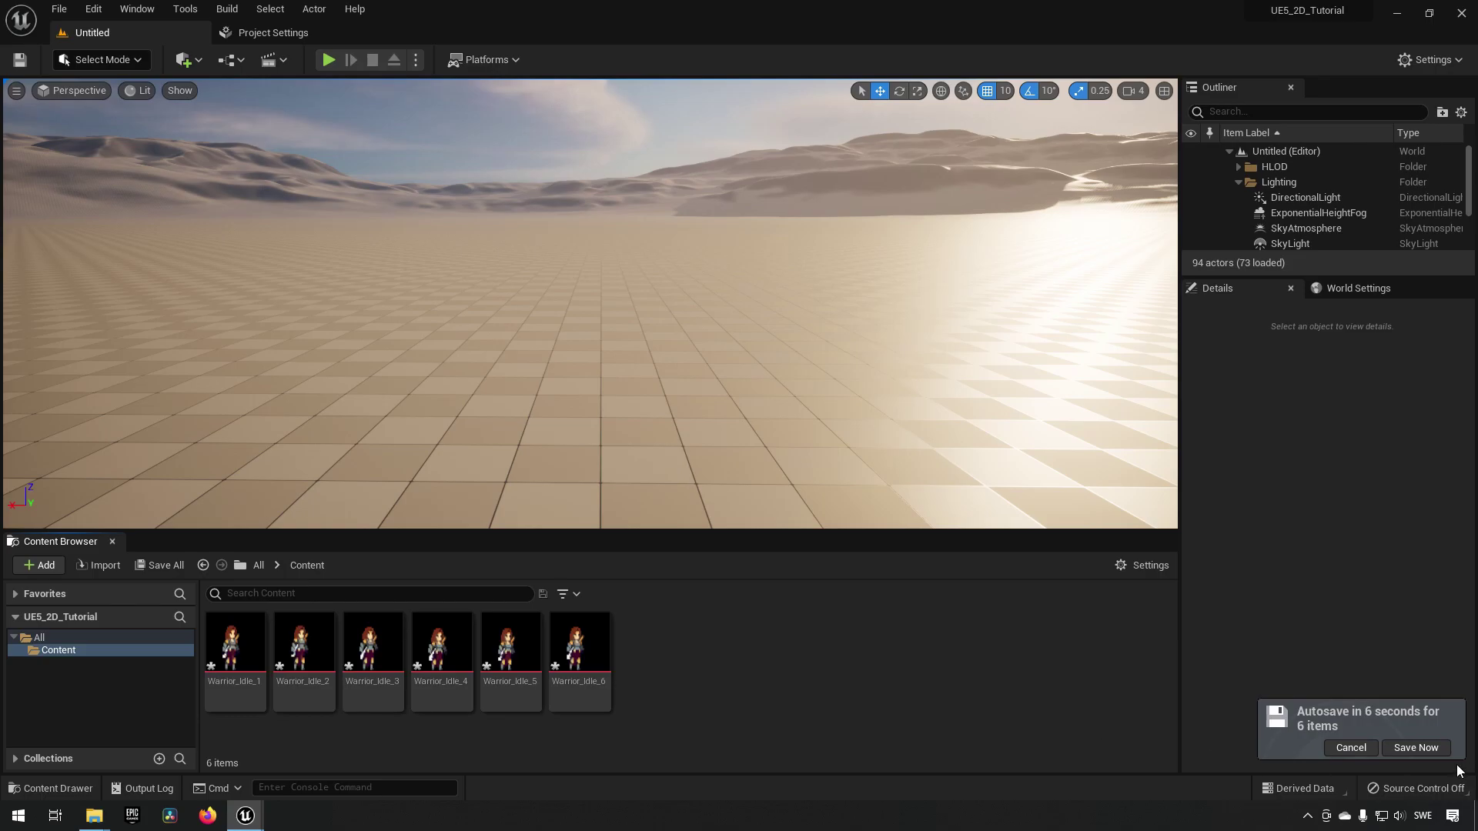
- Save the imported assets and create a new folder named Idle in Content
left_click(1406, 748)
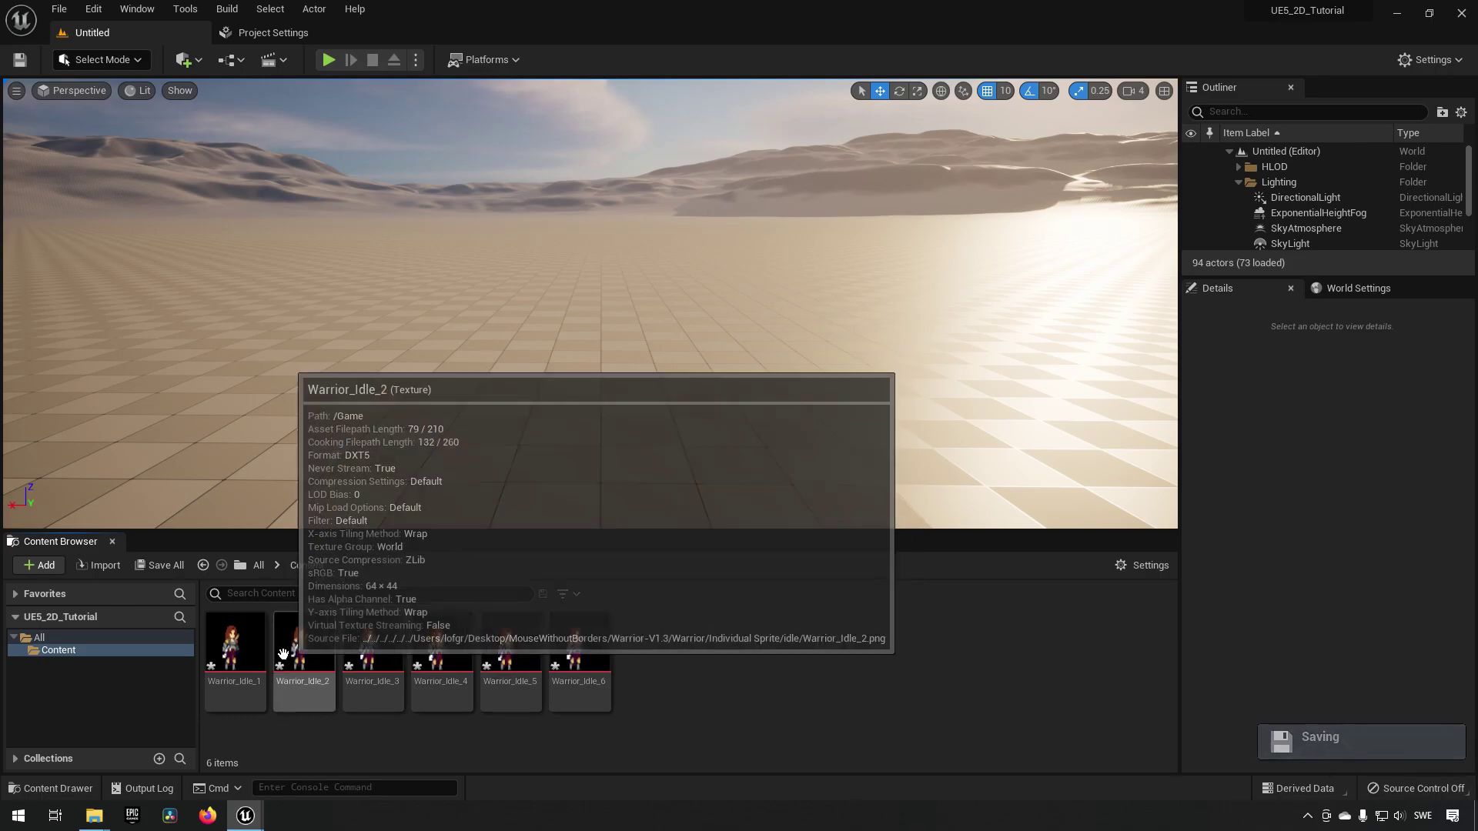
left_click(235, 654)
left_click(593, 652, "shift")
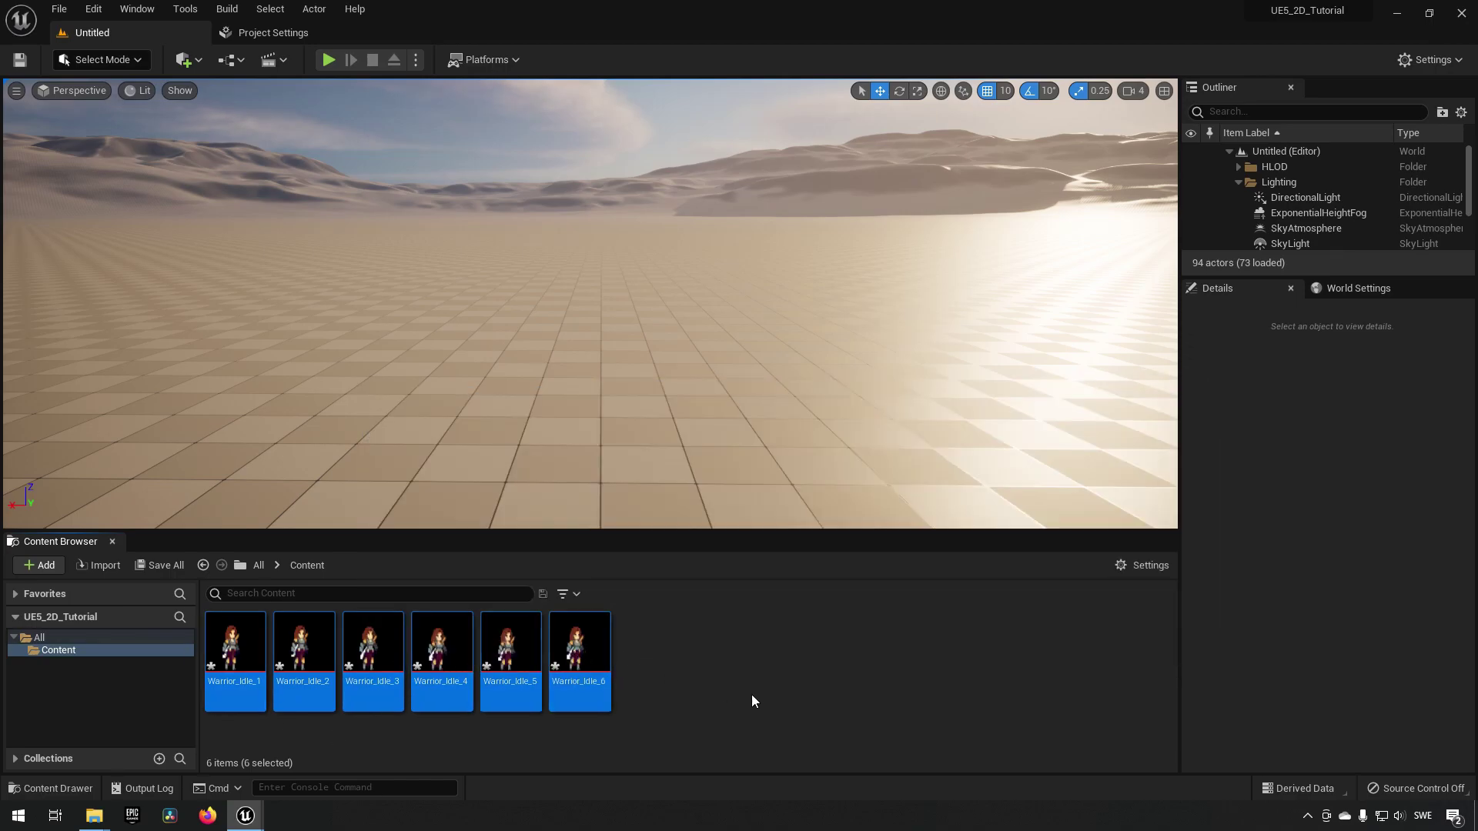
left_click(662, 659)
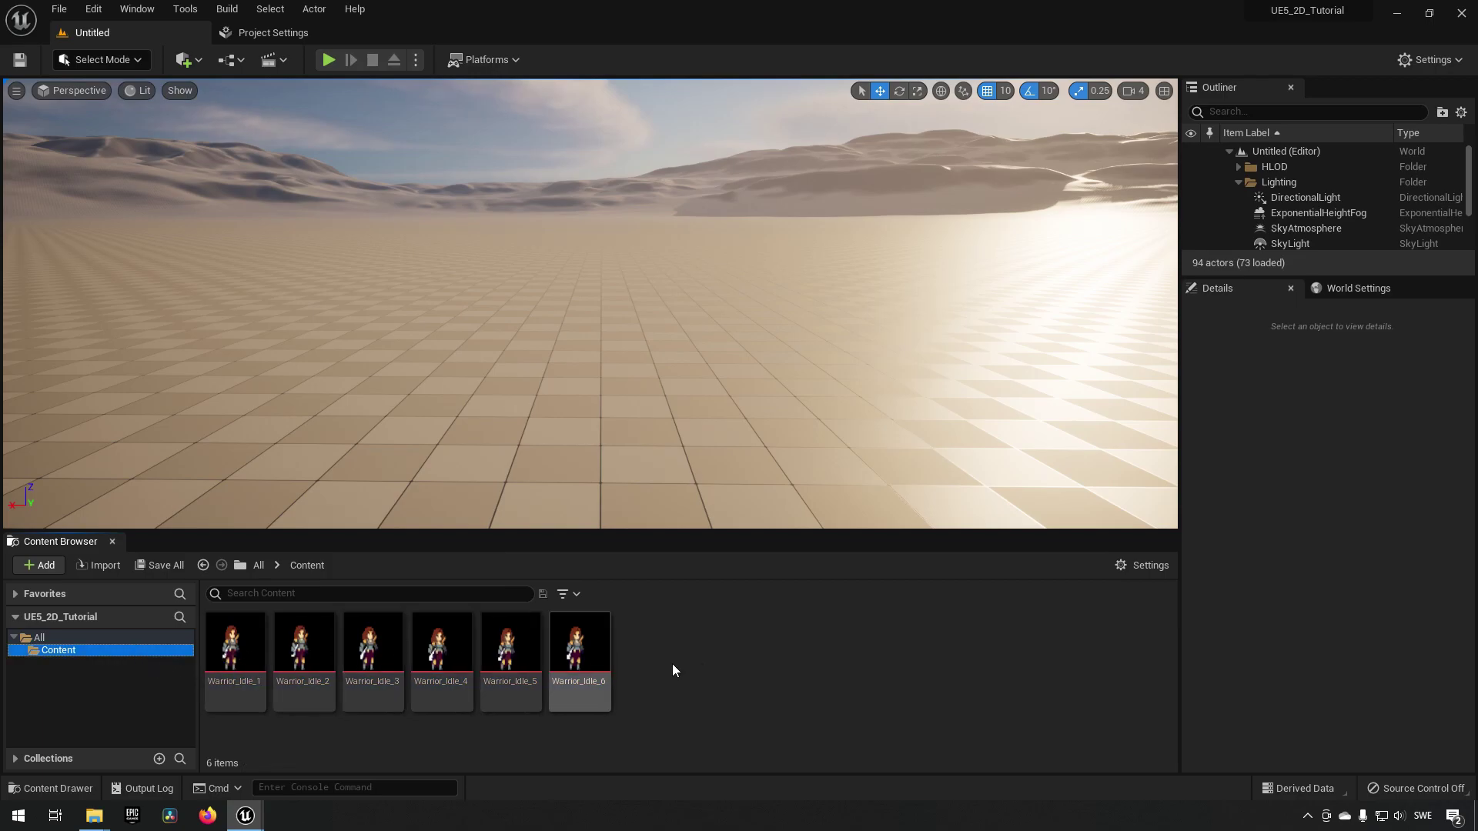
right_click(672, 665)
left_click(735, 212)
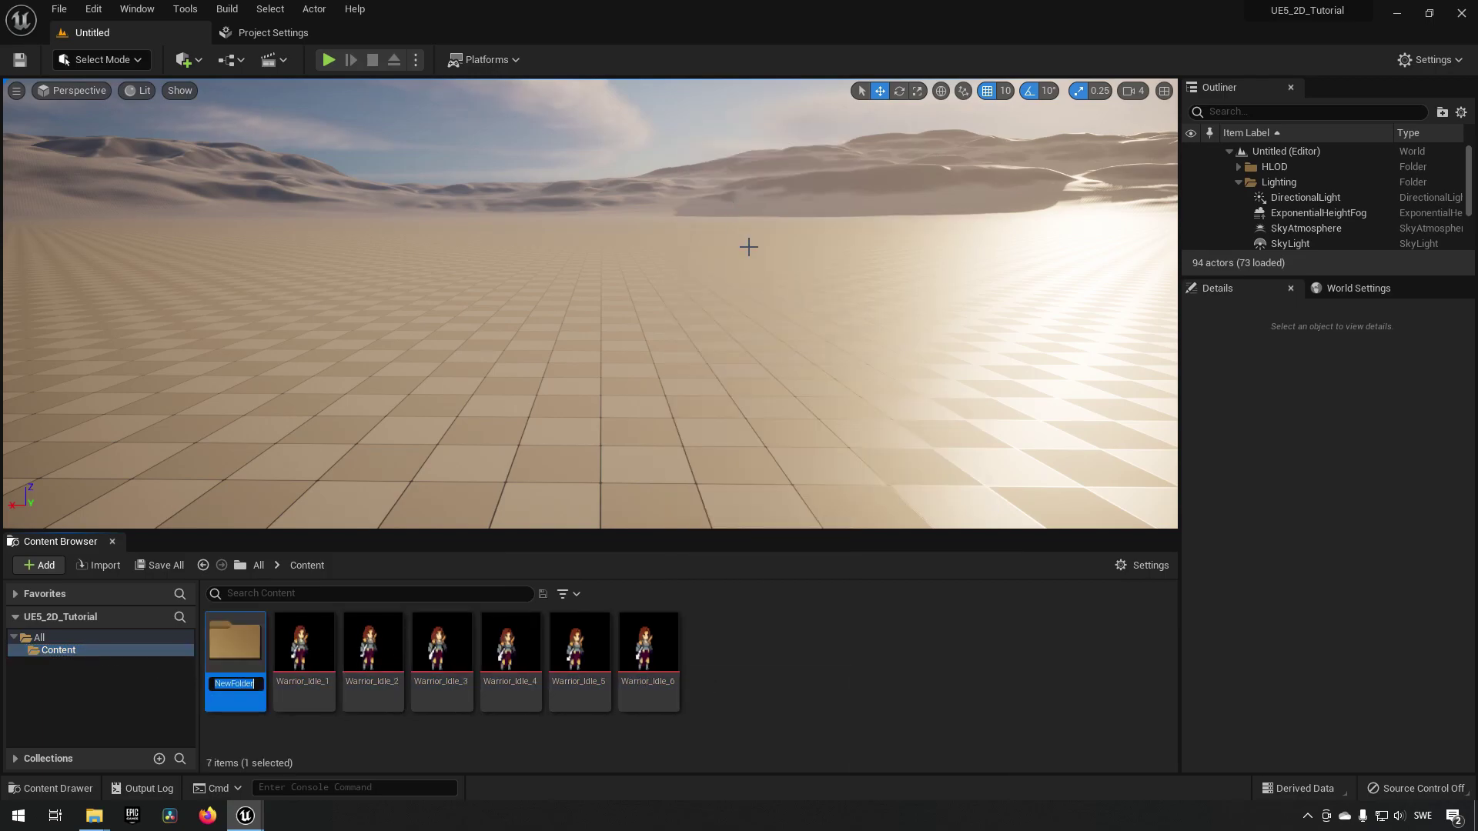
type("Idle")
key("Return")
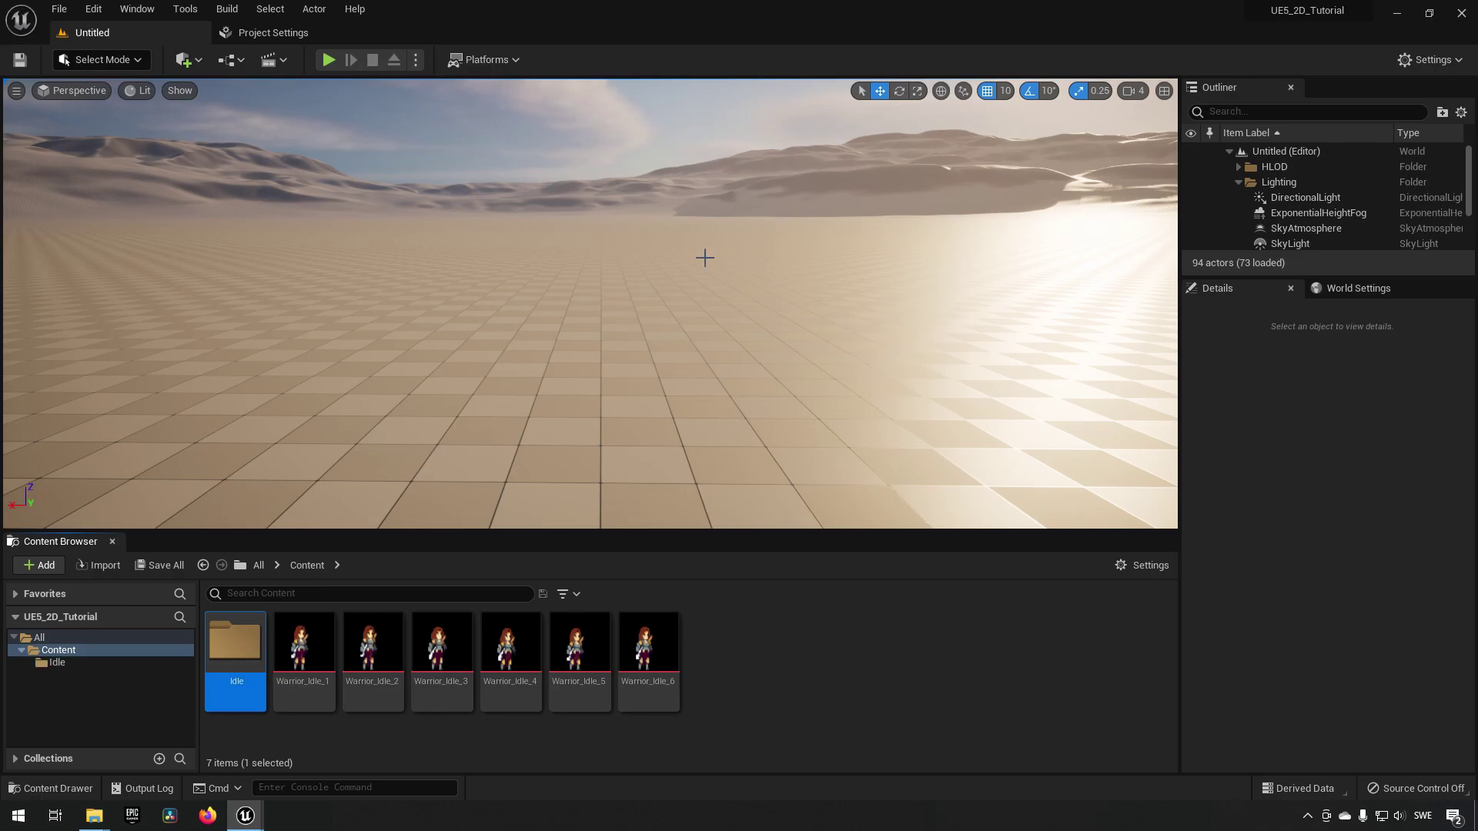
- Move all six Warrior_Idle textures into the Idle folder and open it
left_click(304, 647)
left_click(646, 646, "shift")
left_click_drag(300, 654, 258, 667)
left_click(284, 687)
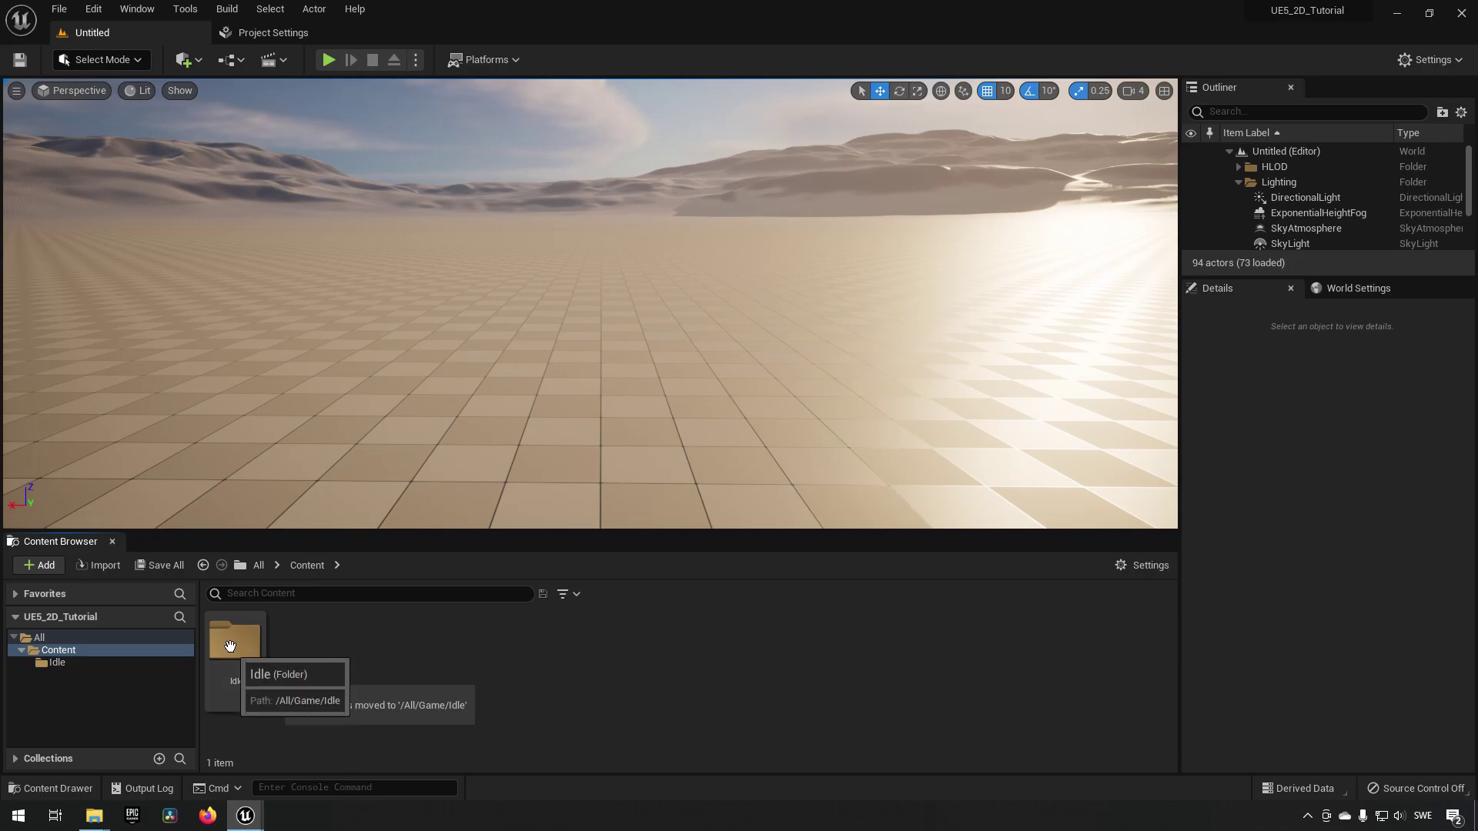
double_click(229, 646)
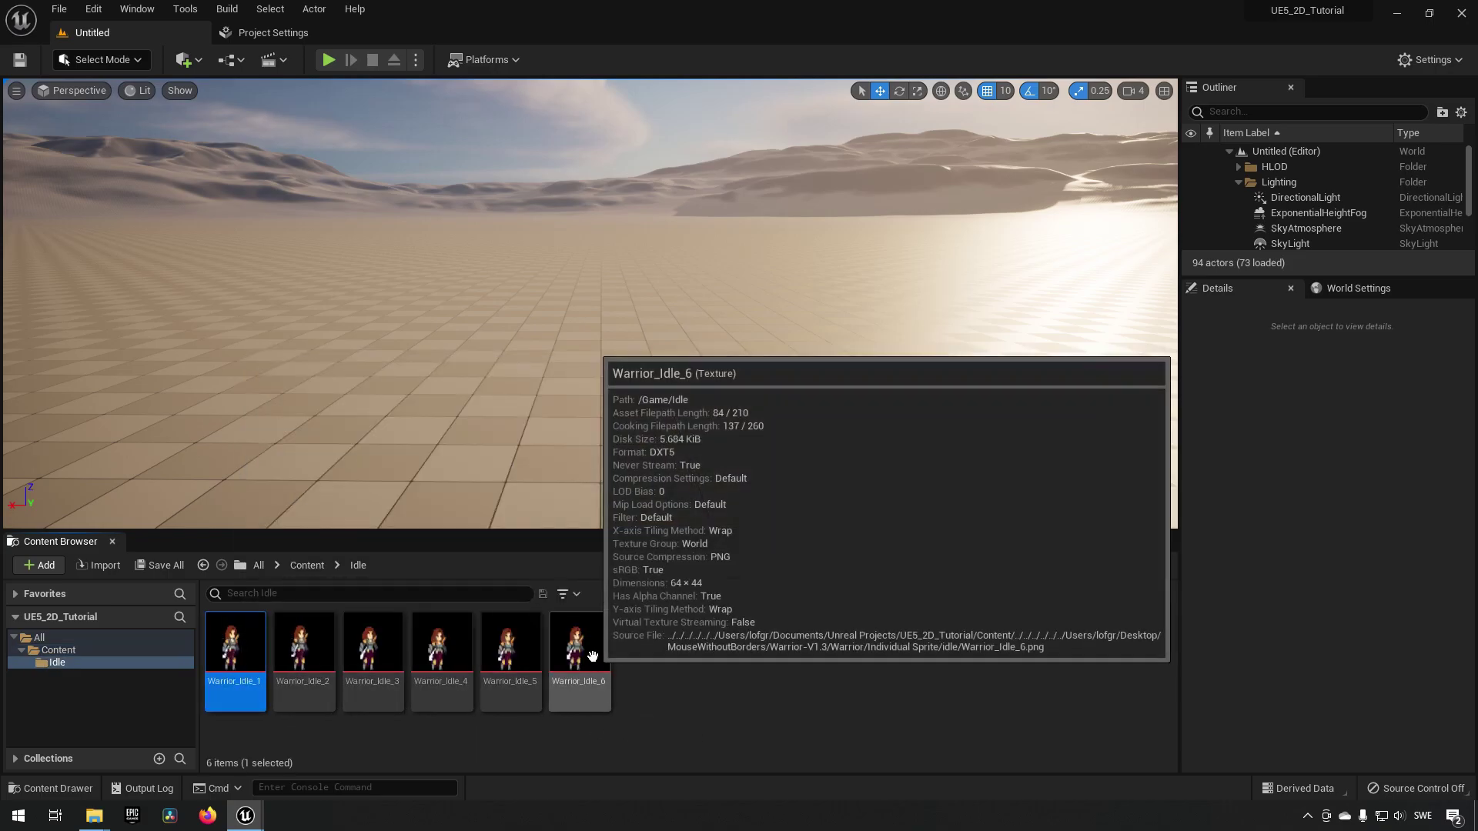
left_click(593, 656, "shift")
- Create sprites from the six Warrior_Idle textures
right_click(581, 655)
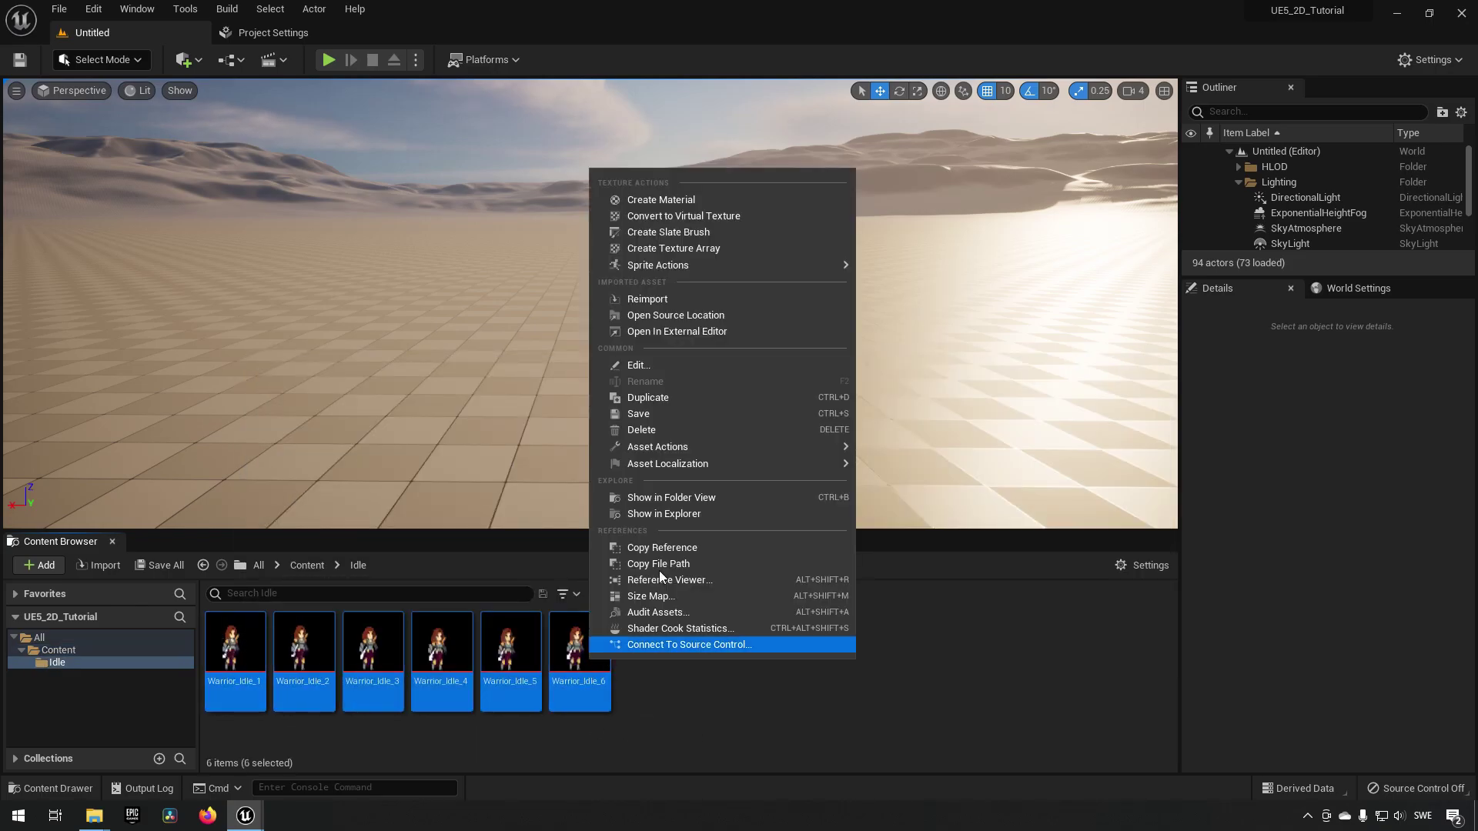
mouse_move(711, 265)
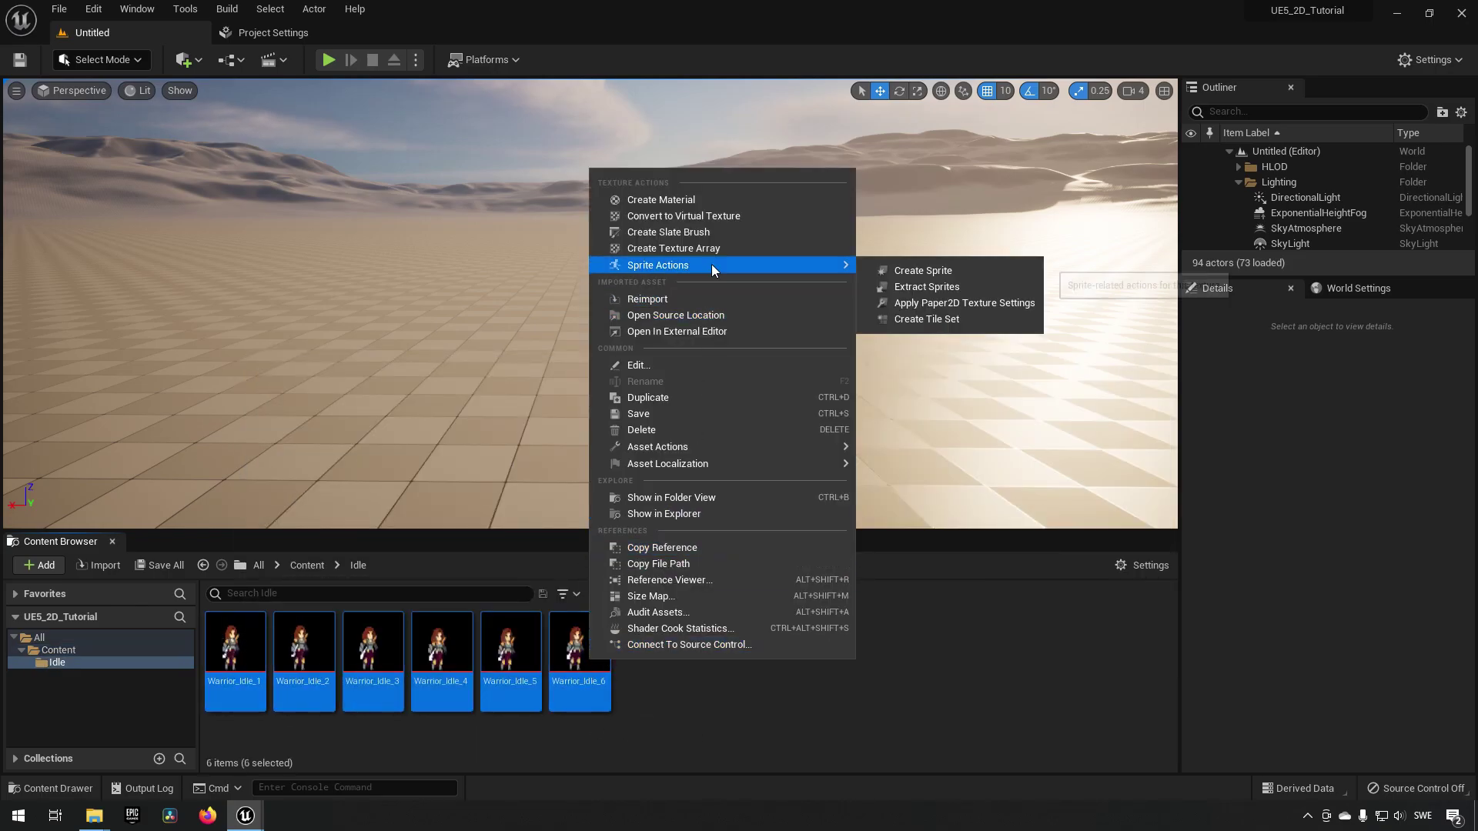
left_click(924, 271)
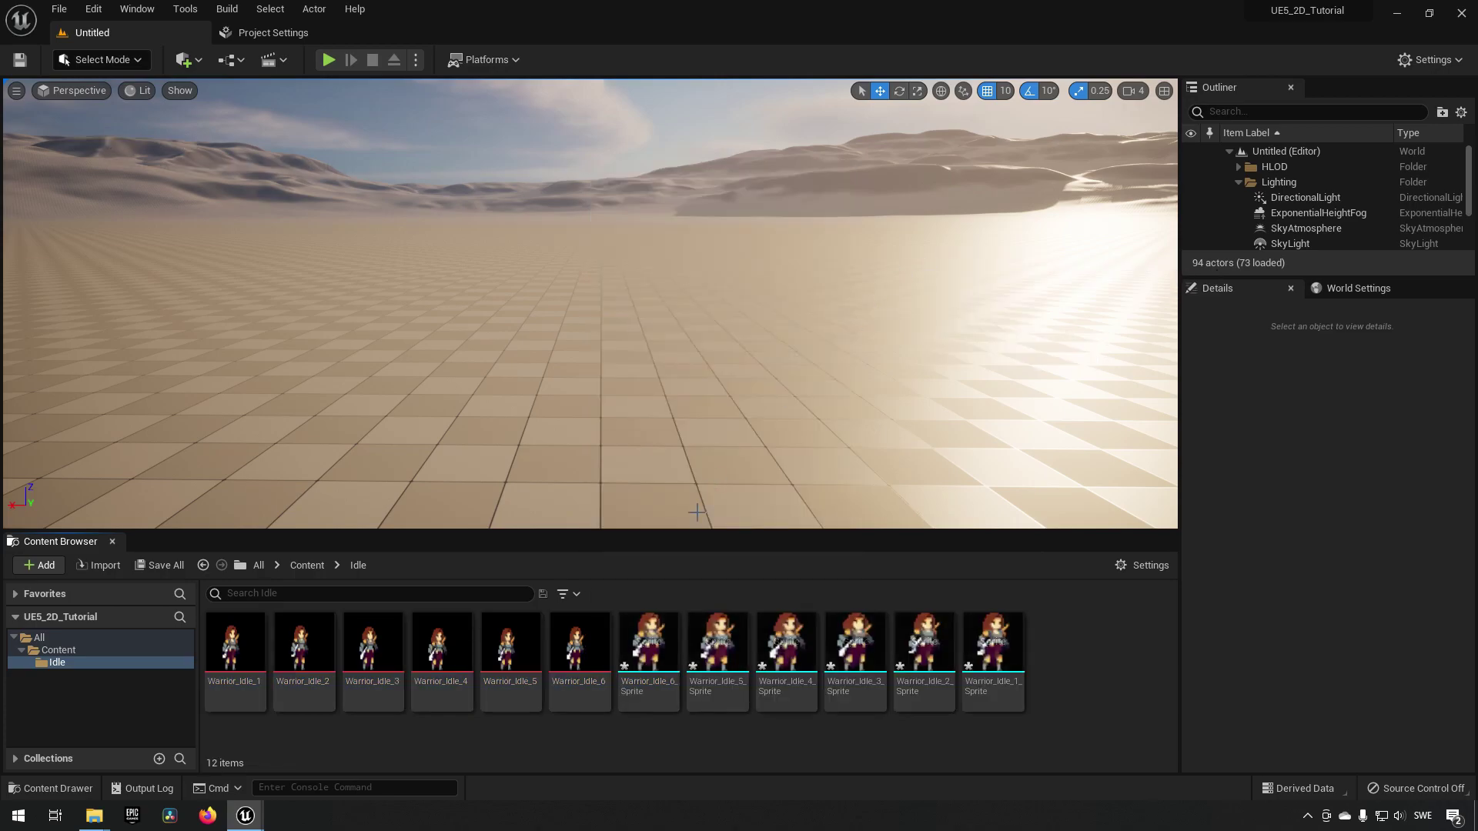
left_click(667, 649)
left_click(991, 646, "shift")
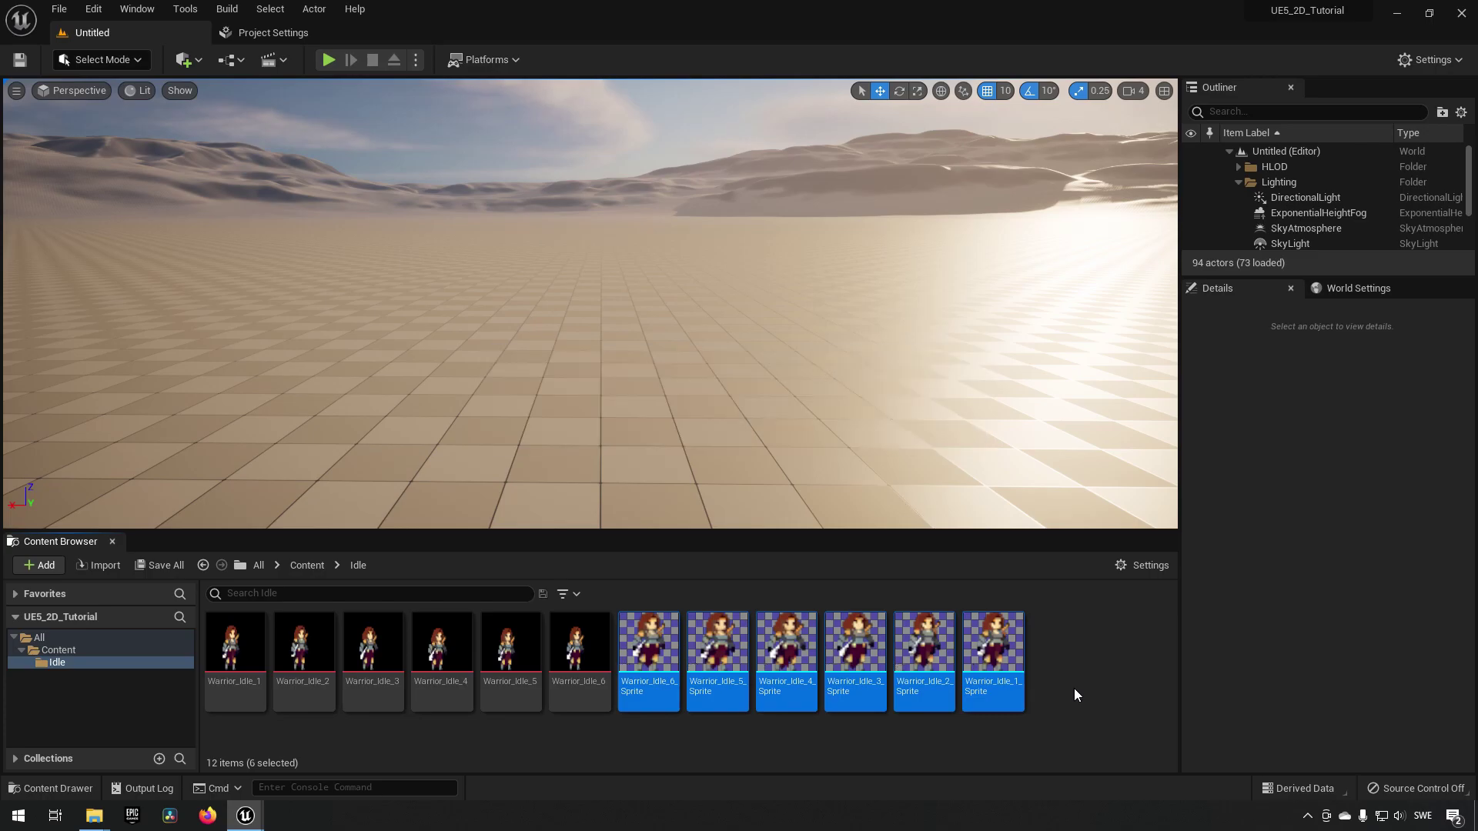
left_click(1087, 696)
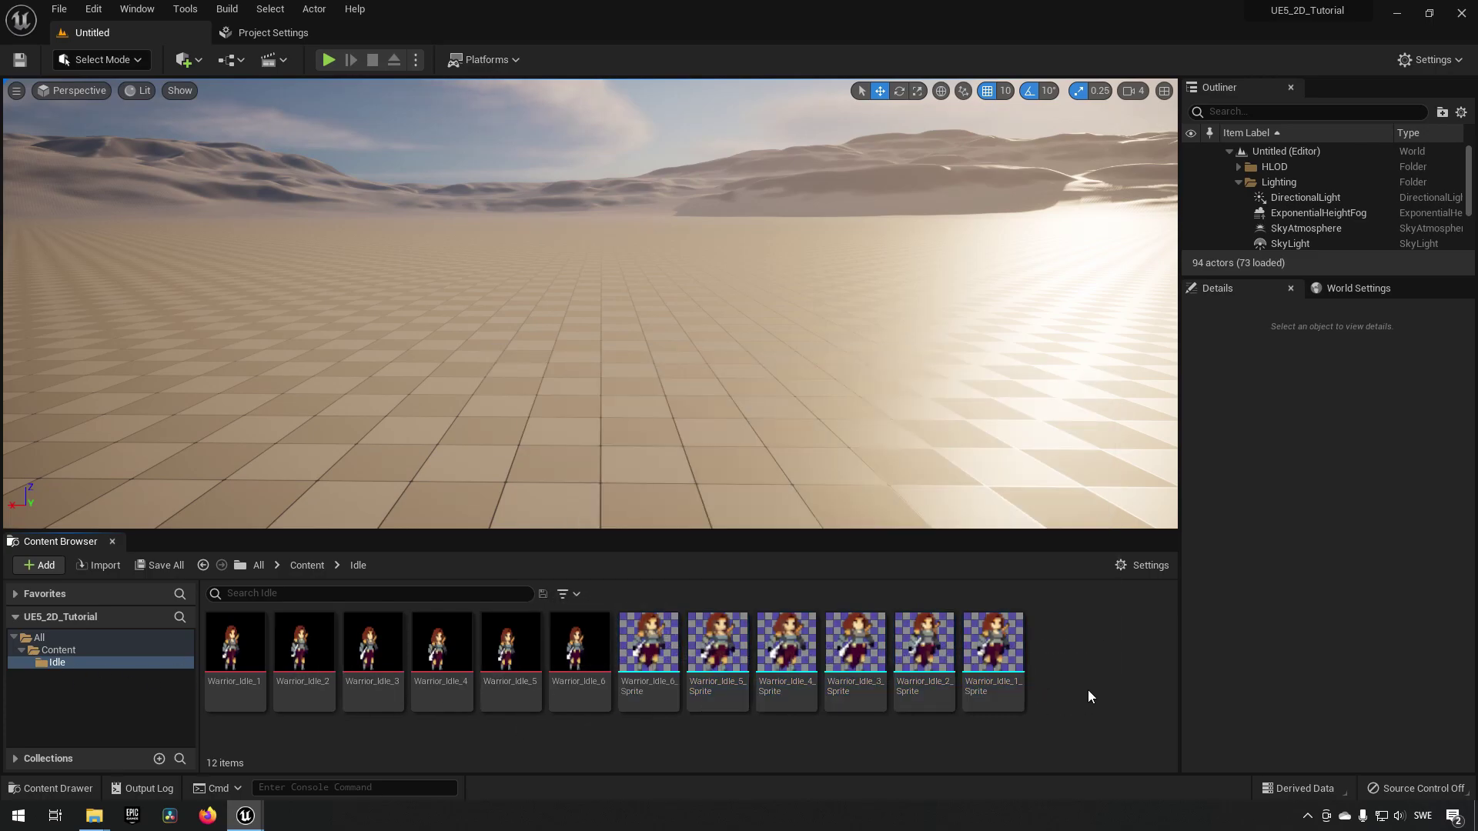
- Build a Paper Flipbook named FB_Idle from the six Warrior_Idle sprites
left_click(652, 670)
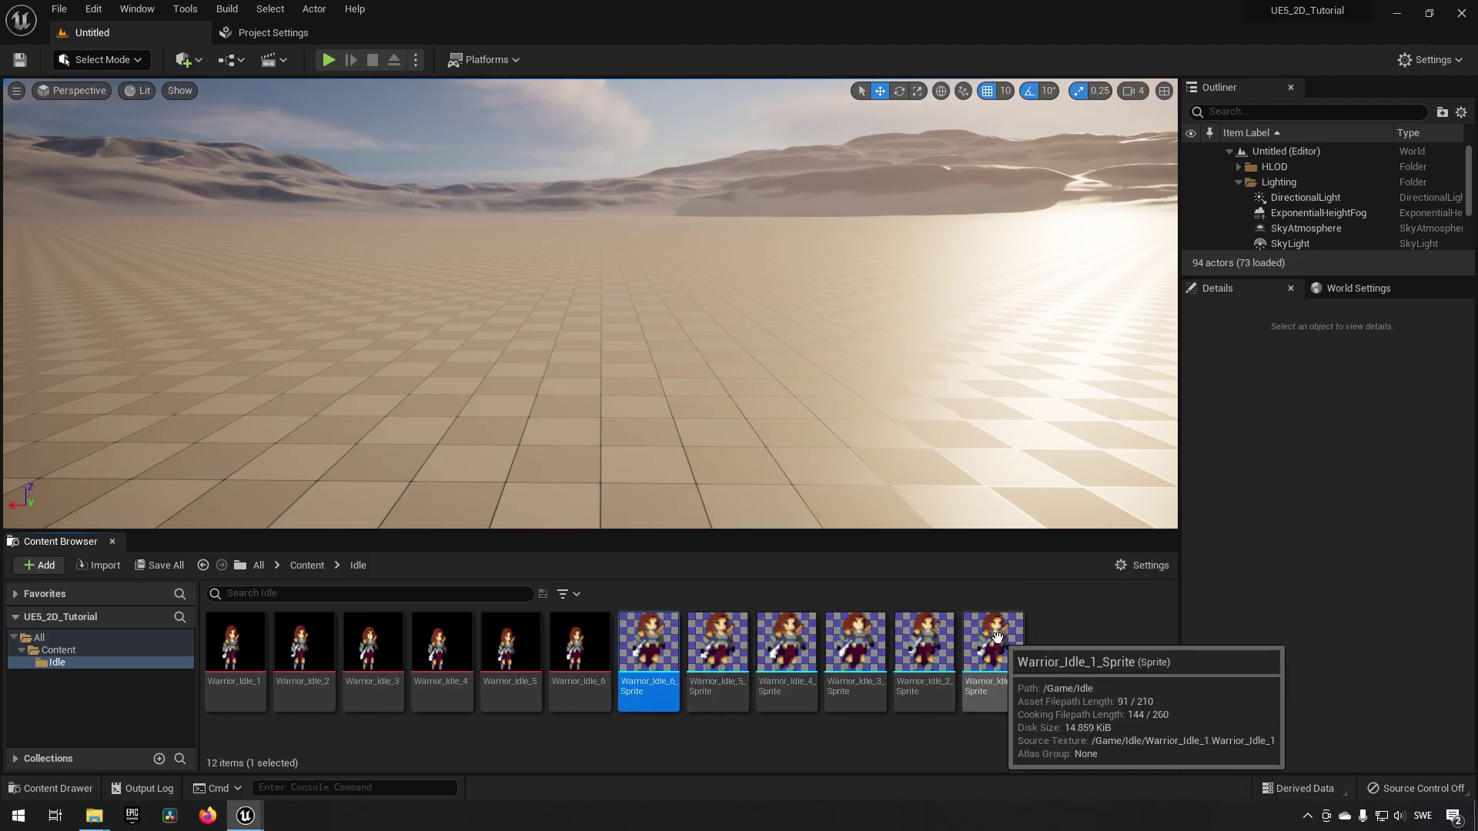
left_click(997, 637, "shift")
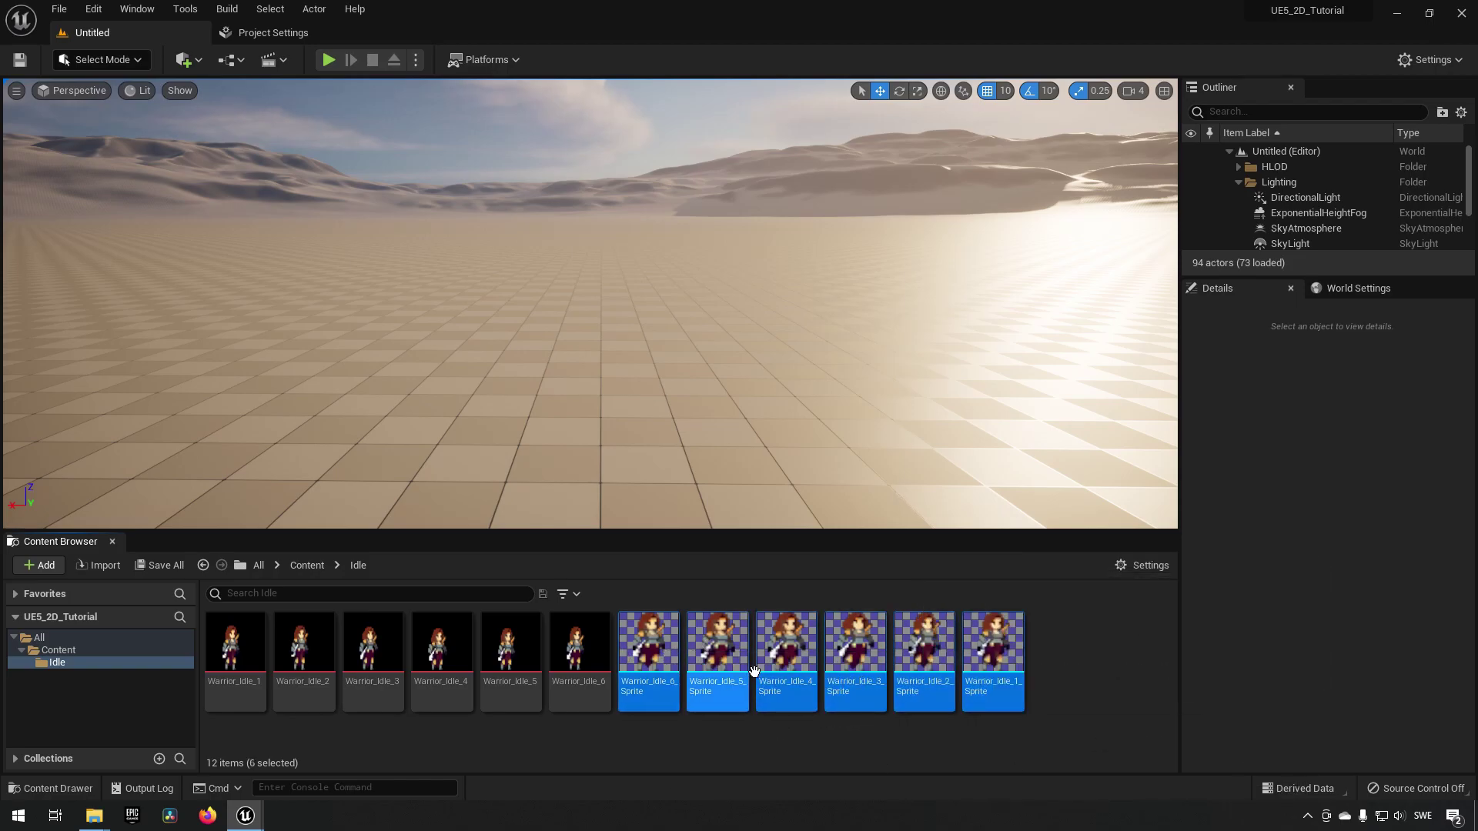
right_click(656, 644)
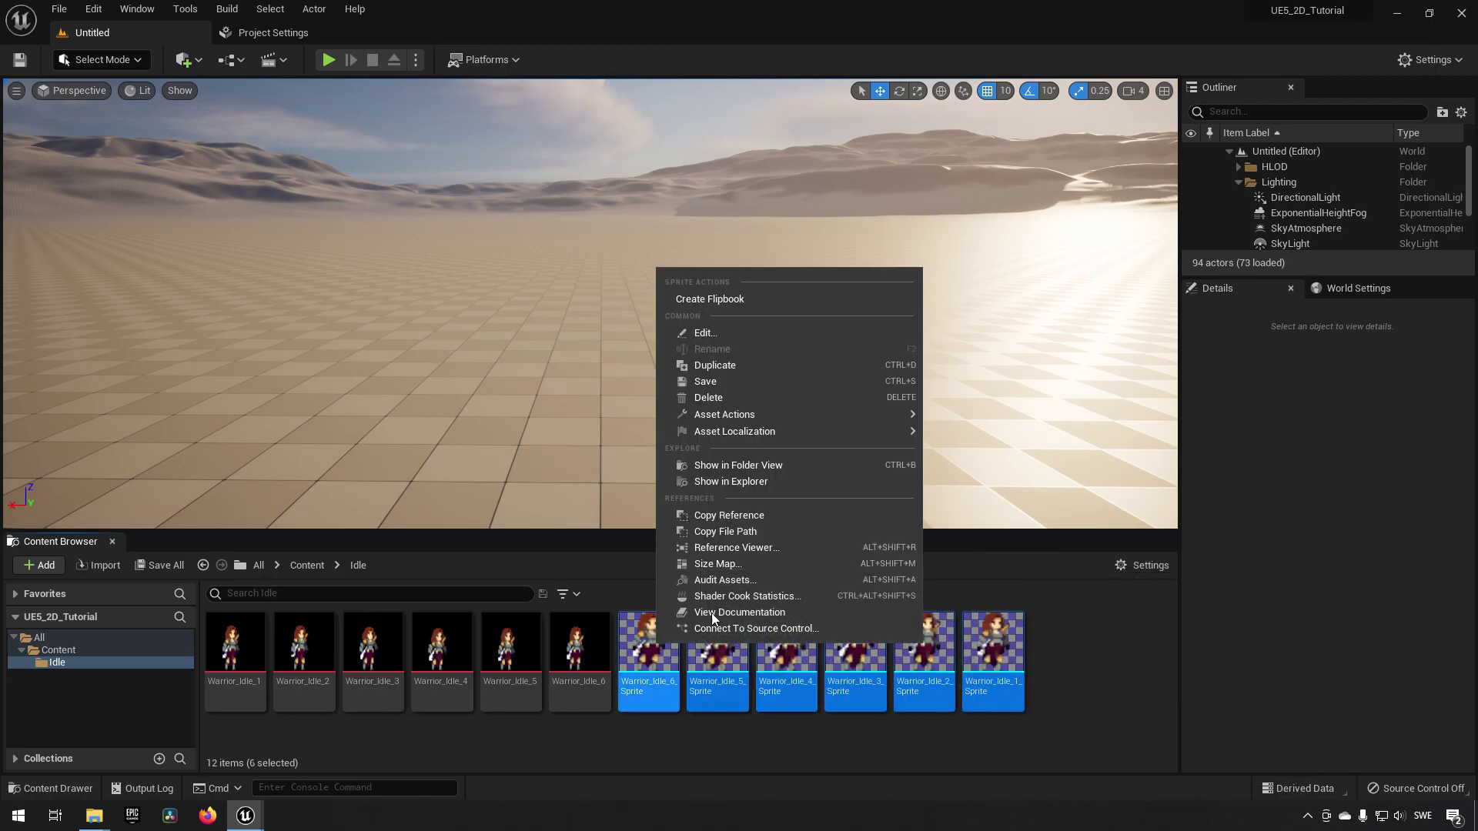
left_click(778, 300)
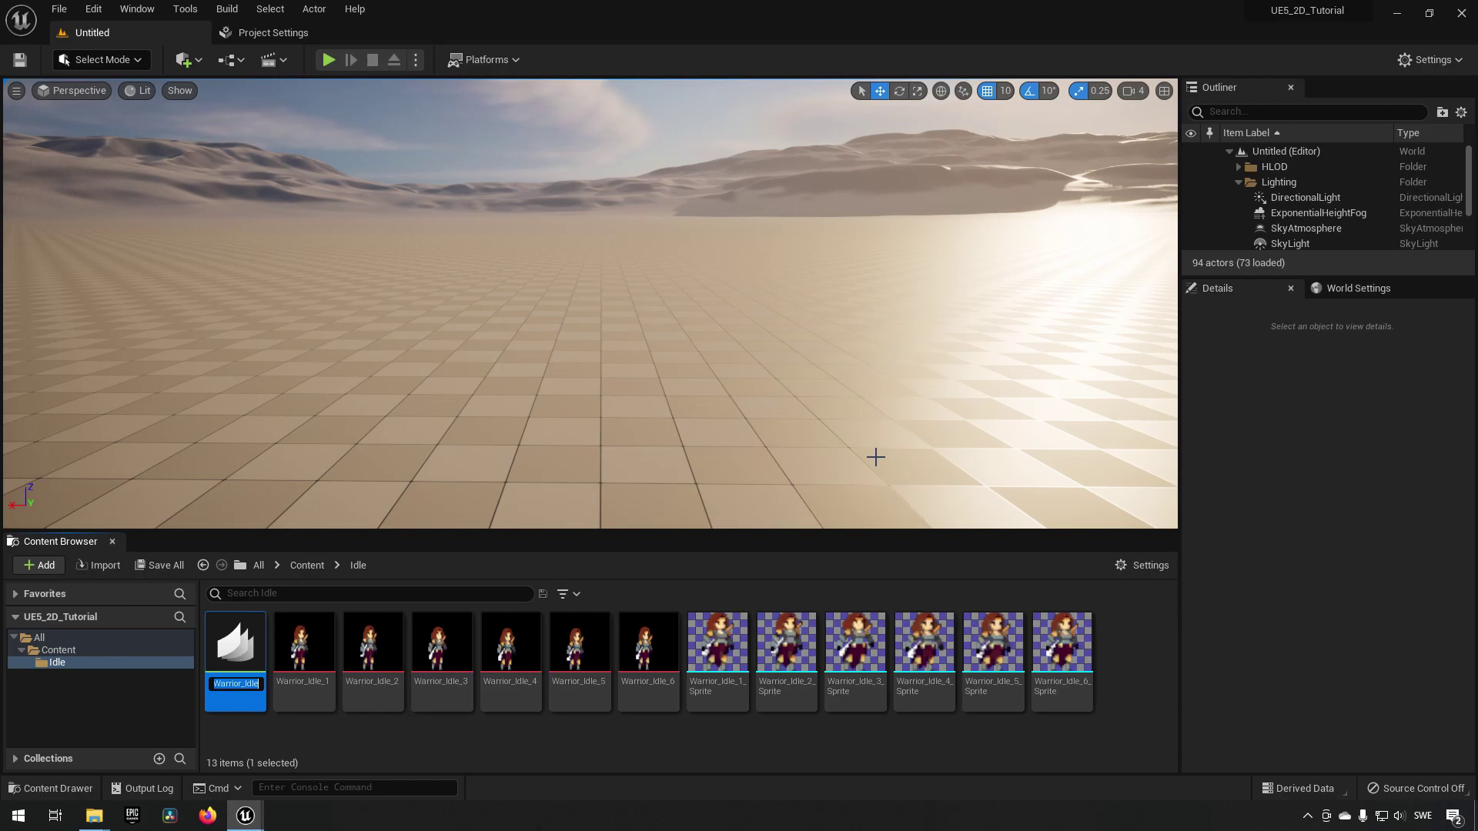
type("FB_Idle")
key("Return")
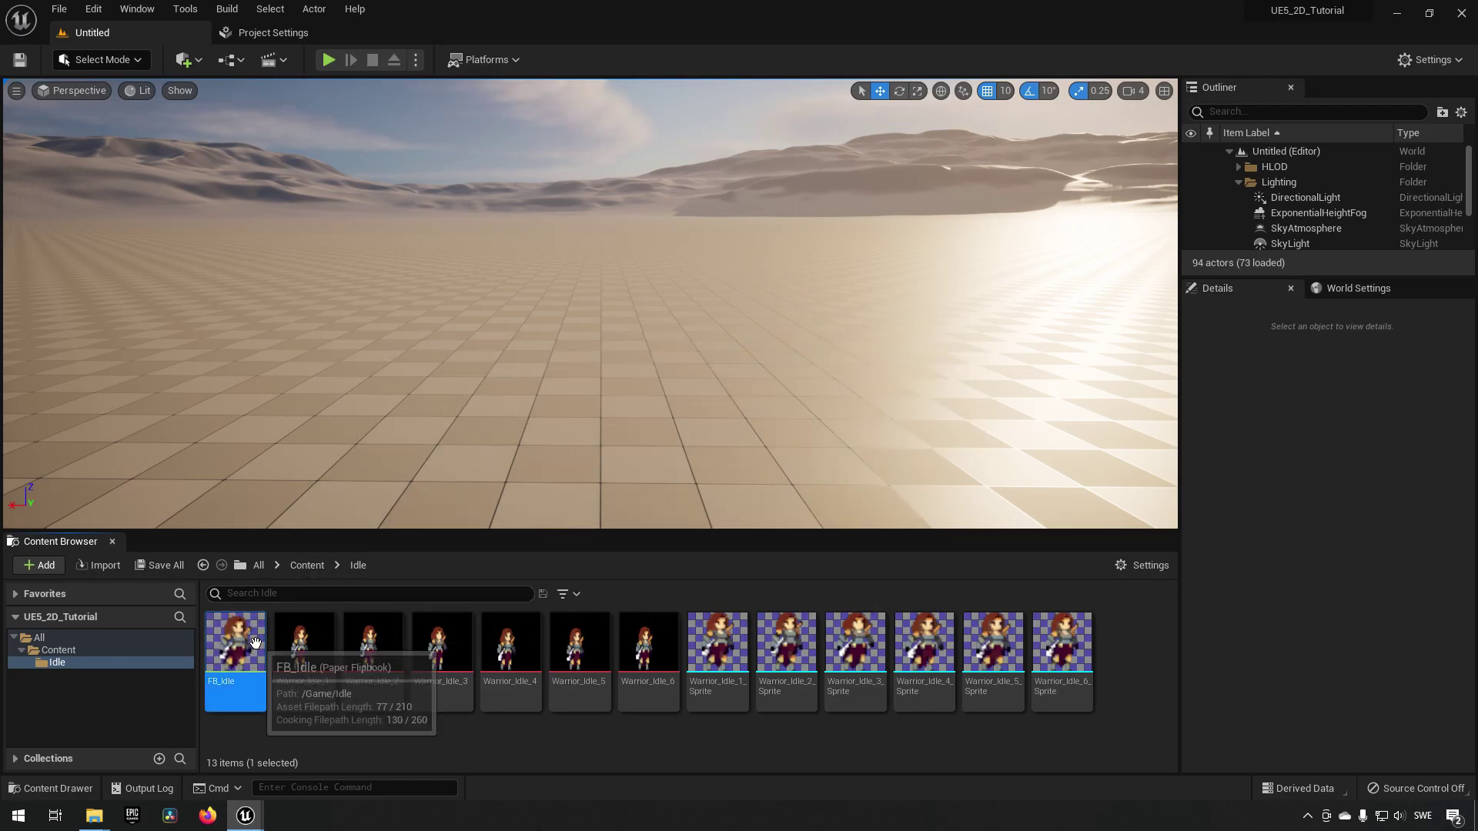
double_click(237, 643)
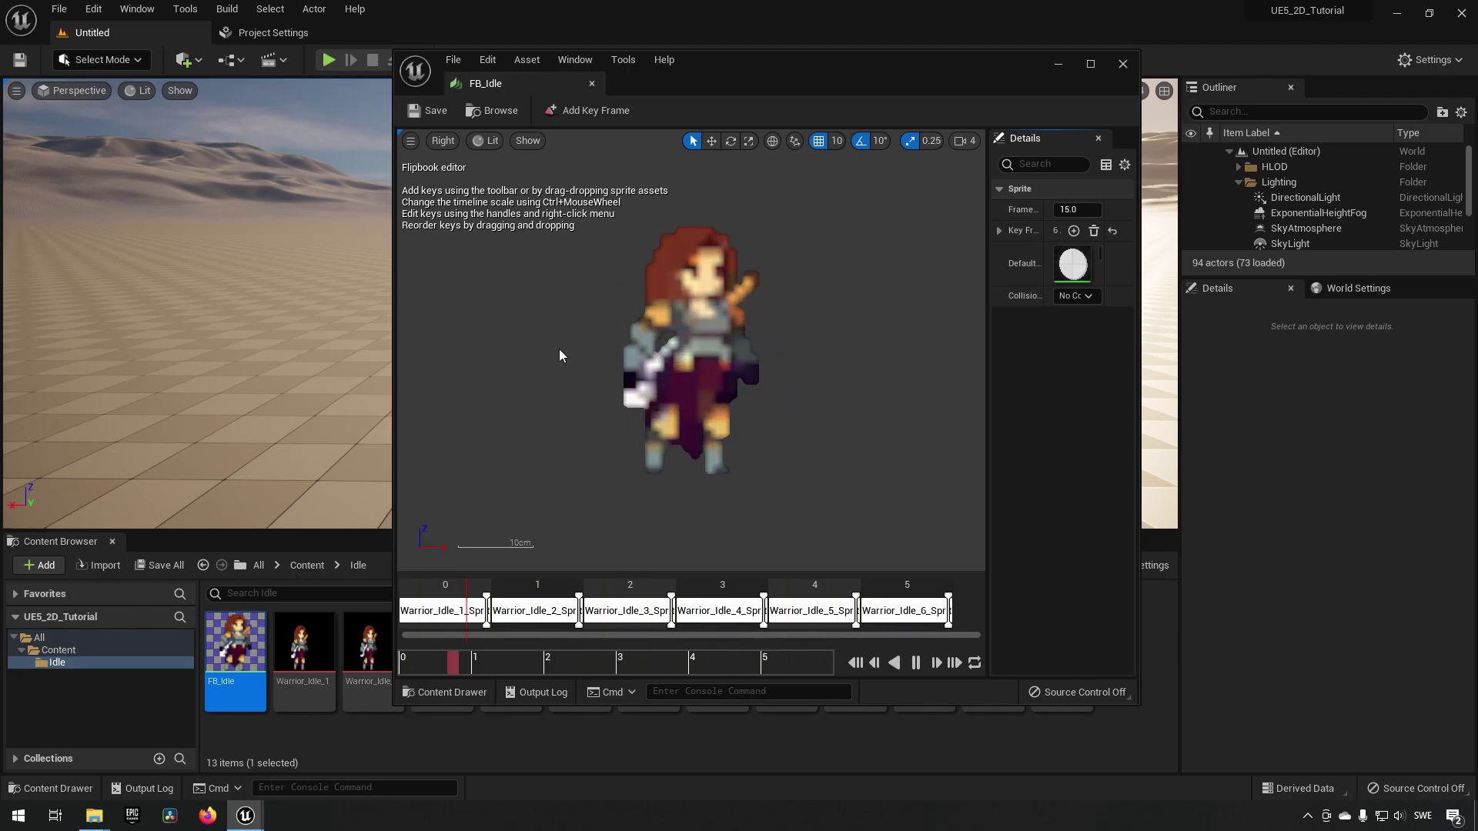
- Dock the FB_Idle flipbook editor among the main editor tabs and return to the level
left_click_drag(727, 71, 941, 68)
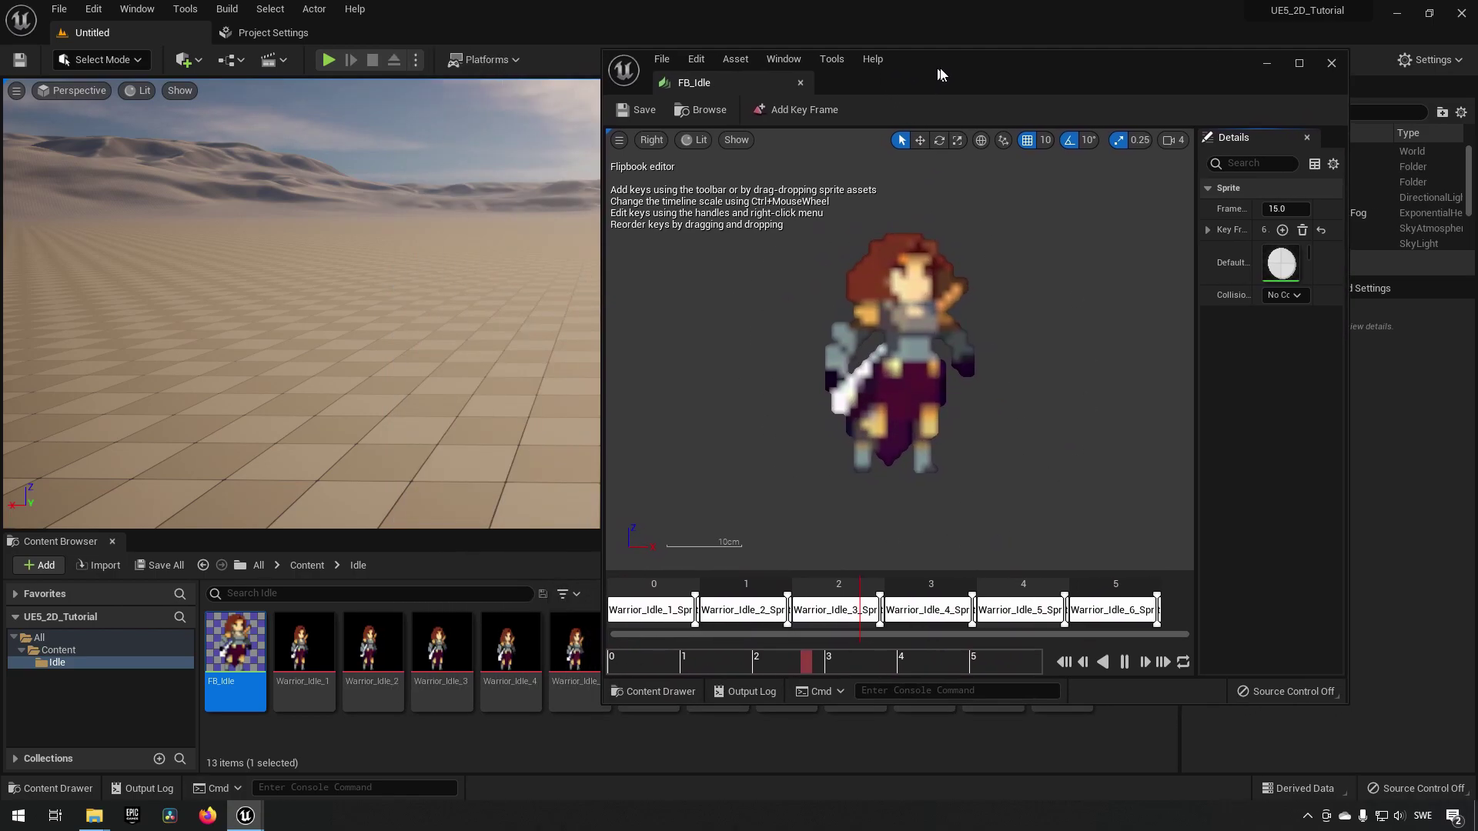
left_click(387, 715)
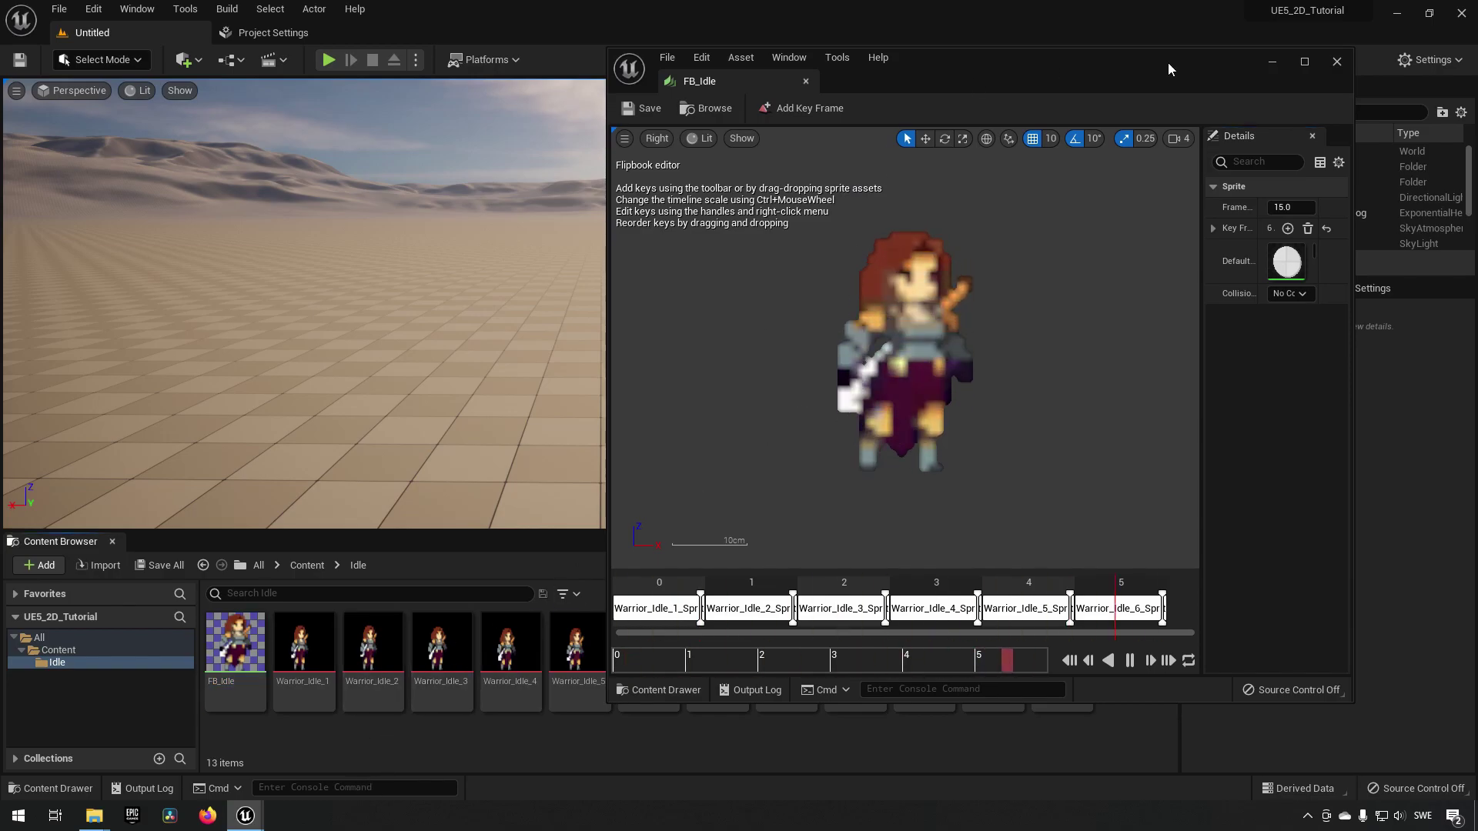
left_click_drag(693, 83, 396, 34)
left_click(115, 32)
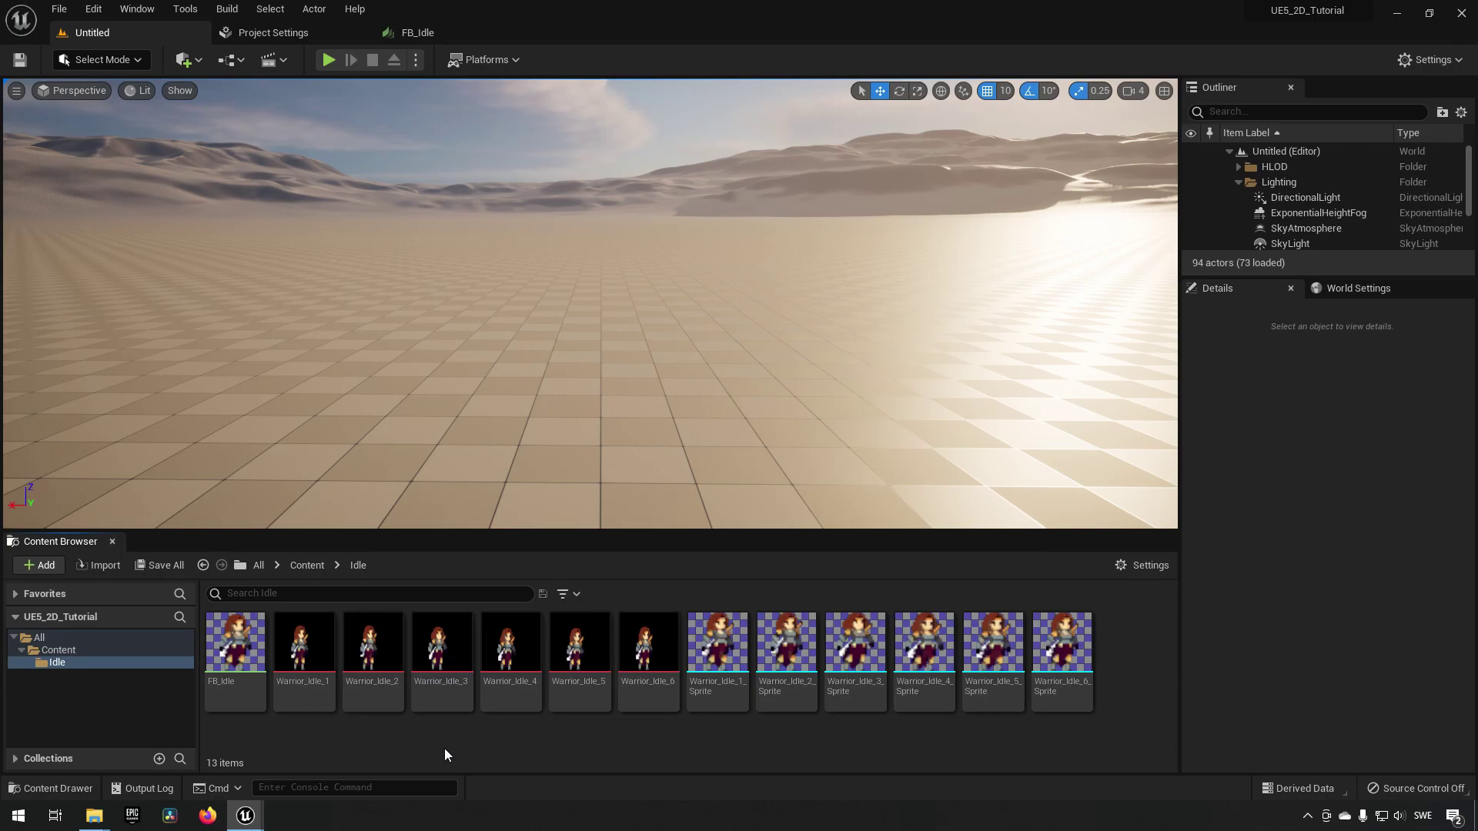
- Apply Paper2D texture settings to Warrior_Idle_1–6, check FB_Idle, and return to Content
left_click(306, 665)
left_click(622, 696, "shift")
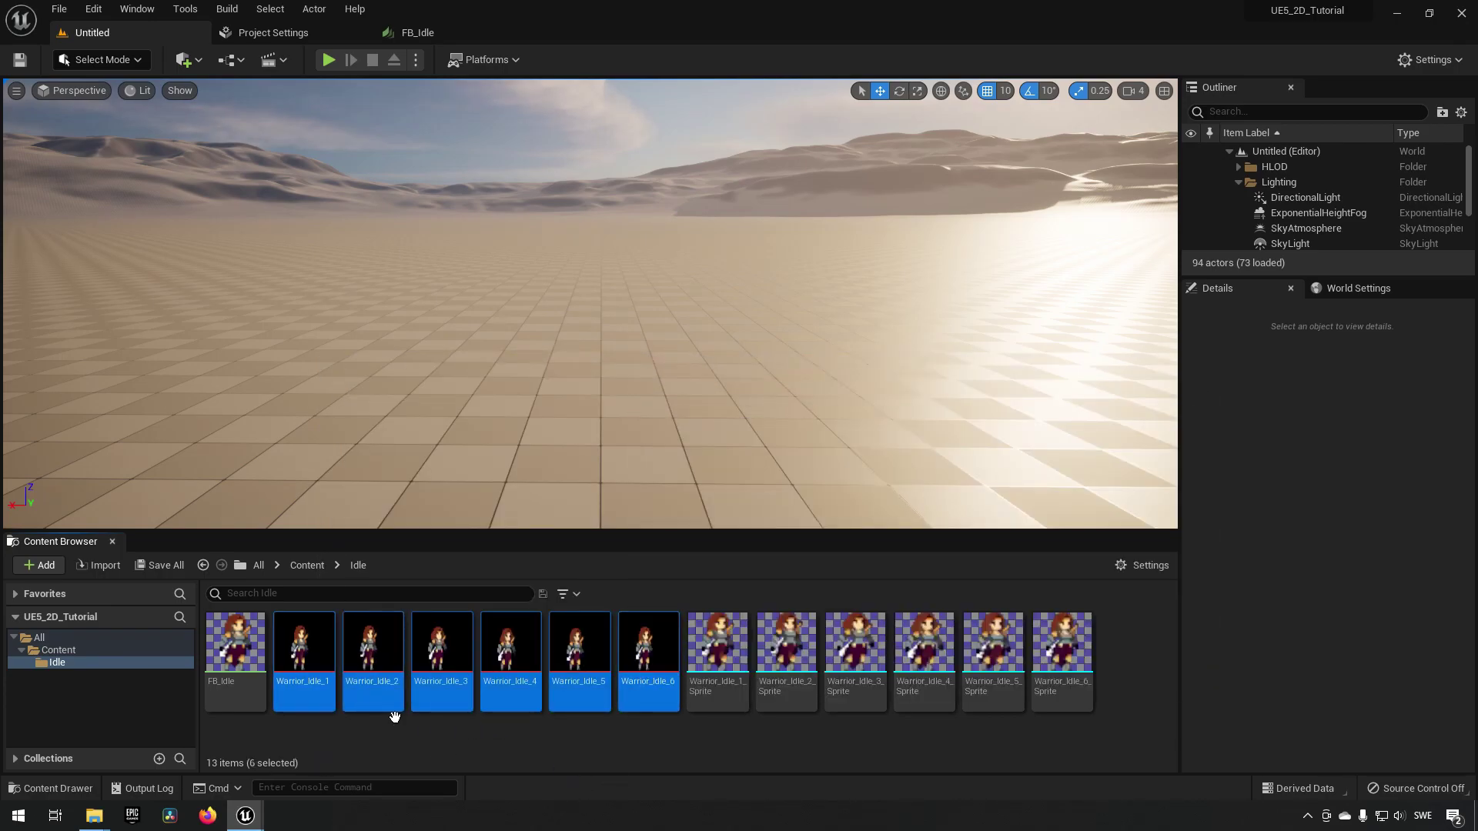
right_click(312, 662)
mouse_move(455, 270)
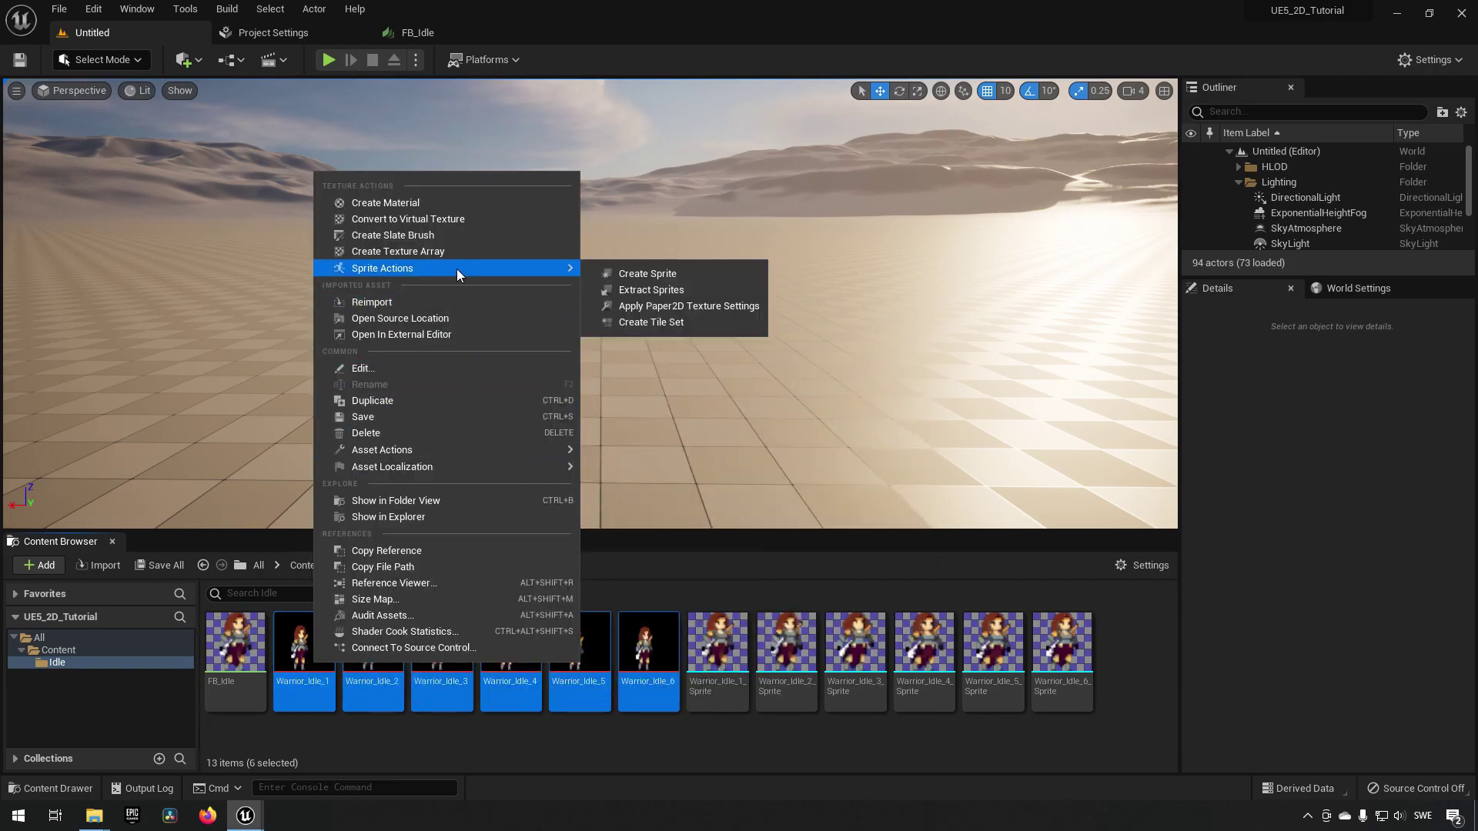
left_click(690, 306)
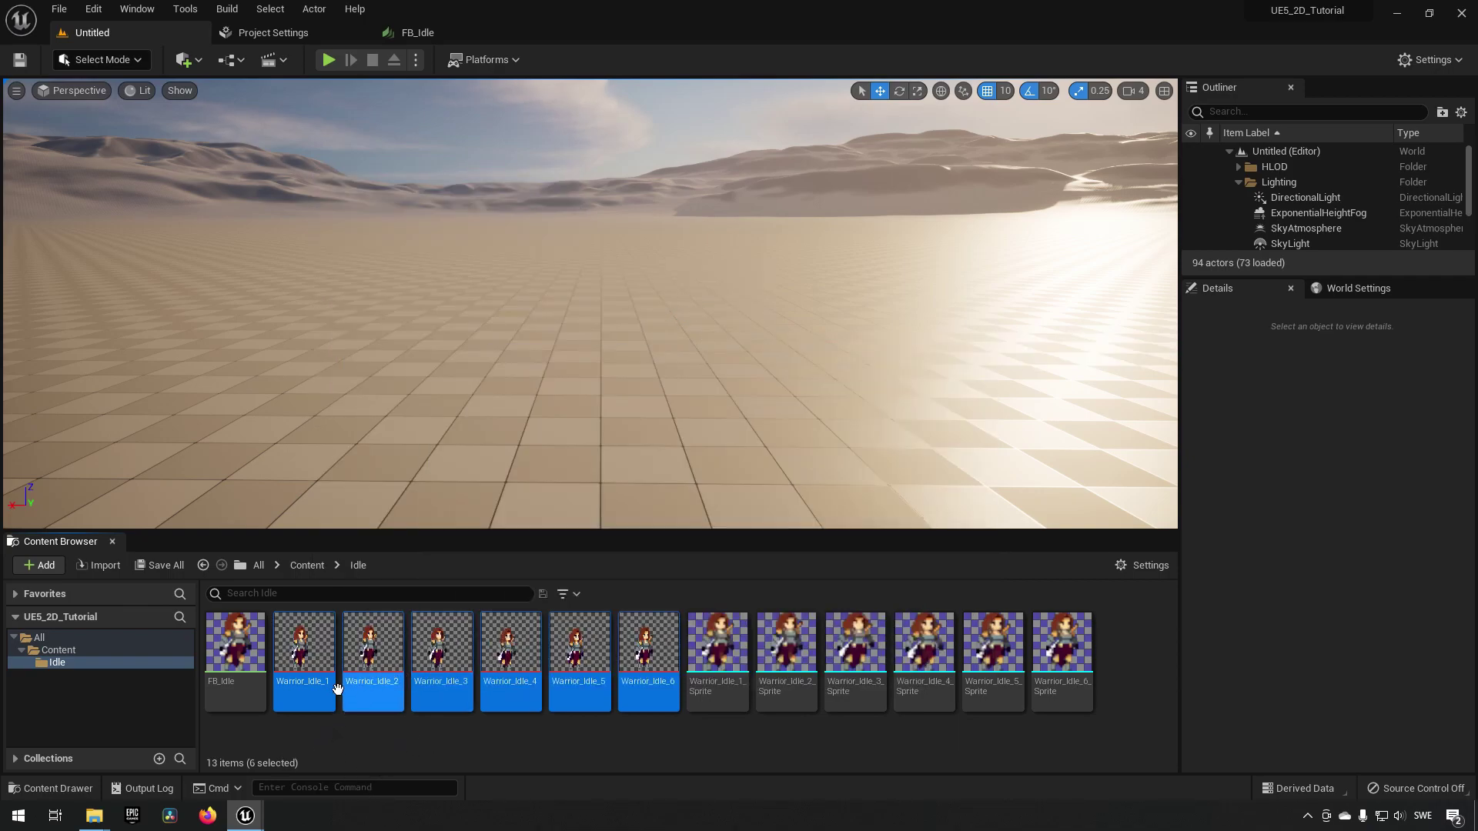
left_click(444, 38)
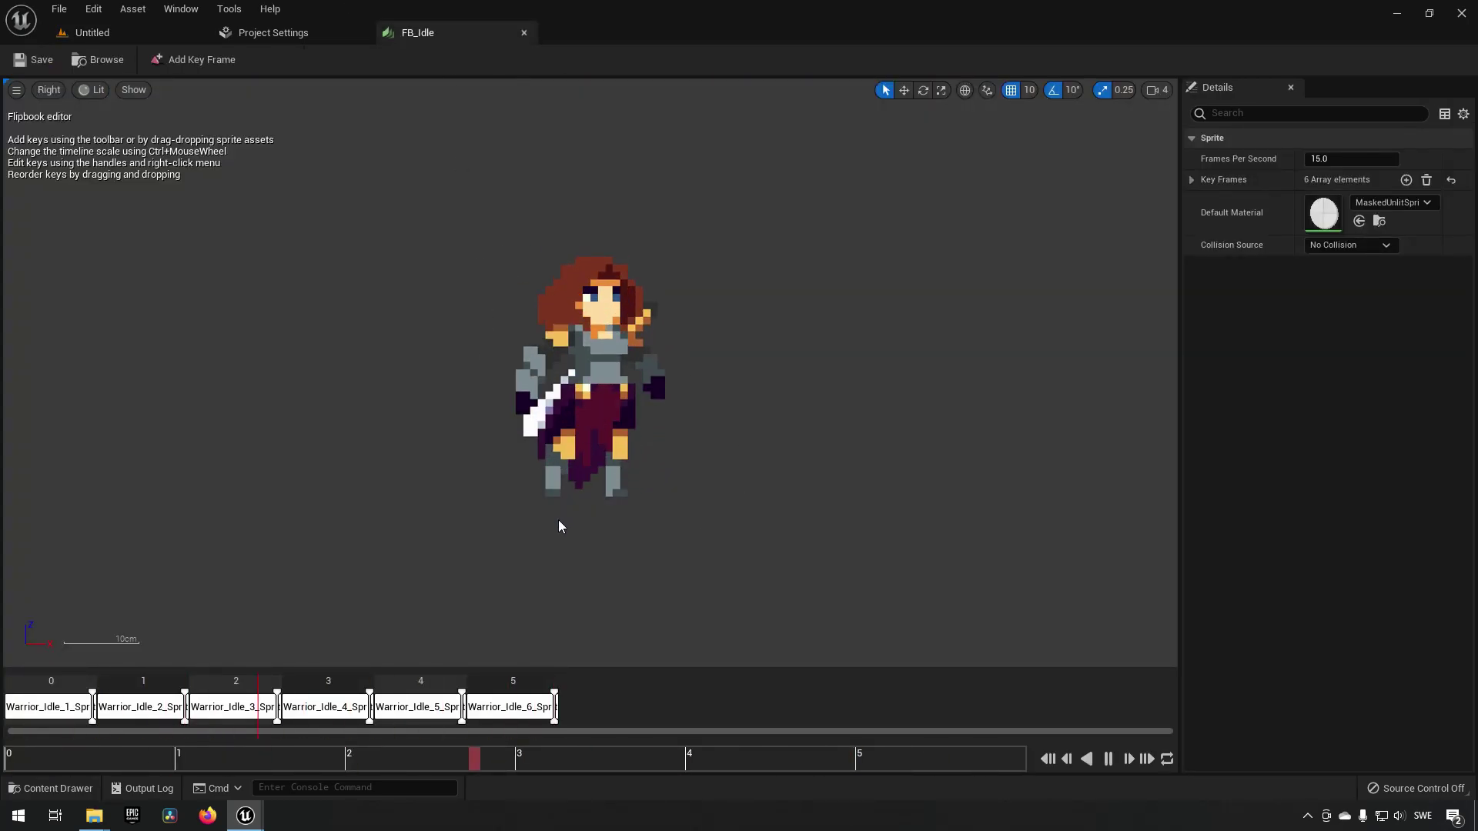
left_click(127, 35)
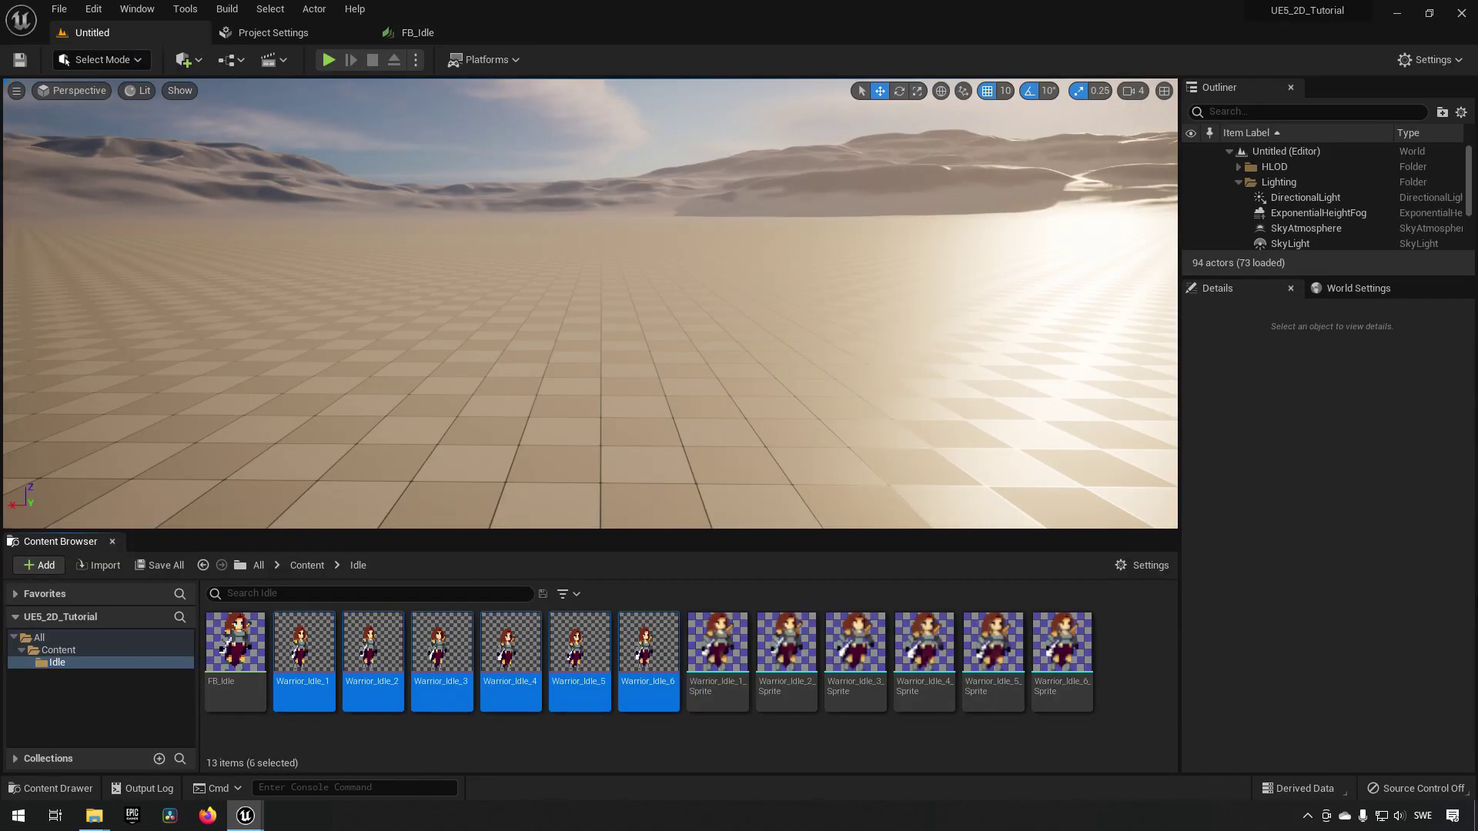
left_click(814, 737)
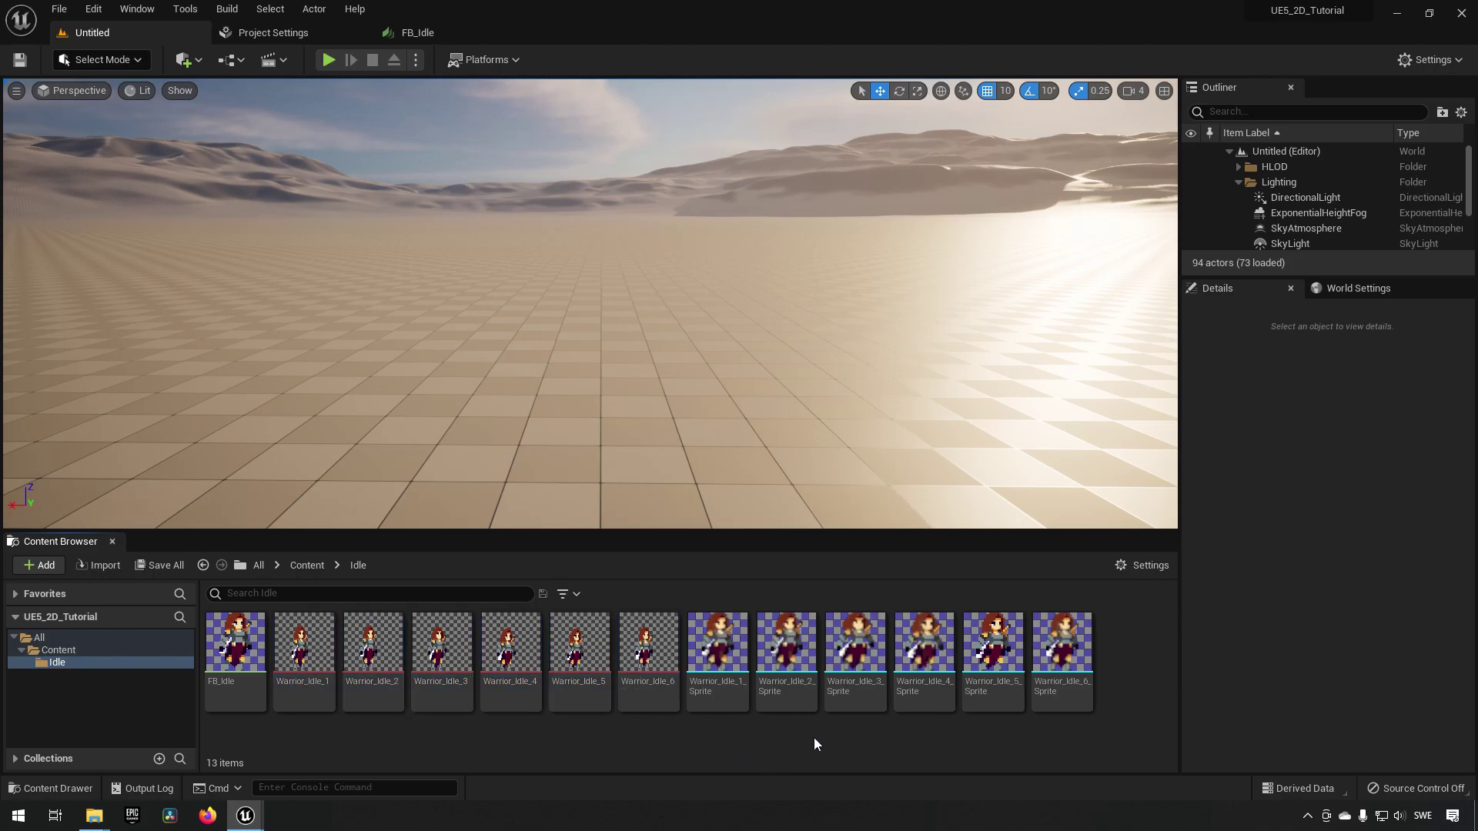
key("alt+Left")
left_click(363, 708)
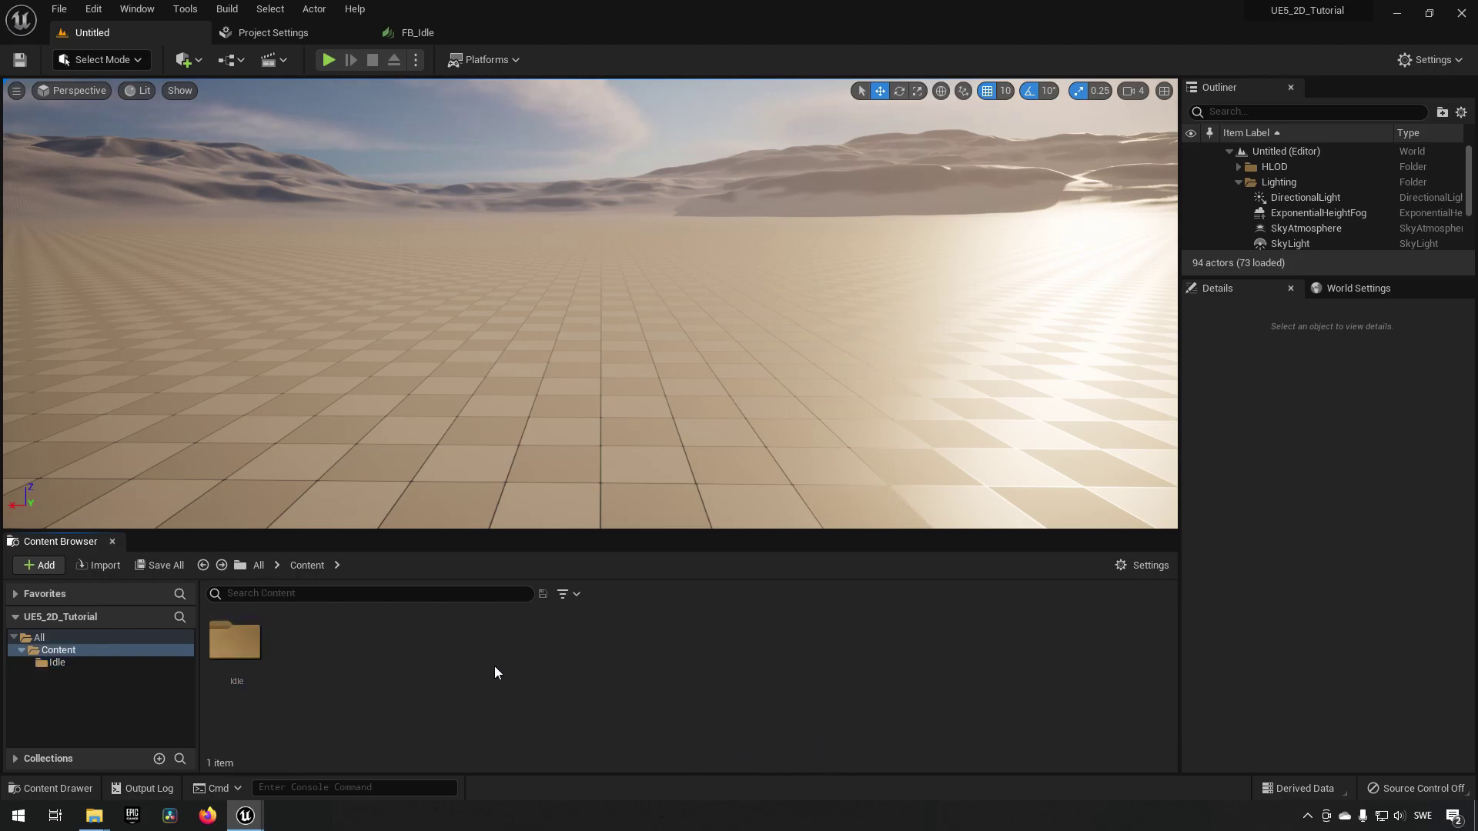
- Create a Blueprint class BP_Character with PaperCharacter as its parent, and open it
right_click(451, 671)
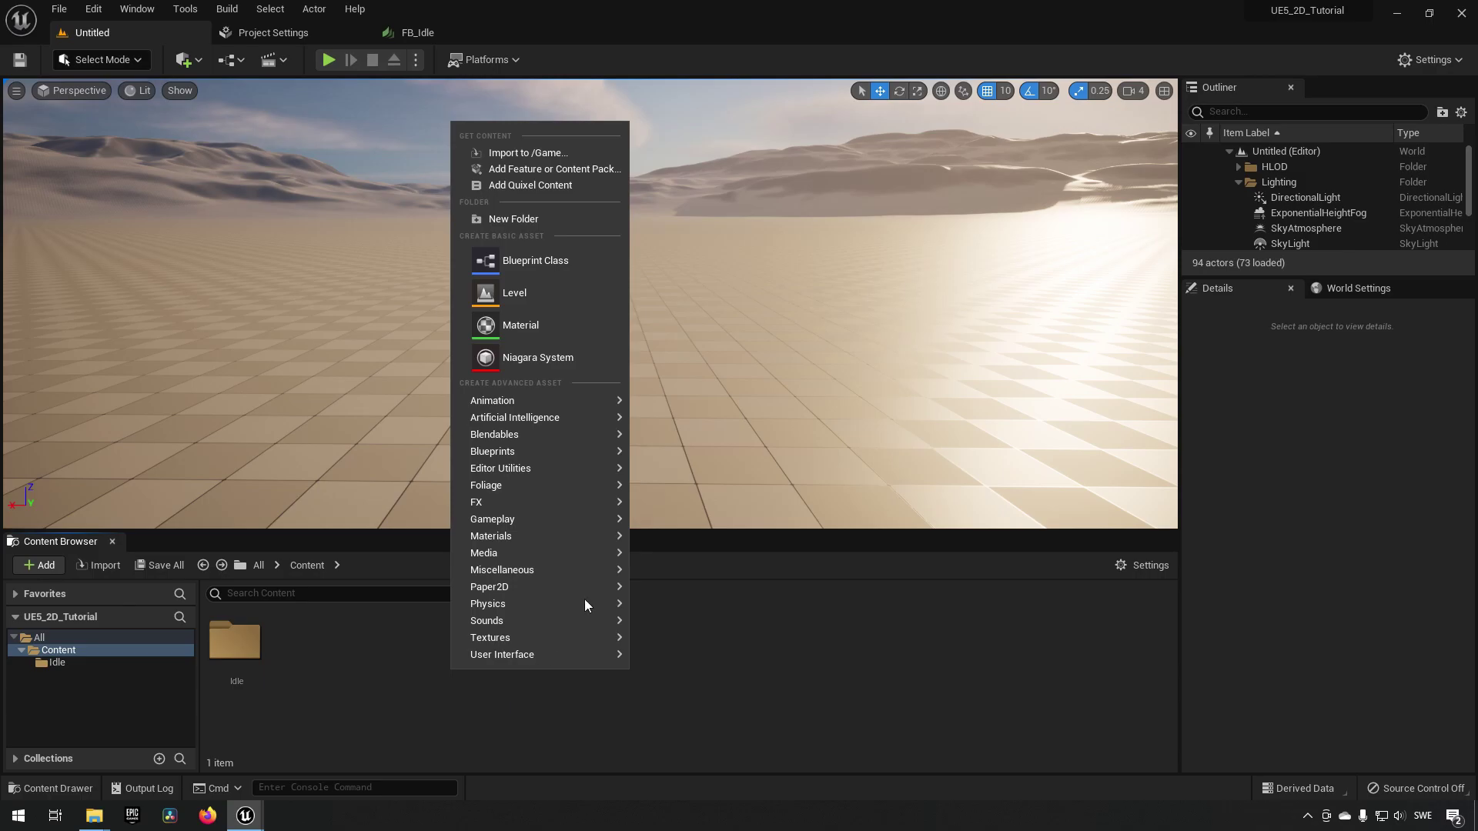
left_click(538, 262)
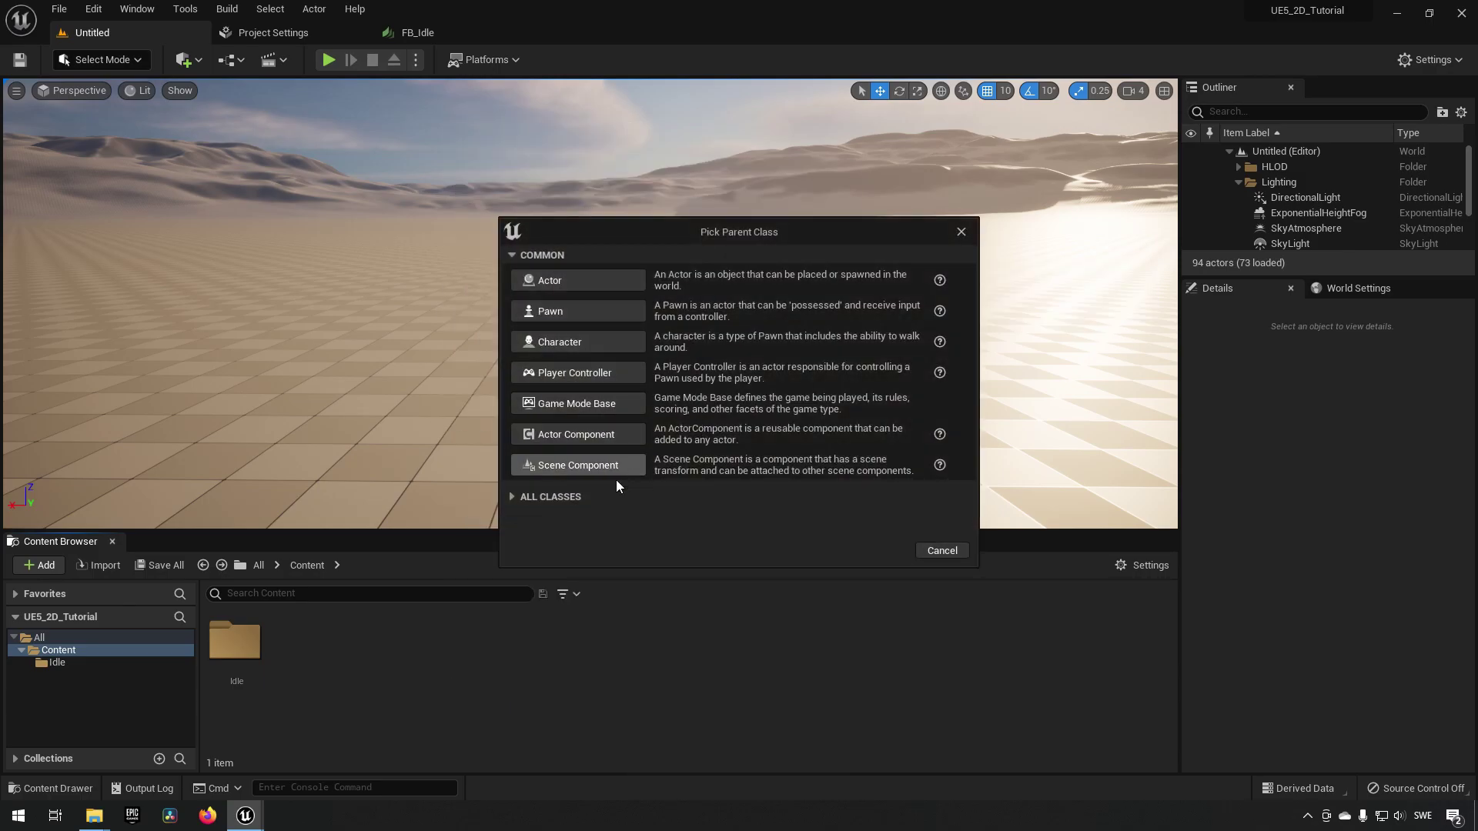
left_click(588, 497)
type("paper character")
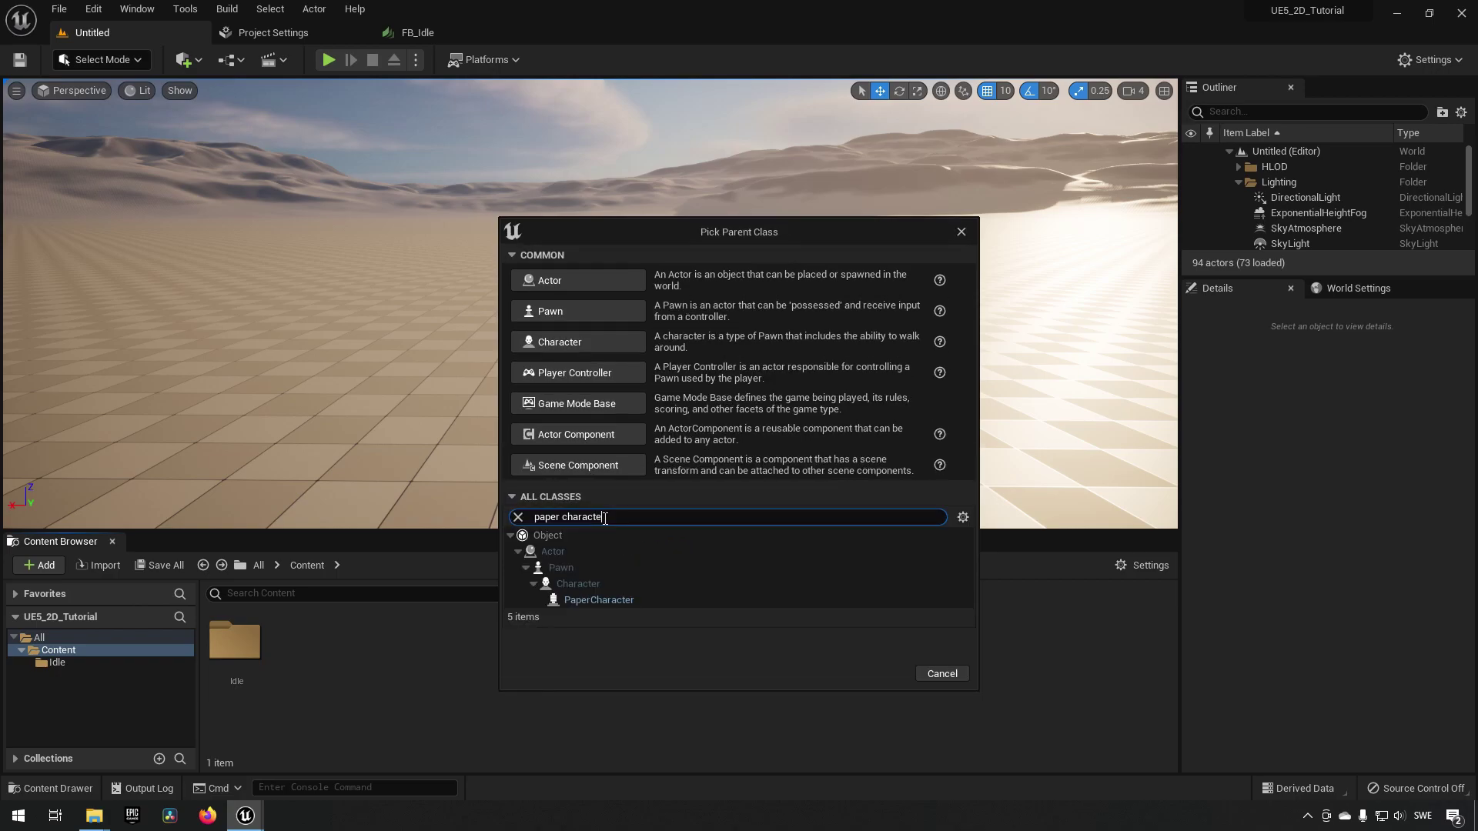
left_click(606, 600)
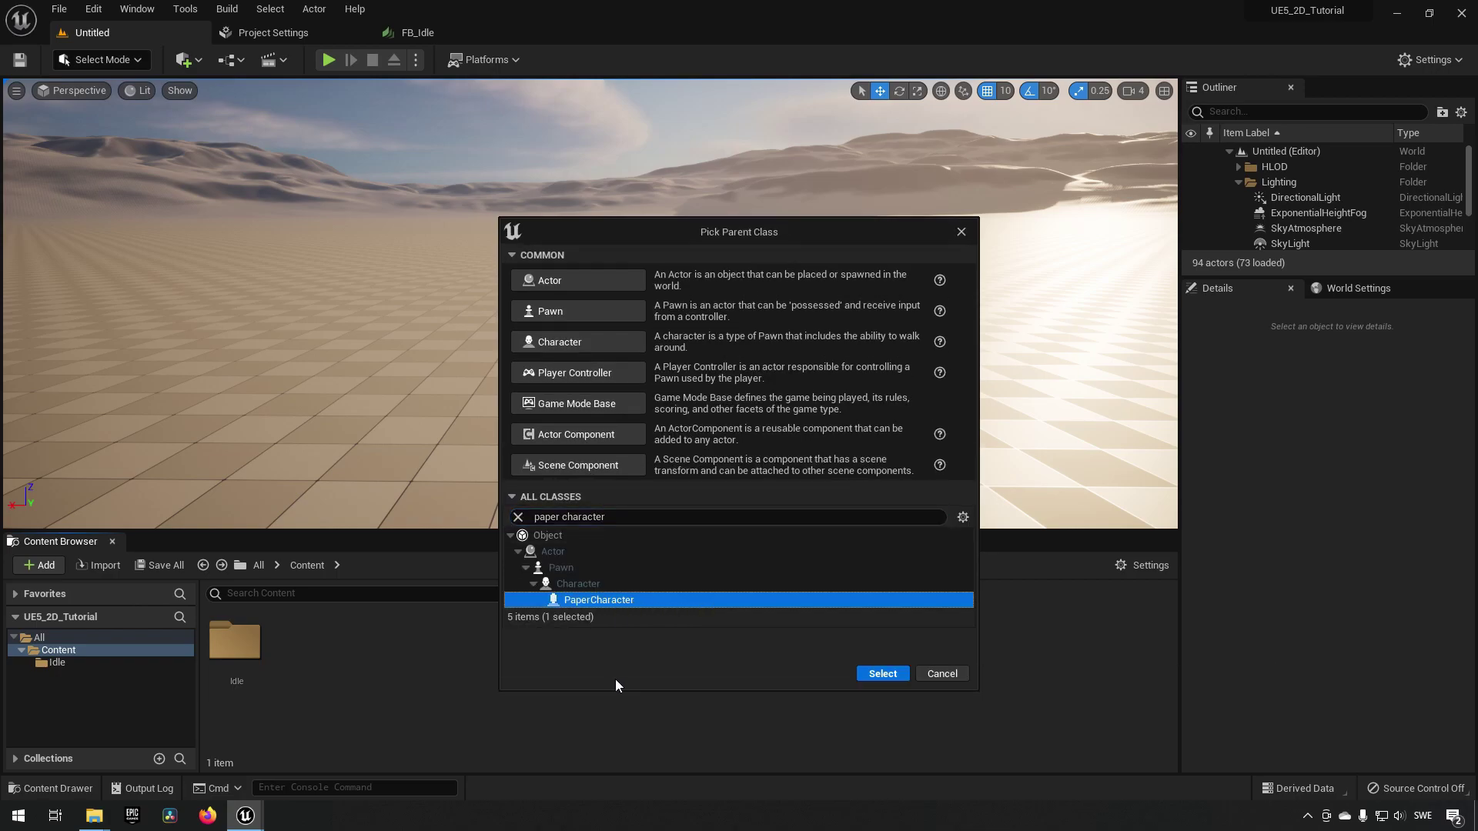
left_click(879, 675)
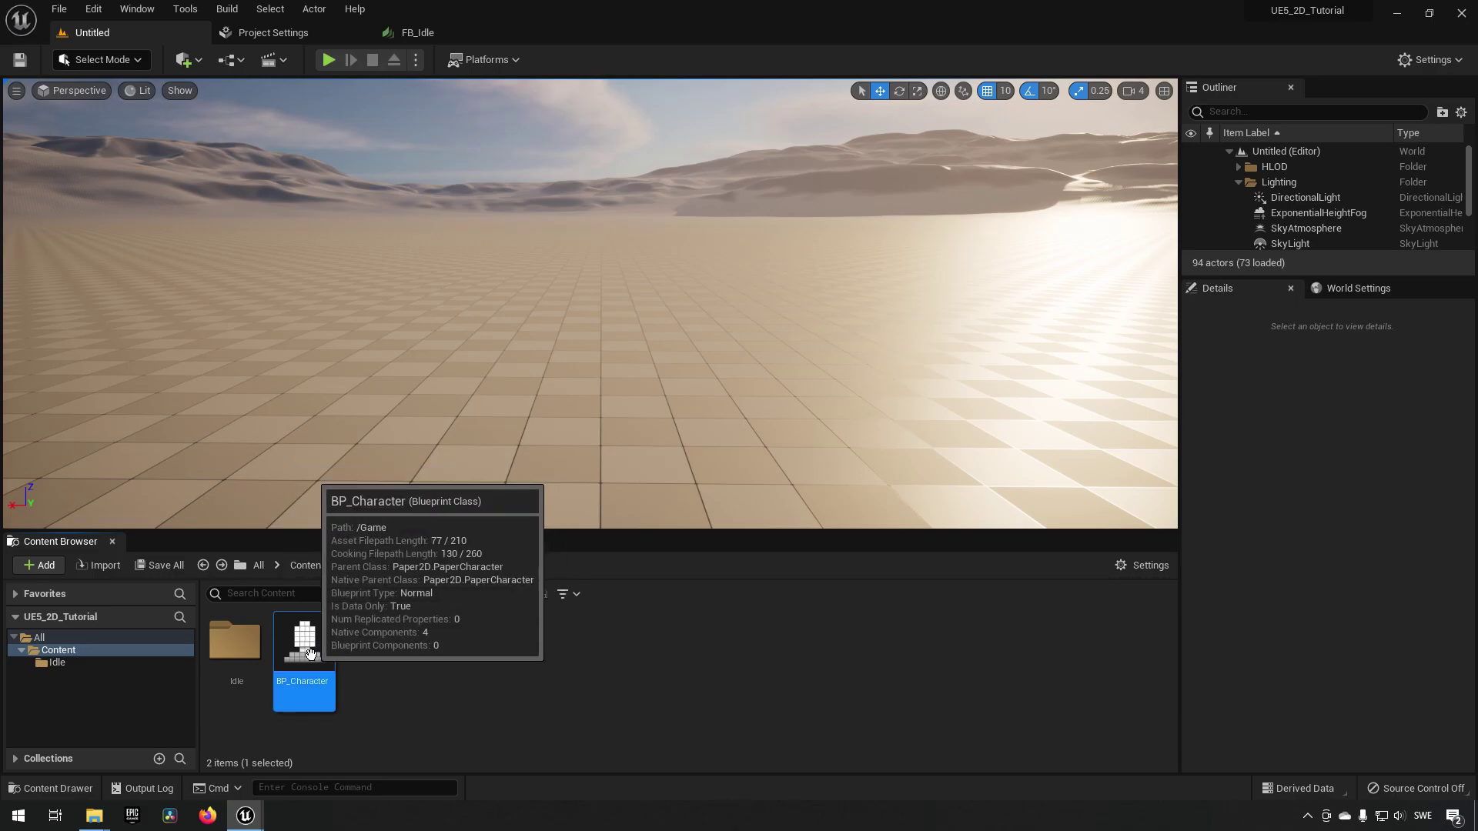
double_click(310, 653)
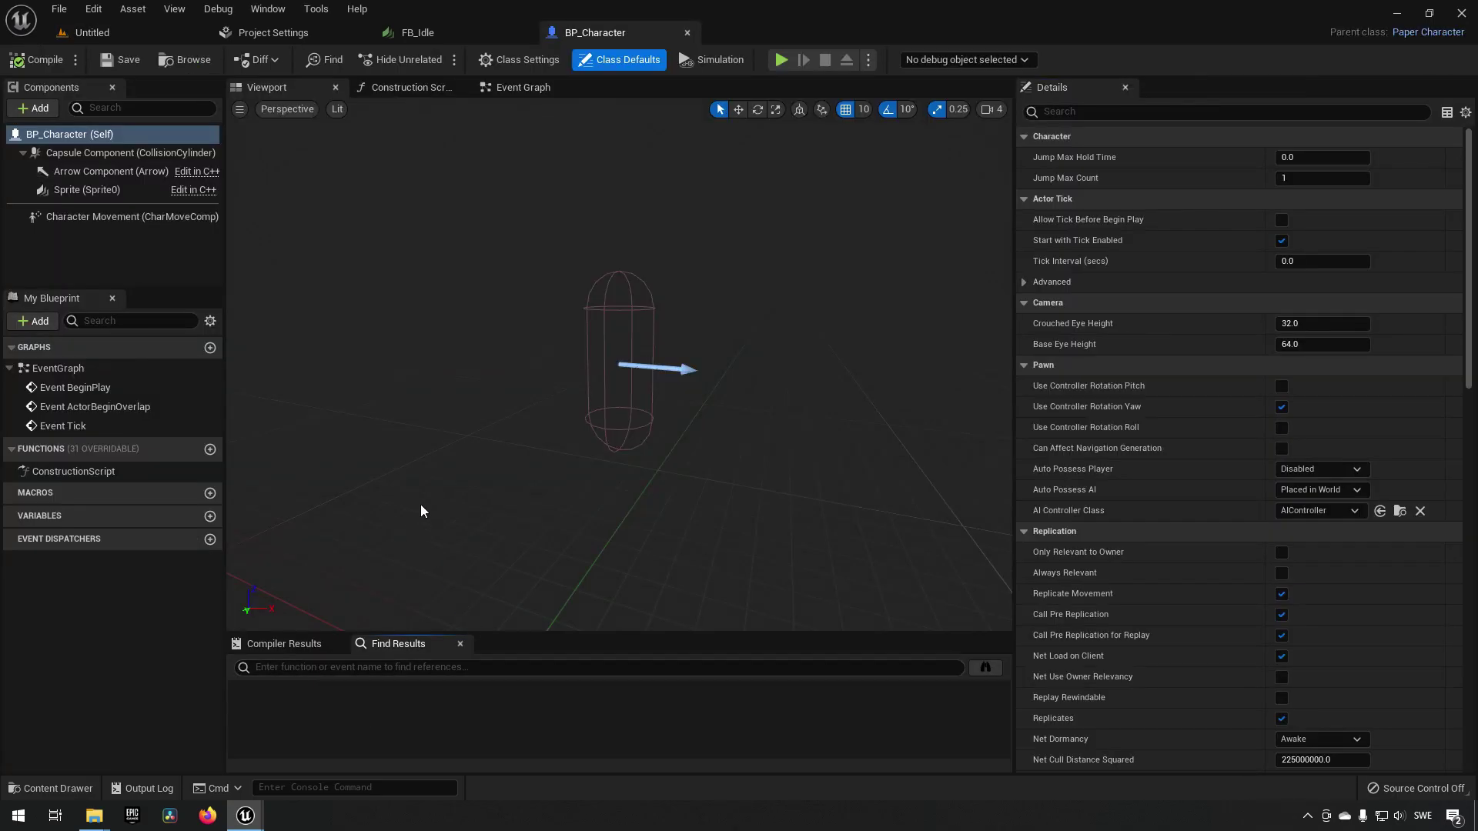
- Set the Sprite component's Source Flipbook in BP_Character to FB_Idle
right_click_drag(751, 376, 750, 376)
right_click_drag(744, 398, 743, 399)
left_click_drag(668, 372, 703, 271, "alt")
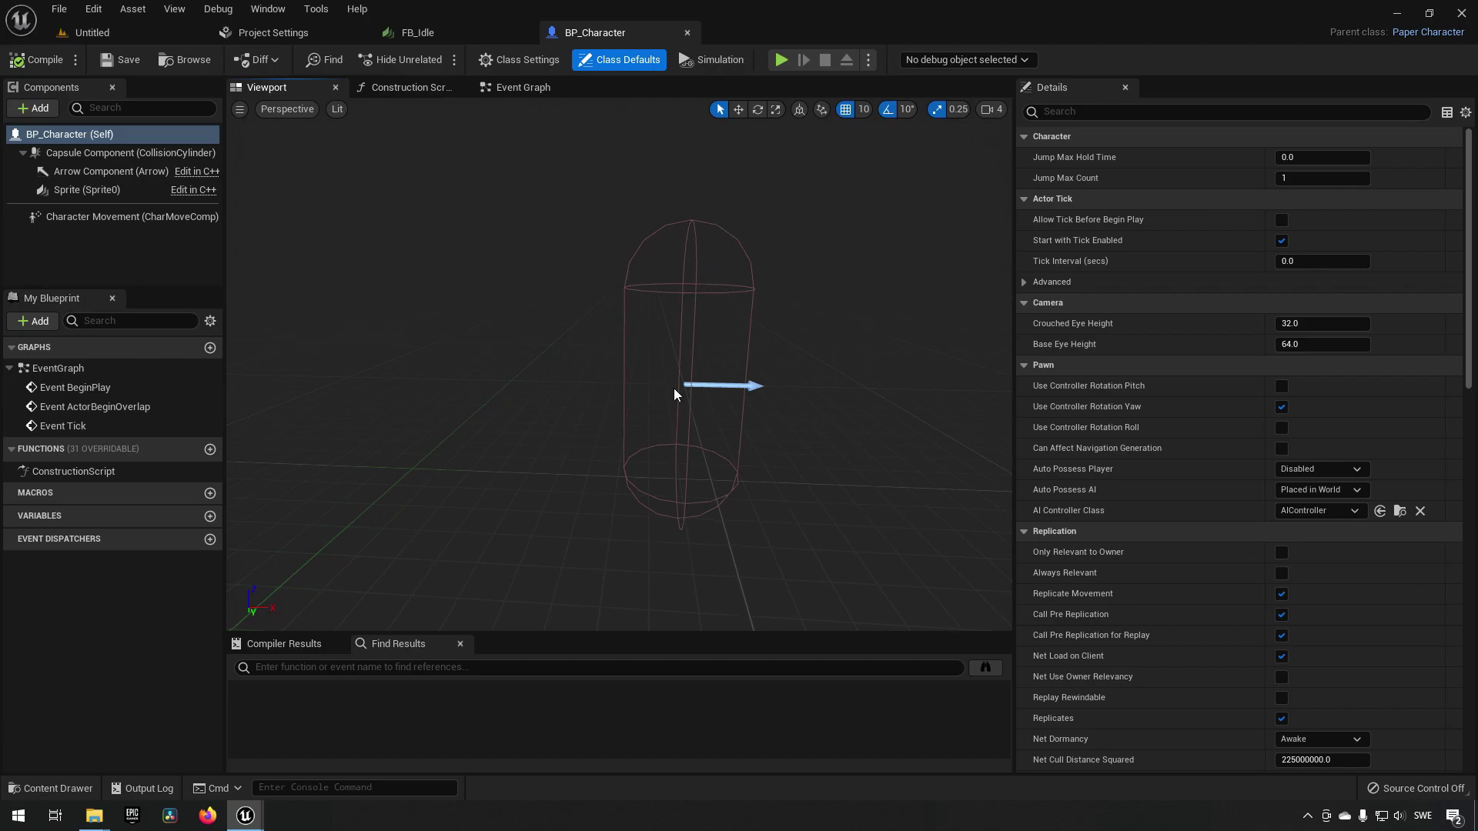
left_click(75, 217)
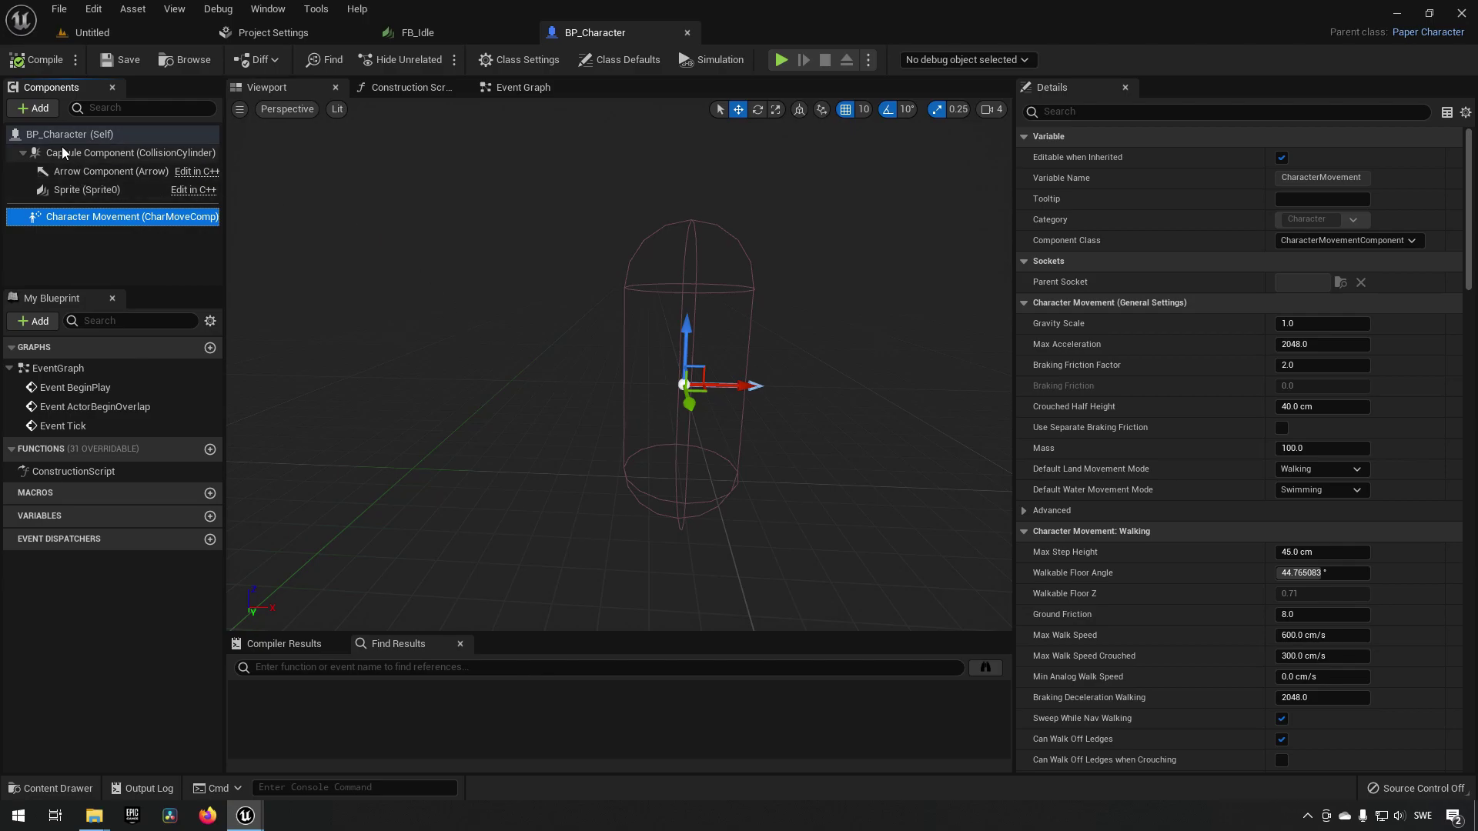
left_click(81, 191)
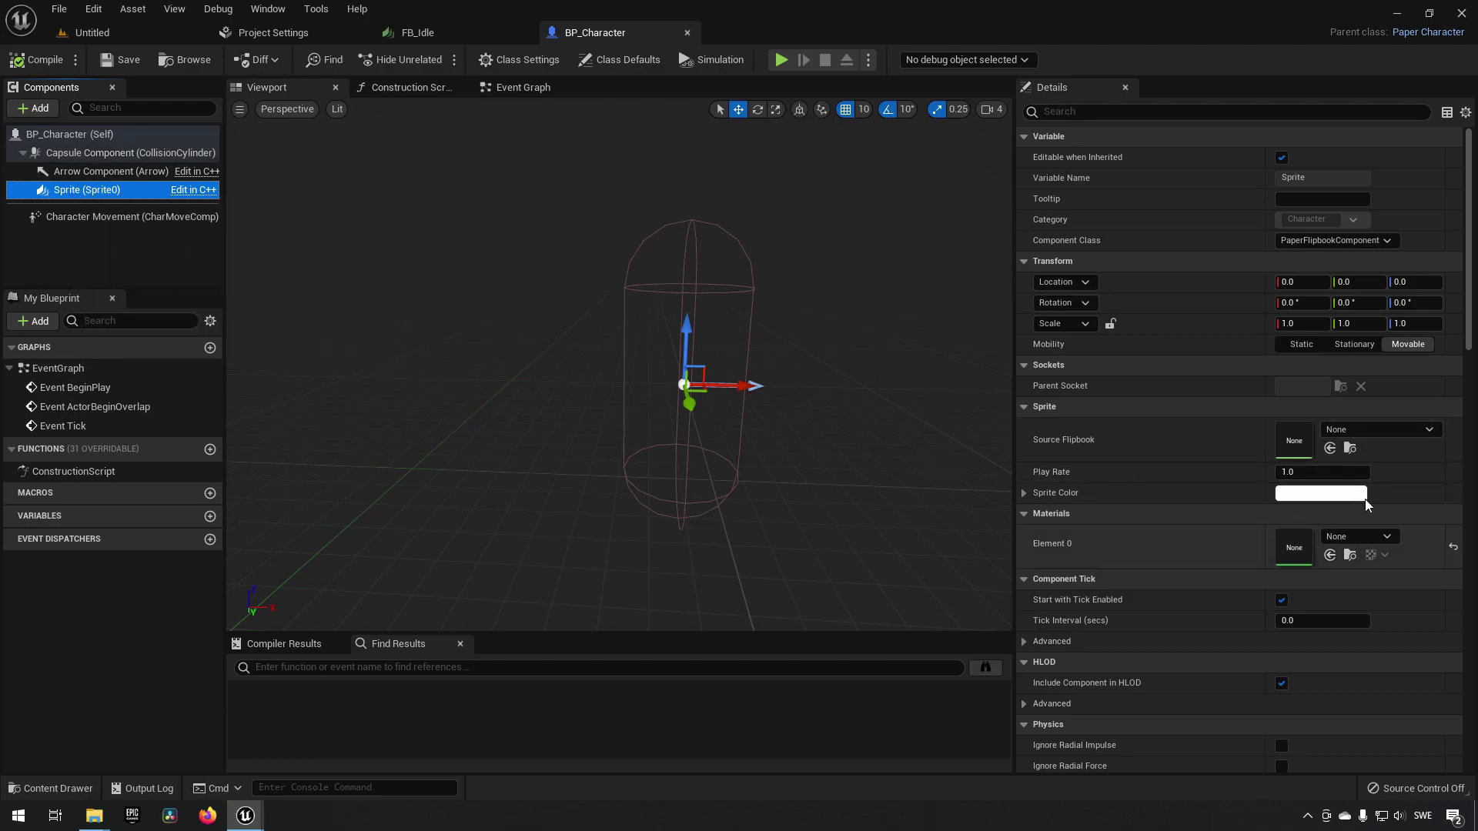
left_click(1363, 430)
left_click(1316, 609)
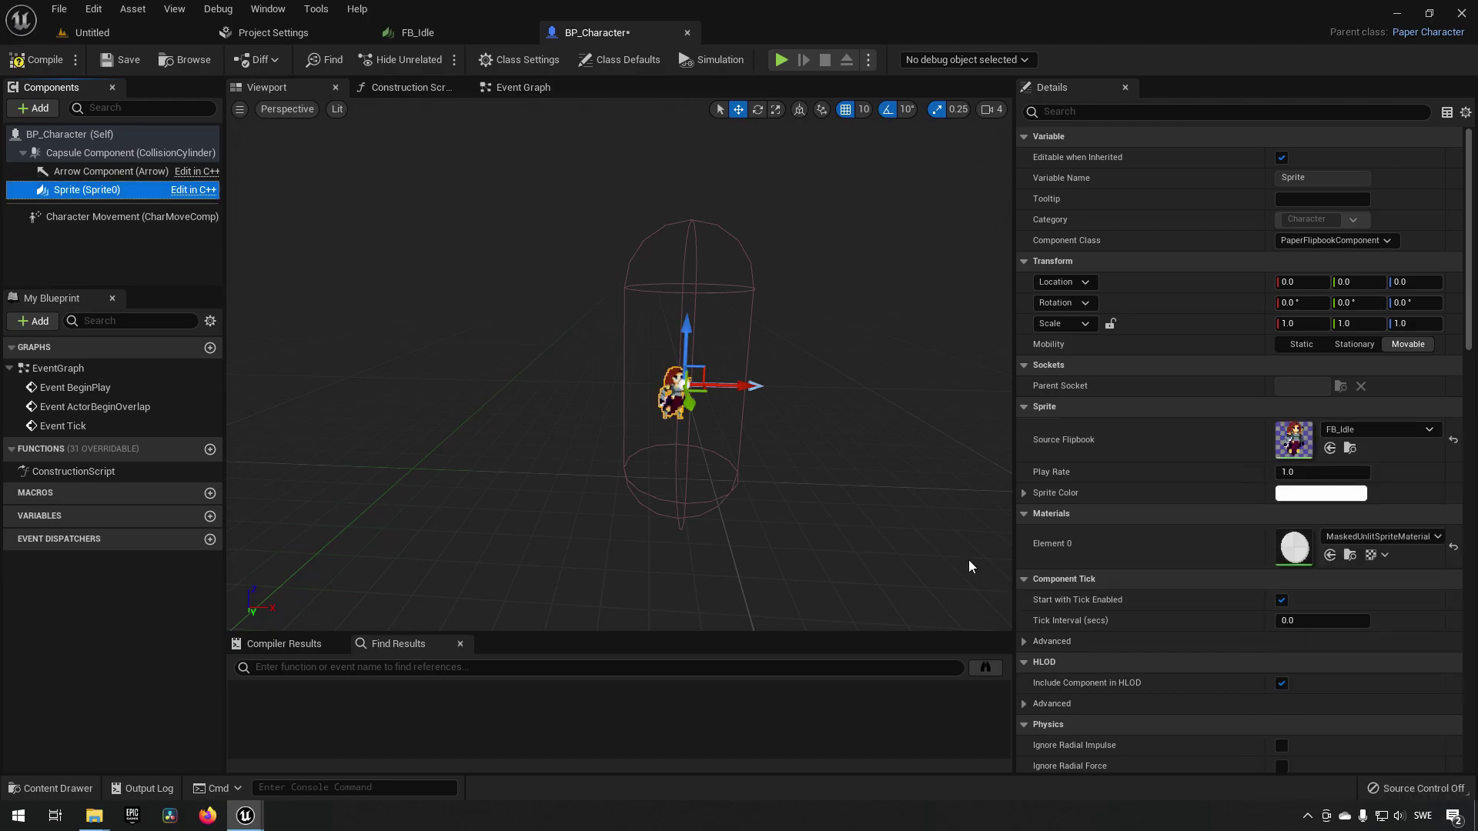
- Compile and save BP_Character, then place an instance of it in the level
right_click_drag(853, 511, 839, 465)
left_click(44, 62)
left_click(133, 63)
left_click(125, 37)
left_click_drag(304, 651, 577, 426)
scroll(608, 403, "up", 4)
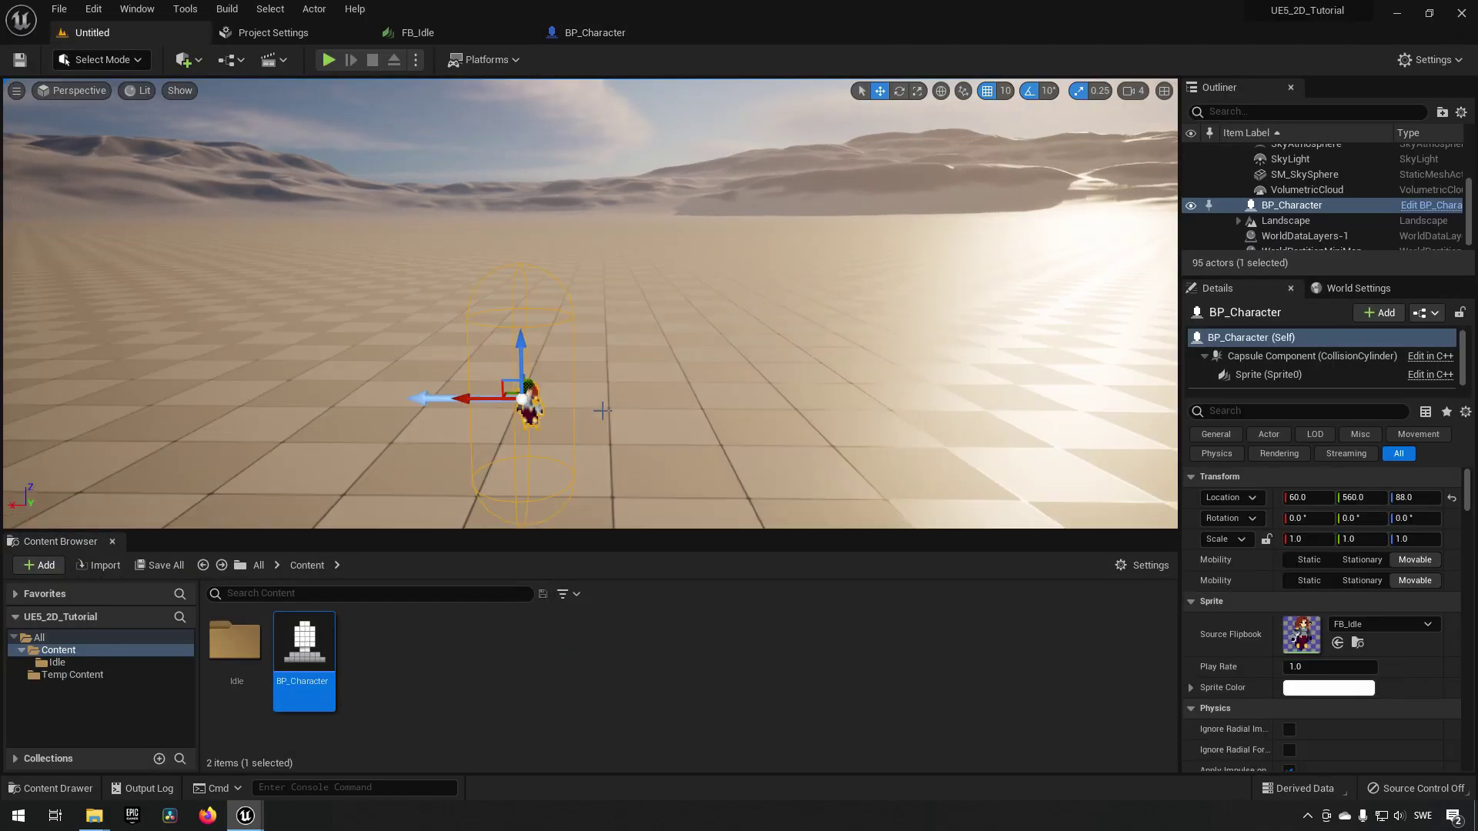
- Move the view toward the placed warrior, then reopen BP_Character and select its capsule component
right_click_drag(602, 423, 608, 504)
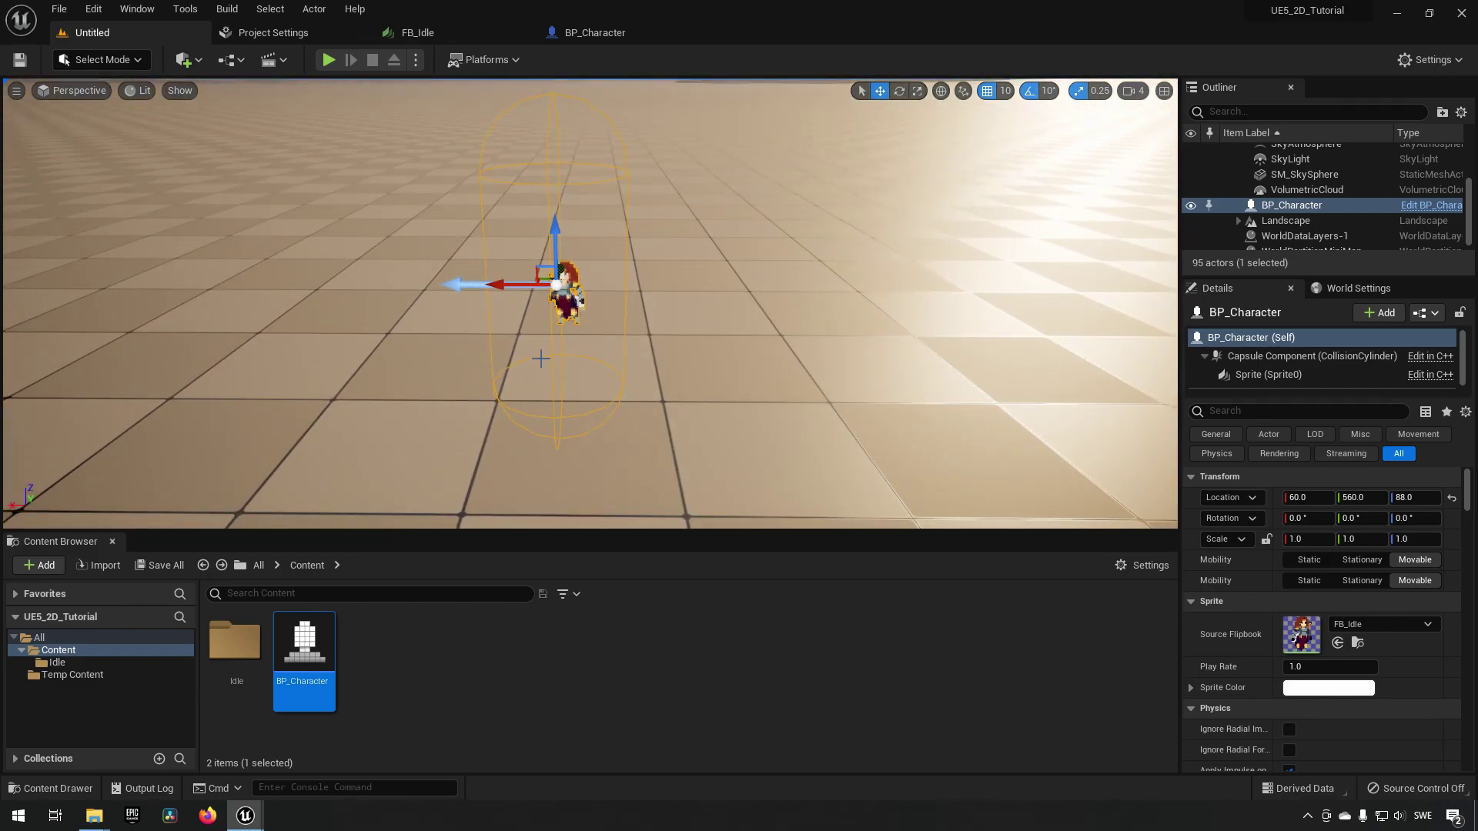
left_click(621, 31)
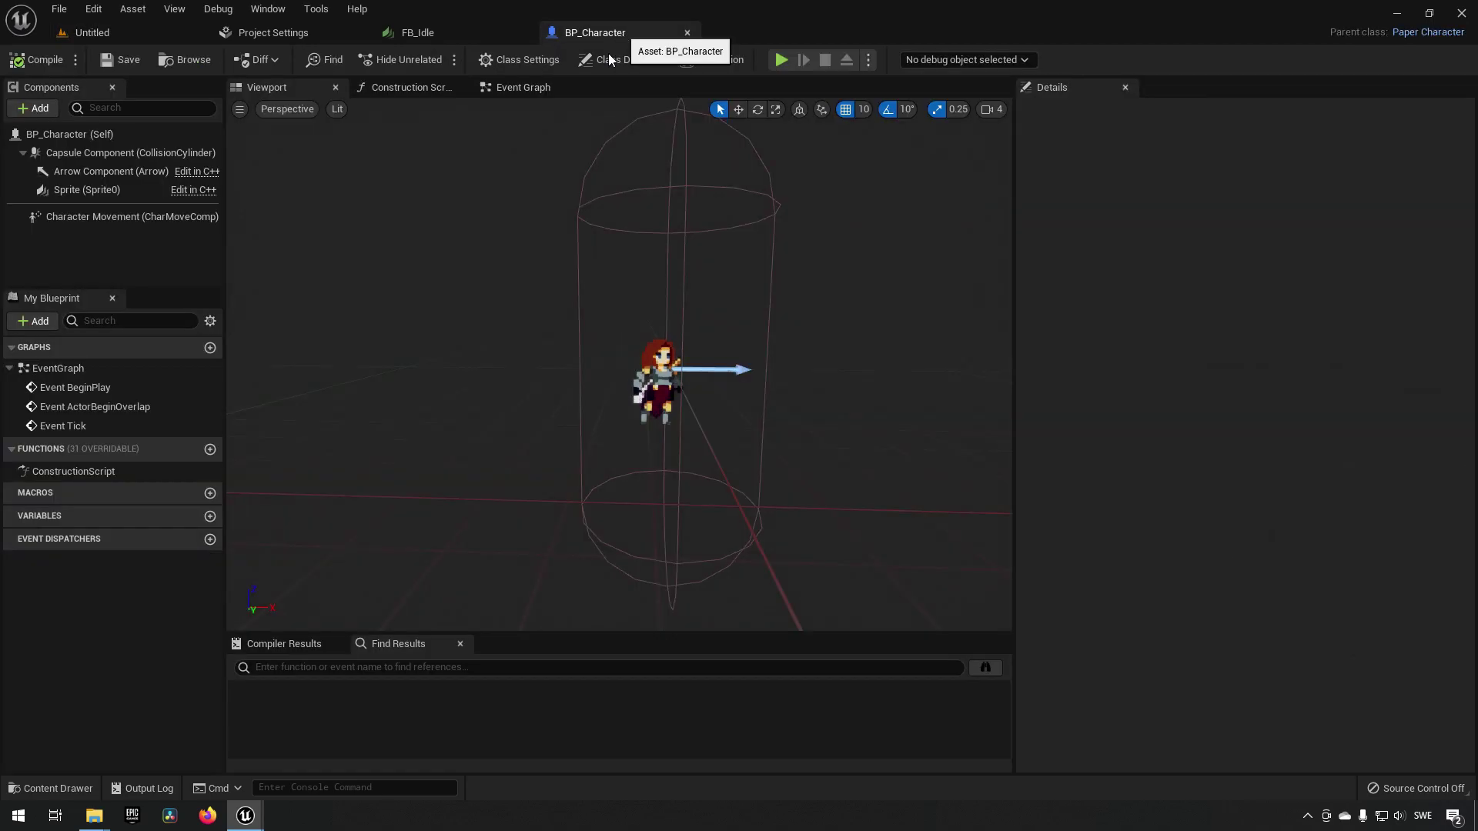
left_click(114, 158)
- Shrink the capsule radius to 9.215258 and offset the sprite 5 along X using grid snap 5
left_click_drag(1304, 404, 1204, 422)
left_click(676, 413)
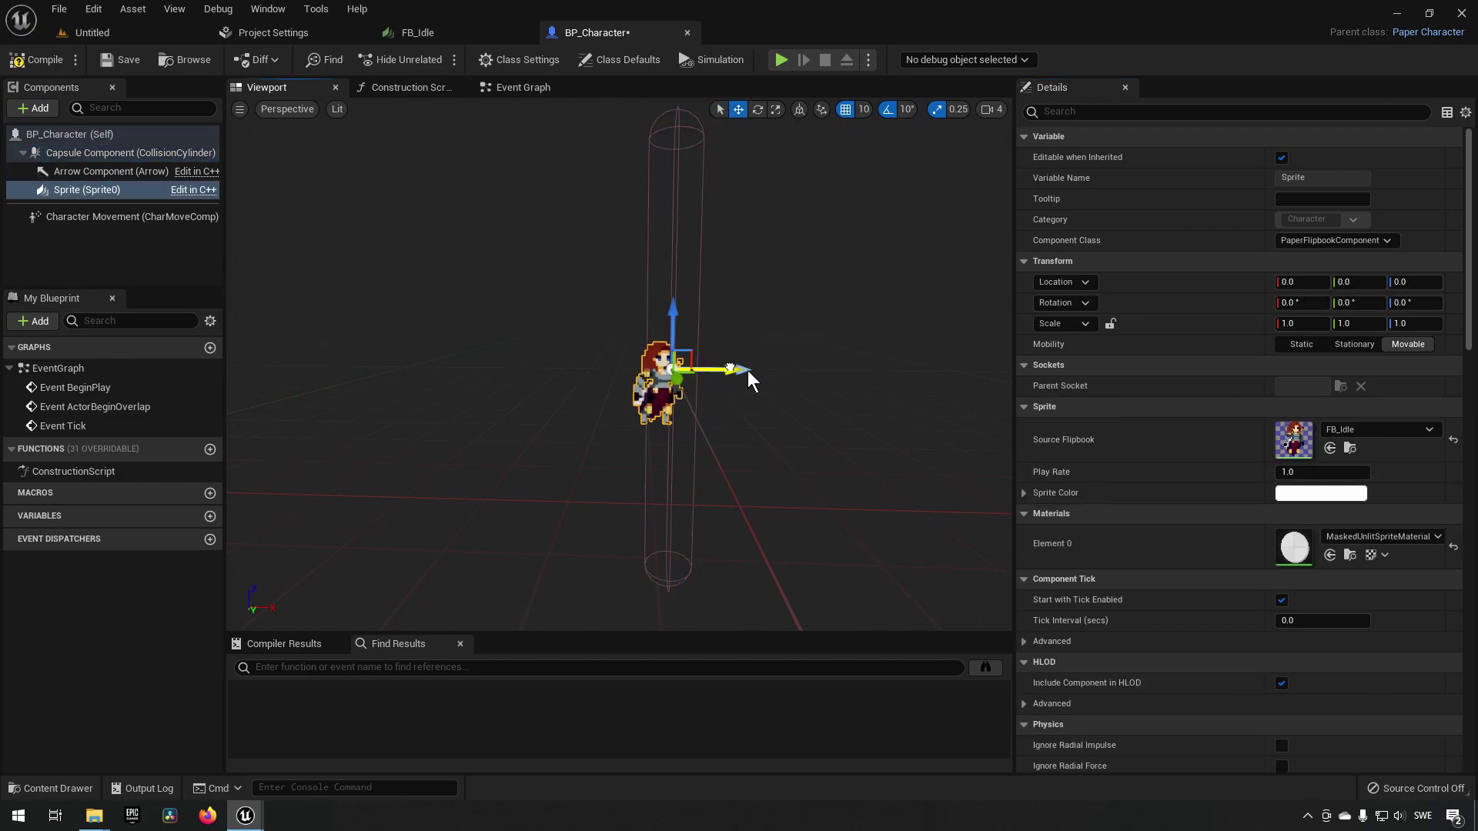
left_click(863, 110)
left_click(868, 164)
left_click_drag(722, 371, 746, 372)
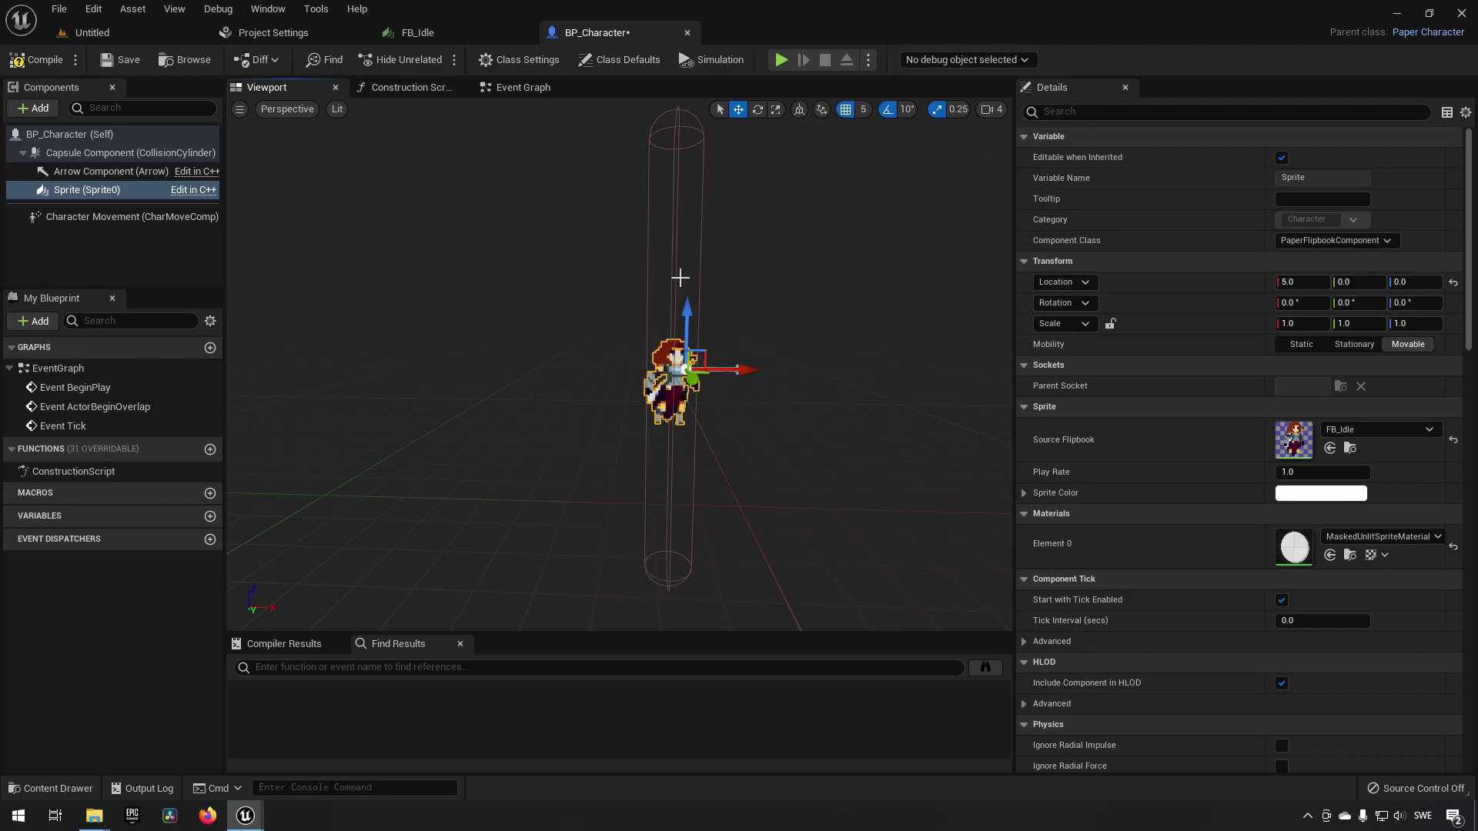
- Shorten the capsule half height to 19.753937, then compile and save BP_Character
left_click(680, 259)
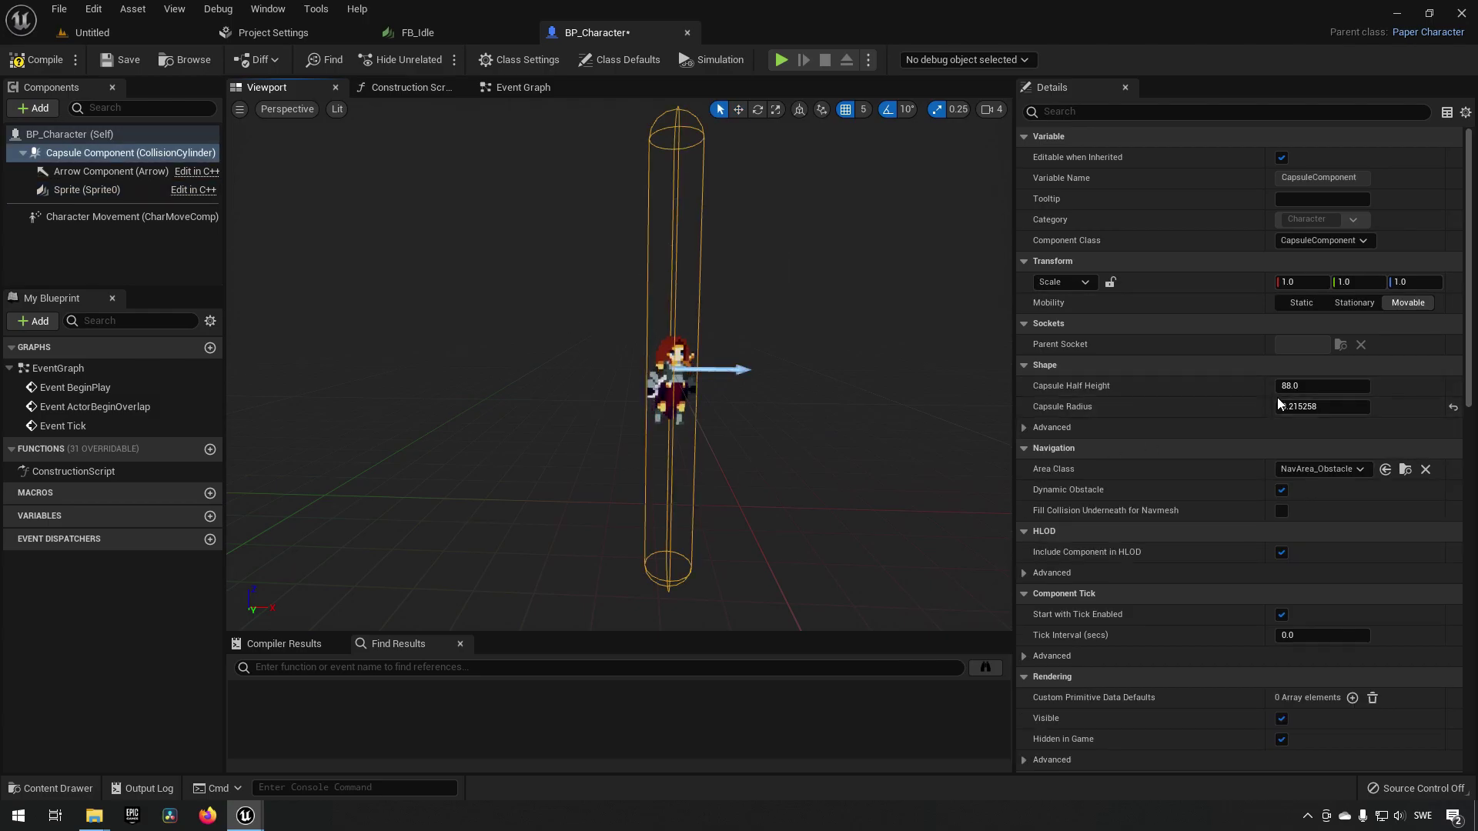
left_click_drag(1308, 387, 1184, 395)
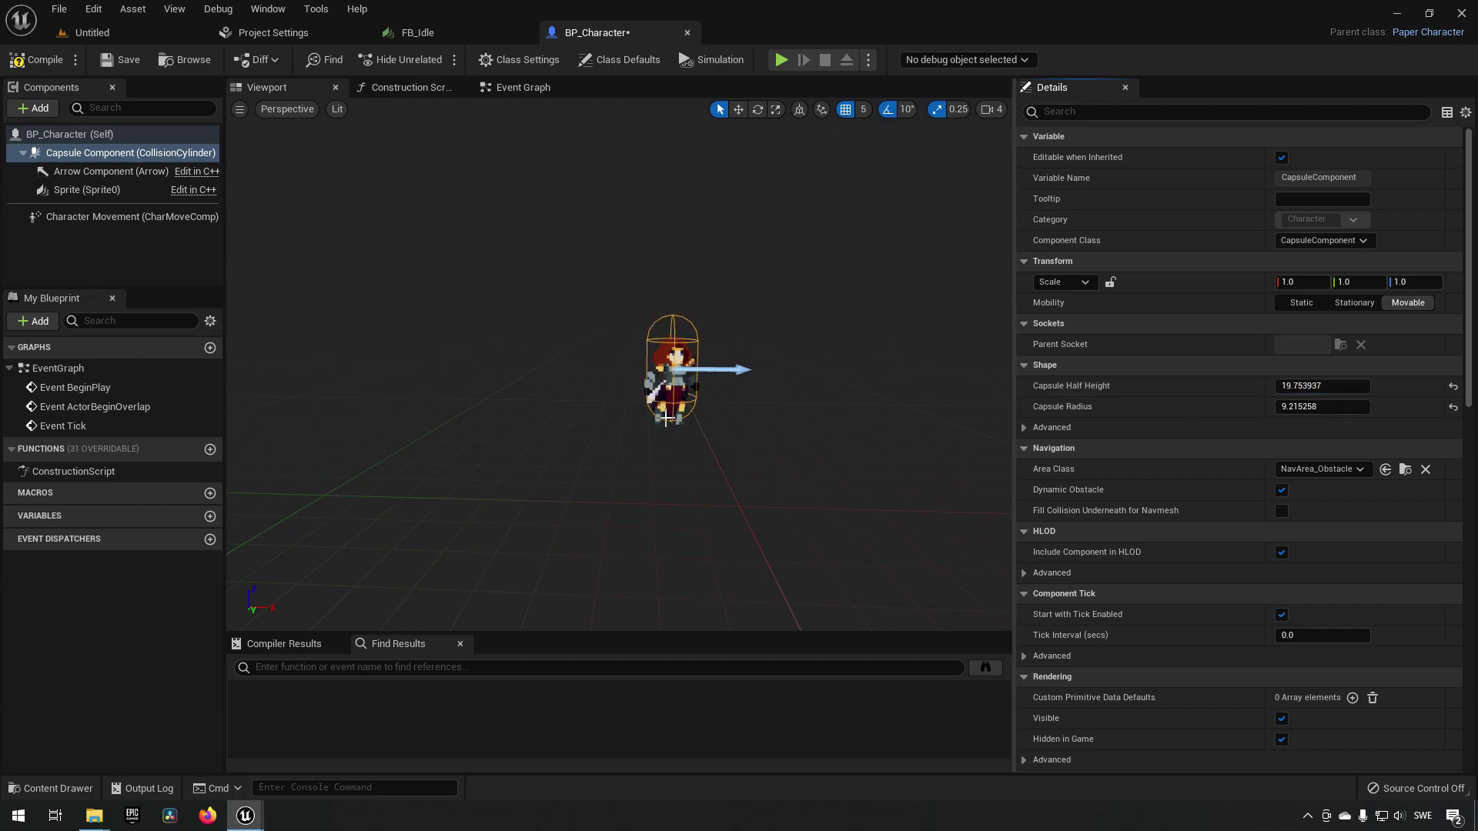
left_click(35, 59)
left_click(123, 59)
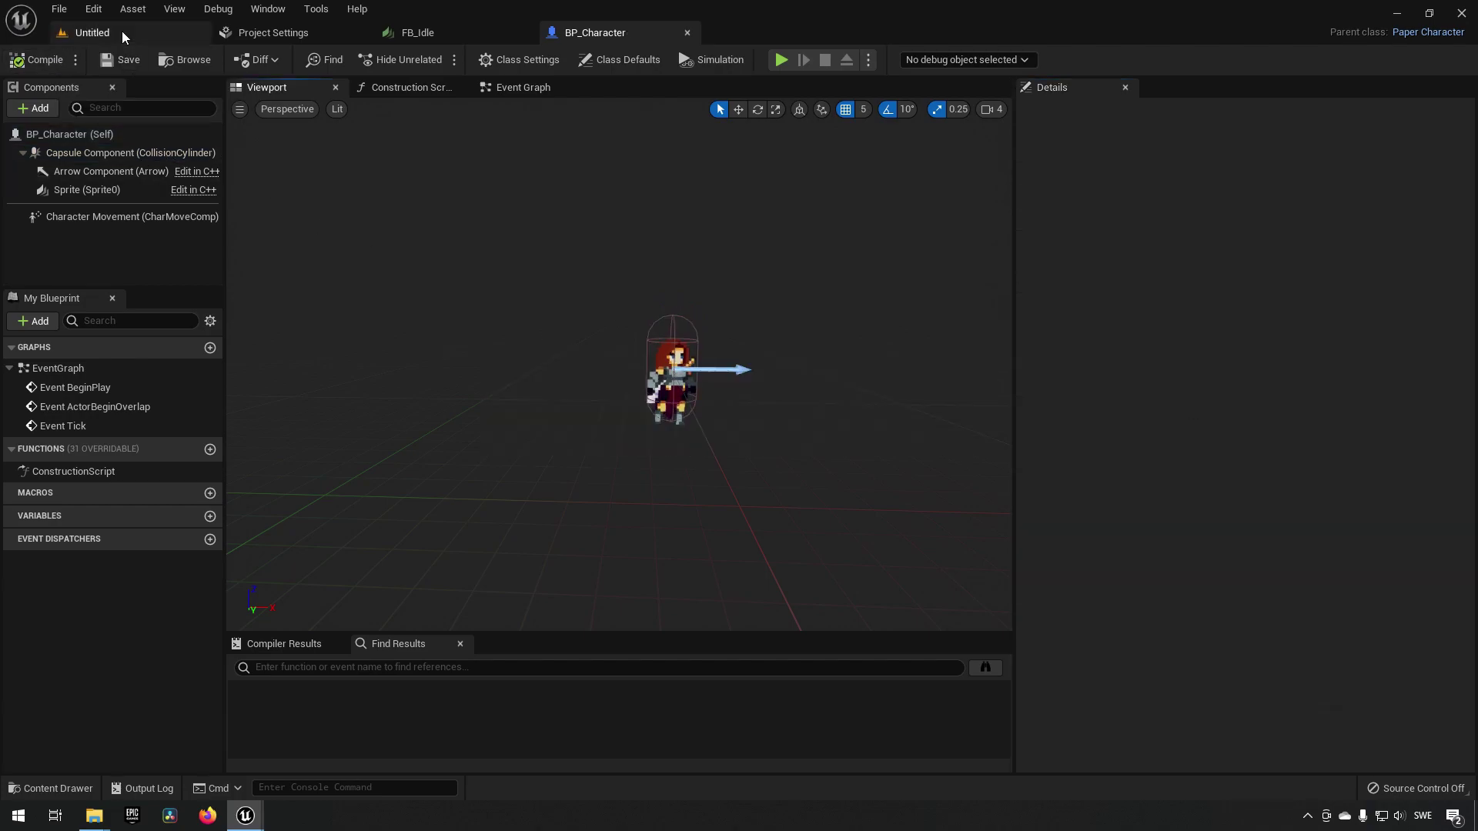
left_click(122, 32)
- Lower the placed character in the level to Z 19.754037
mouse_move(716, 315)
right_mouse_down()
mouse_move(698, 351)
mouse_move(718, 276)
mouse_move(691, 328)
mouse_move(640, 351)
mouse_move(703, 297)
right_mouse_up()
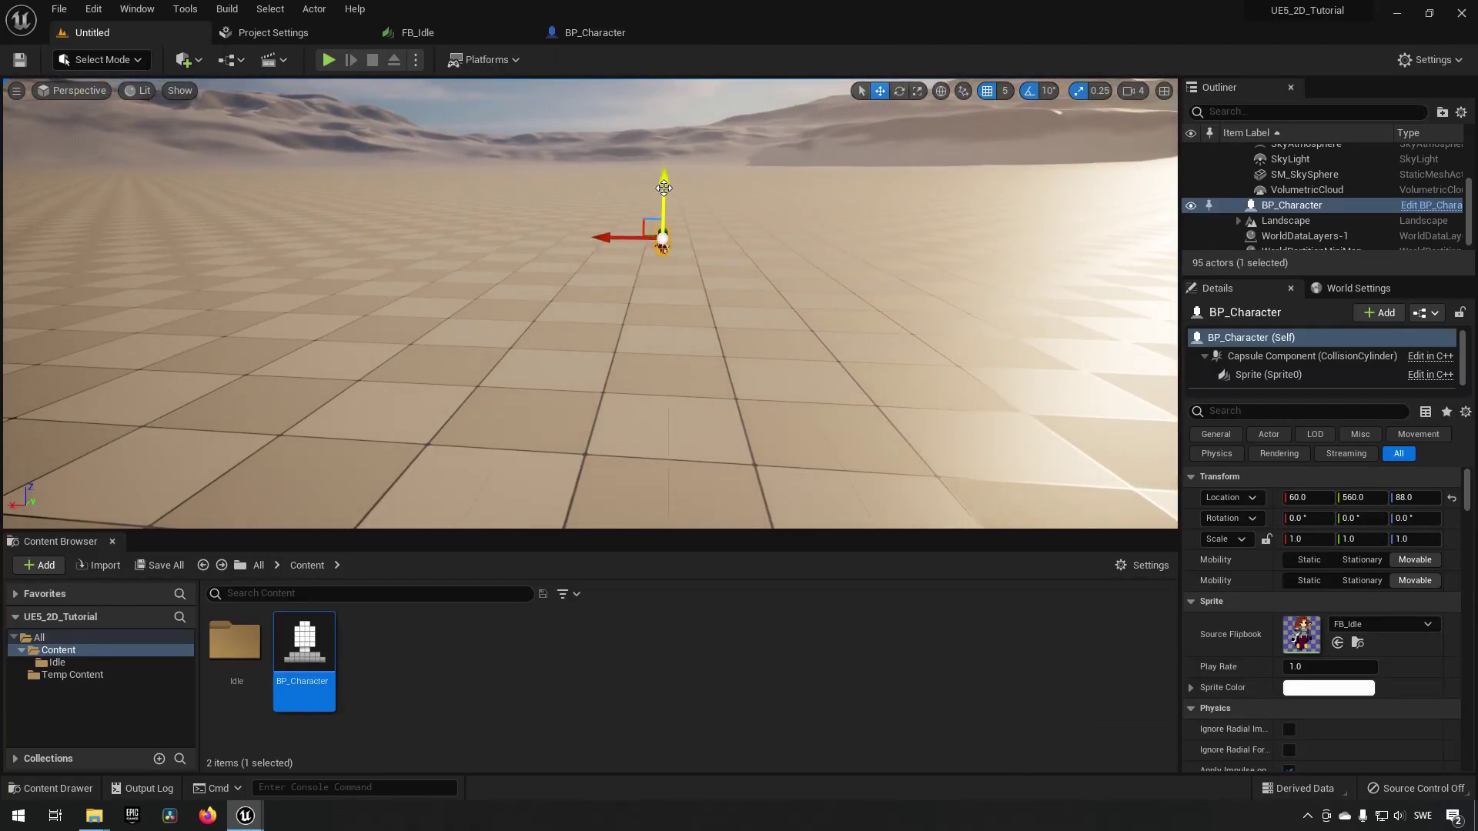
left_click_drag(664, 188, 675, 196)
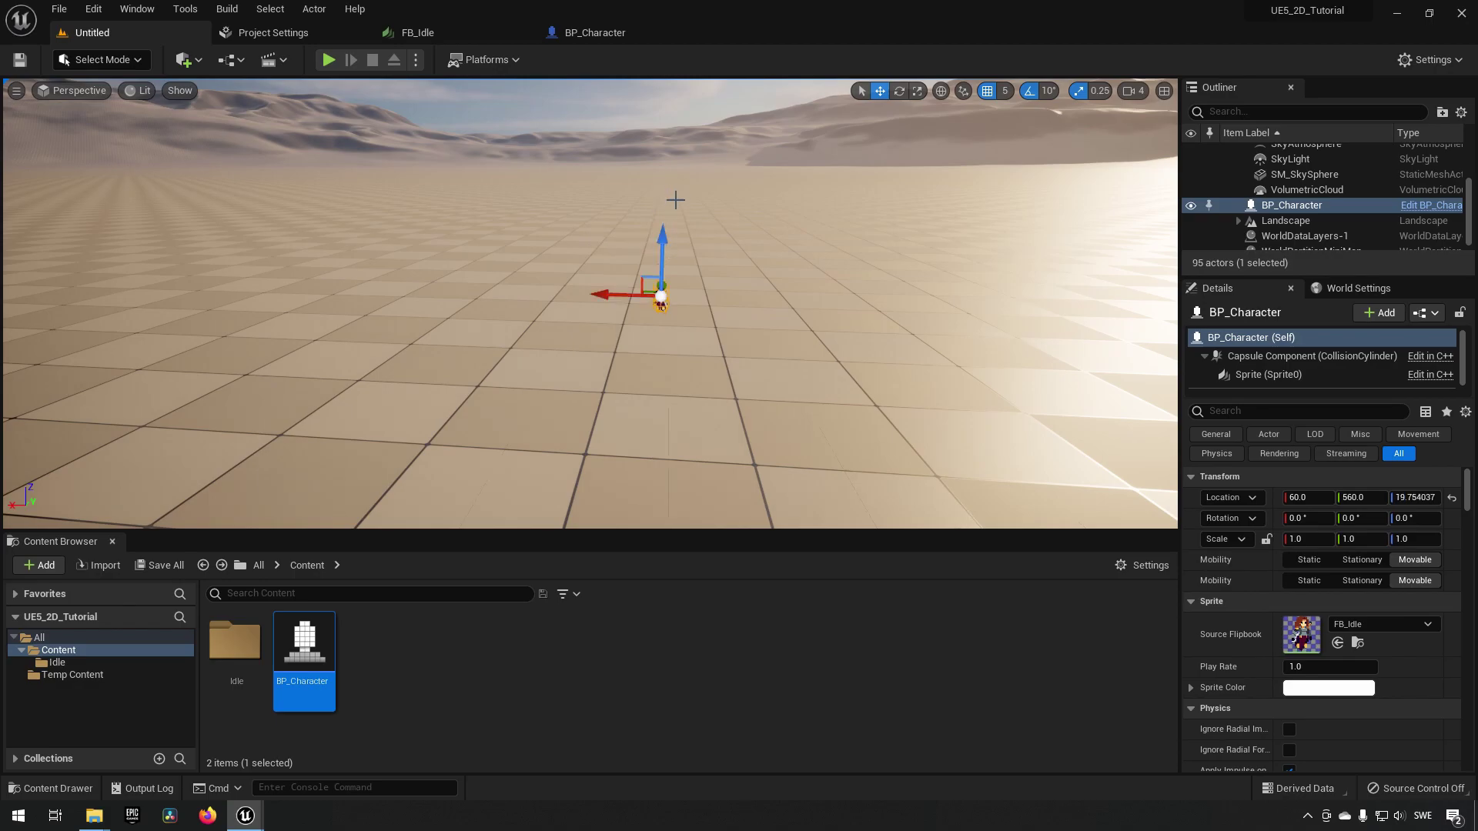
right_click_drag(721, 373, 754, 339)
key("w")
key("s")
- Raise BP_Character's capsule half height slightly to 21.392374 and recompile
left_click(608, 34)
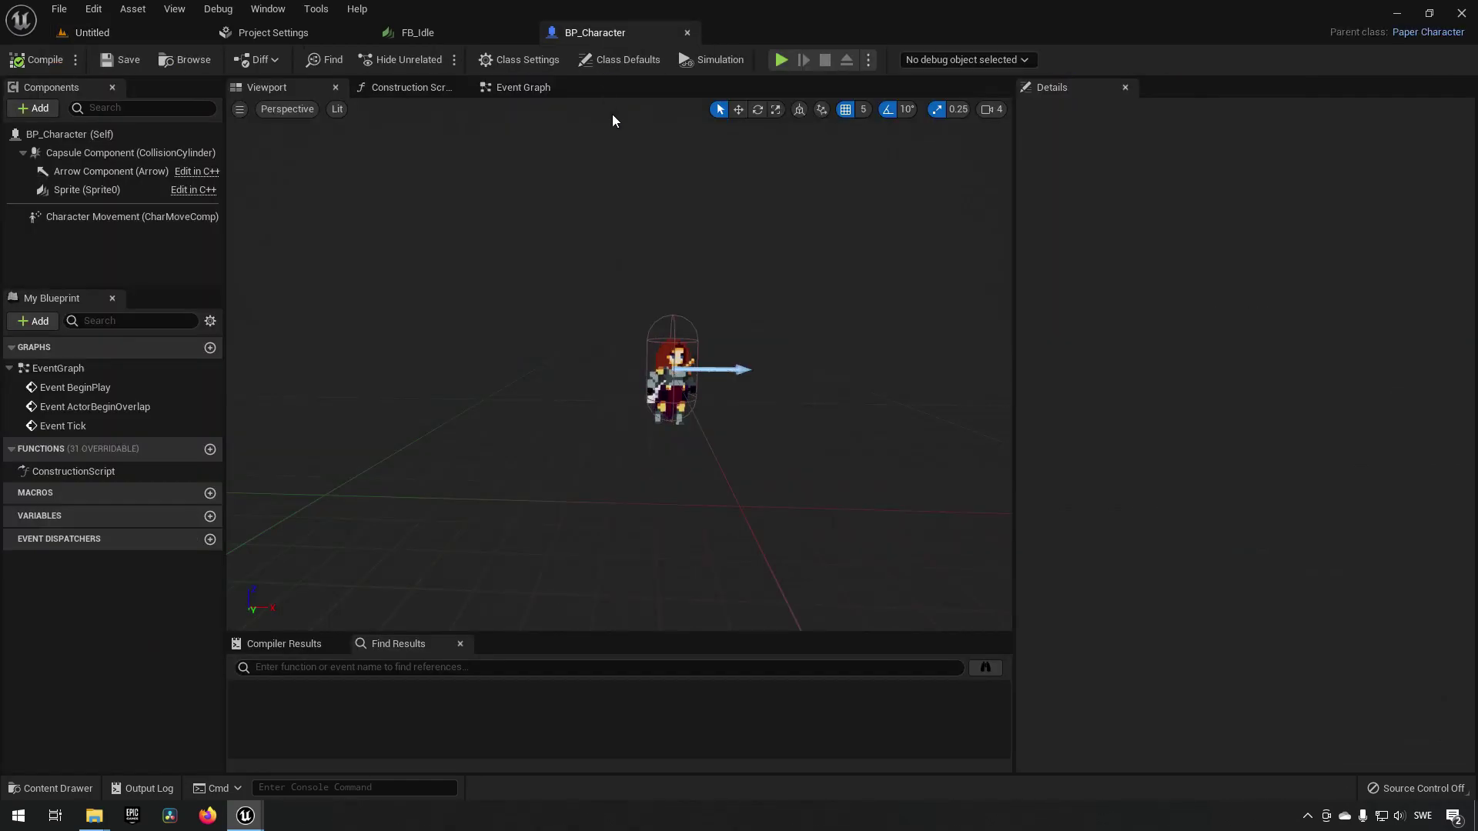
left_click(651, 399)
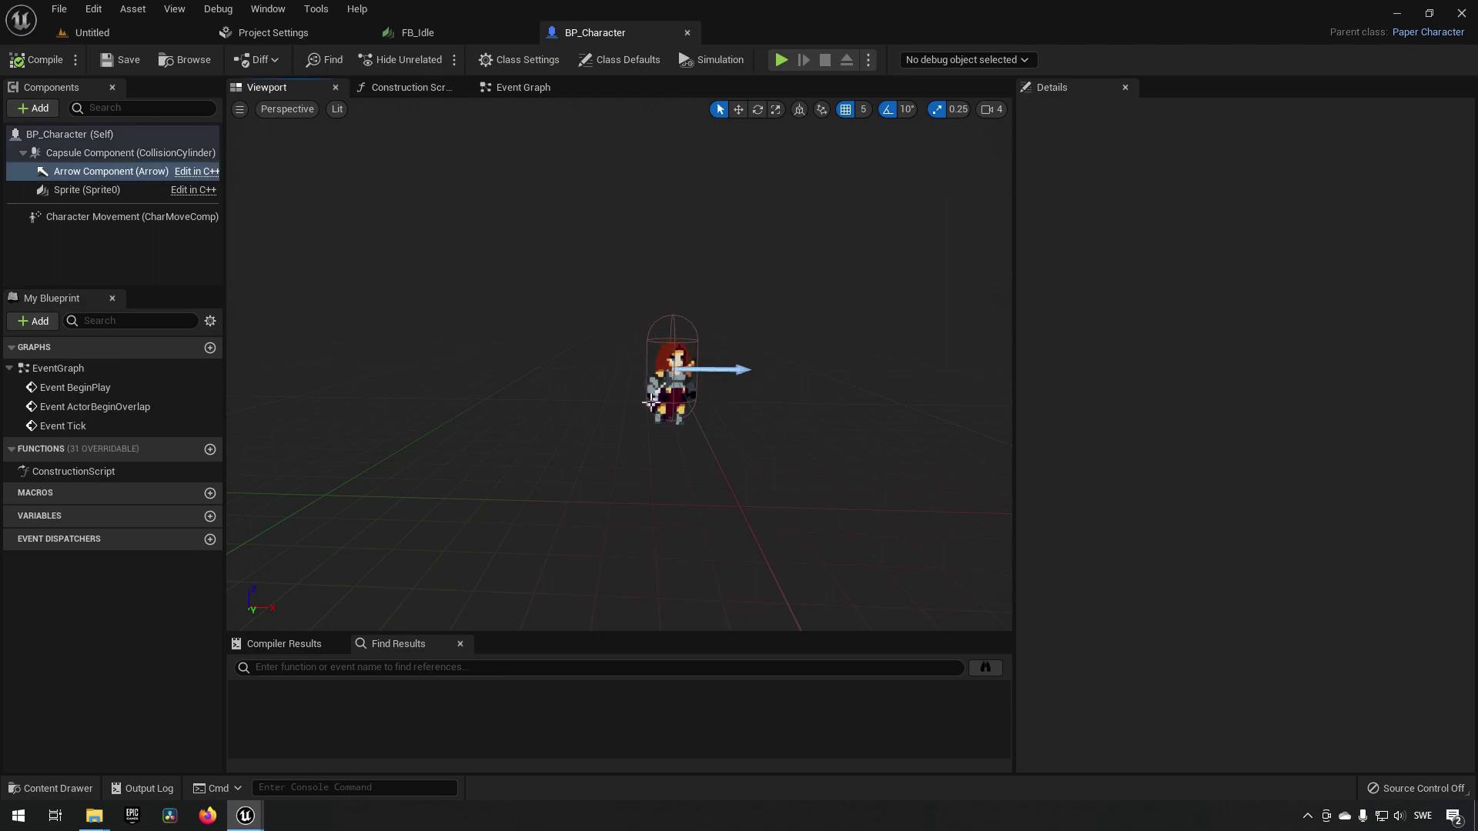
left_click(77, 190)
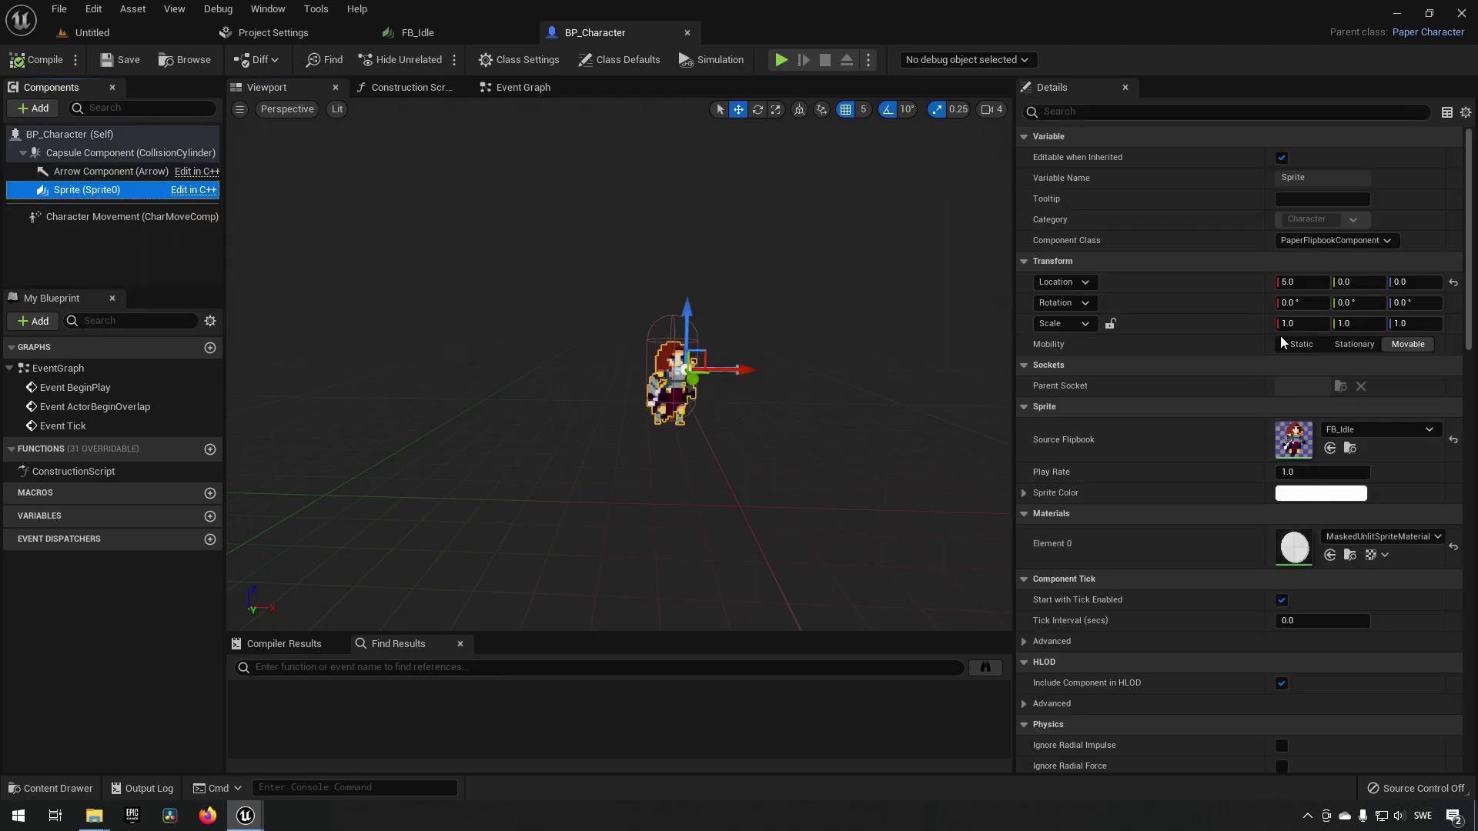
left_click(105, 153)
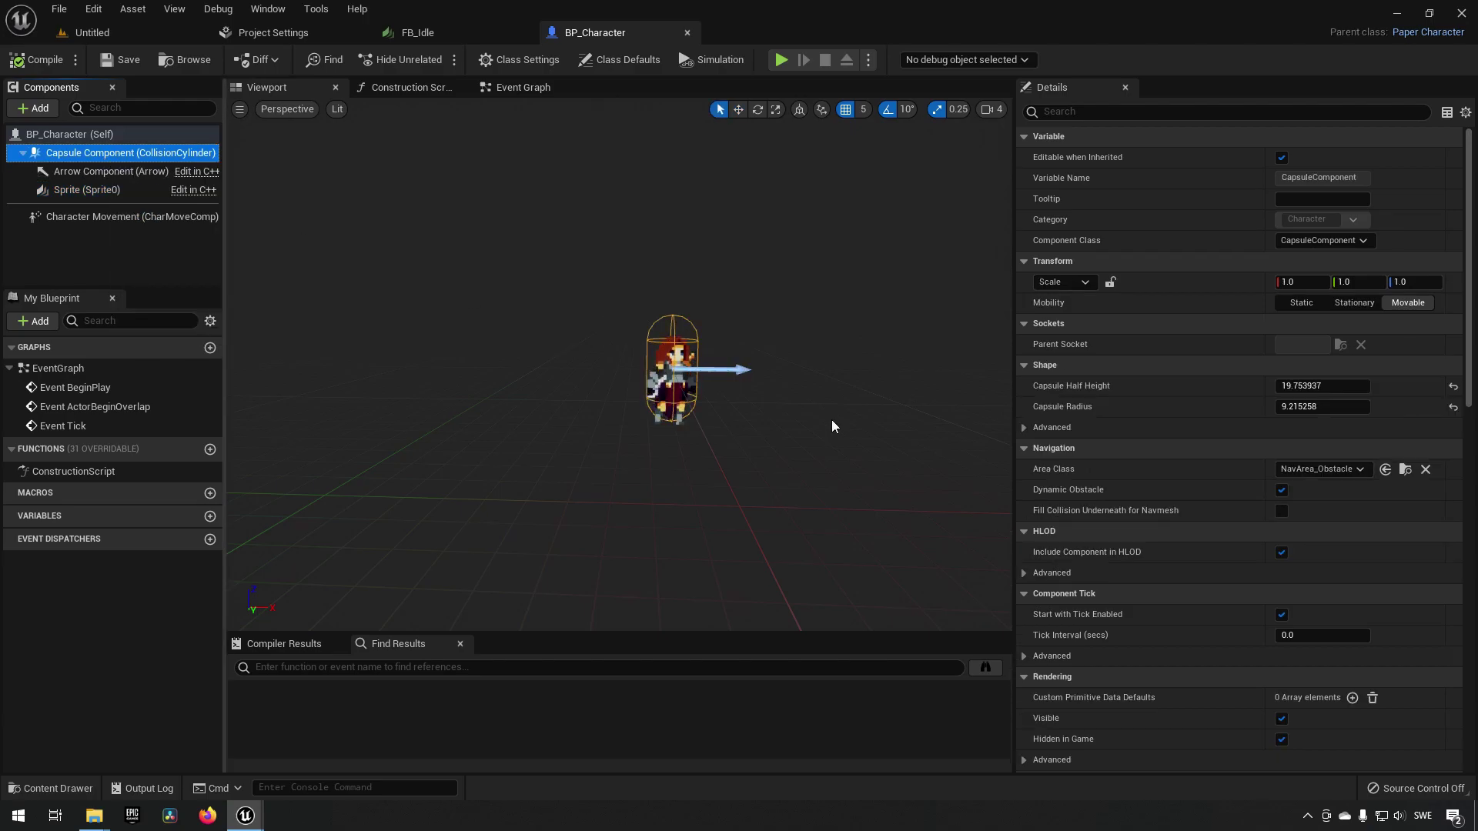
left_click_drag(1324, 386, 1325, 394)
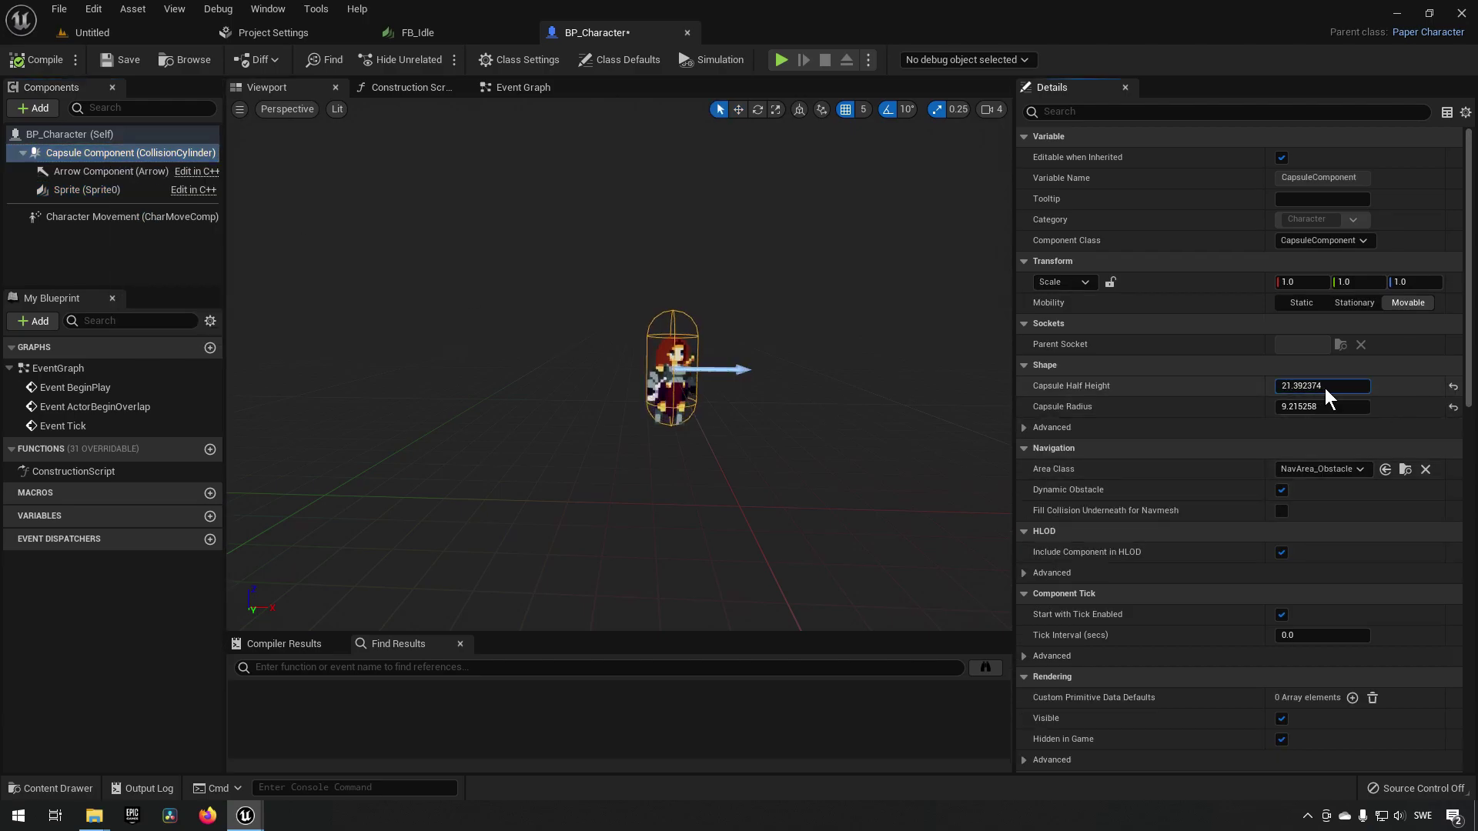
left_click(36, 59)
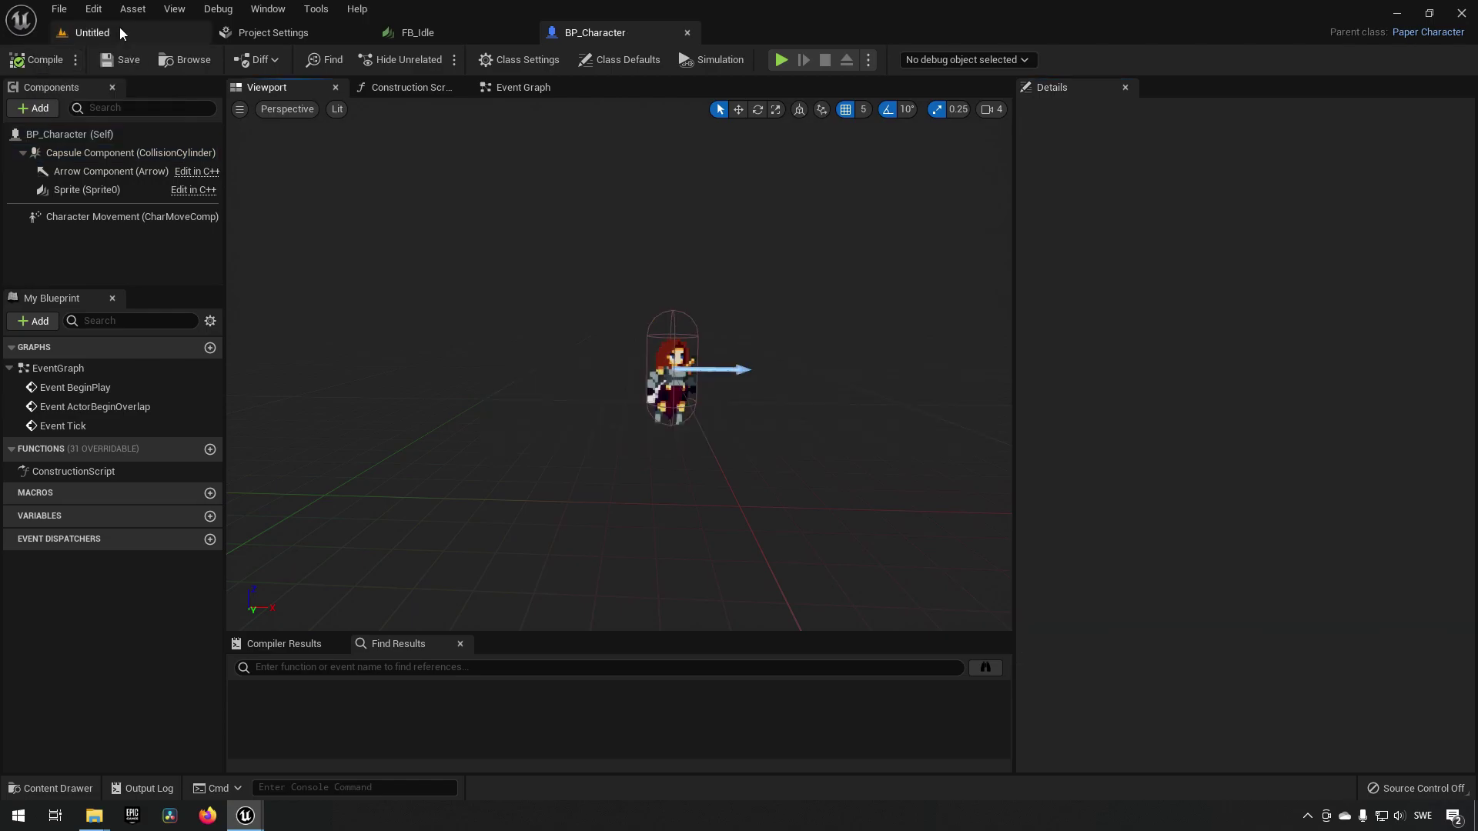
- Go to the Project Settings Input page and add a new axis mapping
left_click(93, 33)
key("w")
mouse_move(818, 362)
right_mouse_down()
mouse_move(830, 376)
mouse_move(819, 362)
right_mouse_up()
key("s")
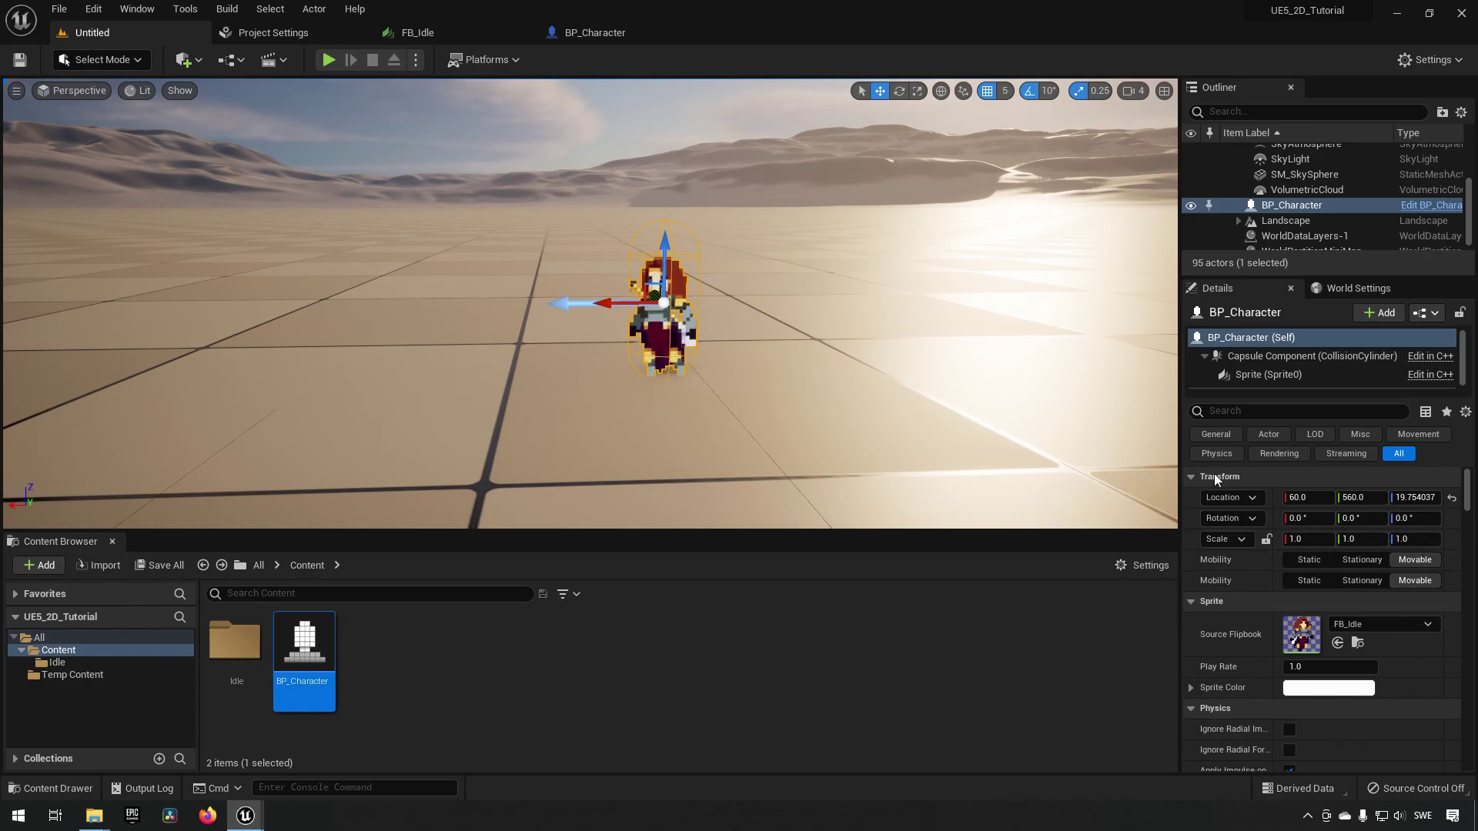
left_click(271, 32)
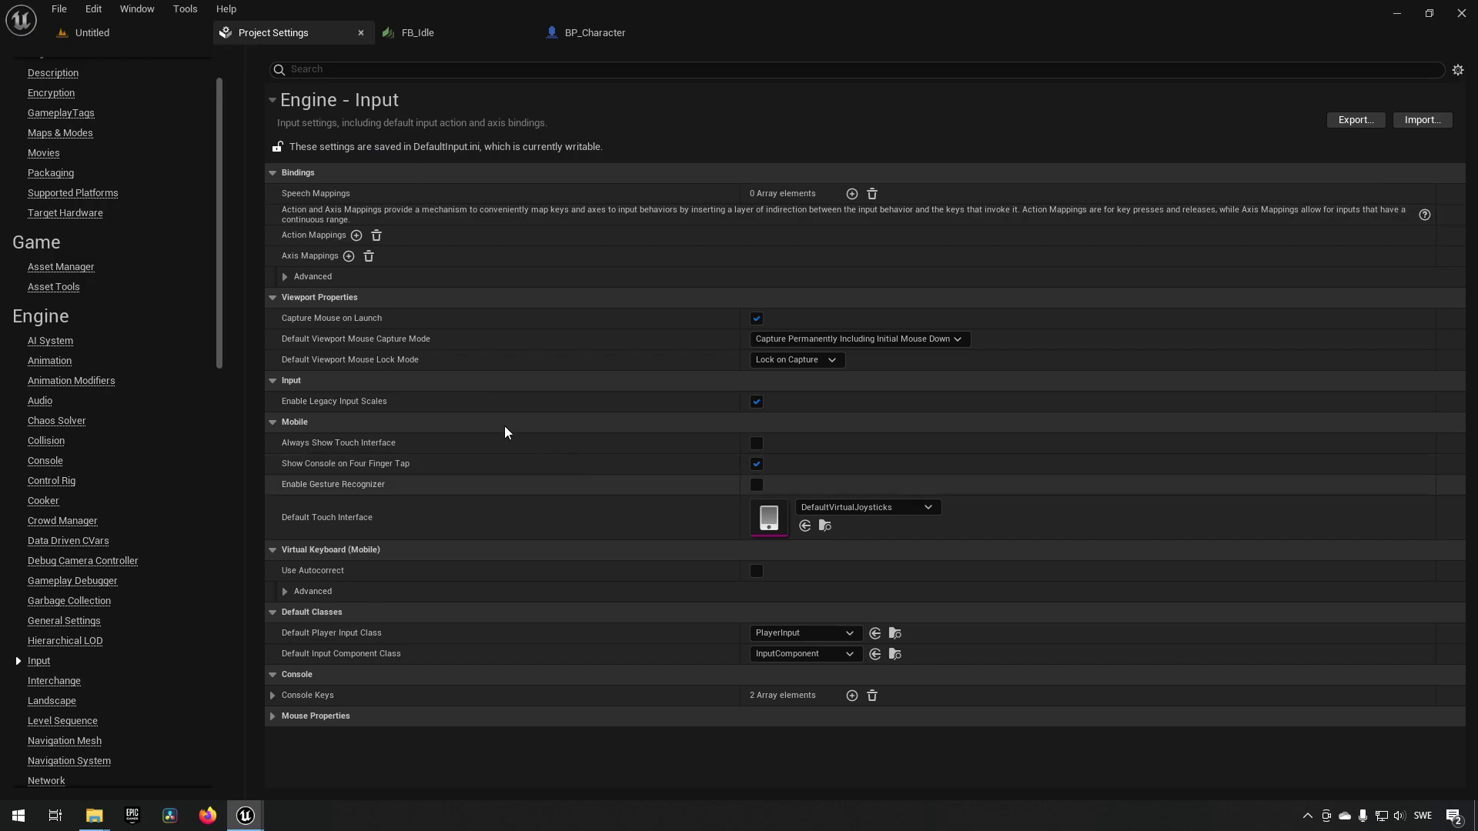
left_click(349, 256)
- Name the axis mapping MoveRight and bind it to the D key with scale 1.0
left_click(272, 257)
left_click(395, 278)
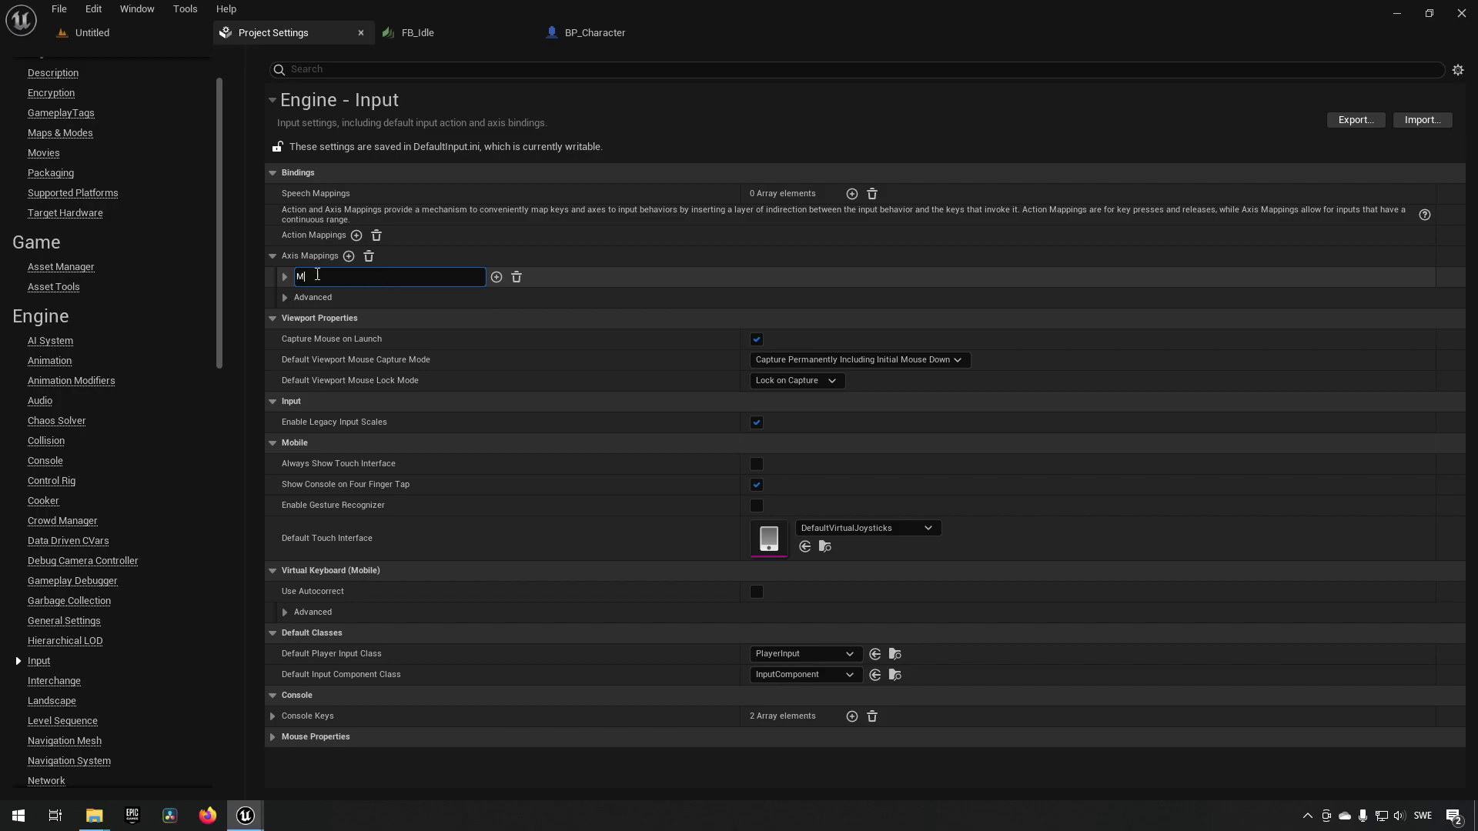
type("MoveRight")
key("Return")
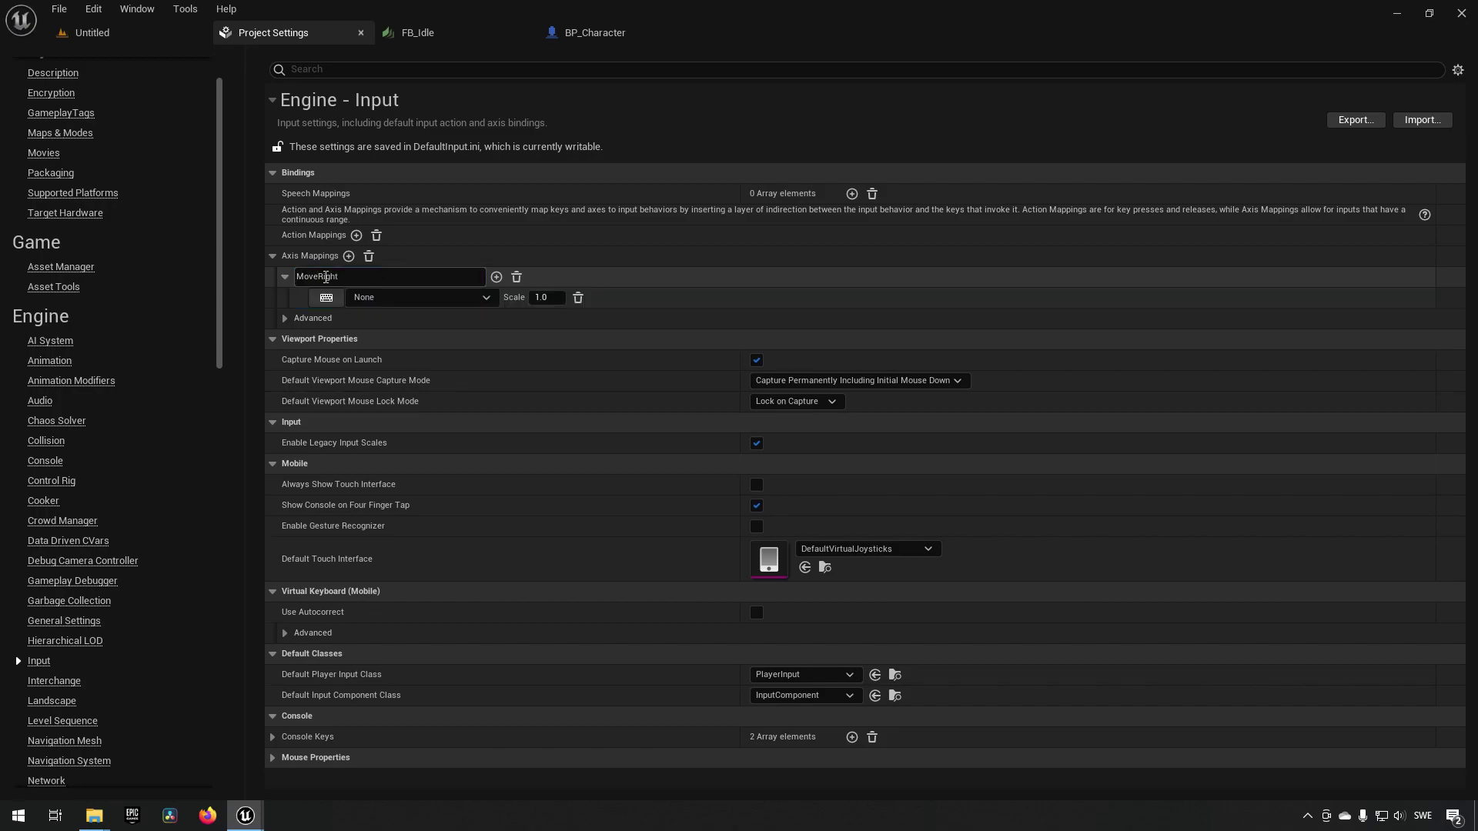
left_click(421, 298)
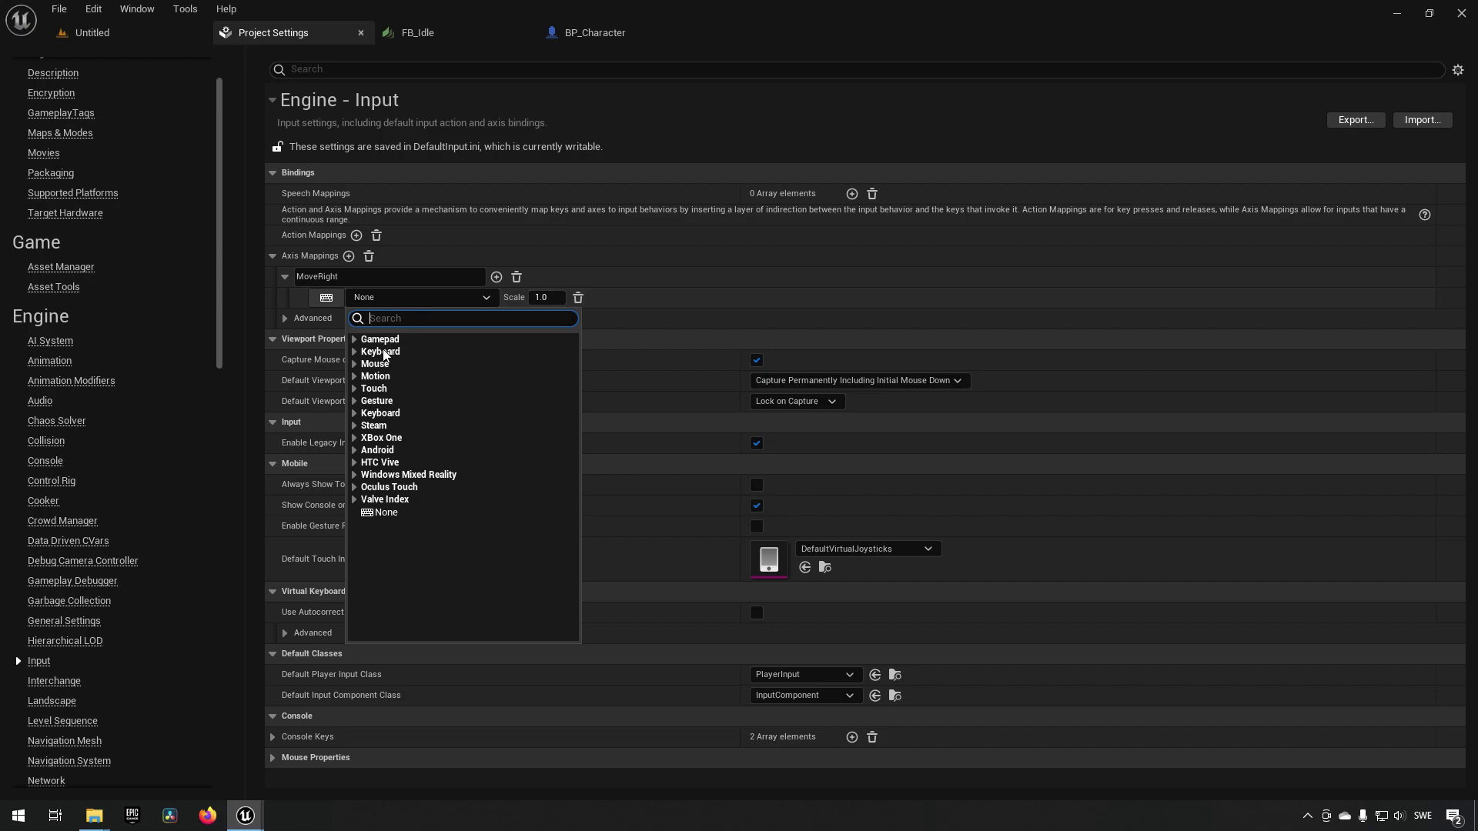
left_click(373, 351)
scroll(394, 603, "down", 4)
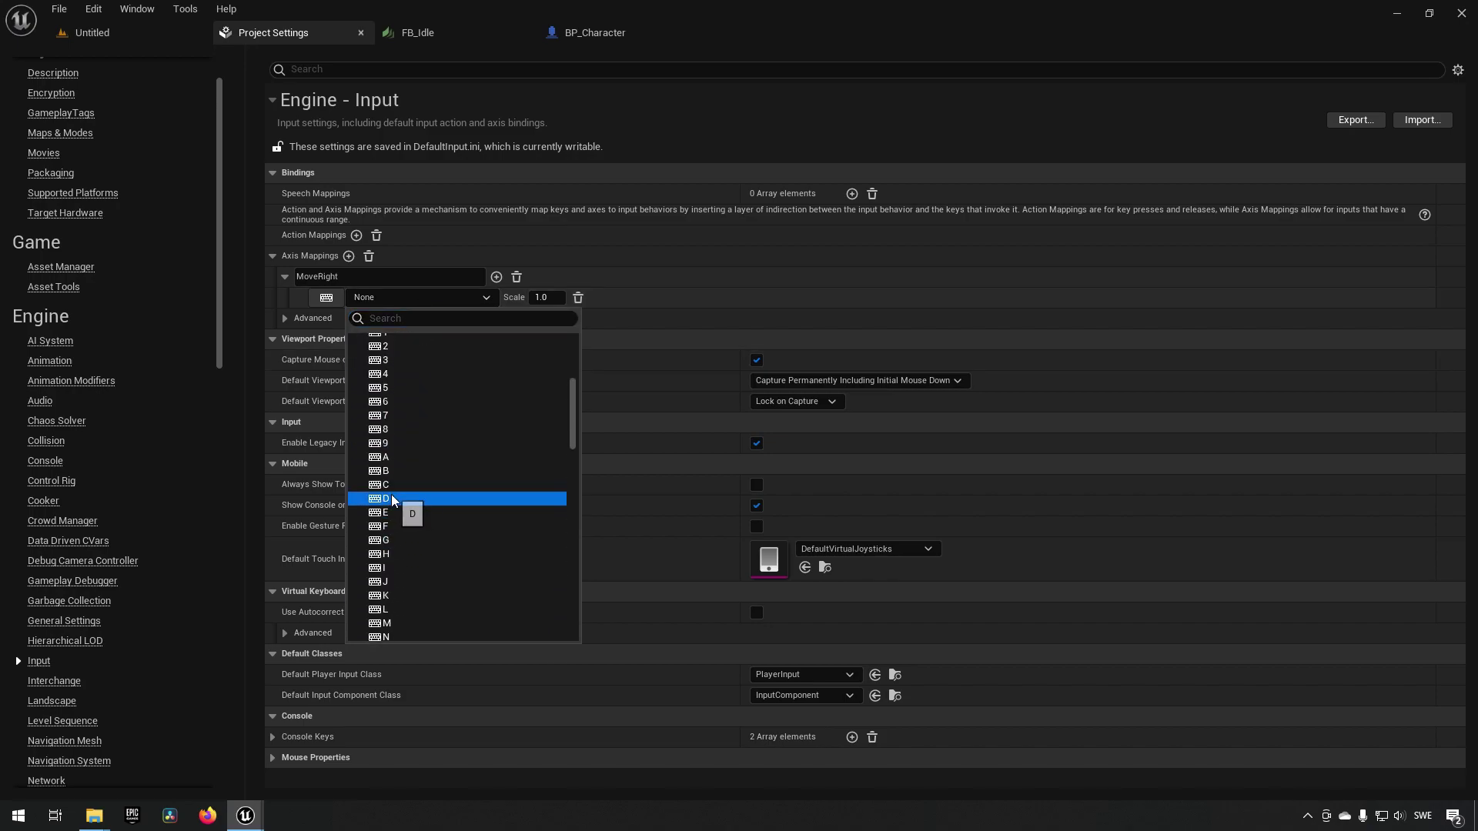
left_click(389, 498)
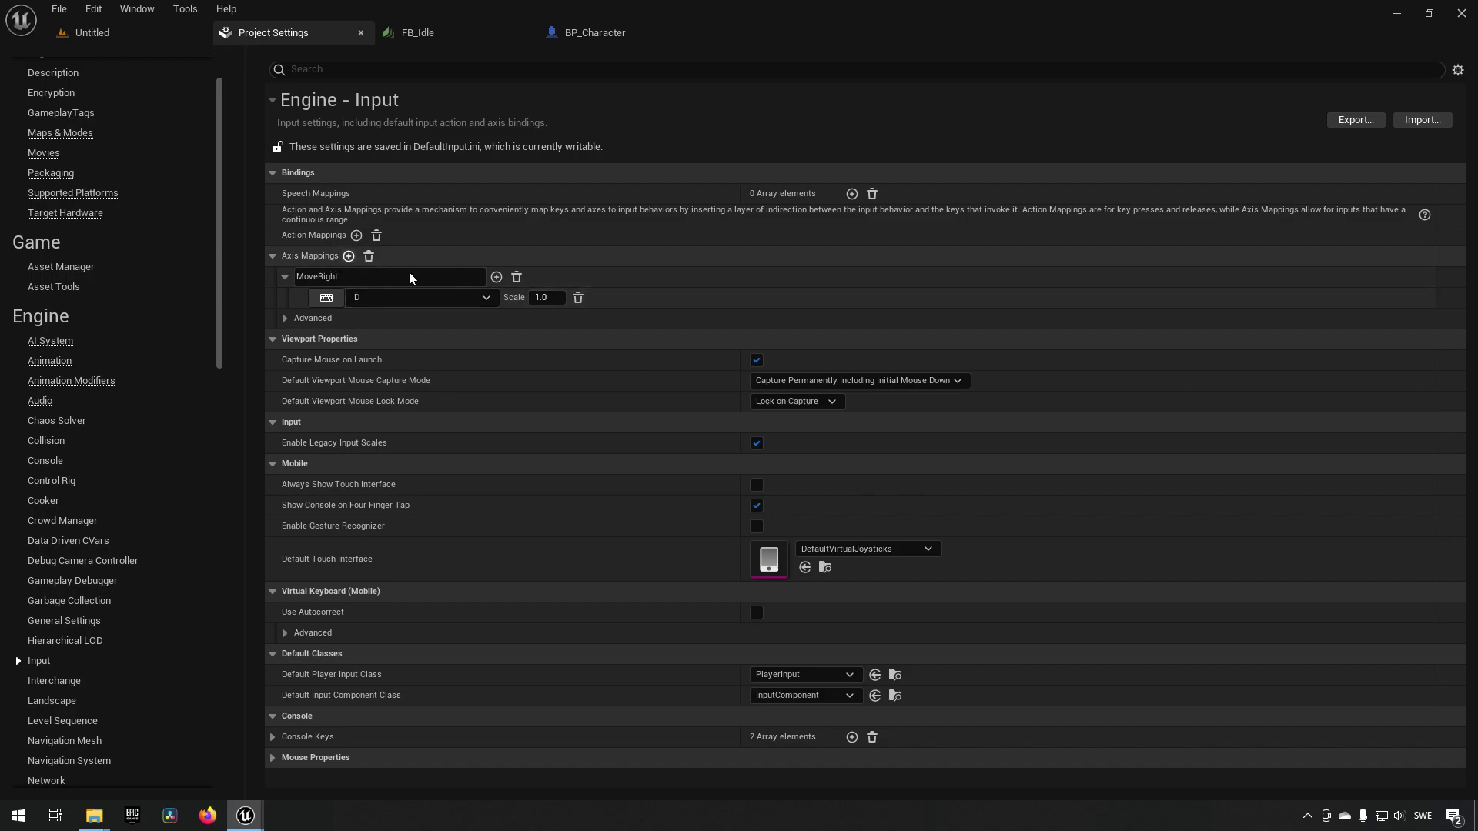
- Add the A key with scale -1.0 as MoveRight's second binding
left_click(497, 276)
left_click(412, 318)
left_click(377, 372)
scroll(429, 501, "down", 5)
scroll(429, 501, "down", 3)
scroll(428, 500, "up", 3)
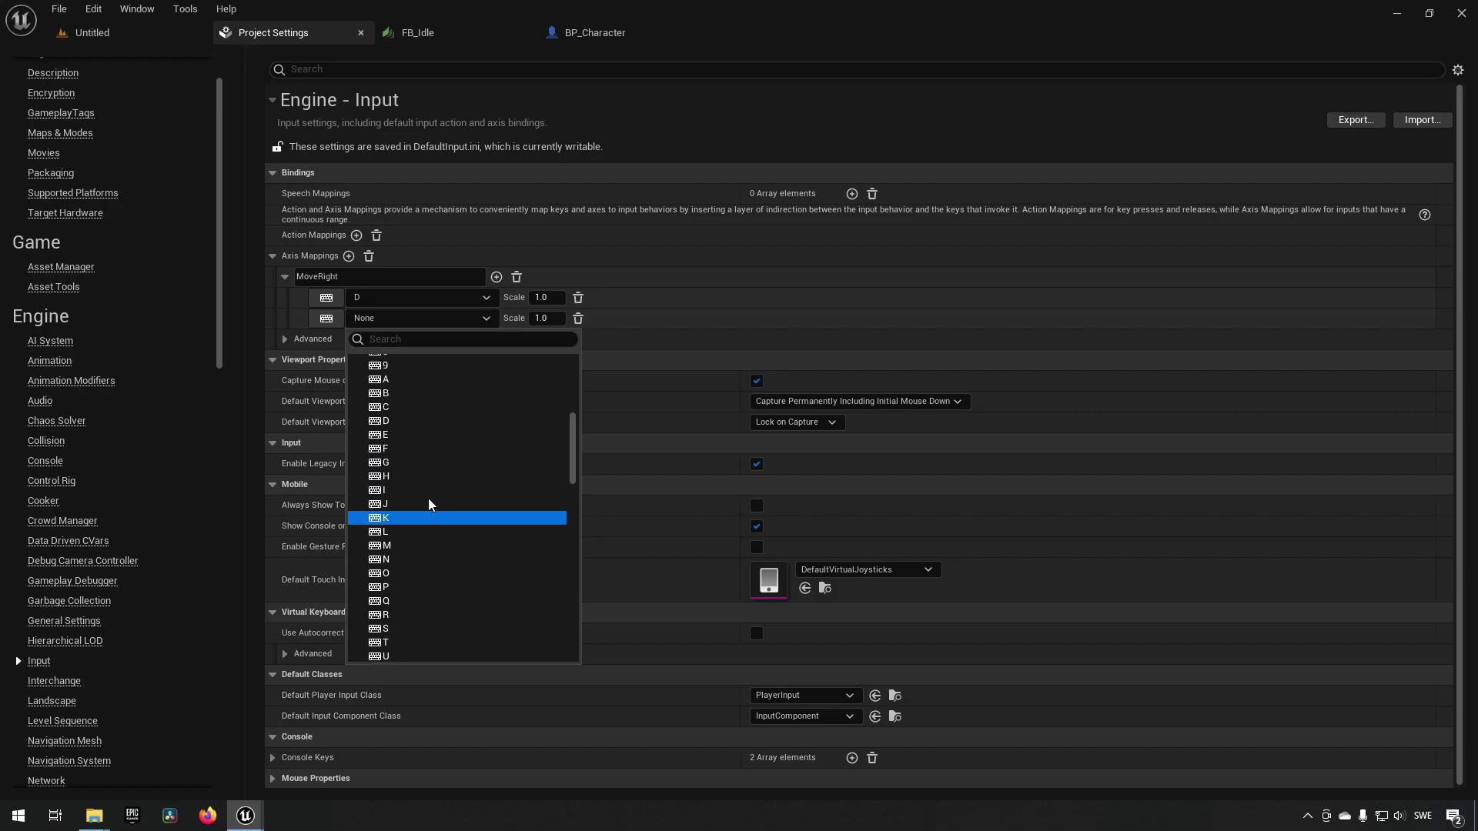
left_click(396, 456)
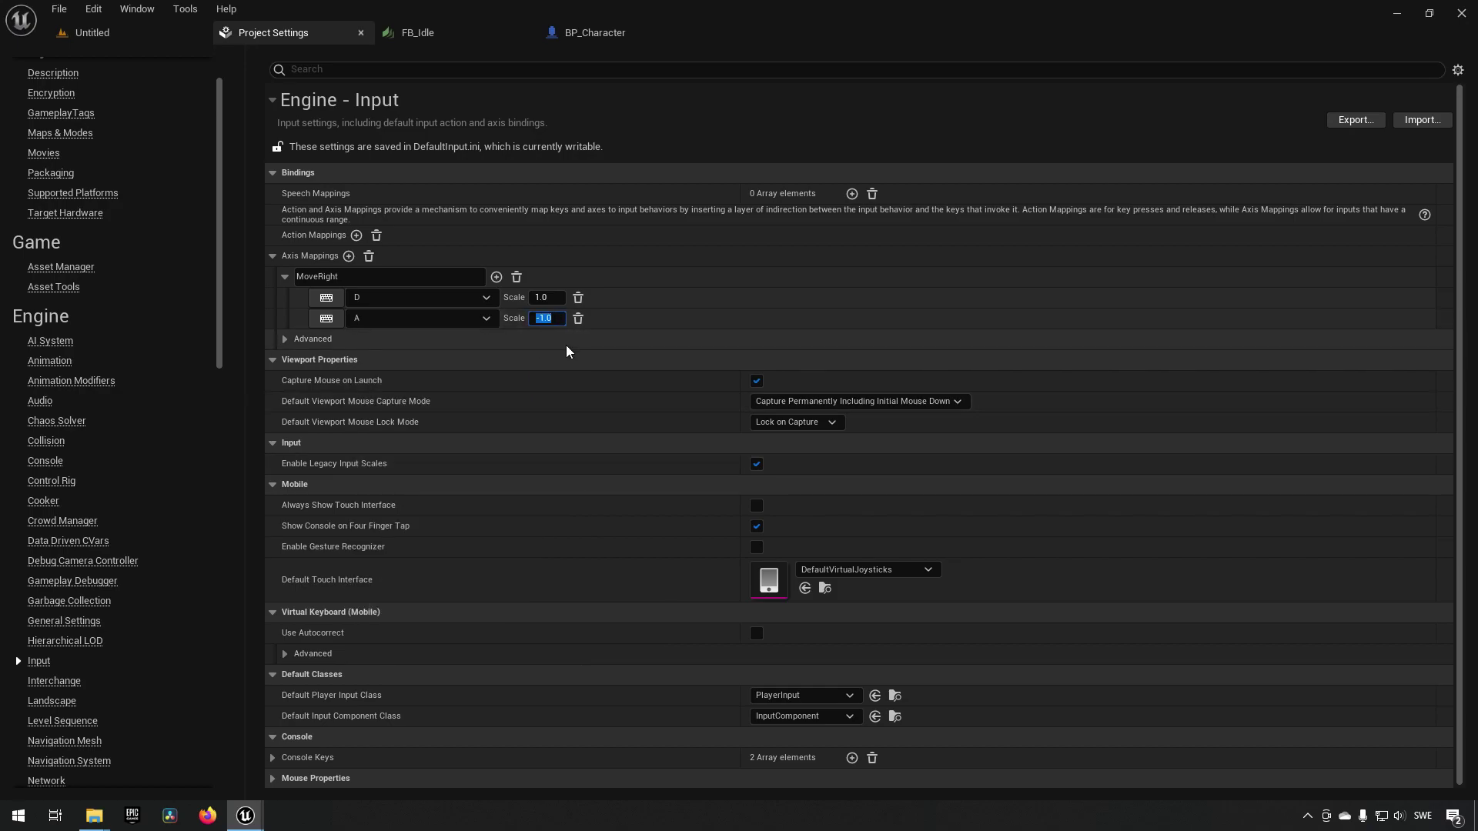
- Add a Jump action mapping bound to Space Bar
left_click(356, 235)
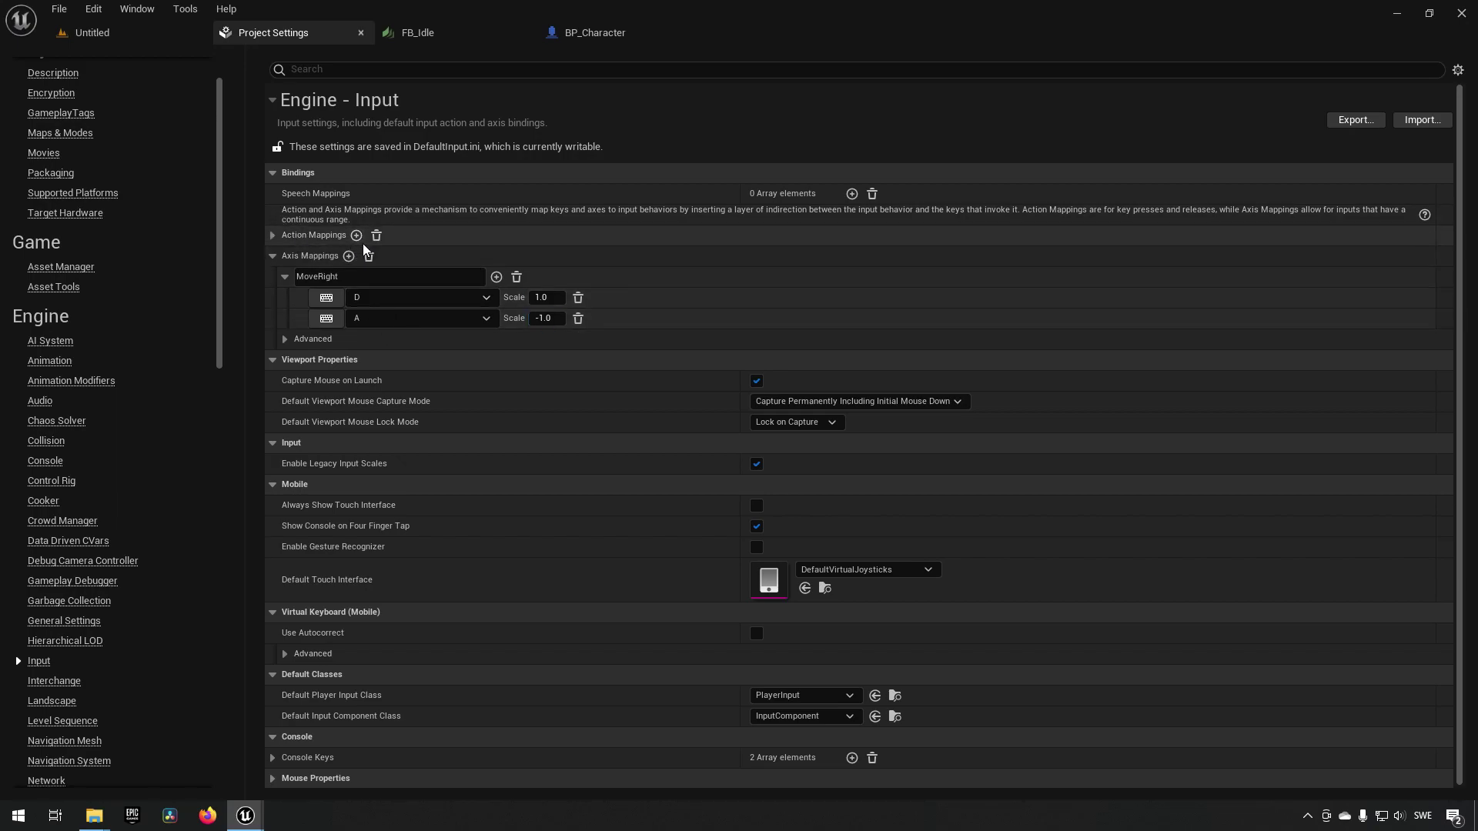
left_click(273, 237)
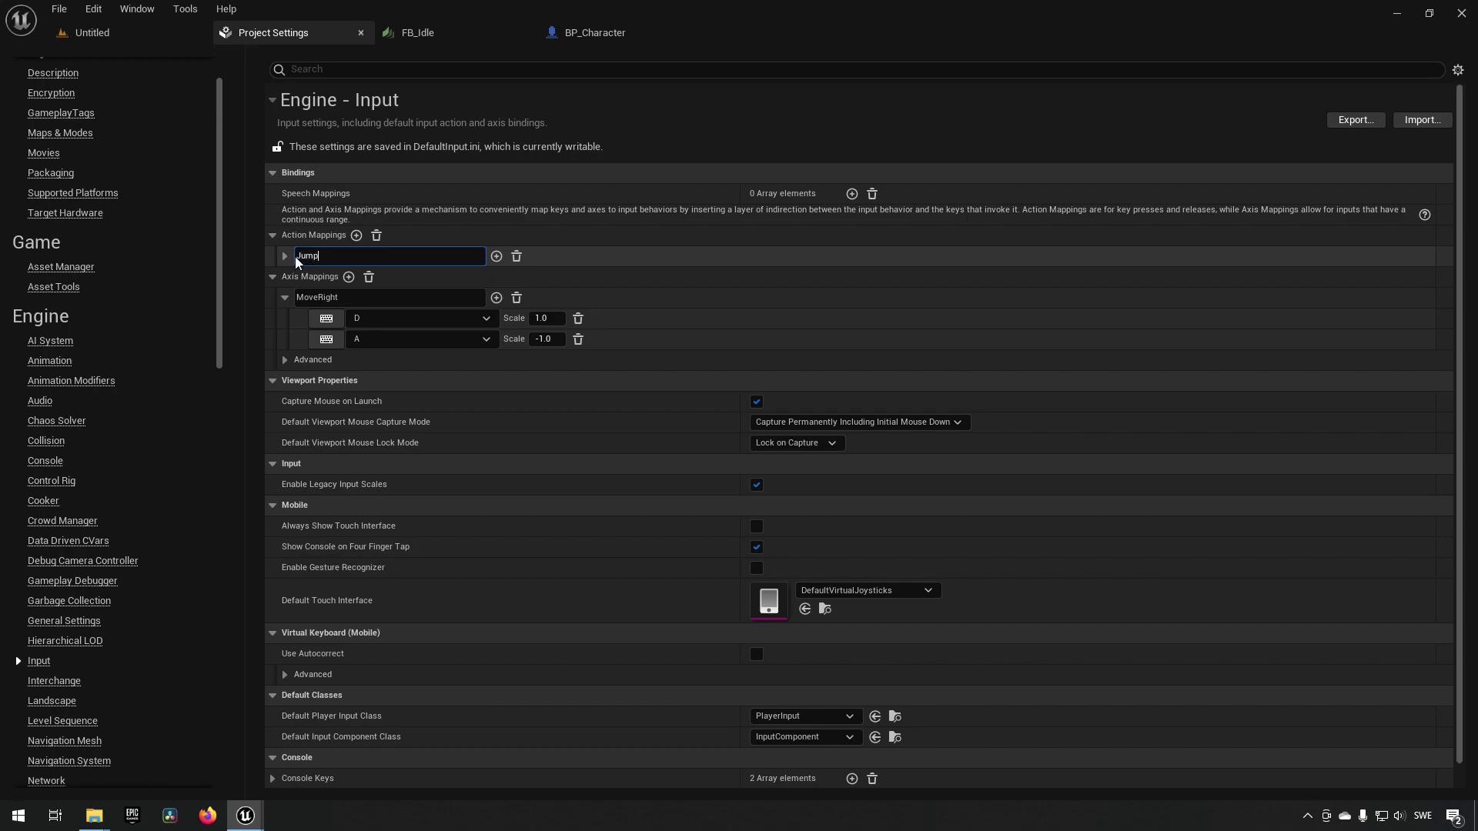
left_click(296, 259)
left_click(366, 277)
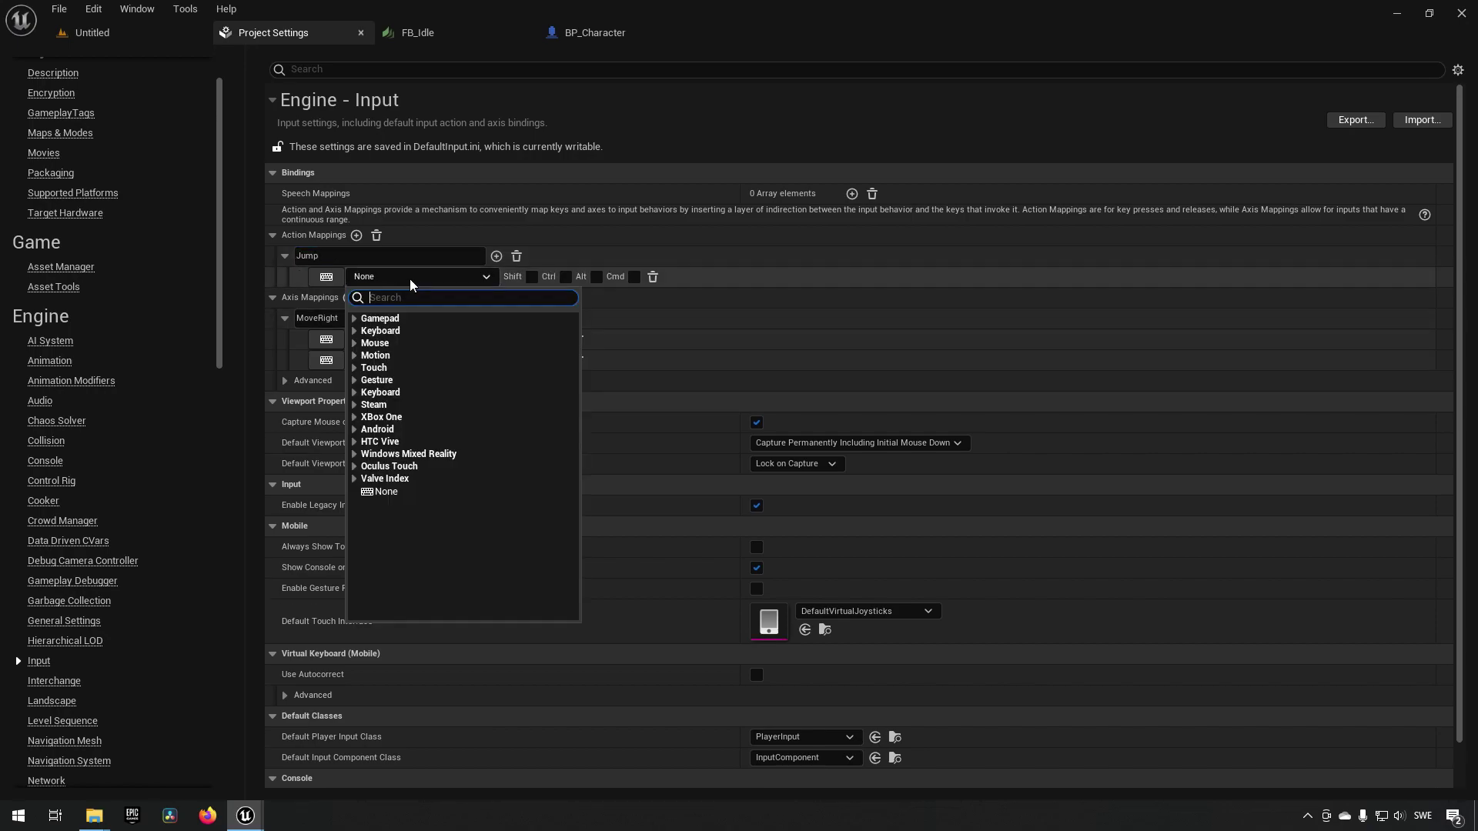
left_click(389, 331)
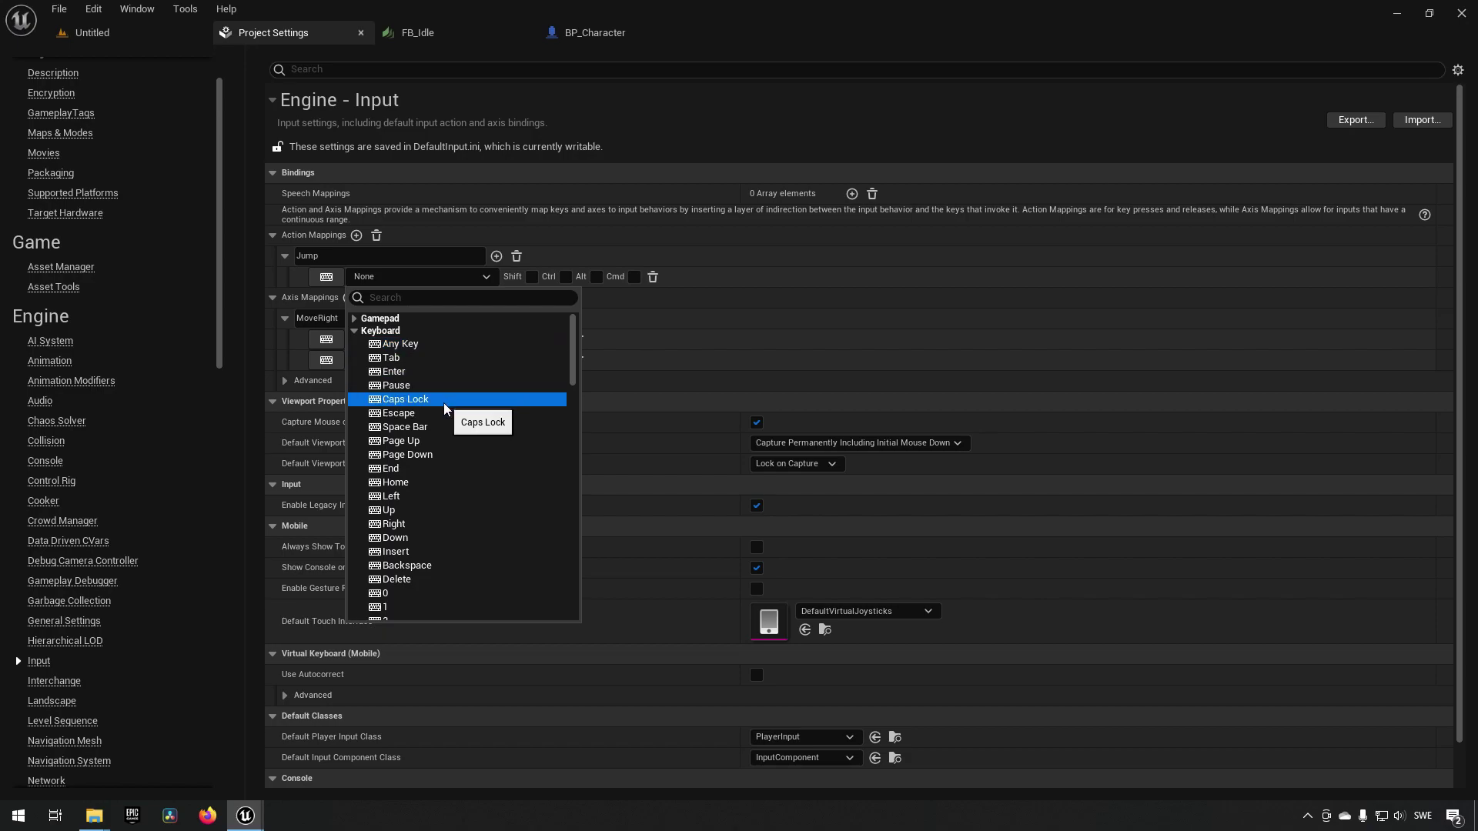
left_click(438, 427)
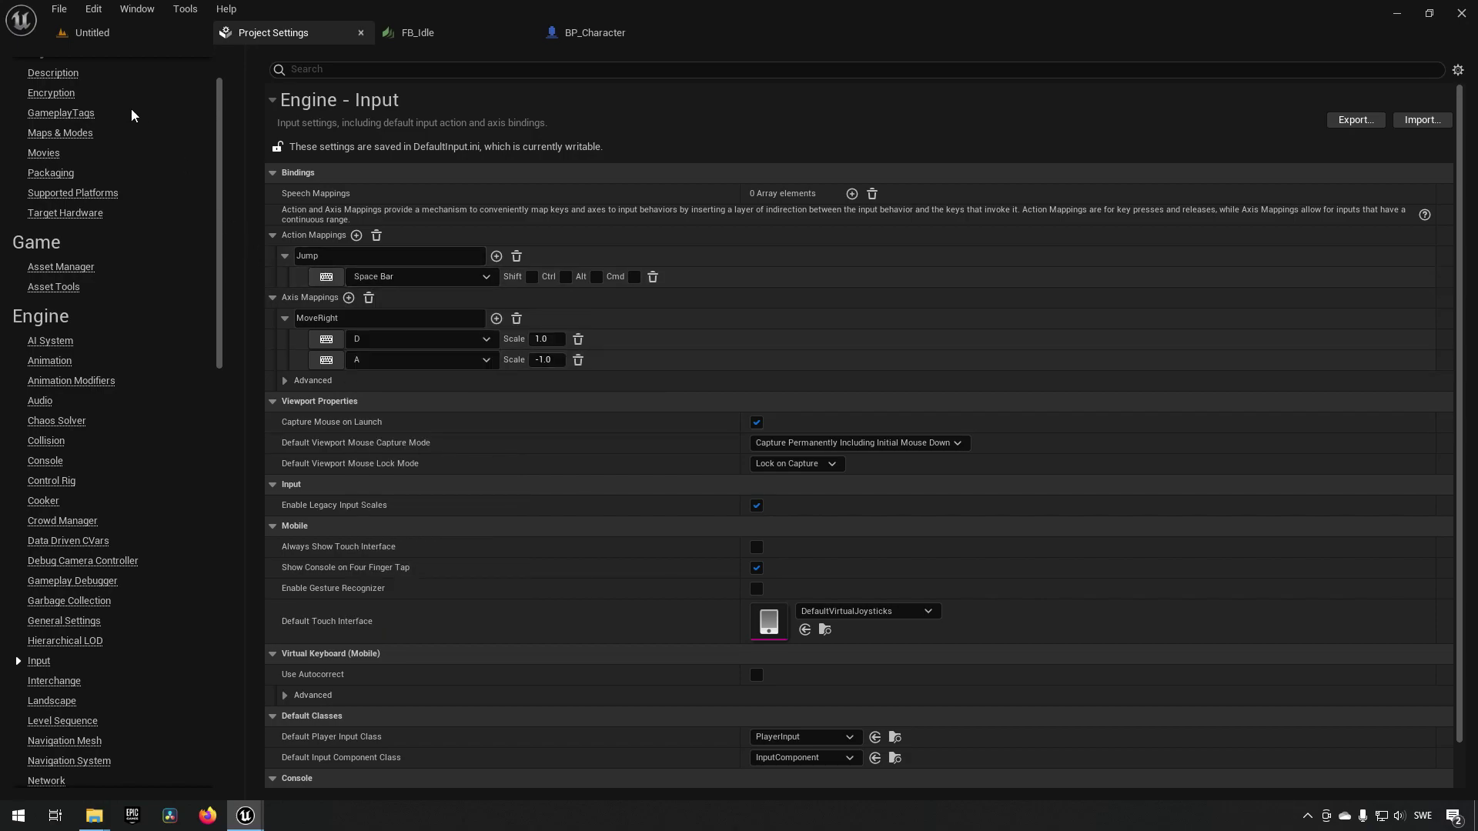
left_click(144, 40)
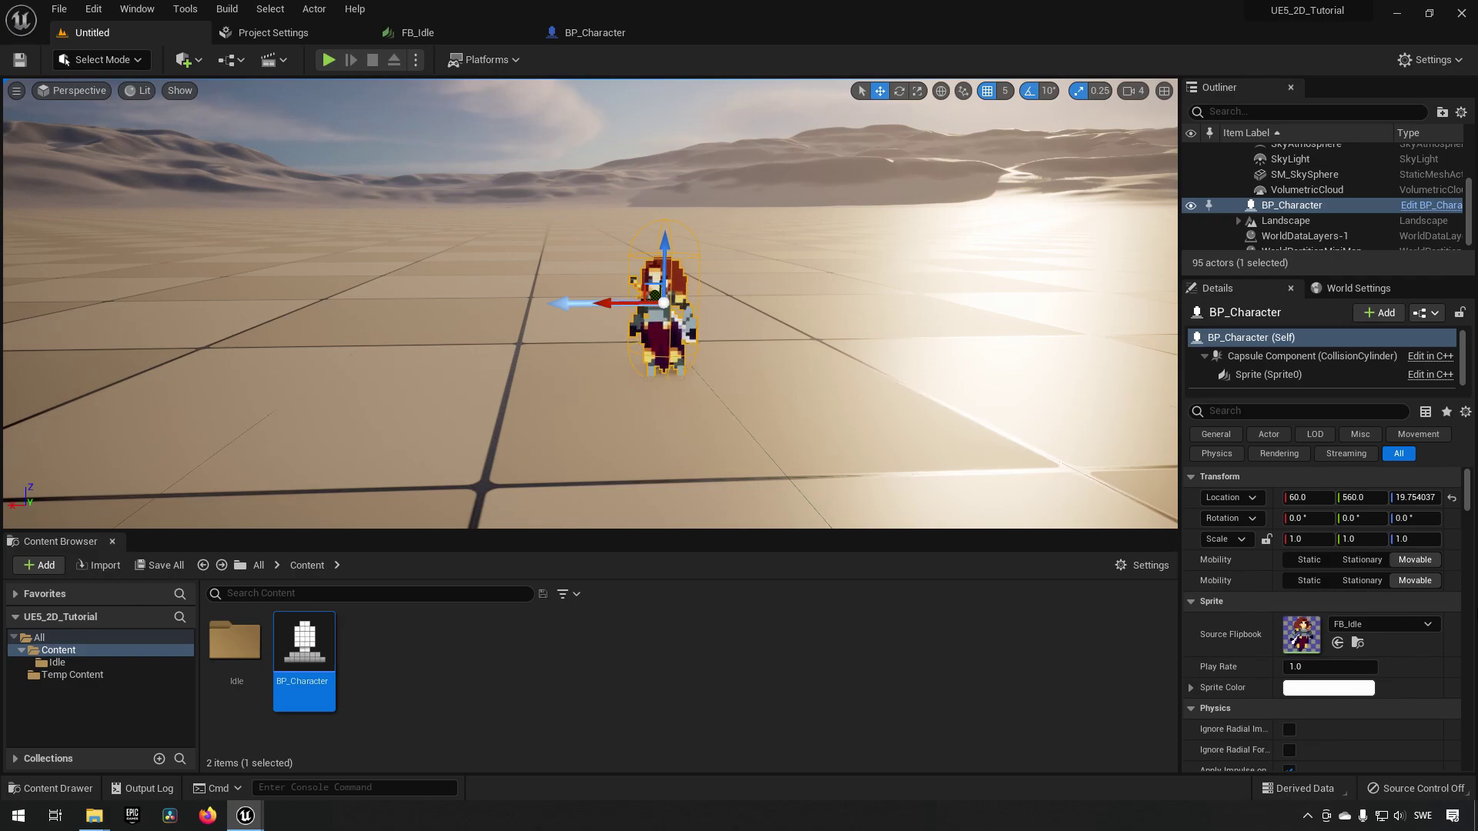
- Add an InputAxis MoveRight event node to BP_Character's Event Graph
left_click(580, 40)
right_click_drag(681, 525, 659, 286)
right_click(508, 484)
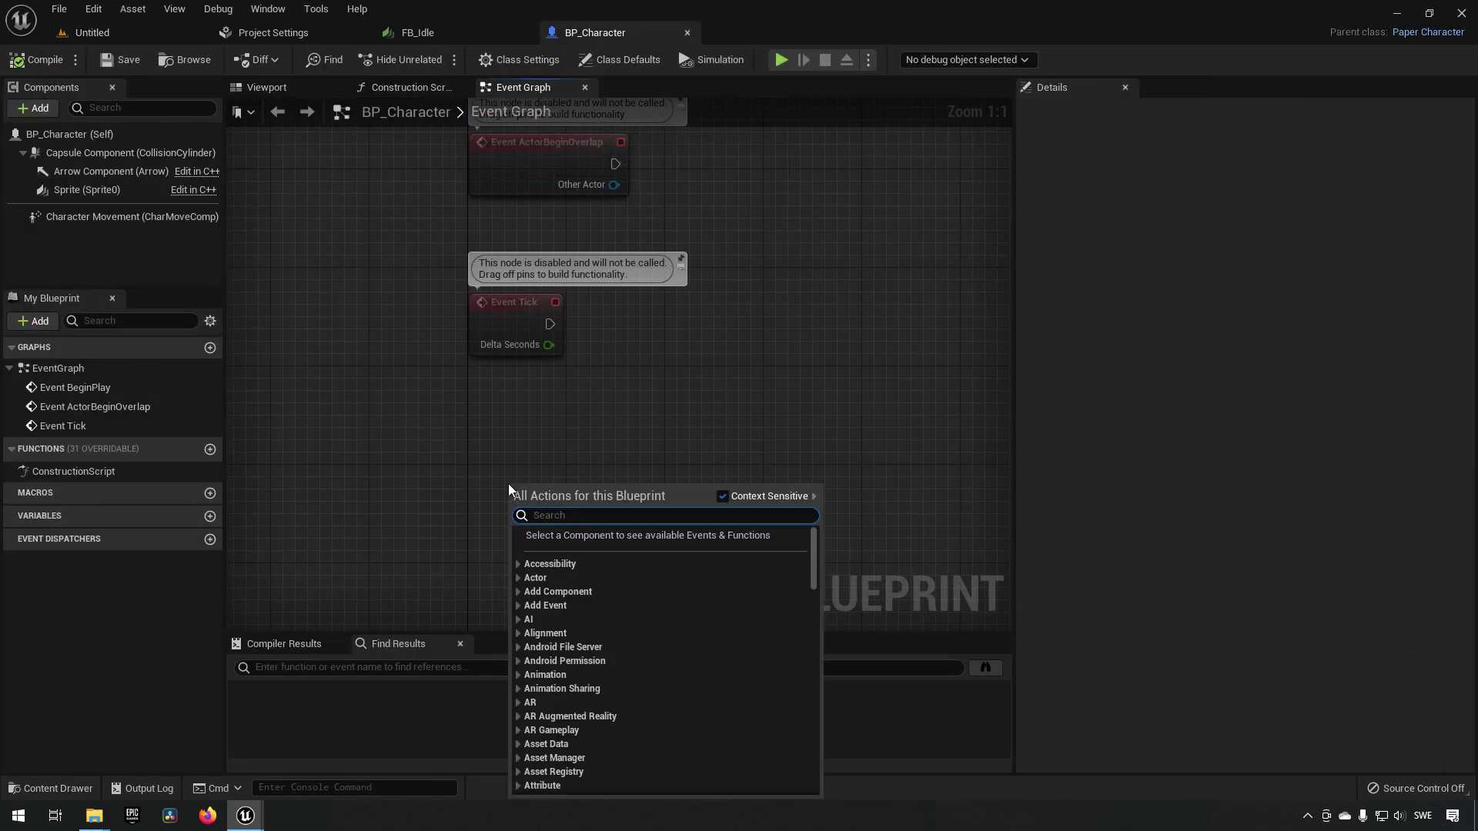
type("move right")
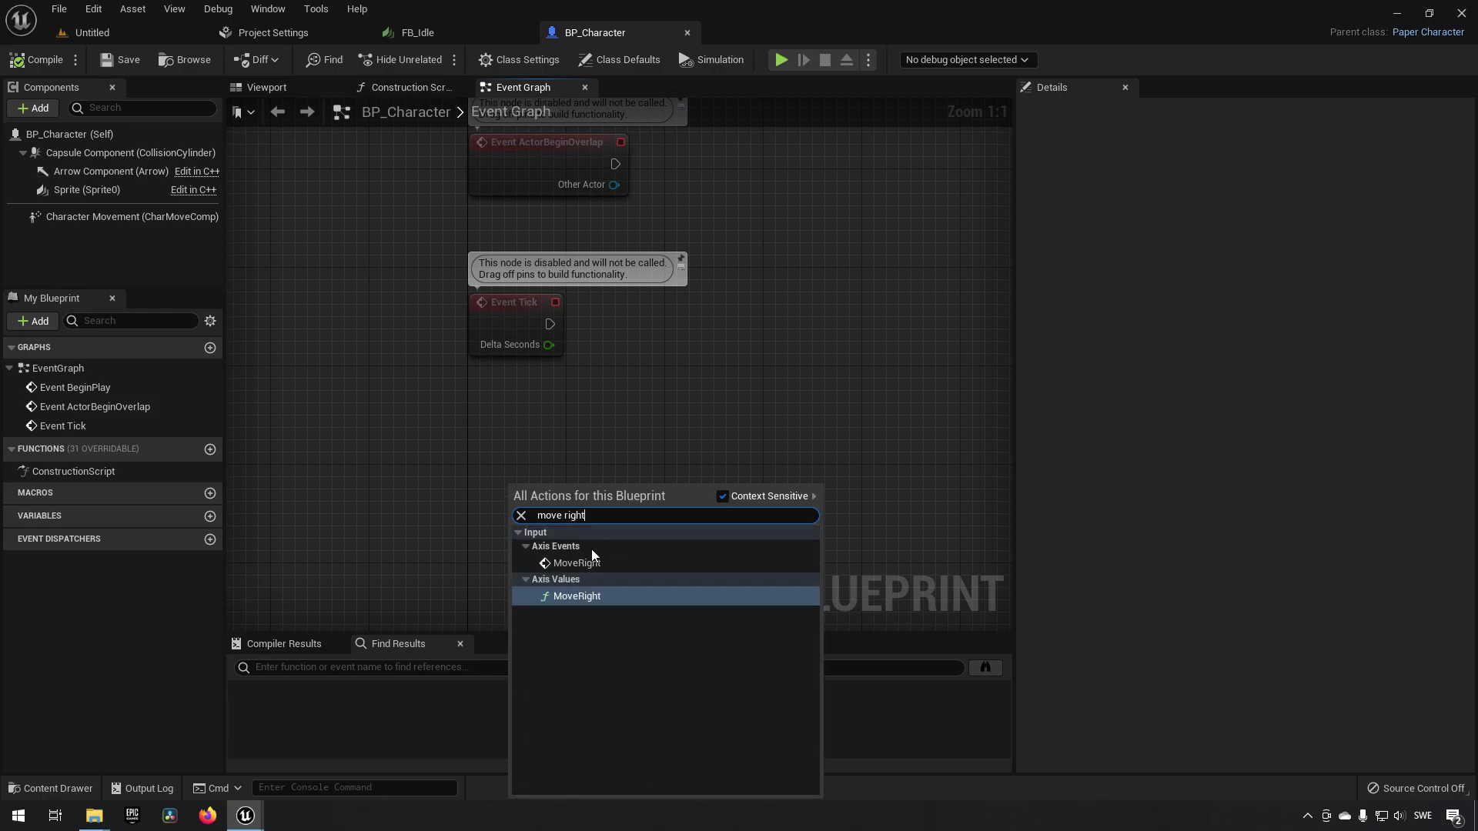
left_click(602, 563)
right_click_drag(491, 588, 510, 426)
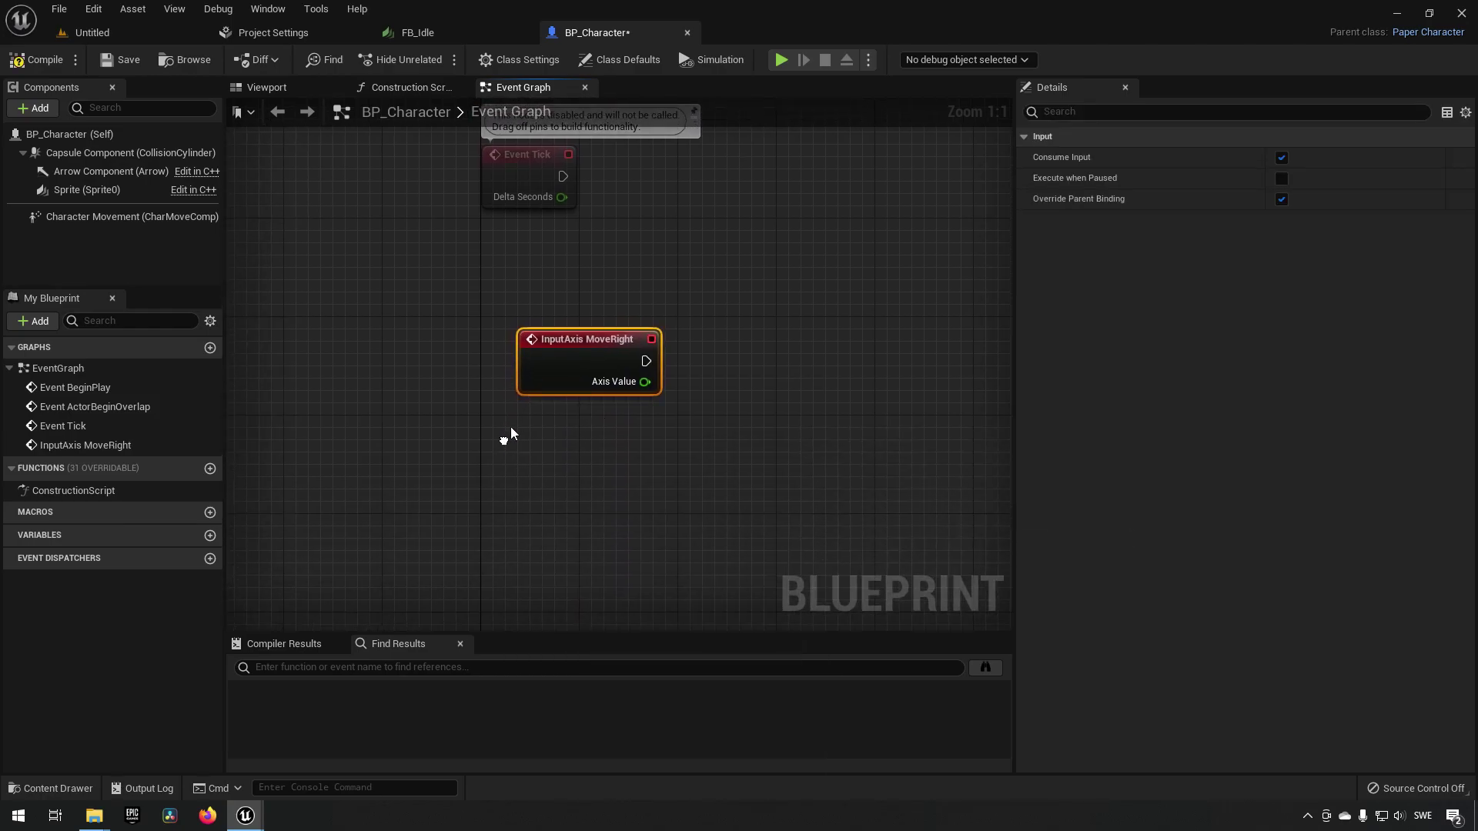
- Add an InputAction Jump event node and arrange both event nodes
right_click(529, 528)
type("jump")
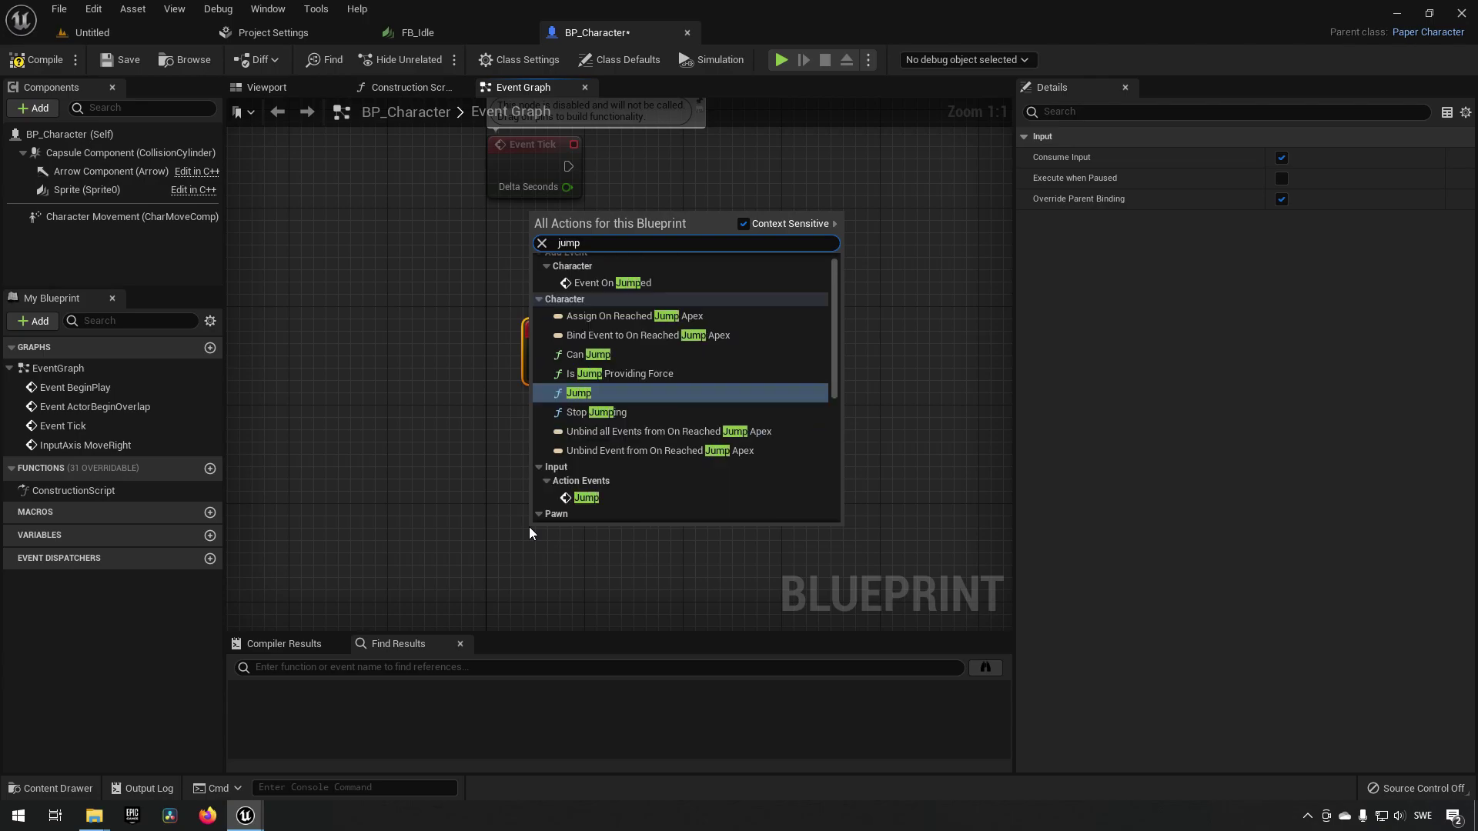
left_click(605, 497)
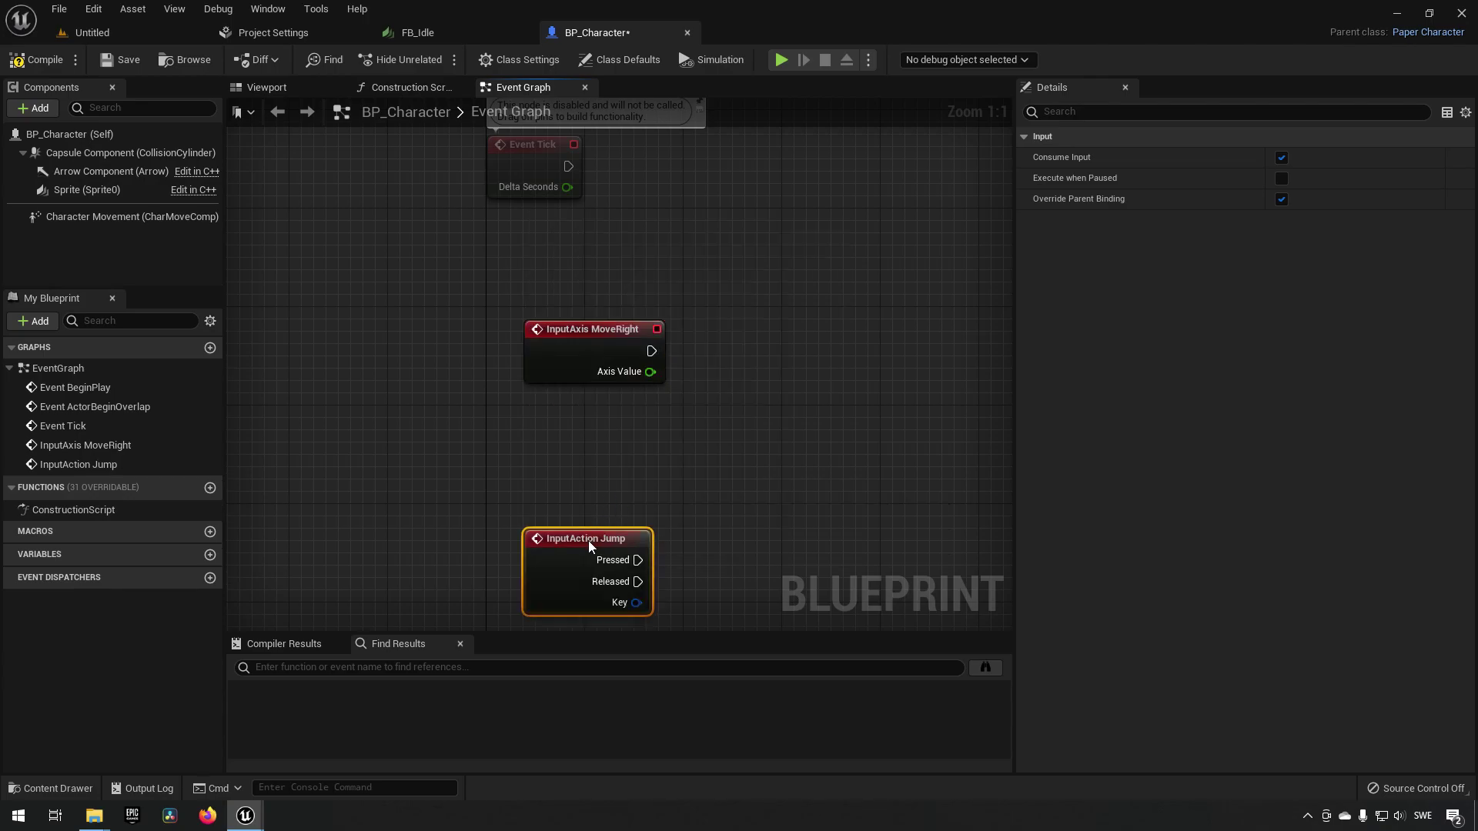
left_click_drag(588, 541, 569, 569)
left_click(729, 466)
right_click_drag(733, 448, 597, 479)
left_click_drag(475, 368, 462, 356)
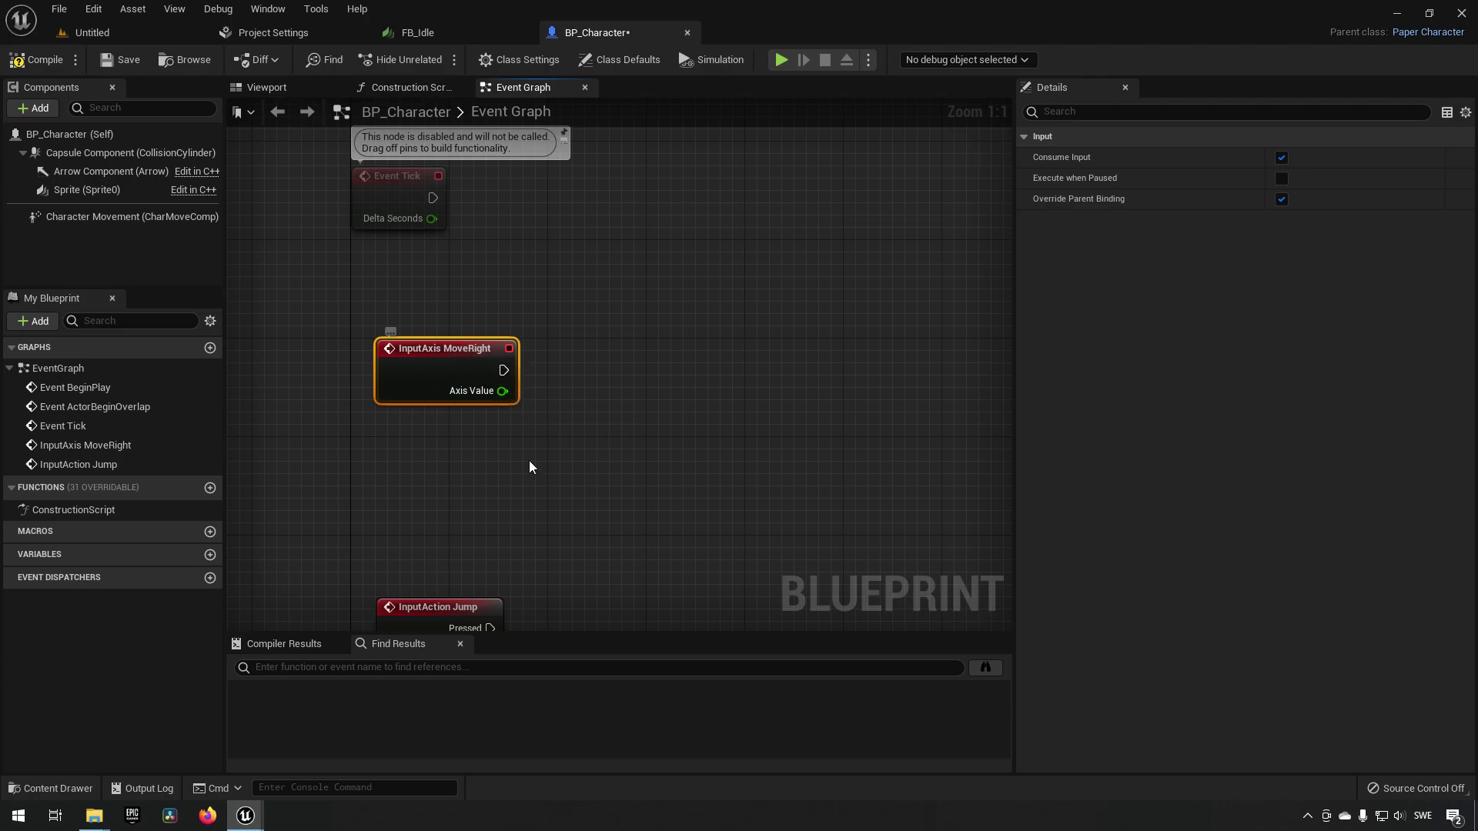
left_click(539, 420)
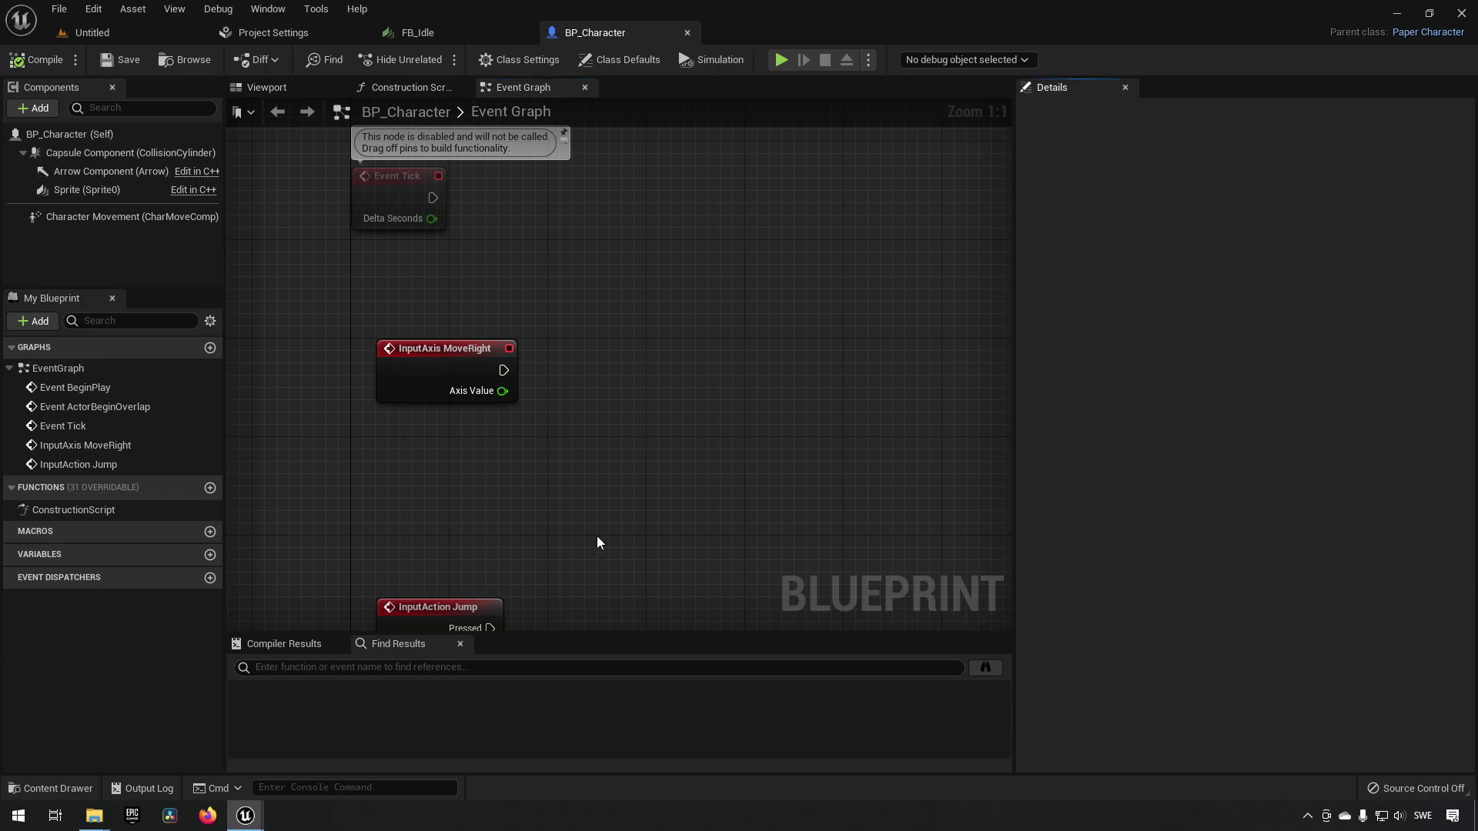
- Wire MoveRight into a new Add Movement Input node, with Axis Value feeding Scale Value
left_click_drag(558, 393, 599, 396)
type("add m")
type("ovement in")
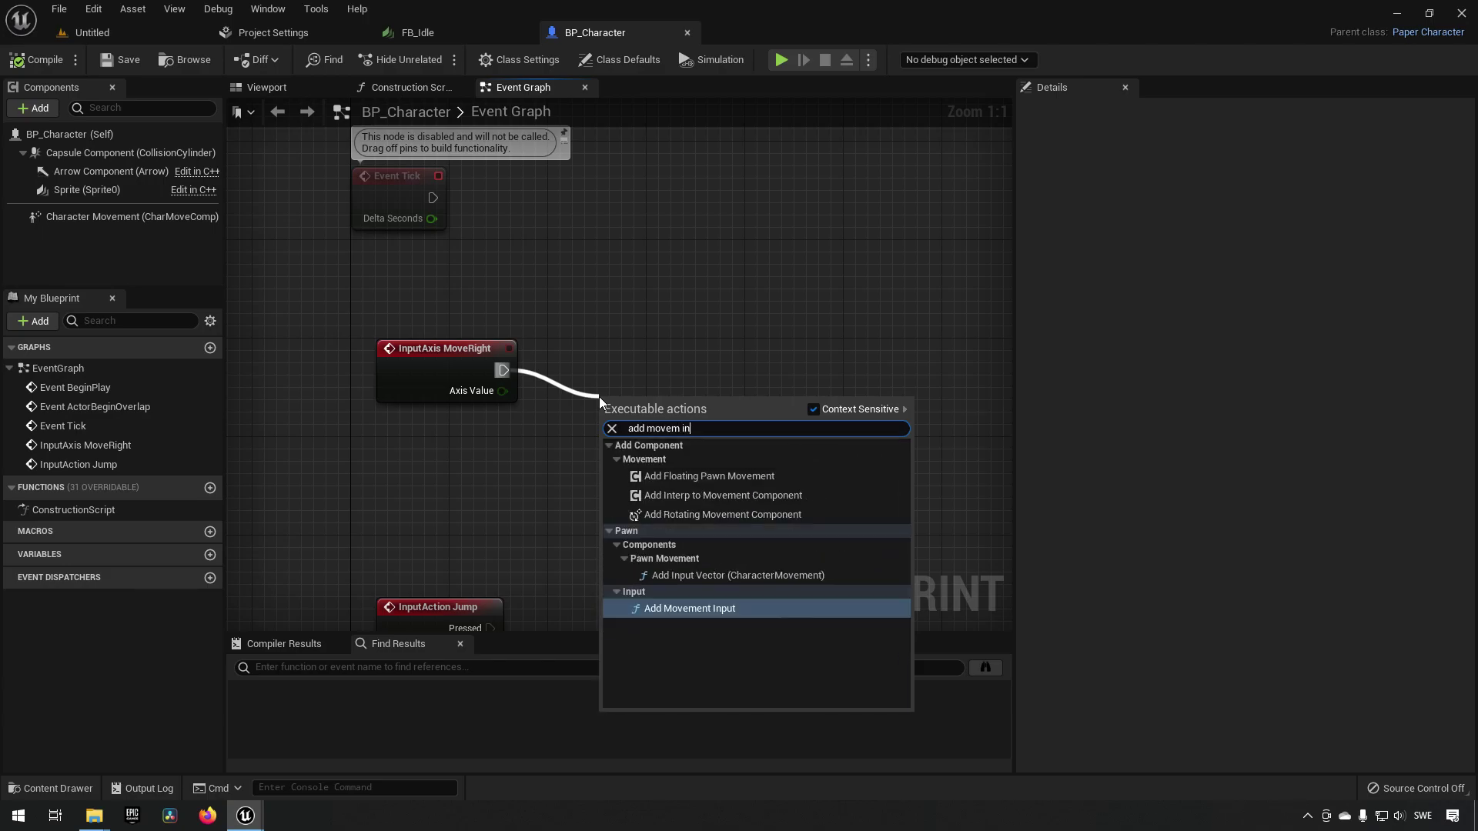
key("Return")
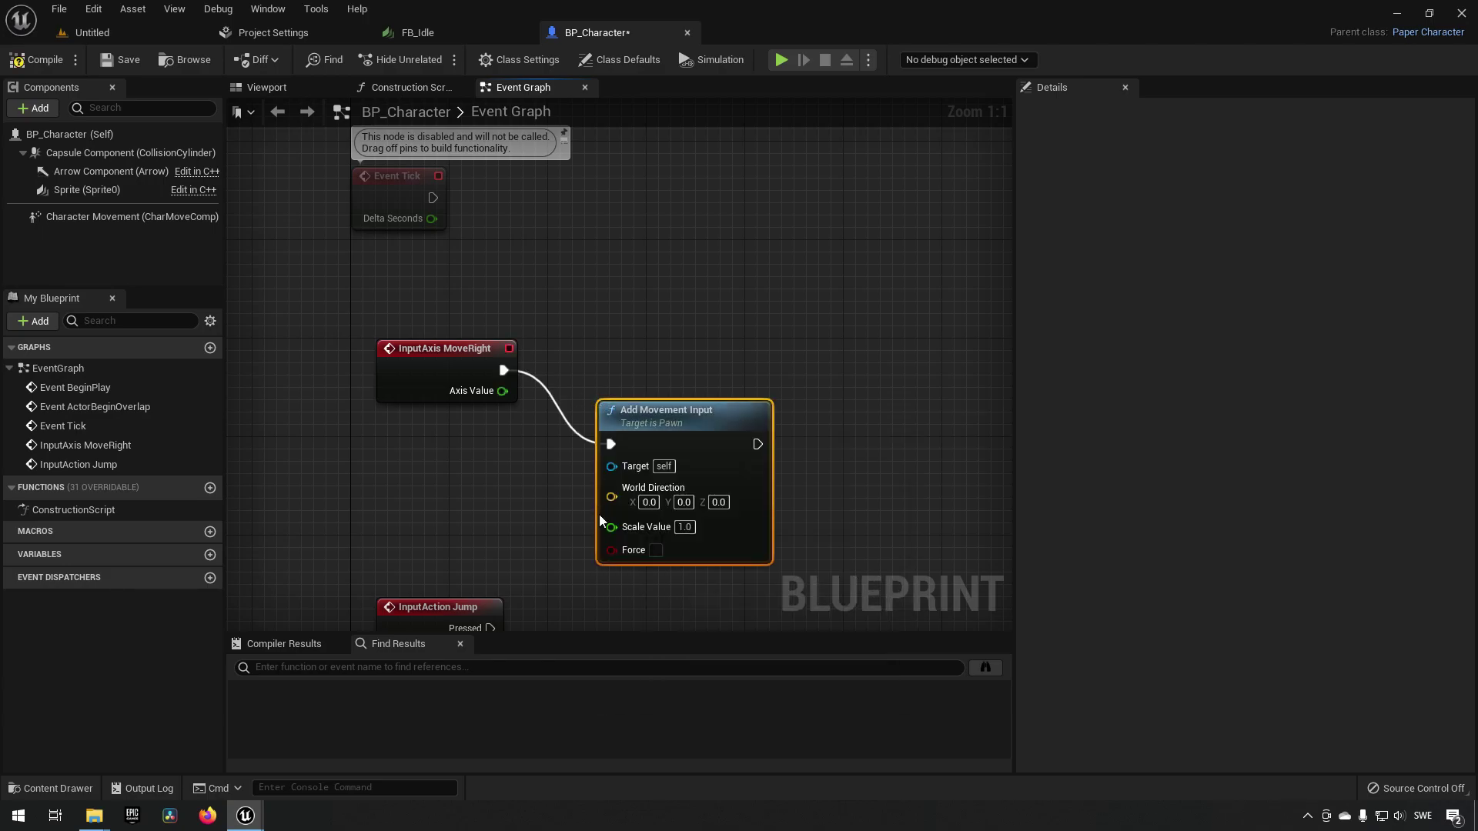
left_click_drag(681, 414, 746, 316)
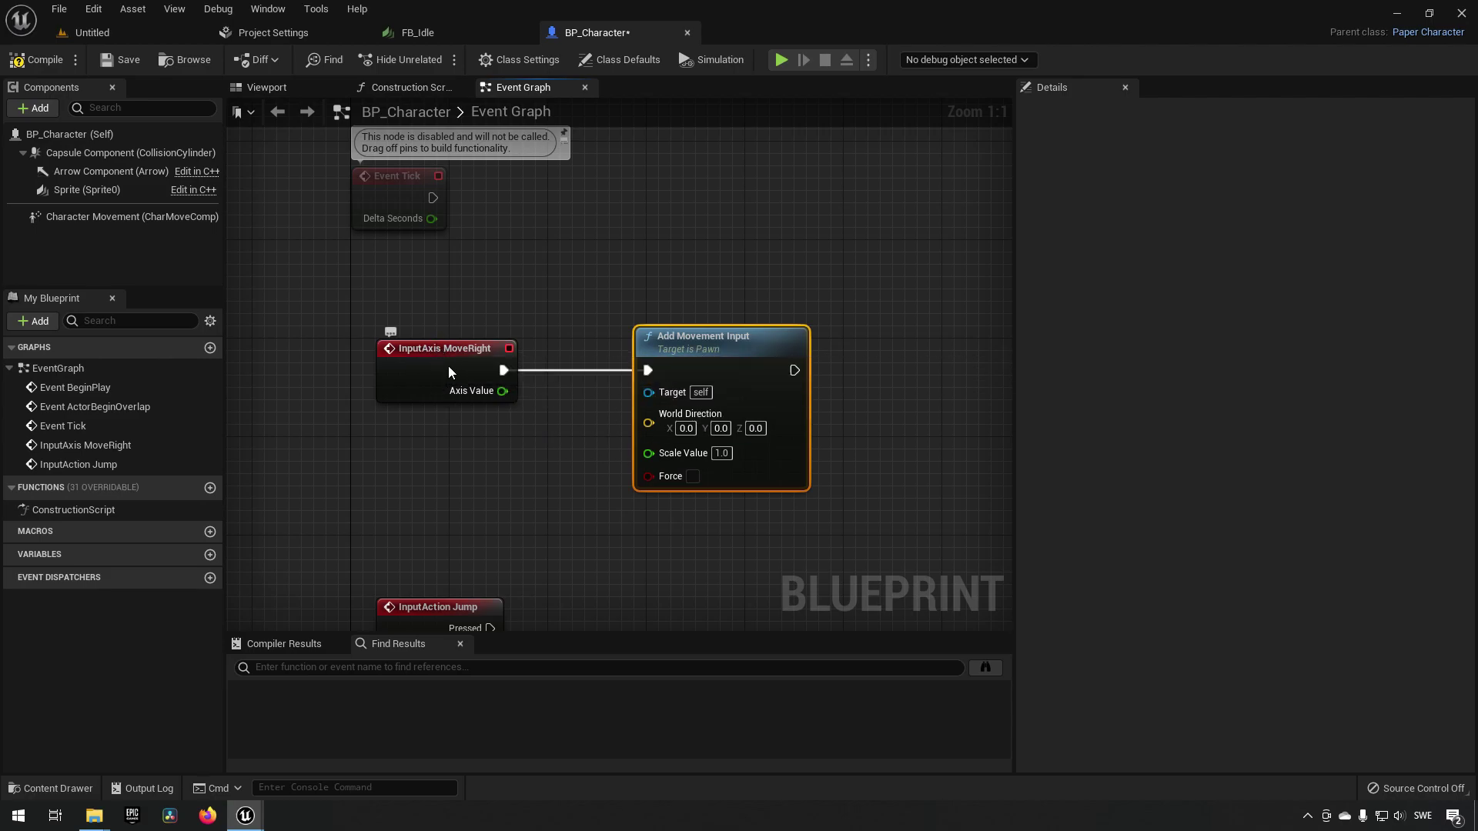
left_click_drag(501, 391, 684, 454)
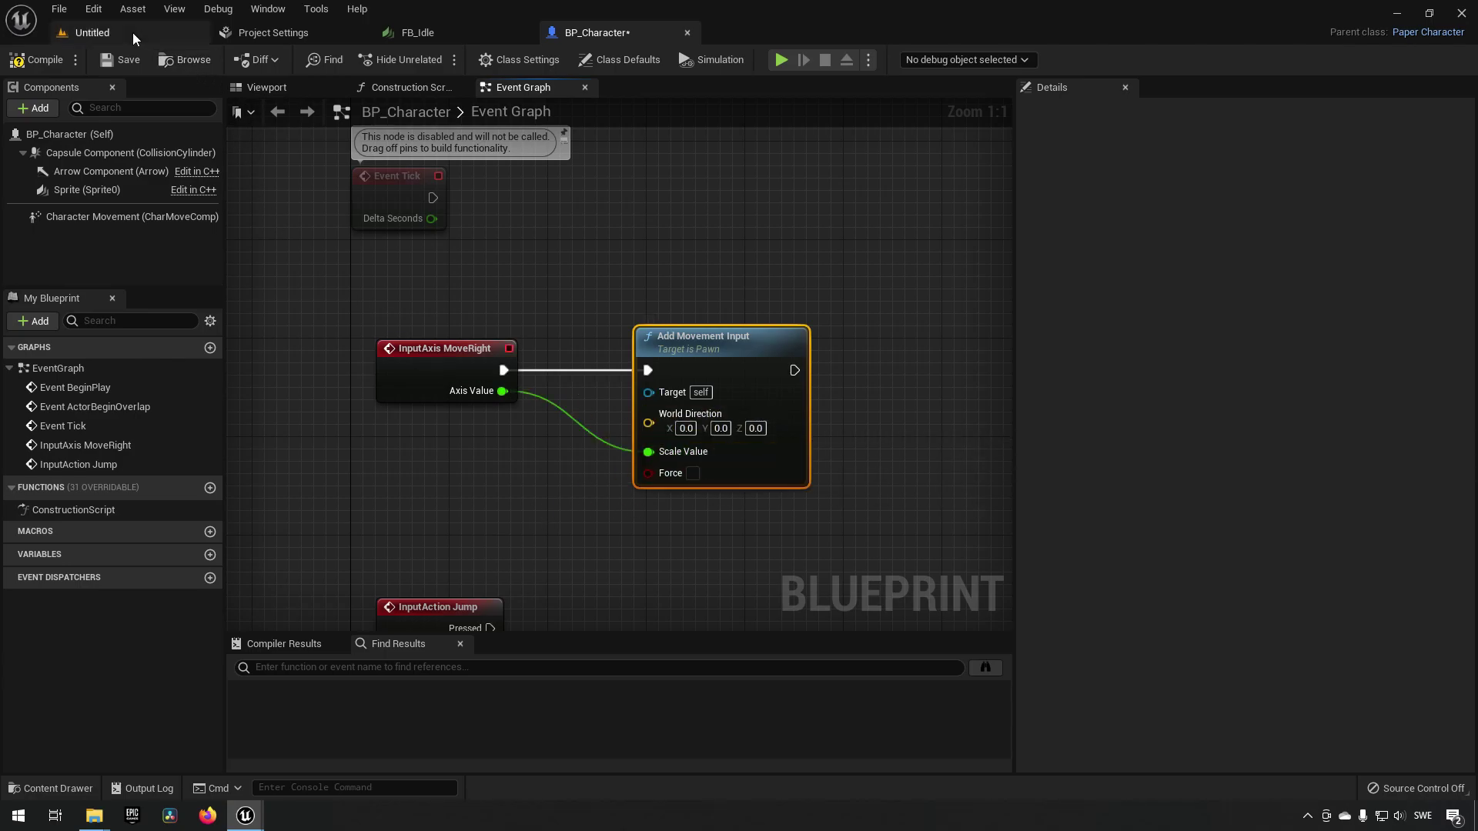
left_click(93, 33)
right_click_drag(590, 338, 808, 465)
key("f")
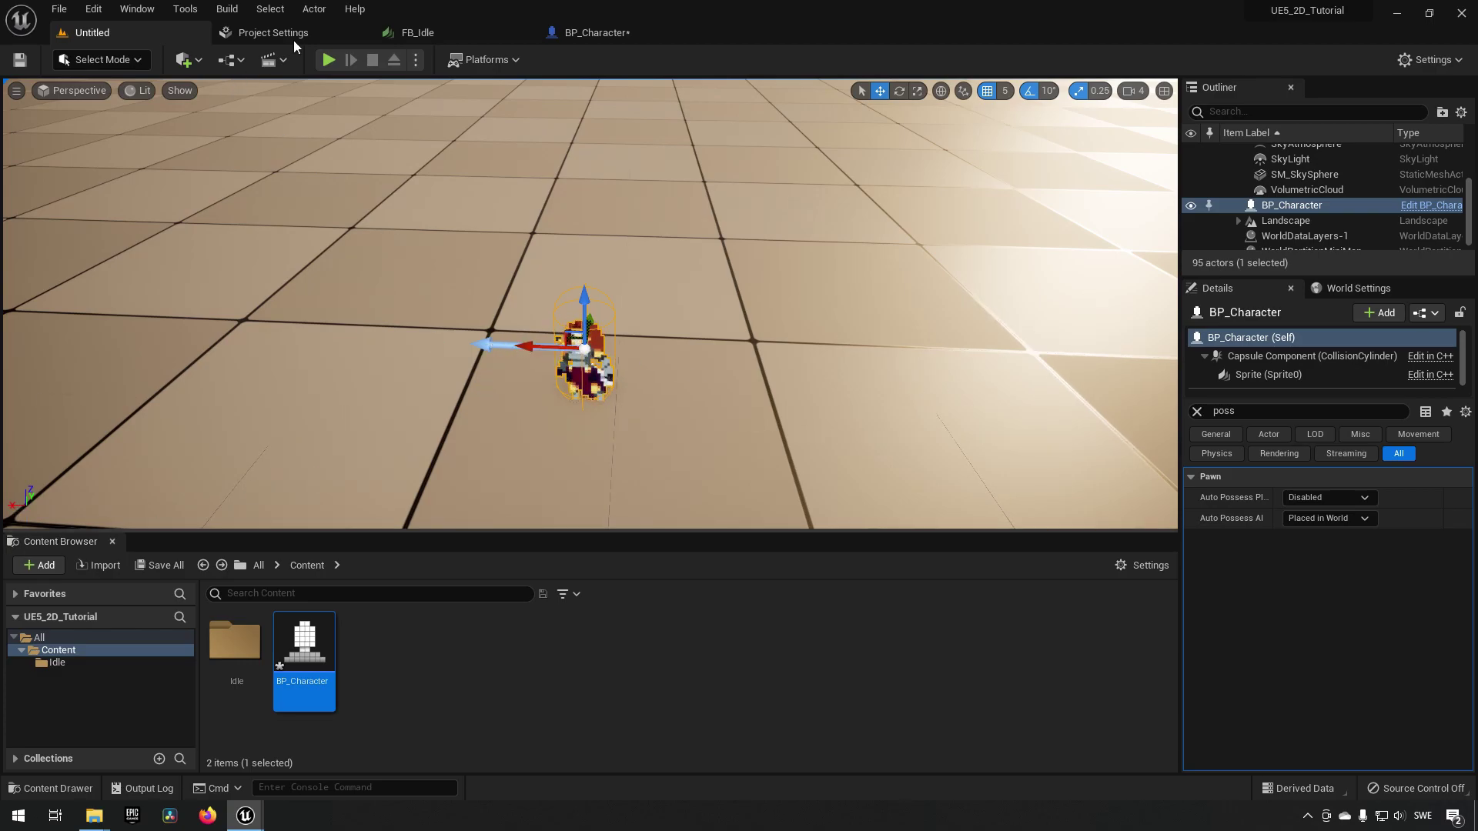
- Set the Add Movement Input node's World Direction X to 1.0
left_click(577, 32)
left_click(684, 430)
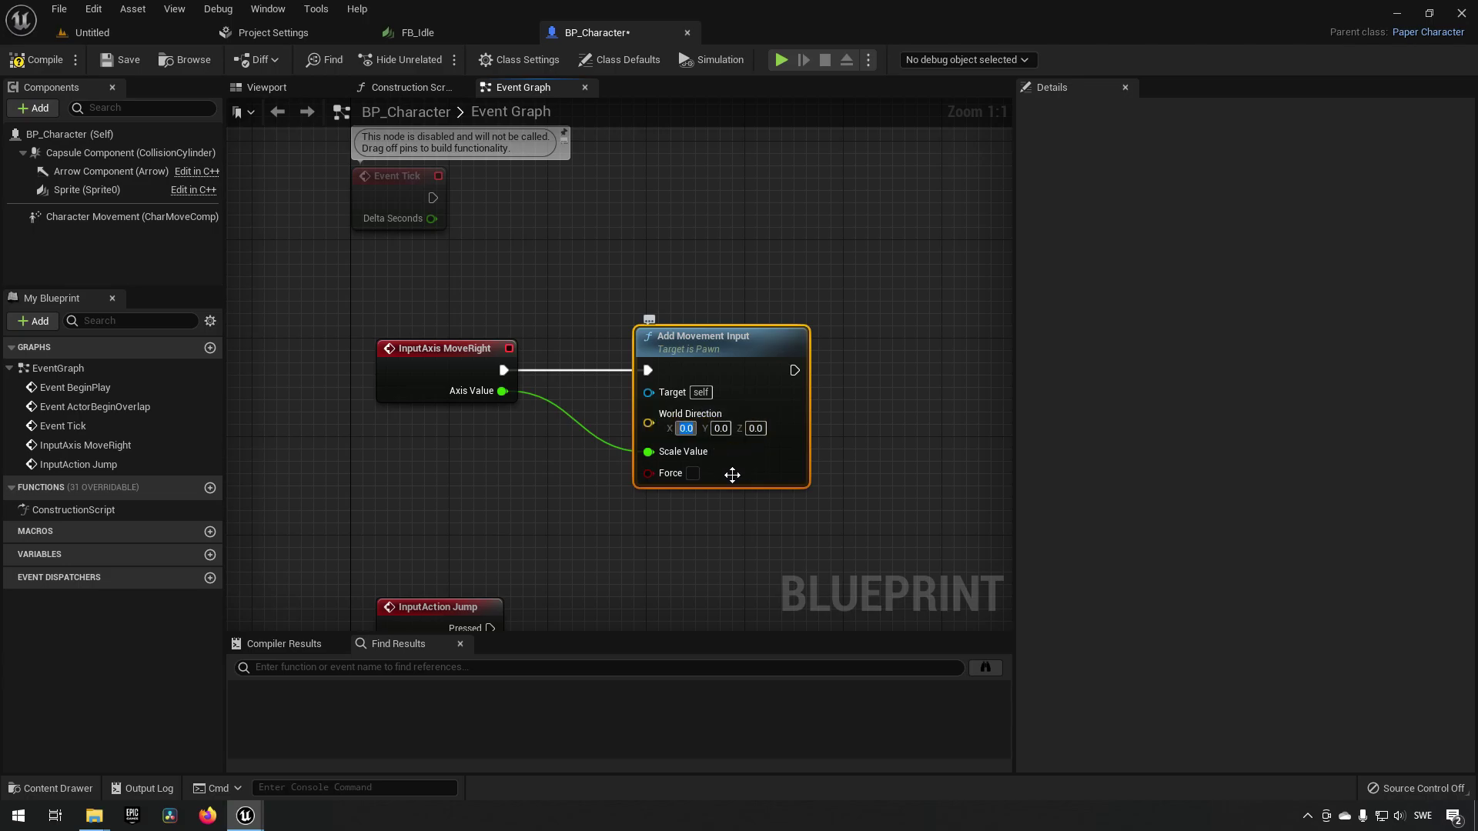
type("1")
key("Return")
left_click(614, 276)
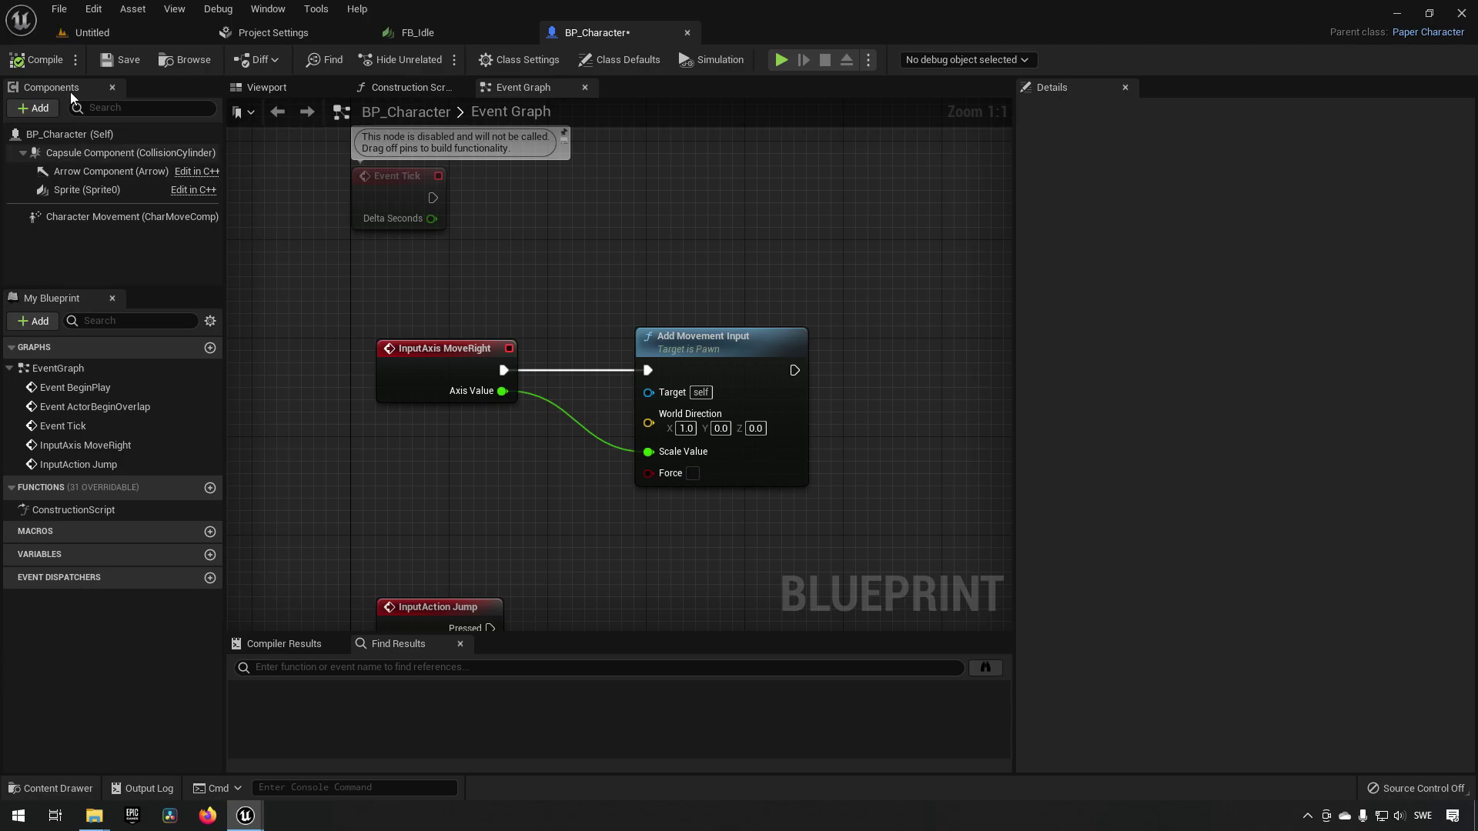
left_click(100, 34)
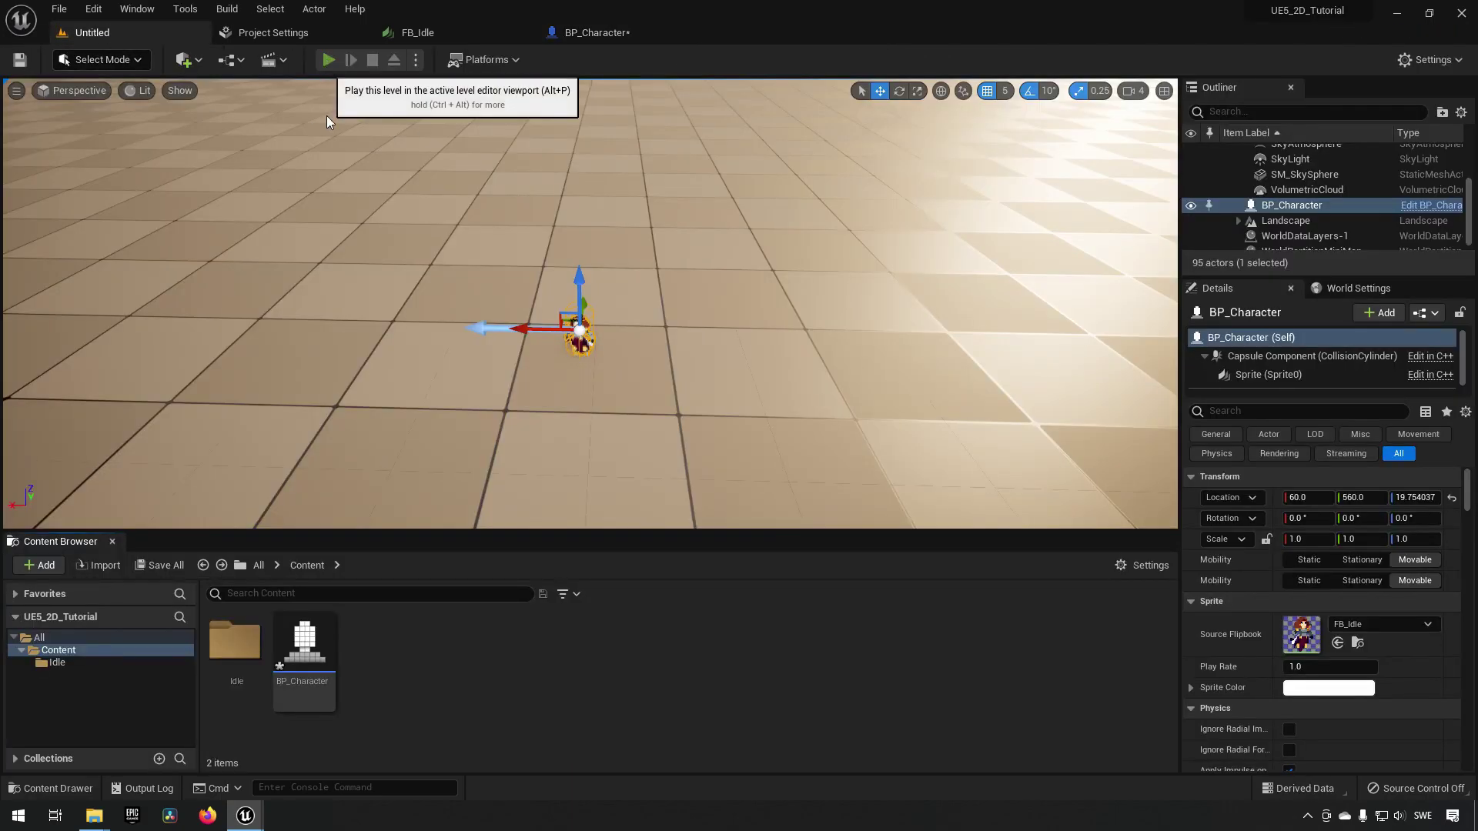
- Test-play the level, then set the character's Auto Possess Player to Player 0
left_click(329, 61)
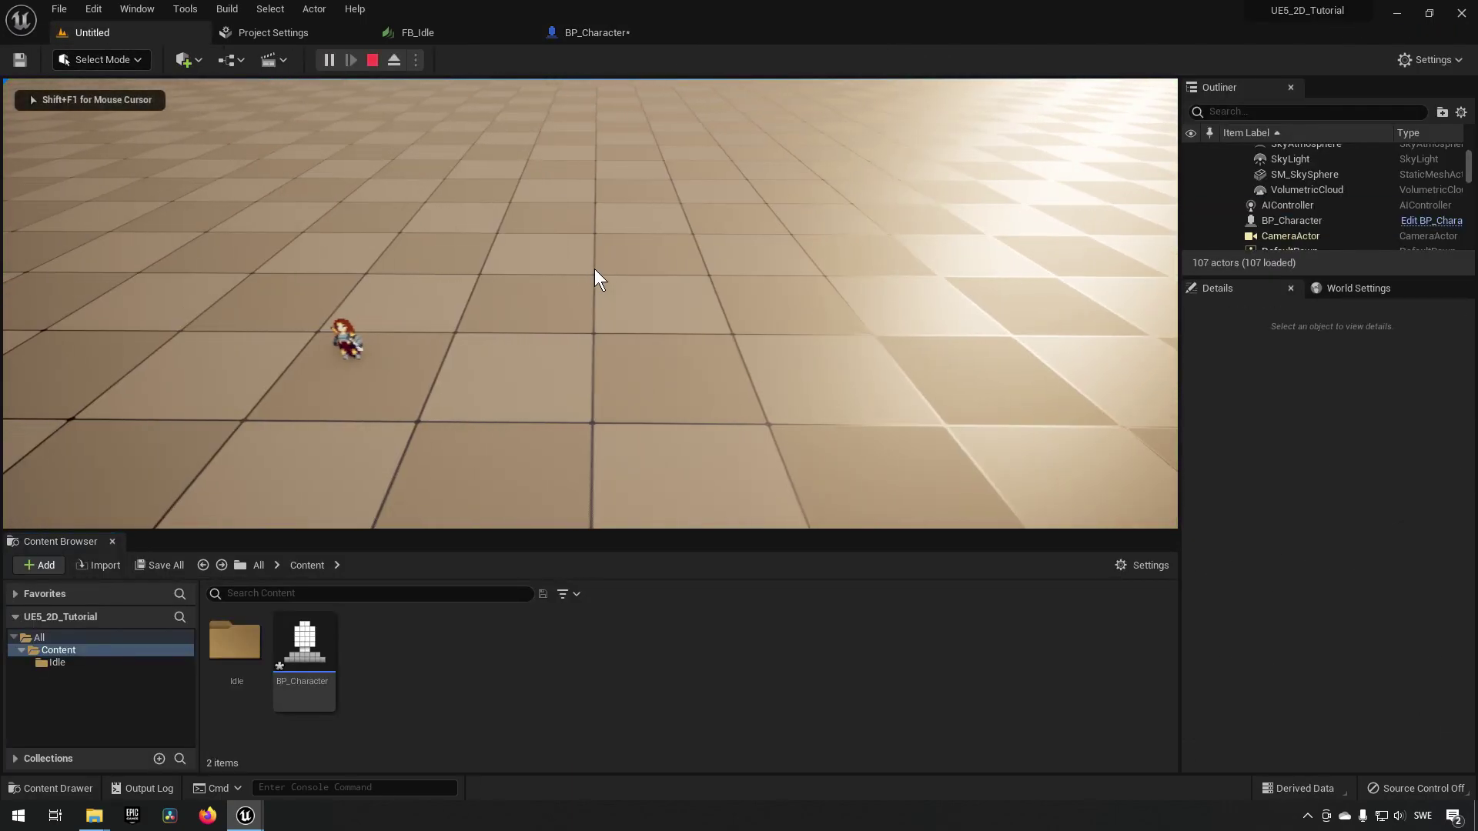
key("shift+F1")
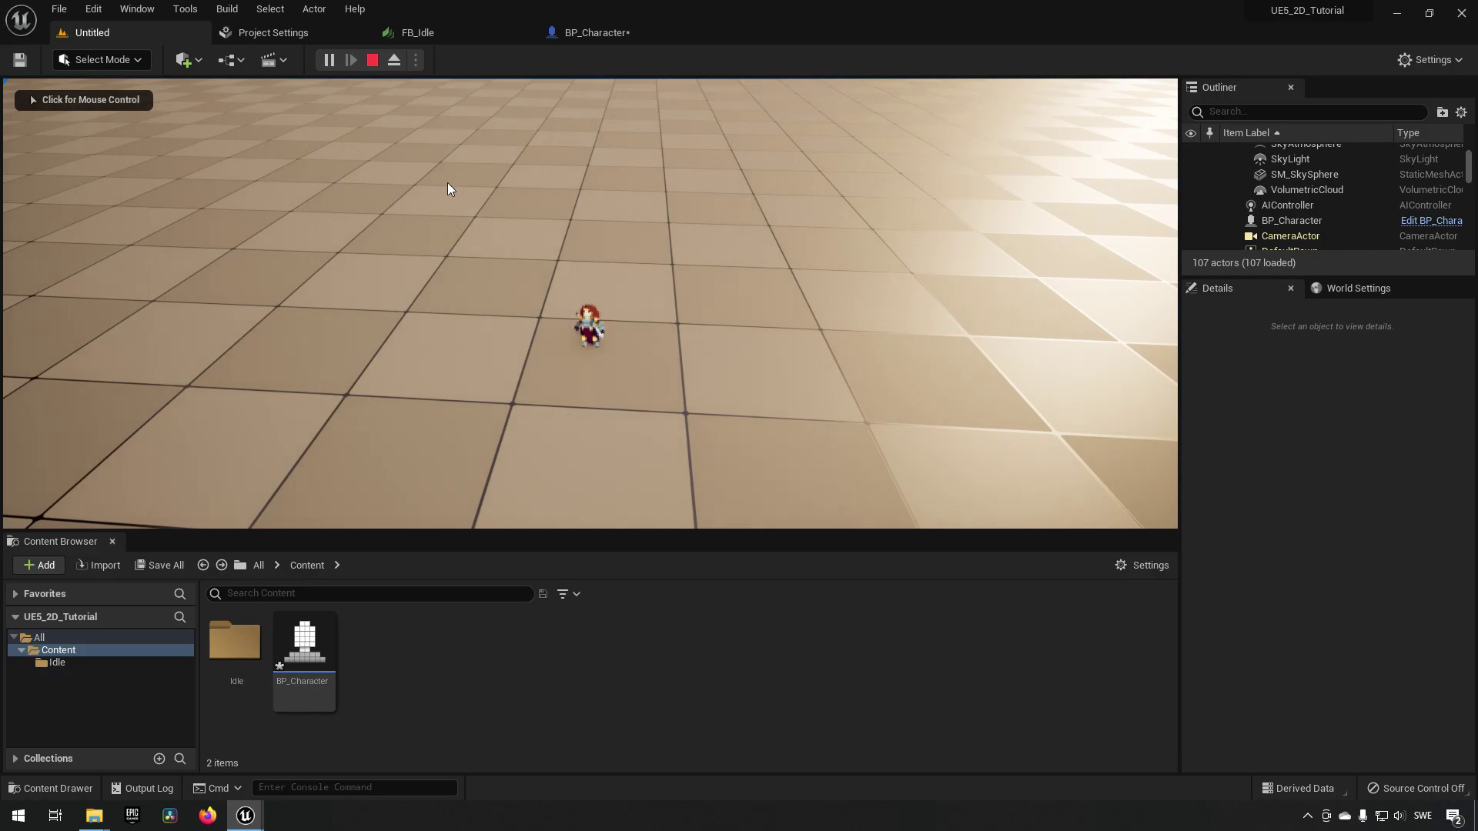
left_click(373, 60)
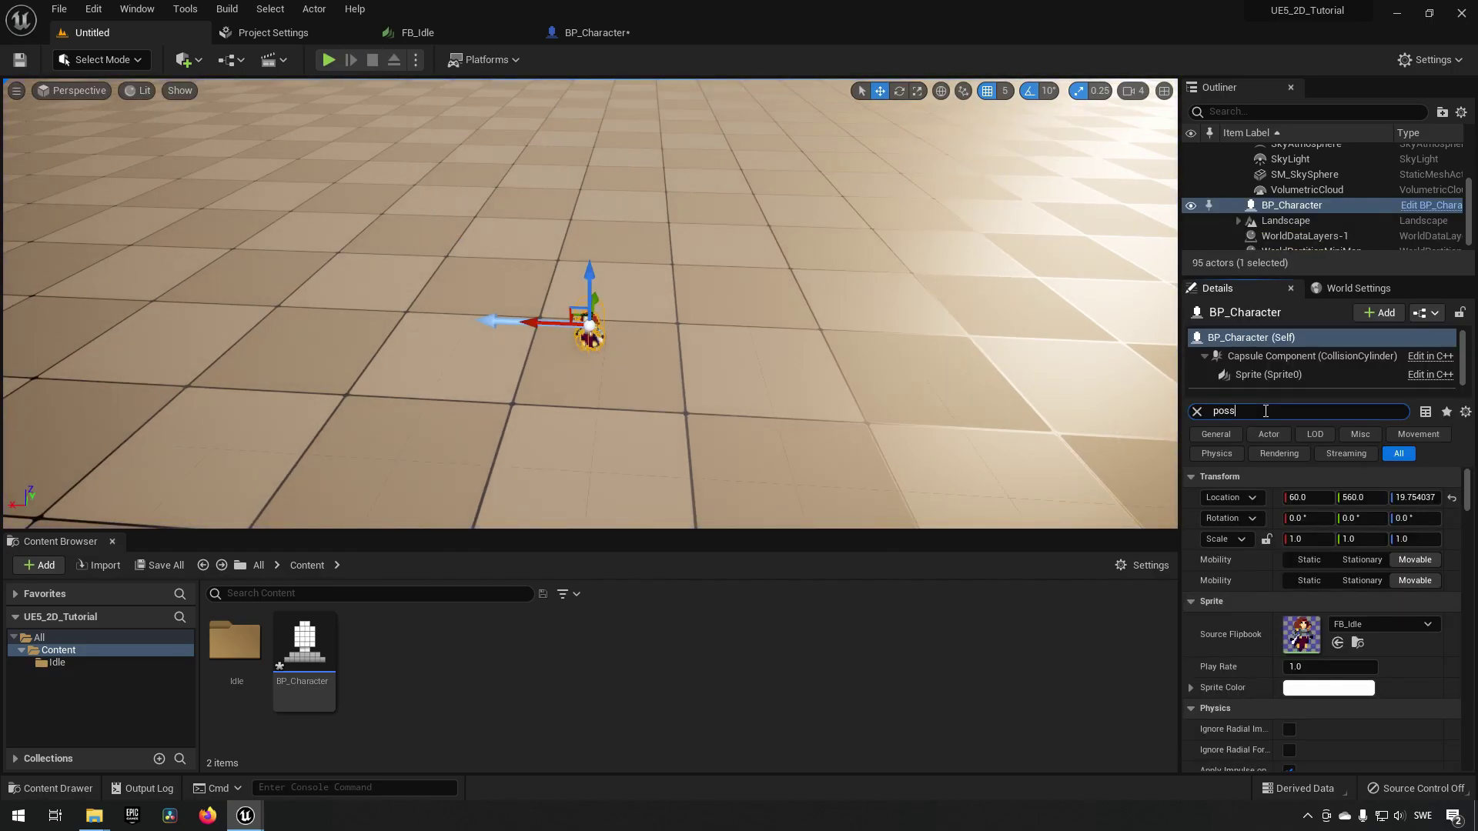
left_click(1265, 411)
type("poss")
left_click(1332, 498)
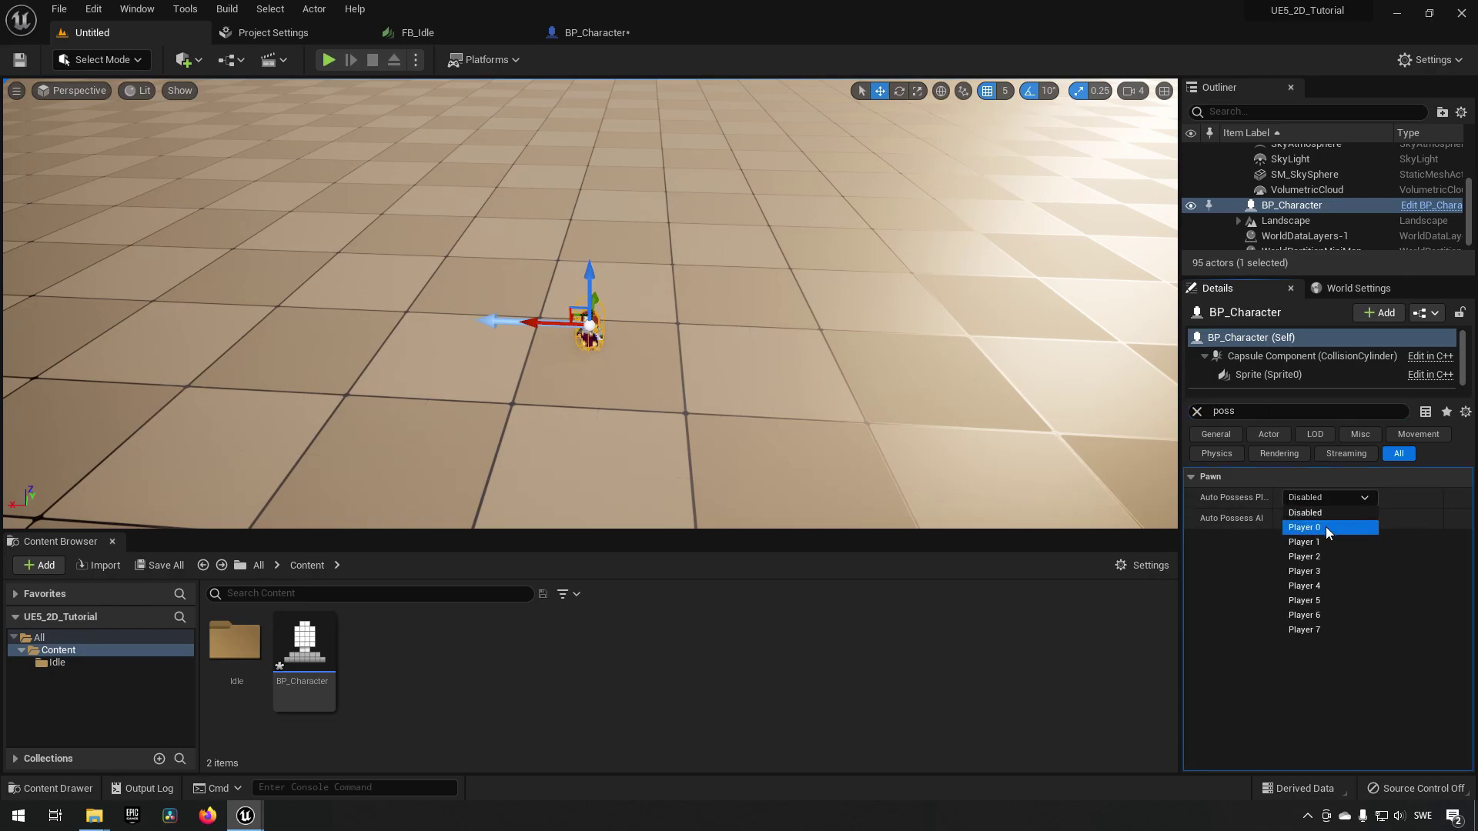
left_click(1317, 526)
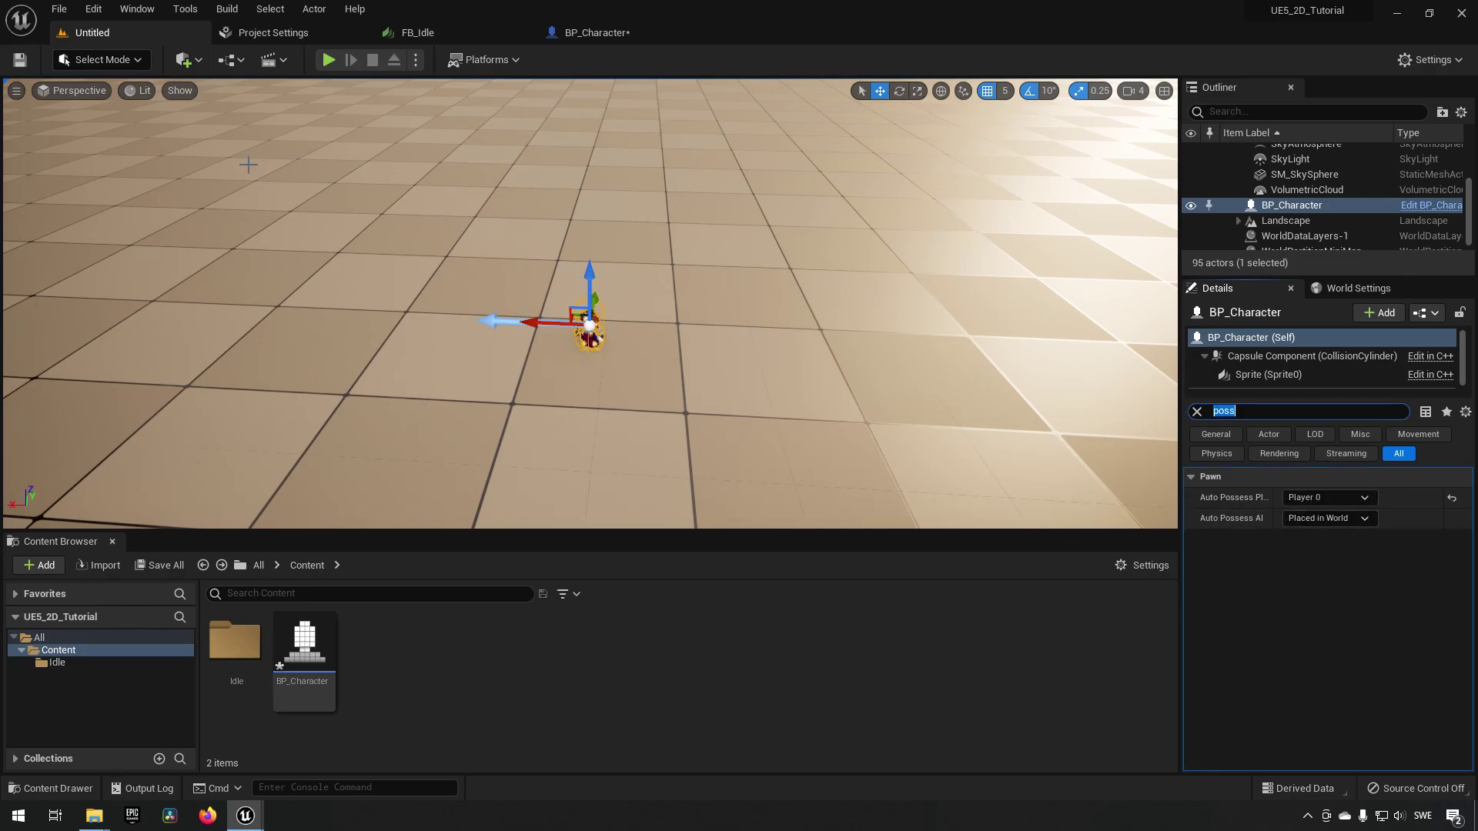
- Run another test play to check the character is now possessed
left_click(329, 62)
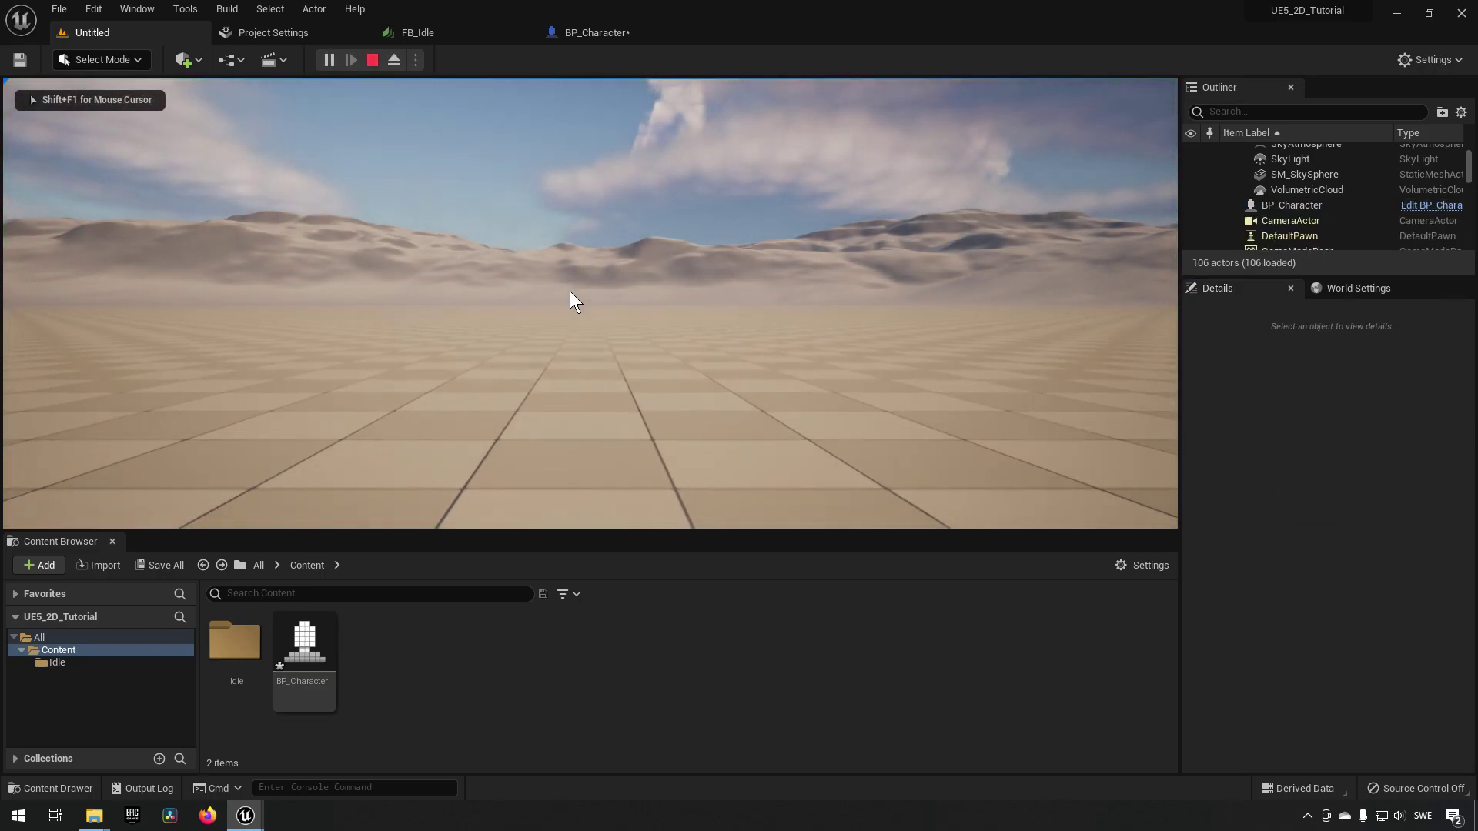
key("shift+F1")
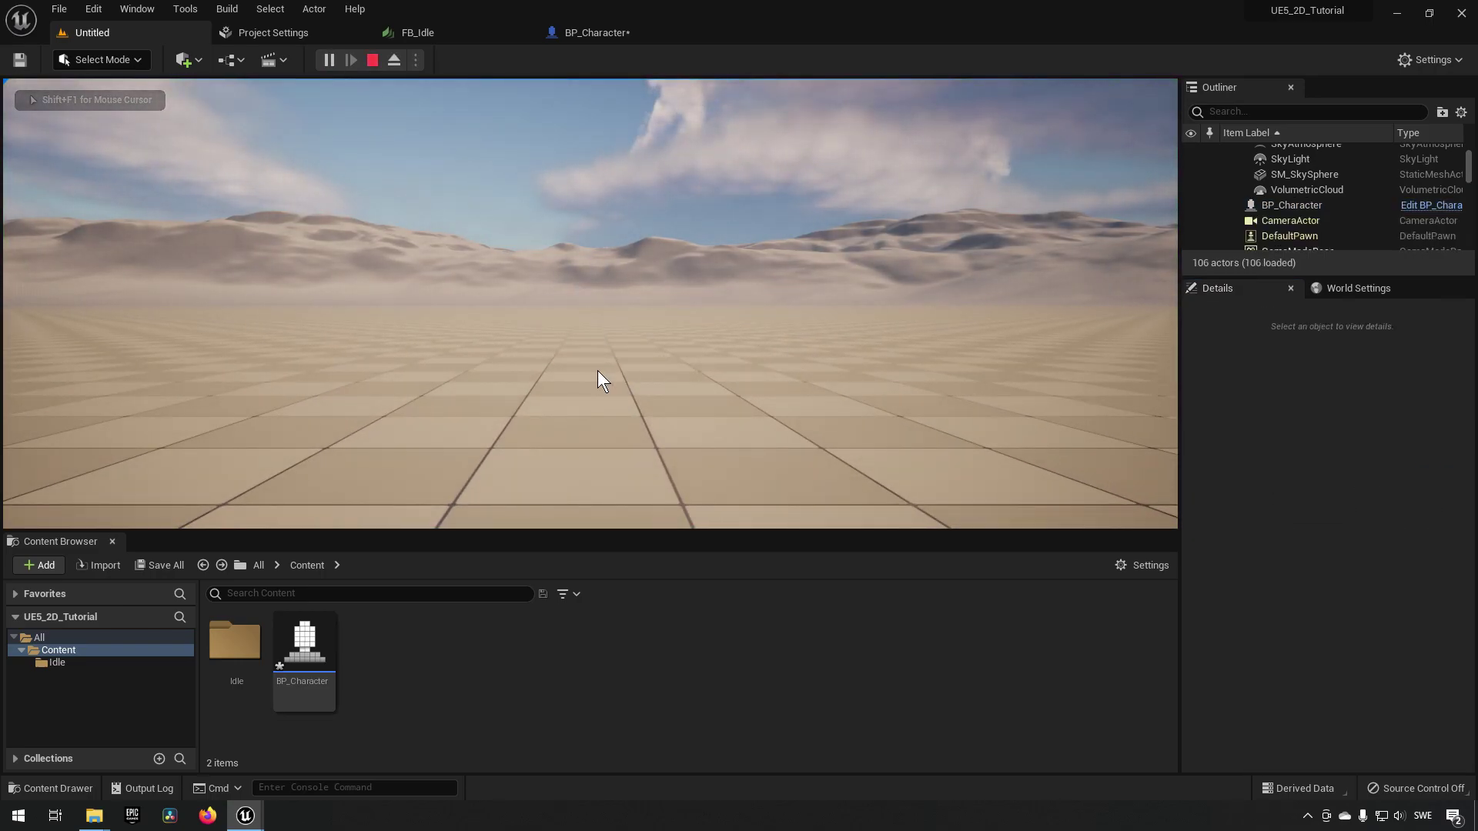
left_click(375, 61)
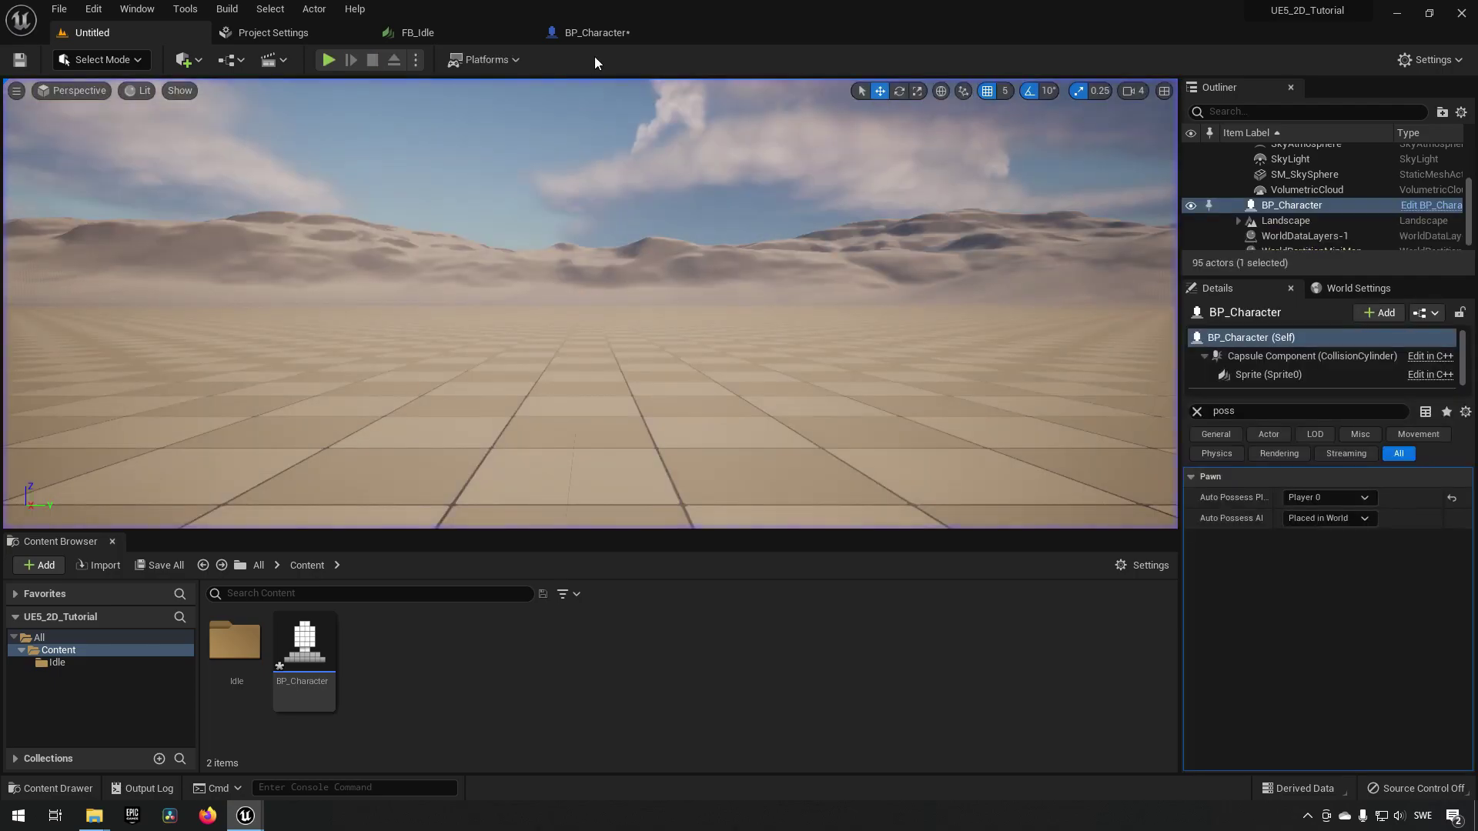
left_click(604, 31)
- Add a SpringArm component under BP_Character's Sprite
left_click(239, 90)
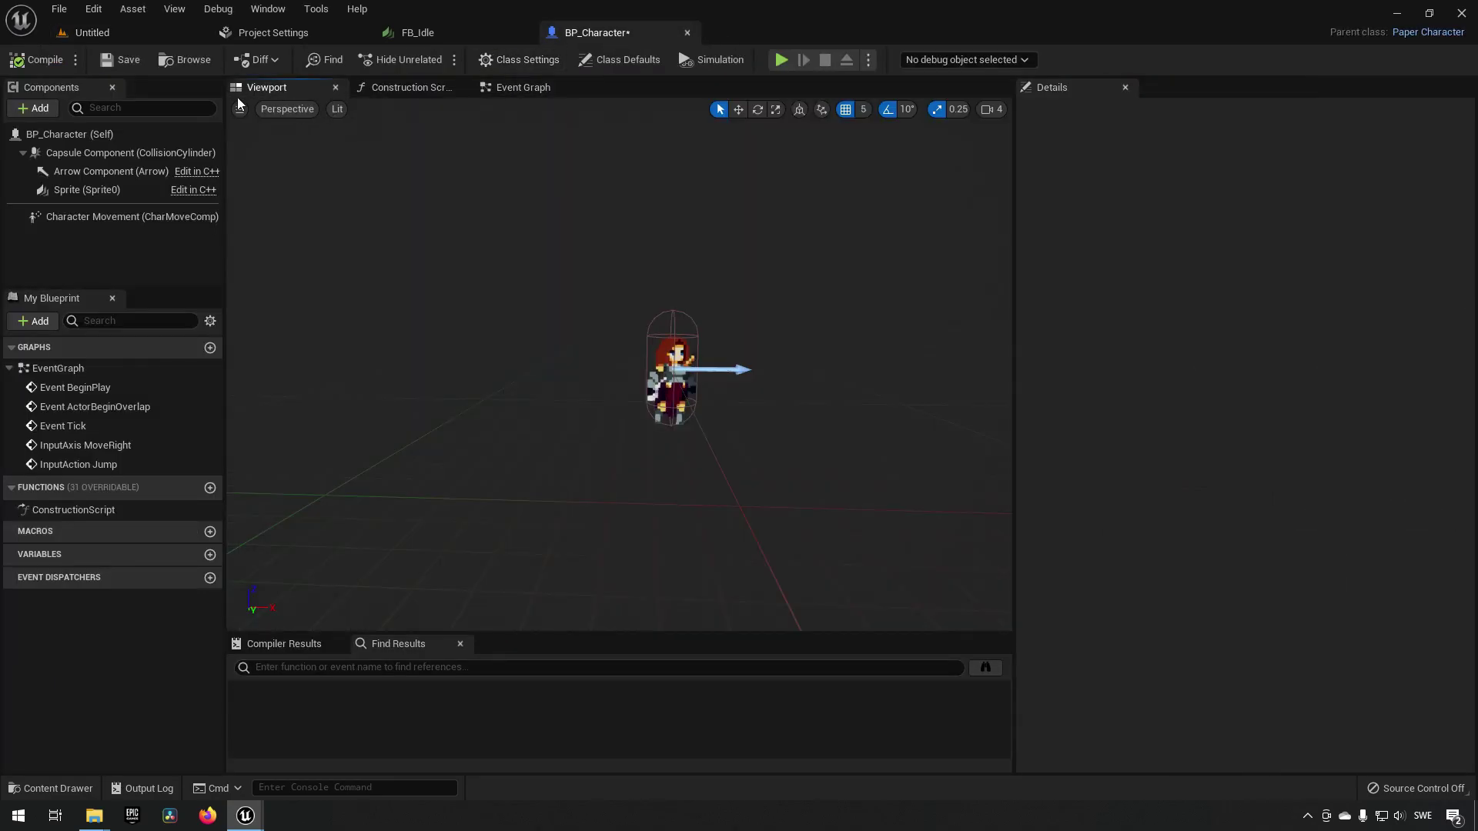
left_click(91, 187)
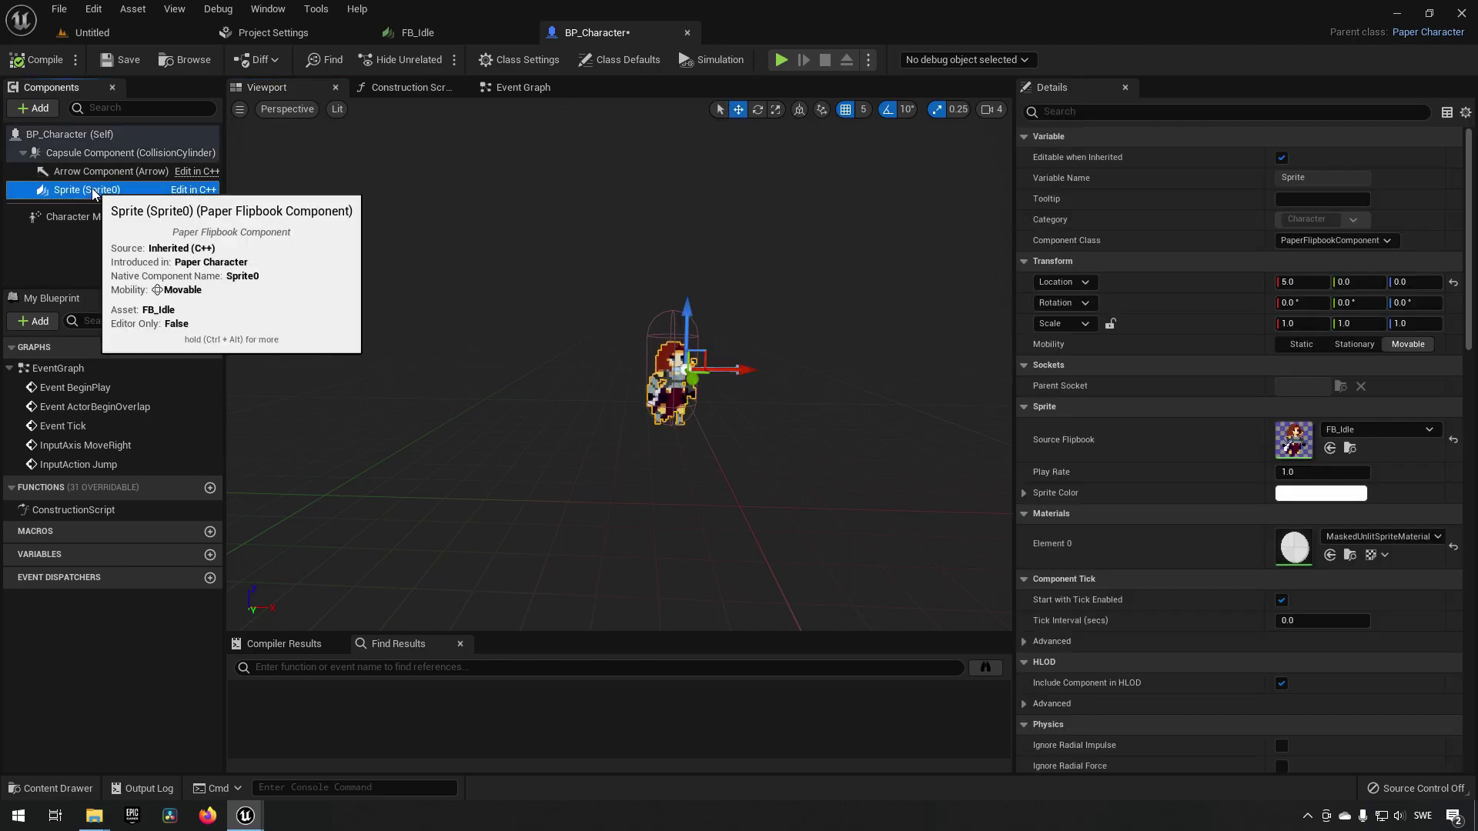
left_click(37, 109)
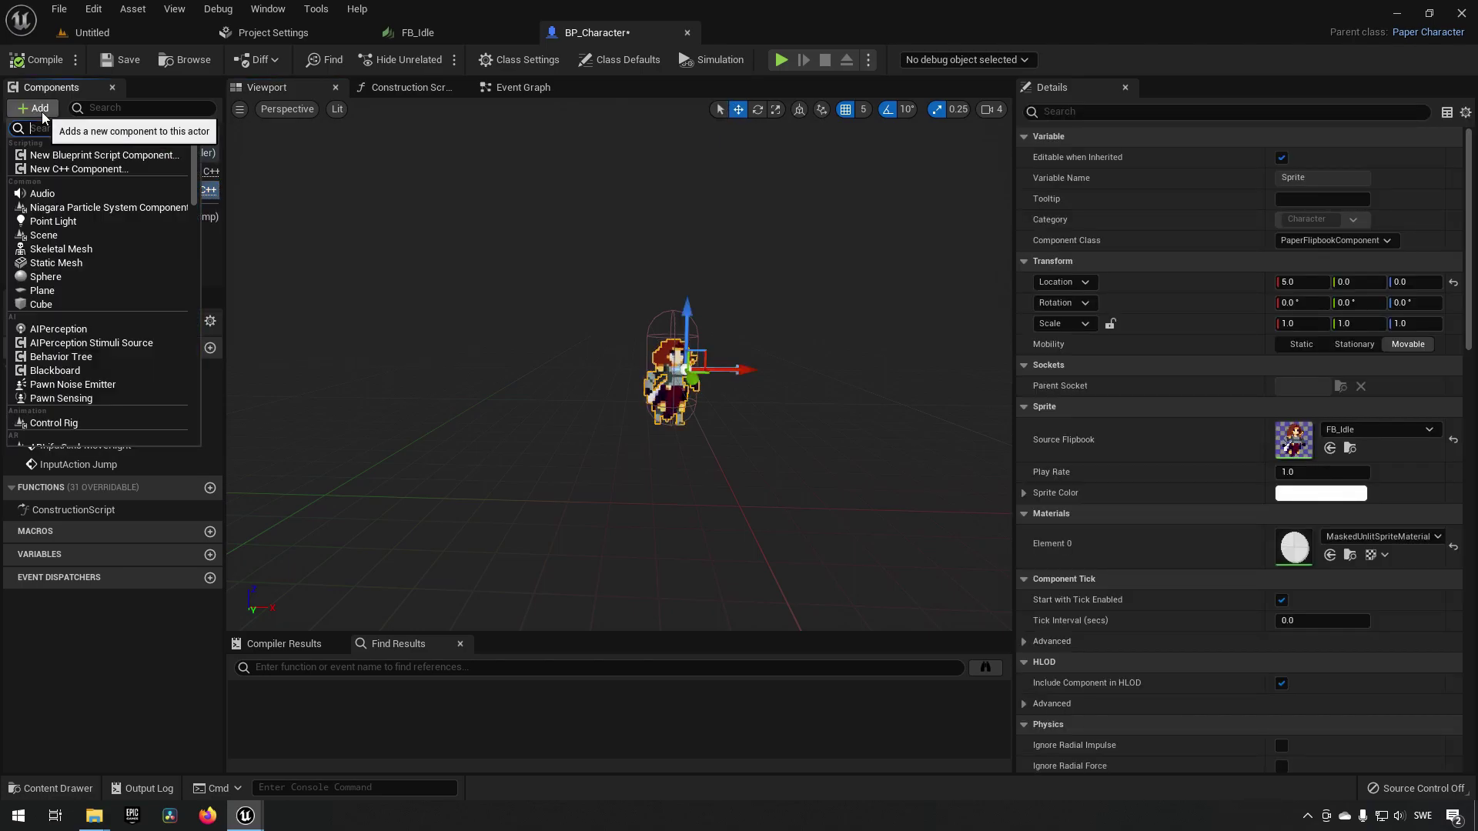
type("spring")
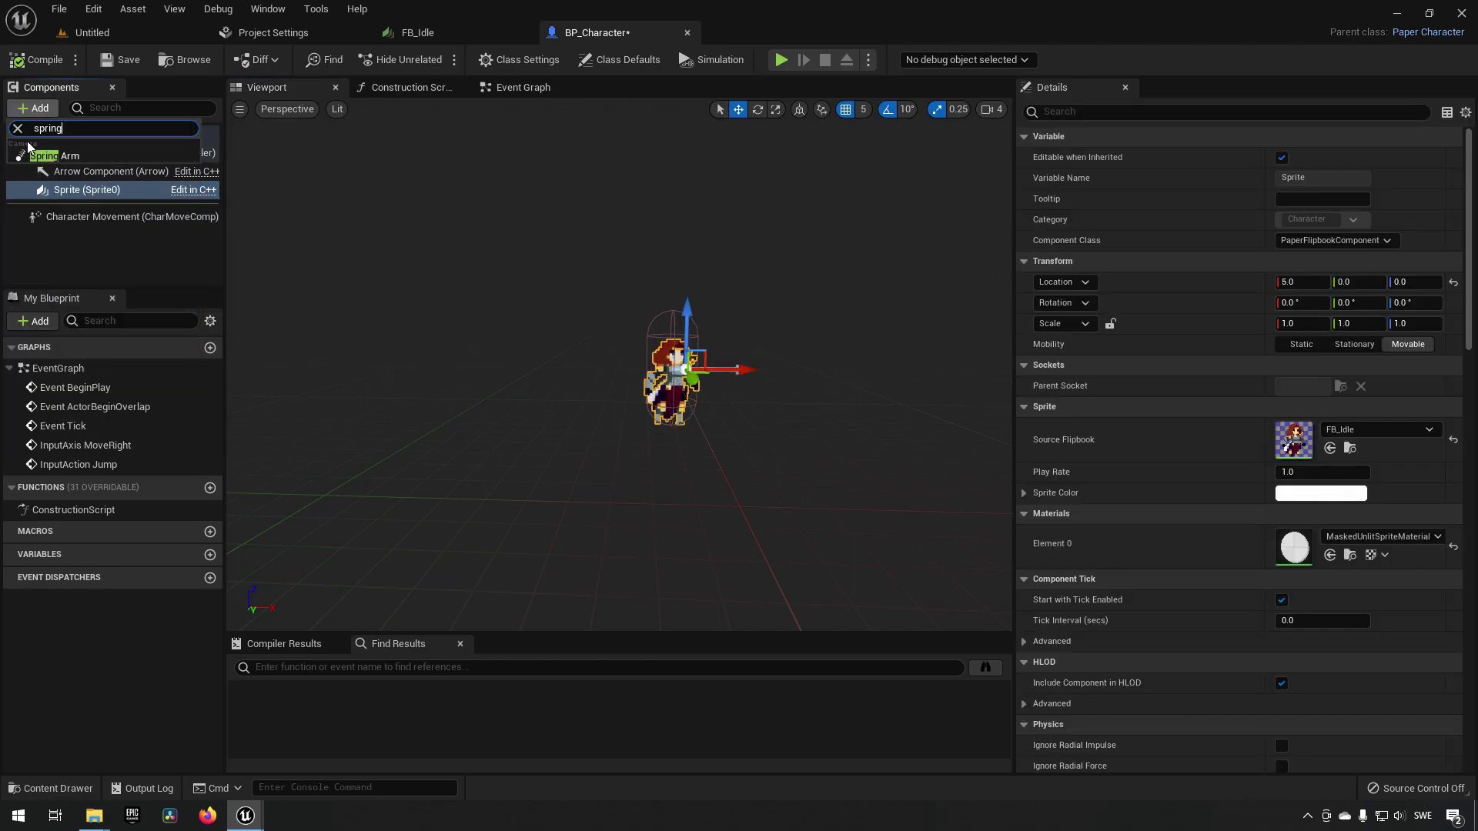
left_click(89, 158)
key("Return")
right_click_drag(467, 389, 425, 381)
key("f")
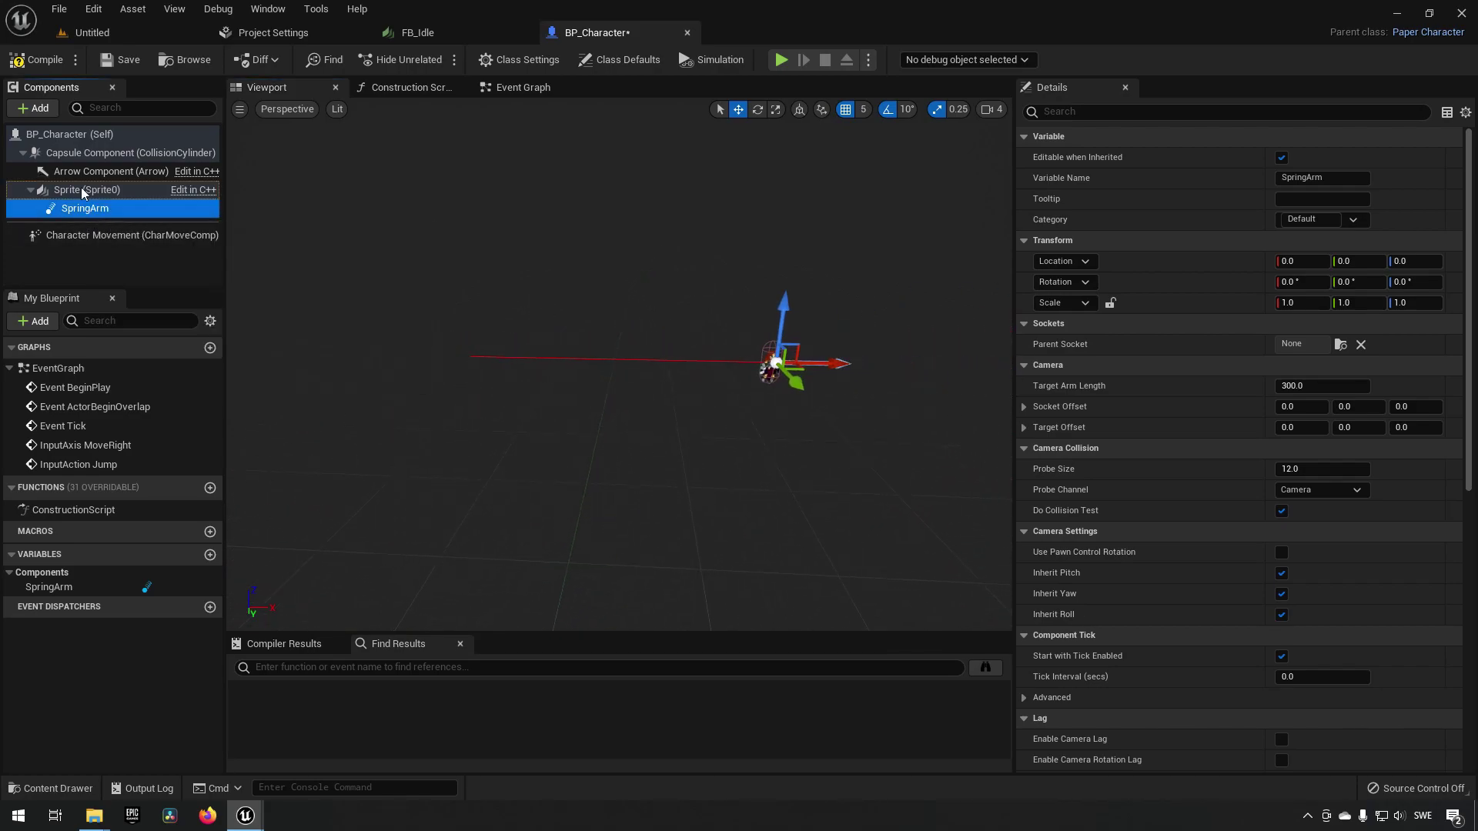
- Attach a Camera to the spring arm, leaving its yaw at 0°
left_click(39, 111)
type("camera")
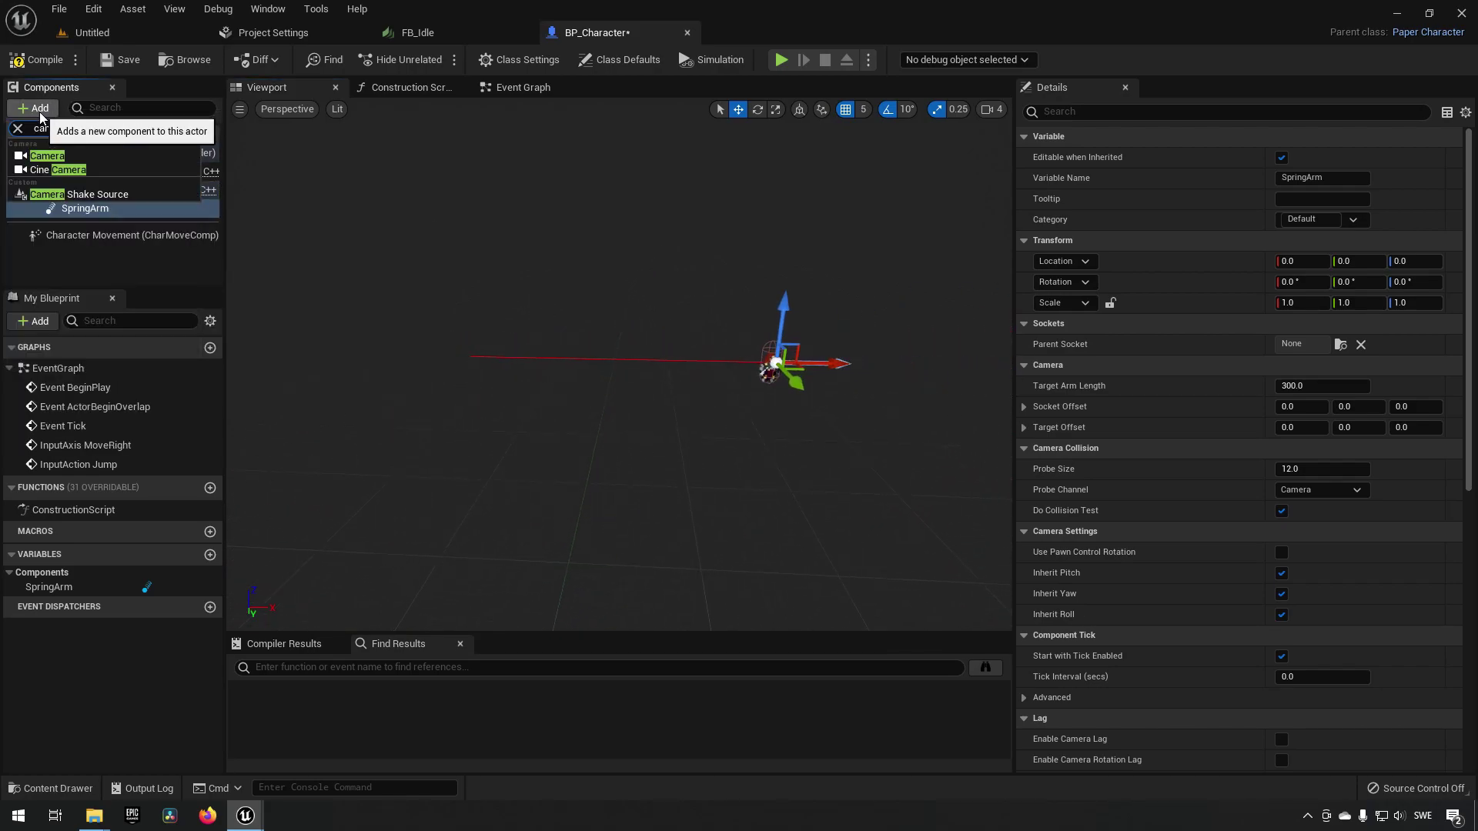
left_click(47, 155)
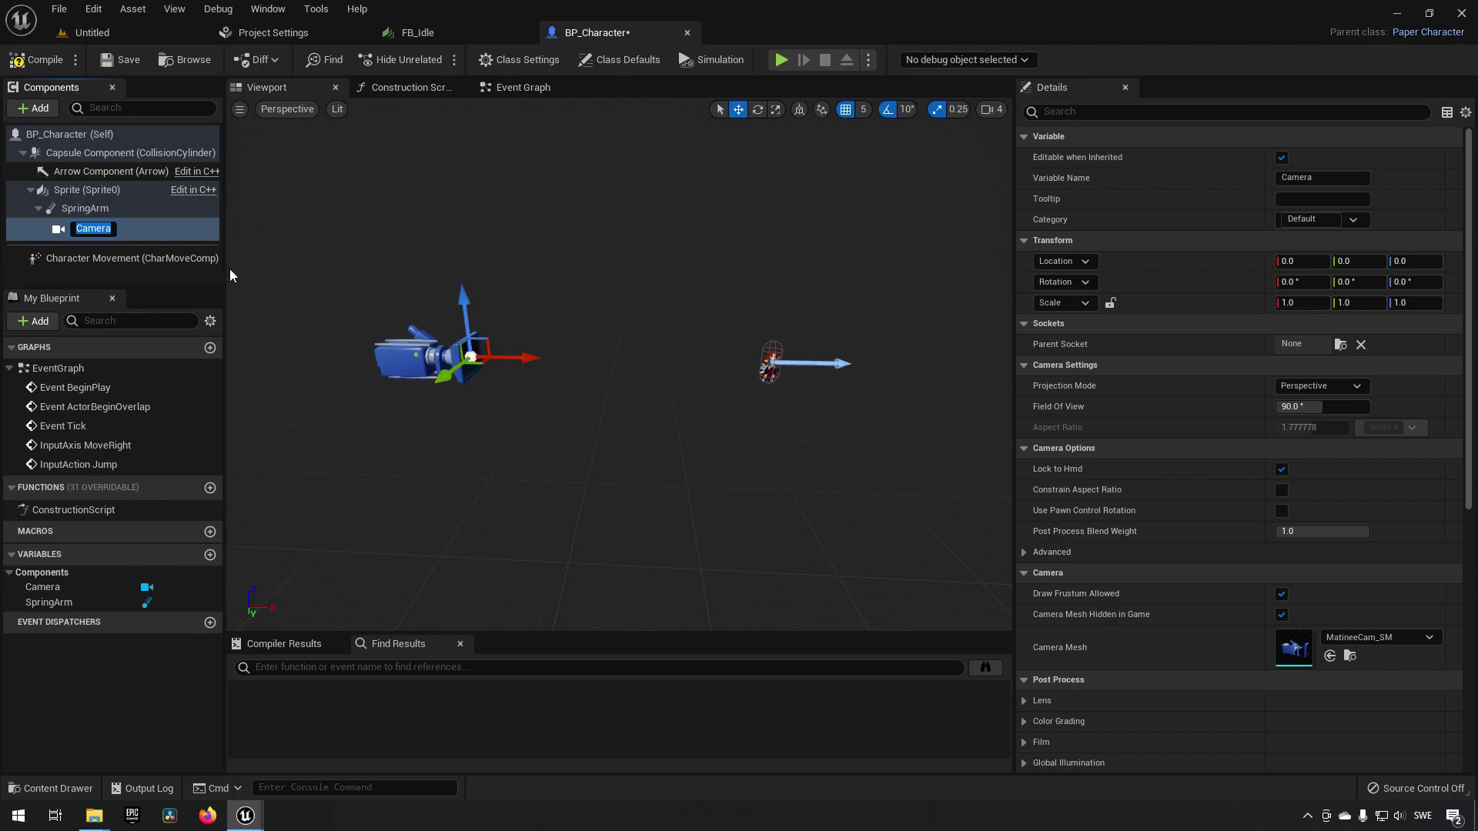
key("Return")
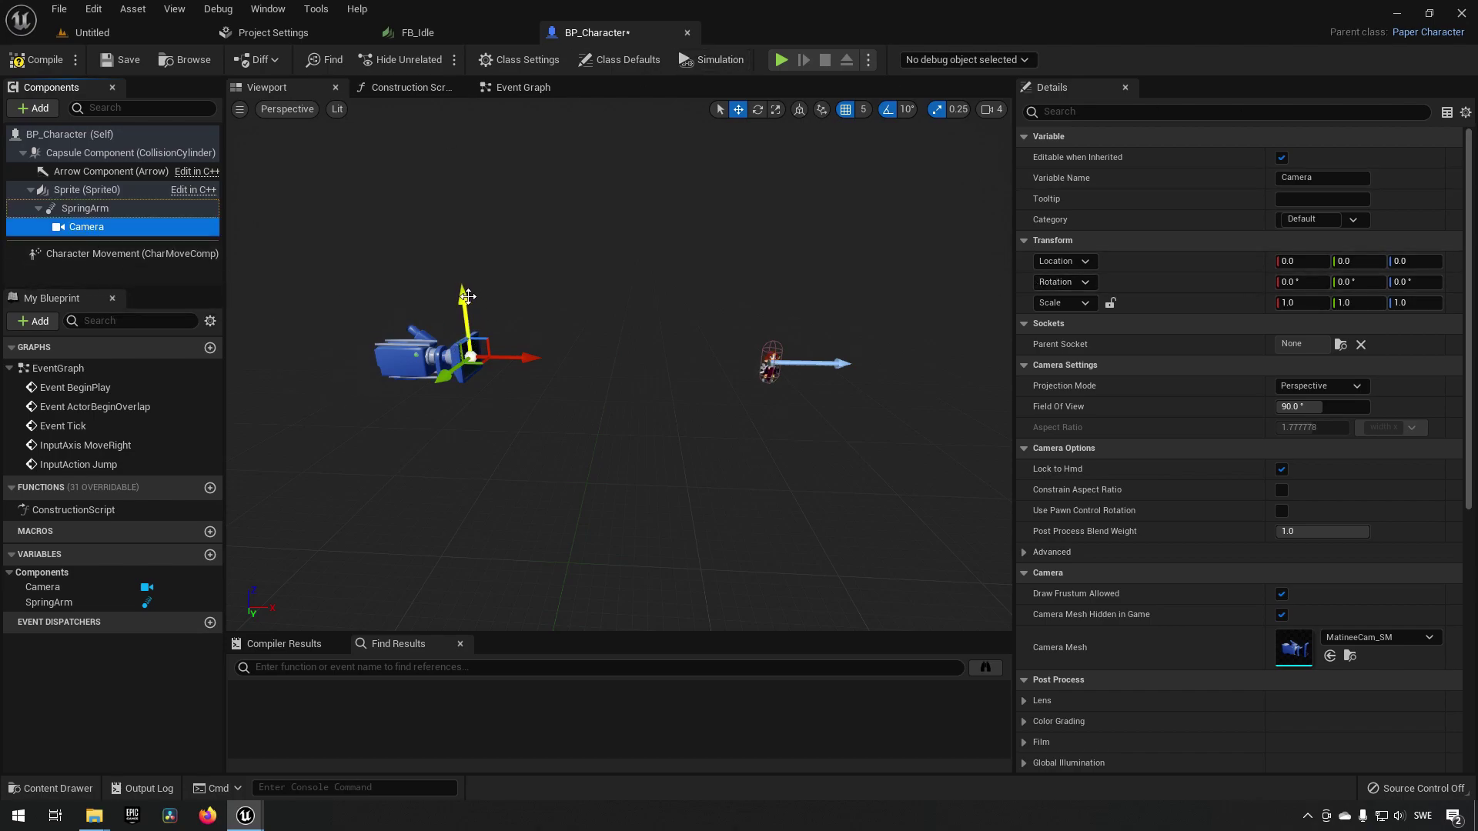
left_click(1419, 285)
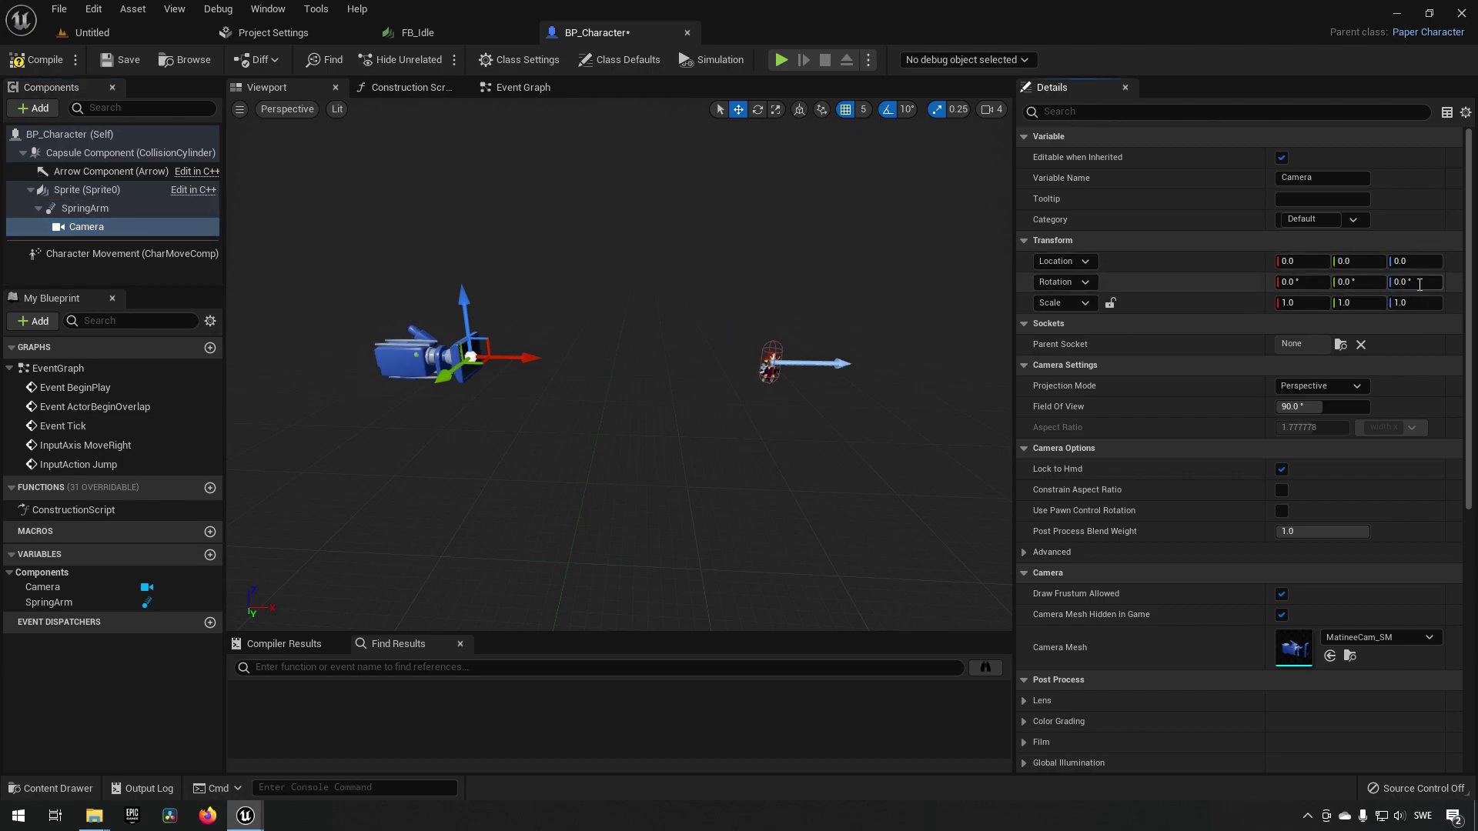
type("90")
key("Return")
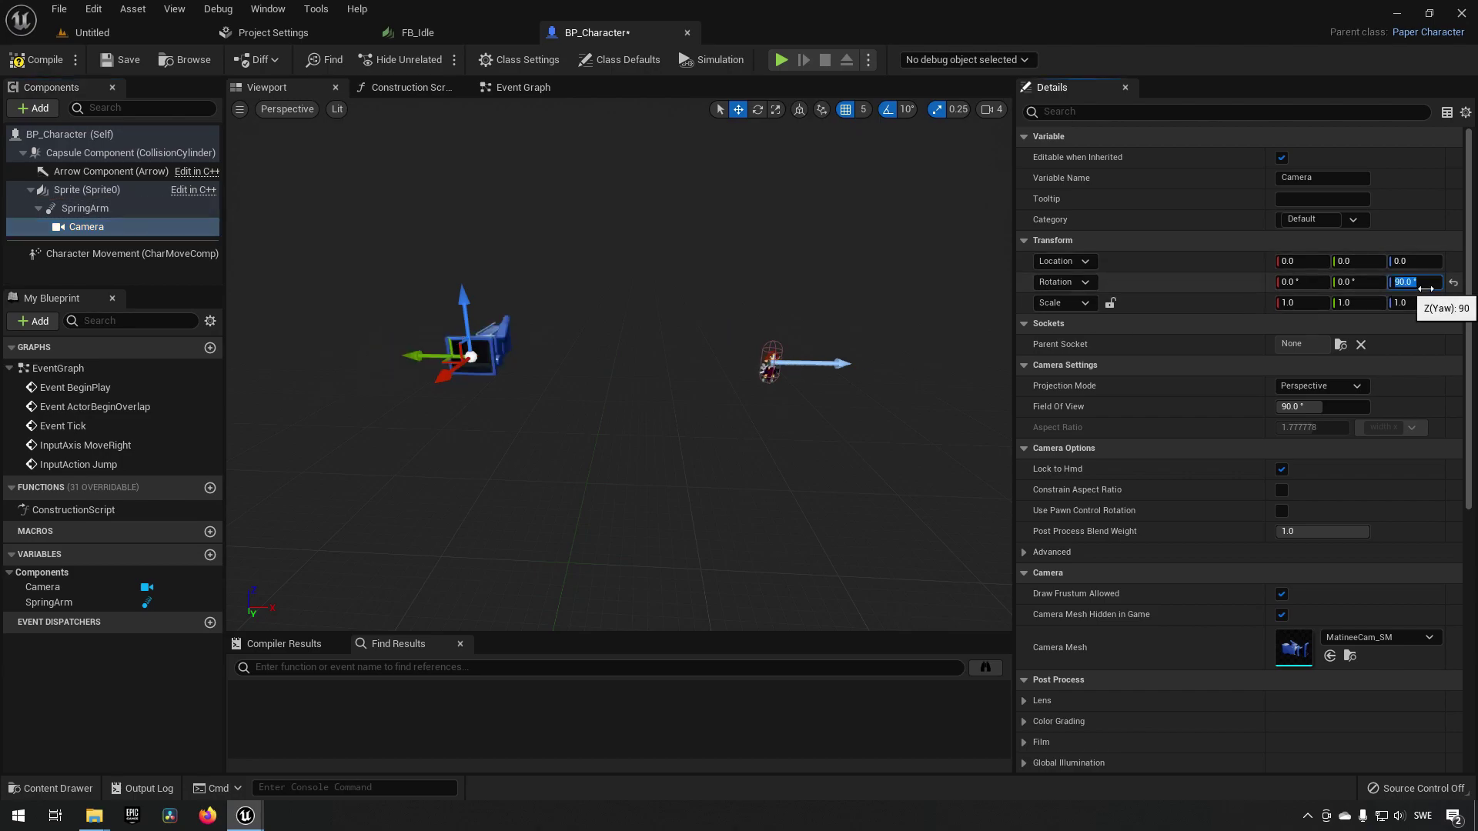
type("0")
key("Return")
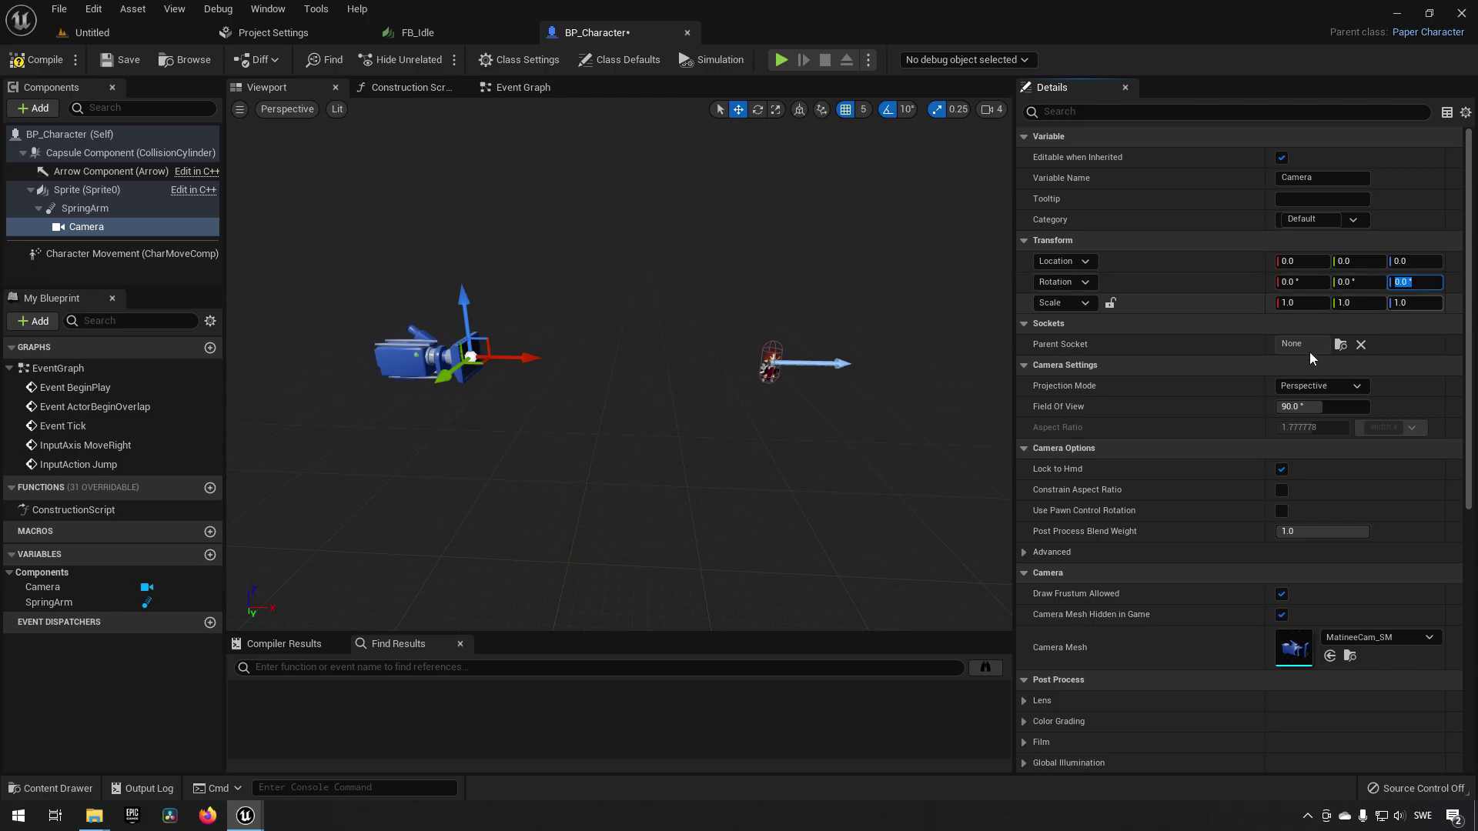
- Set the SpringArm's Z rotation to -90°
left_click(116, 207)
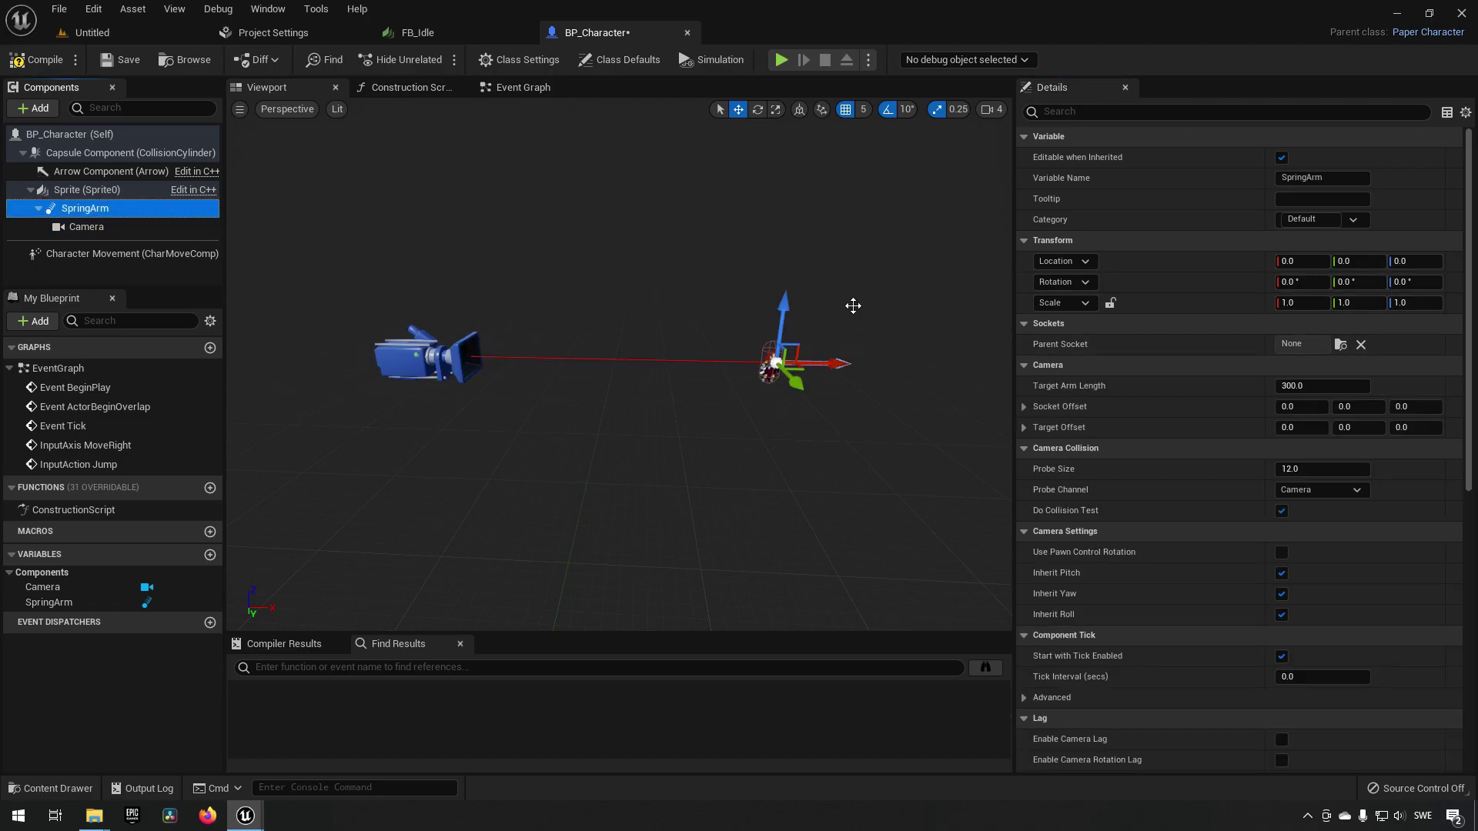
left_click(1426, 283)
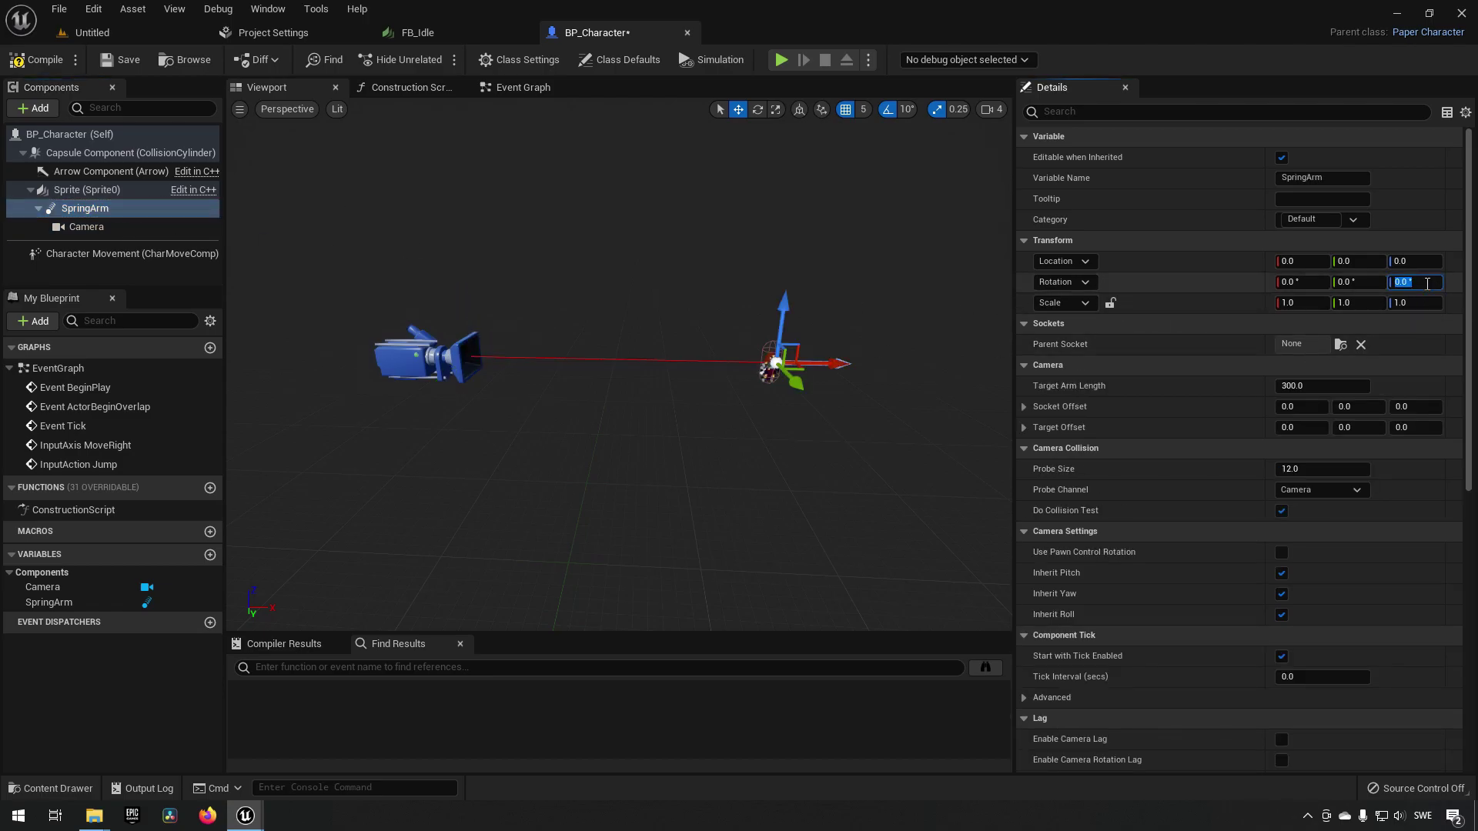
key("Return")
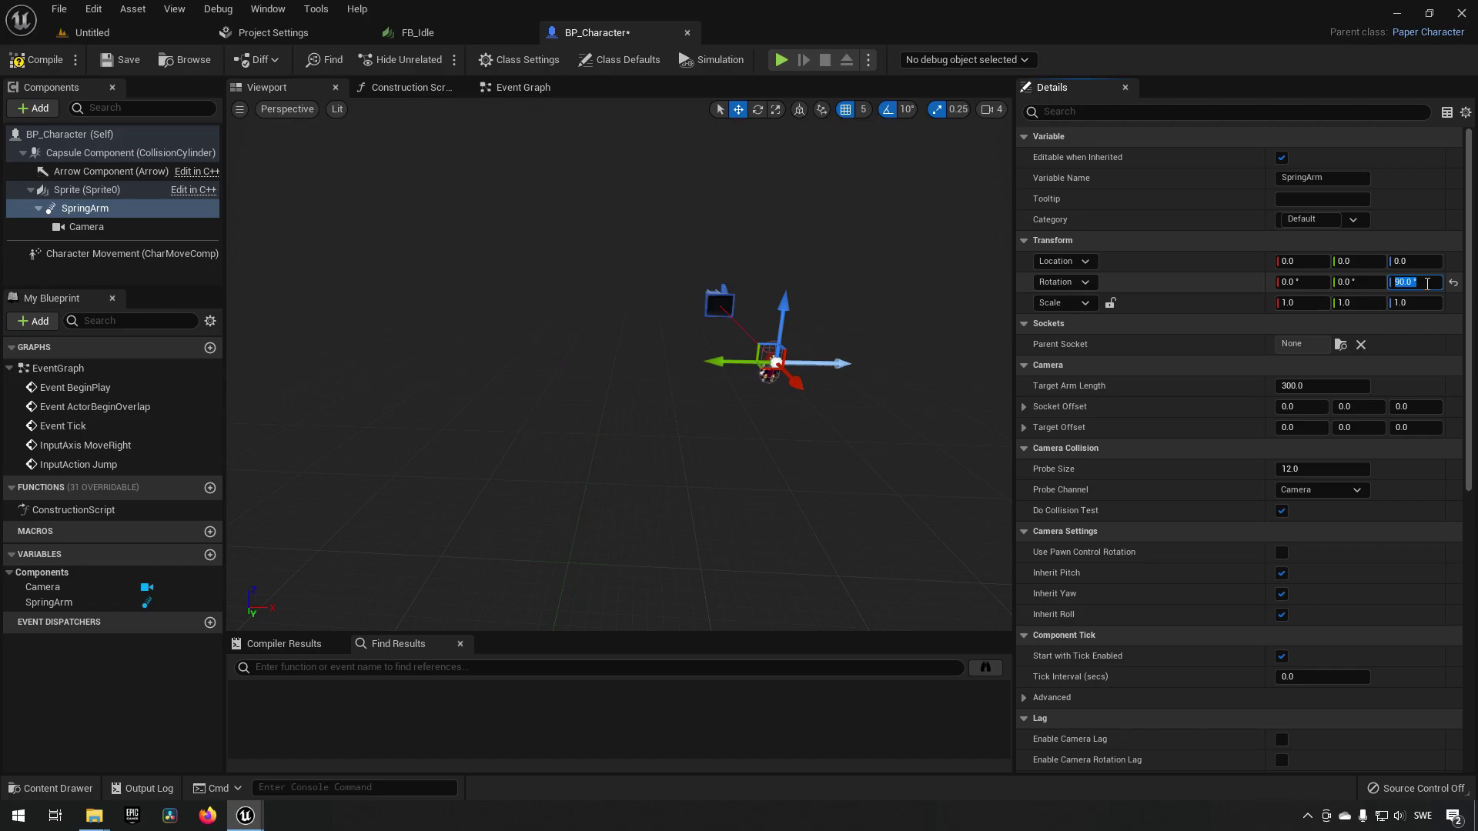
key("Return")
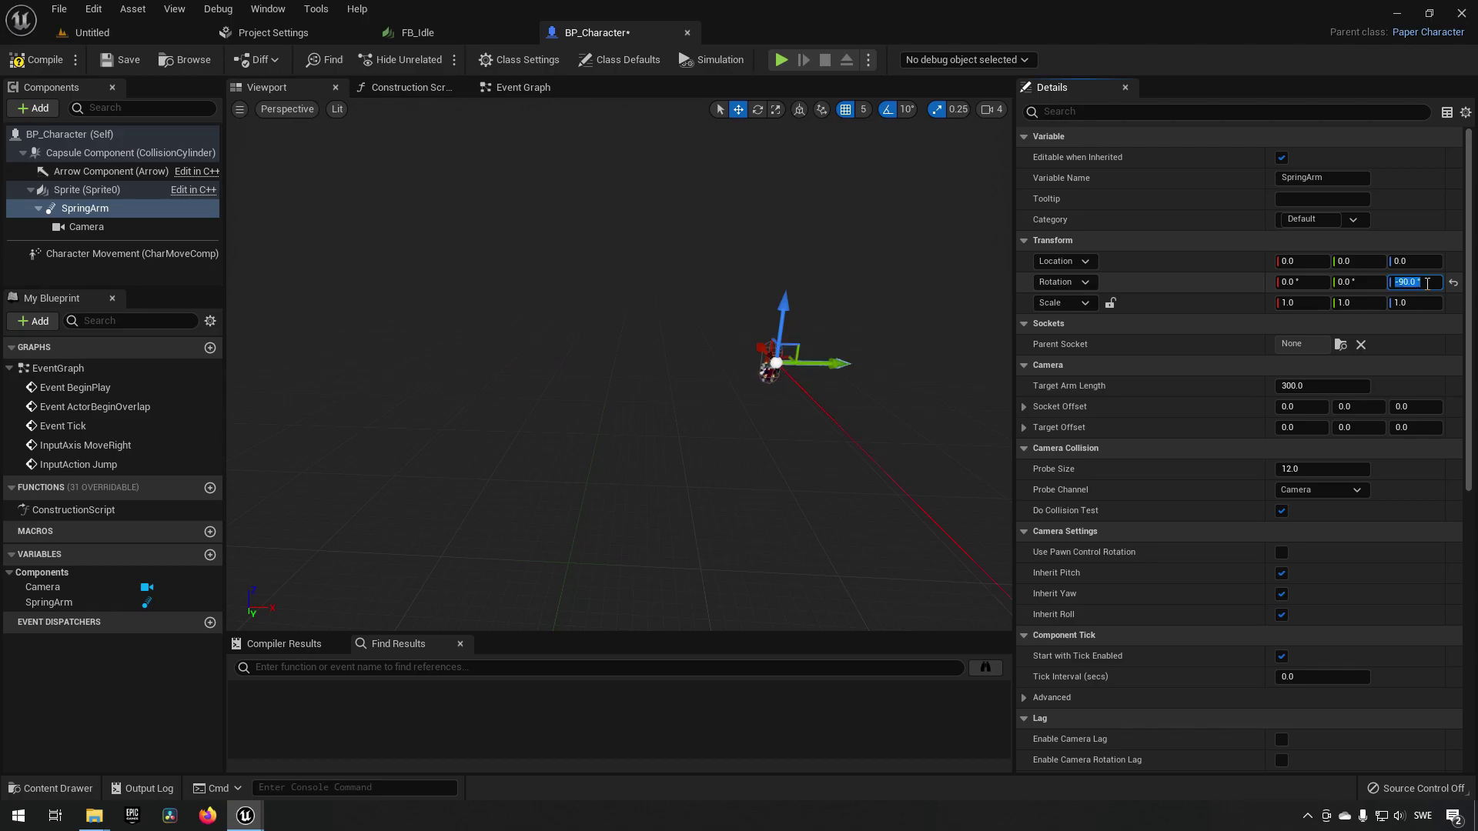
right_click_drag(772, 416, 722, 419)
- Compile BP_Character and start a play test of the level
left_click_drag(723, 428, 741, 428)
left_click(36, 59)
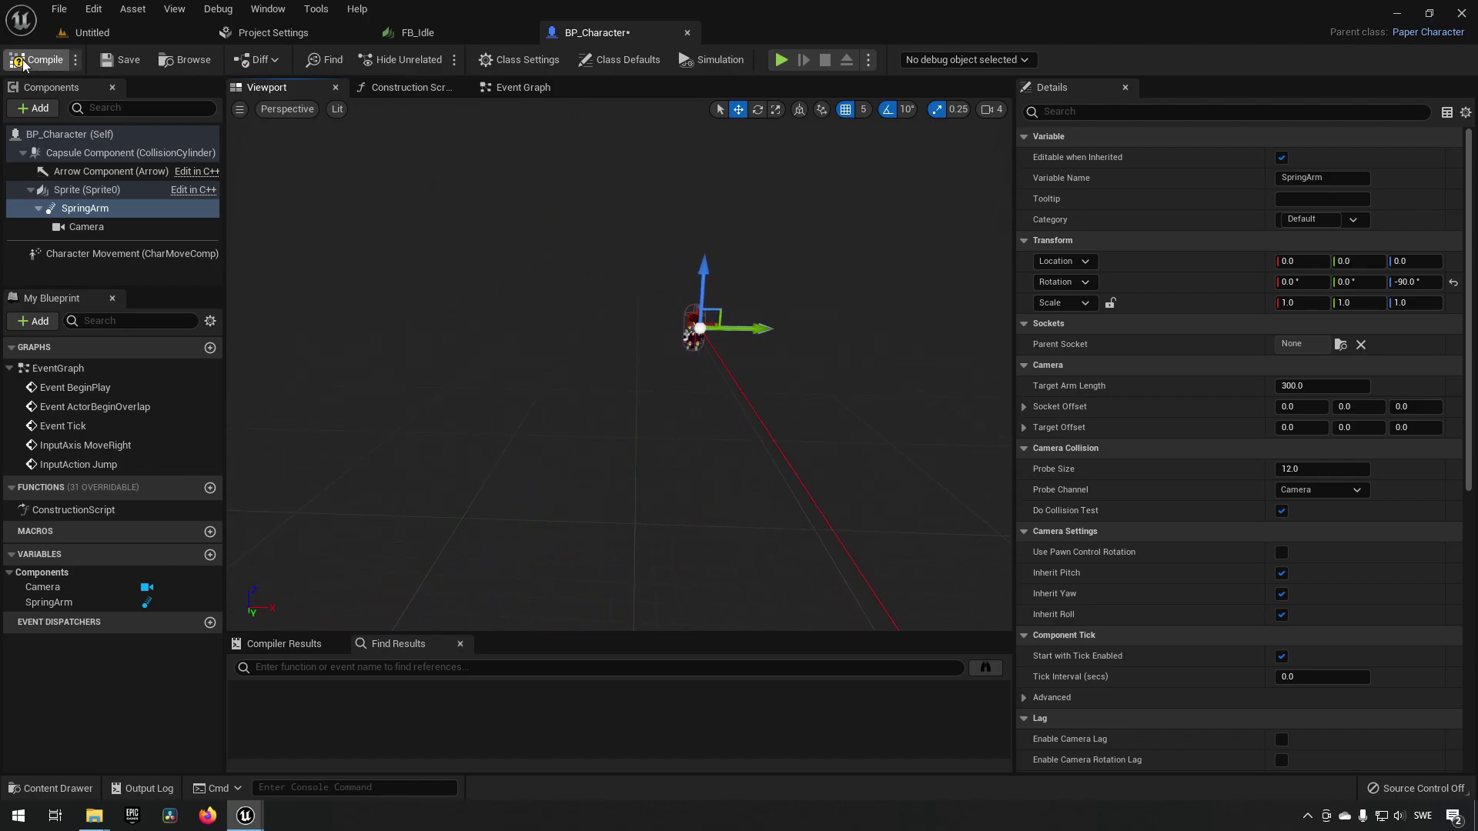
left_click(150, 37)
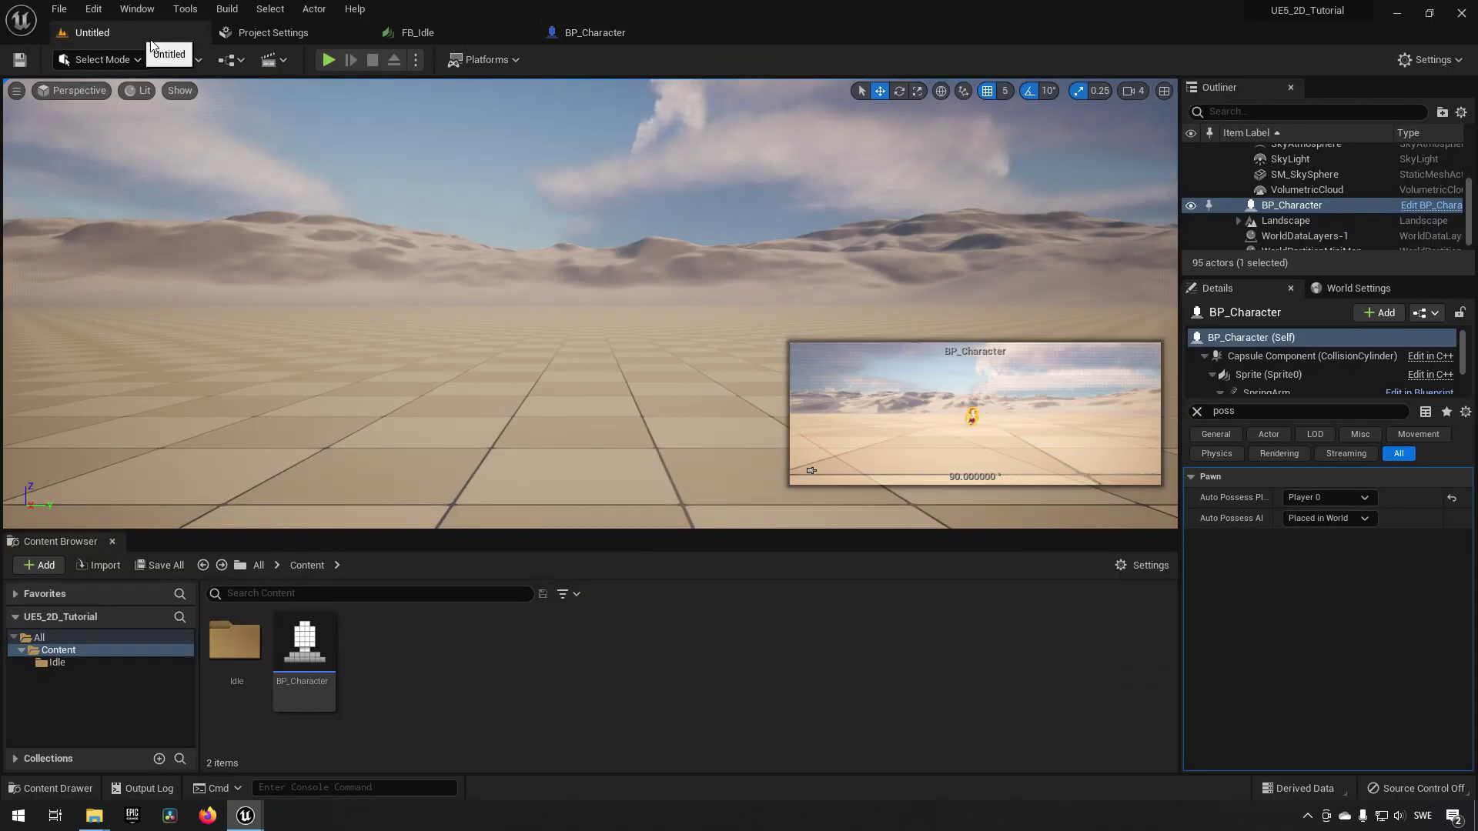
left_click(327, 59)
- Move the character back and forth with A and D, then stop play
key("d")
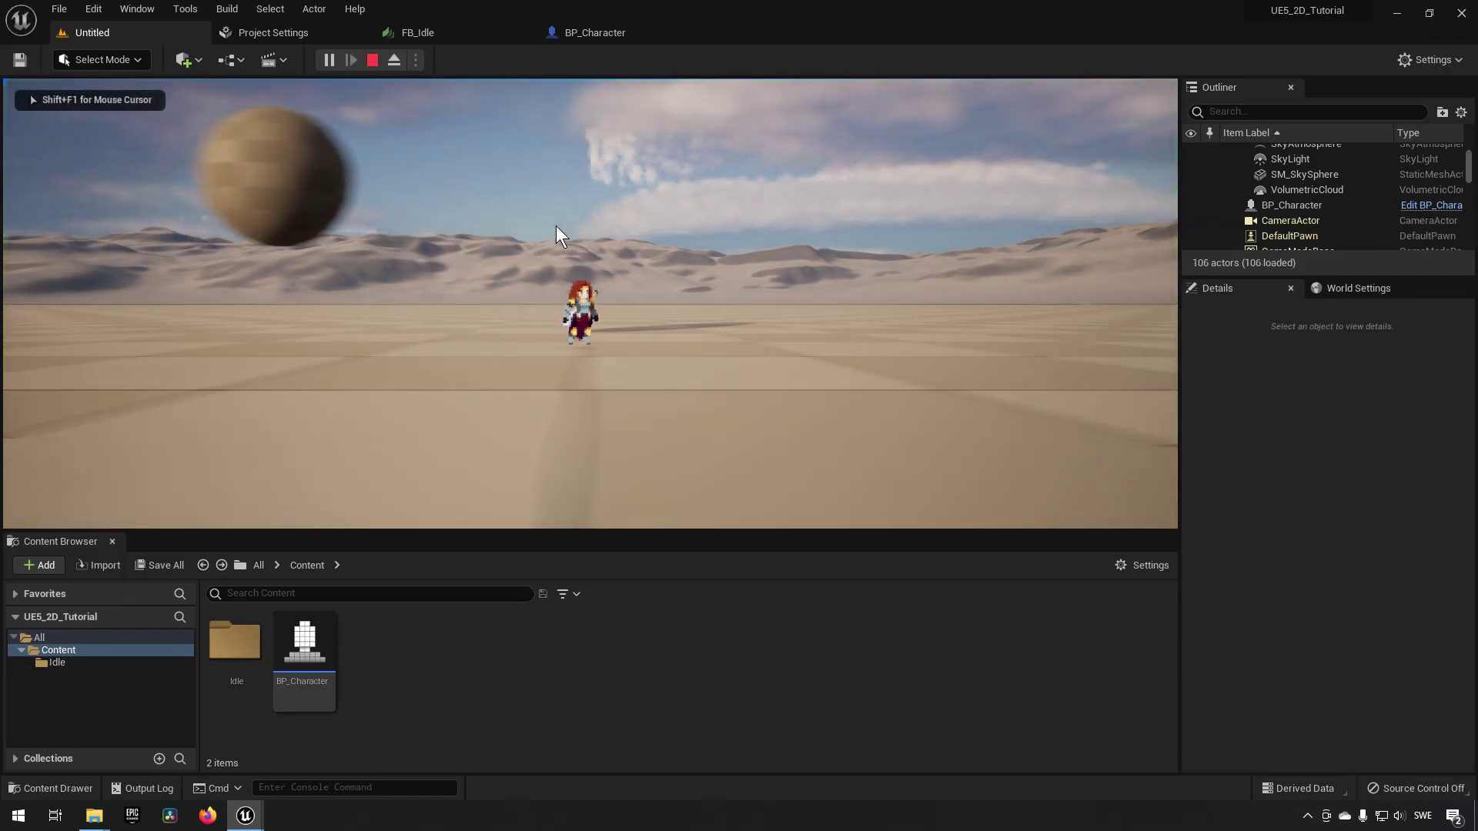
key("a")
key("d")
key("d")
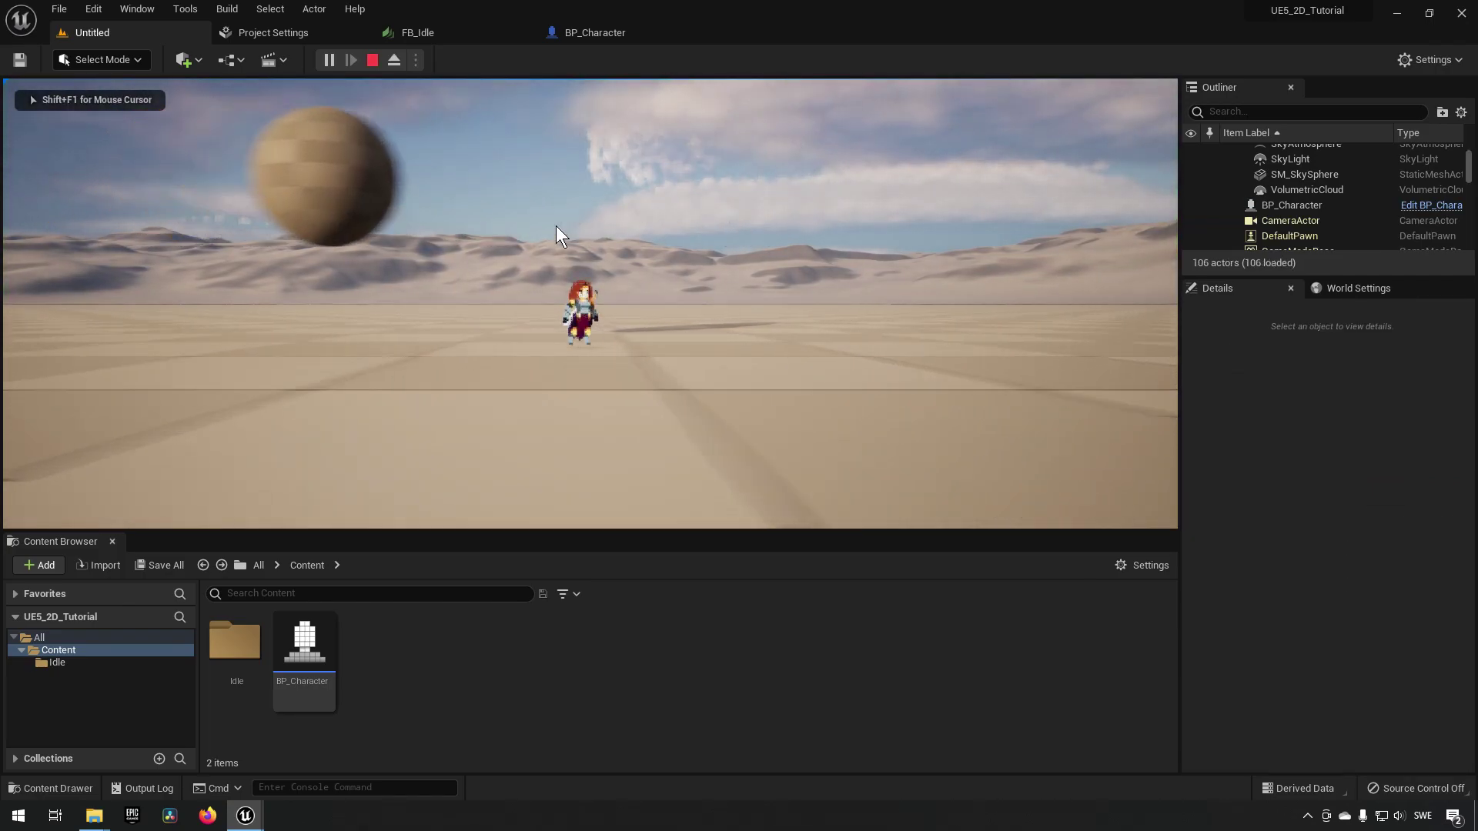
key("a")
key("d")
key("a")
key("d")
key("a")
key("d")
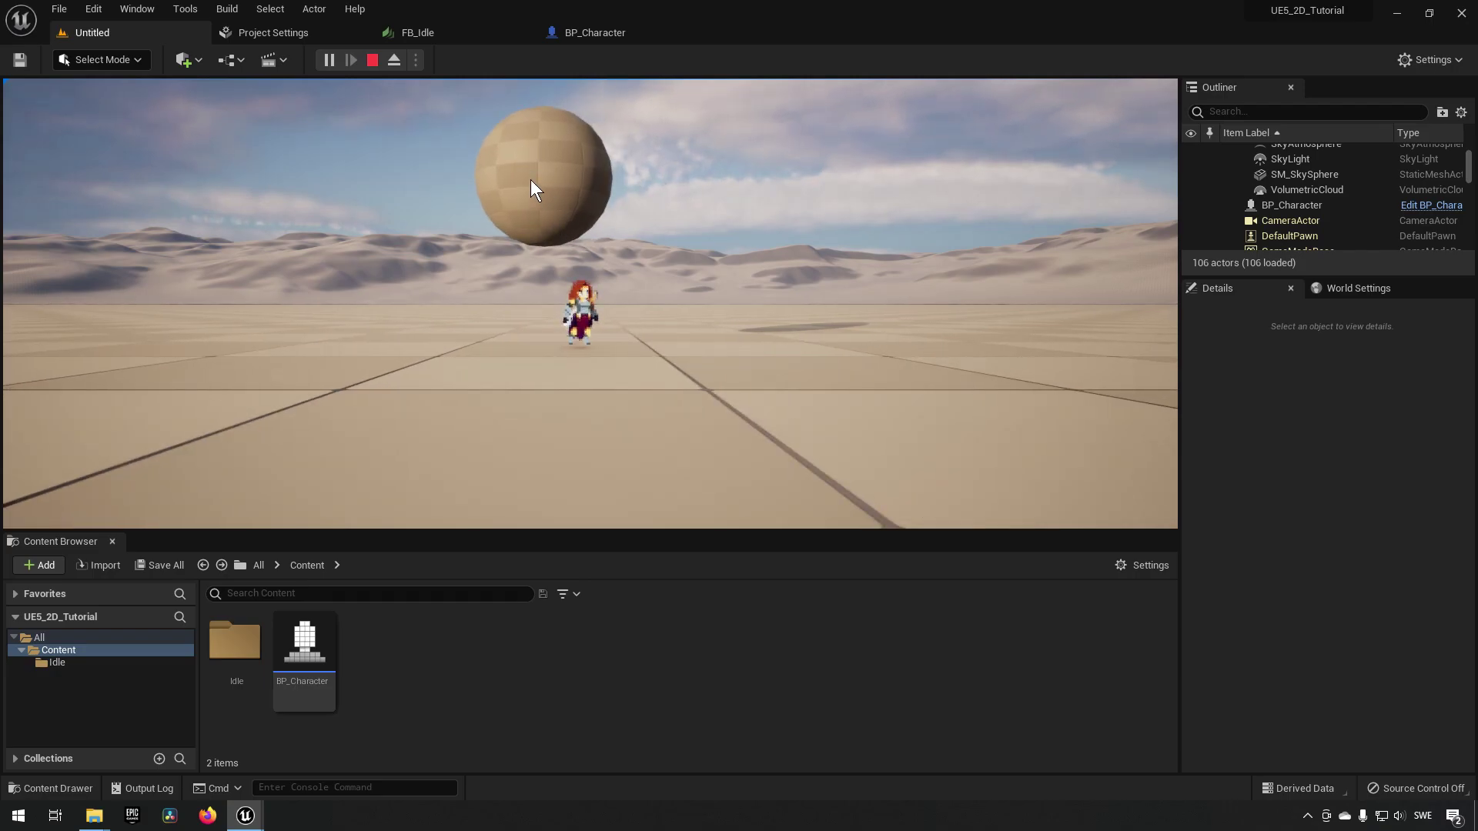
key("shift+F1")
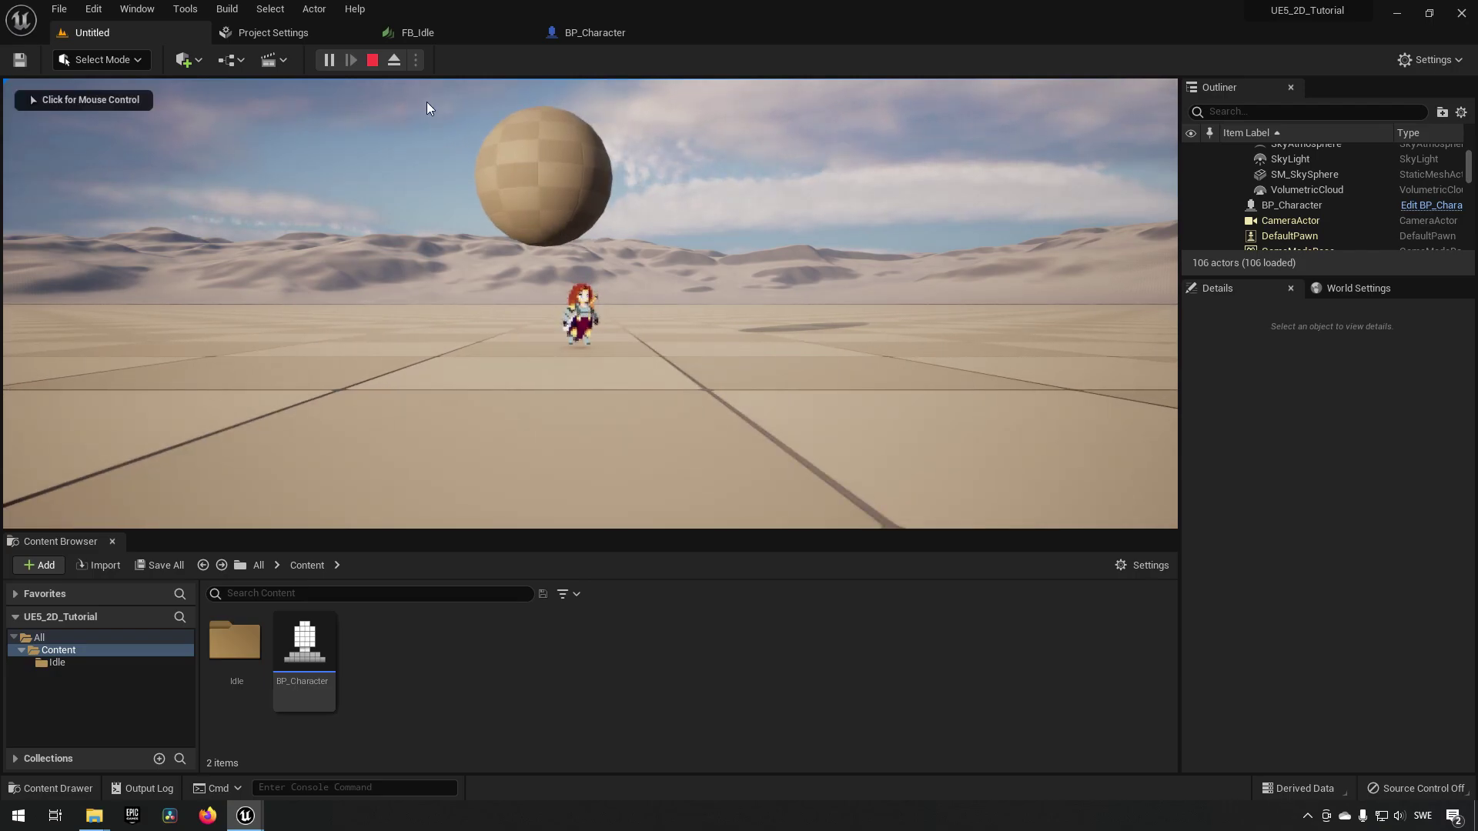
left_click(372, 60)
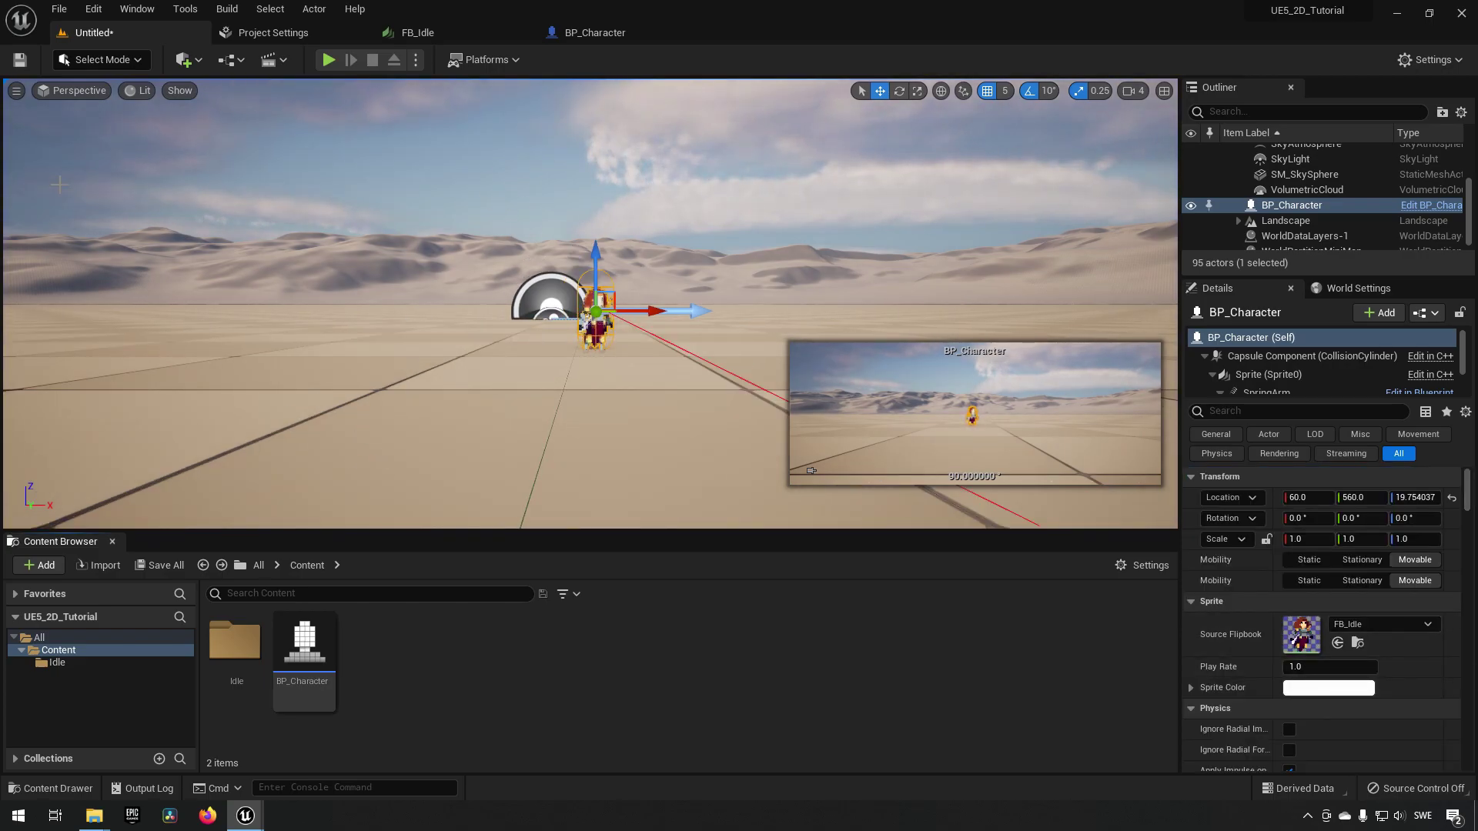
- Create a GameMode-based Blueprint class named BP_GameMode in Content
left_click(265, 32)
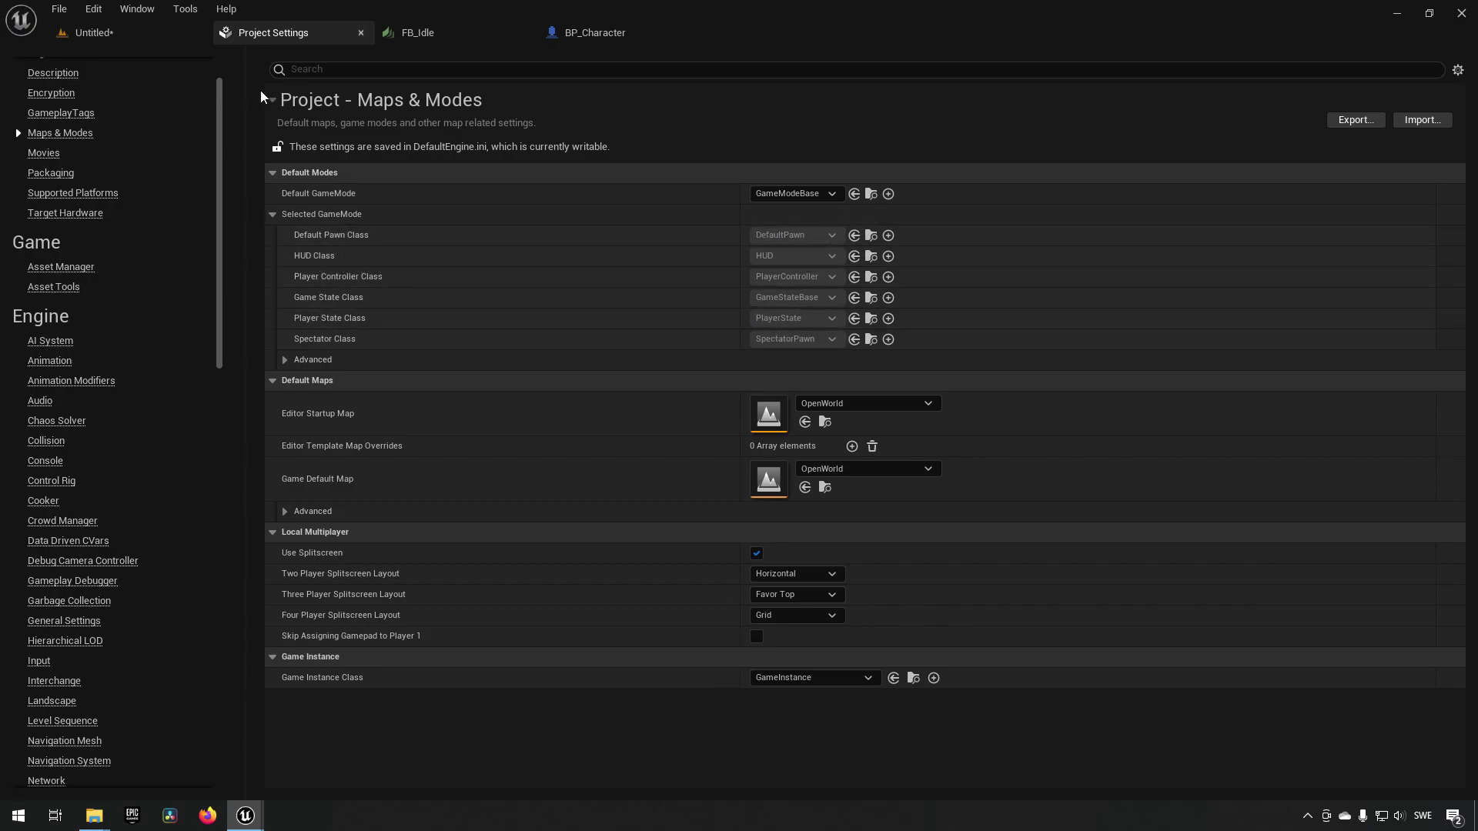
left_click(104, 31)
right_click(452, 660)
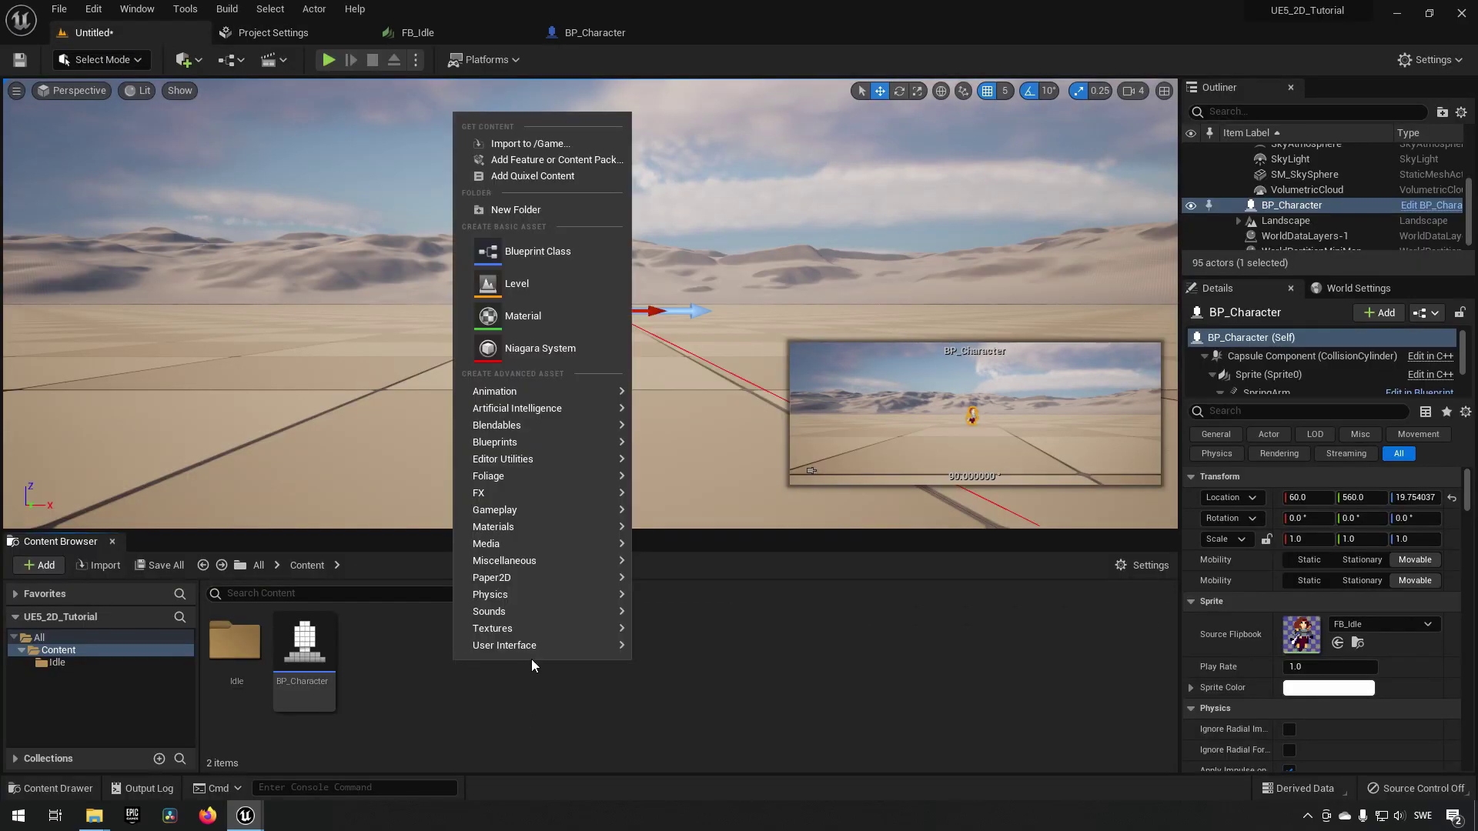
left_click(543, 255)
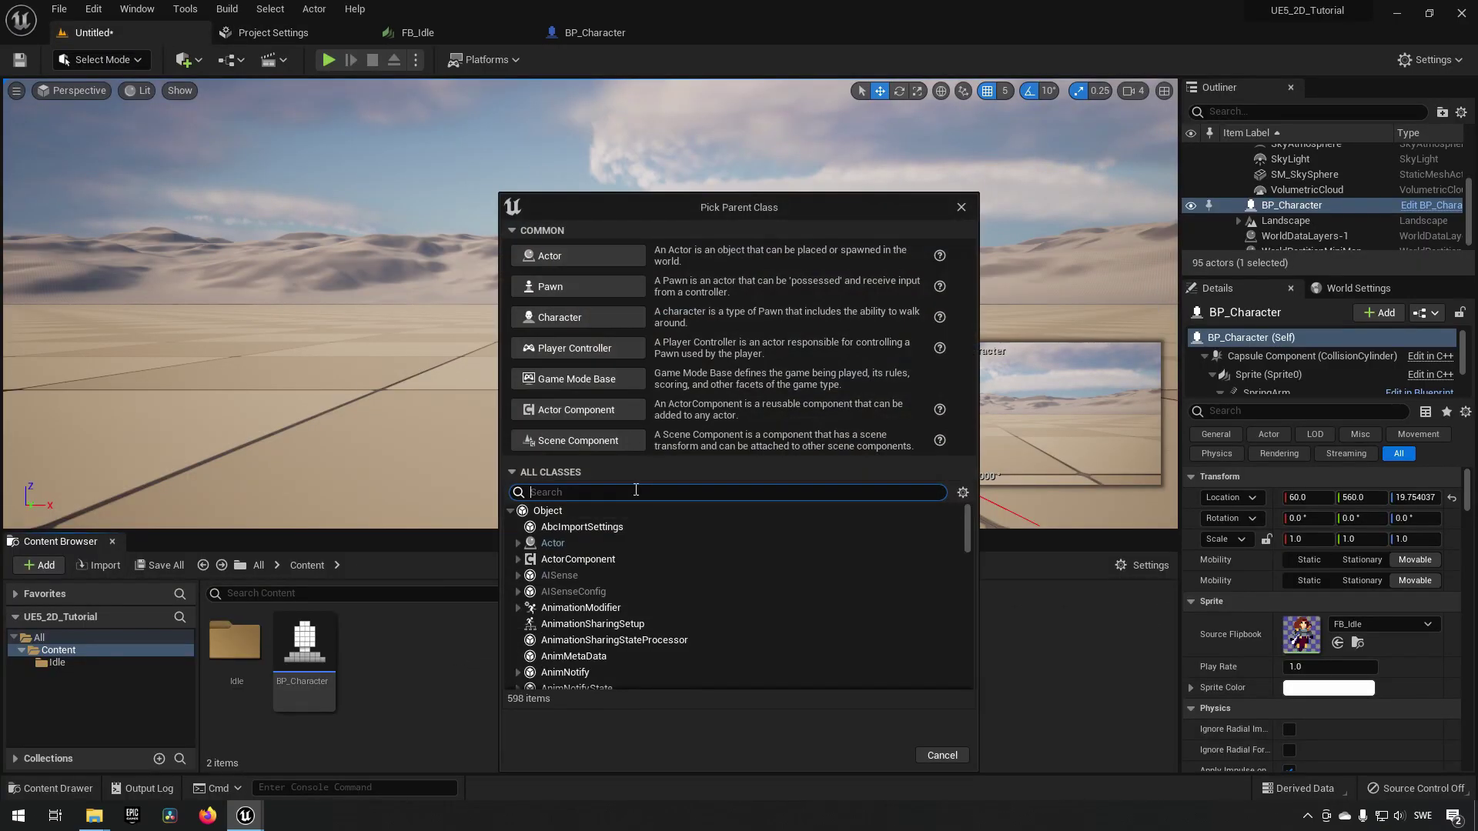
type("game mode")
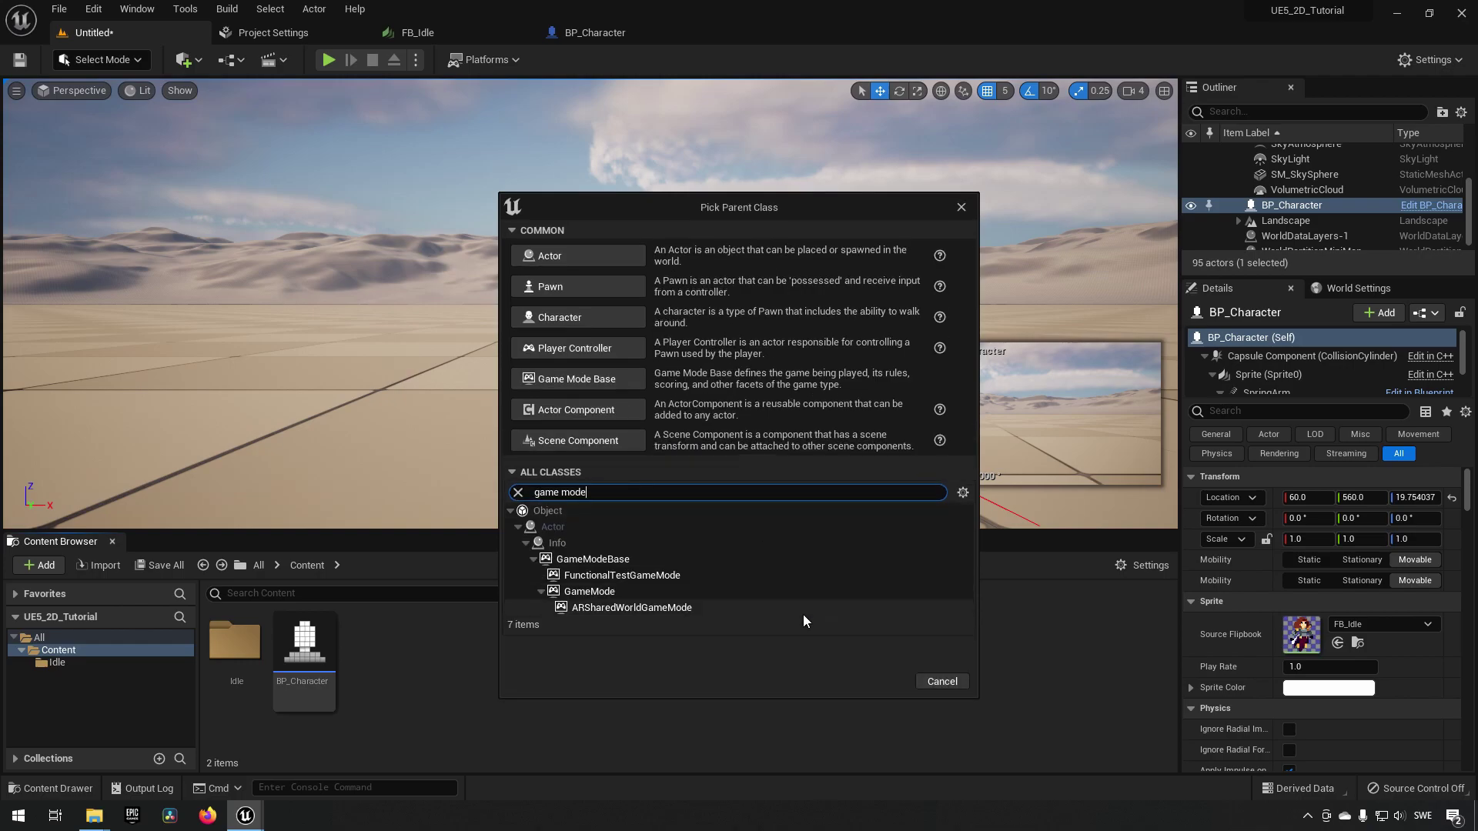
left_click(892, 591)
left_click(880, 681)
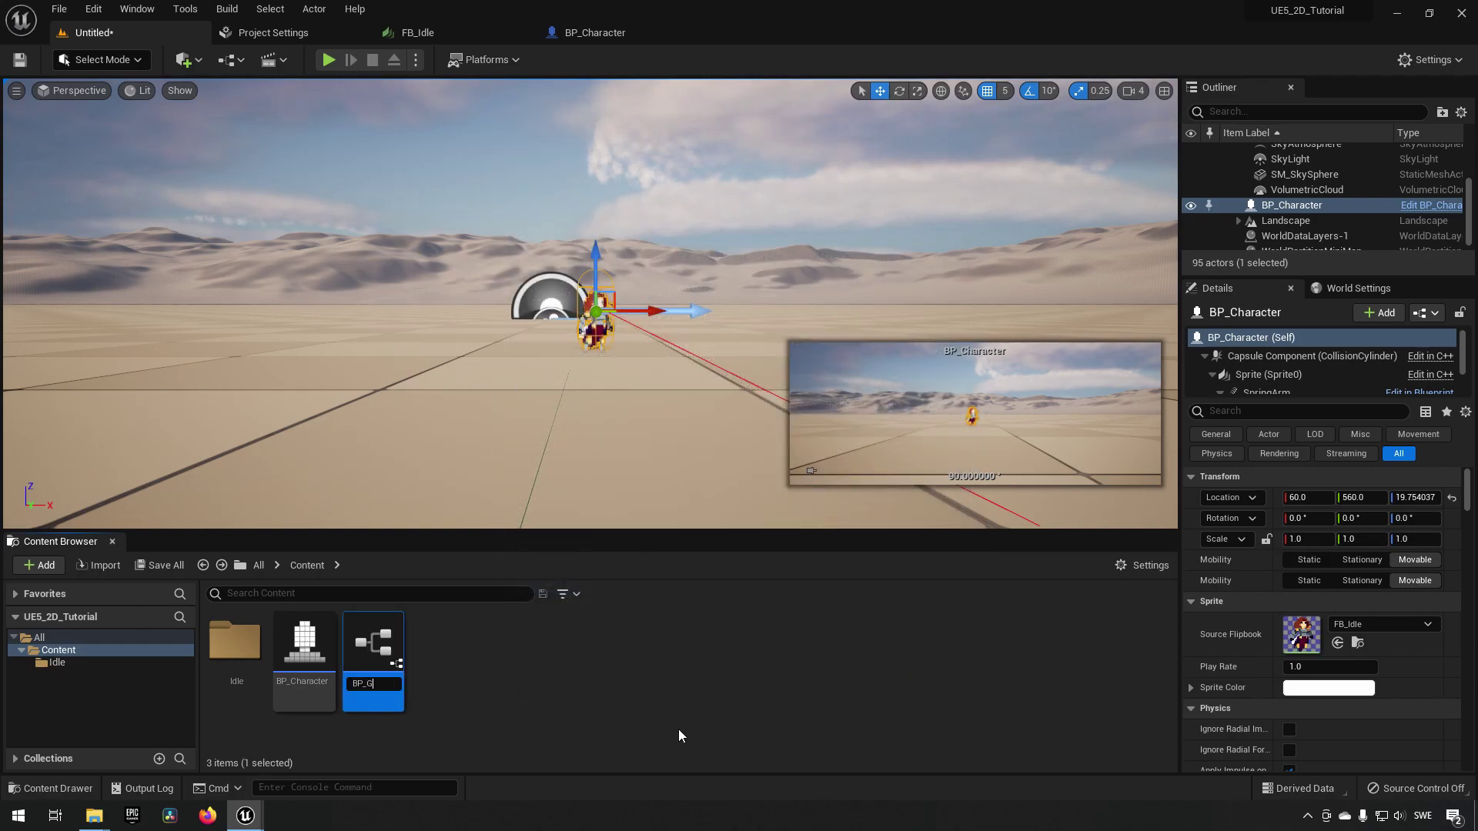
type("BP_GameMode")
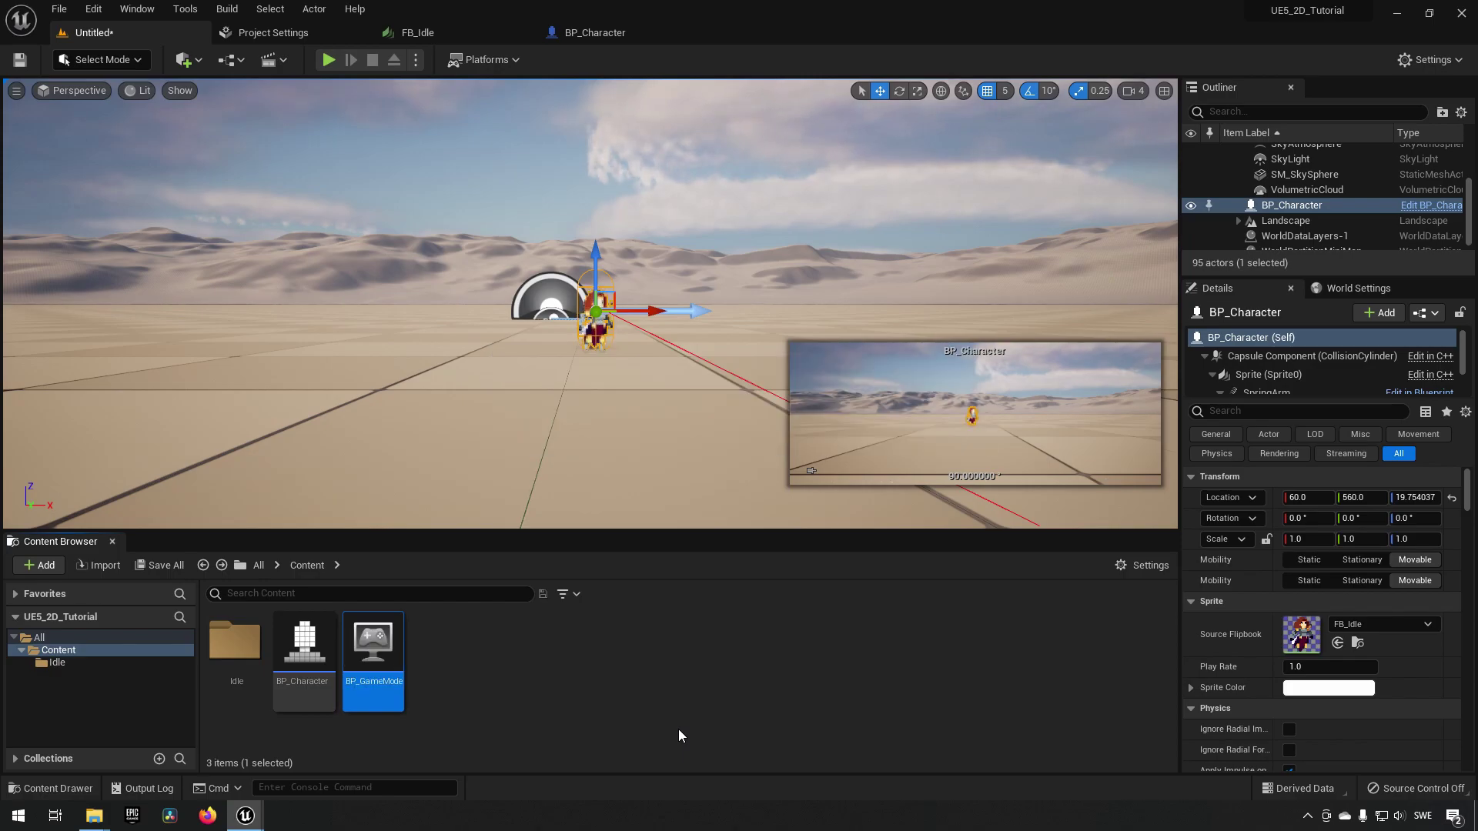
left_click(472, 691)
- Set the level's GameMode Override to BP_GameMode in World Settings
left_click(1350, 291)
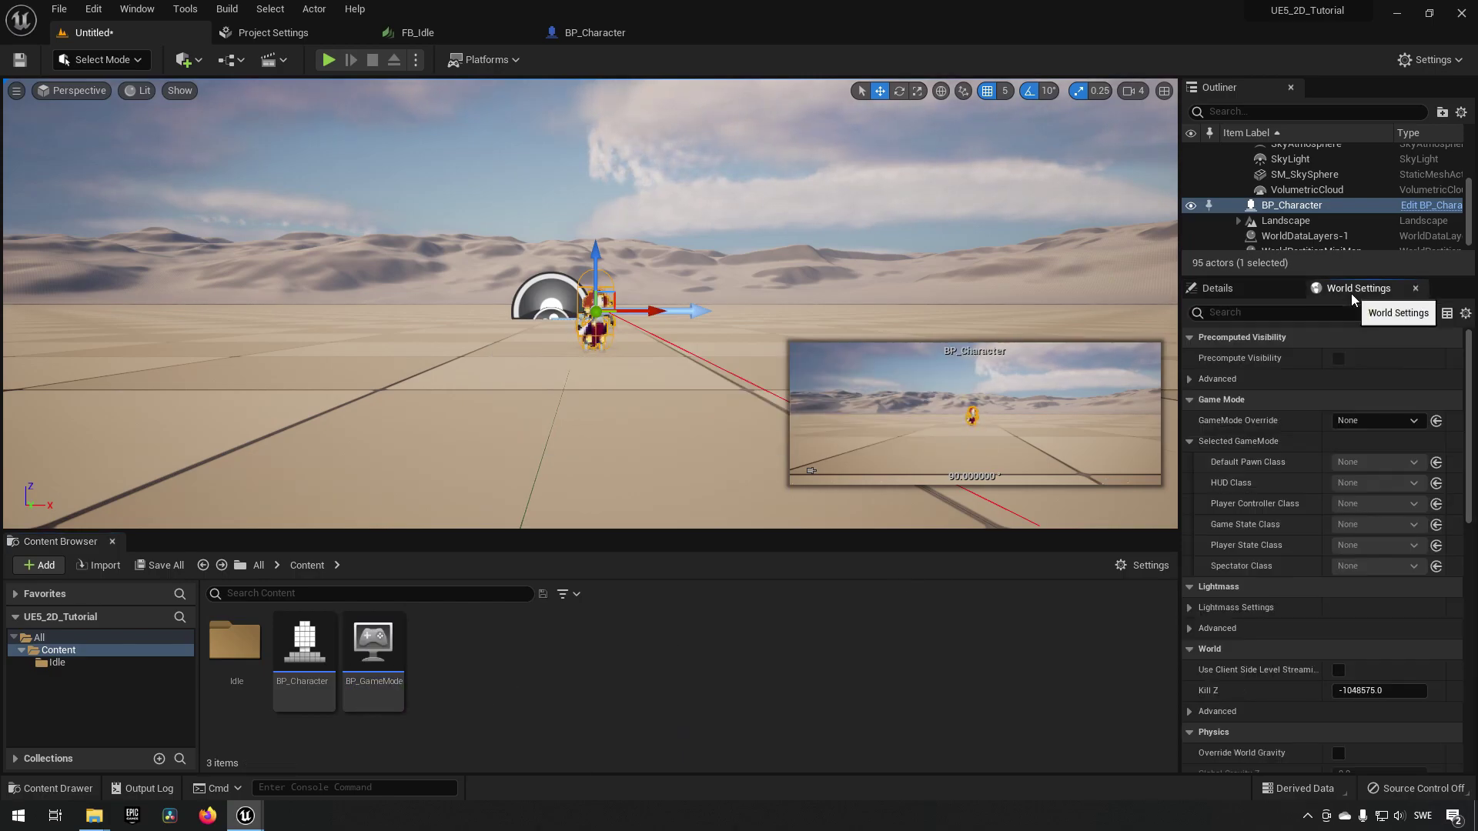
left_click(1376, 420)
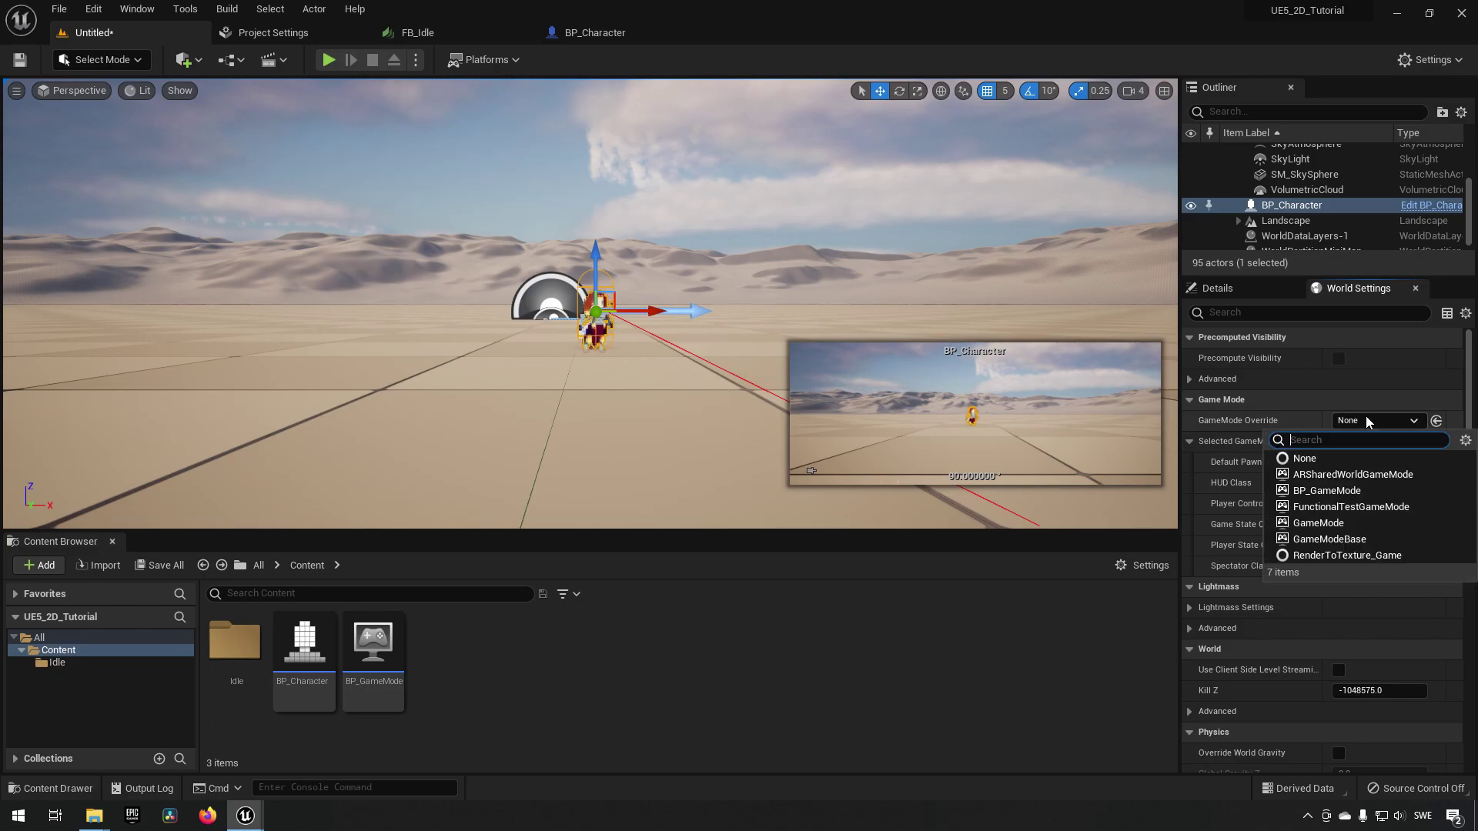
left_click(1359, 490)
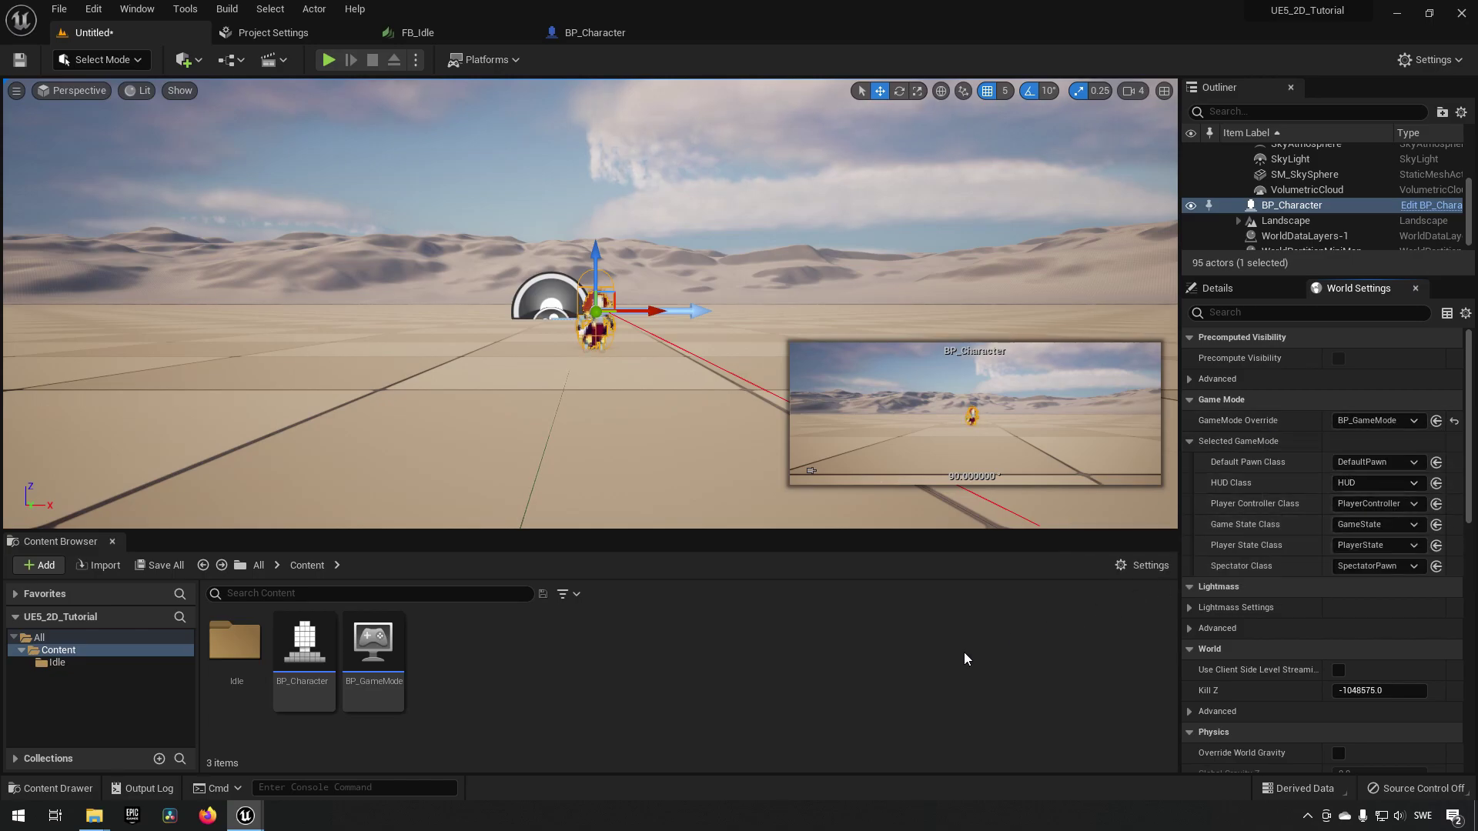
- Set BP_GameMode's Default Pawn Class to BP_Character, then compile and save it
double_click(376, 660)
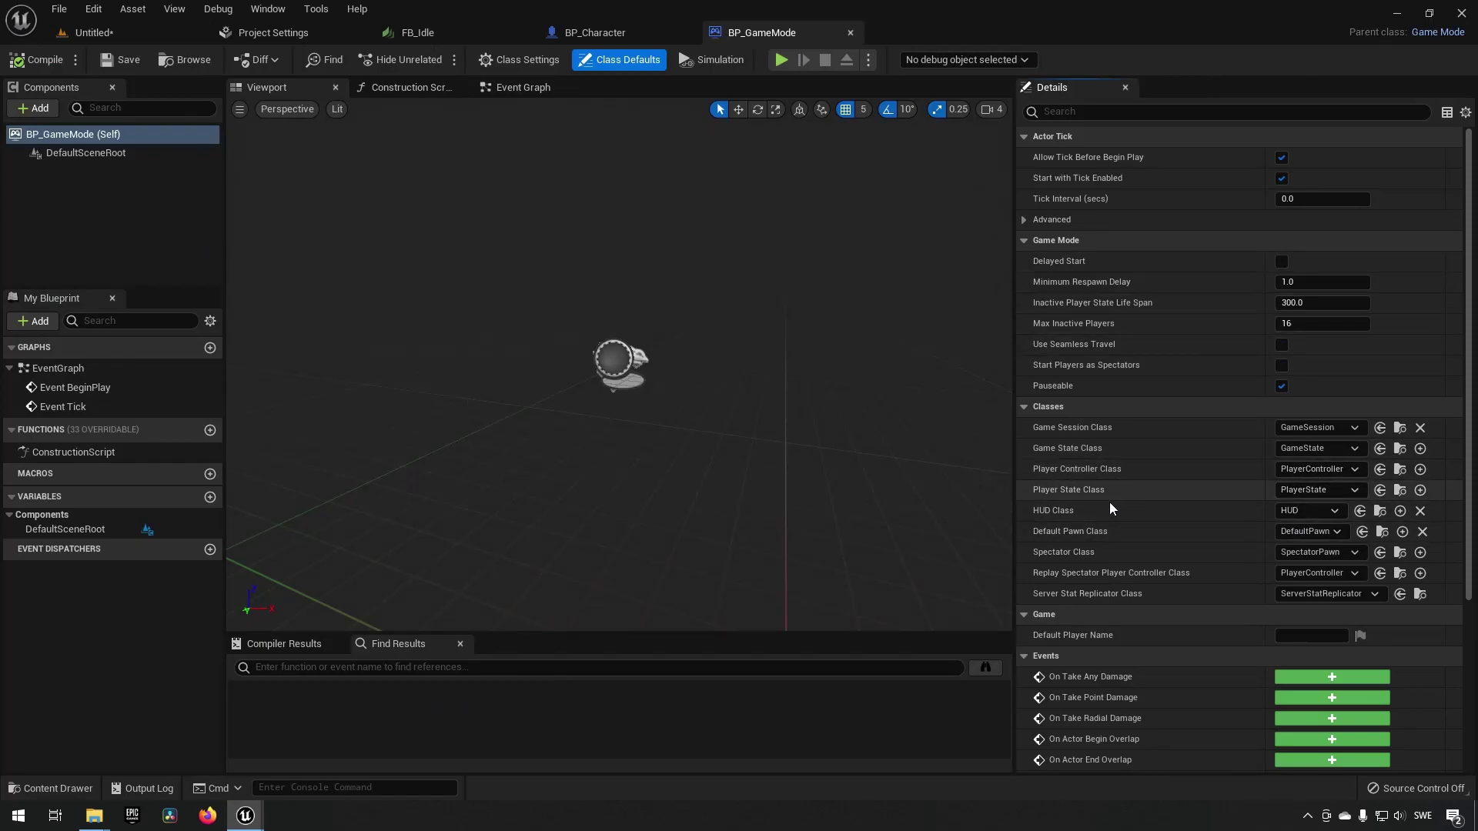
left_click(1308, 531)
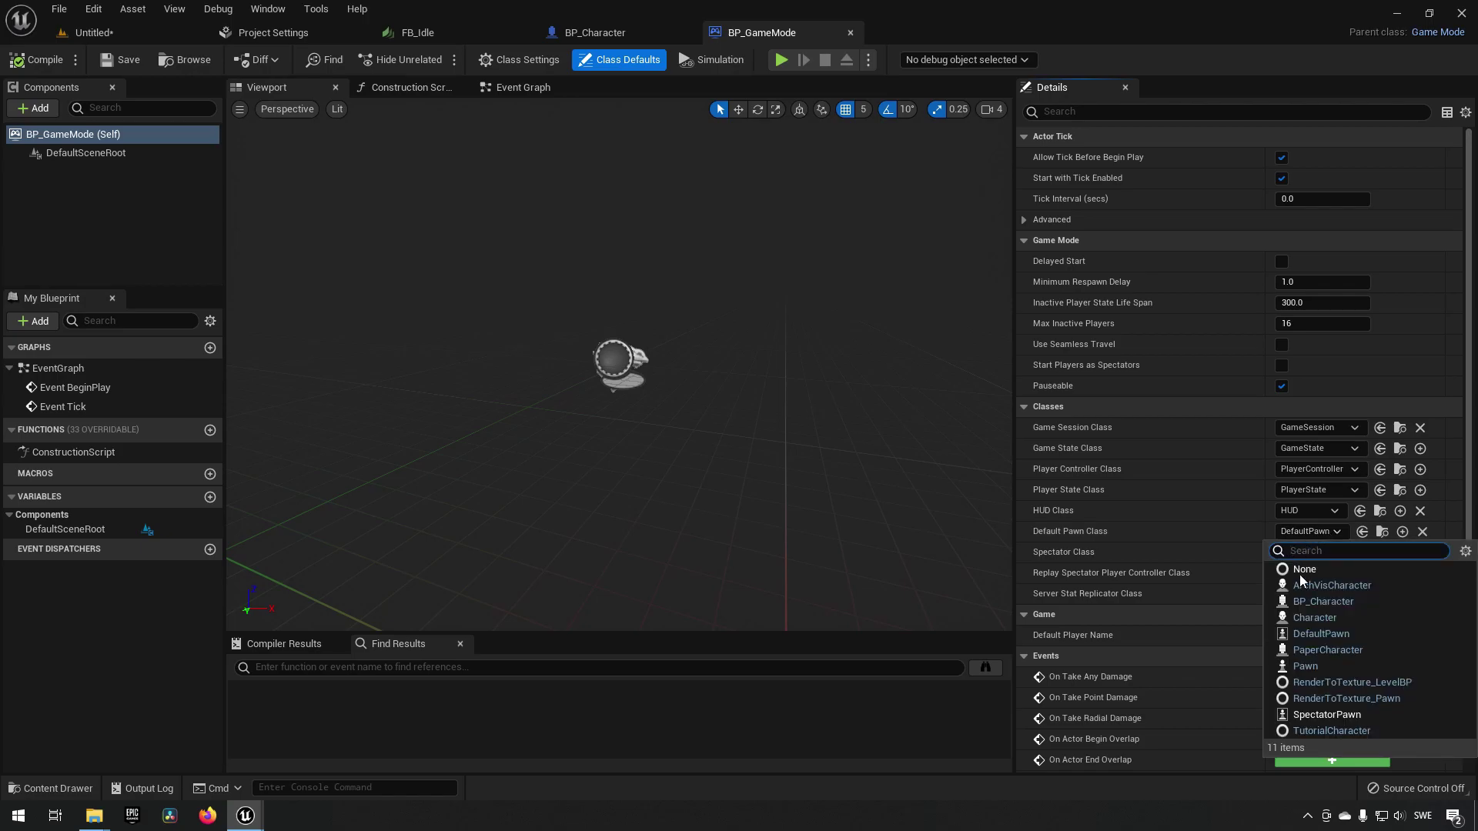
left_click(1300, 601)
left_click(36, 60)
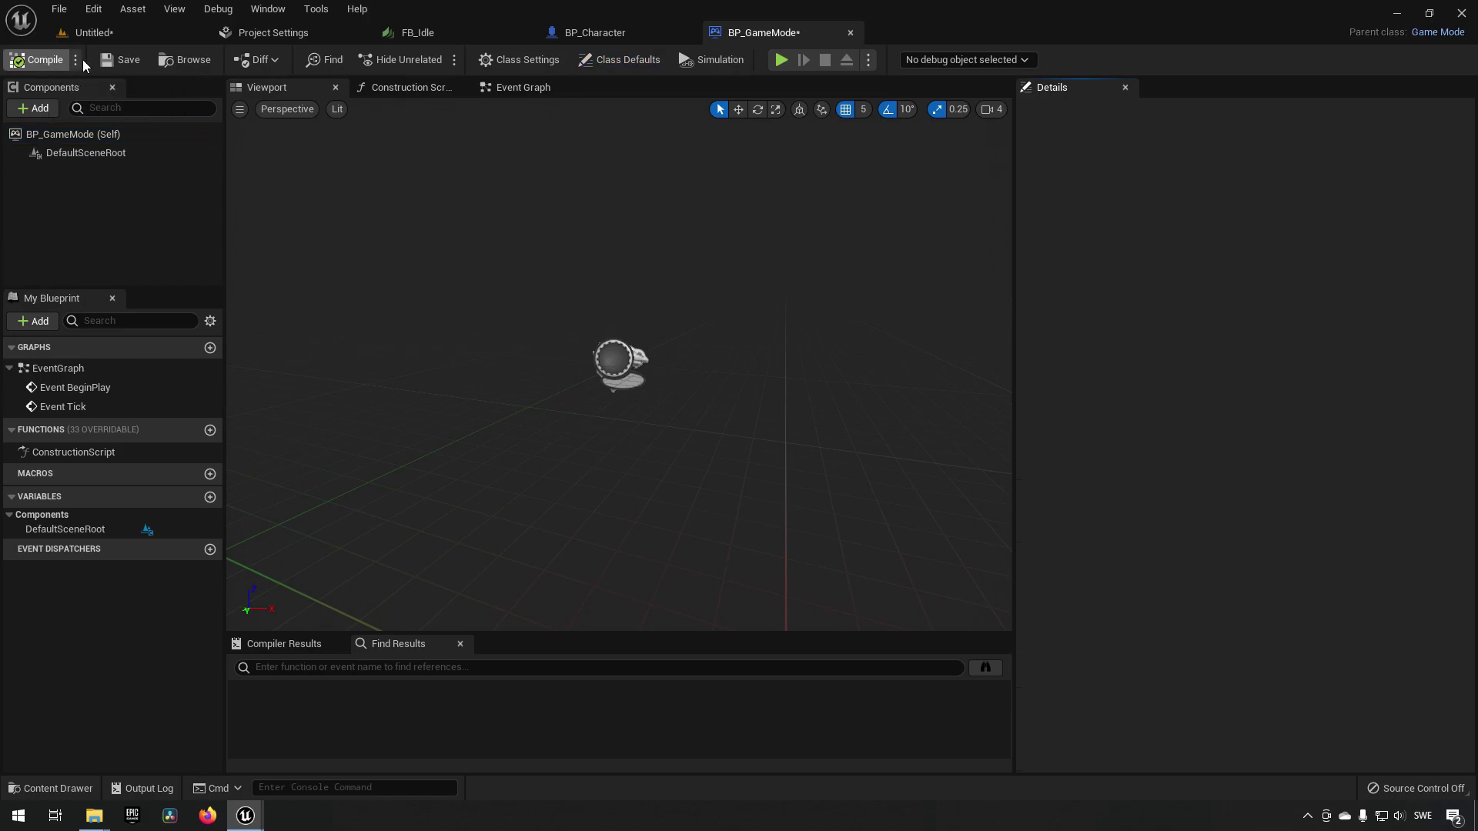
left_click(122, 59)
left_click(137, 36)
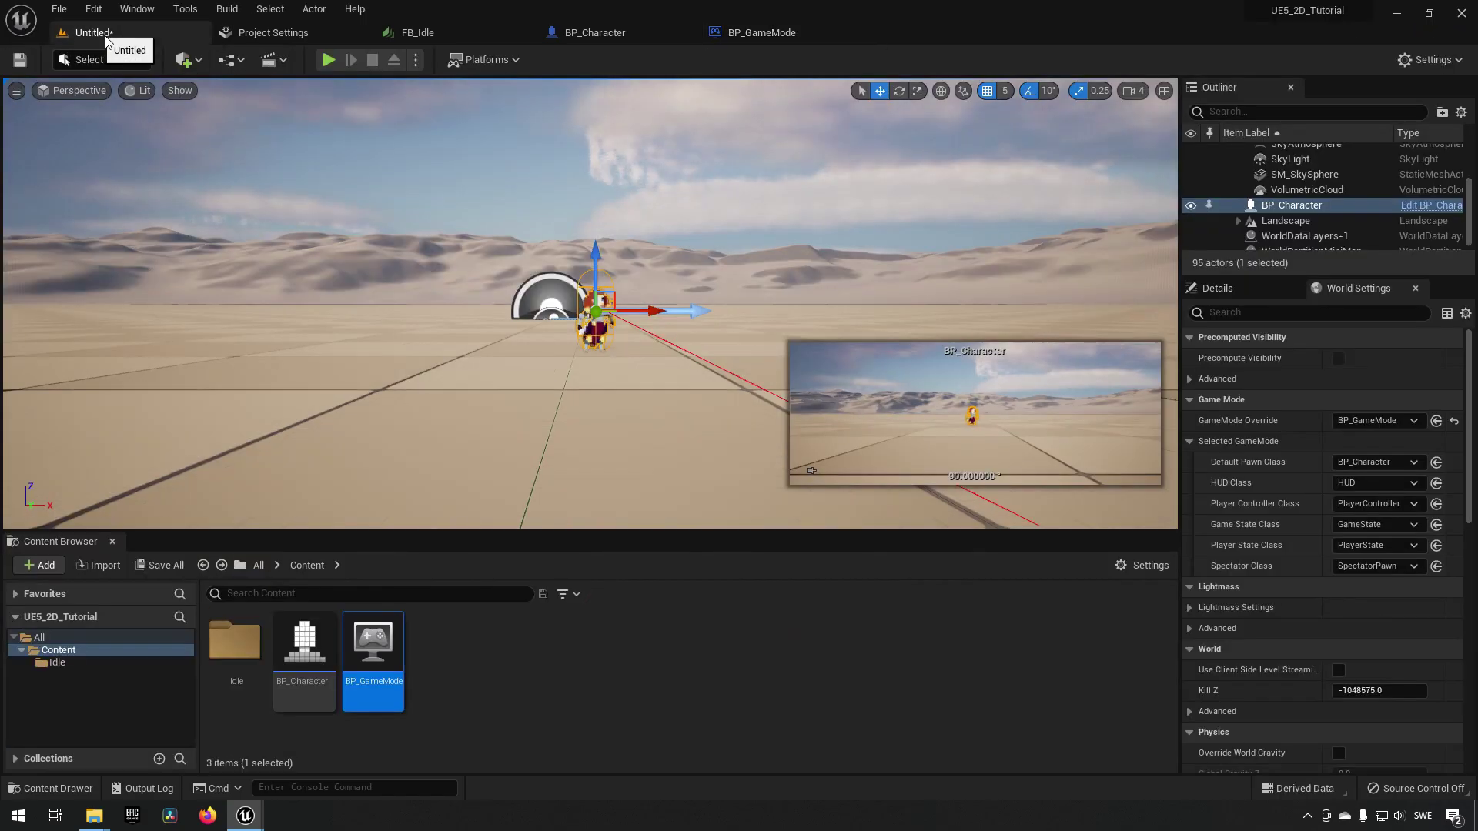
- Play-test the level with the new game mode, then stop the session
left_click(328, 59)
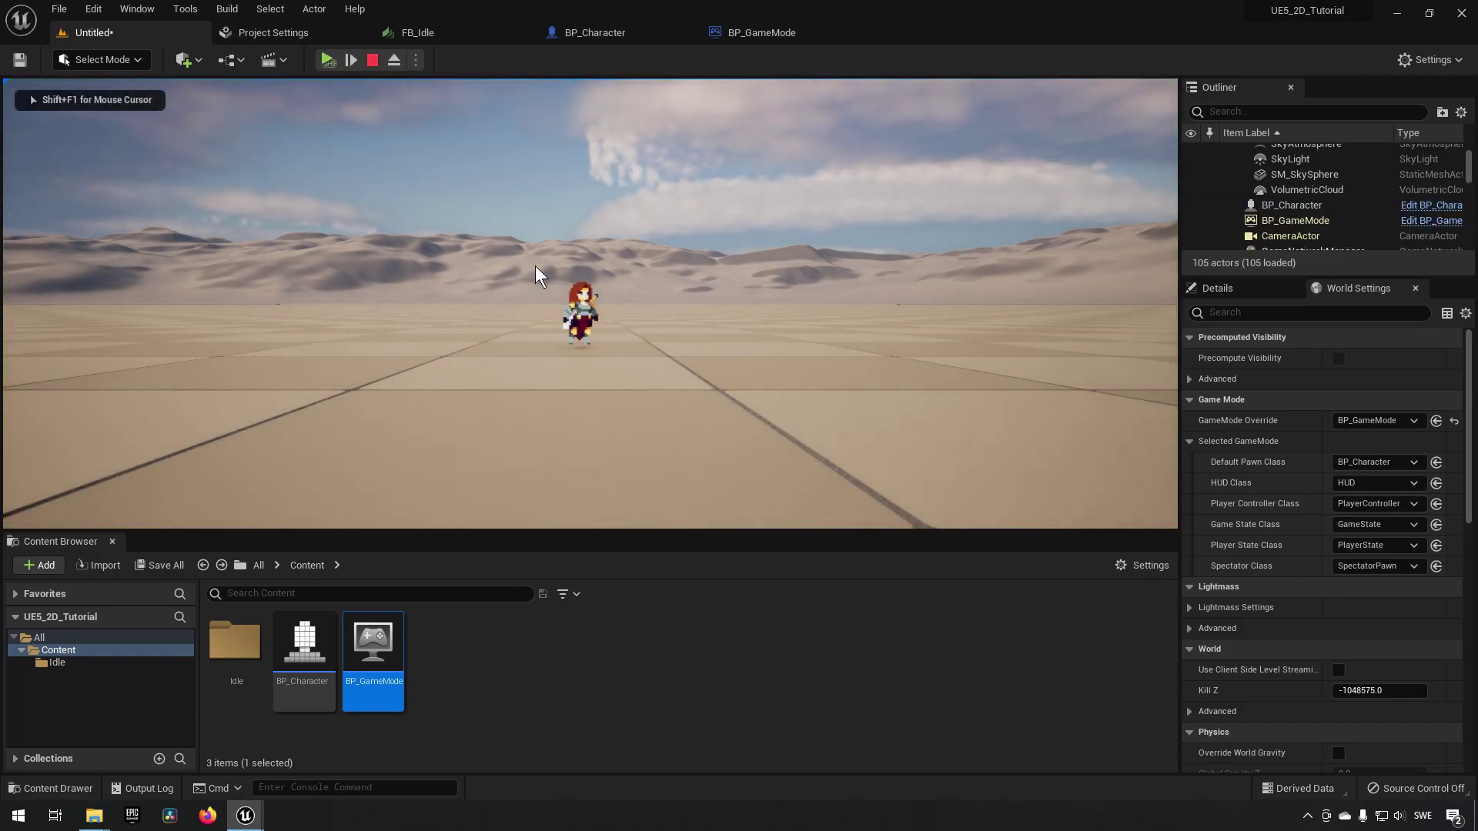
key("Escape")
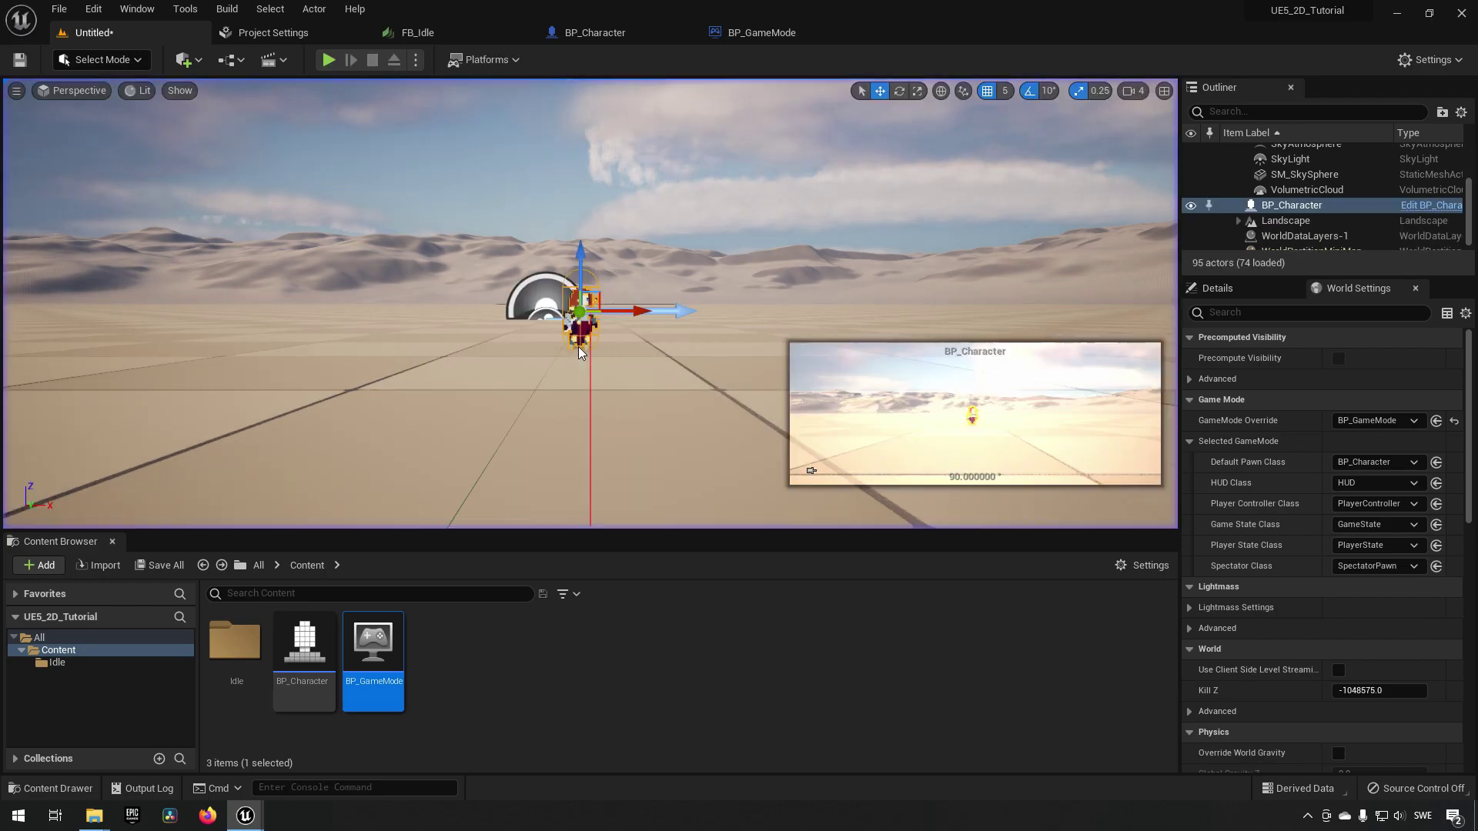
left_click(735, 660)
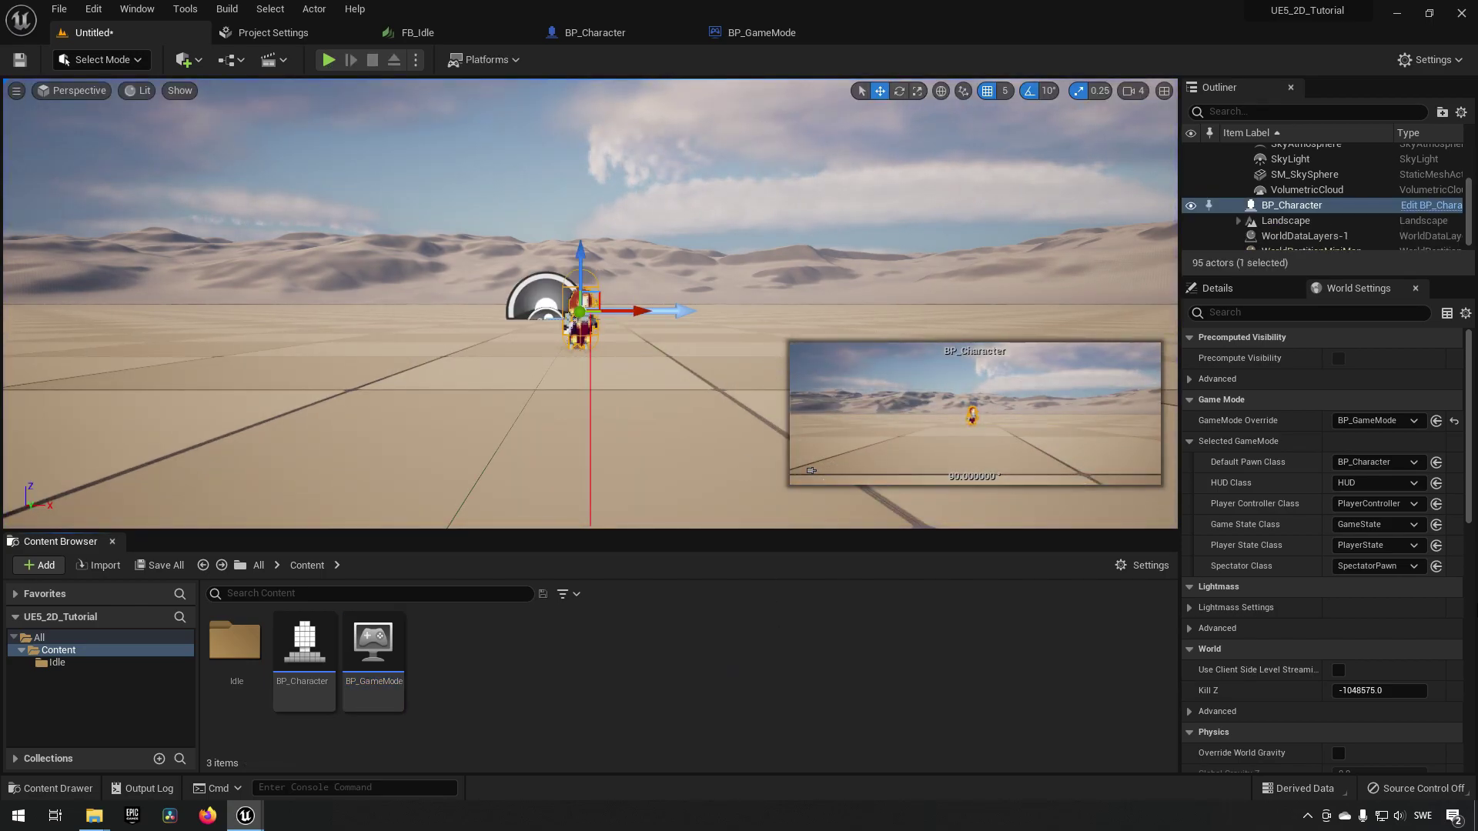
key("a")
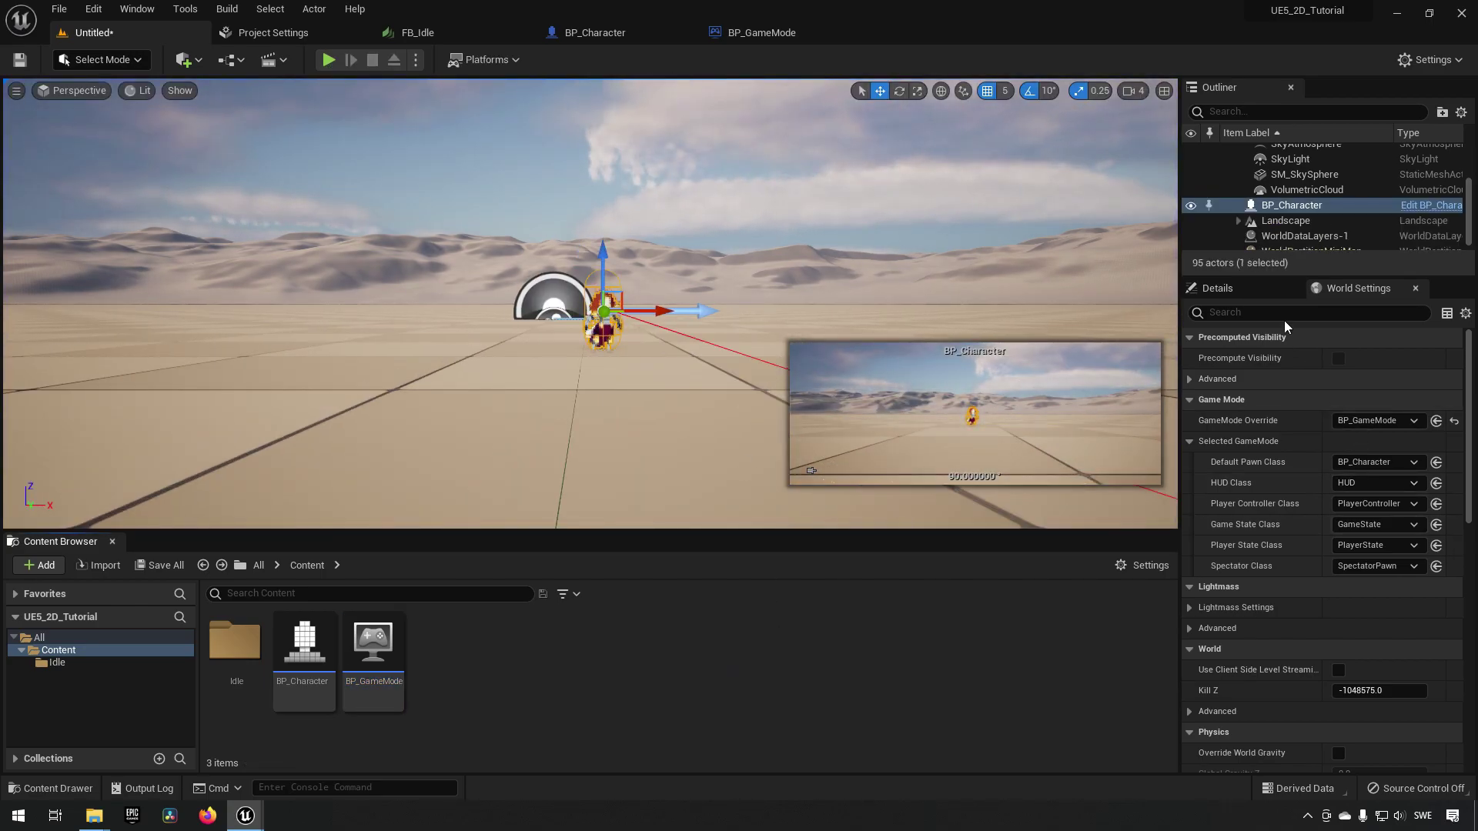
left_click(1217, 287)
- Create a folder named Running in Content and save the level as NewMap
right_click(565, 690)
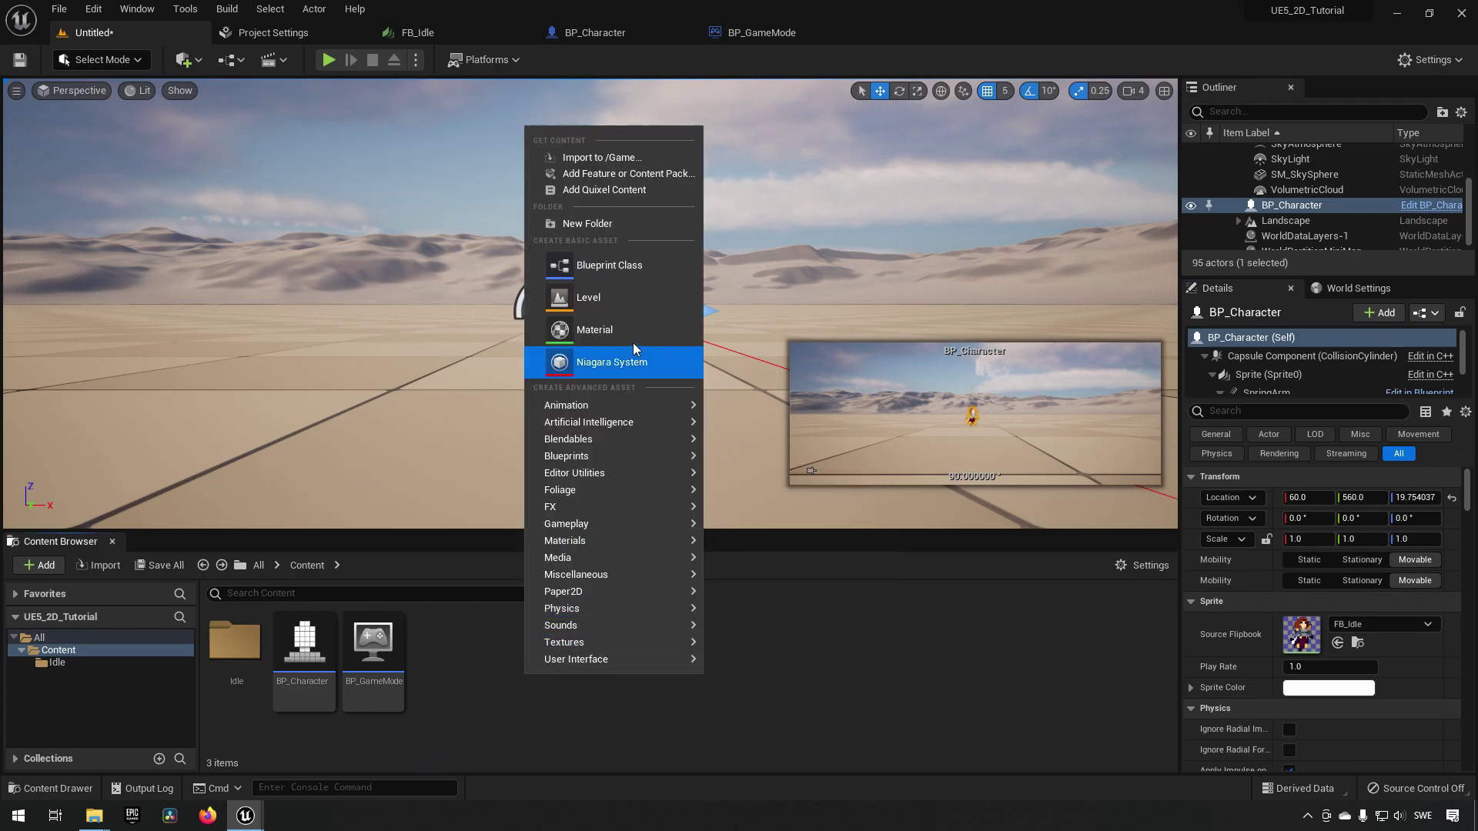
left_click(588, 223)
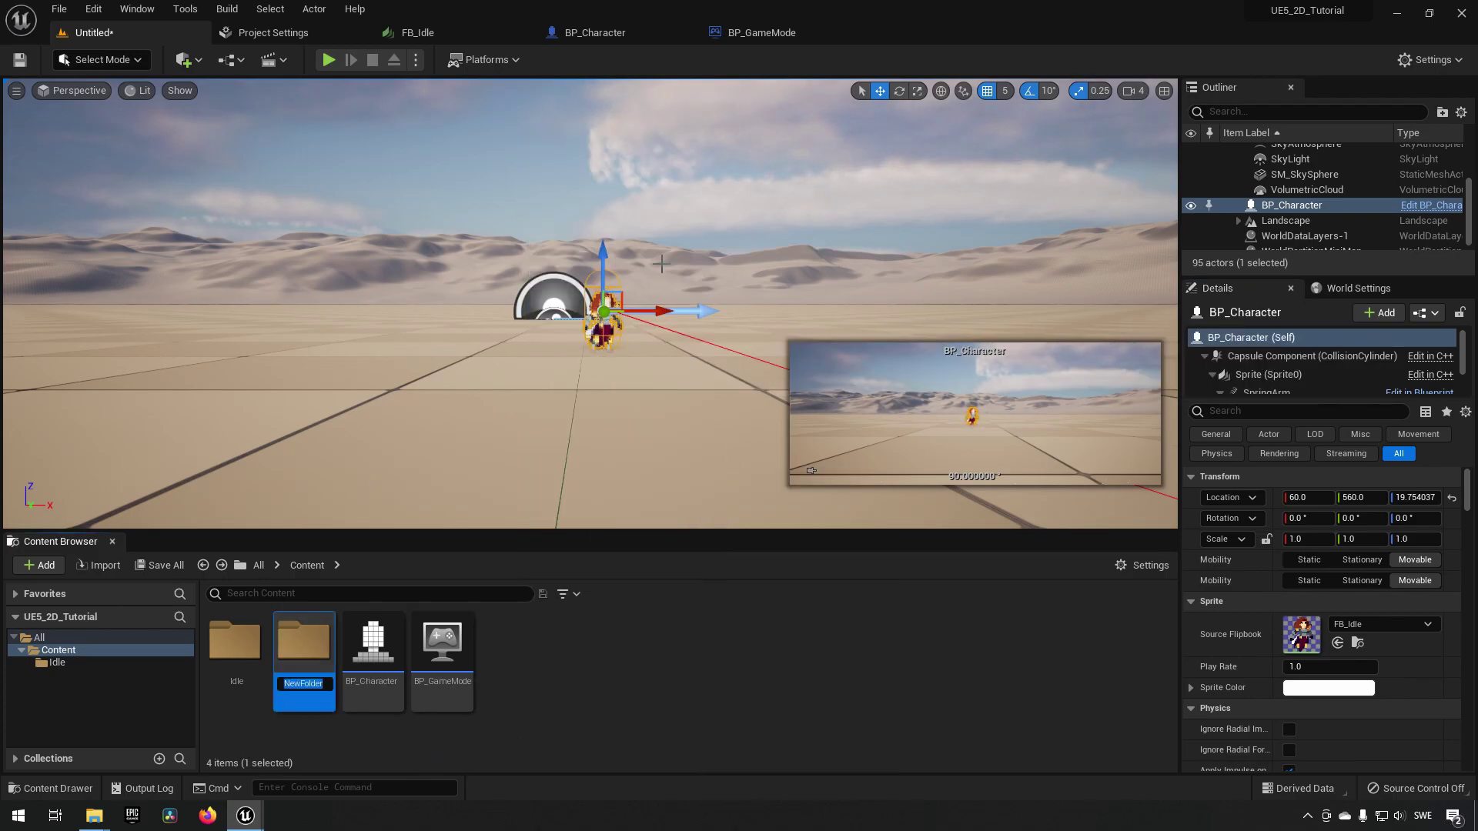
type("Running")
key("Return")
key("ctrl+s")
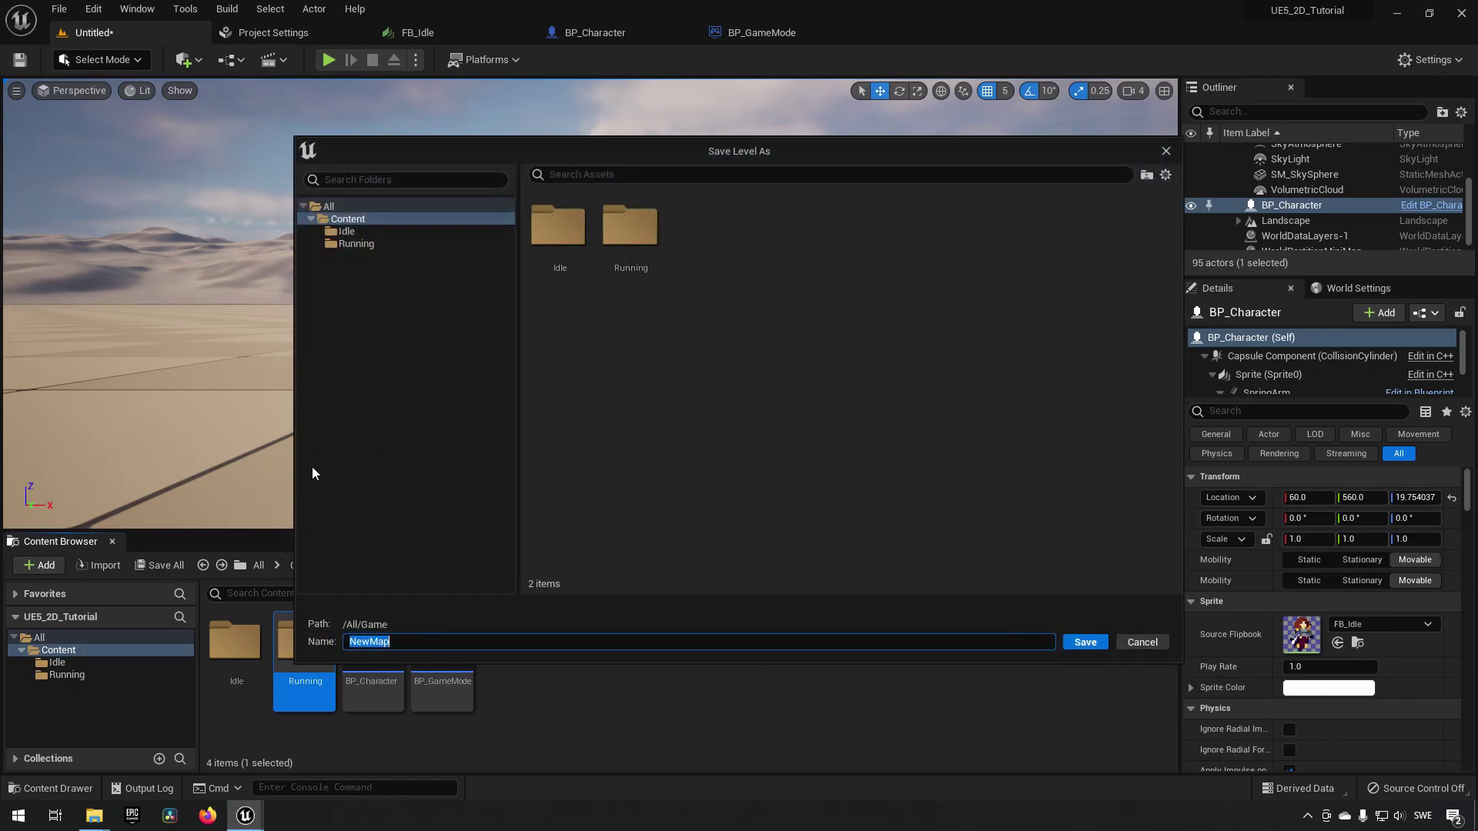
left_click(1096, 643)
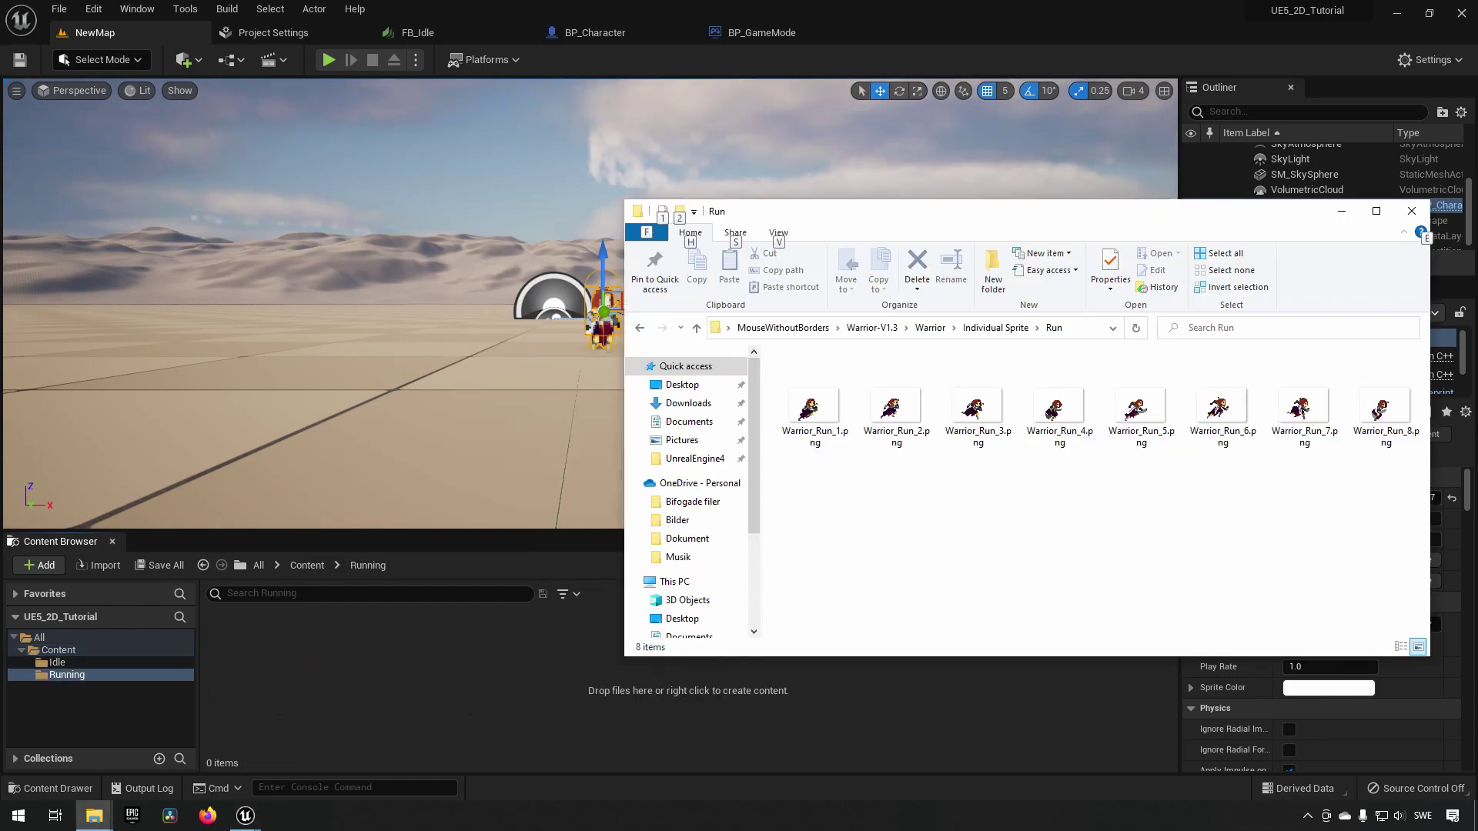
- Import Warrior_Run_1 through Warrior_Run_8 from Explorer into the Running folder
left_click(810, 408)
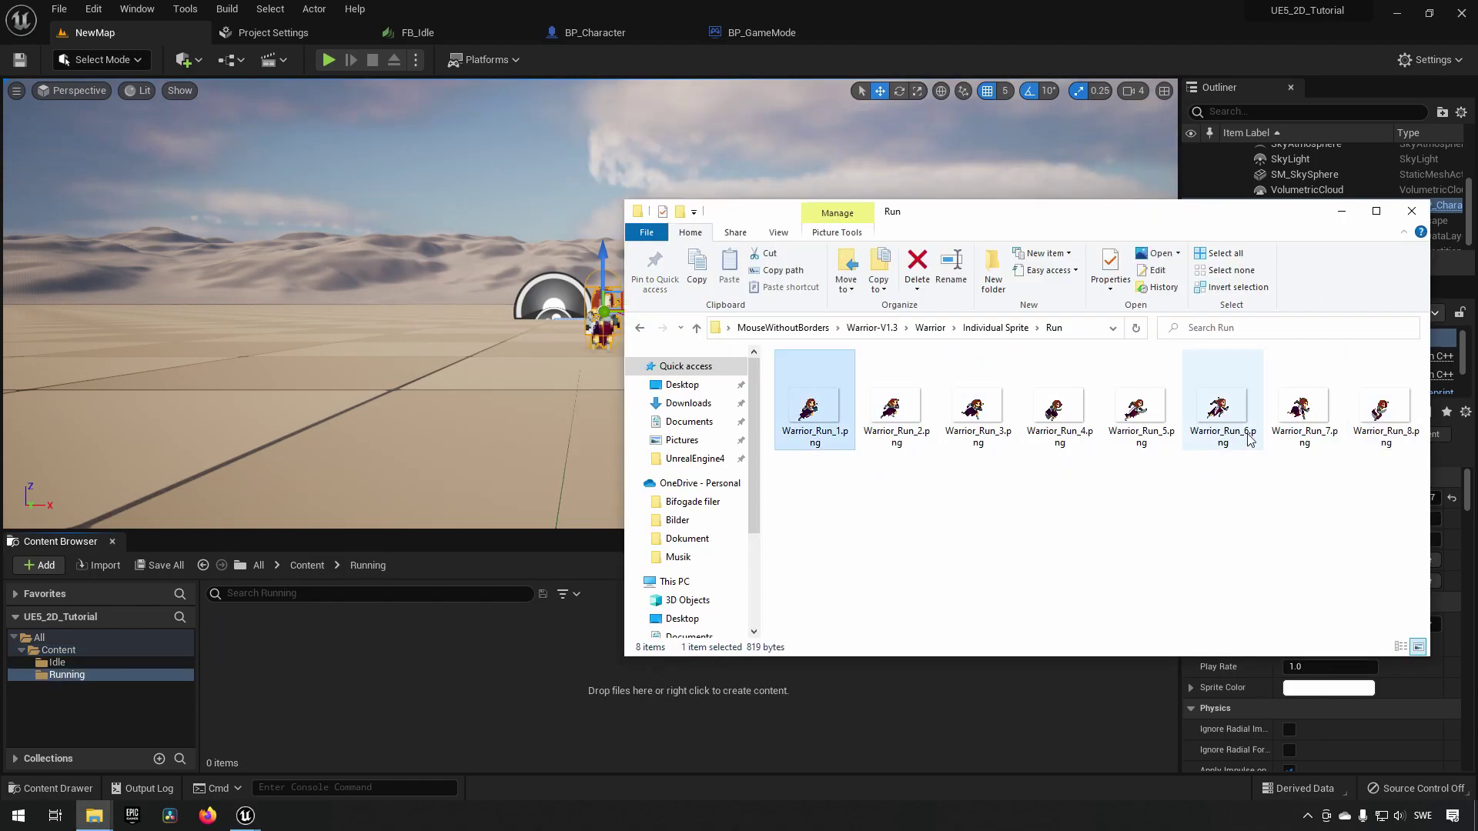
left_click(1383, 407, "shift")
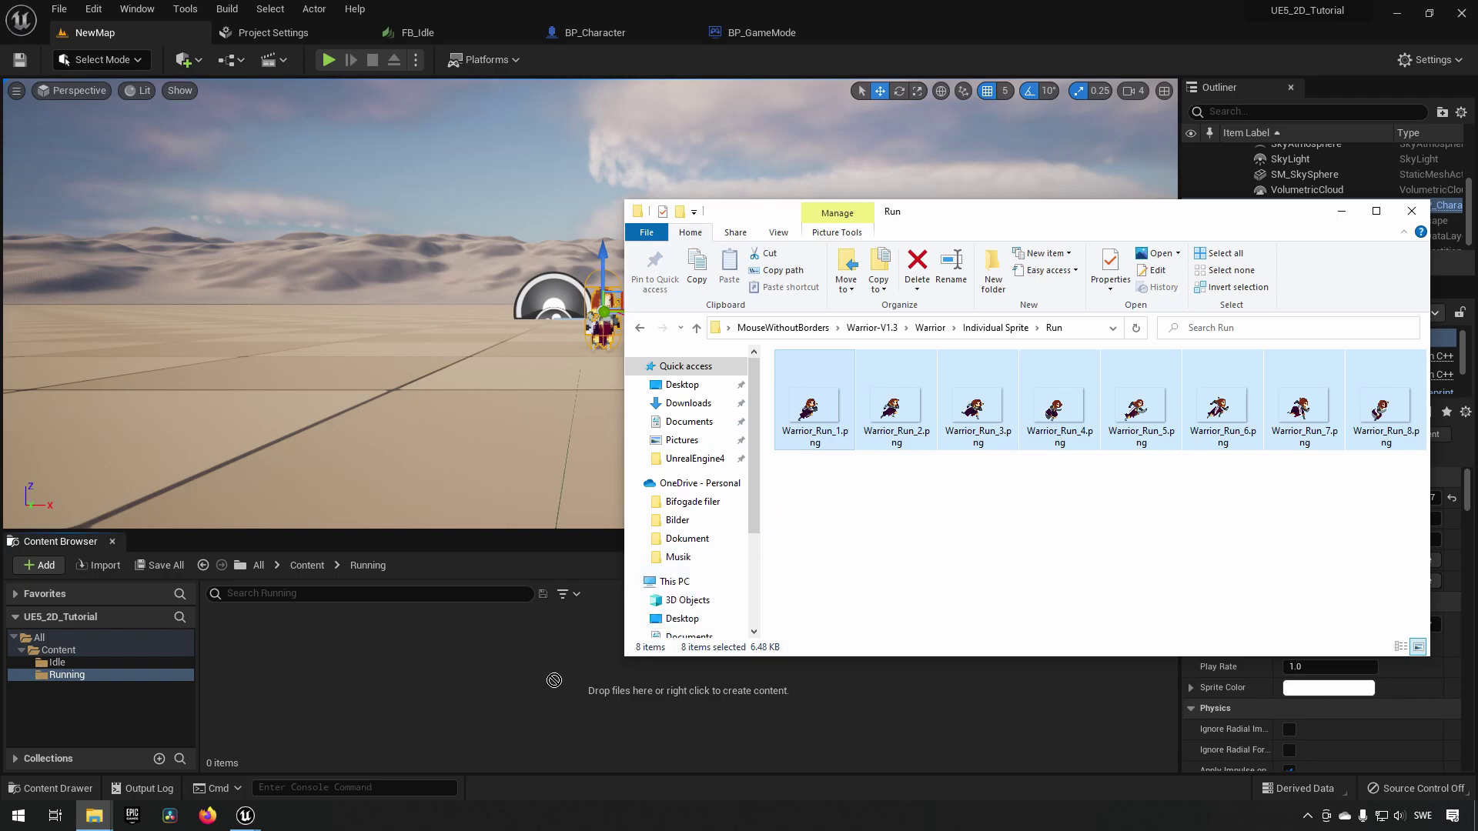
left_click_drag(421, 691, 424, 691)
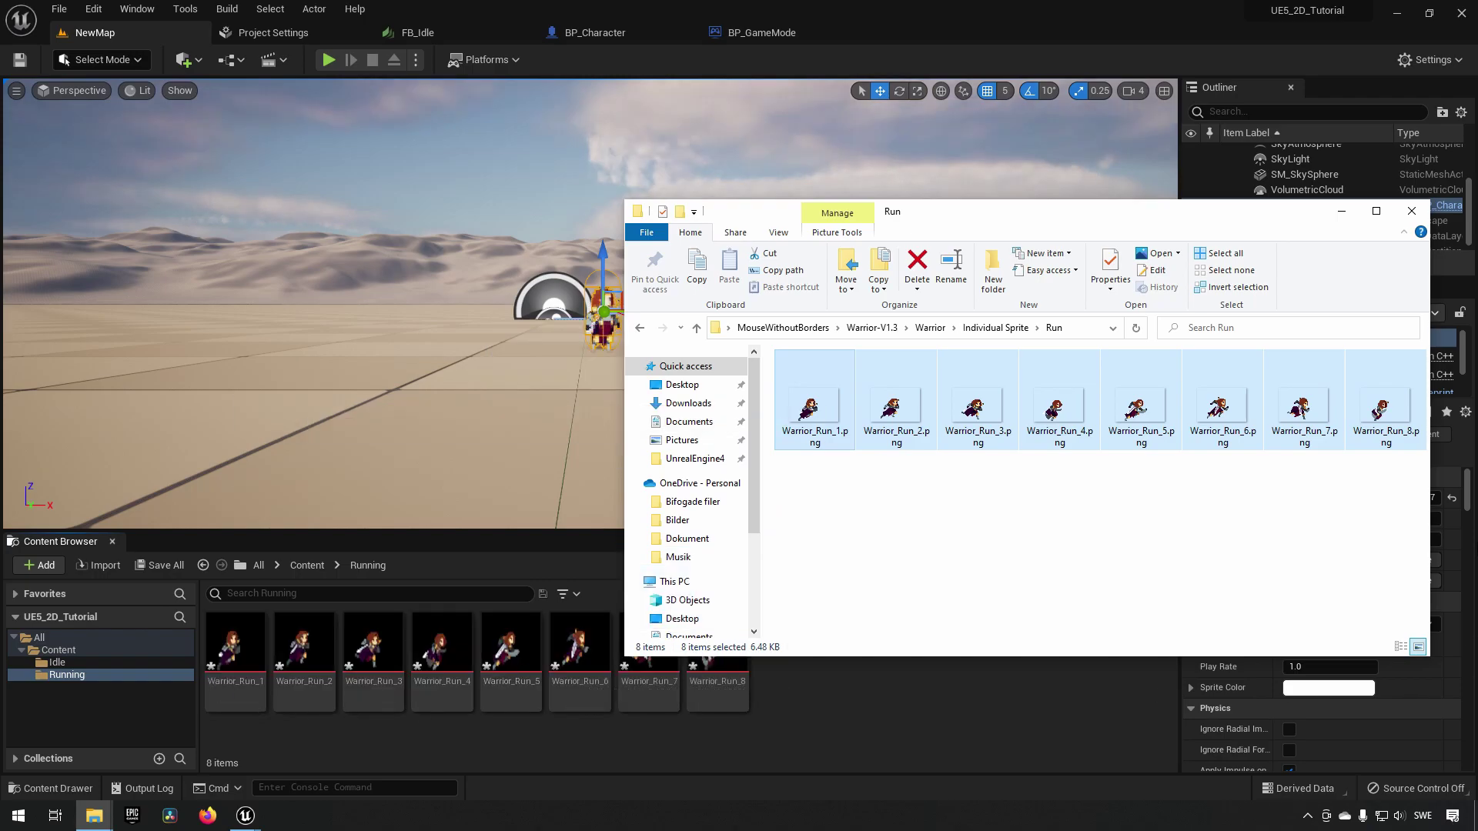
left_click(961, 717)
- Apply Paper2D texture settings to the eight run textures and create a sprite from each
left_click(234, 642)
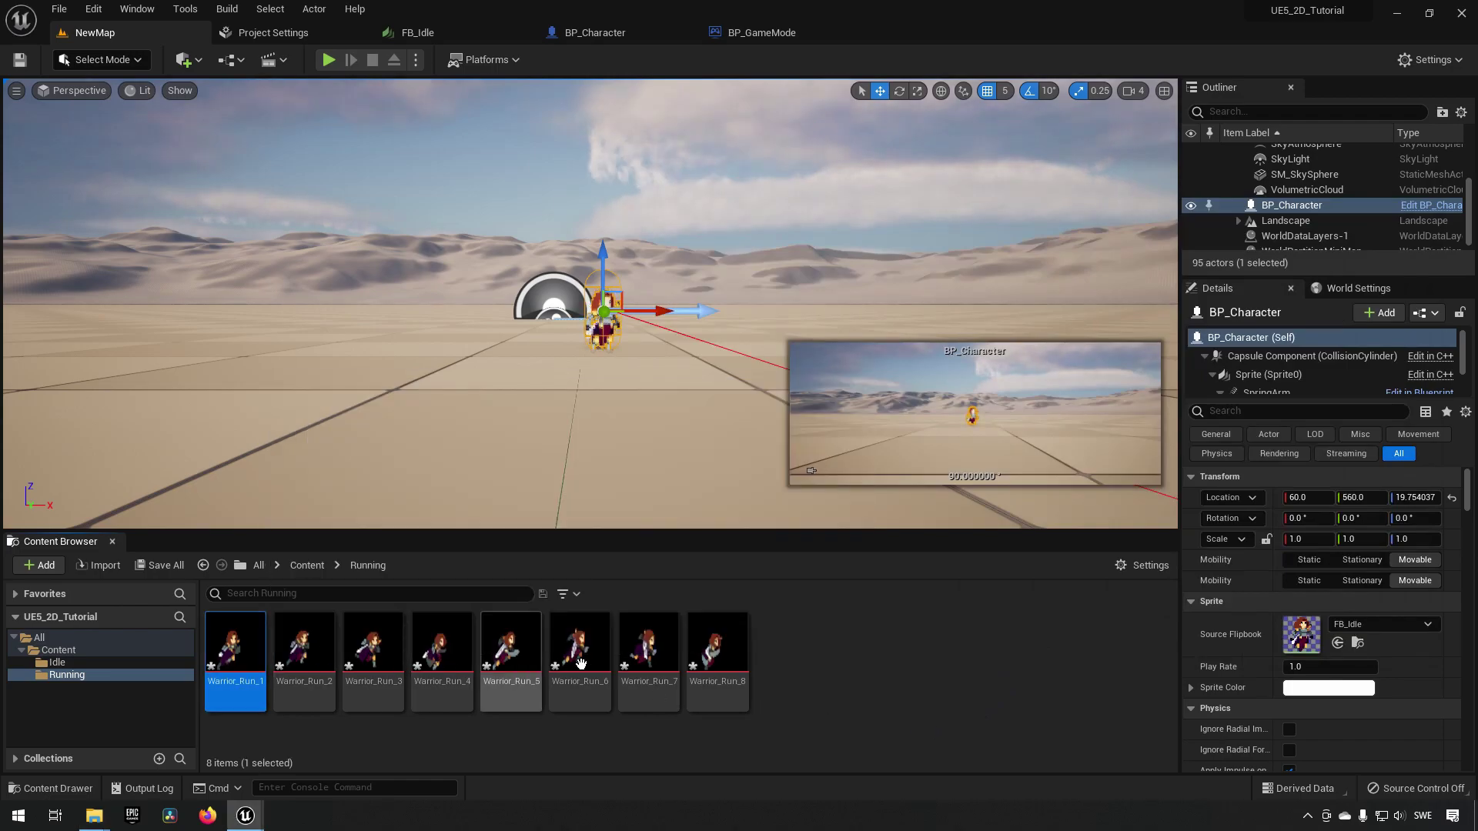
left_click(706, 652, "shift")
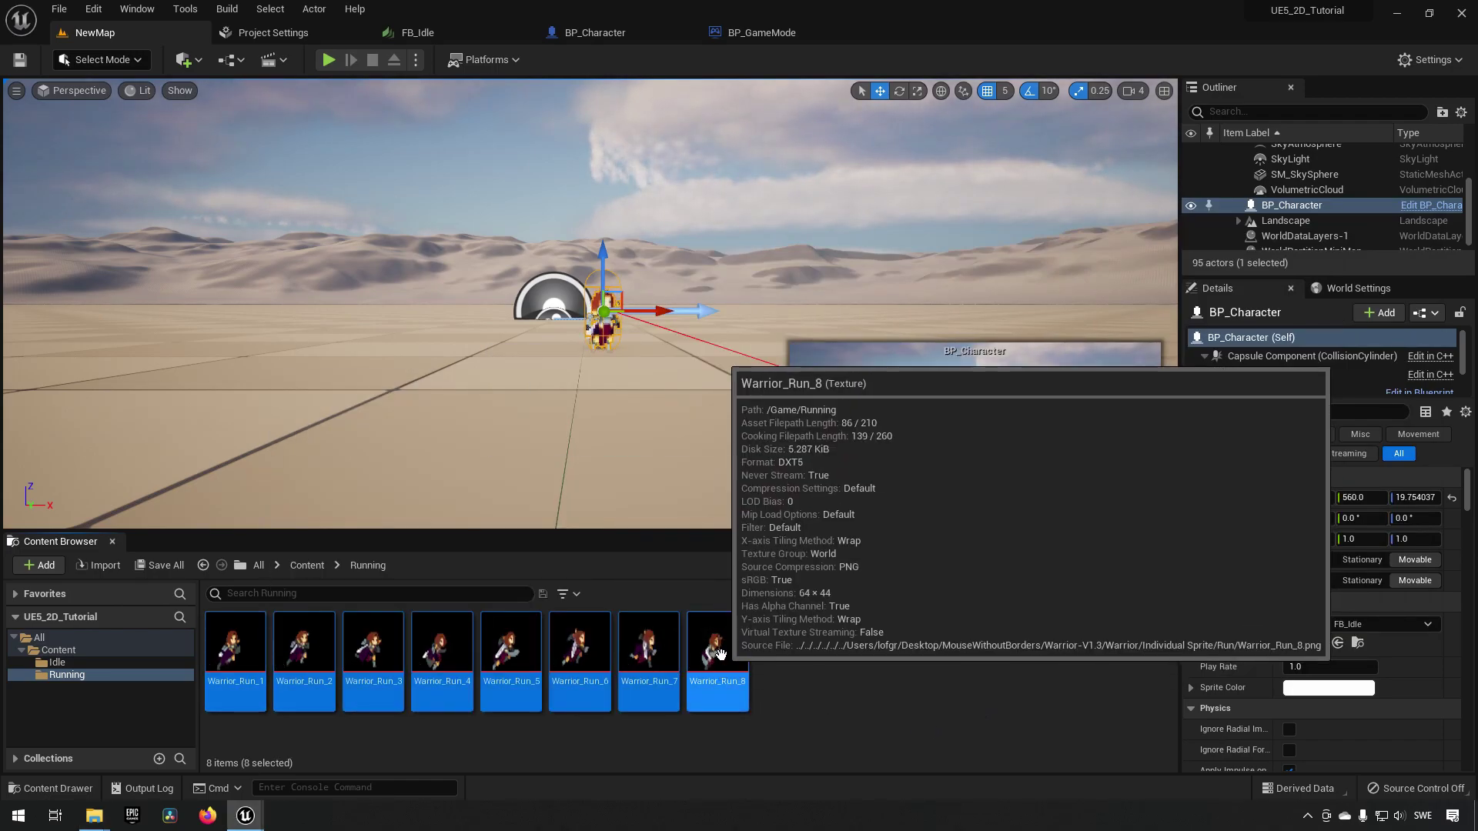
right_click(708, 652)
mouse_move(920, 260)
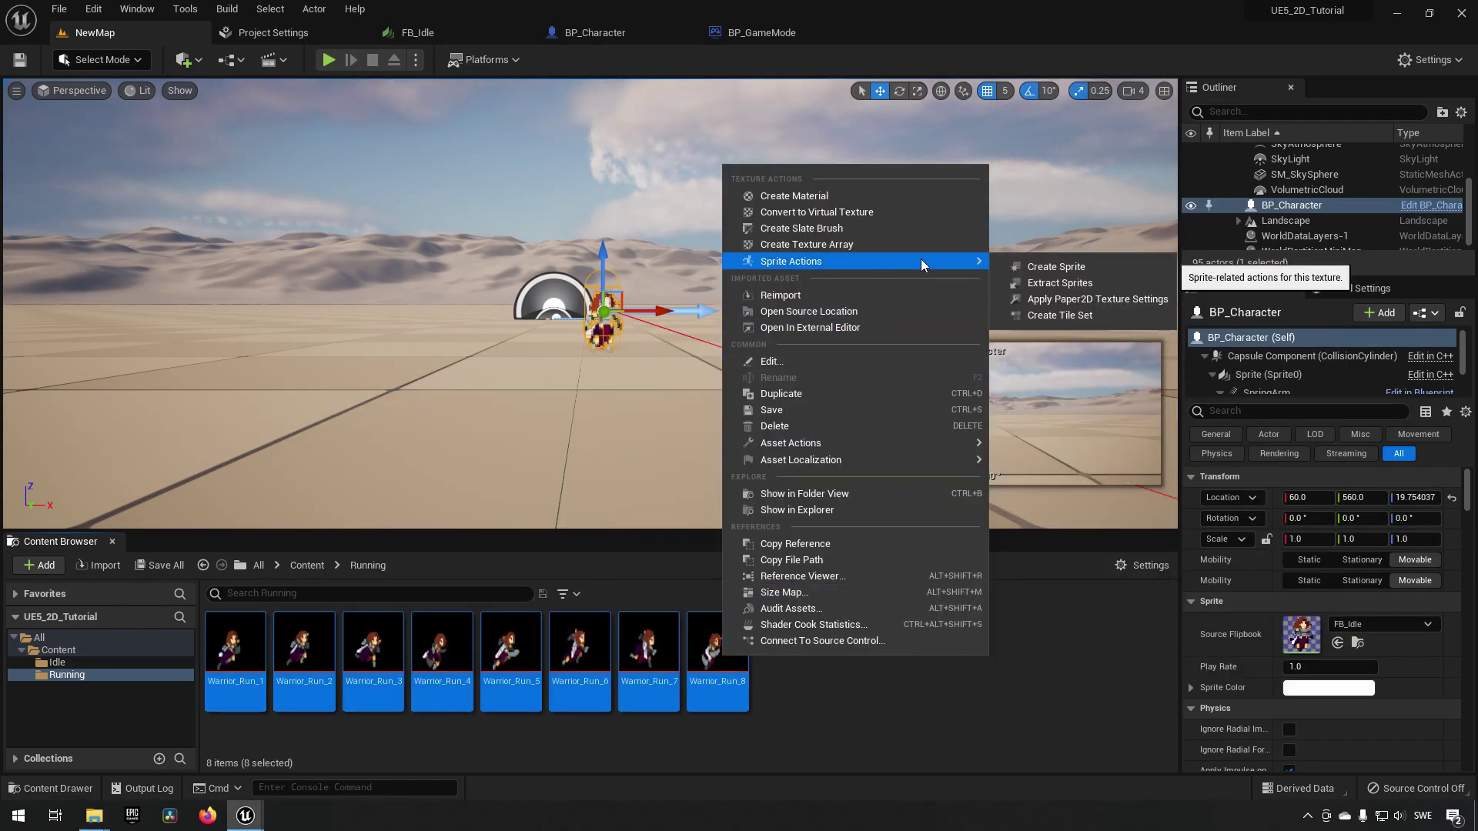
left_click(1123, 298)
right_click(707, 637)
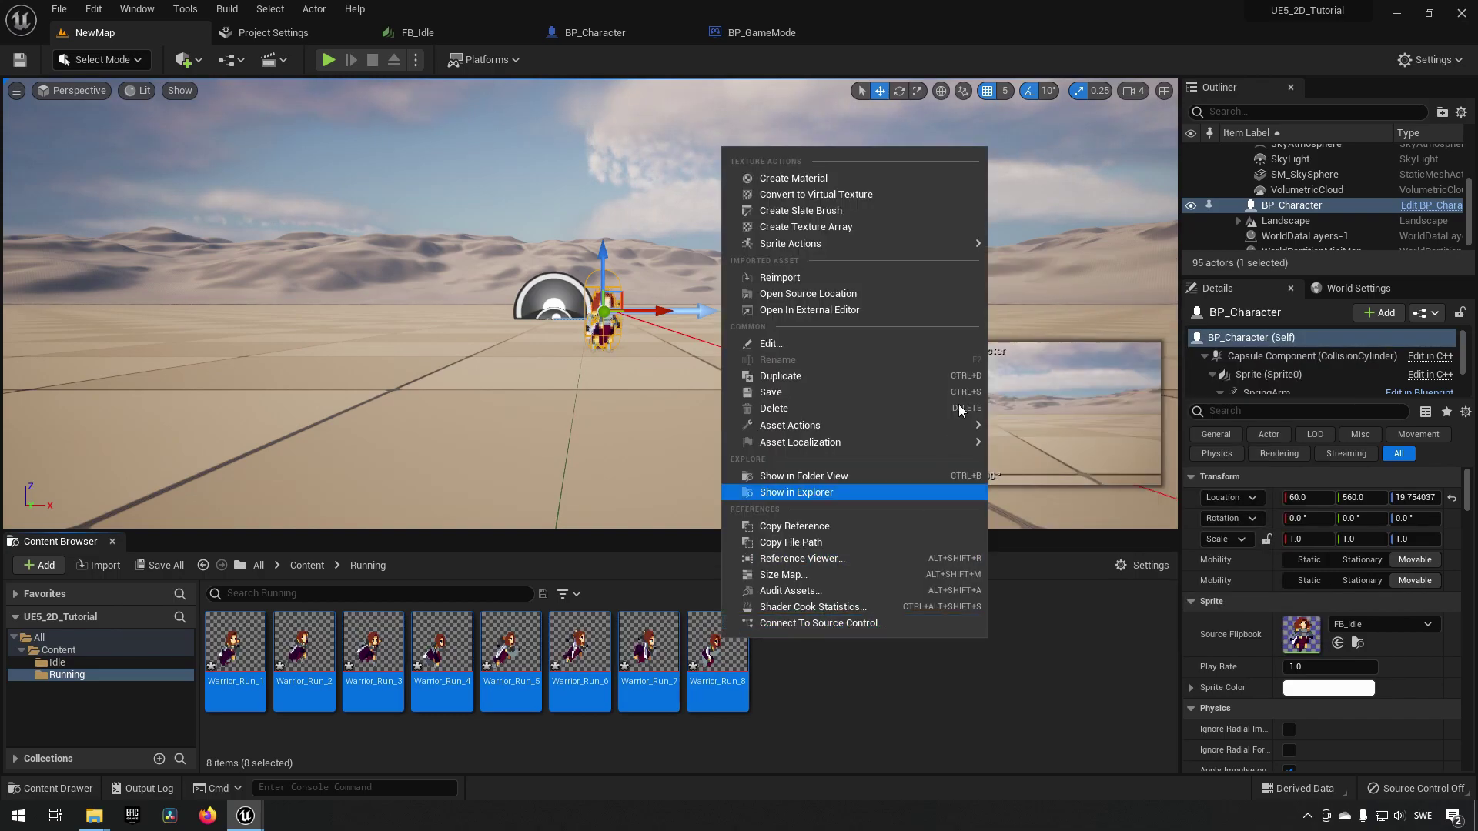
mouse_move(908, 248)
left_click(1065, 251)
- Build a Warrior_Run flipbook from the eight run sprites and select it
left_click(834, 650)
scroll(833, 651, "down", 2)
left_click(385, 681, "shift")
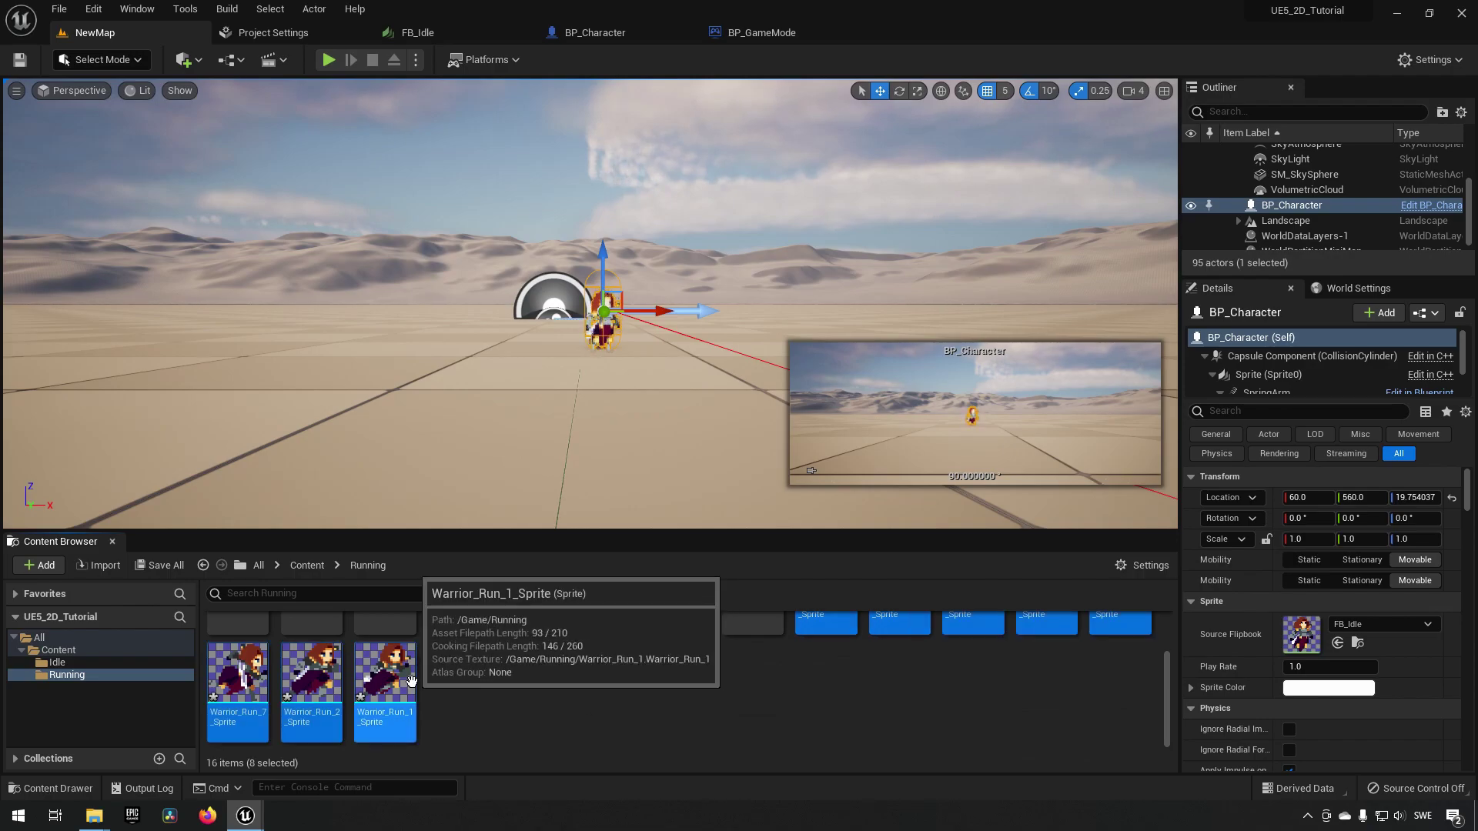
right_click(389, 682)
left_click(548, 345)
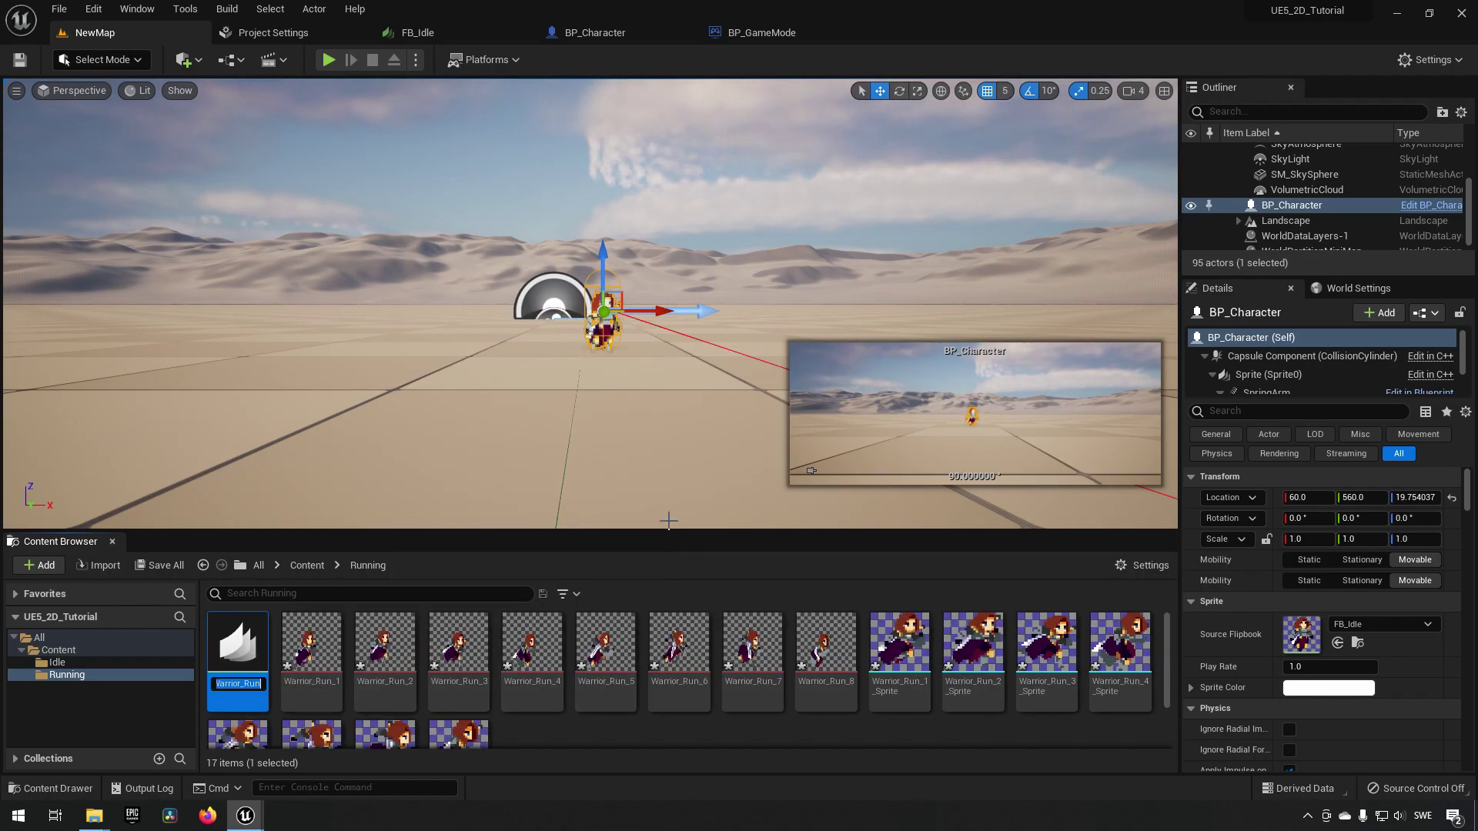
scroll(266, 661, "down", 2)
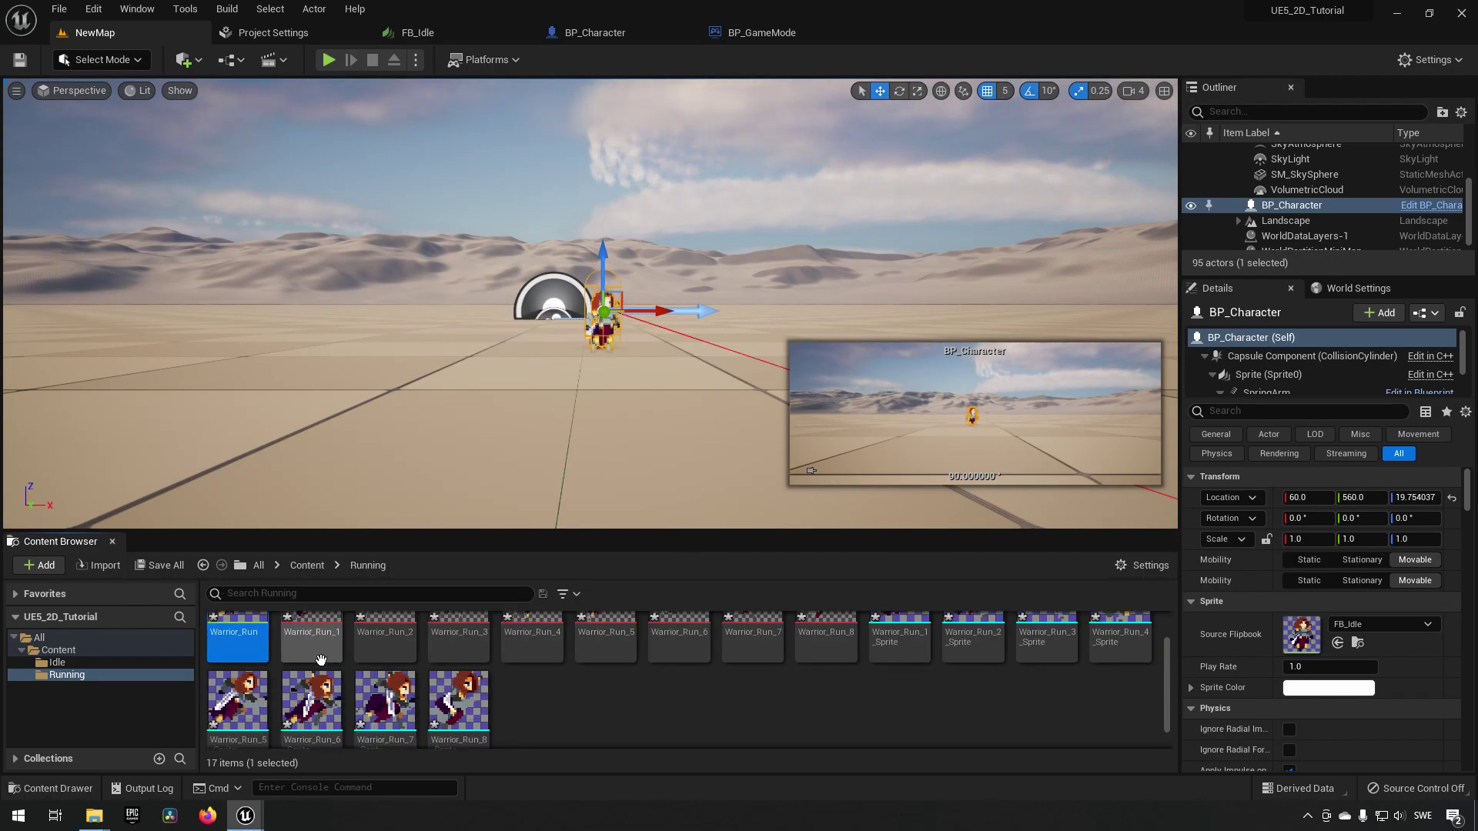
left_click(458, 678, "shift")
left_click(555, 699)
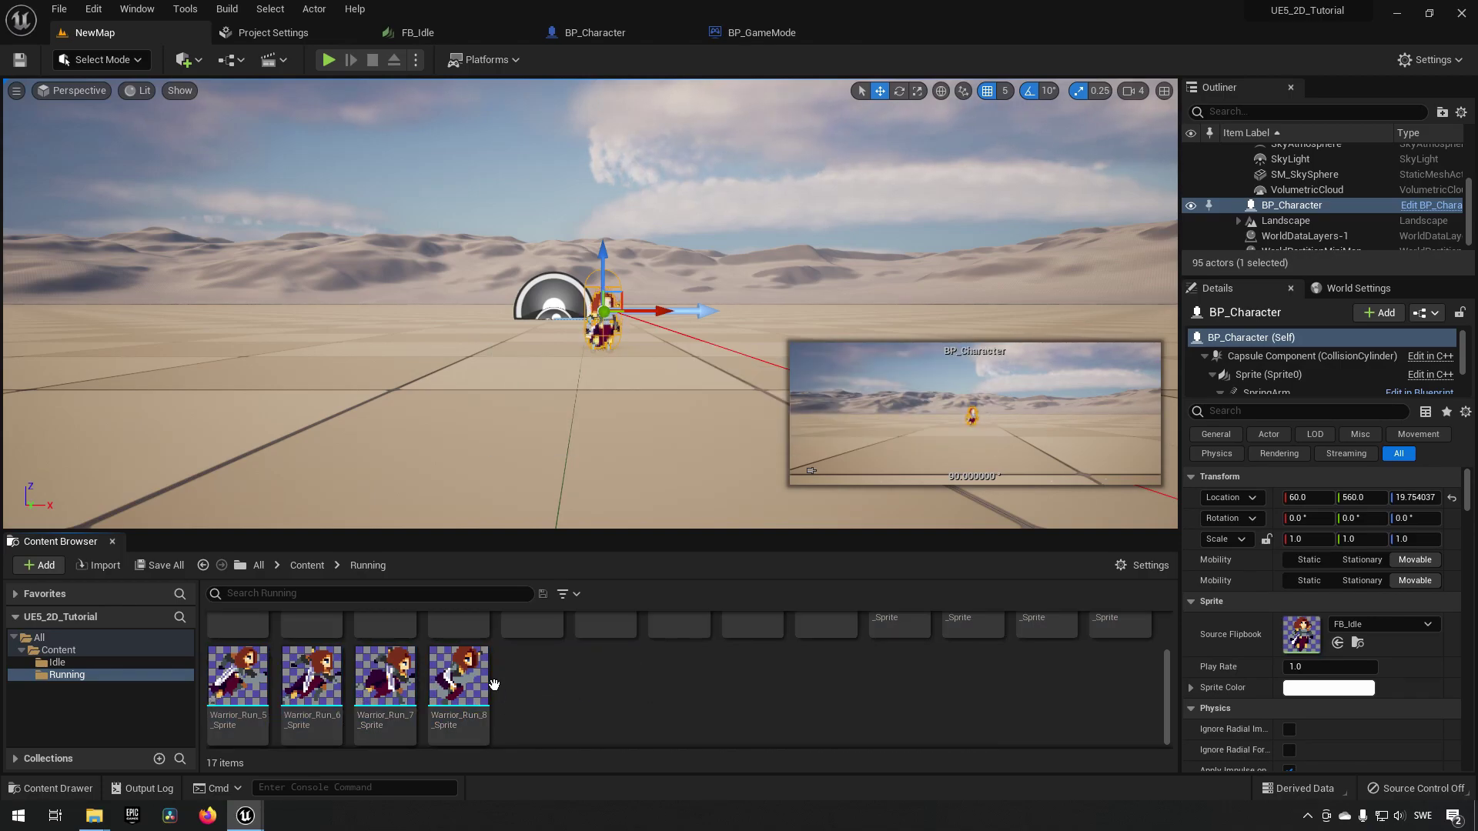
scroll(477, 682, "up", 2)
left_click(248, 662)
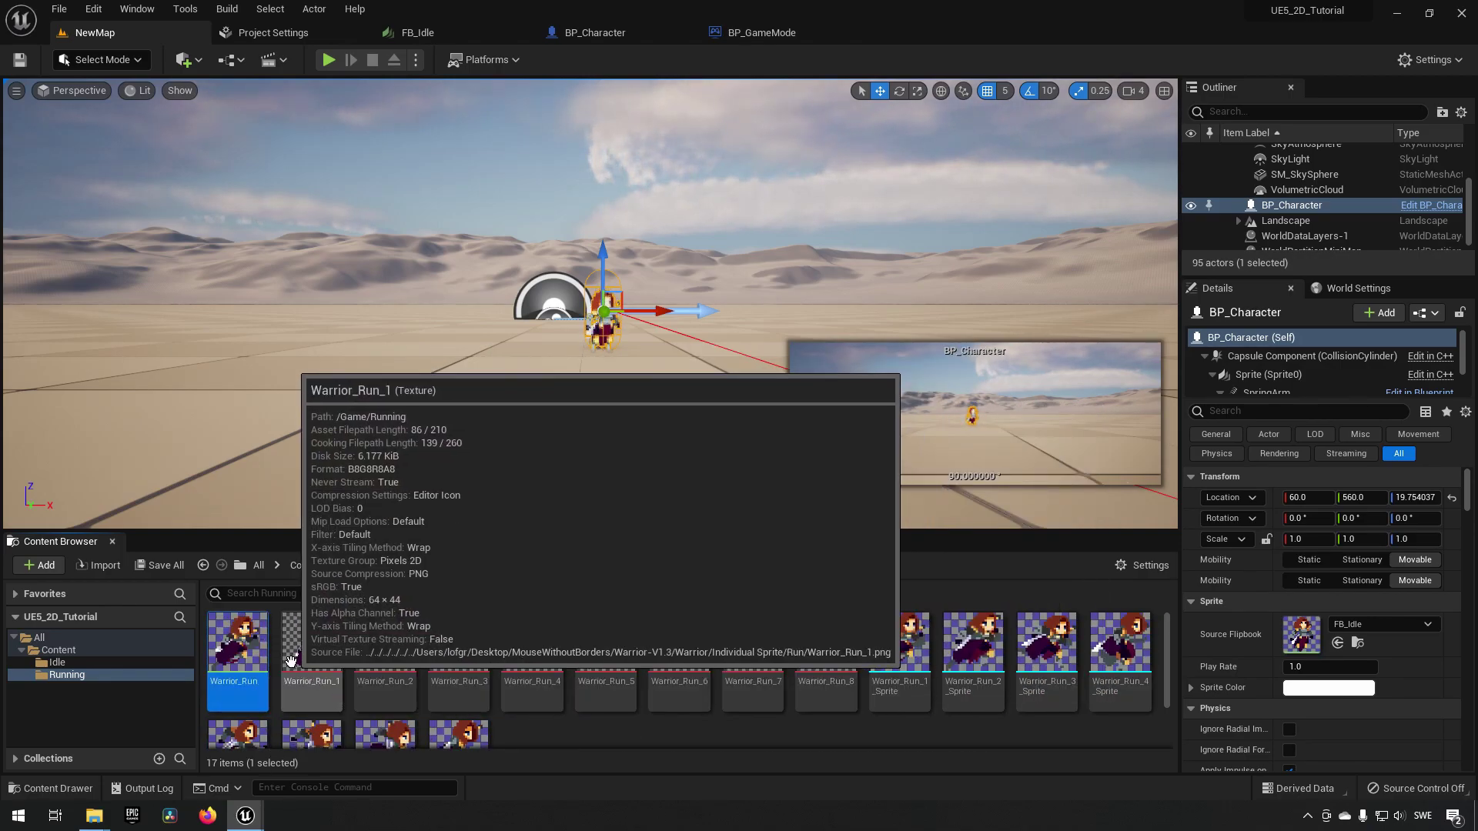
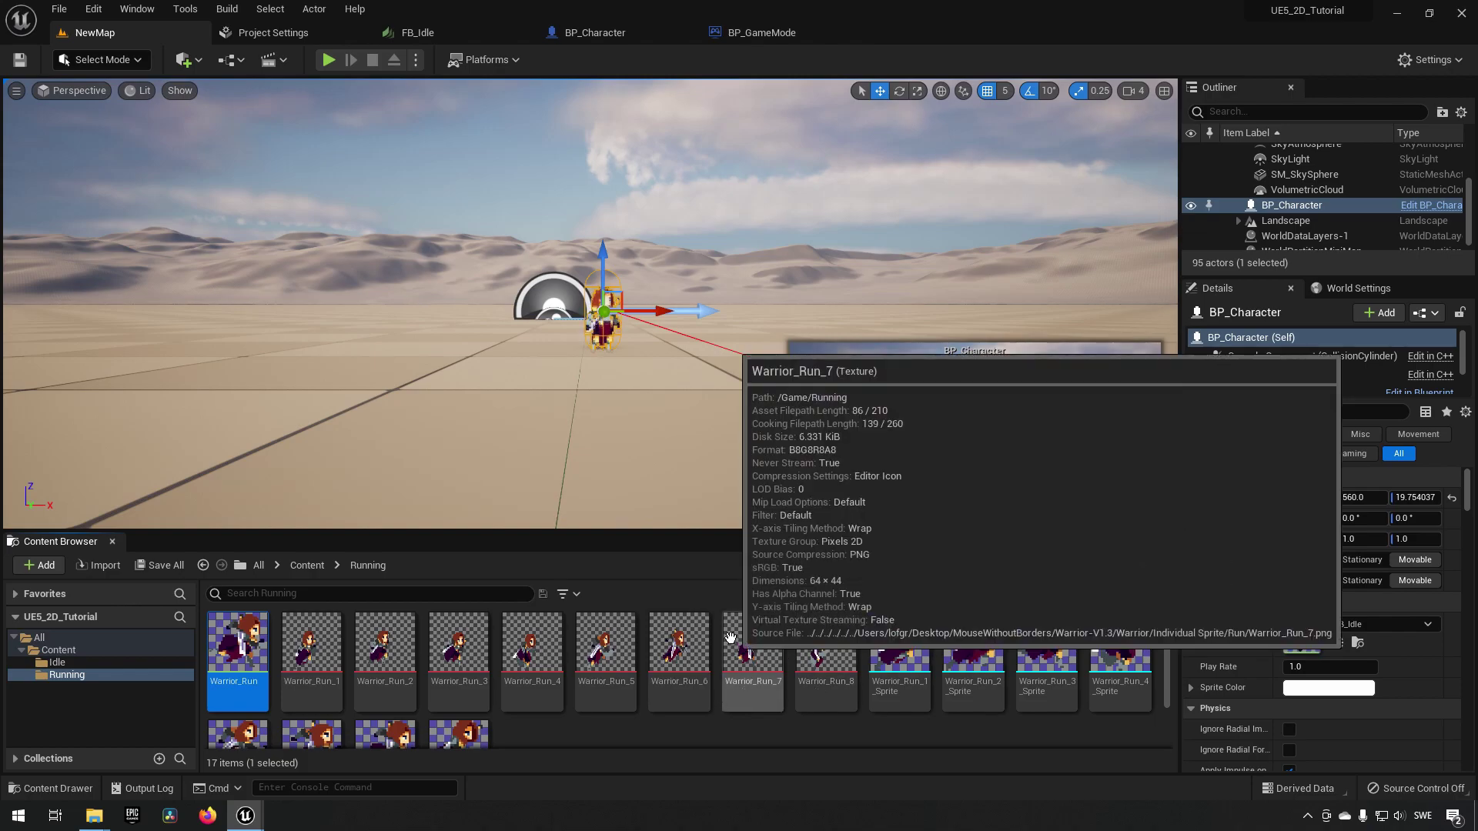
- Switch to BP_Character and show its Event Graph with the MoveRight movement nodes
left_click(615, 36)
left_click(542, 88)
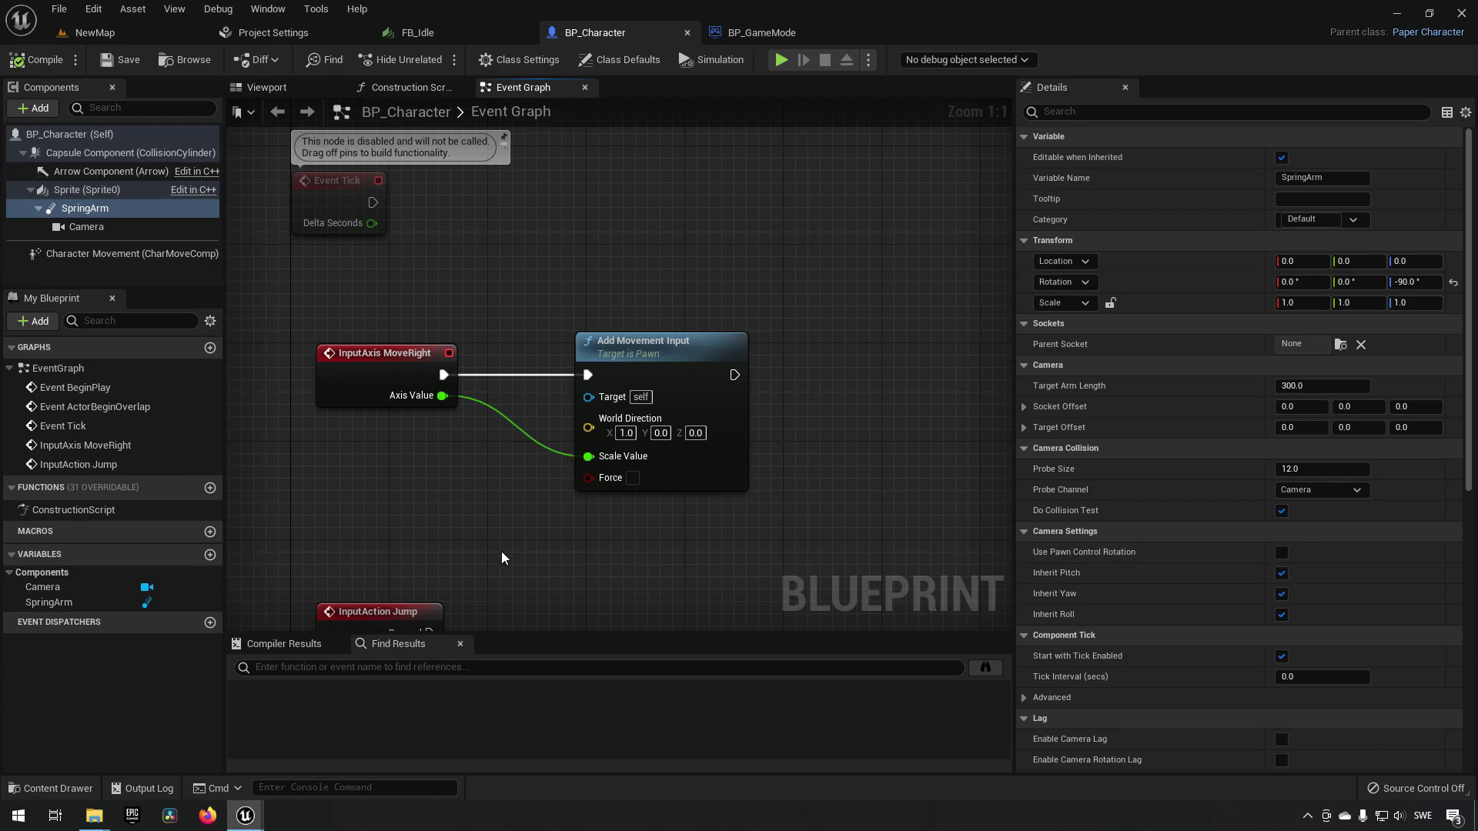
- Add a Nearly Equal (Float) node fed by MoveRight's Axis Value
right_click_drag(501, 557, 550, 532)
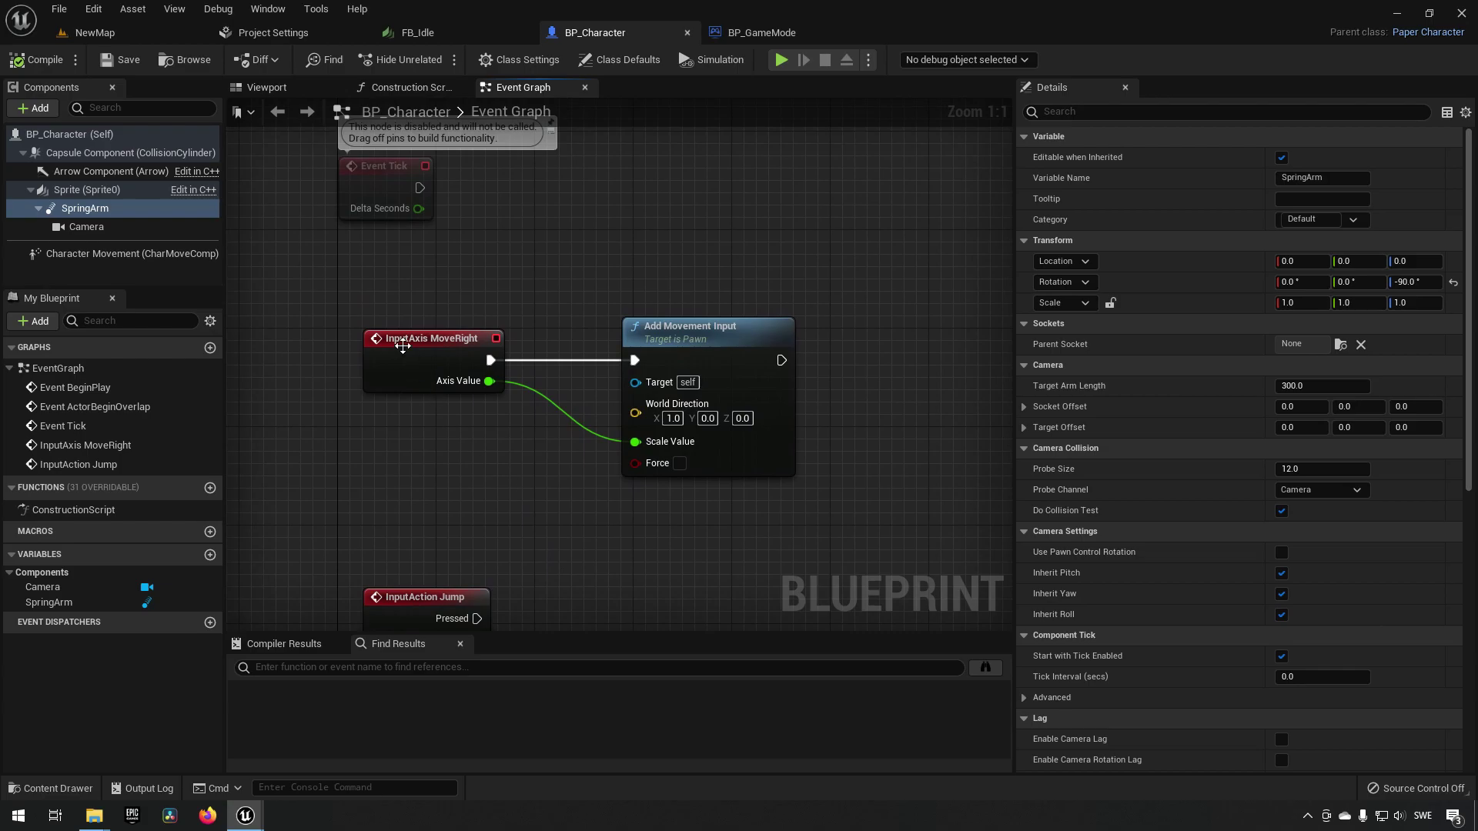
left_click(403, 346)
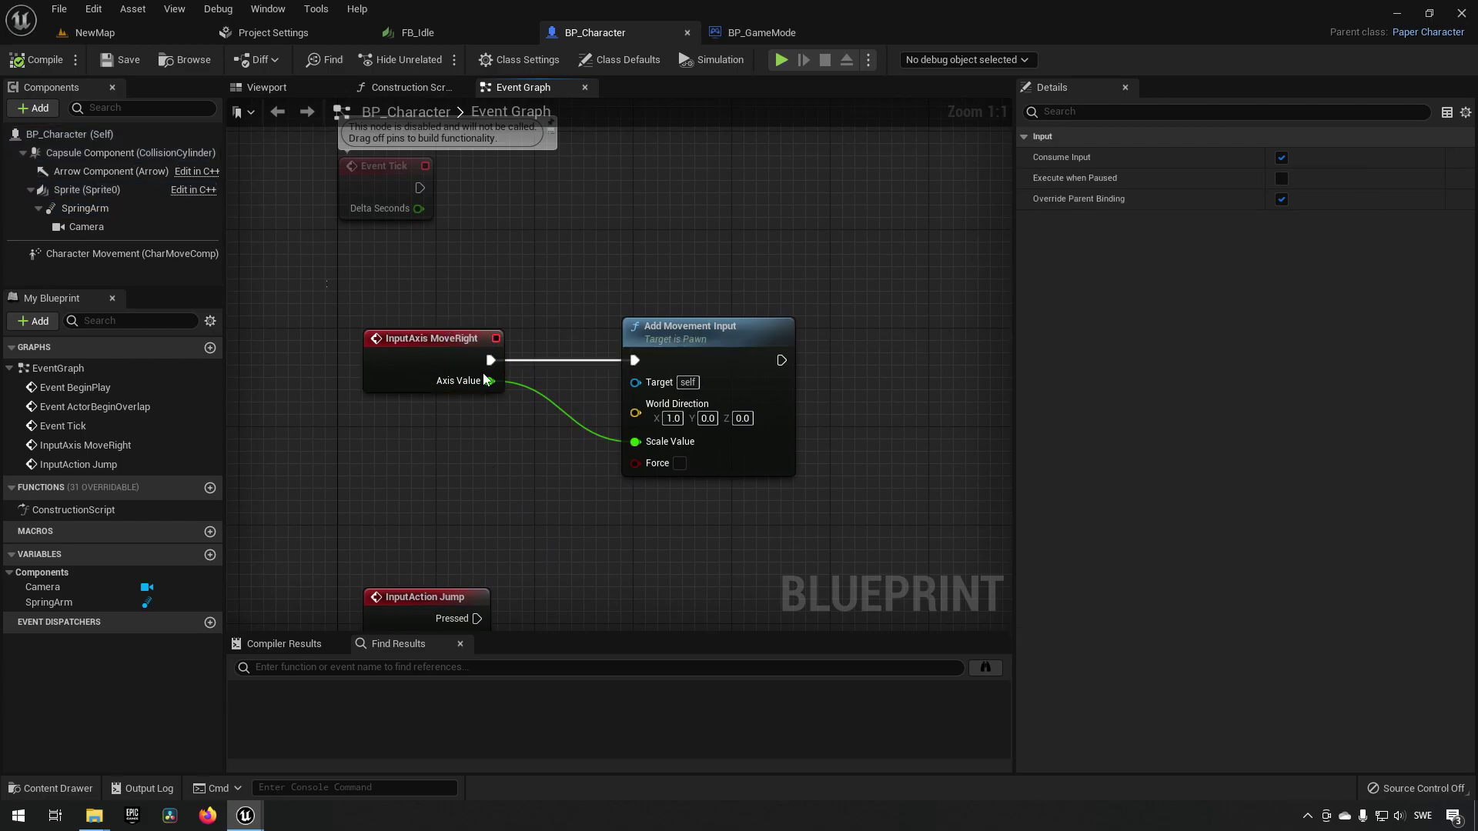
left_click(791, 510)
right_click_drag(868, 524, 712, 500)
right_click(714, 501)
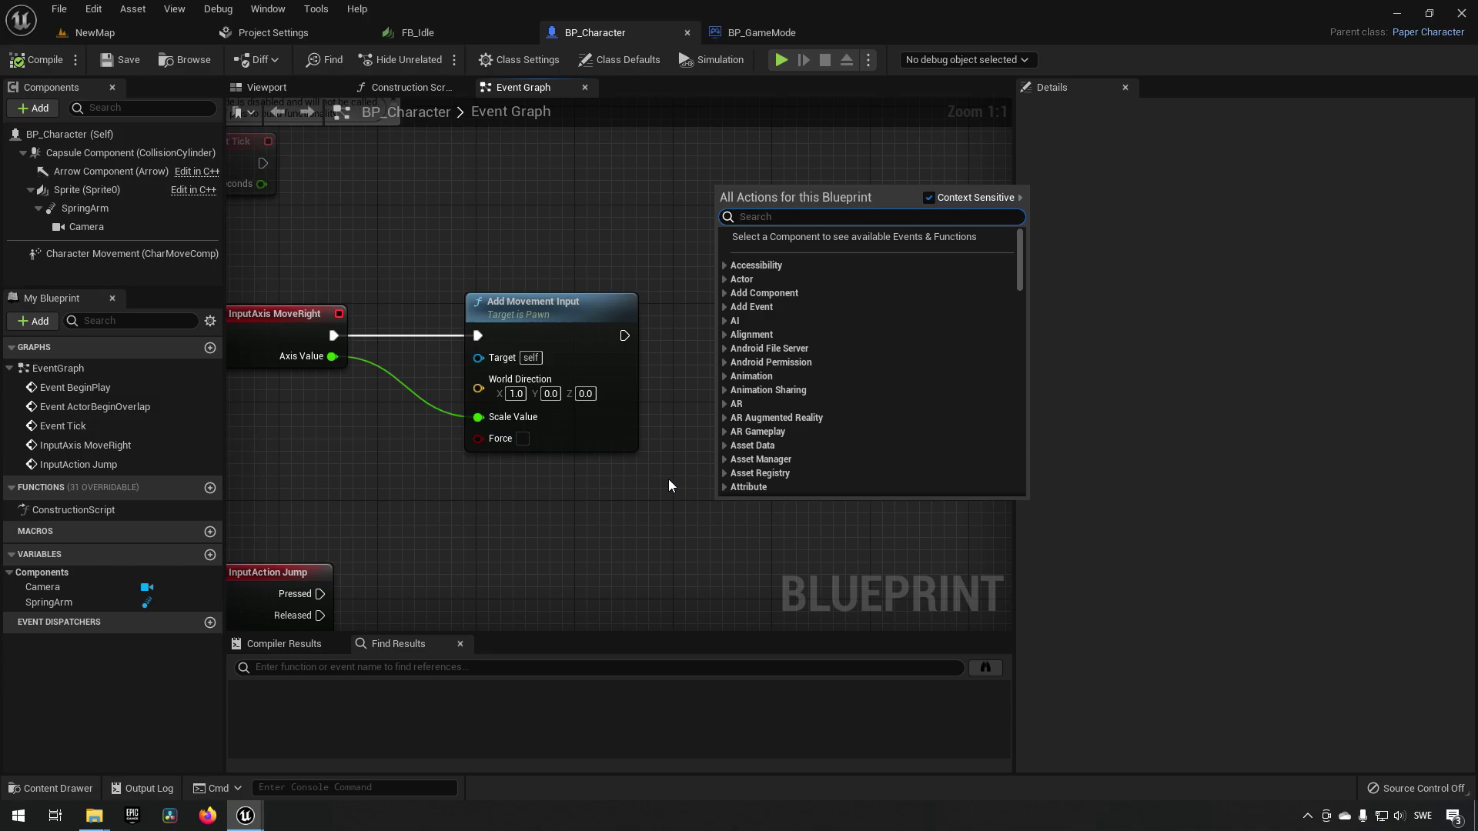
left_click(616, 526)
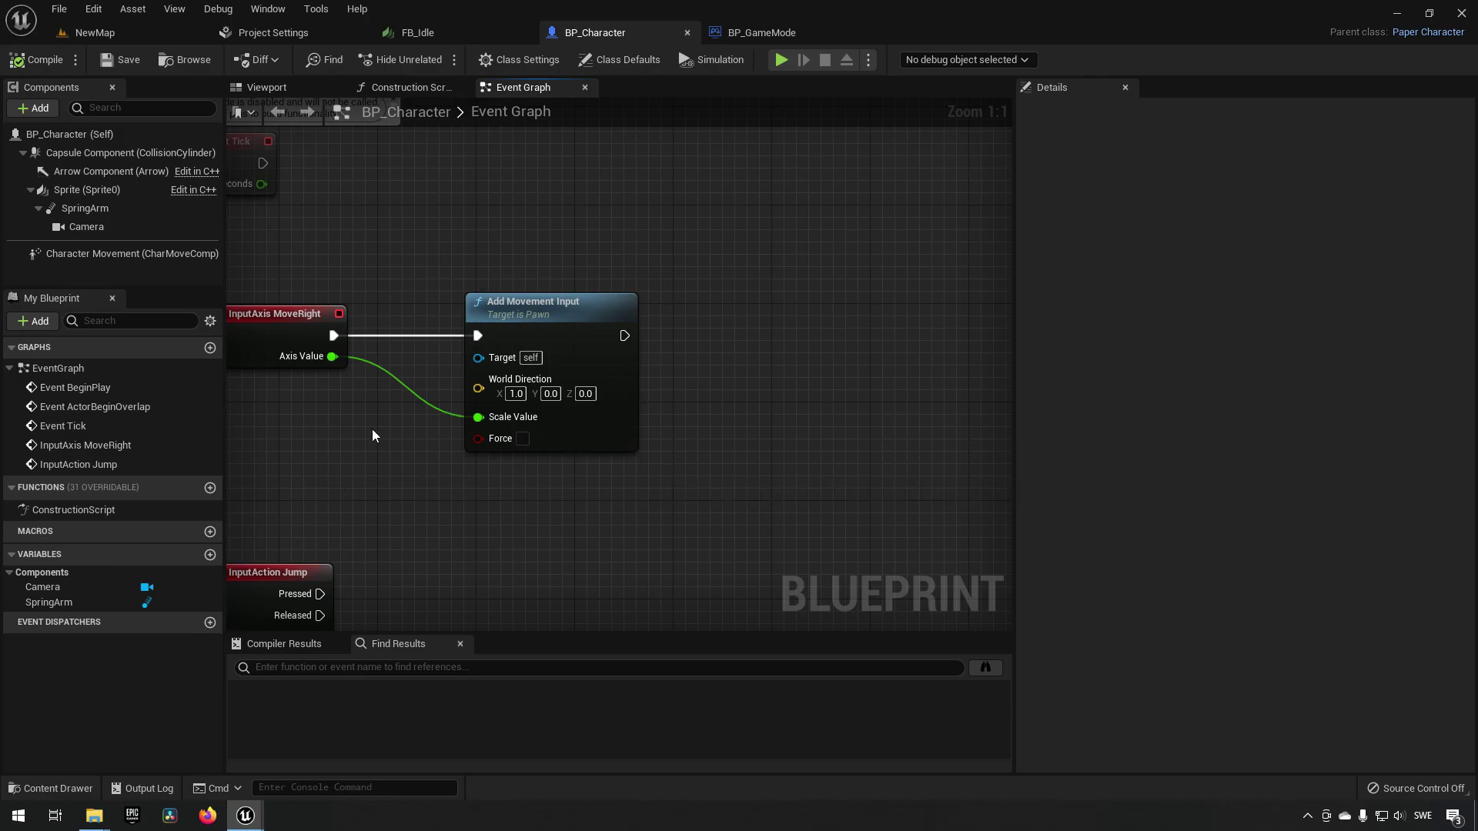
right_click_drag(381, 437, 398, 453)
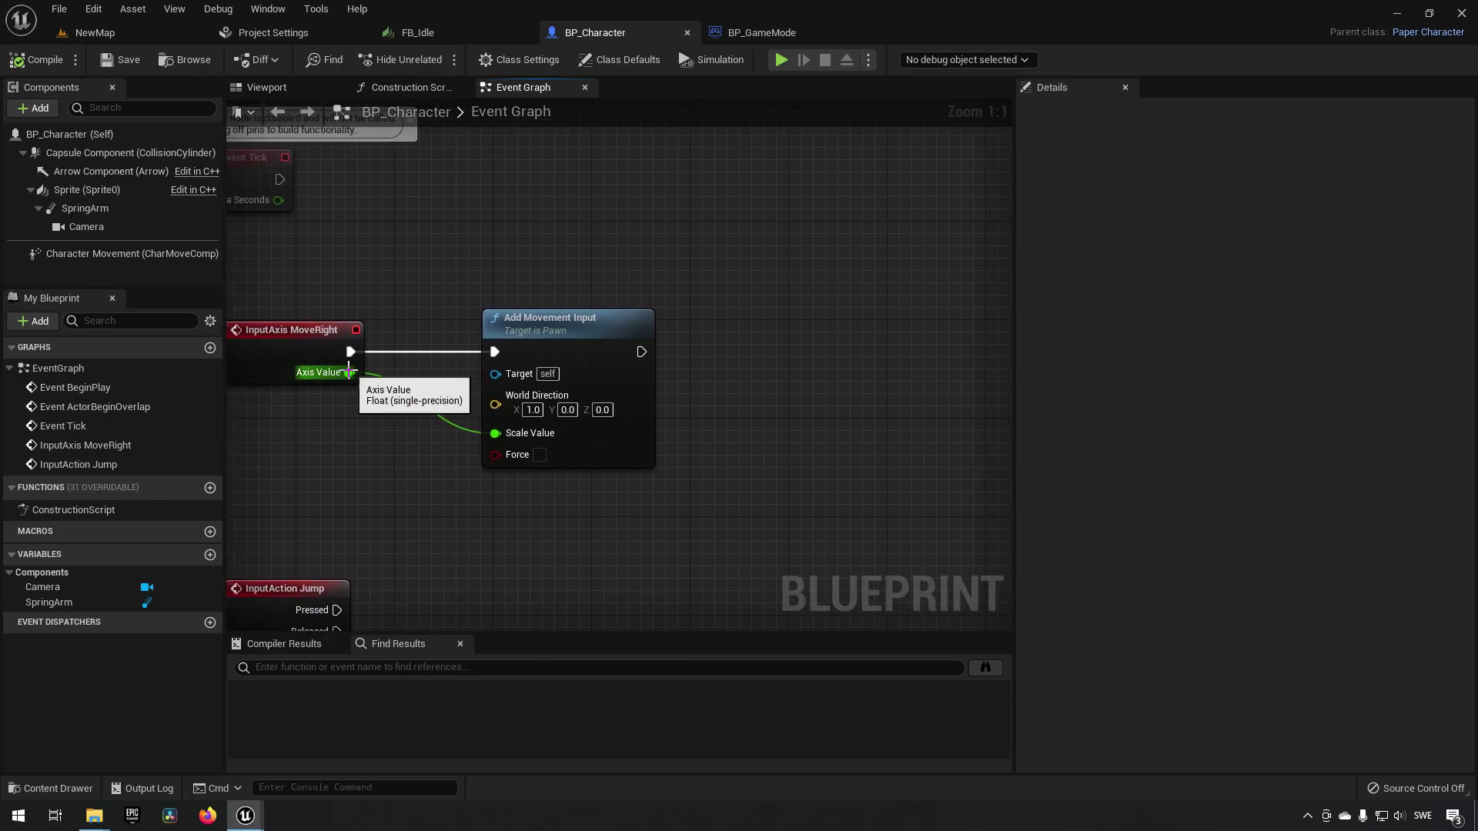
left_click_drag(348, 372, 752, 274)
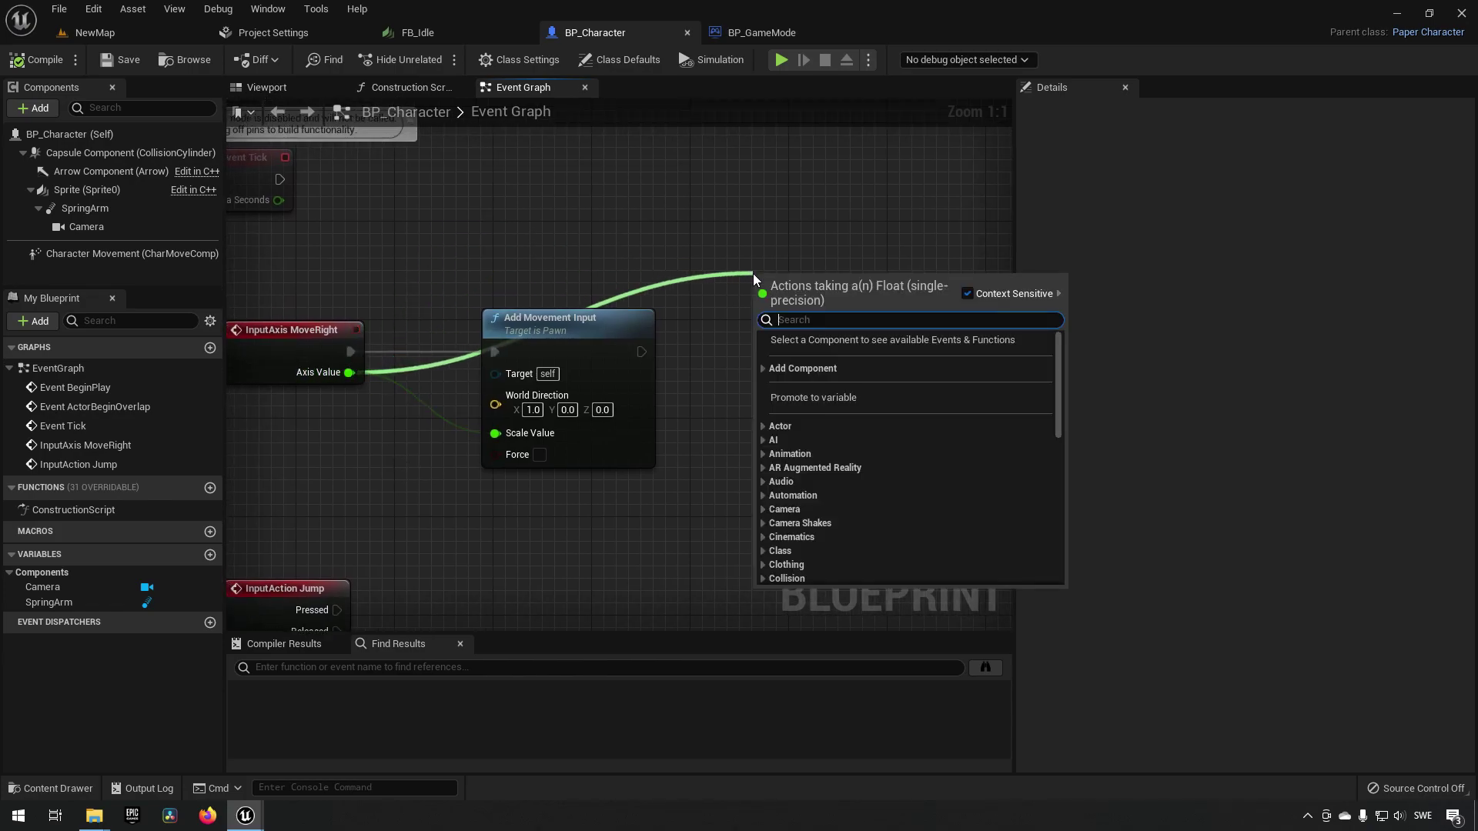
type("=")
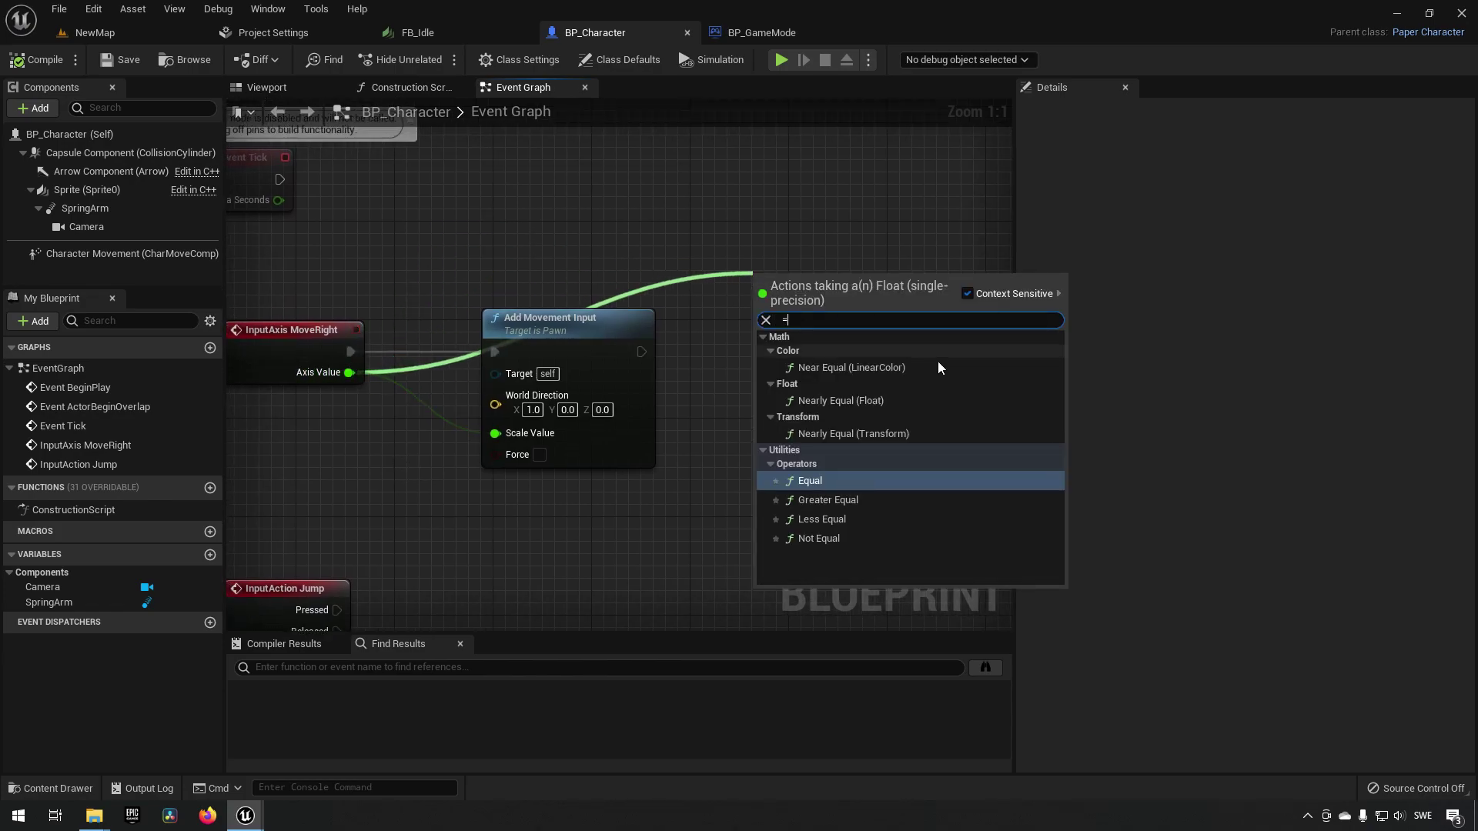
left_click(832, 401)
left_click_drag(865, 283, 865, 352)
- Route the Axis Value wire through two reroute points above Add Movement Input
double_click(723, 377)
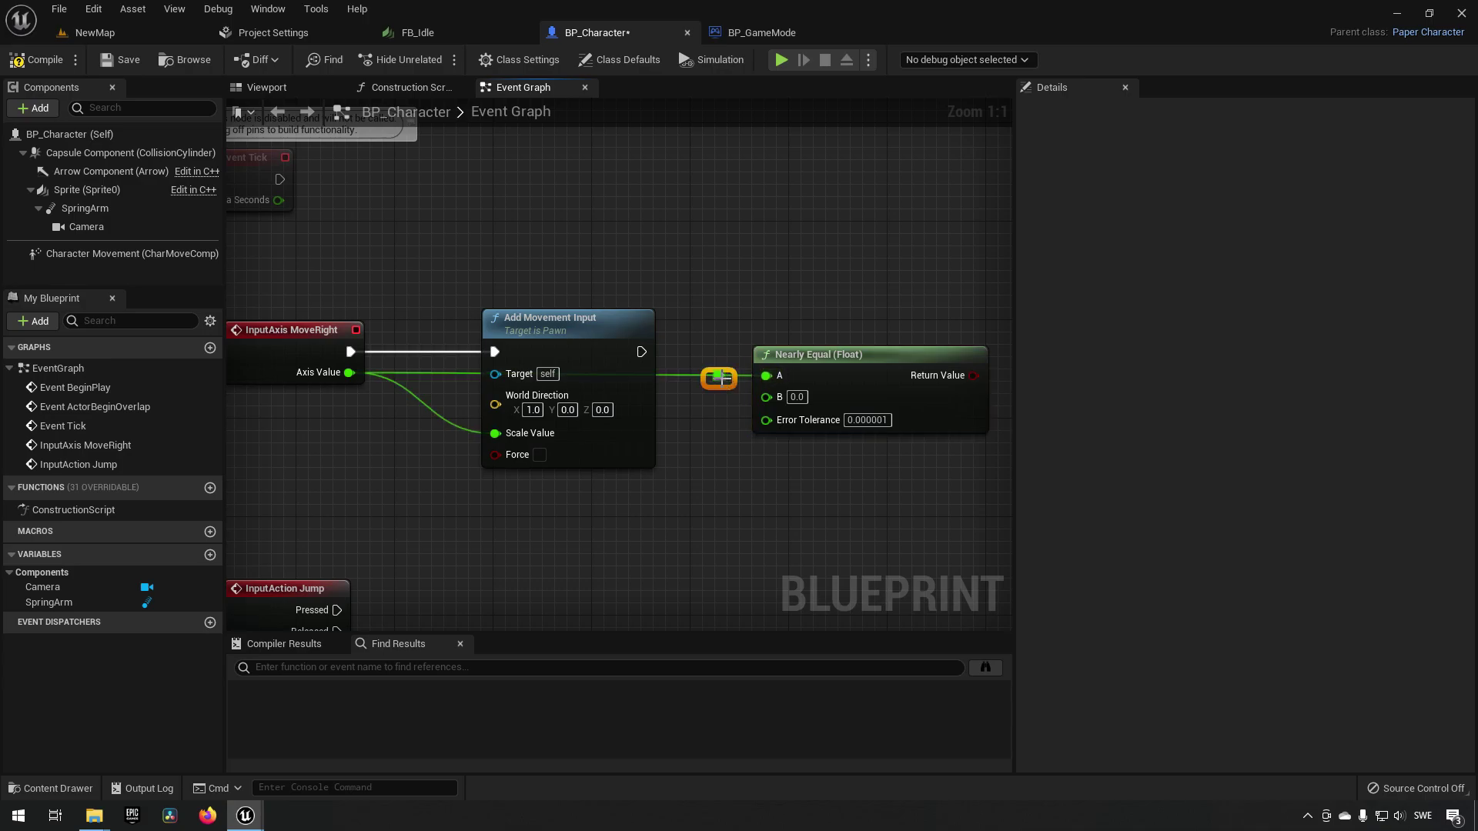
left_click_drag(714, 376, 472, 279)
double_click(645, 278)
left_click(907, 259)
right_click_drag(907, 259, 739, 262)
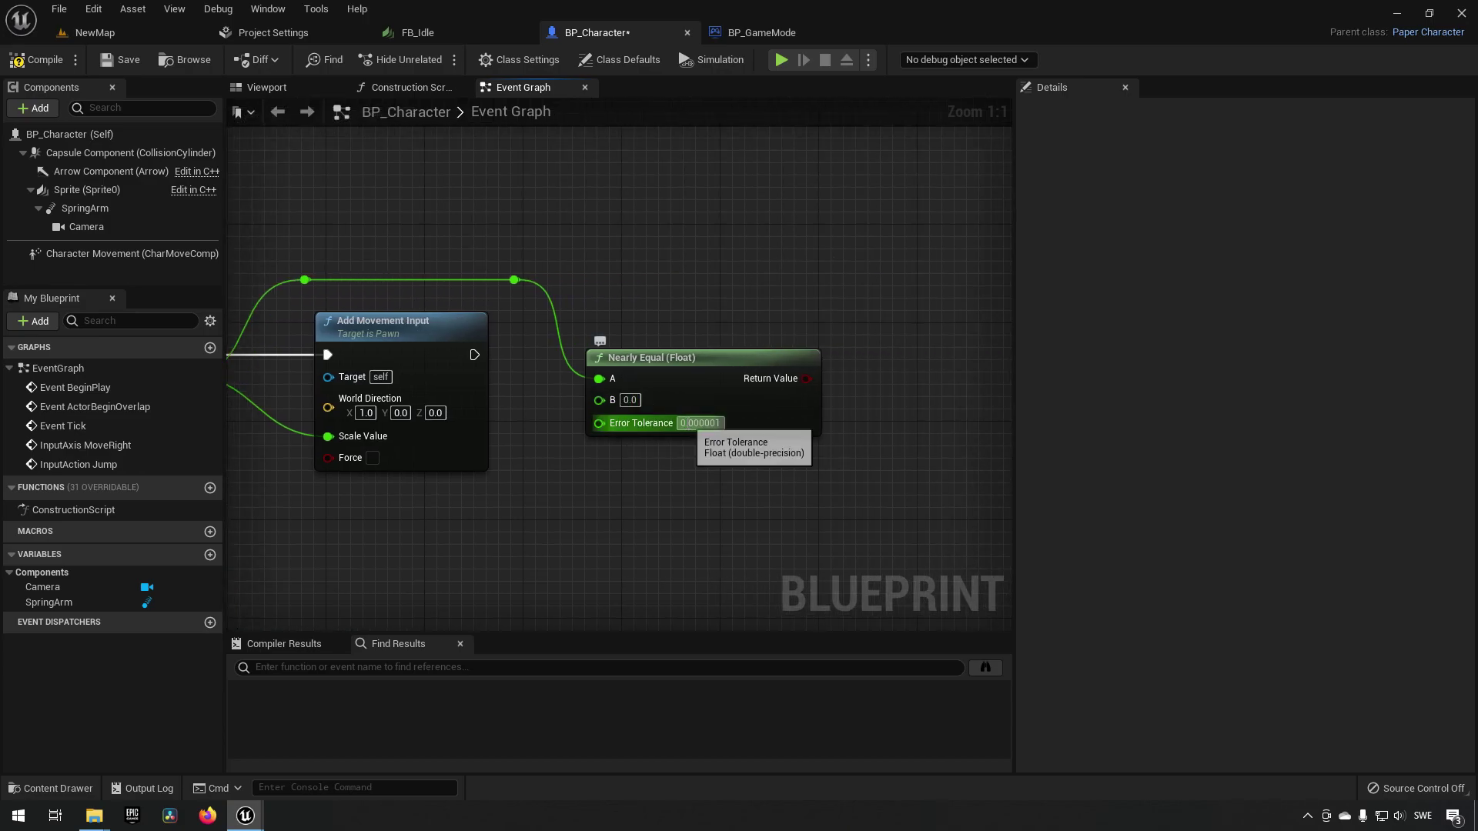
- Set the Nearly Equal Error Tolerance to 0.1 and add a Branch node
left_click(699, 423)
key("Left")
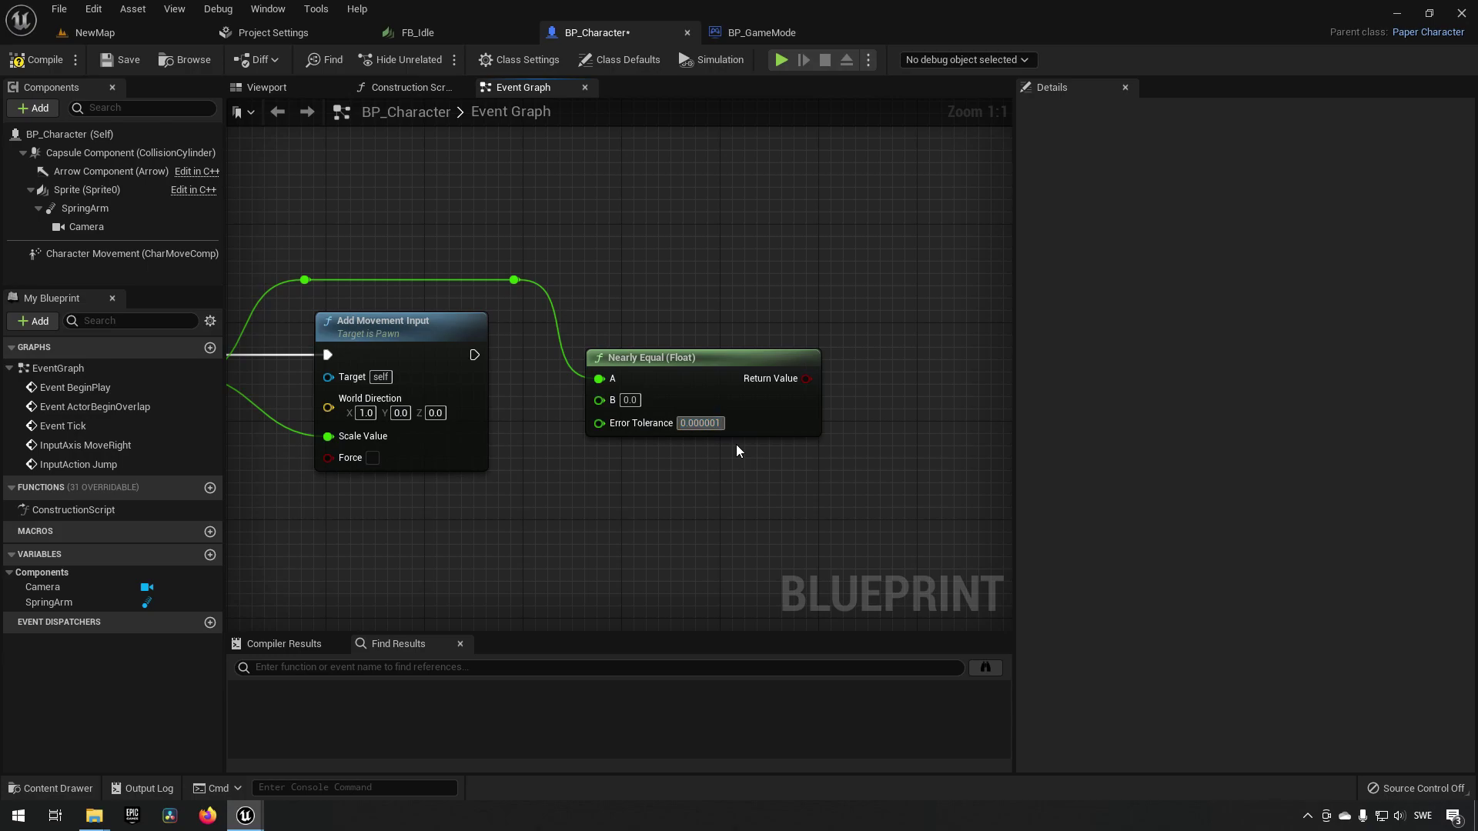
key("shift+Left")
key("shift+Left")
key("shift+Left")
key("shift+Left")
key("shift+Left")
key("shift+Left")
type(".1")
key("ctrl+a")
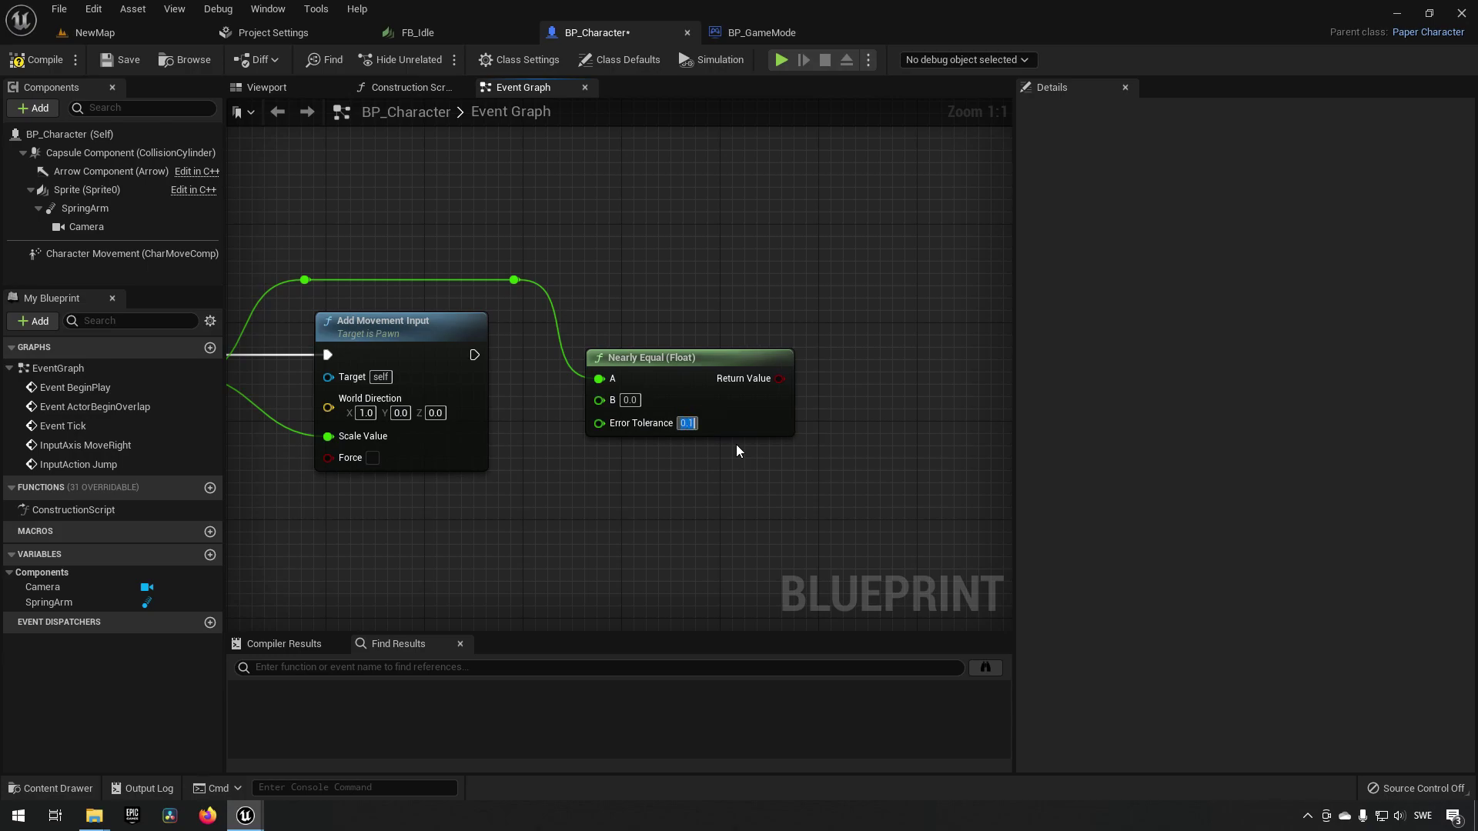
left_click(834, 320)
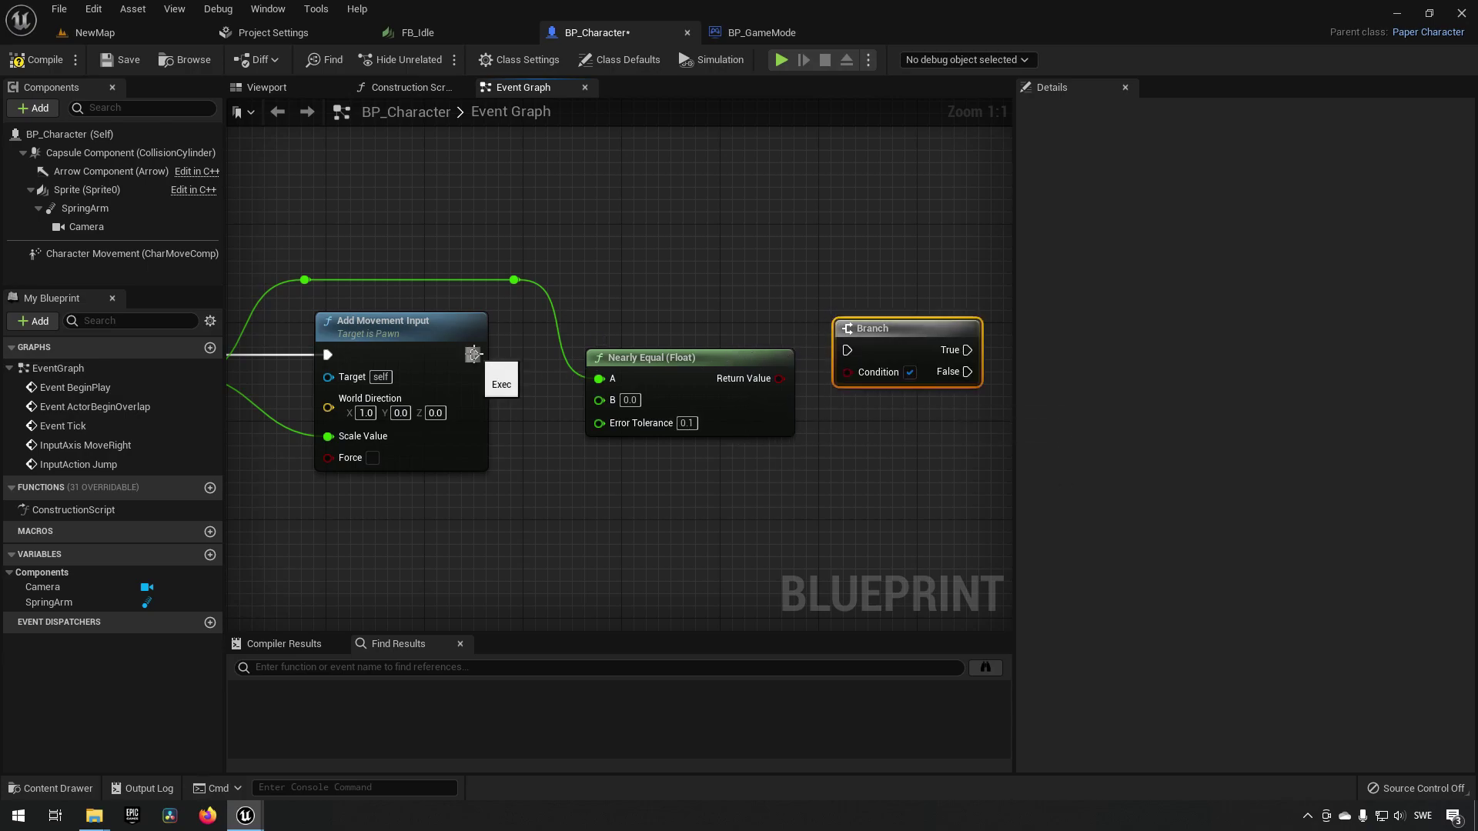
- Wire Add Movement Input into the Branch and Nearly Equal into its Condition
left_click_drag(474, 355, 847, 350)
left_click_drag(717, 374, 716, 396)
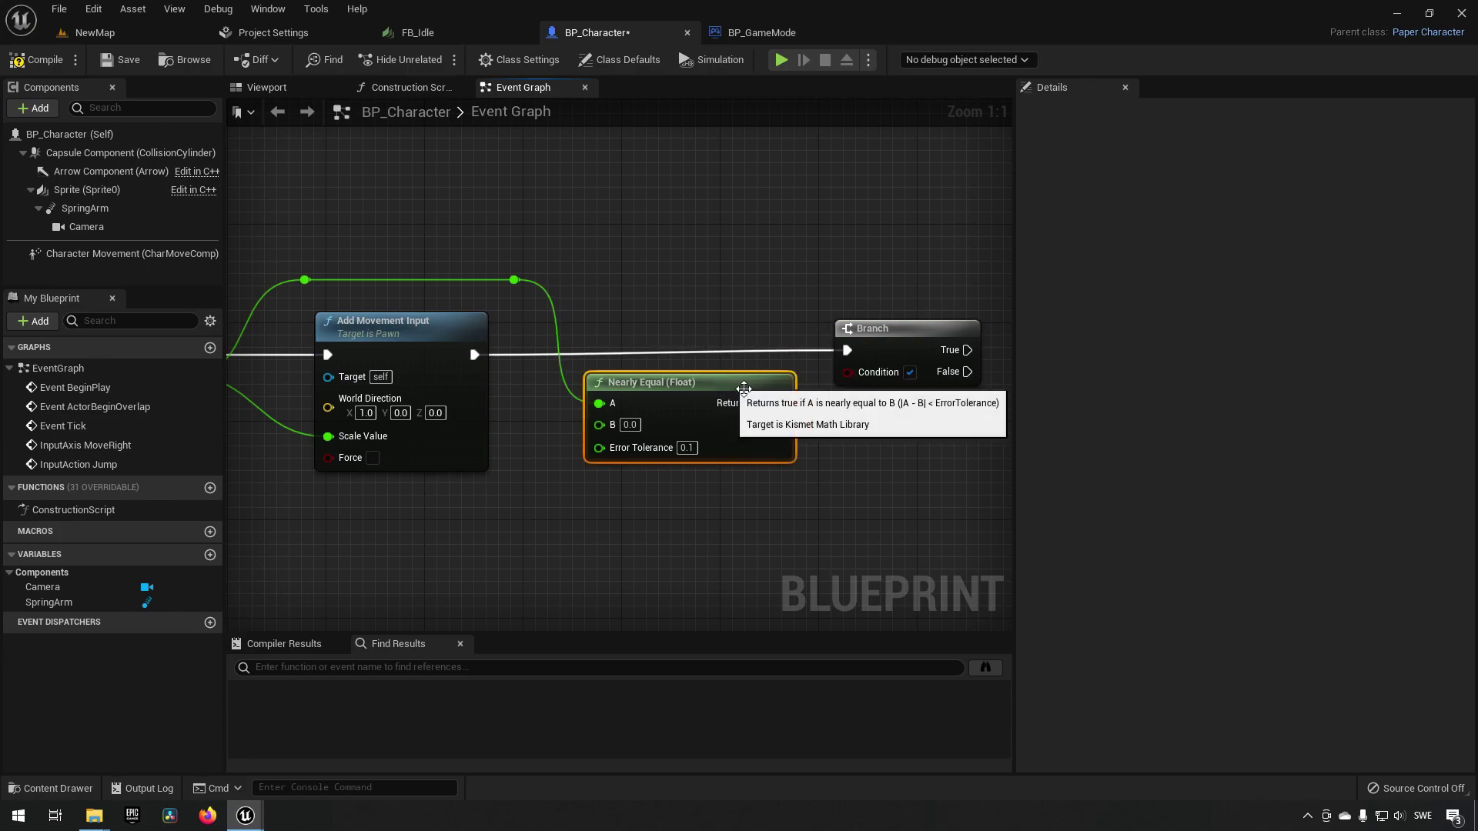
right_click_drag(866, 436, 816, 429)
left_click_drag(729, 396, 797, 365)
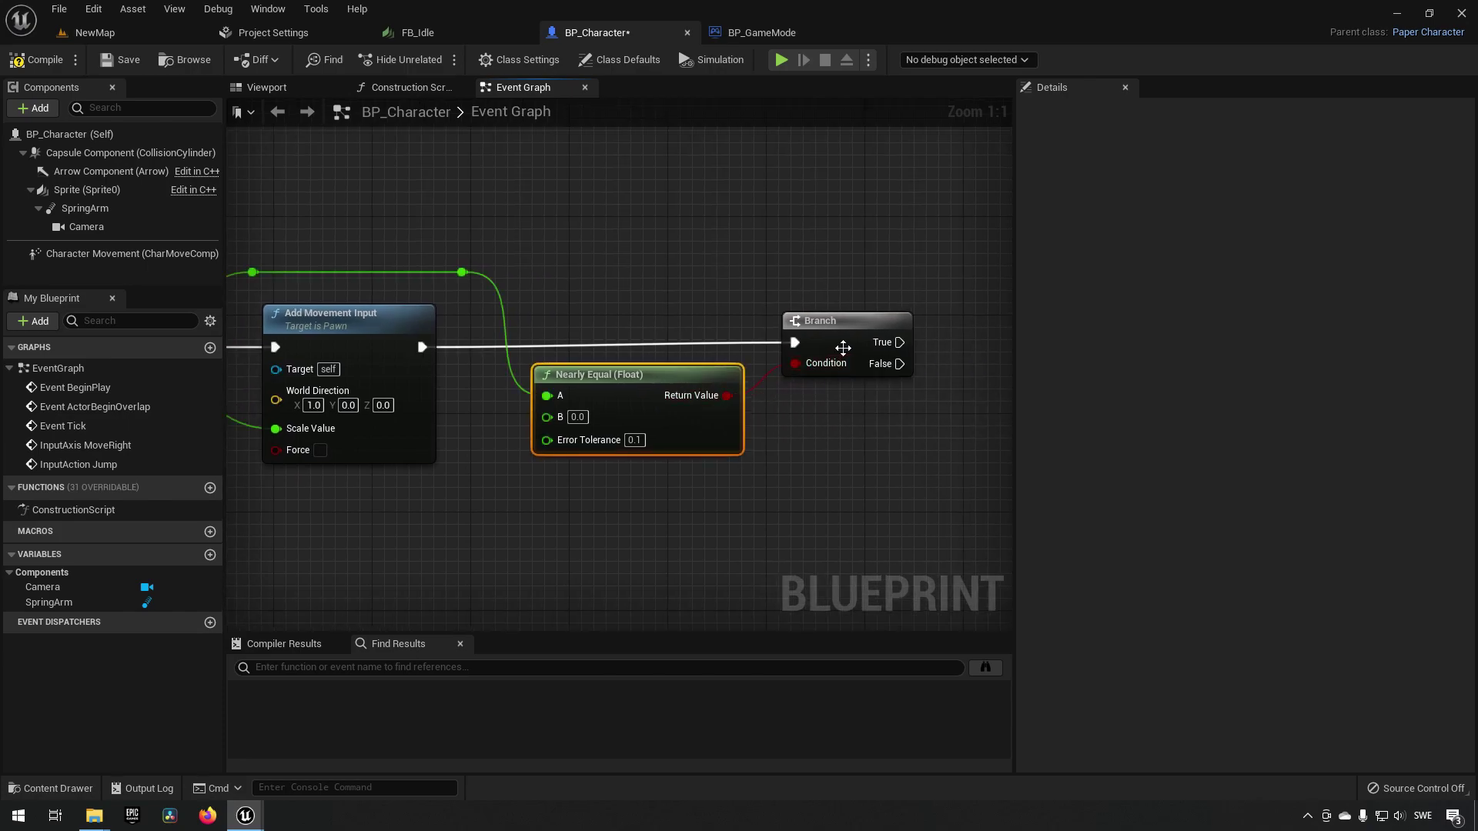
right_click_drag(818, 452, 668, 453)
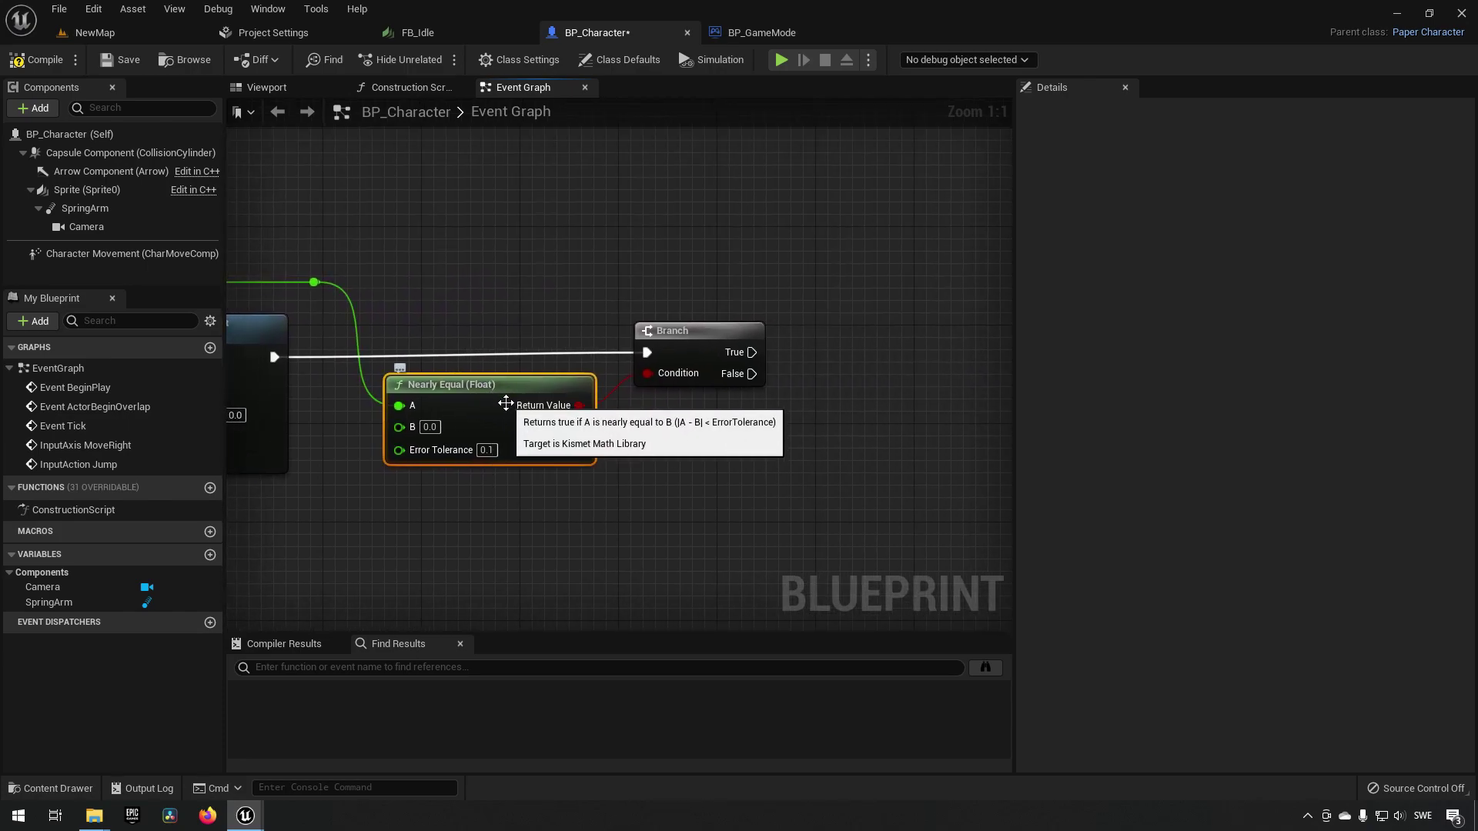
right_click_drag(752, 415, 742, 433)
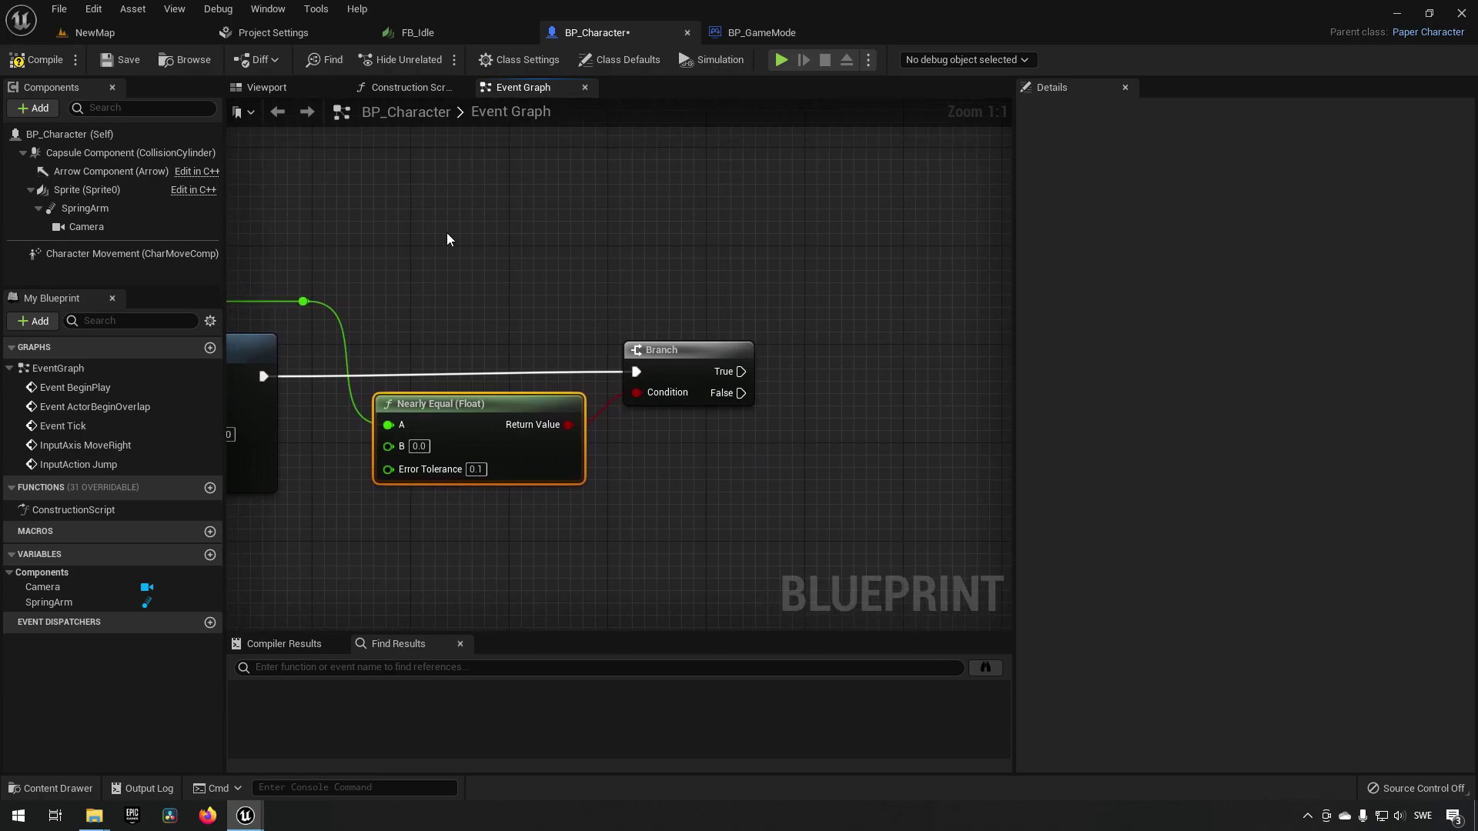
- Add a Sprite reference and two Set Flipbook nodes targeting it
left_click_drag(87, 190, 860, 299)
type("set flip")
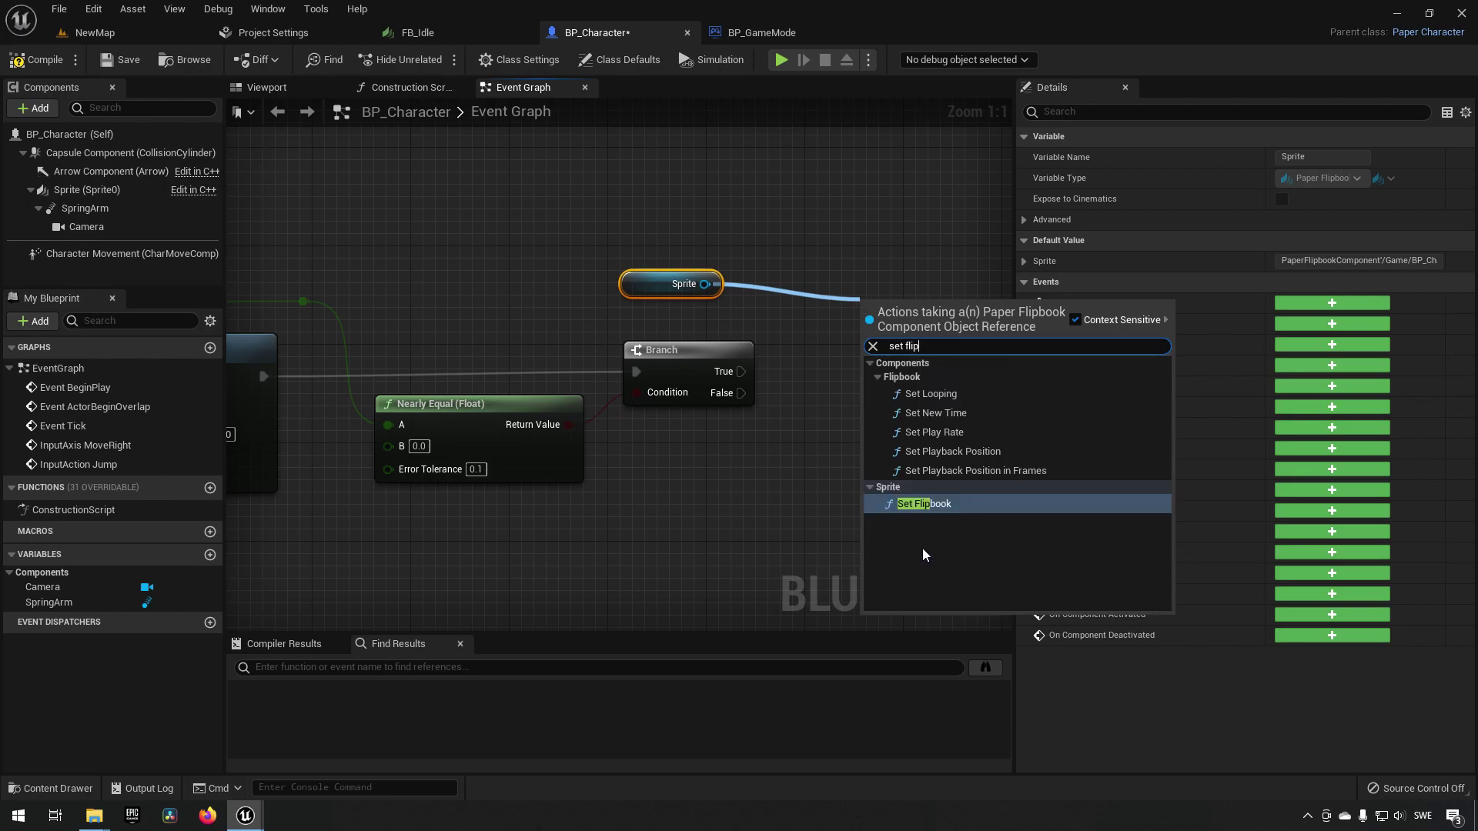
left_click(924, 503)
left_click_drag(930, 308, 929, 265)
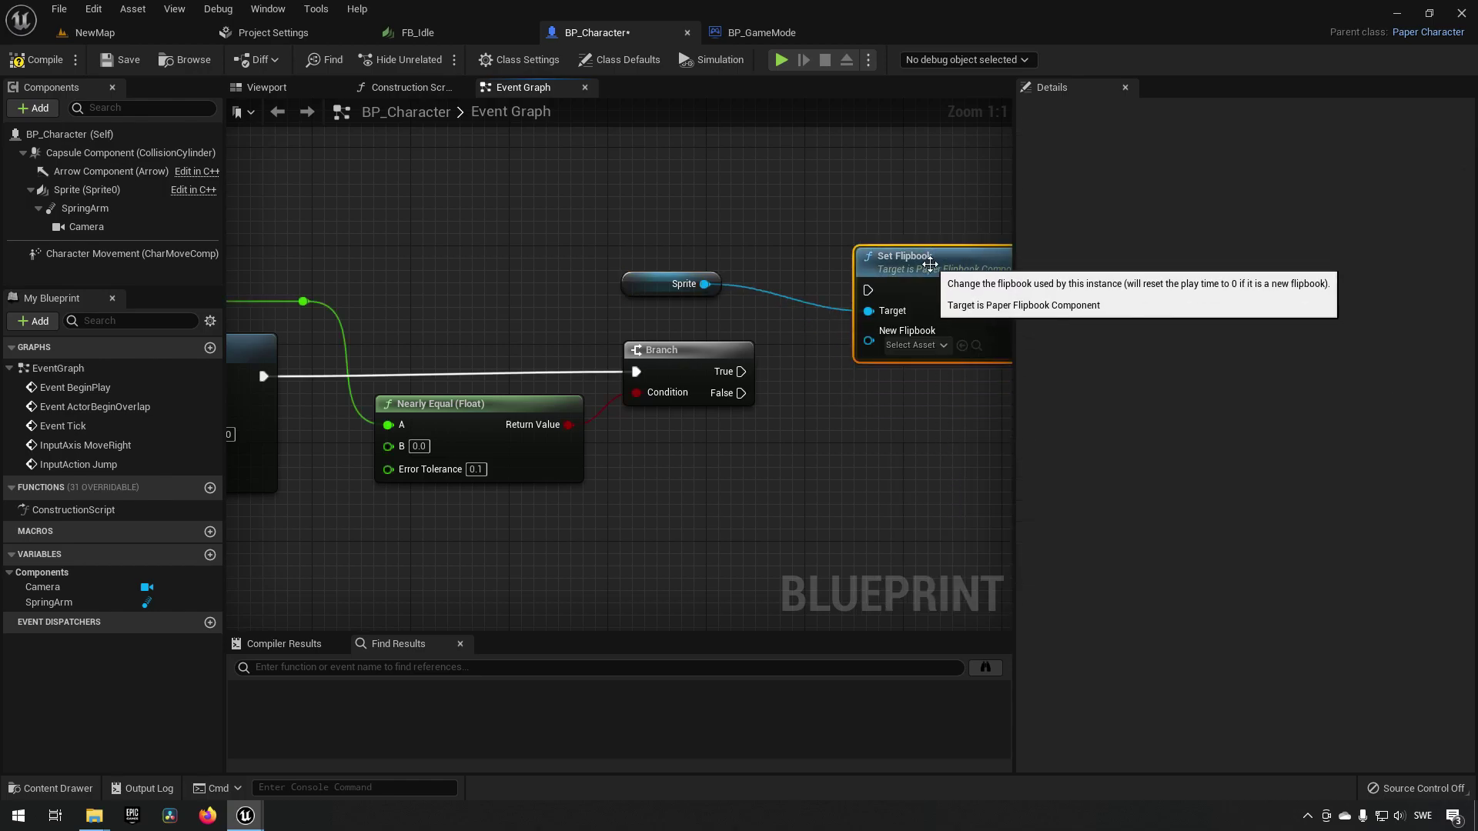
key("ctrl+w")
- Set the flipbooks to FB_Idle and Warrior_Run, wiring Sprite and Branch True
left_click(915, 344)
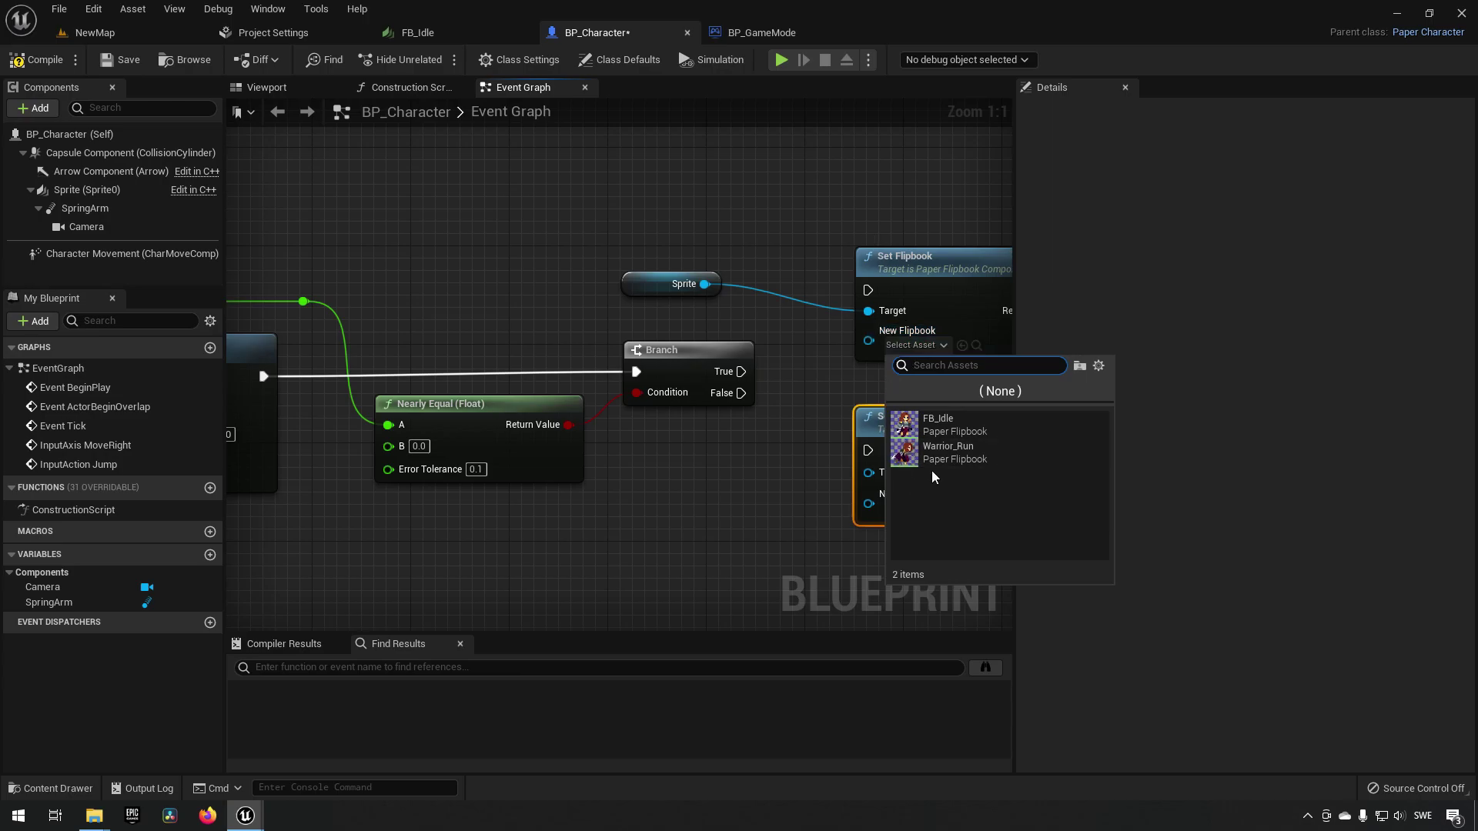
left_click(951, 422)
left_click(913, 507)
left_click(953, 616)
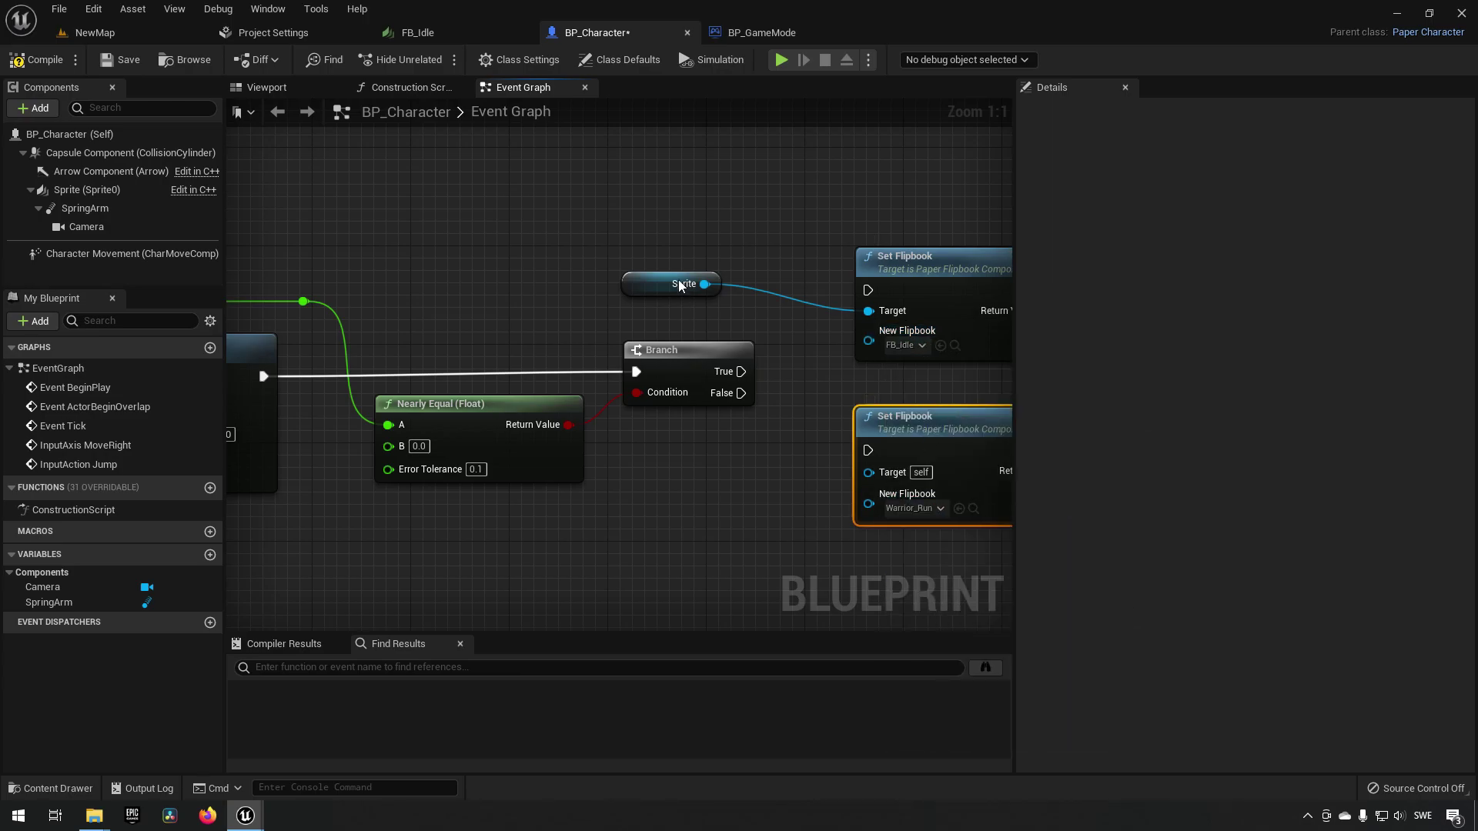
left_click_drag(704, 284, 868, 472)
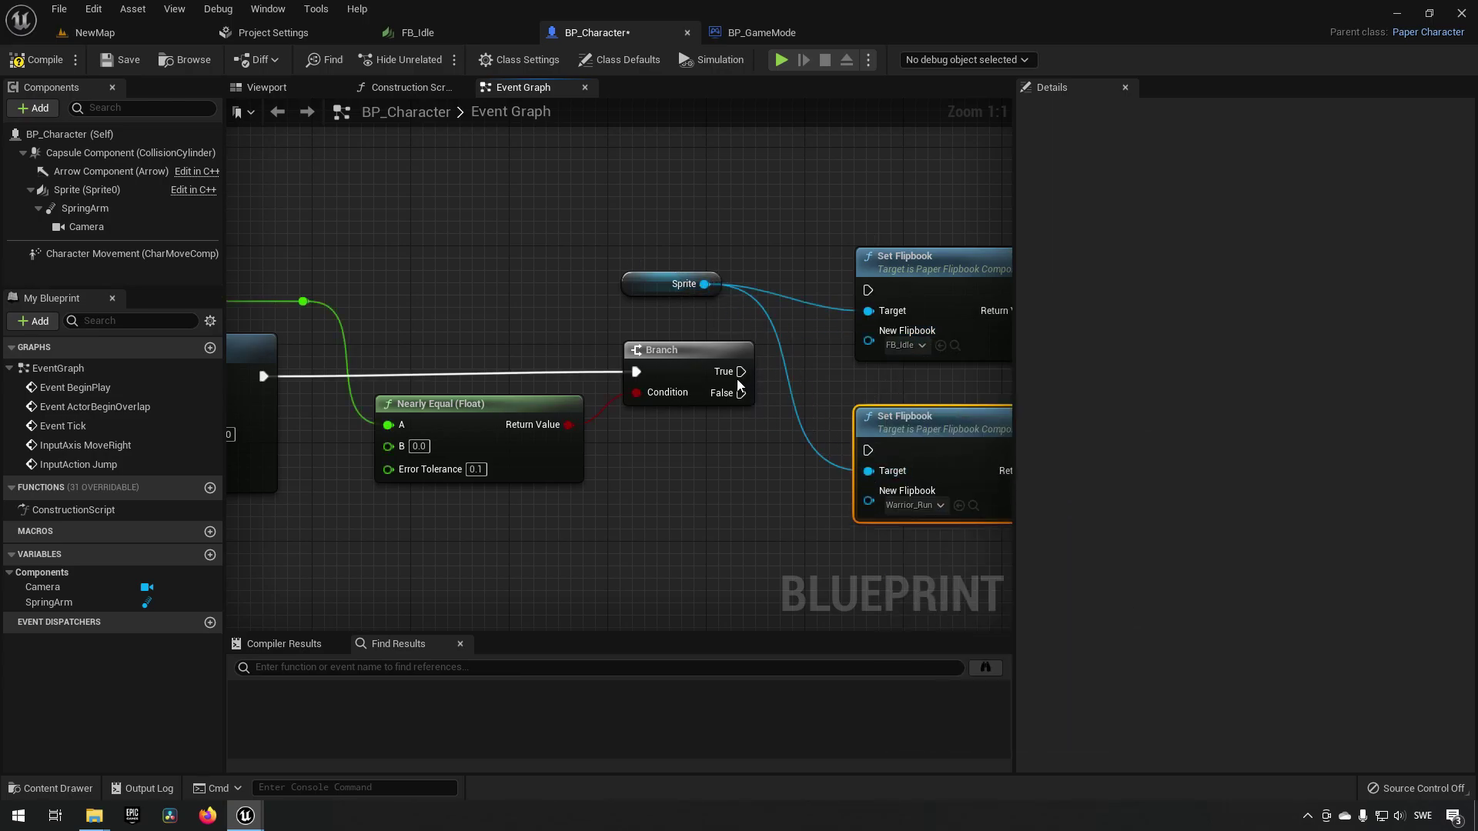
left_click_drag(741, 370, 870, 454)
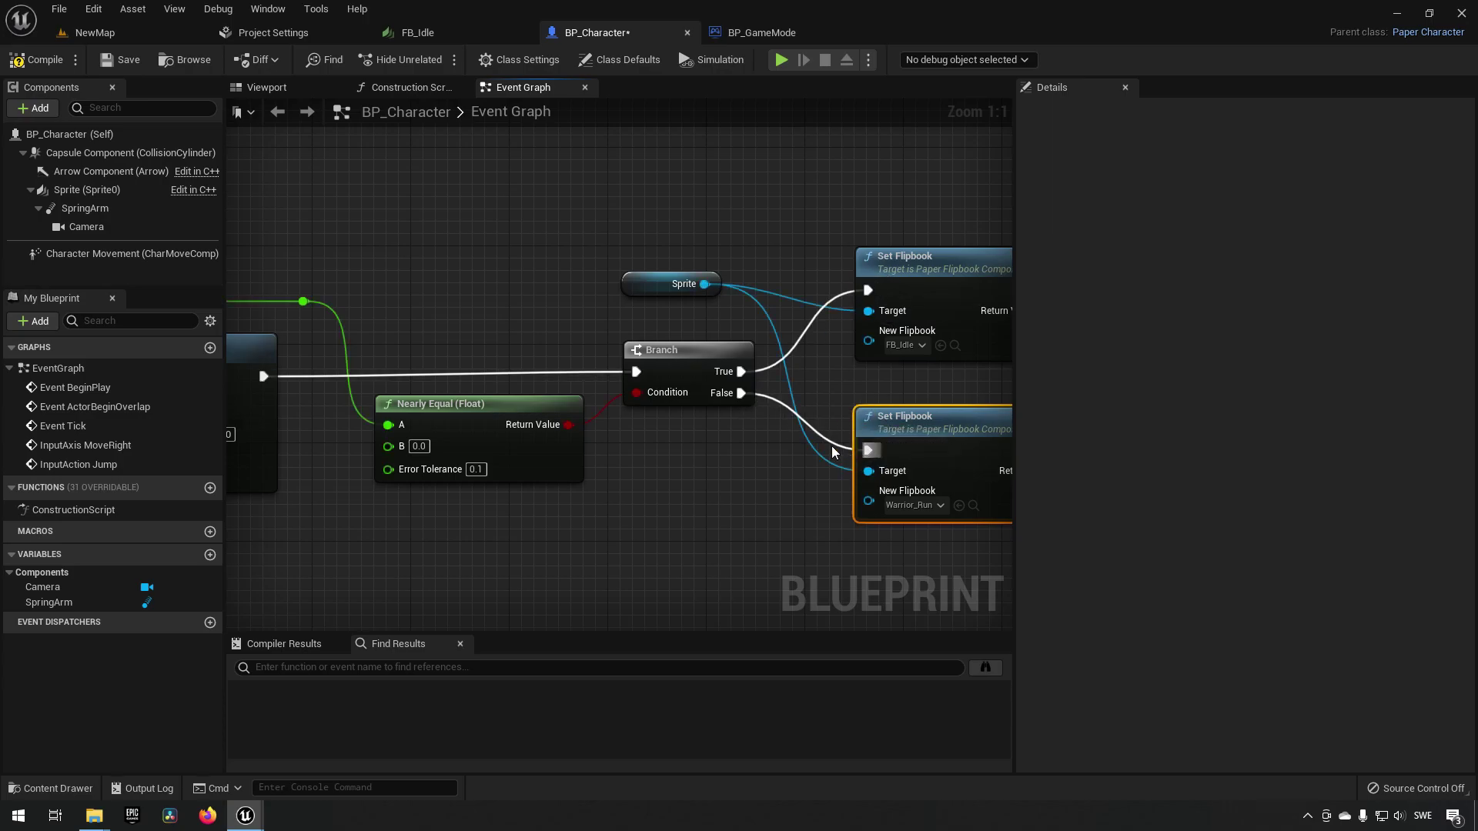
- Compile BP_Character and return to the NewMap level
left_click(53, 58)
left_click(123, 33)
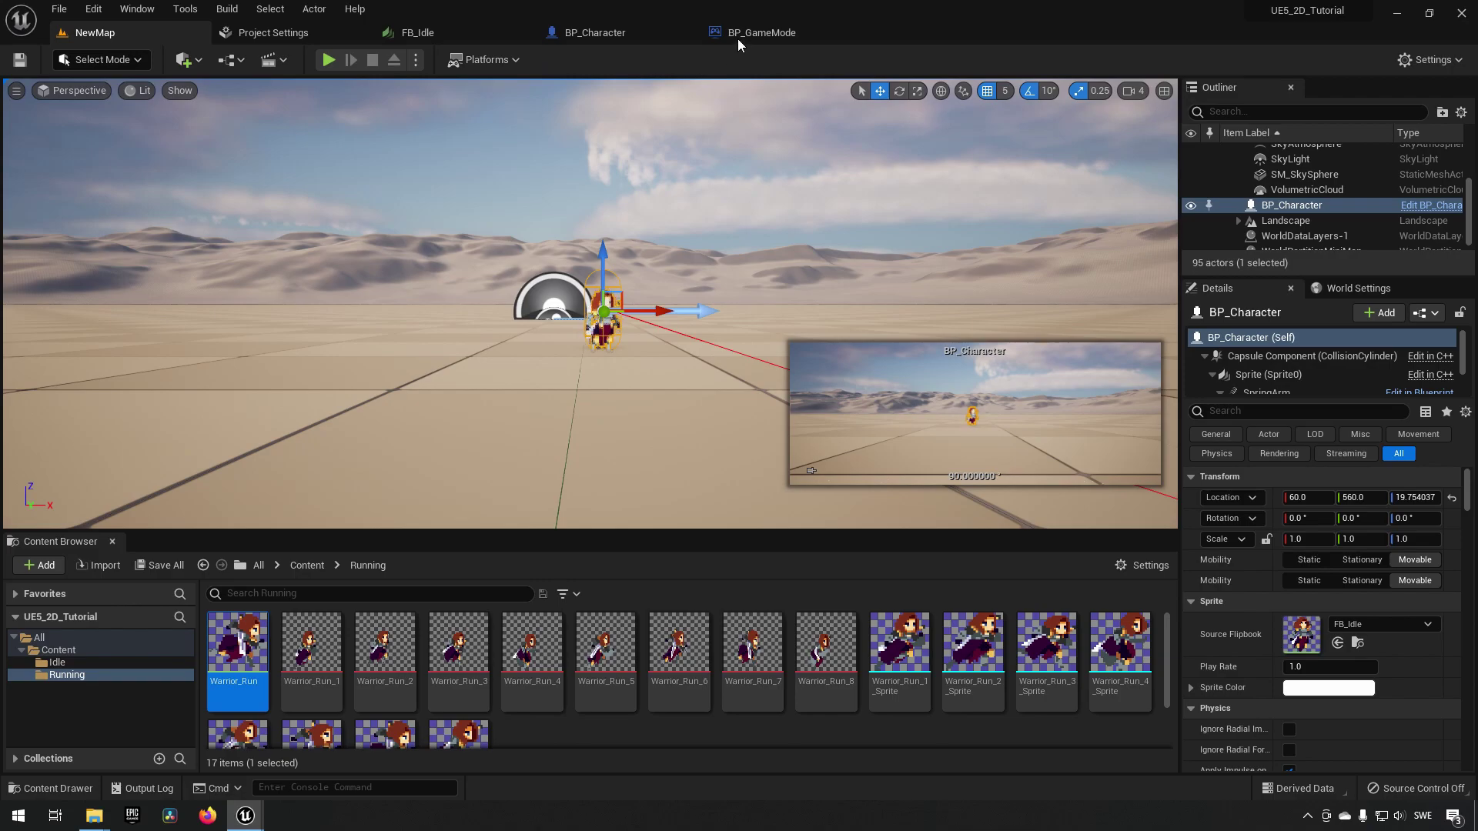
left_click(654, 32)
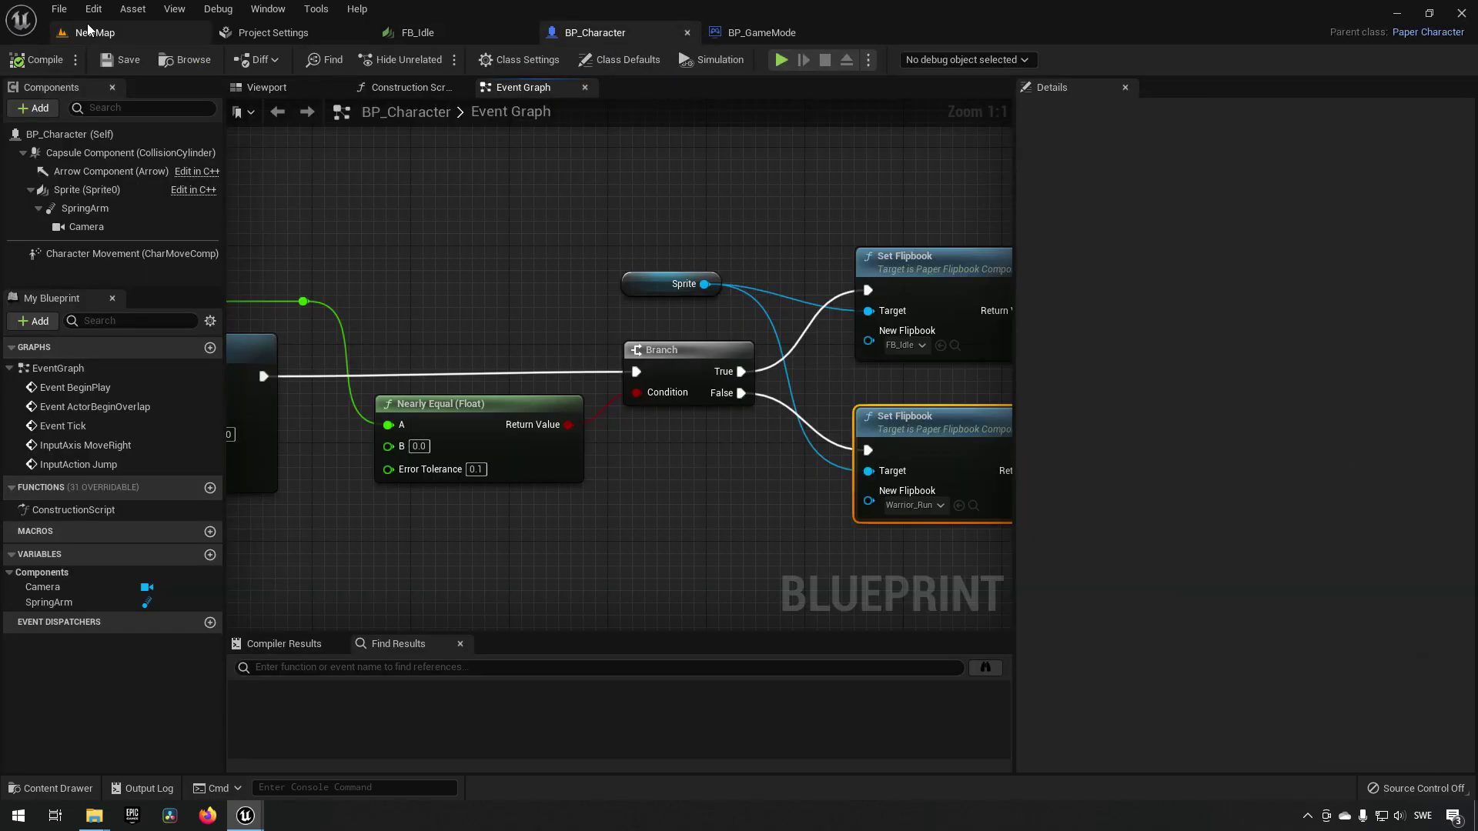
left_click(107, 32)
- Play the level, running right and left with D and A, then stop
left_click(328, 60)
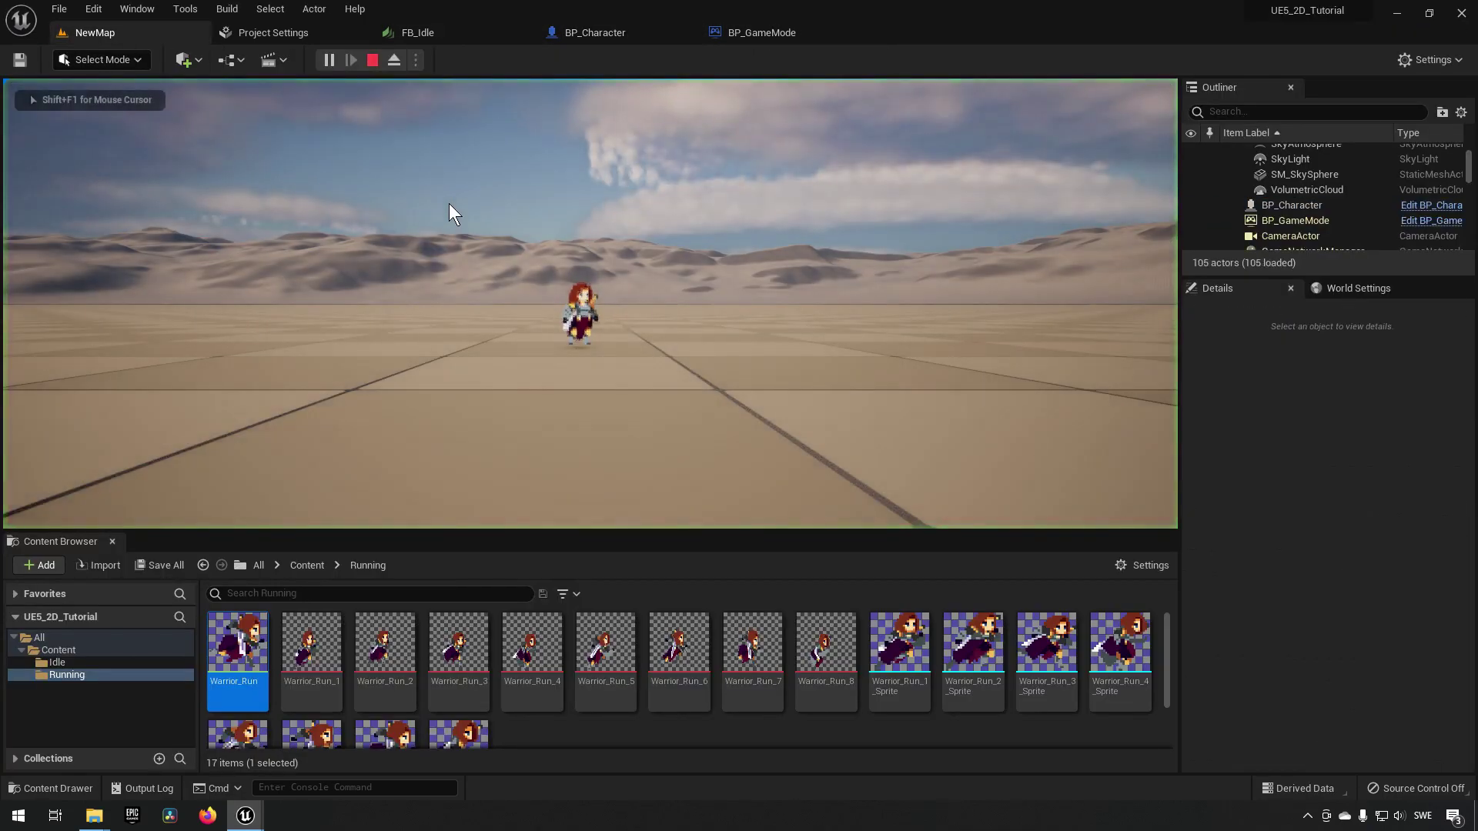
key("d")
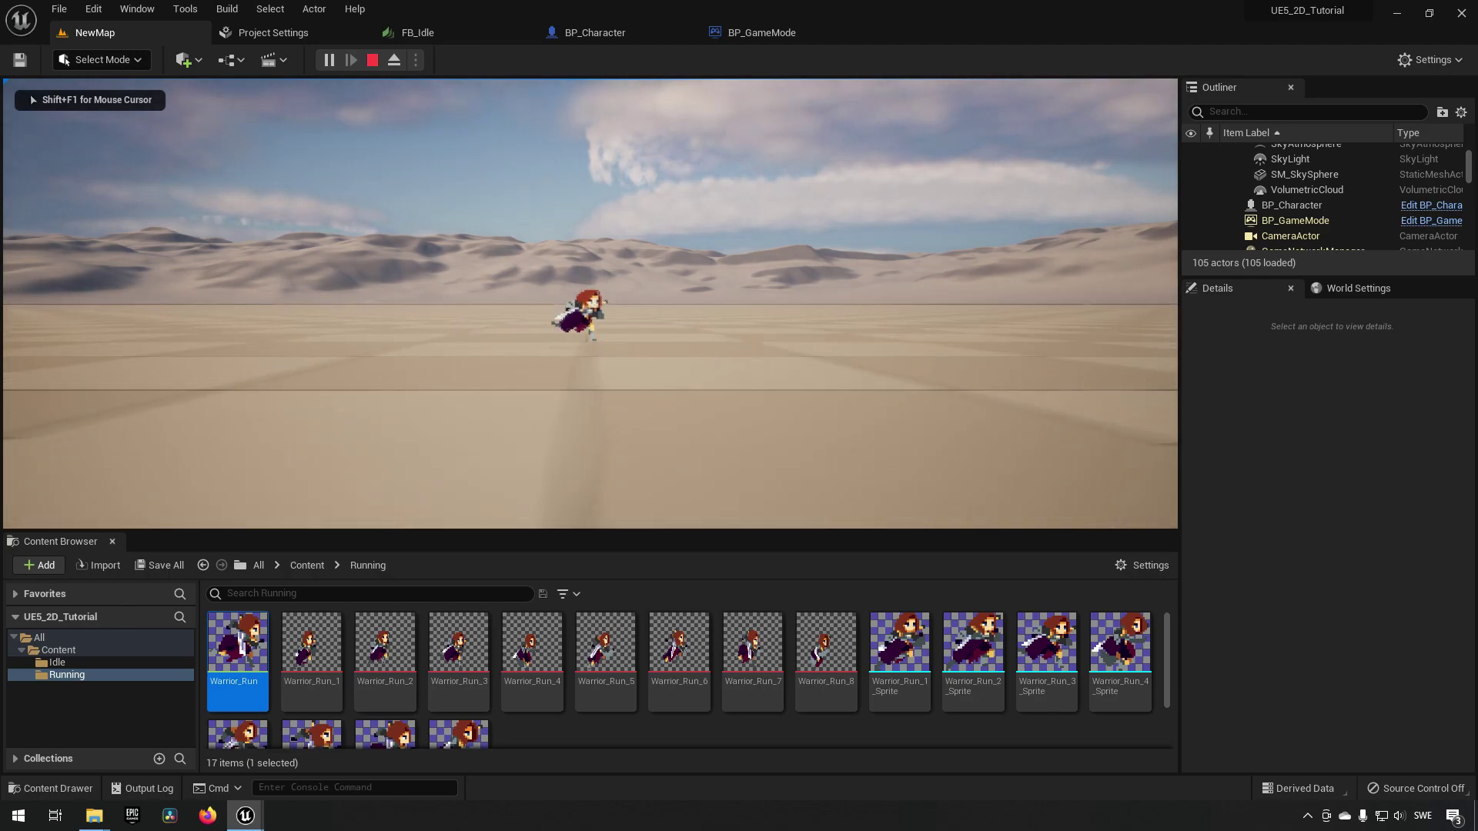
key("a")
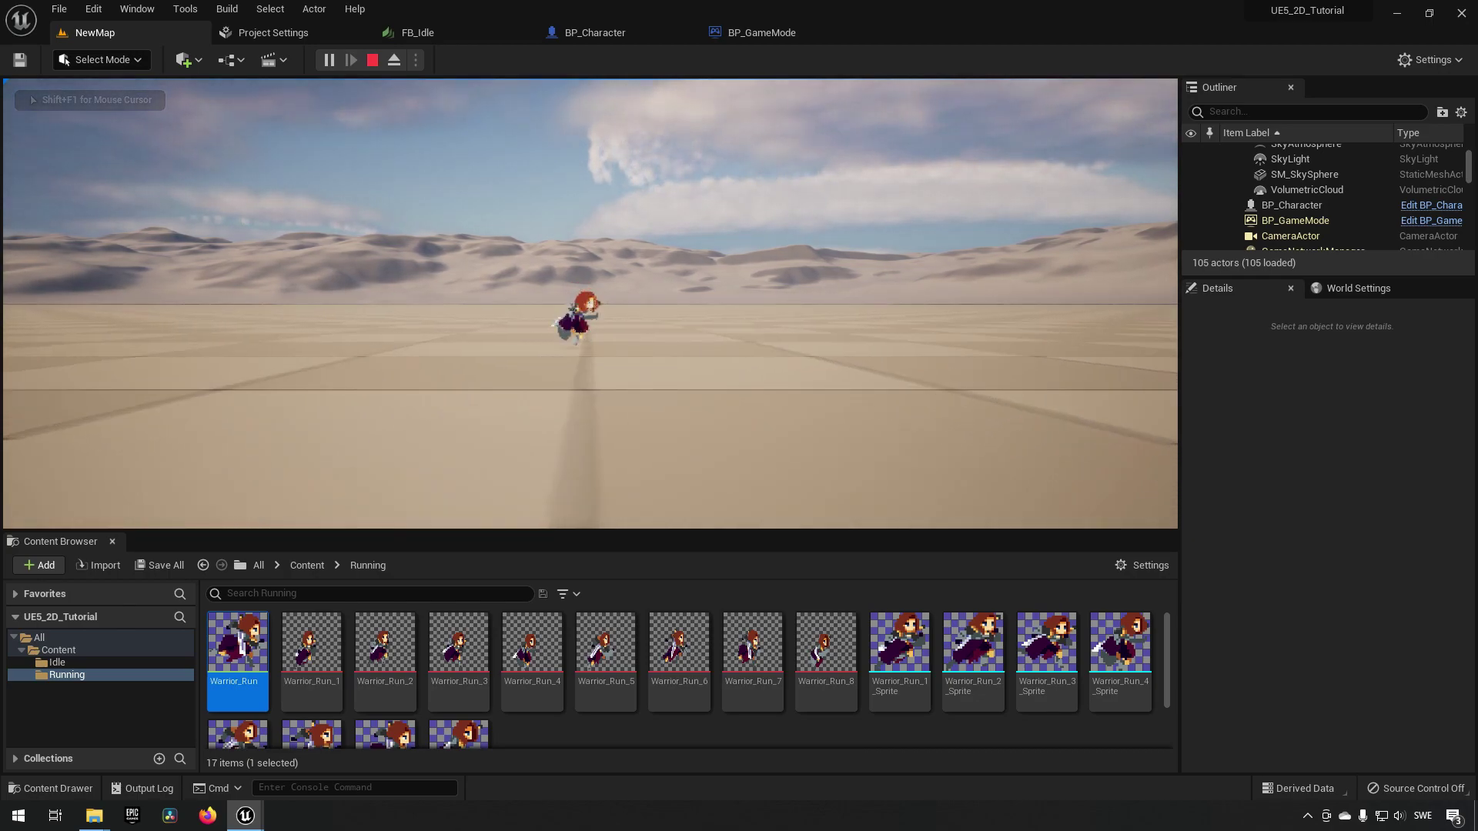
key("shift+F1")
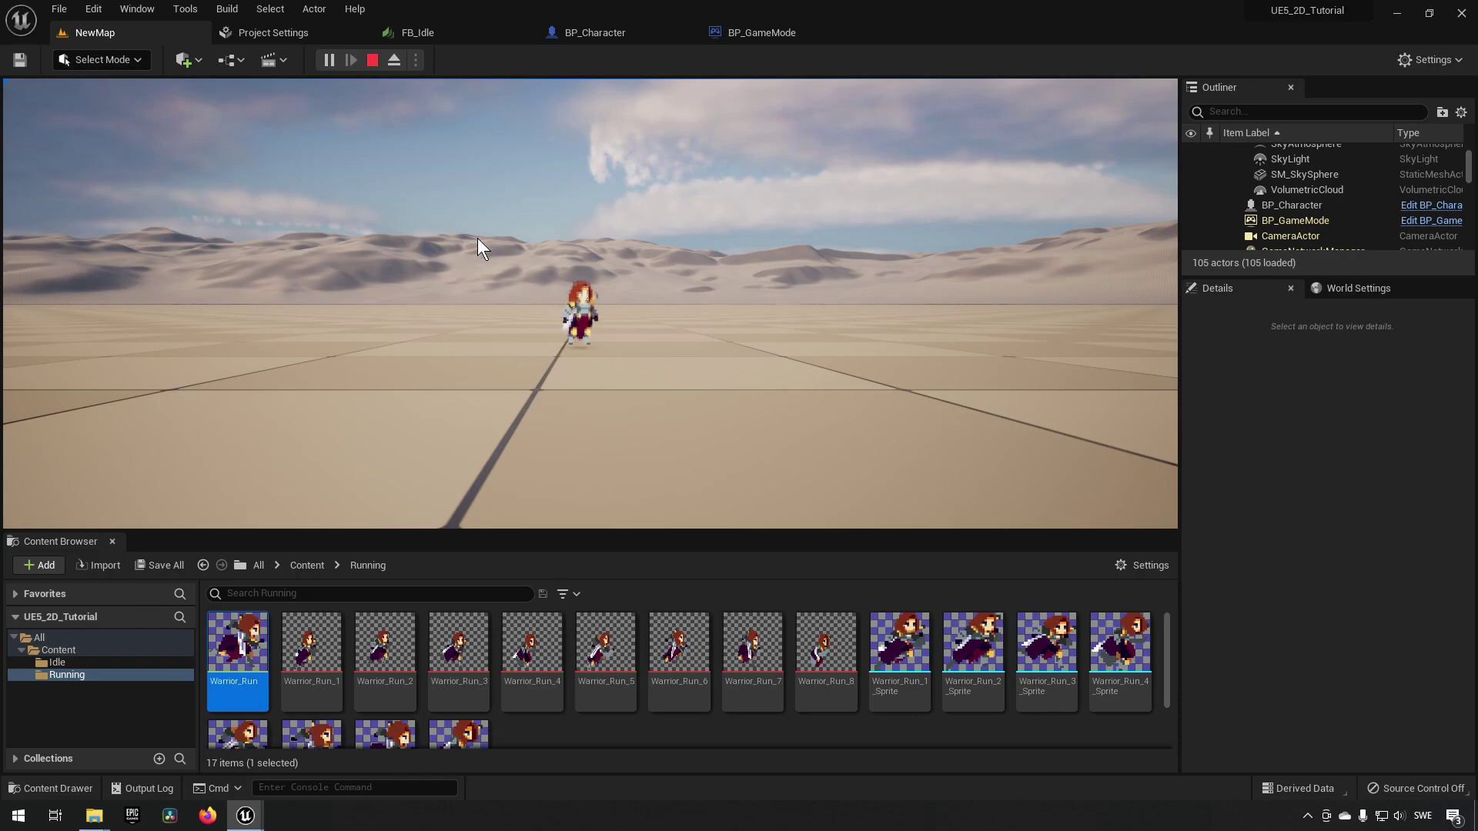
key("Escape")
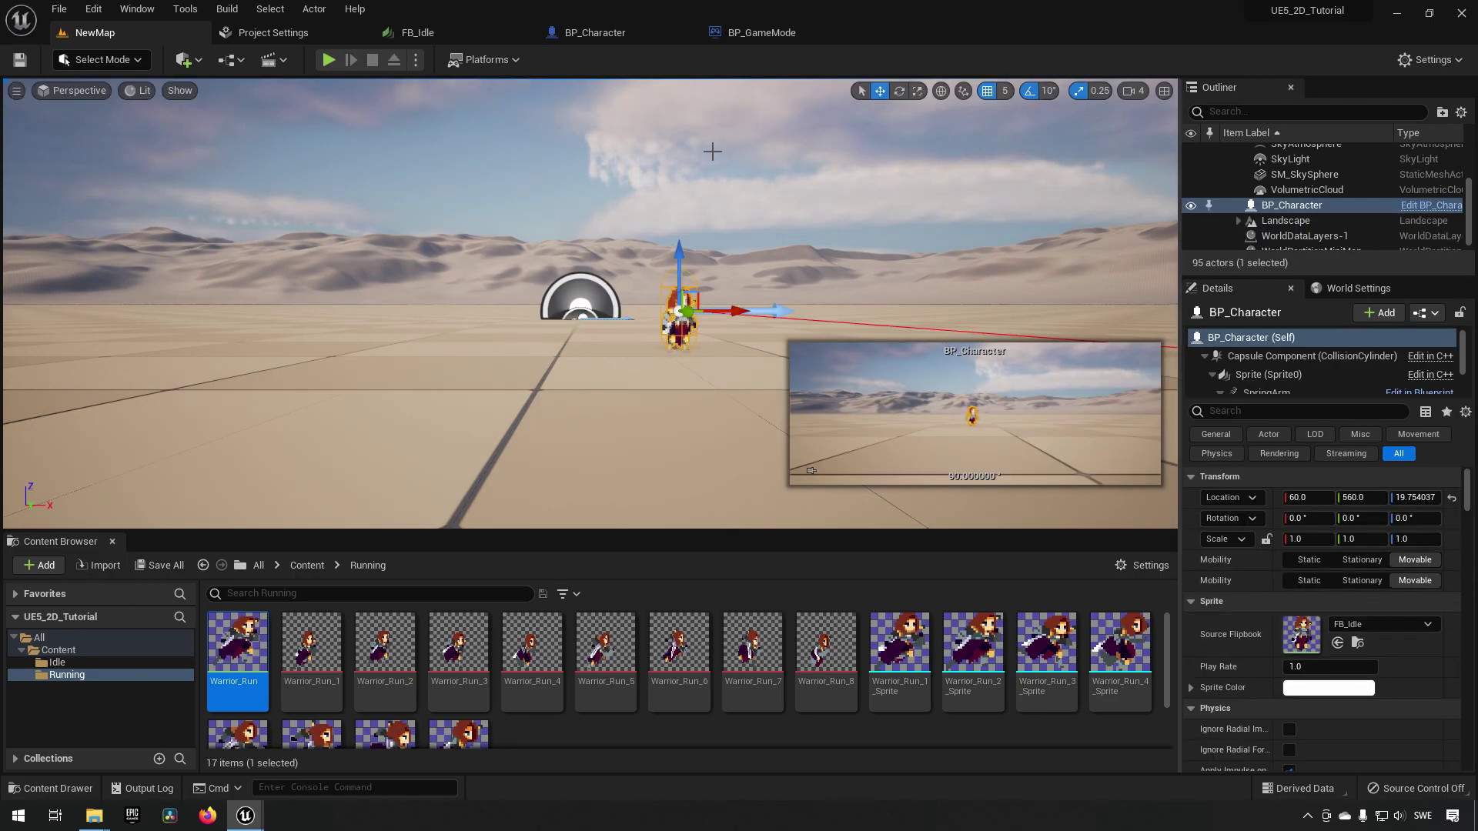
- Enable Constrain to Plane on BP_Character's Character Movement
left_click(613, 34)
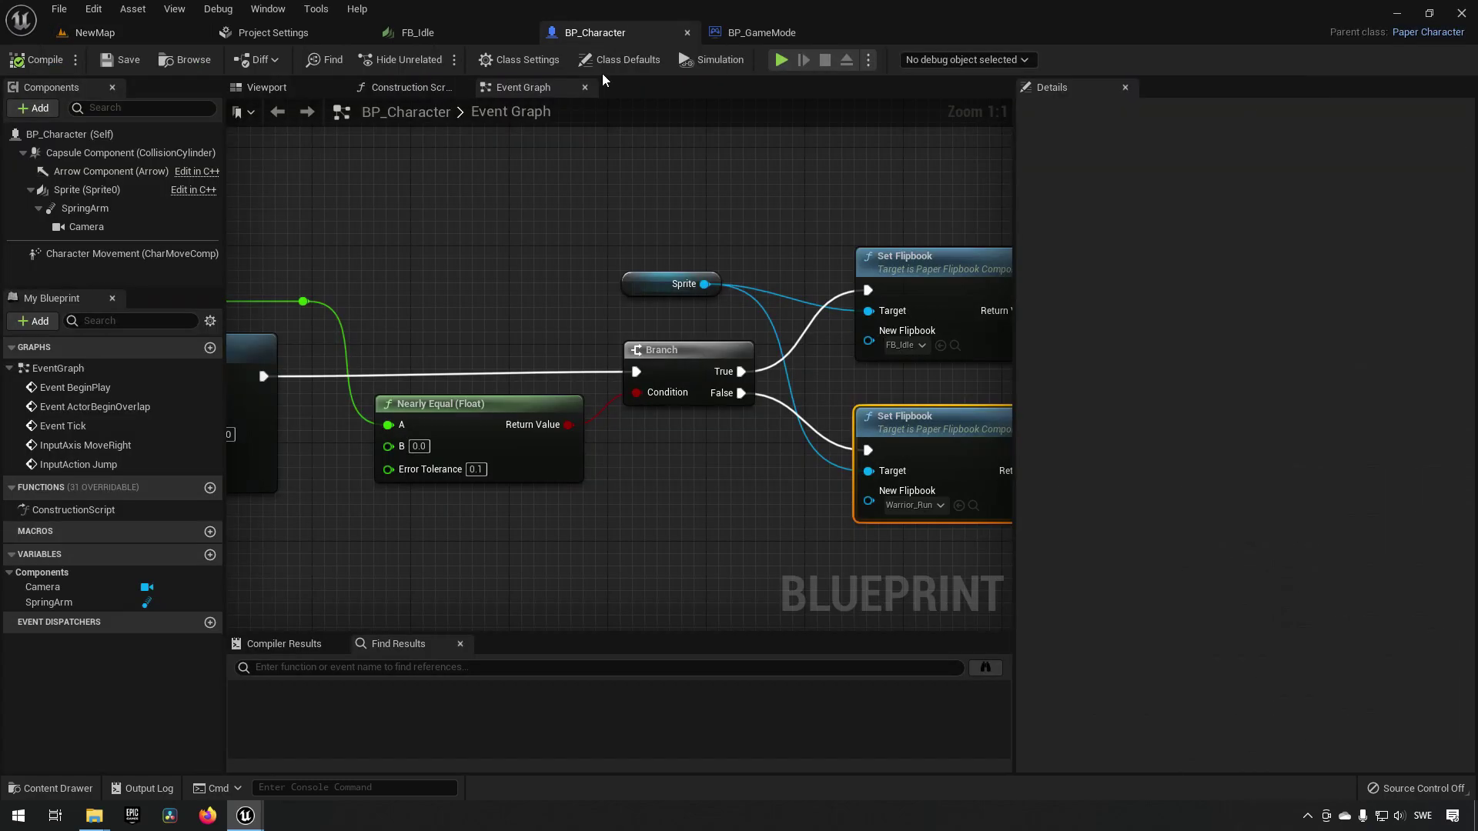
left_click(112, 254)
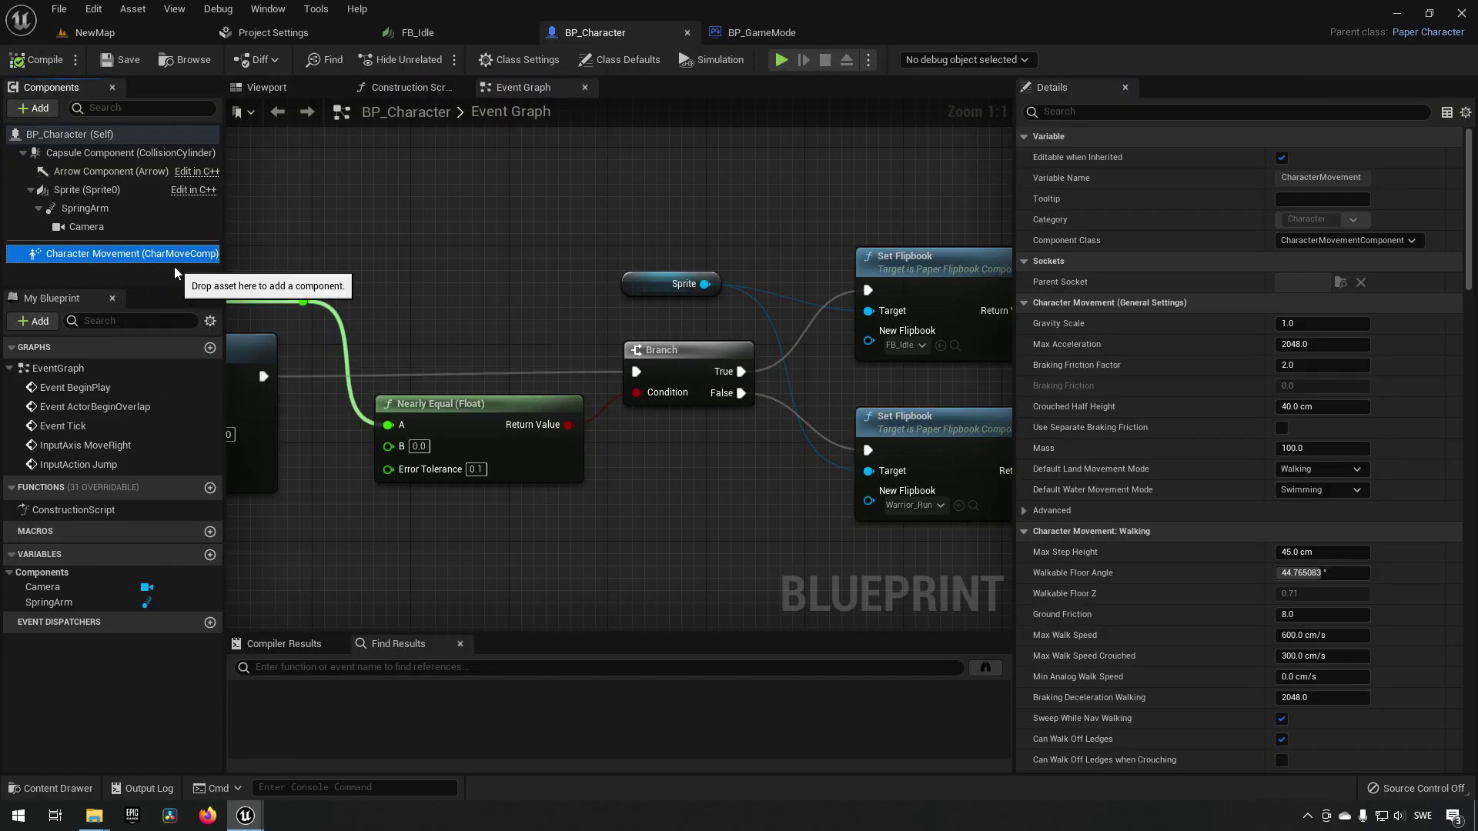
scroll(1261, 478, "down", 10)
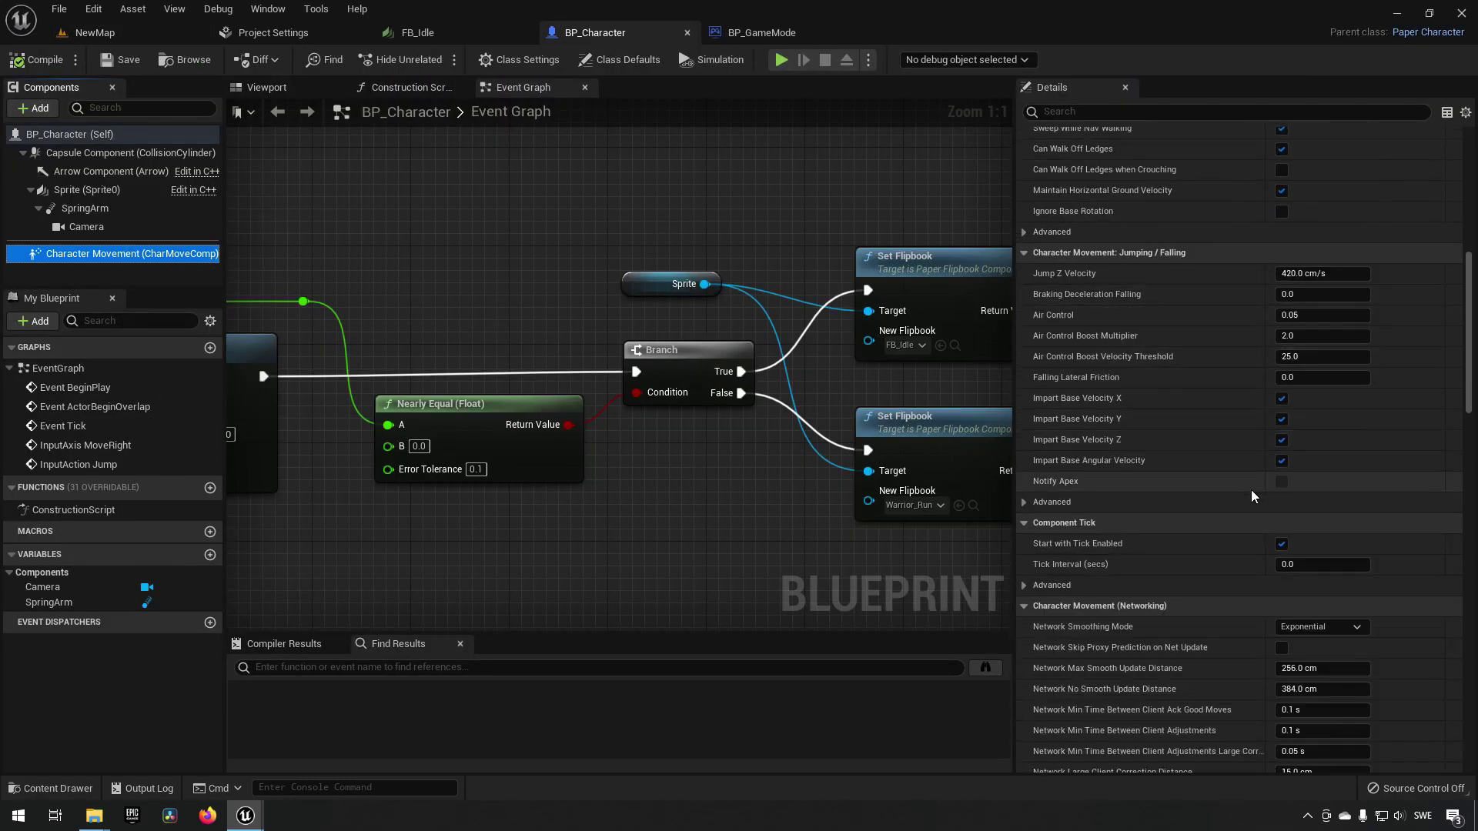
scroll(1245, 497, "down", 10)
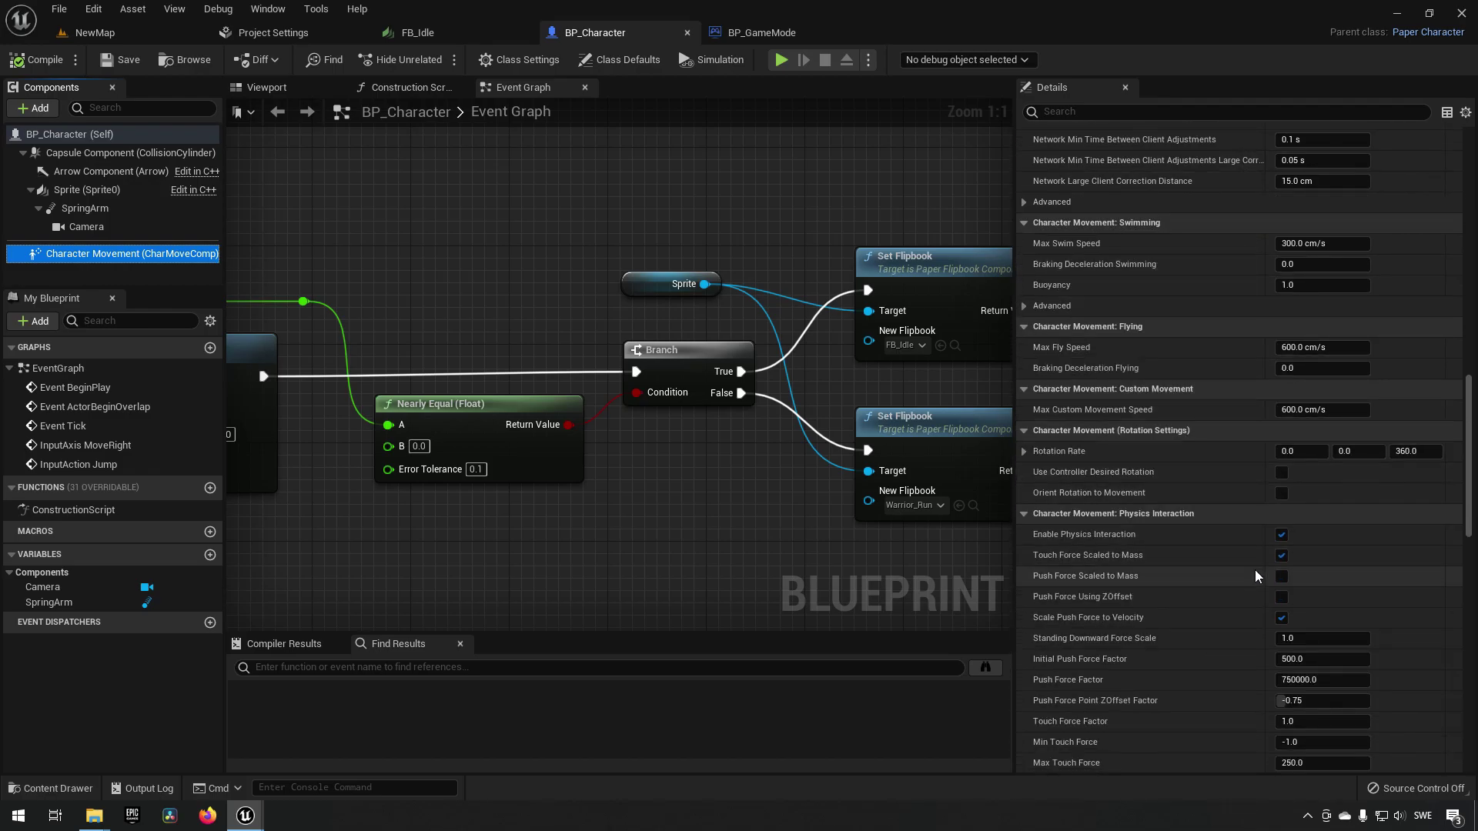
scroll(1205, 582, "down", 10)
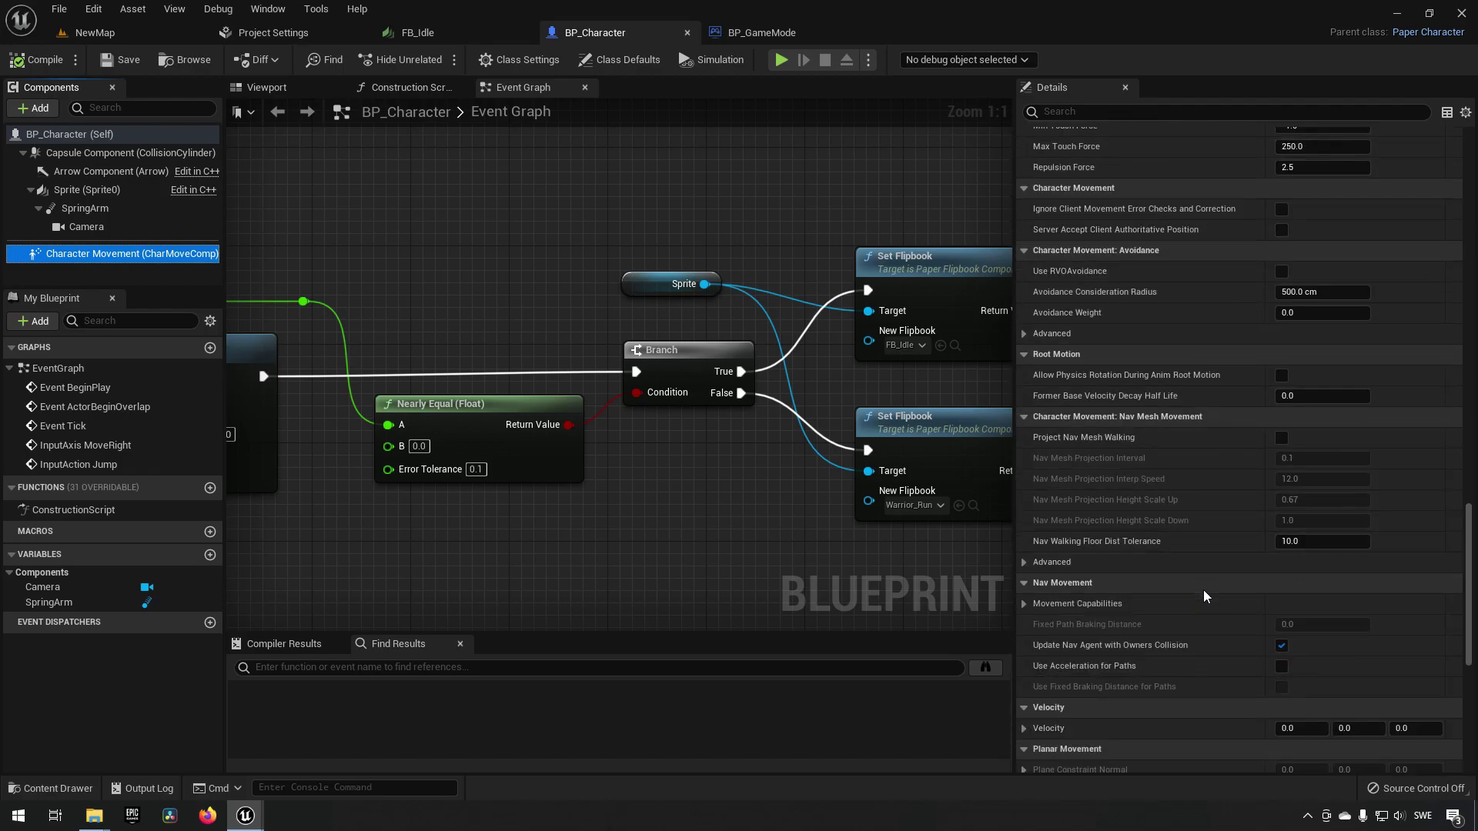
scroll(1196, 551, "down", 3)
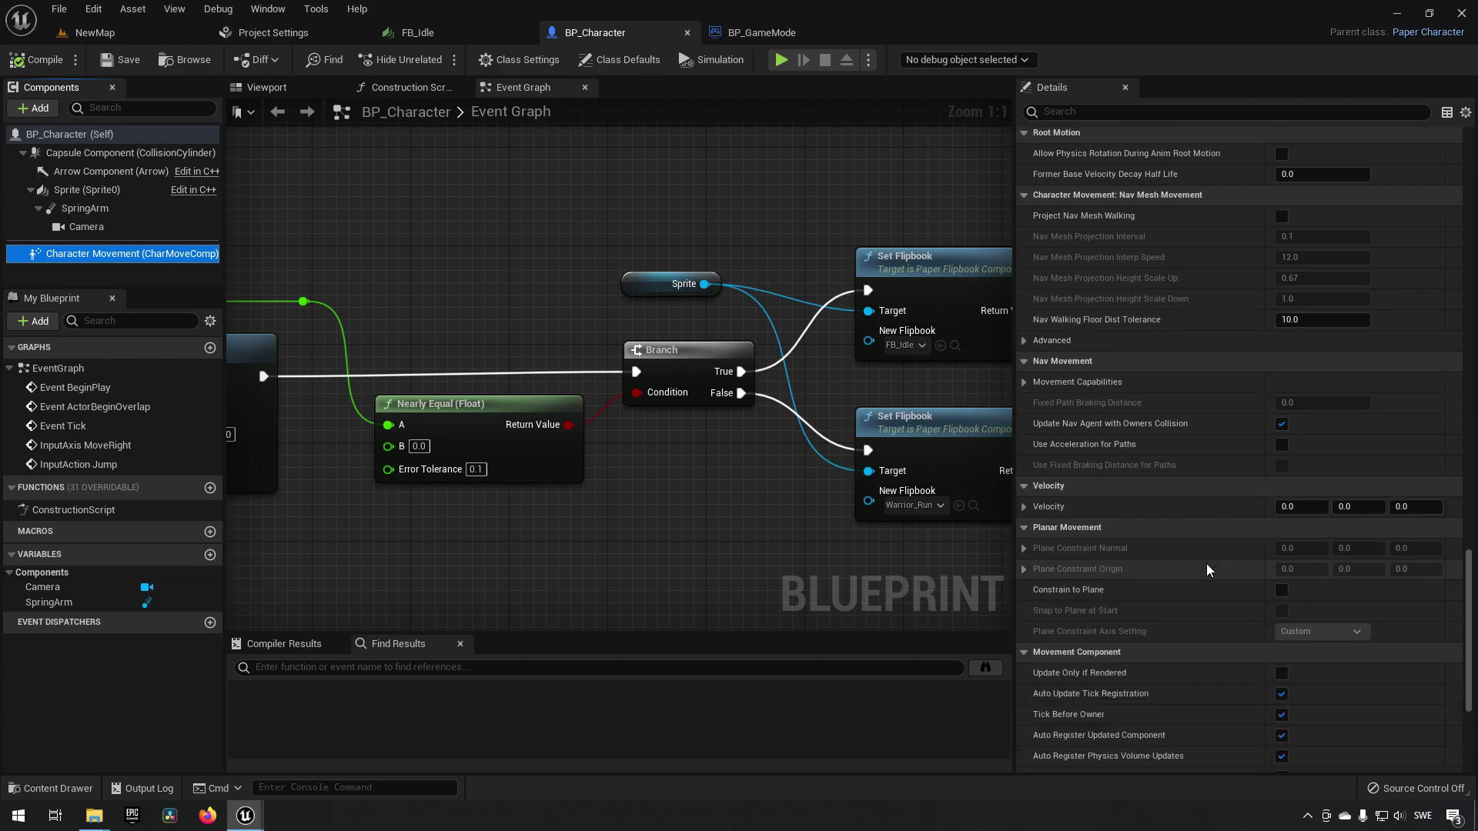
scroll(1212, 583, "down", 2)
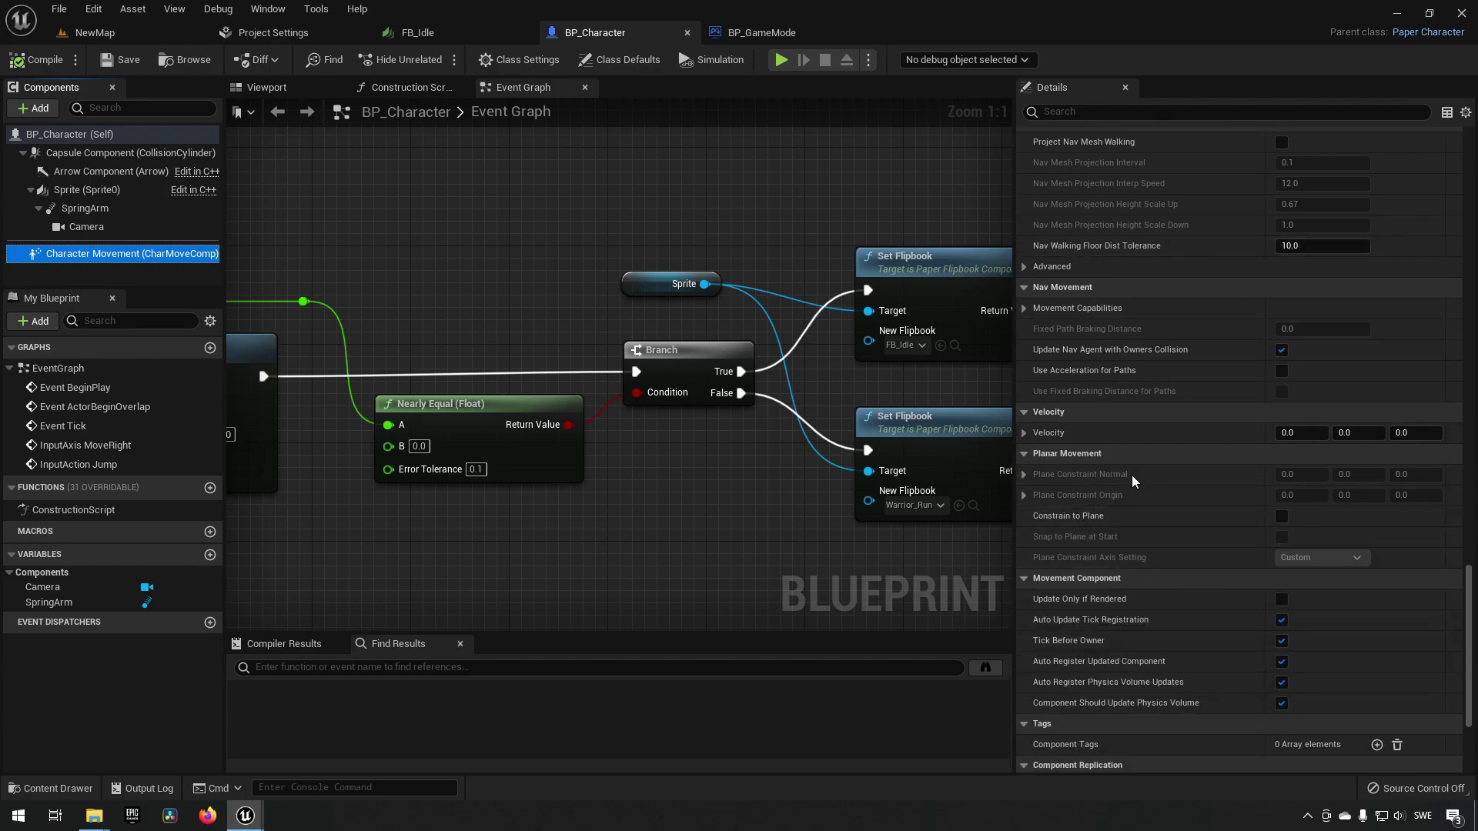
scroll(1116, 500, "down", 3)
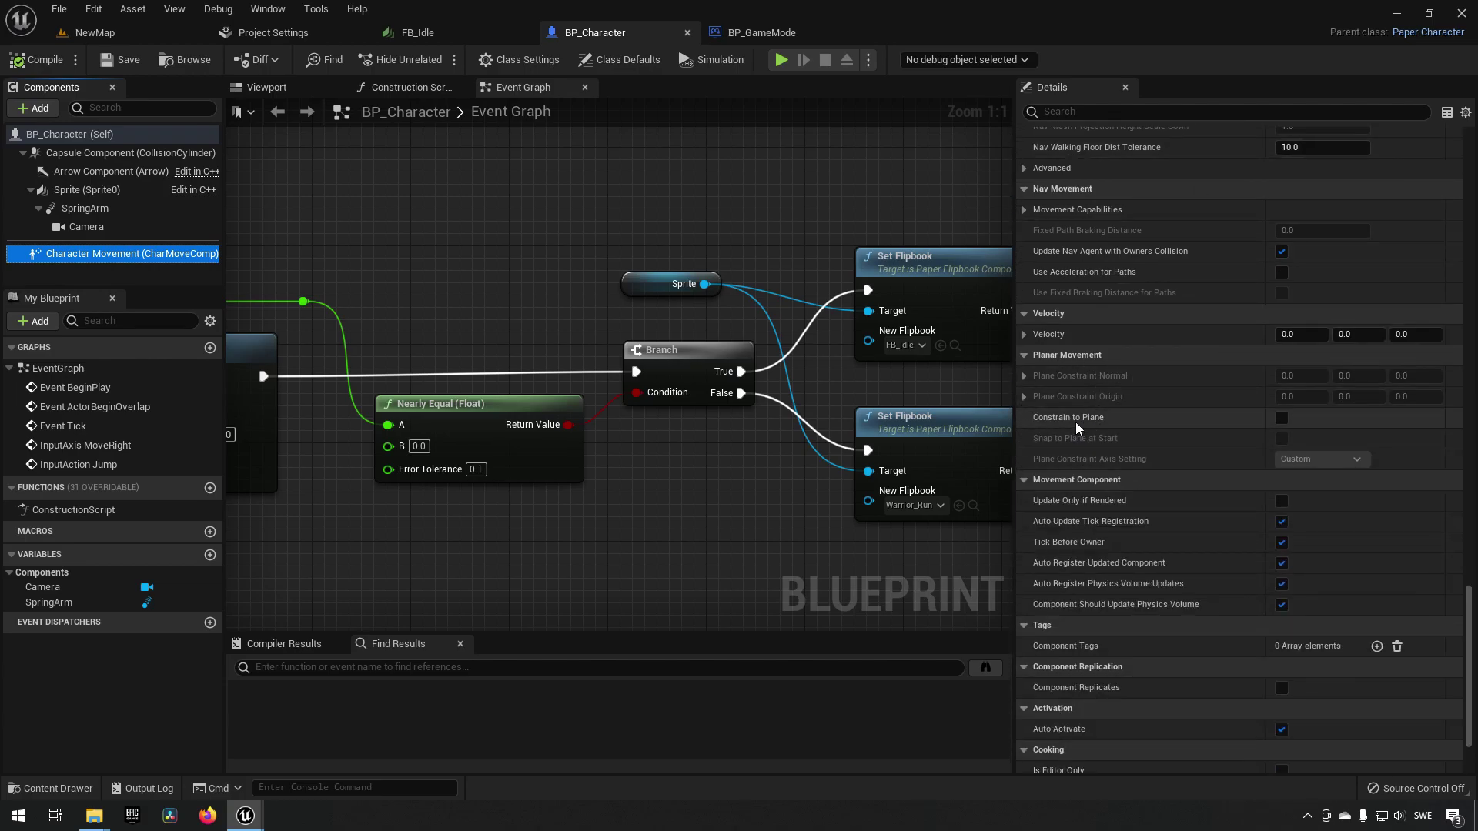
left_click(1281, 417)
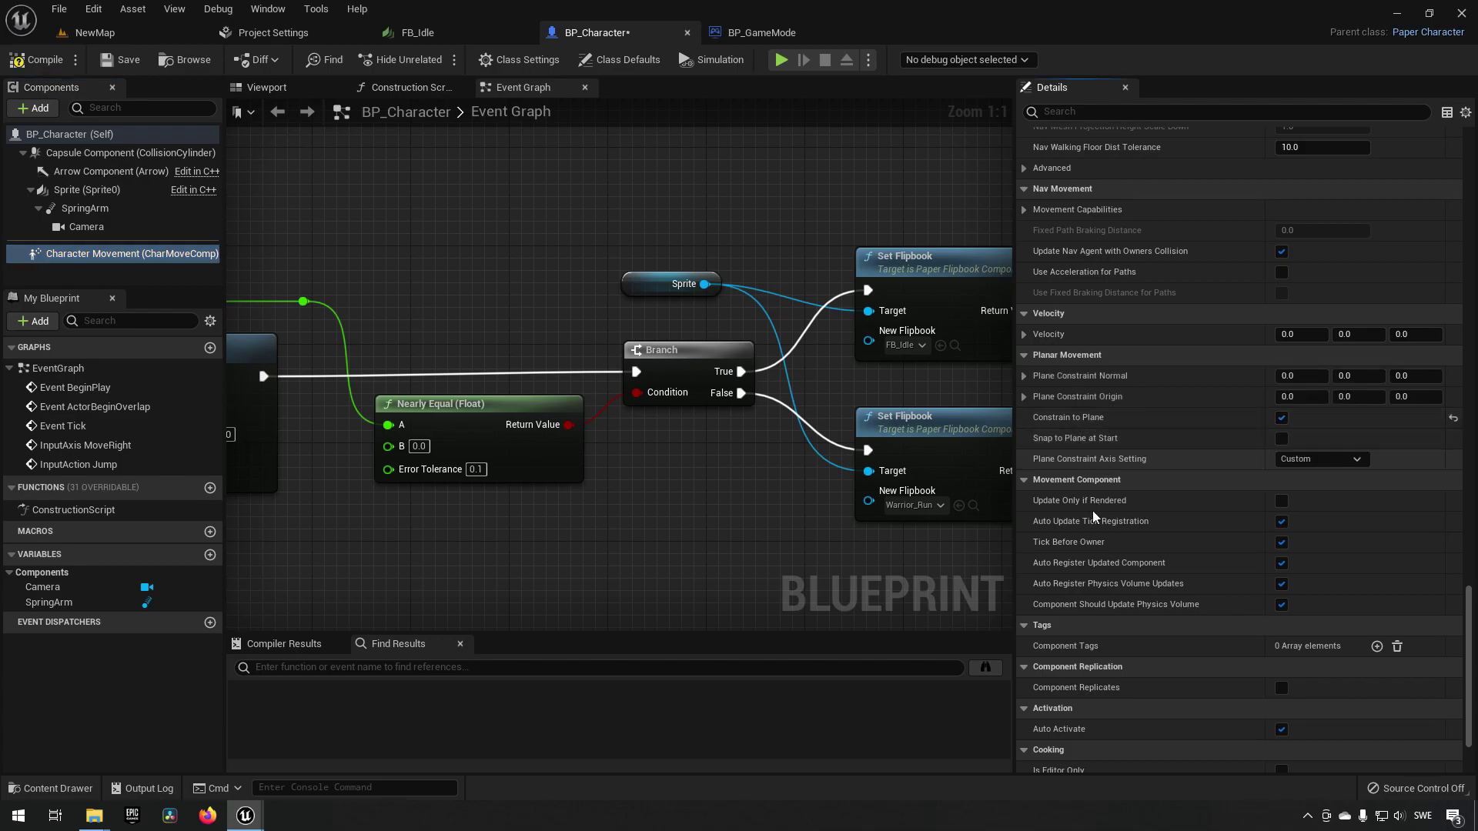
left_click(1023, 376)
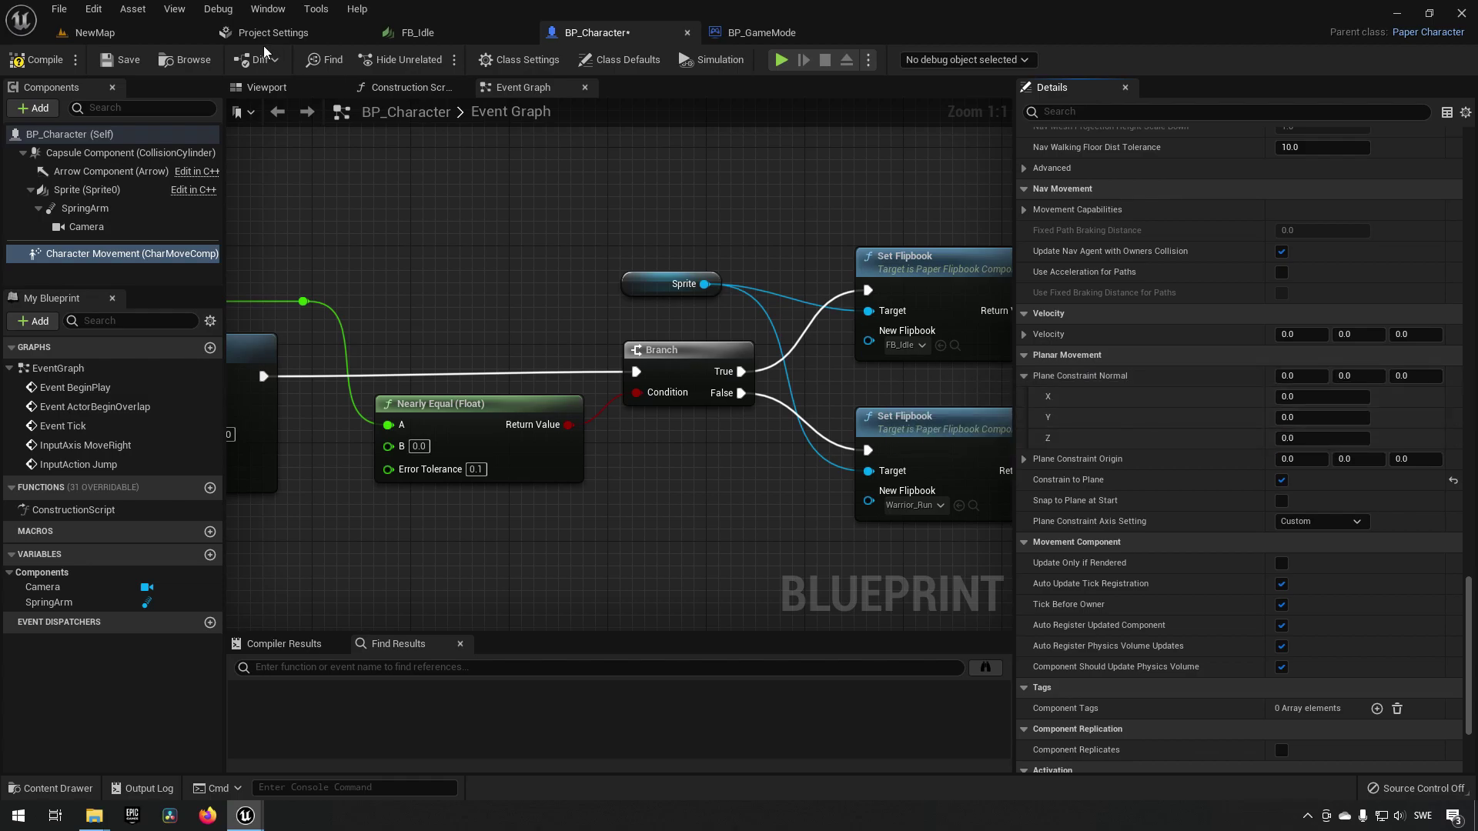
- Set Plane Constraint Normal Y to 1 and enable Snap to Plane at Start
left_click(158, 41)
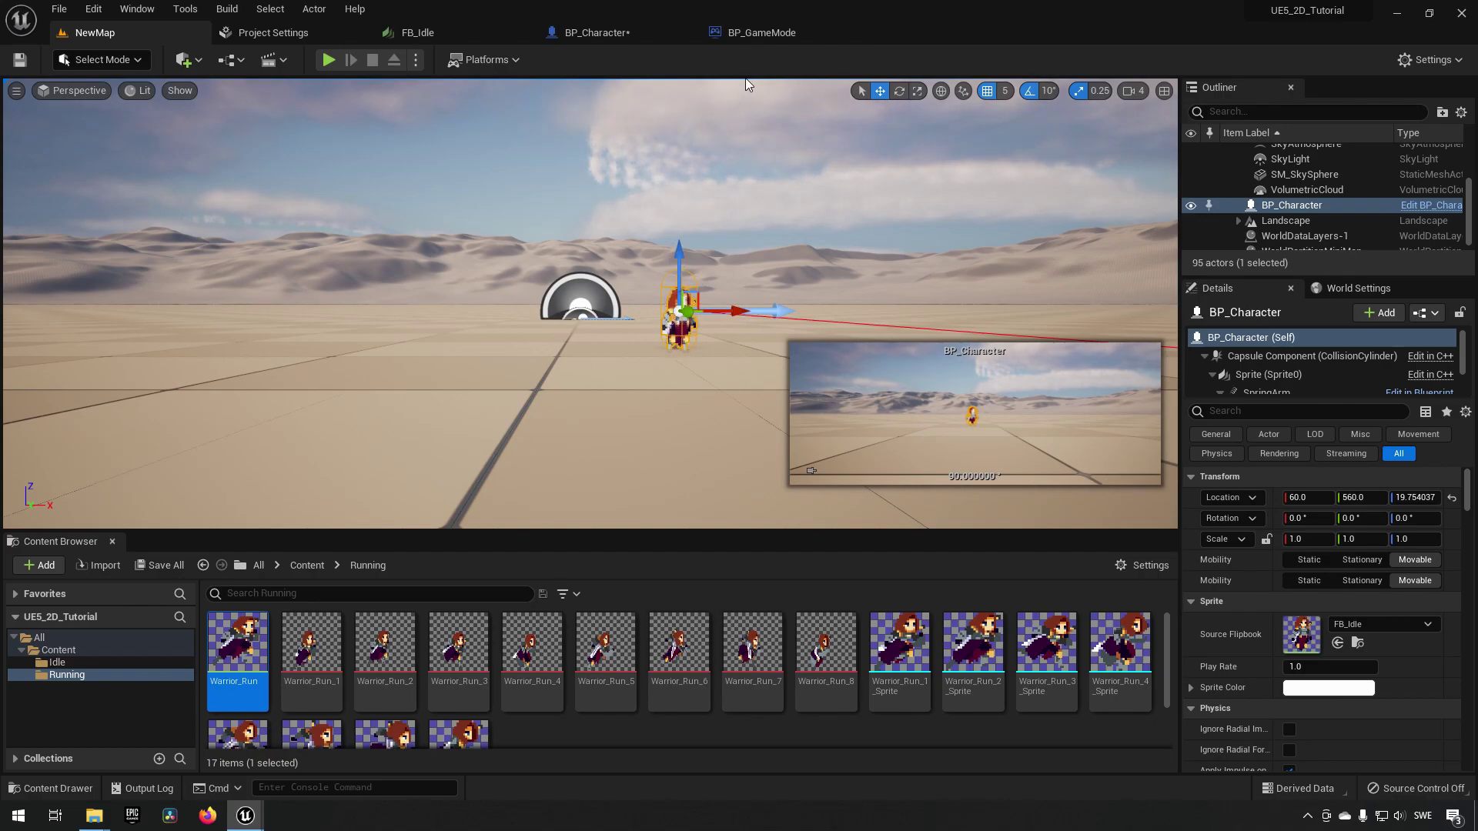
left_click(589, 32)
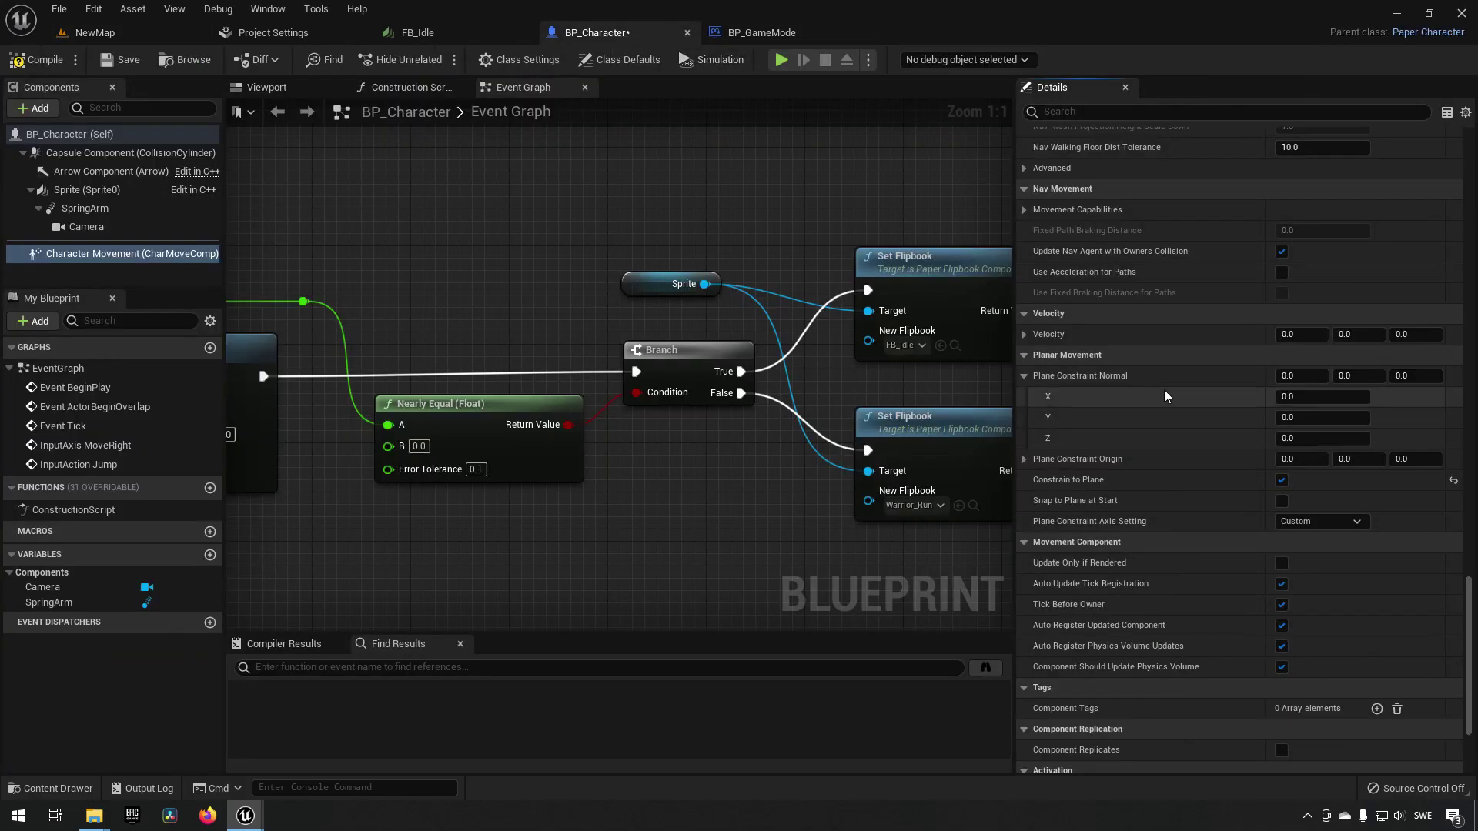
left_click(1301, 417)
type("1")
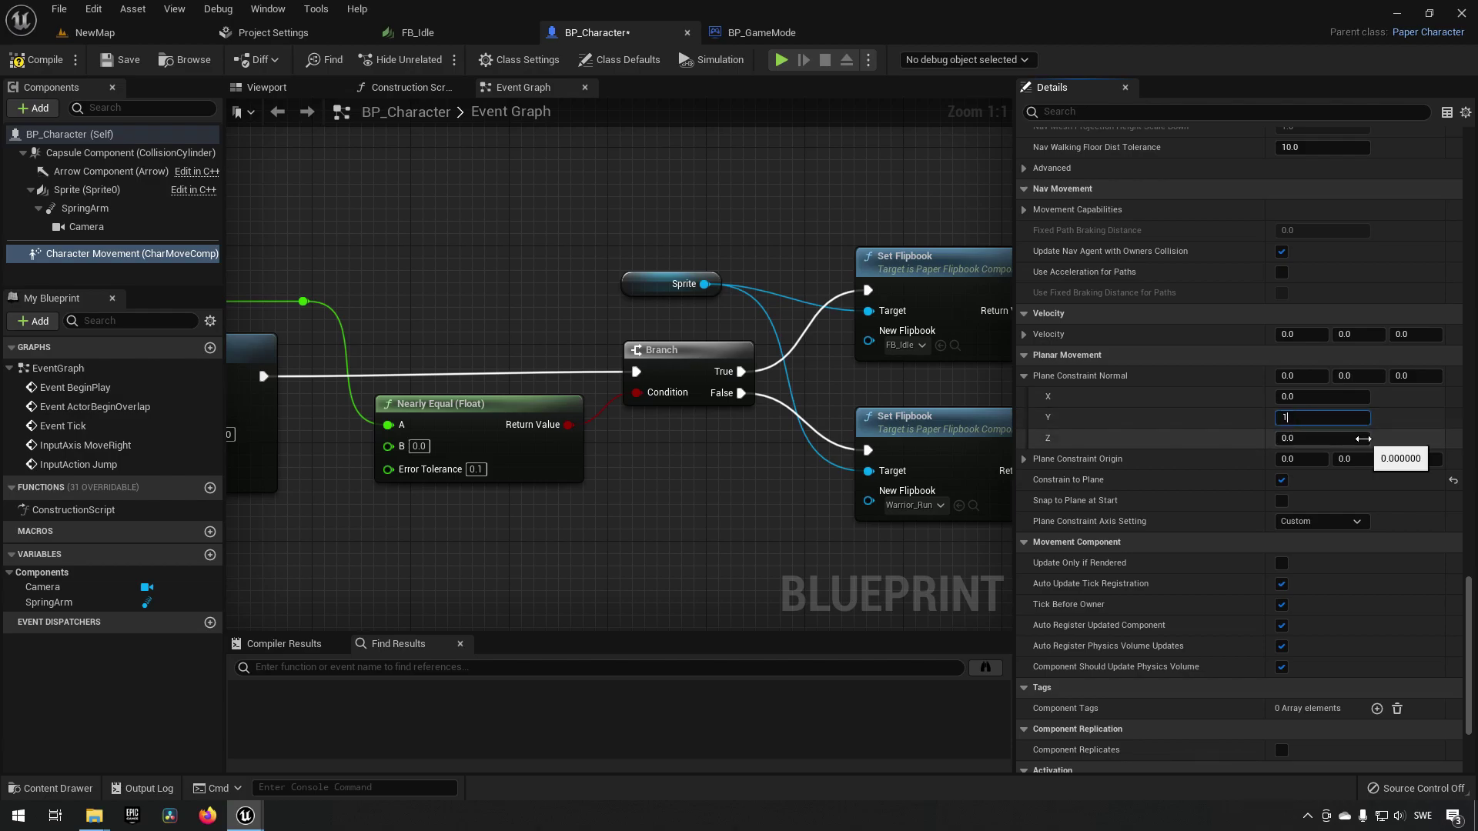
left_click(1024, 459)
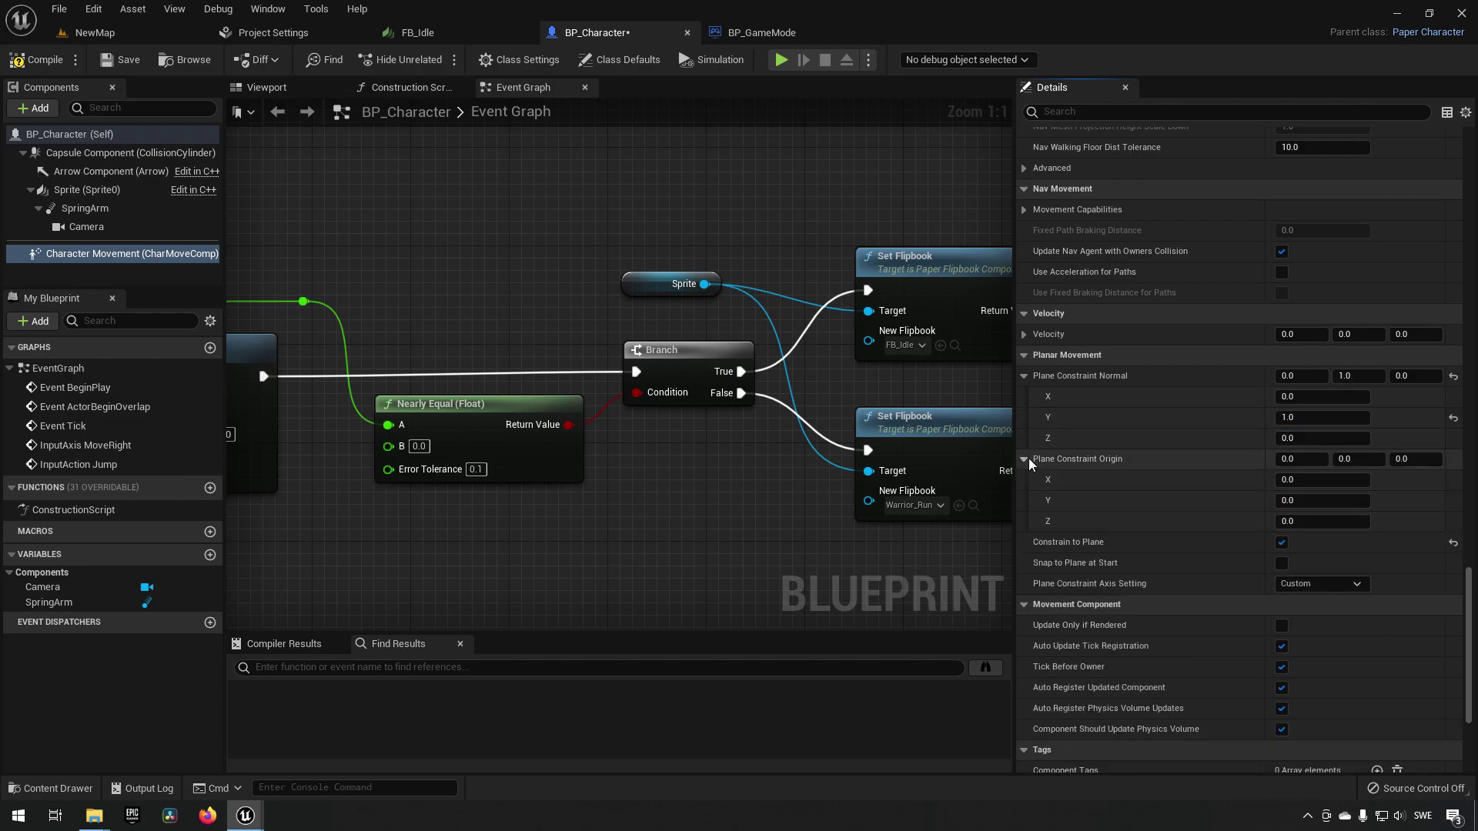
left_click(1027, 458)
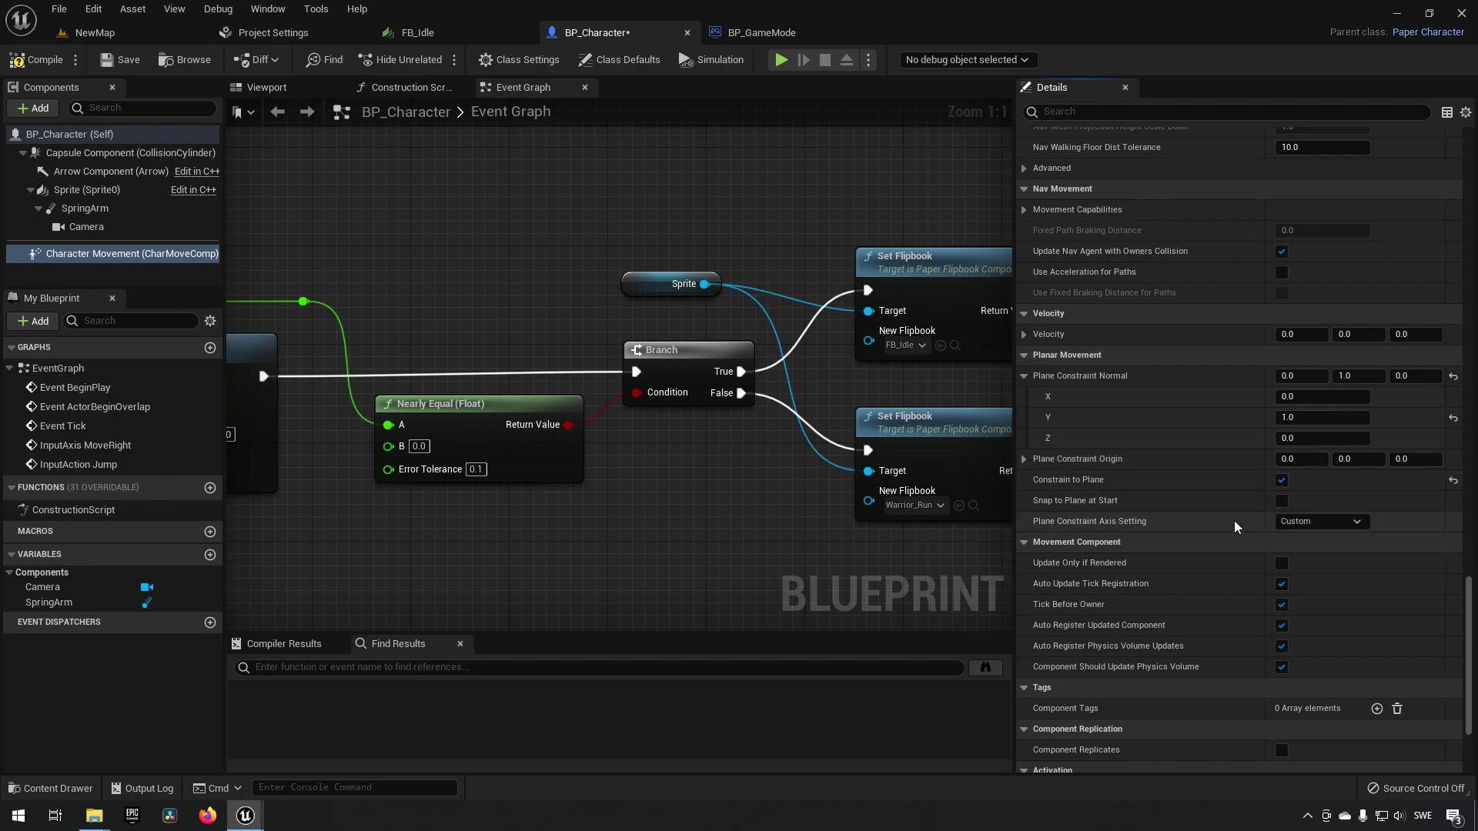
left_click(1282, 502)
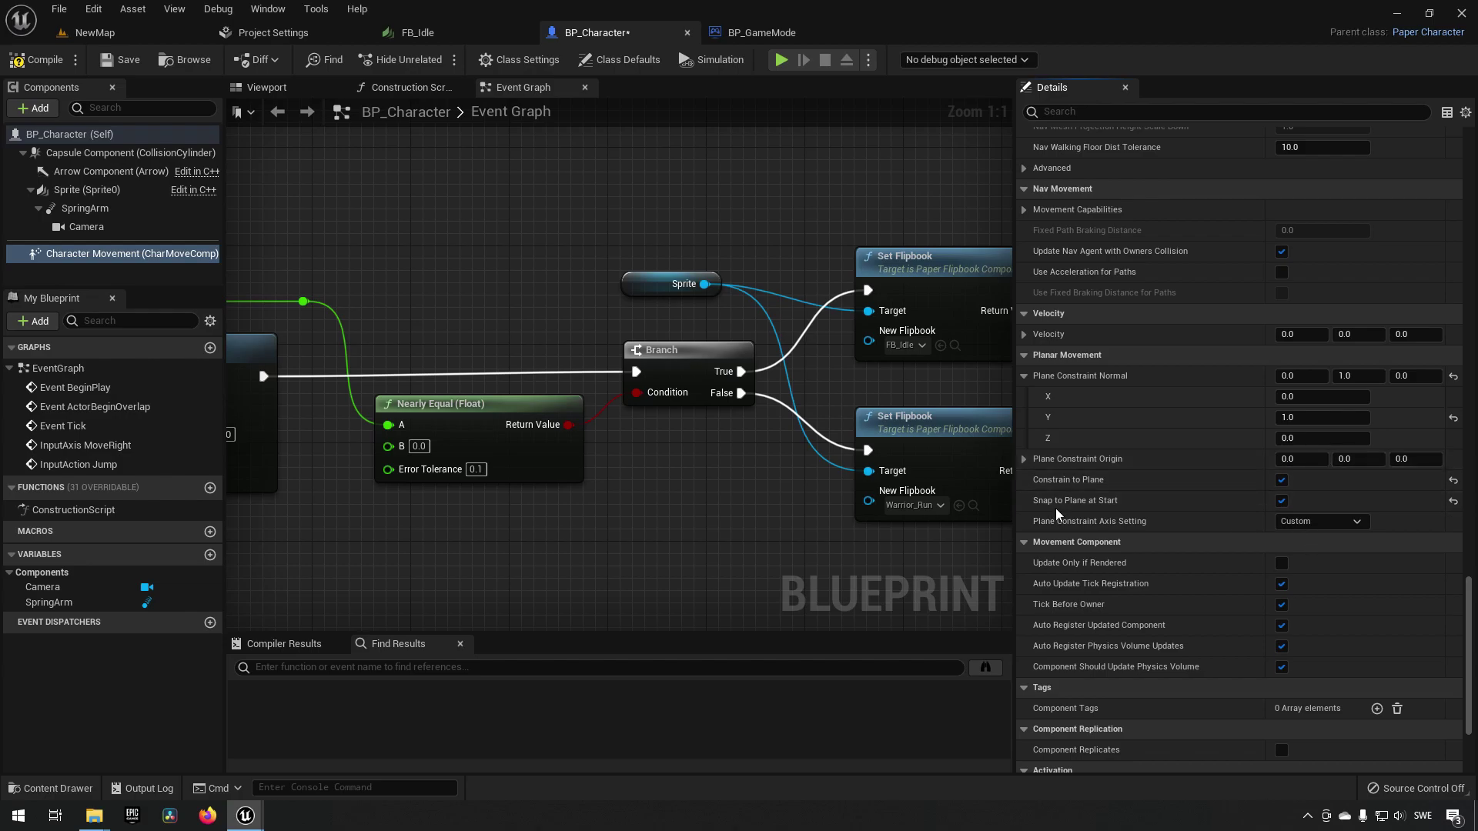
left_click(94, 33)
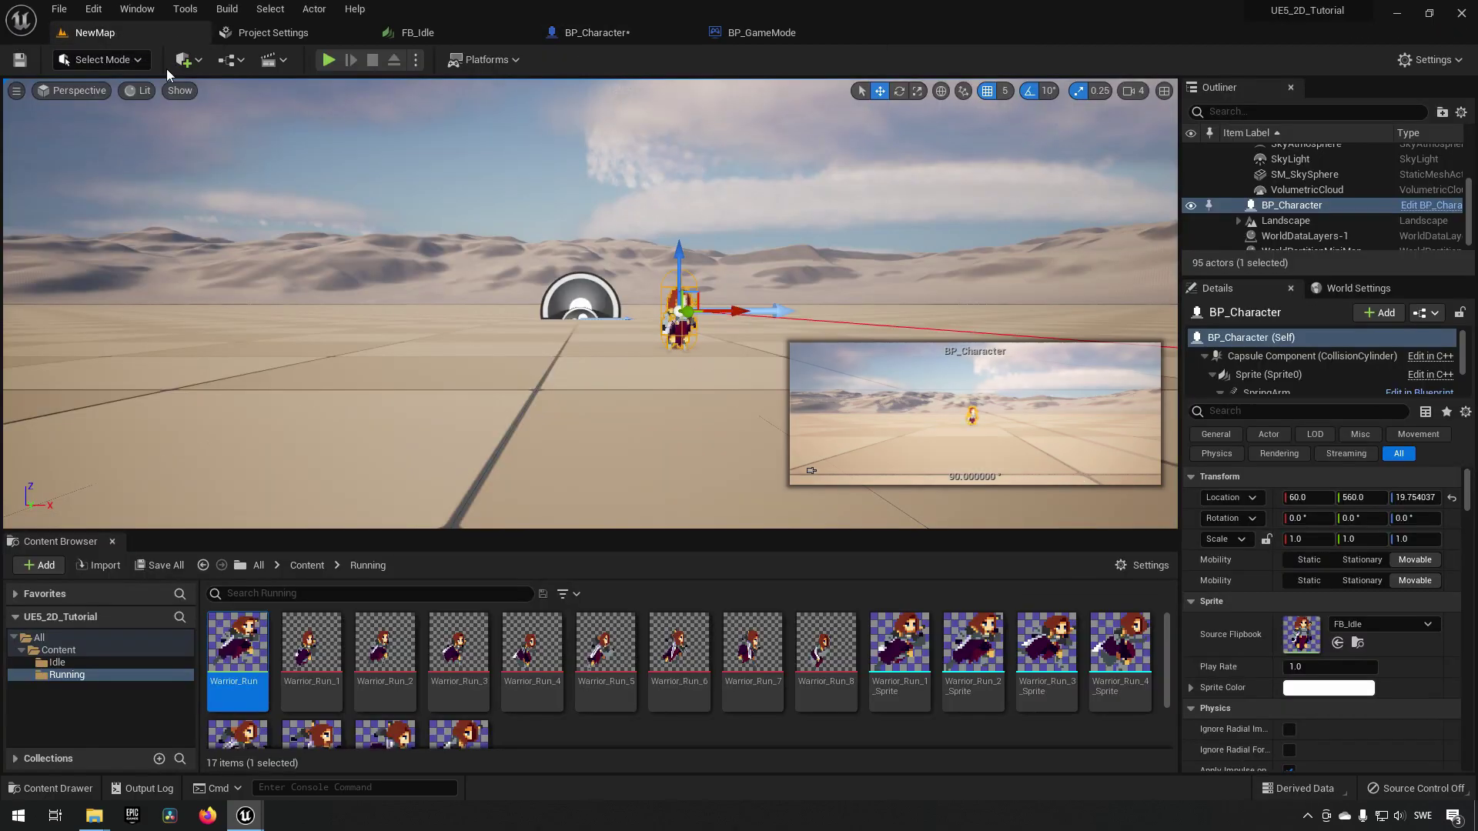
- Add a cube to the level and place it at location 0, 0, 85
mouse_move(565, 274)
right_mouse_down()
mouse_move(843, 410)
mouse_move(564, 274)
right_mouse_up()
key("s")
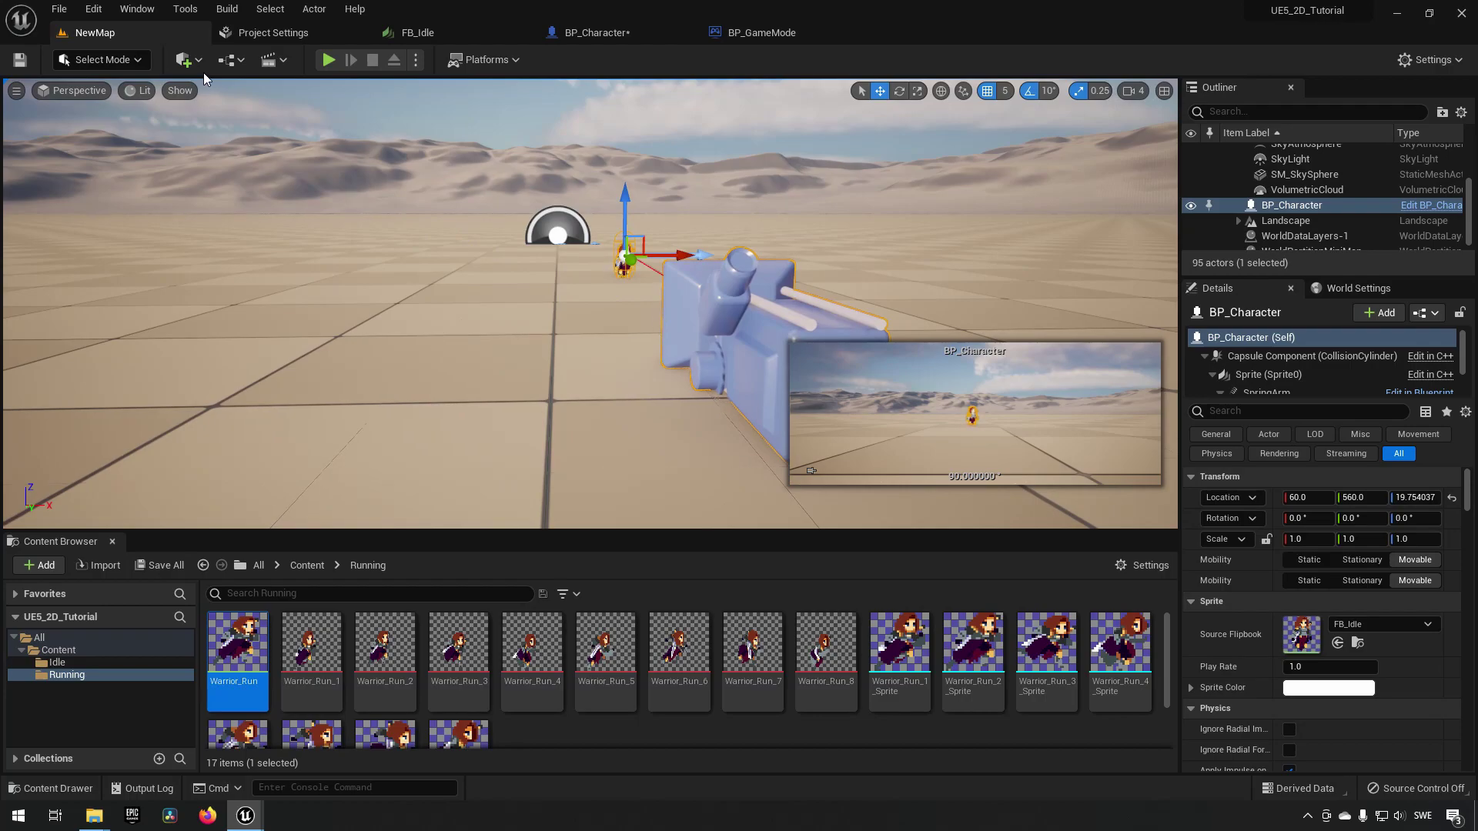
left_click(185, 62)
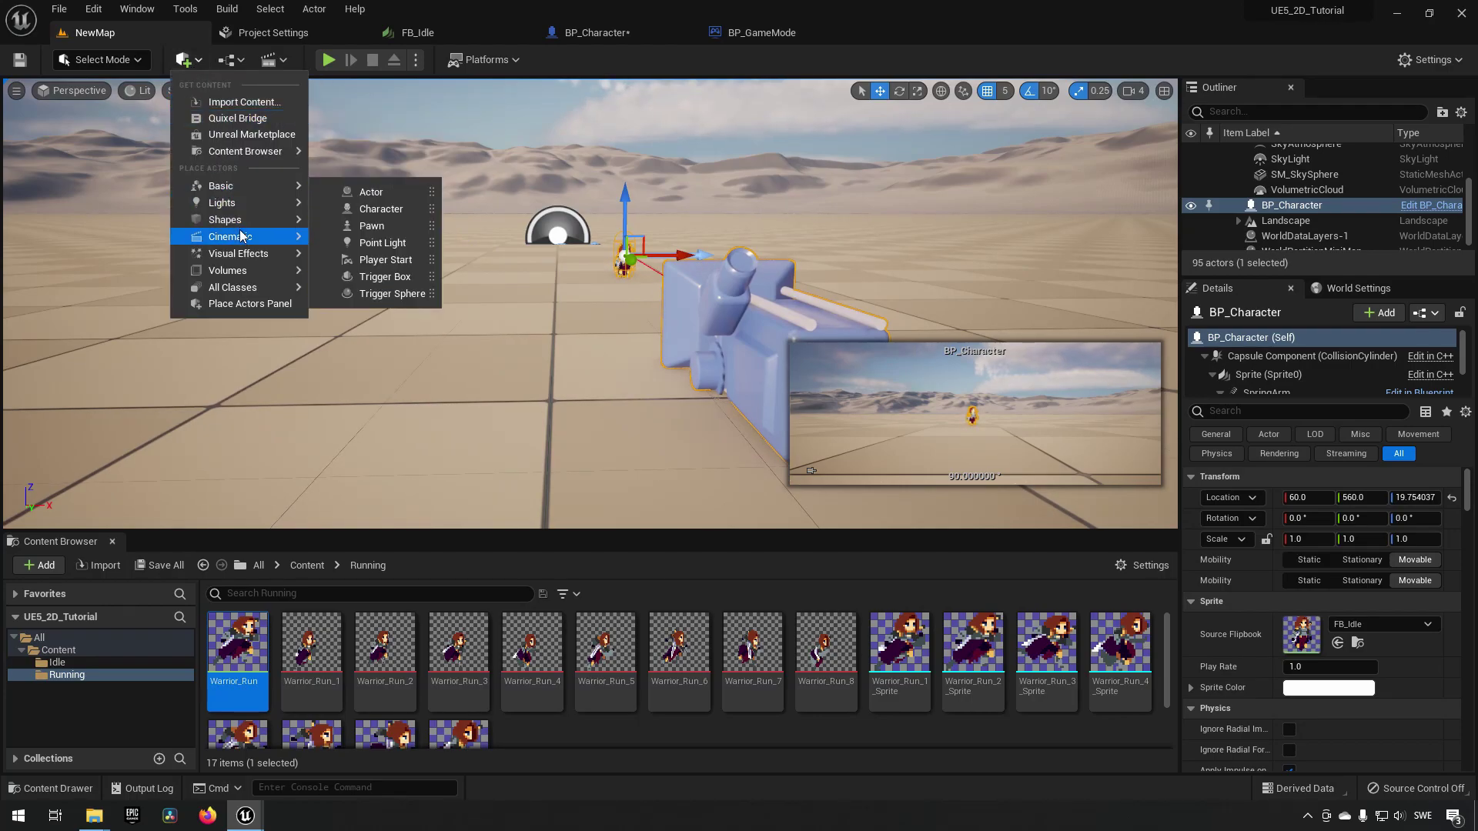
mouse_move(249, 223)
left_click(370, 226)
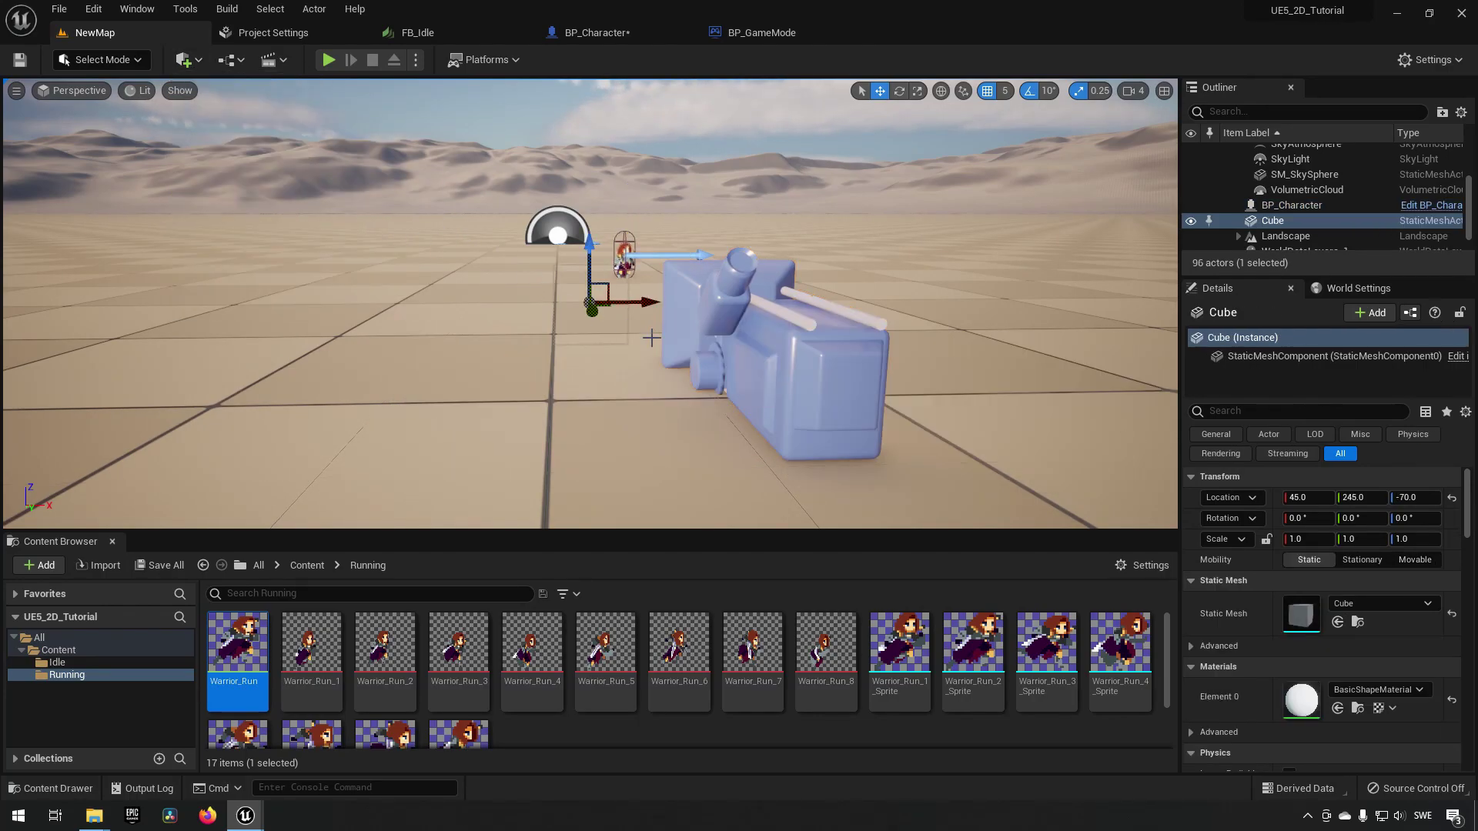
key("s")
right_click_drag(628, 351, 503, 303)
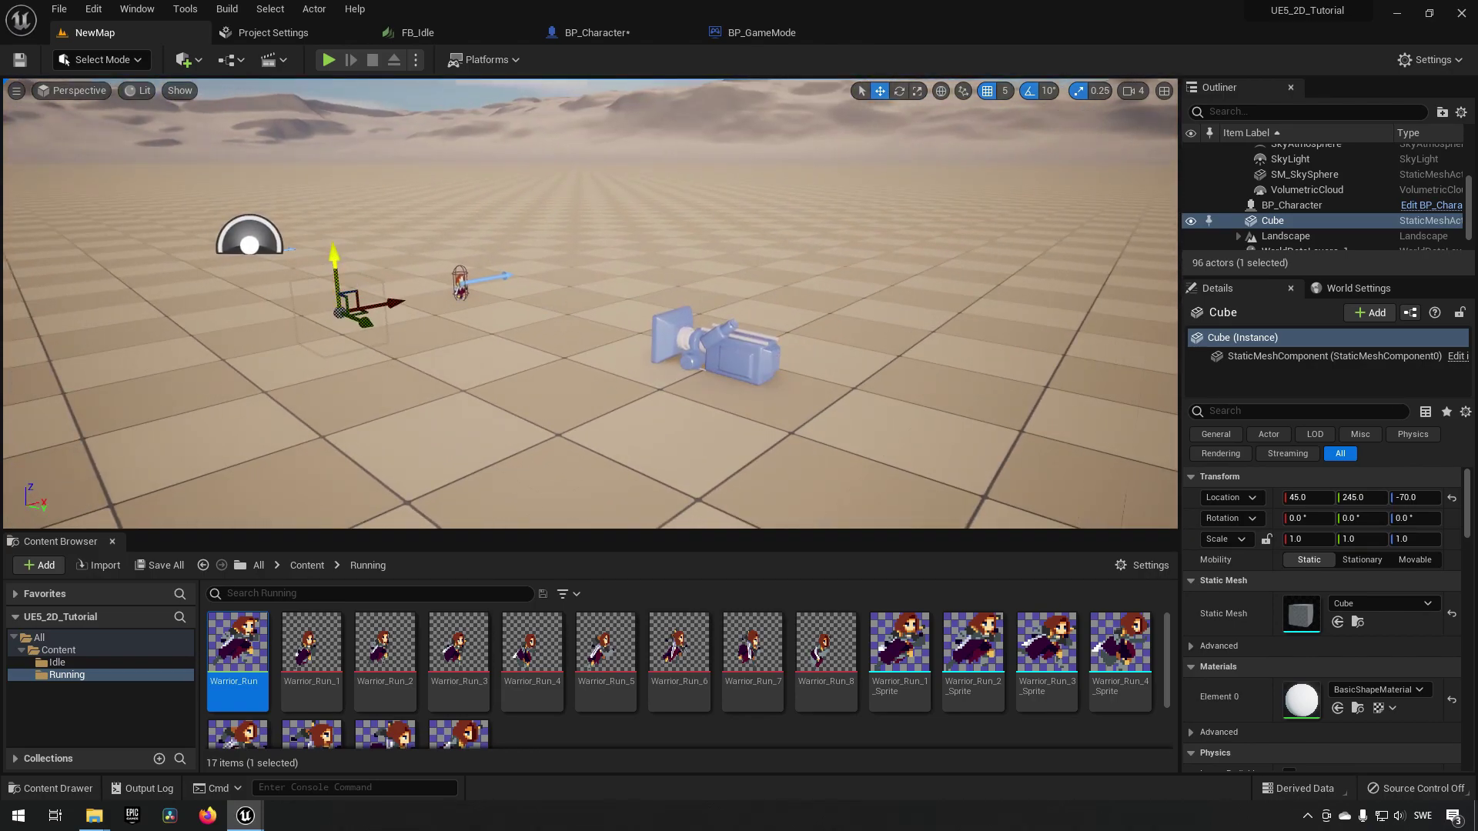
left_click_drag(334, 254, 326, 172)
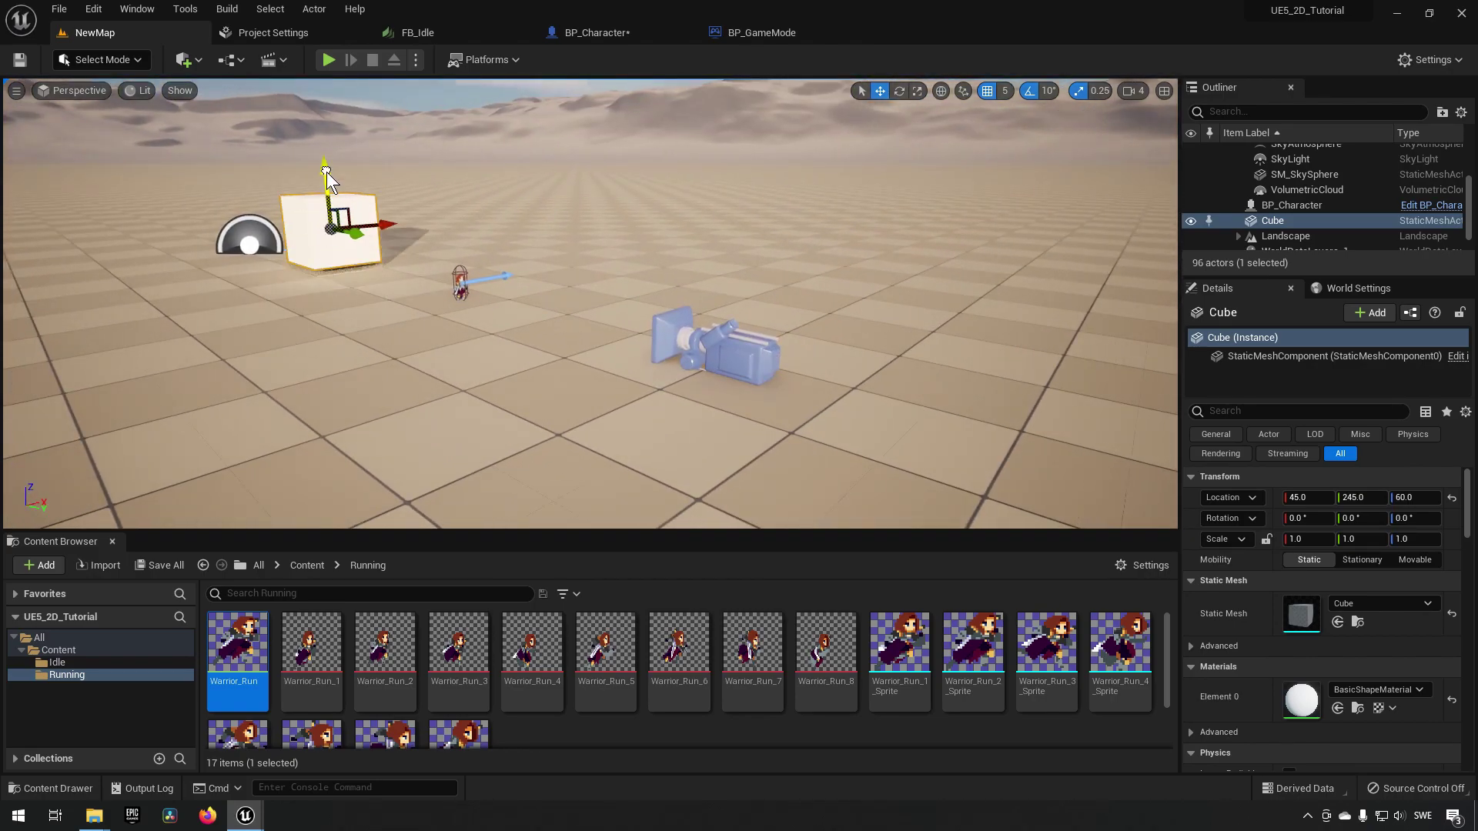
left_click(1451, 498)
left_click_drag(244, 195, 247, 145)
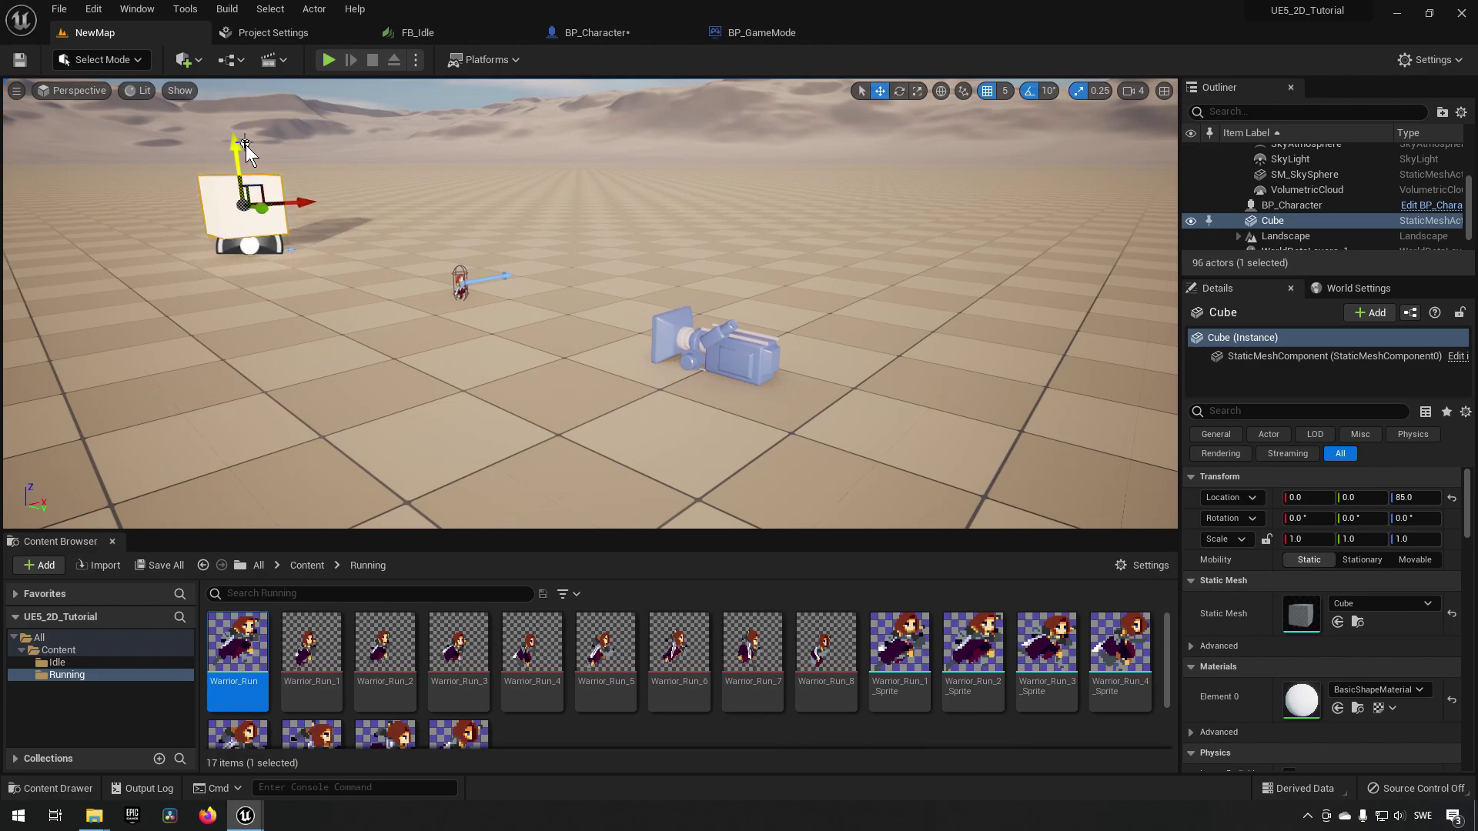
- Scale the cube to 9.25 × 1 × 2 as a long platform and start a play test
key("e")
key("r")
left_click_drag(305, 205, 946, 137)
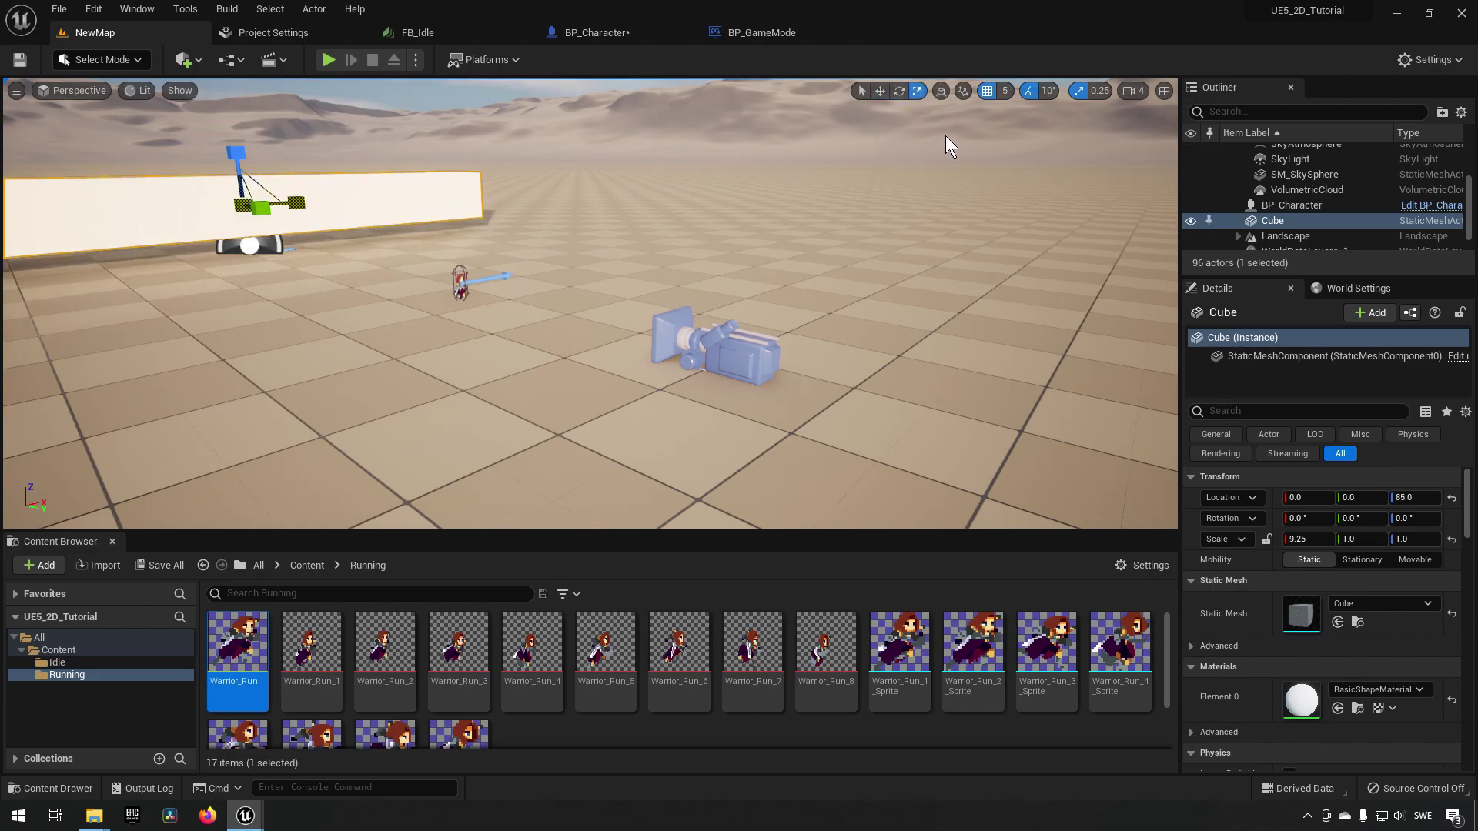
left_click_drag(233, 162, 239, 95)
key("d")
right_click_drag(516, 137, 516, 137)
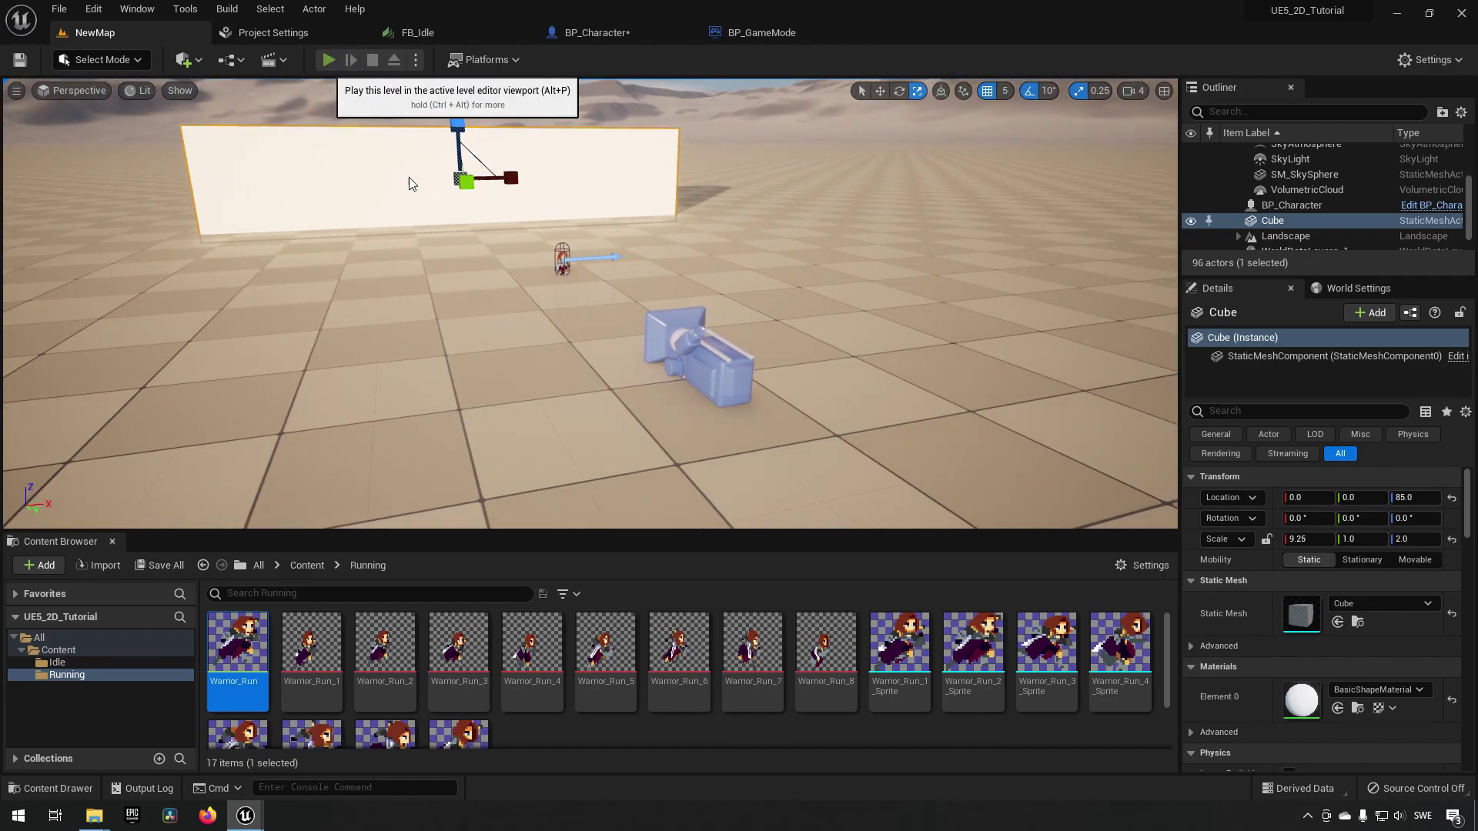
left_click(335, 61)
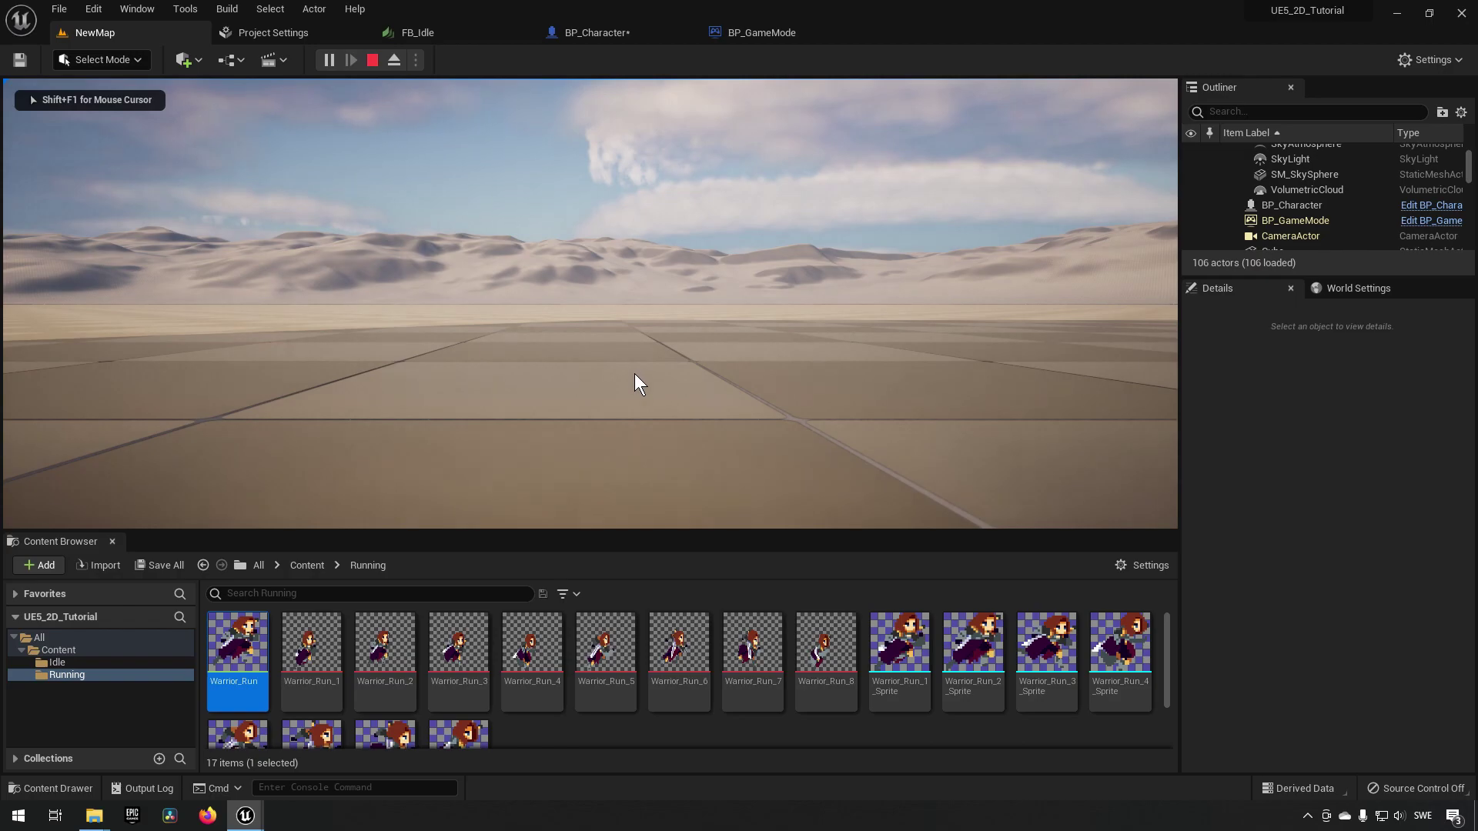
- Stop the test and lift the character high above the platform
left_click(373, 60)
right_click_drag(578, 330, 584, 330)
key("s")
key("d")
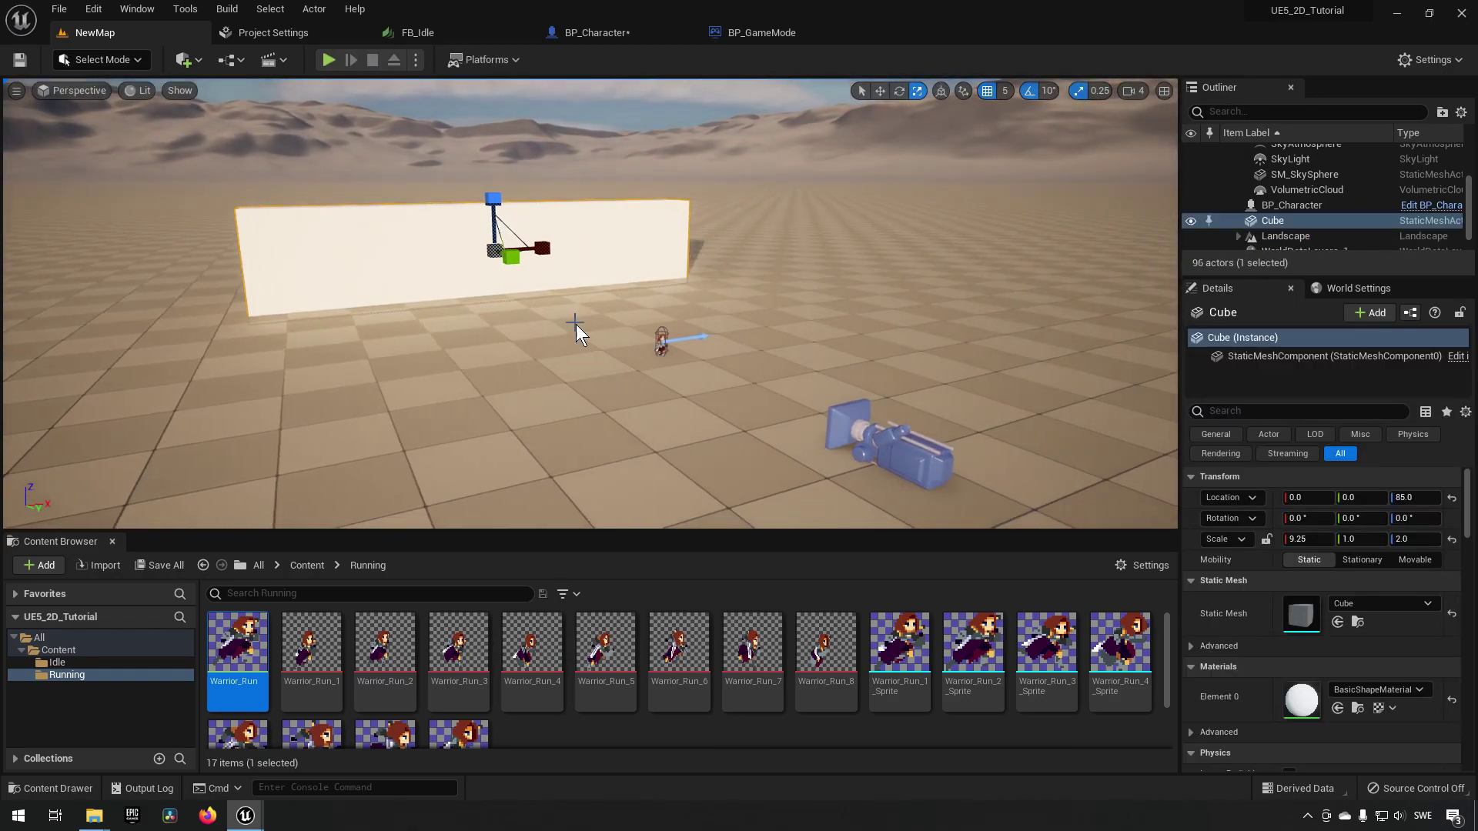
left_click(662, 349)
left_click(655, 343)
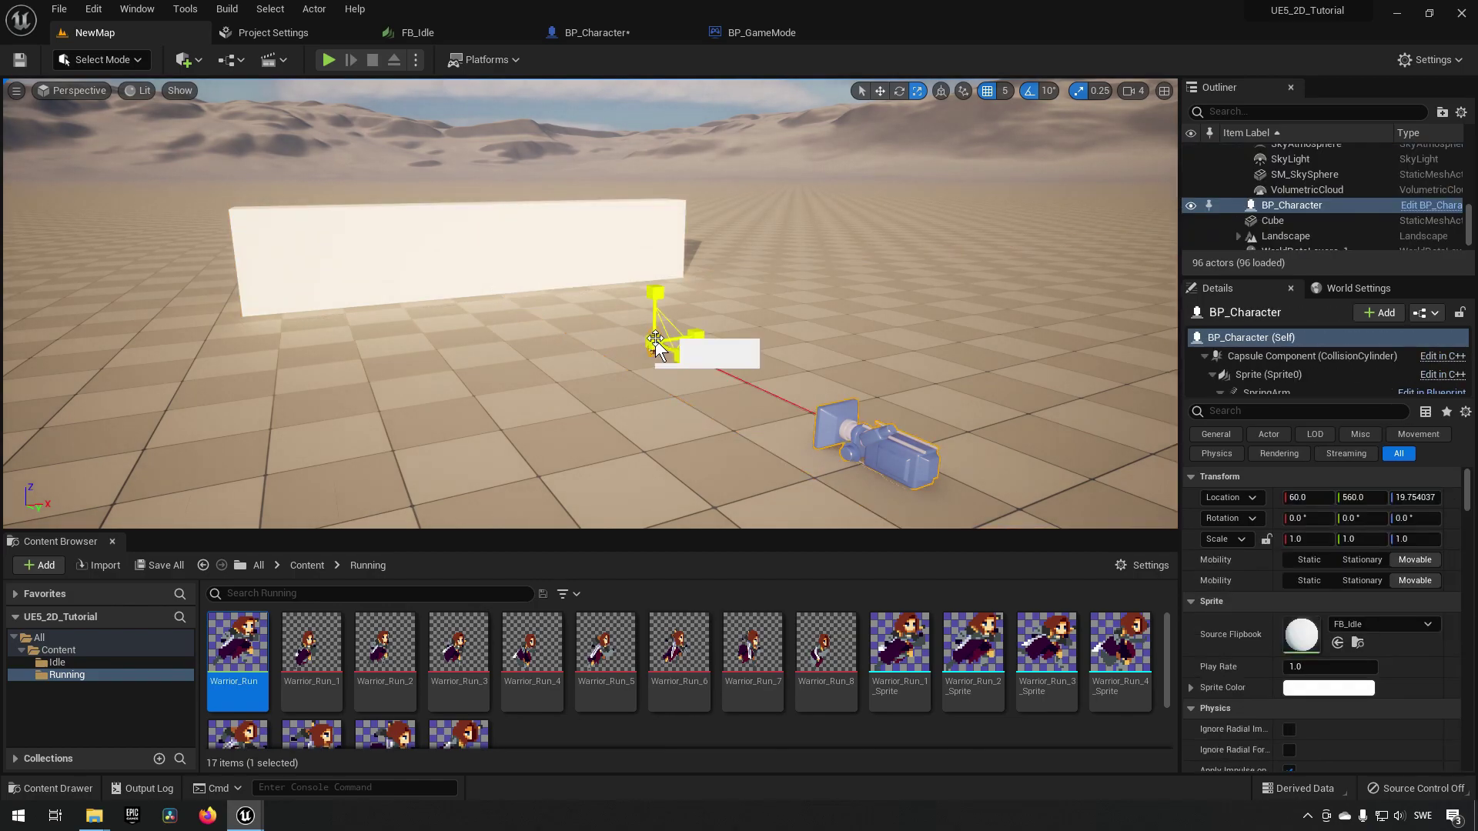
key("w")
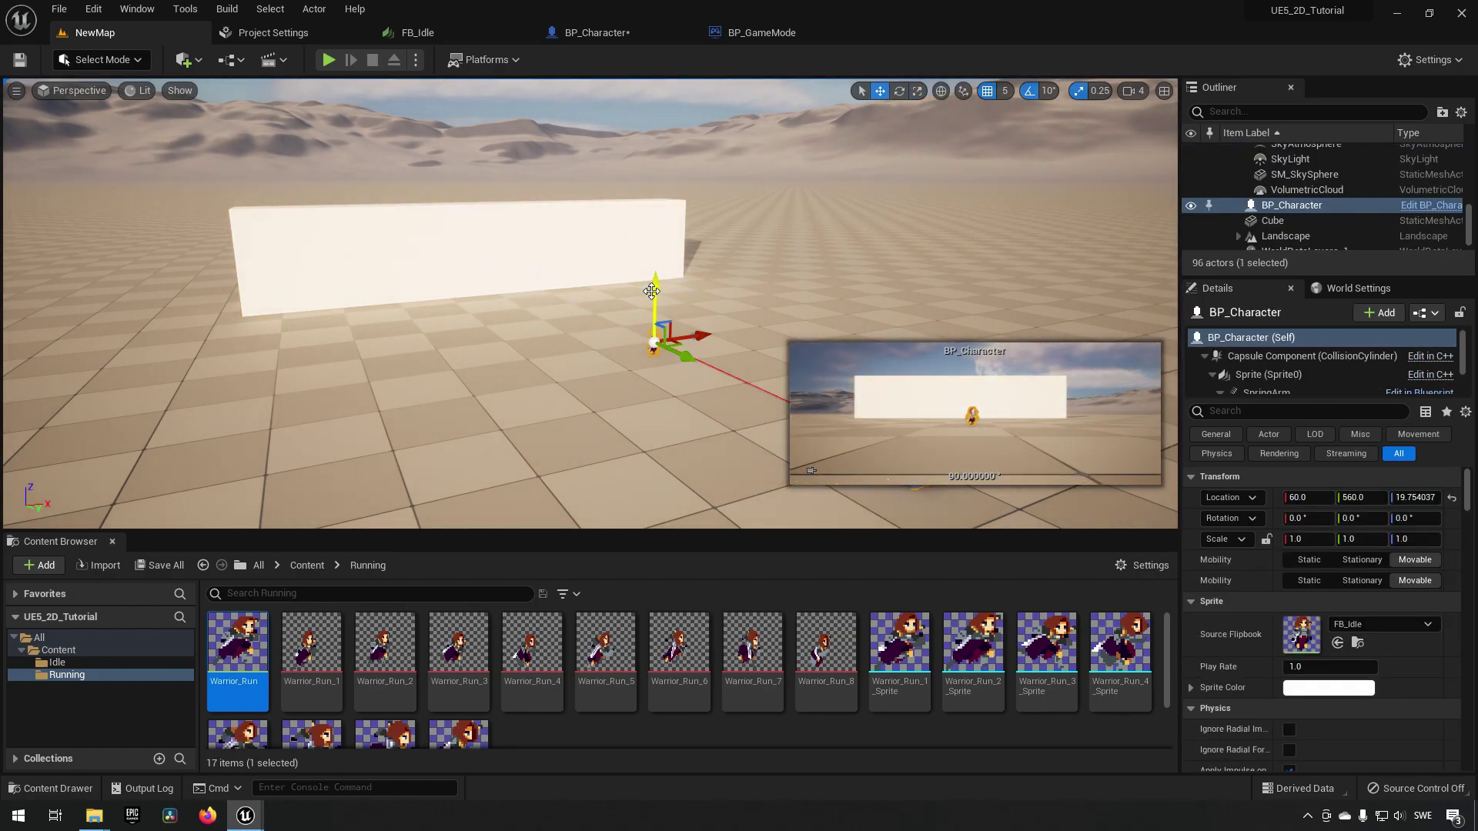
left_click_drag(655, 308, 674, 65)
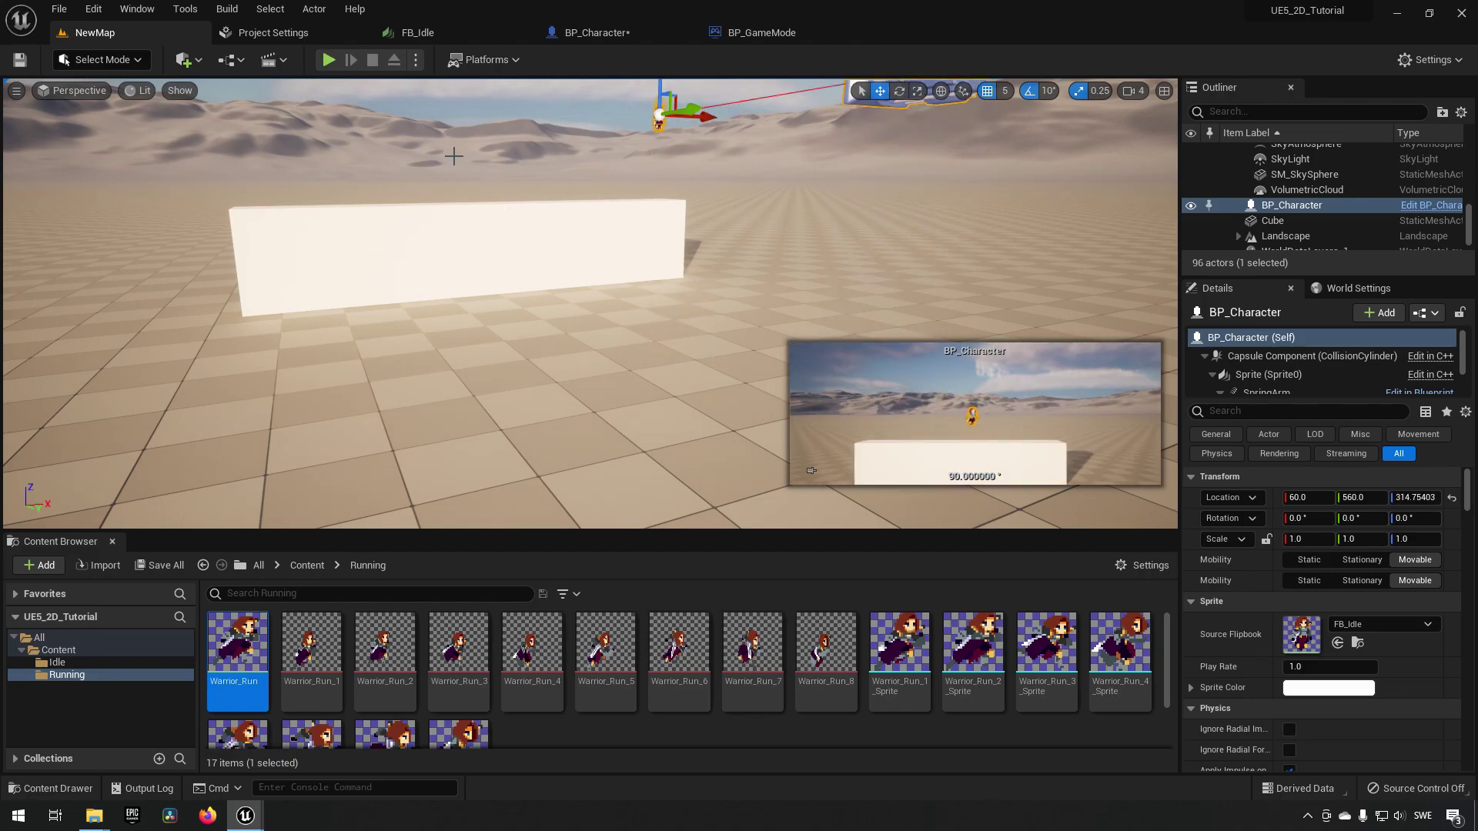
- Play-test the level, running the character right along the platform
left_click(328, 60)
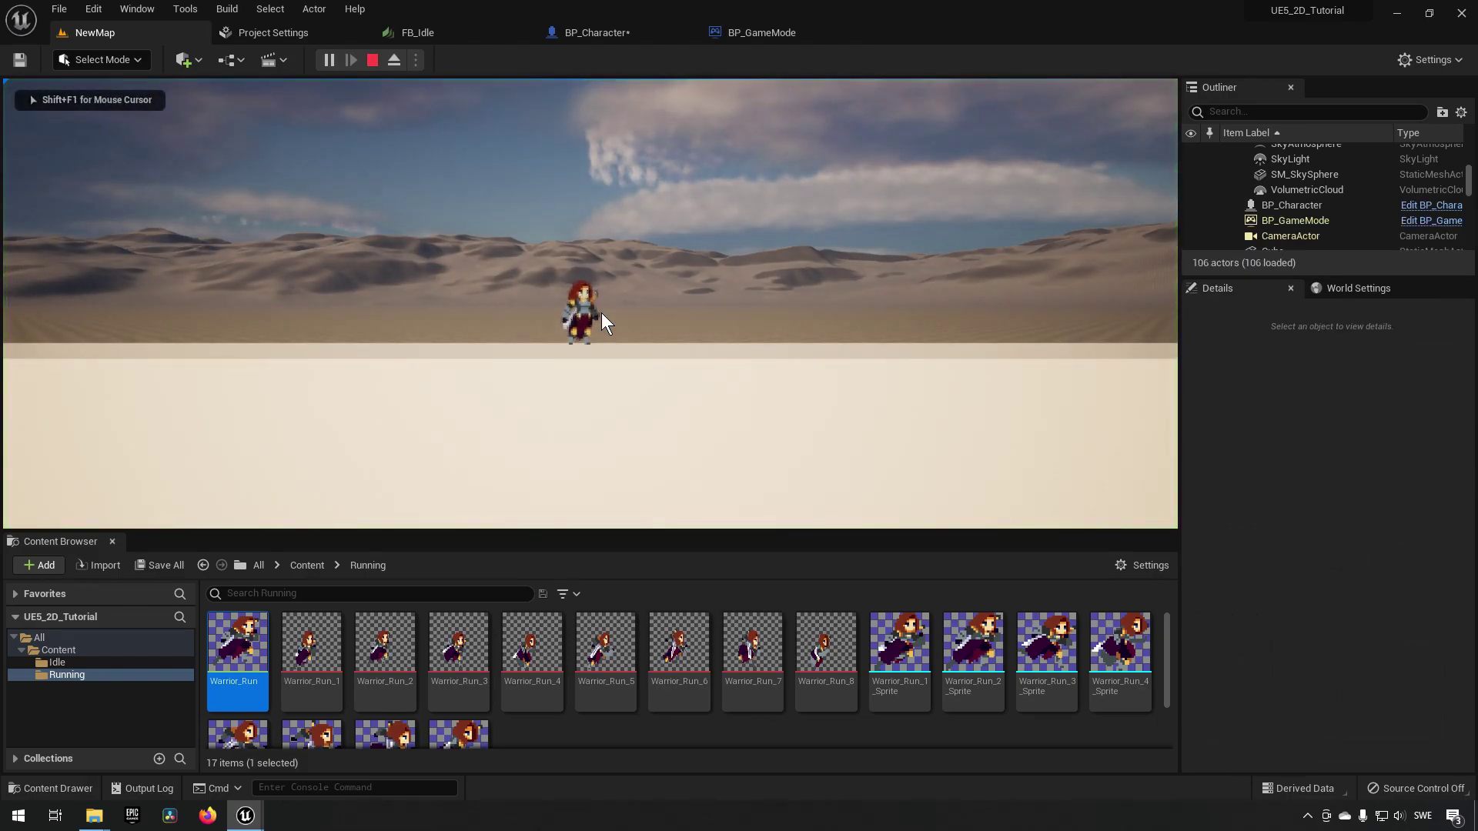
key("d")
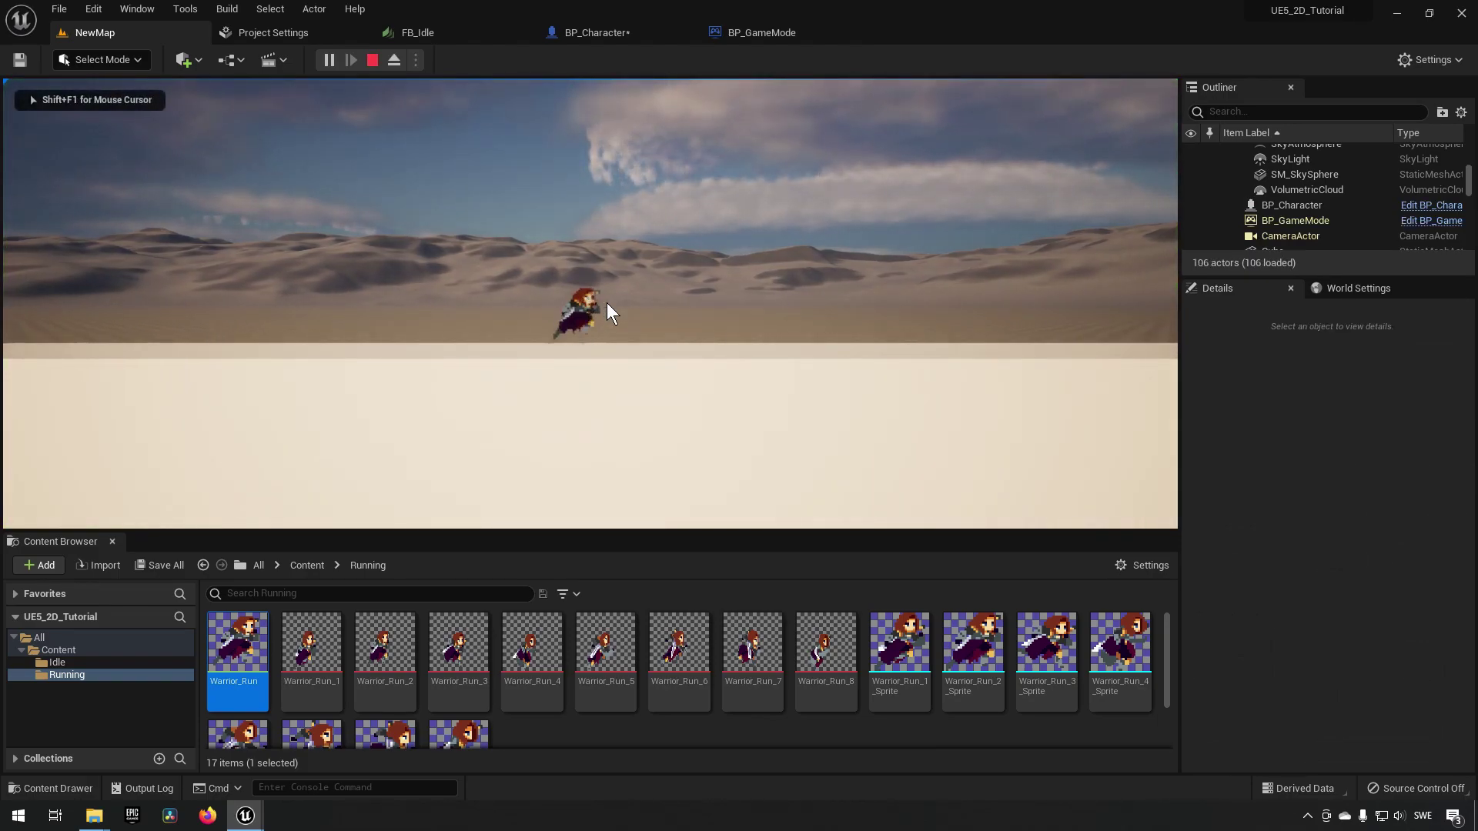
key("shift+F1")
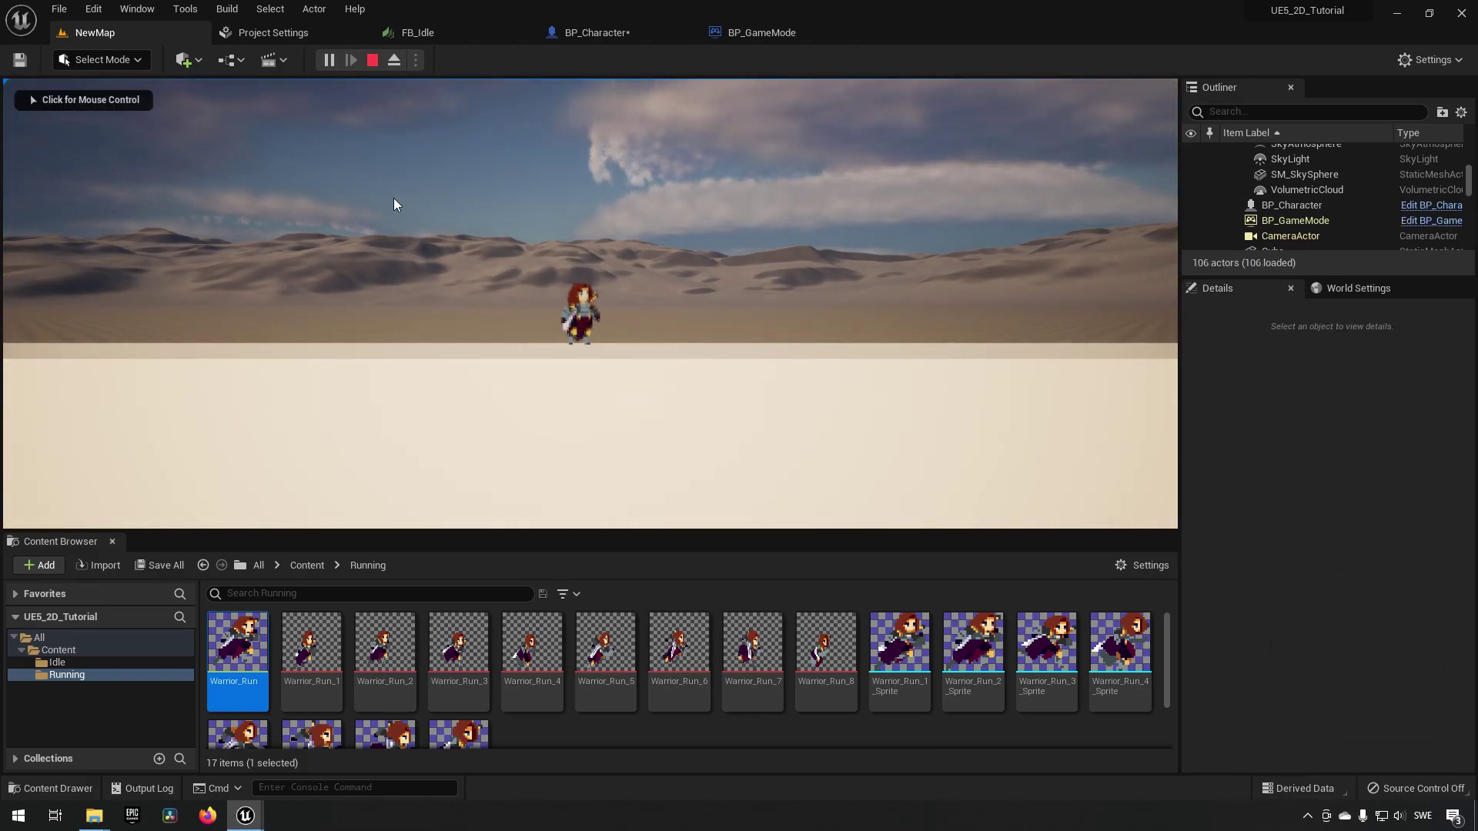
left_click(372, 60)
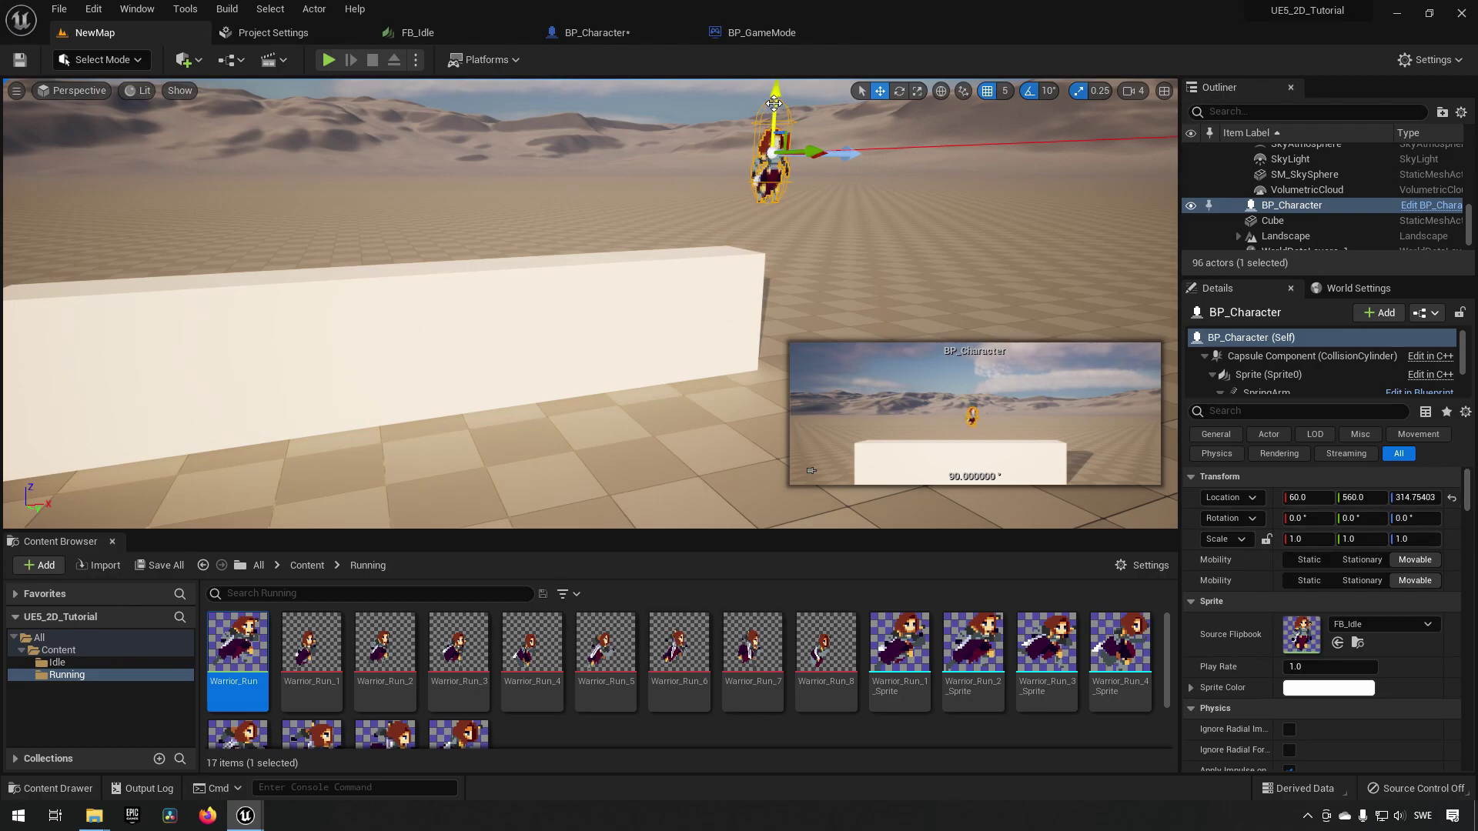
- Lower the character to 60, 560, 129.75 near the ground and play-test briefly
left_click_drag(776, 95, 751, 498)
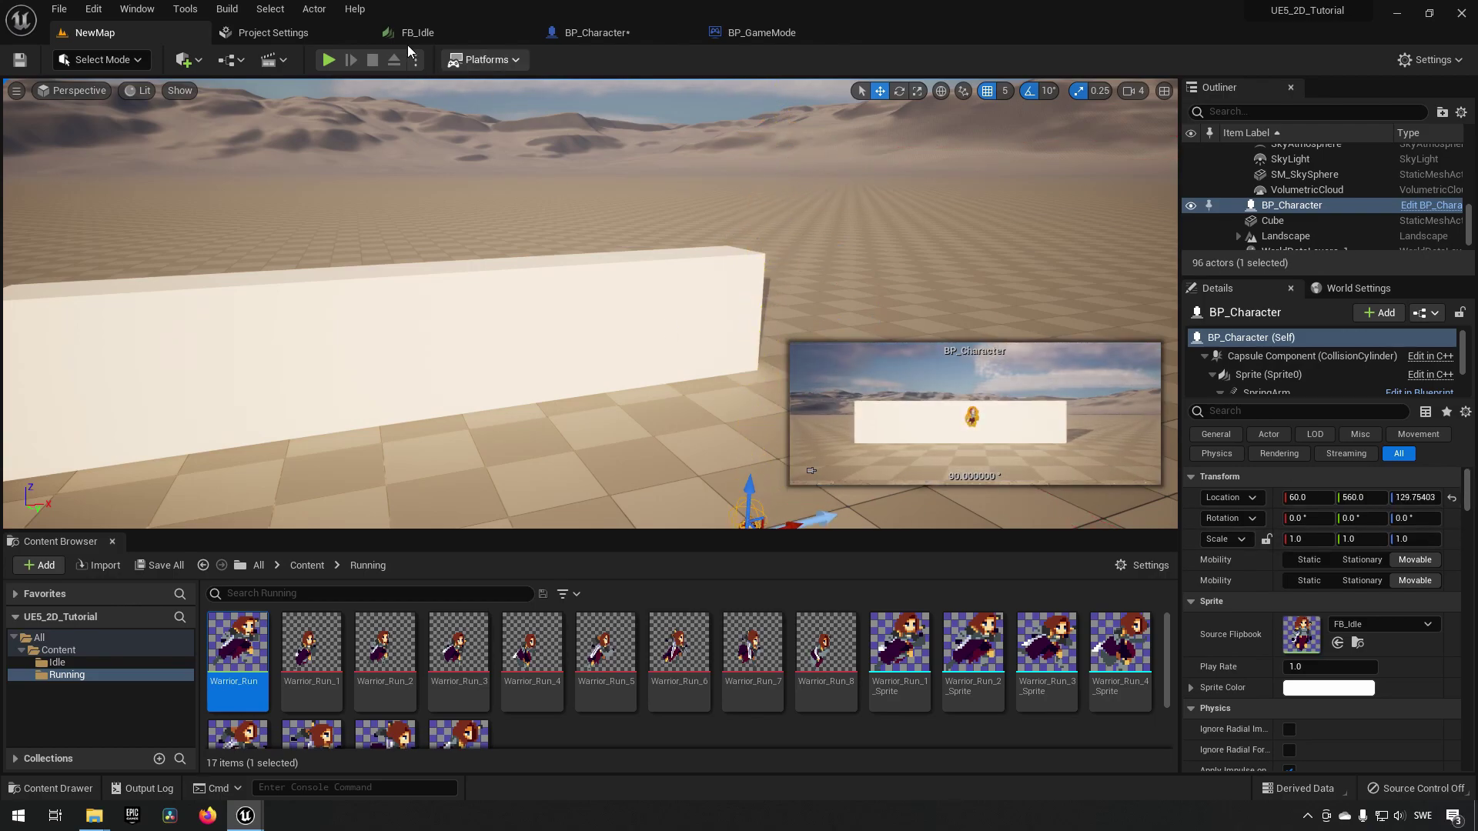
key("alt+p")
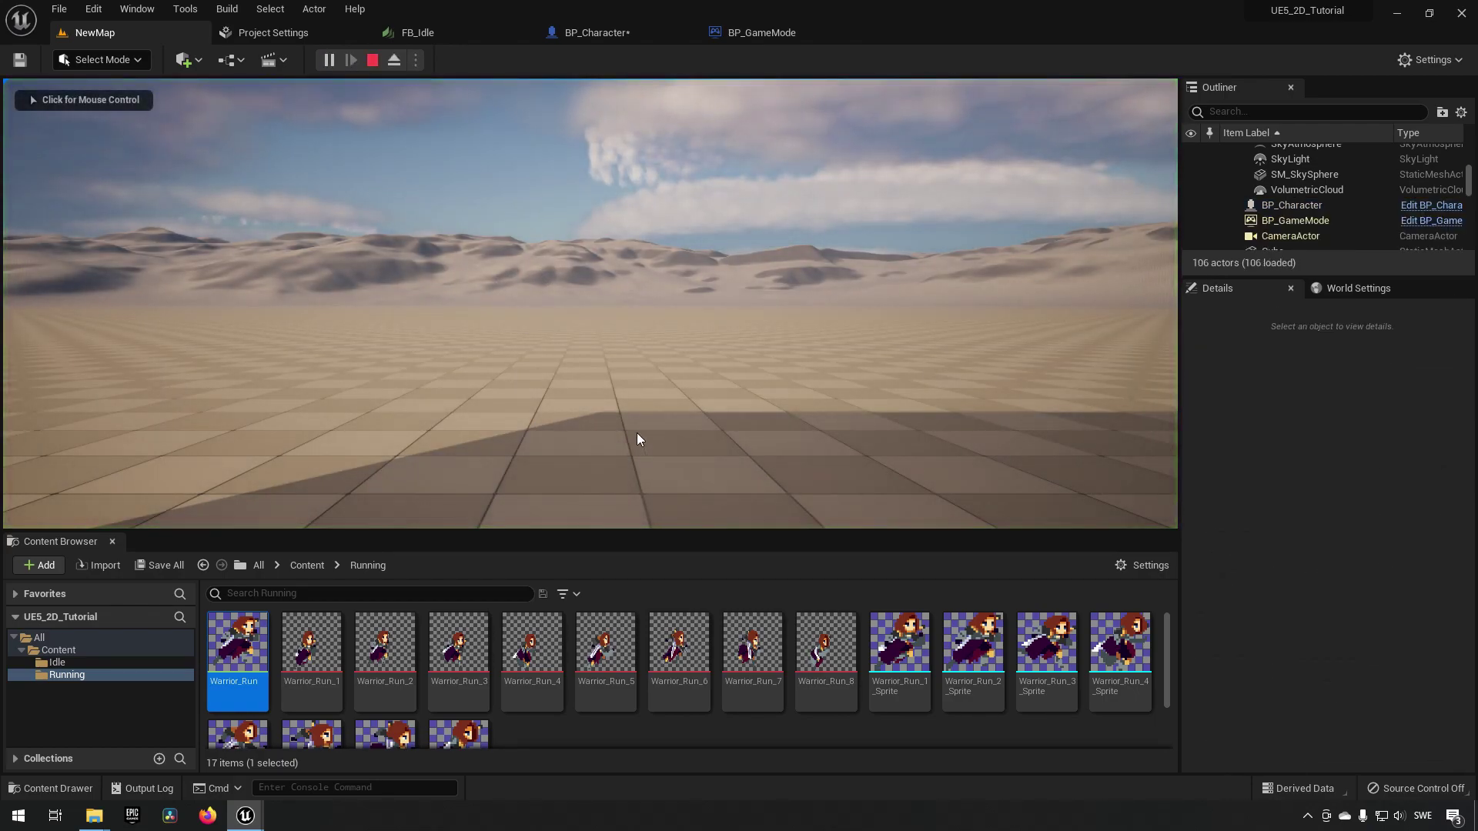
left_click(373, 61)
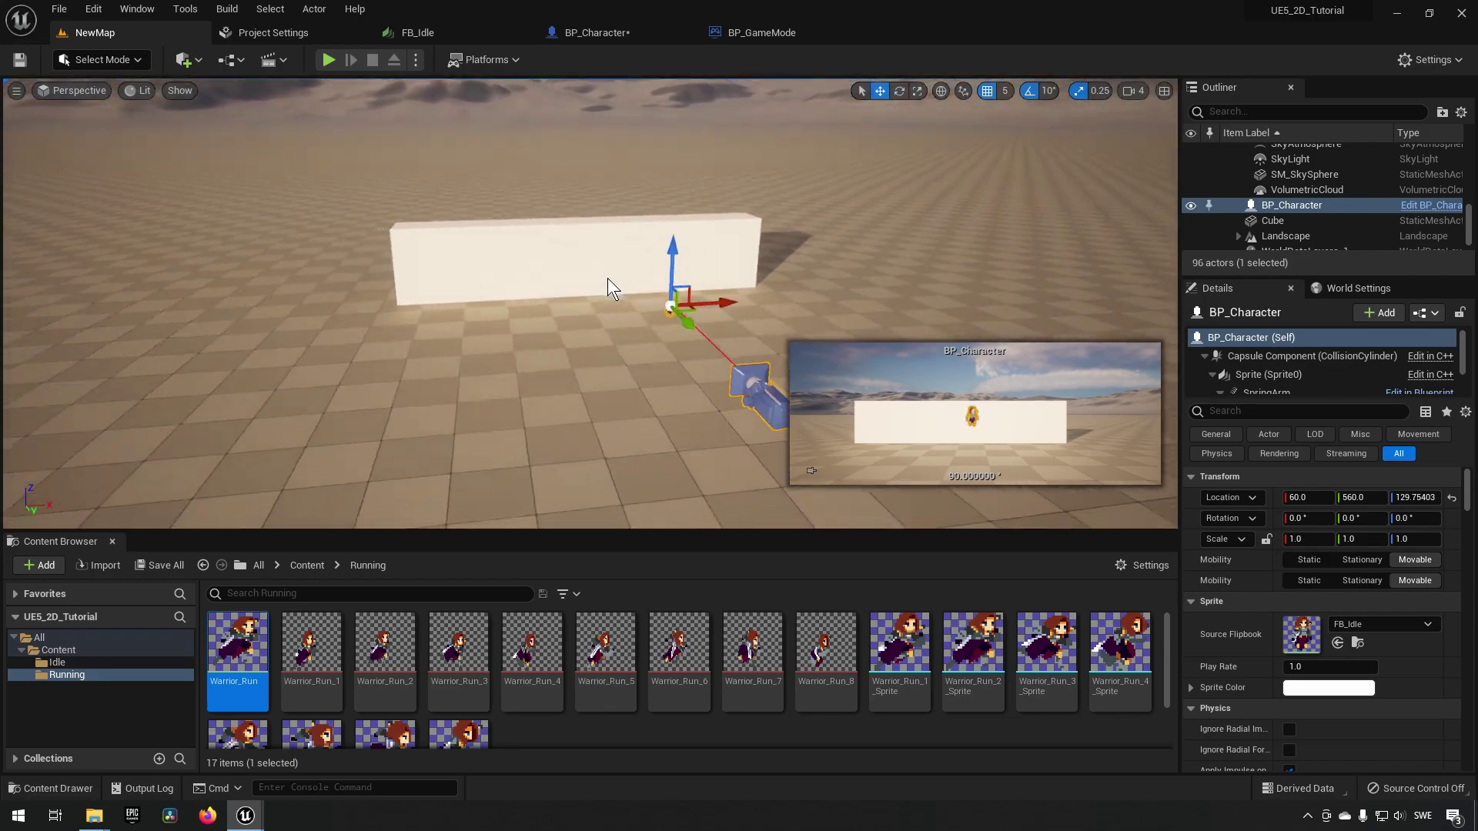
key("w")
mouse_move(607, 279)
right_mouse_down()
mouse_move(628, 287)
mouse_move(630, 261)
right_mouse_up()
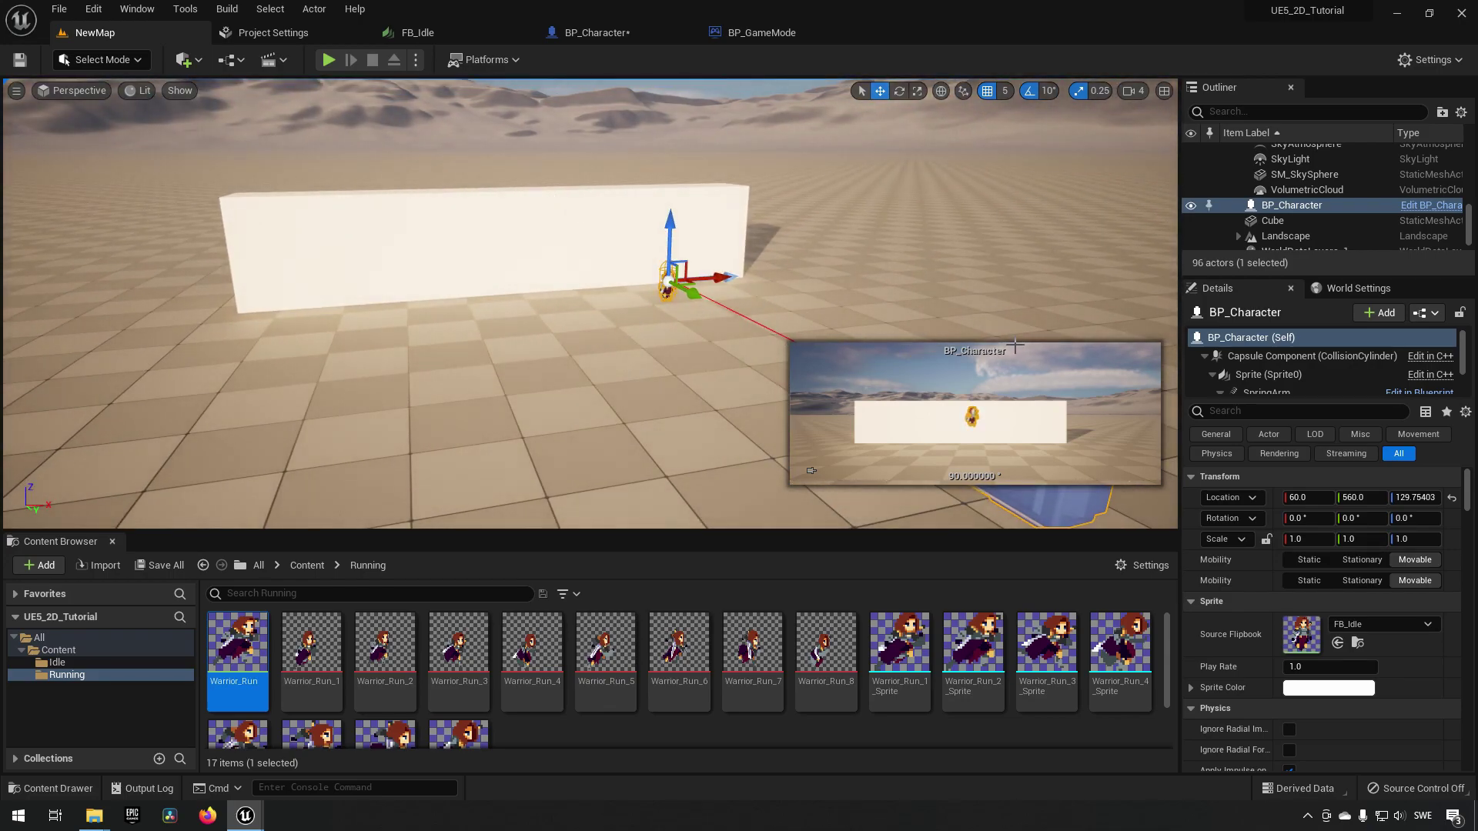
- Uncheck Do Collision Test on BP_Character's SpringArm, compile, and go back to NewMap
left_click(639, 37)
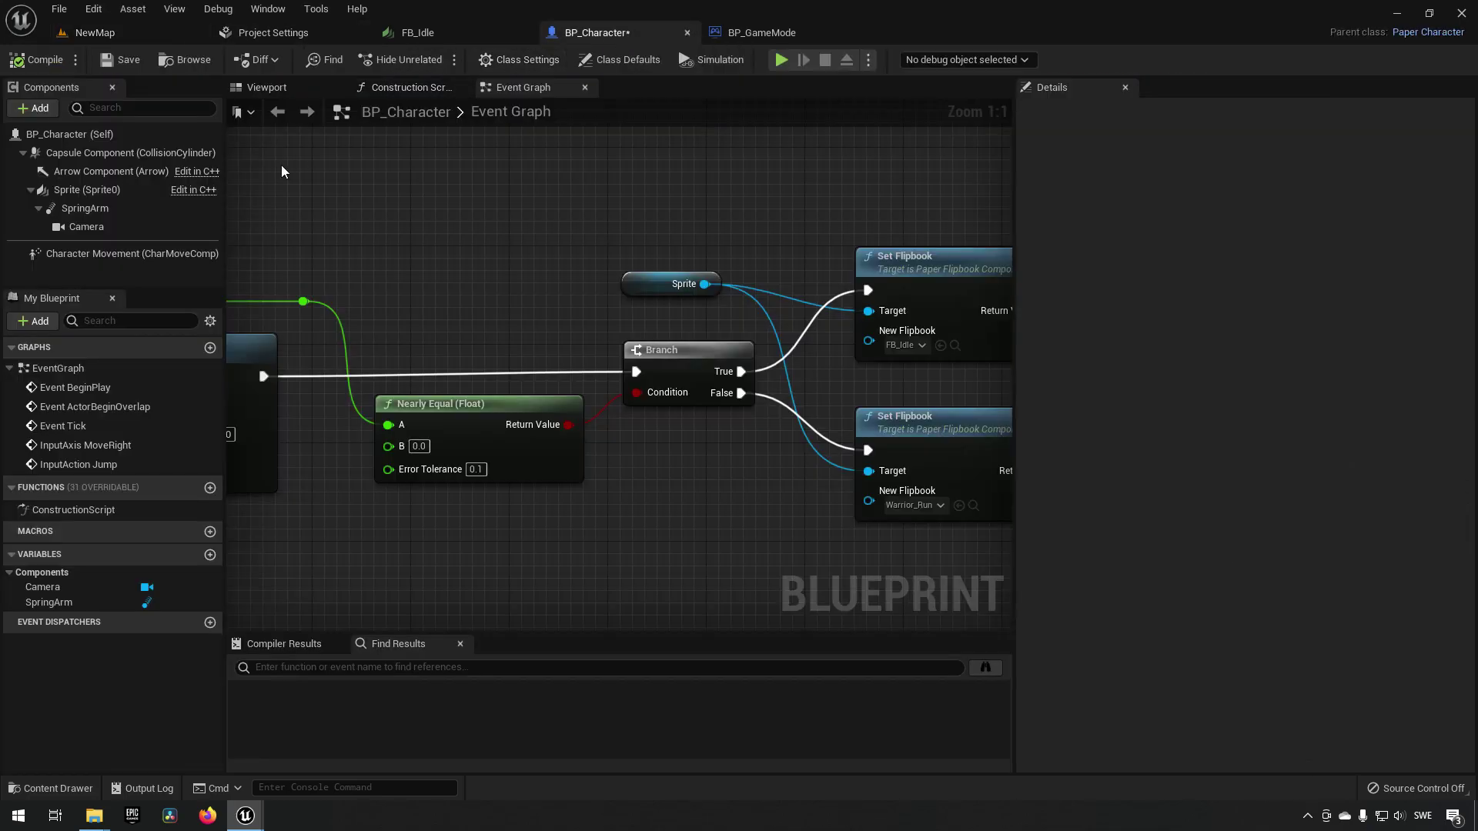
left_click(84, 207)
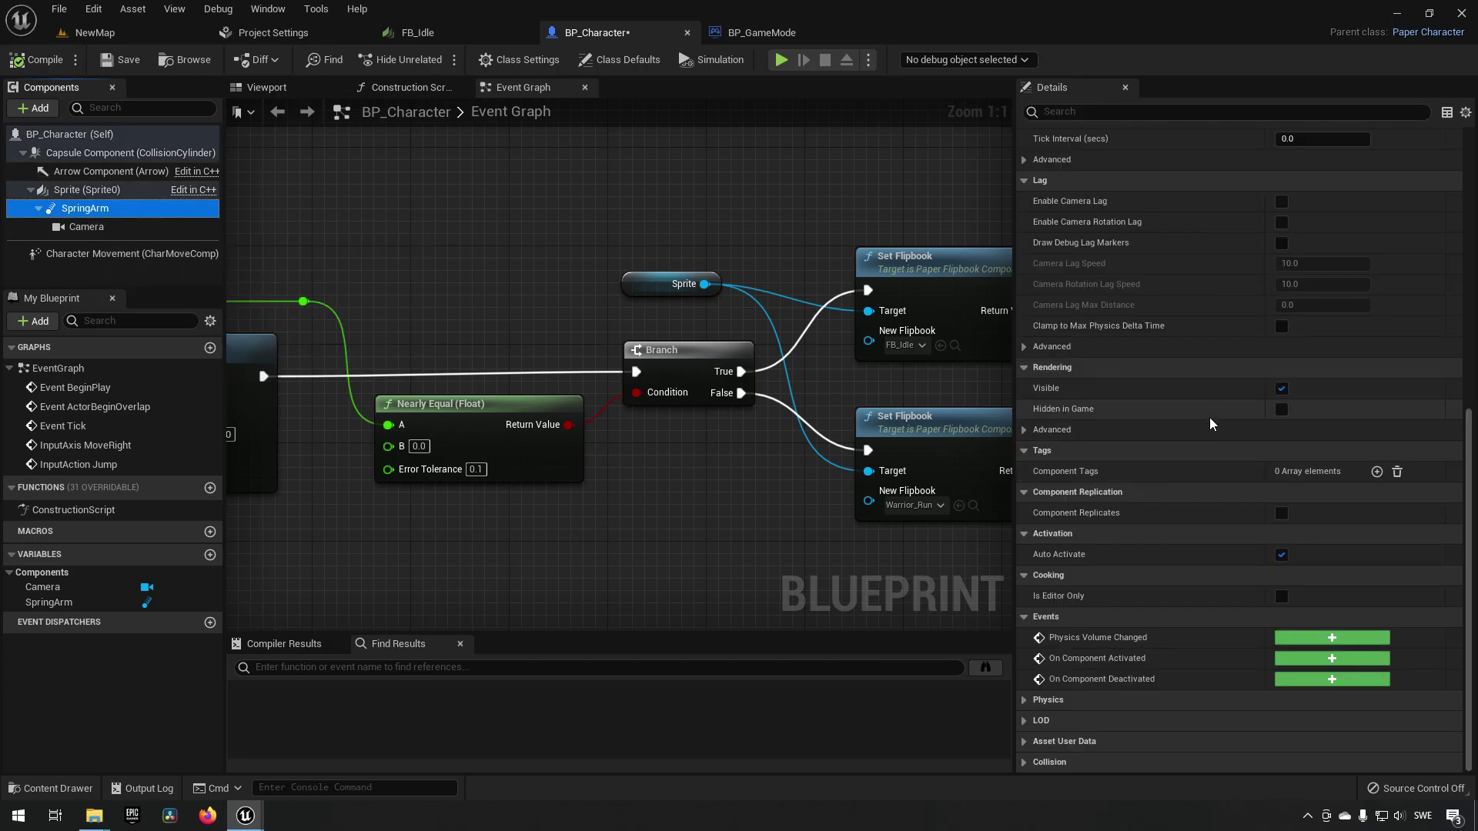
scroll(1213, 554, "up", 3)
scroll(1213, 568, "up", 4)
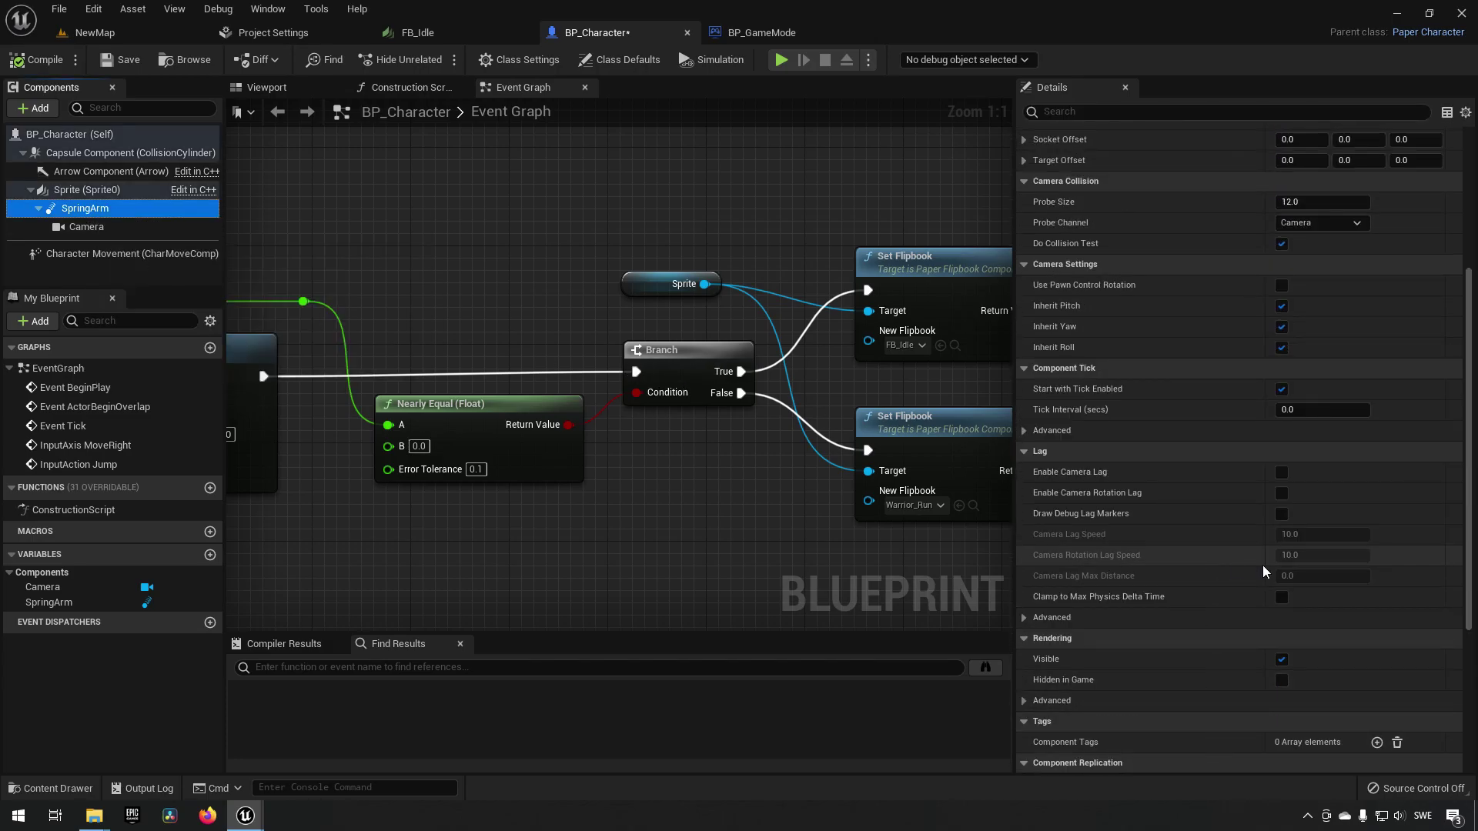
scroll(1154, 485, "up", 2)
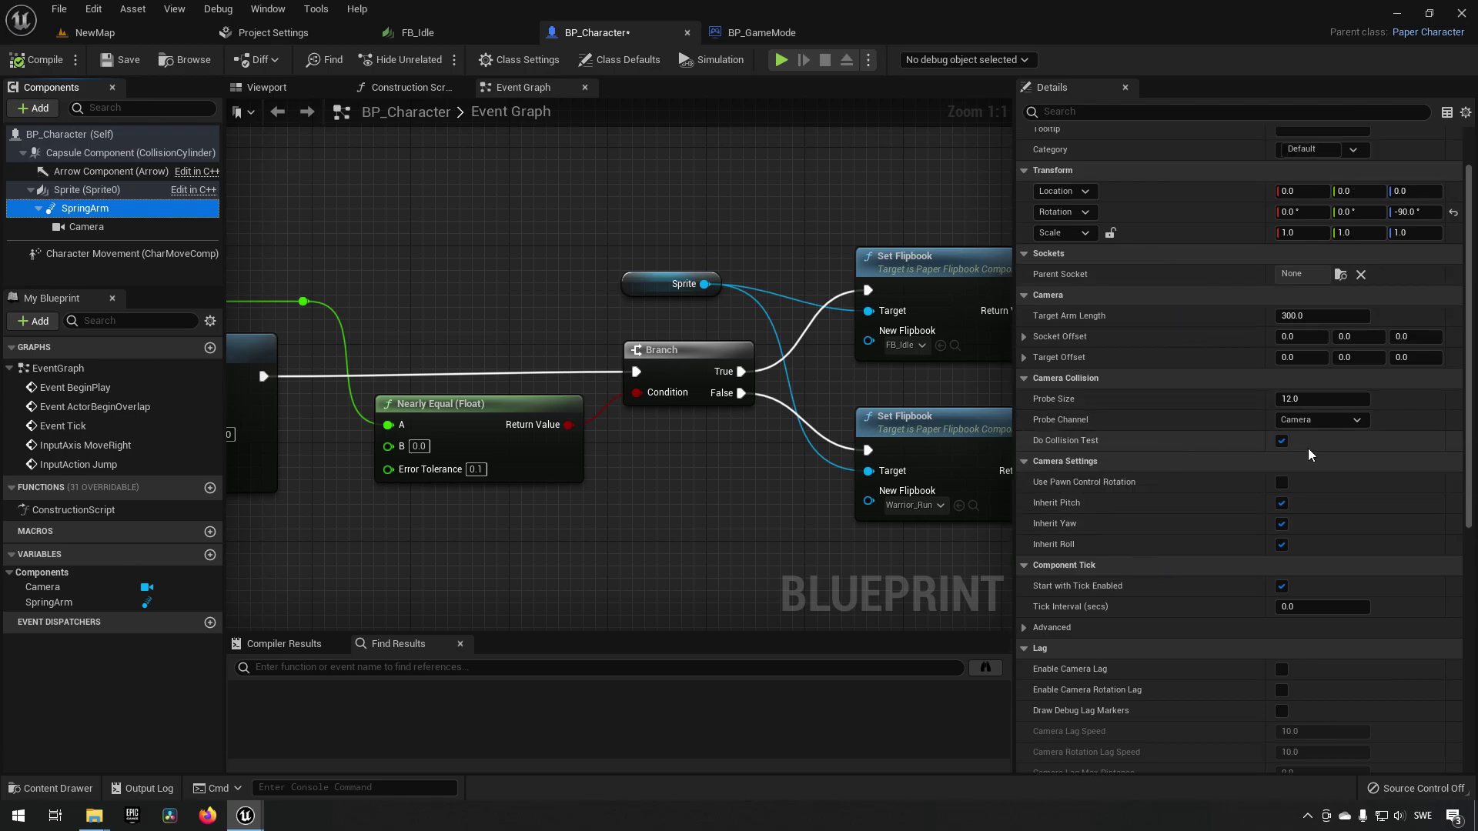
left_click(1281, 440)
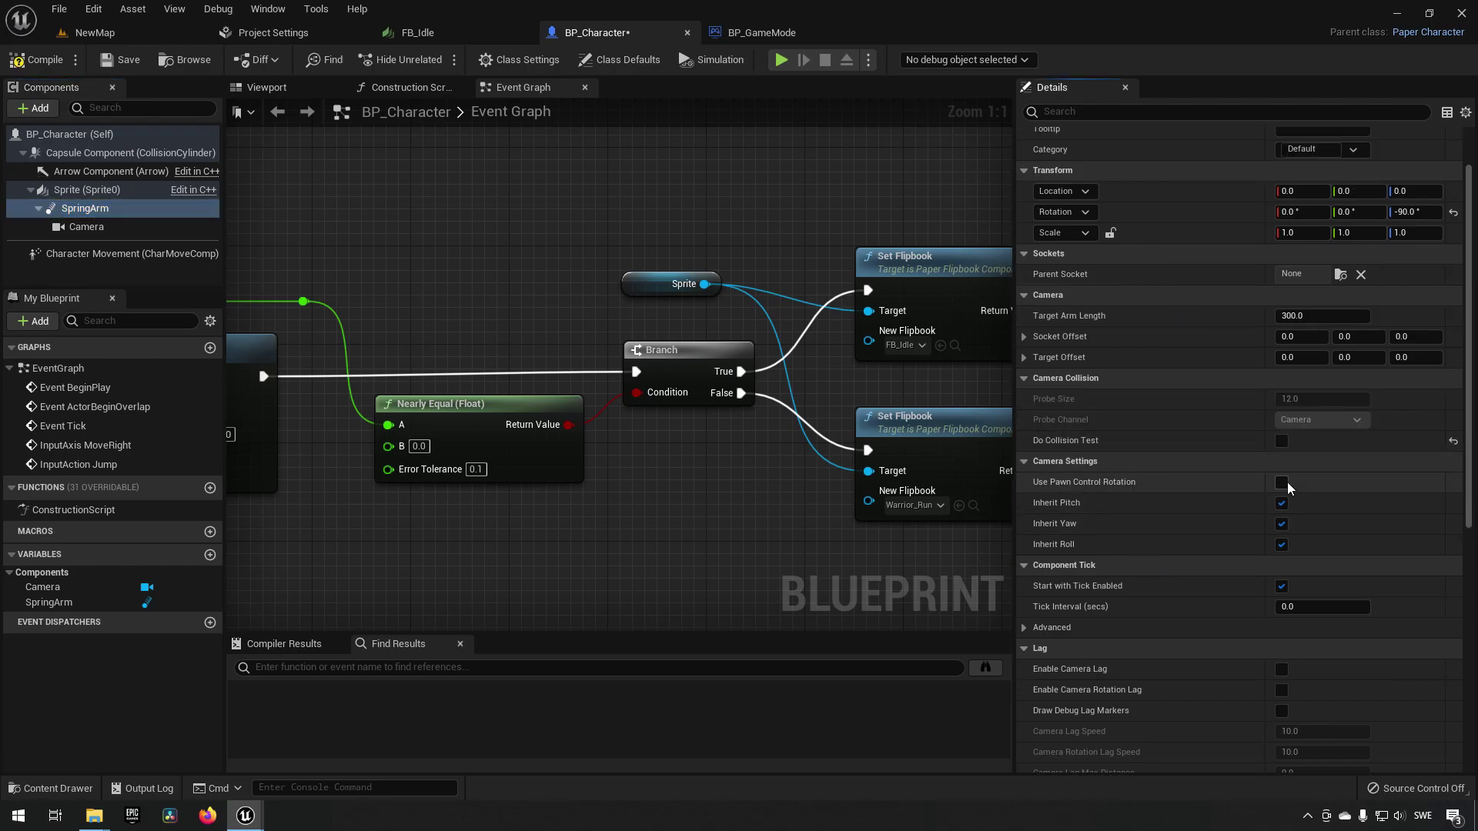
left_click(31, 62)
left_click(127, 31)
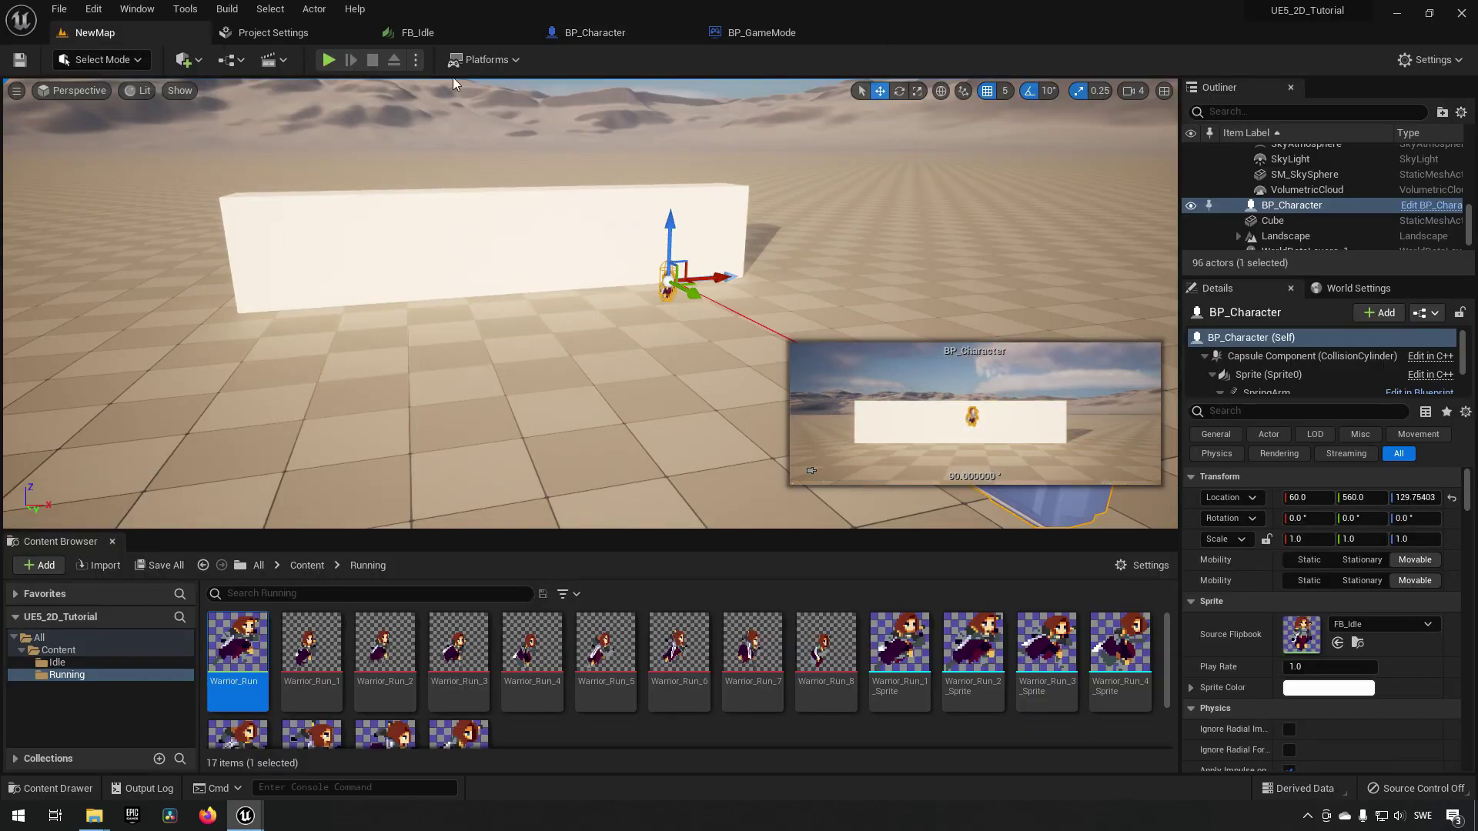
- After a quick play test, raise the character to Z 249.75 above the white block
left_click(330, 62)
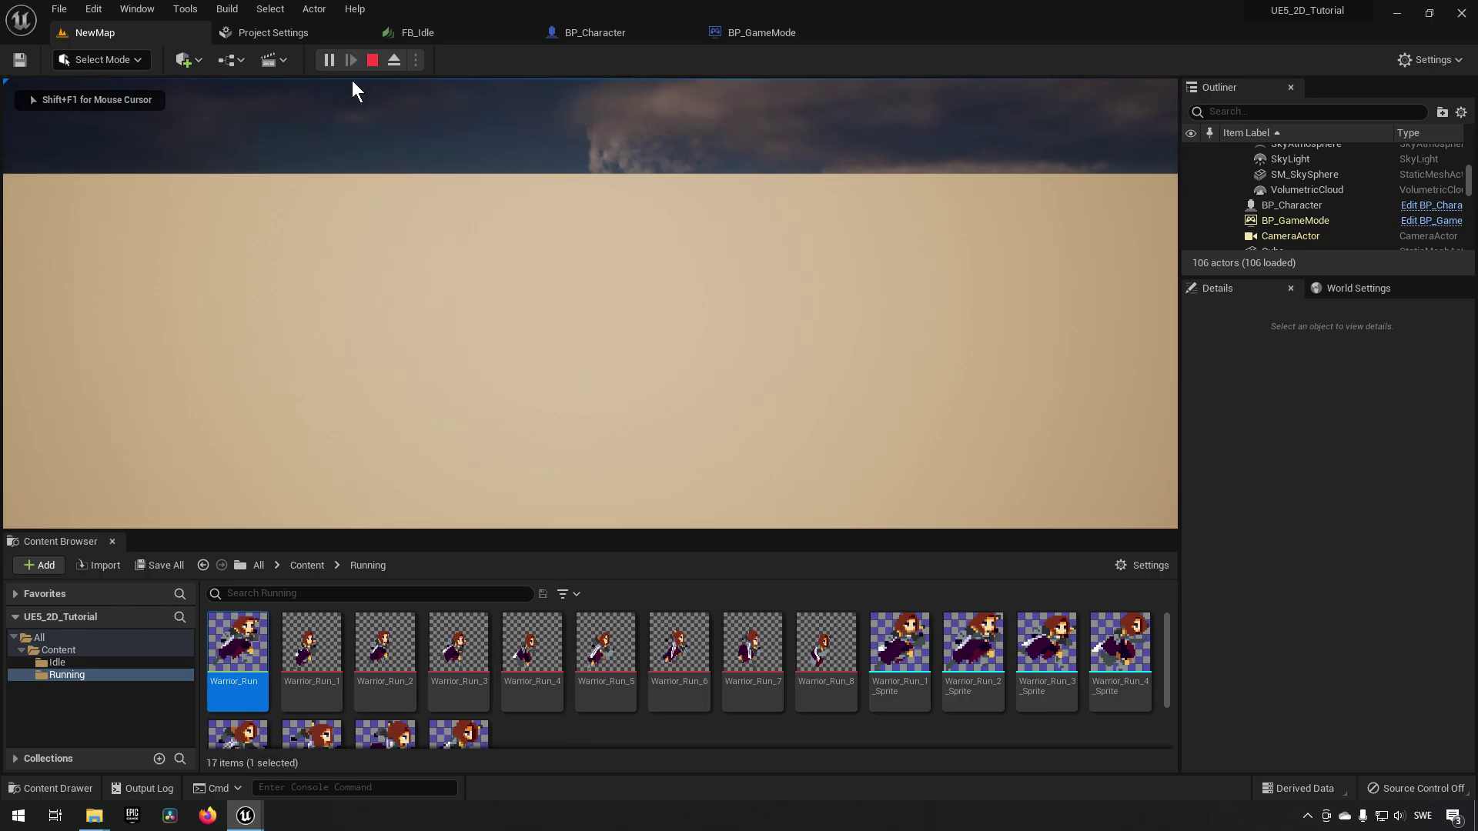
left_click(372, 61)
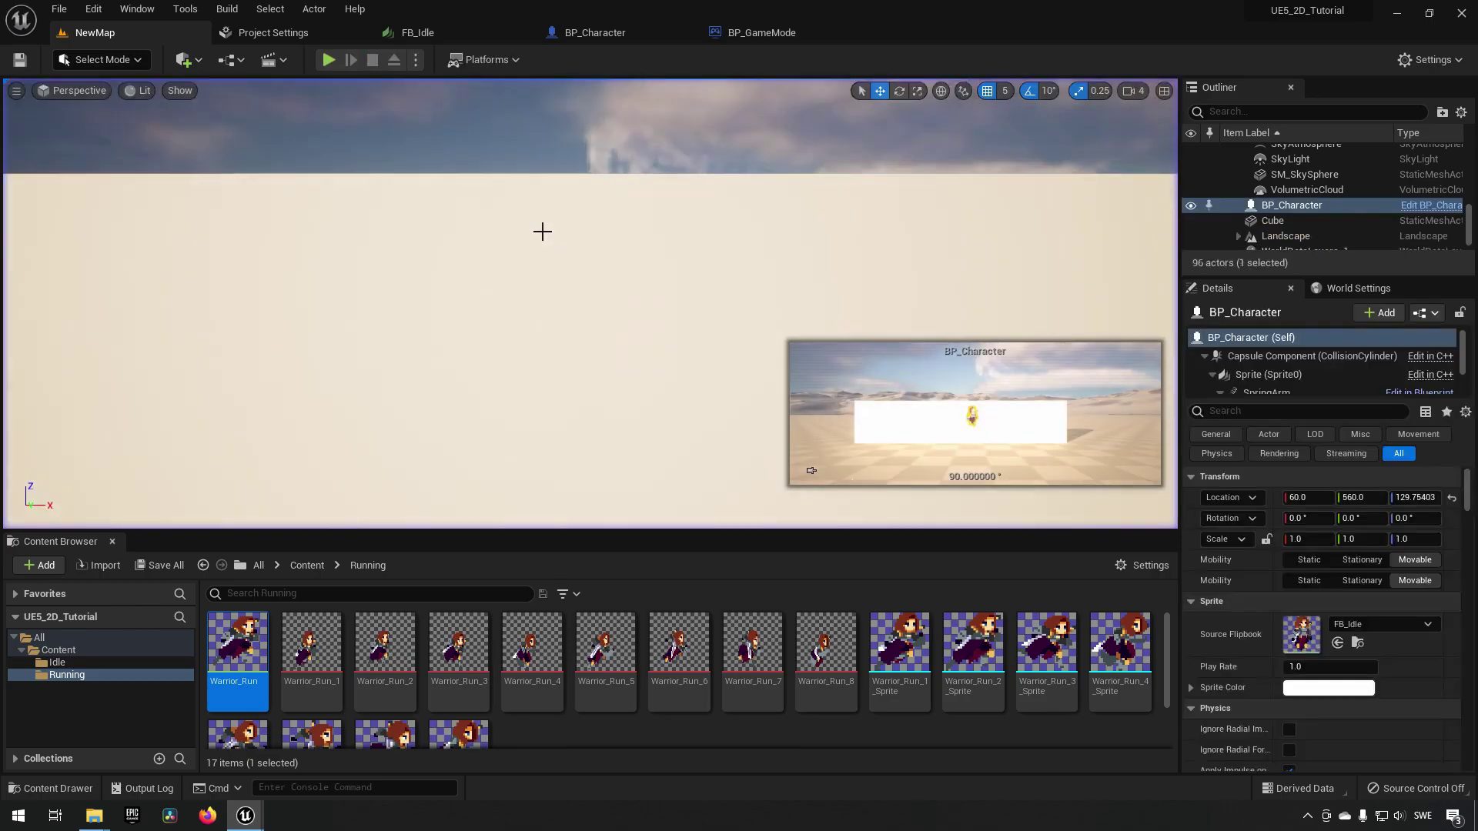
key("f")
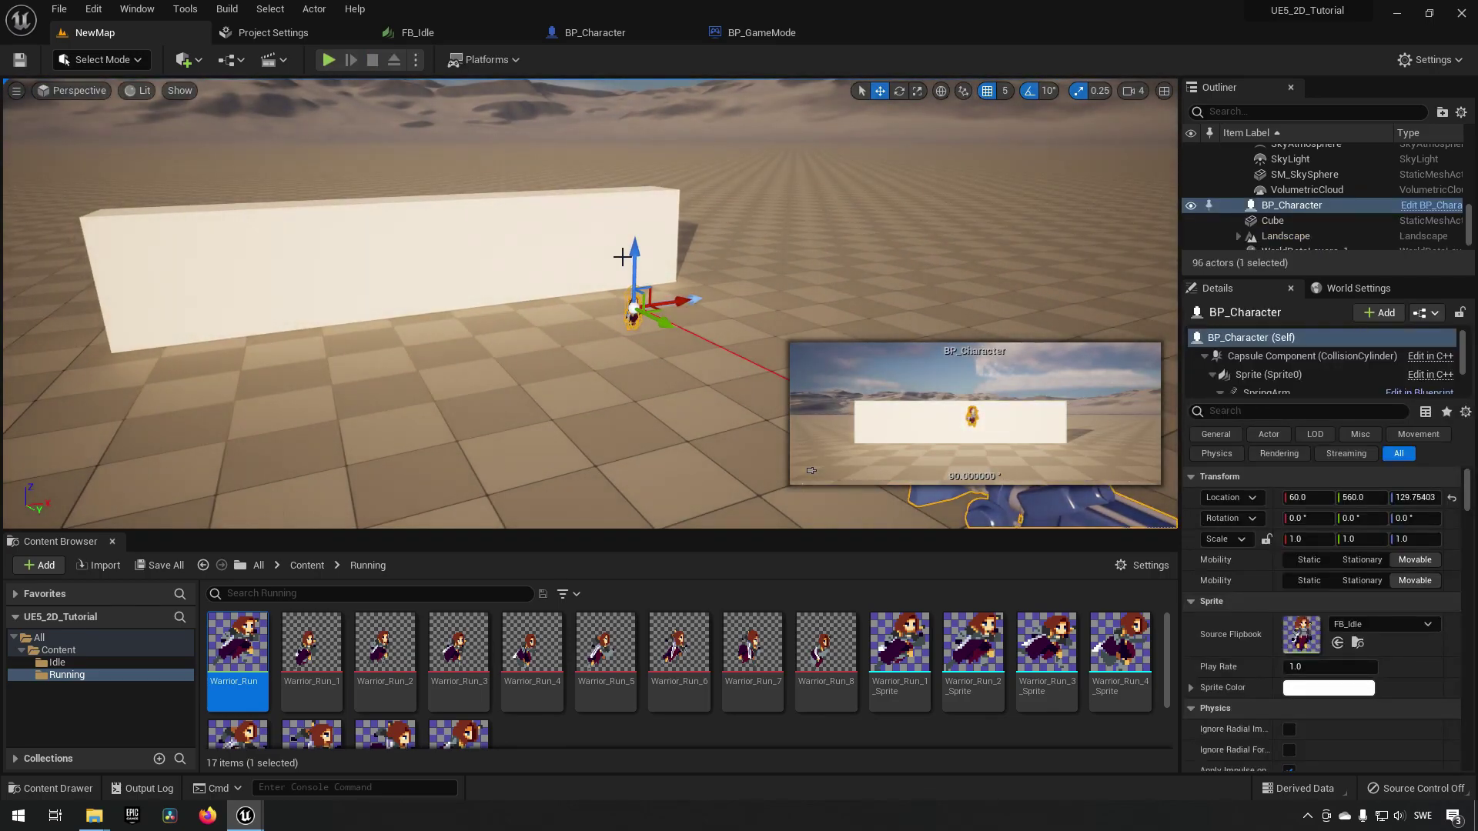
left_click(465, 233)
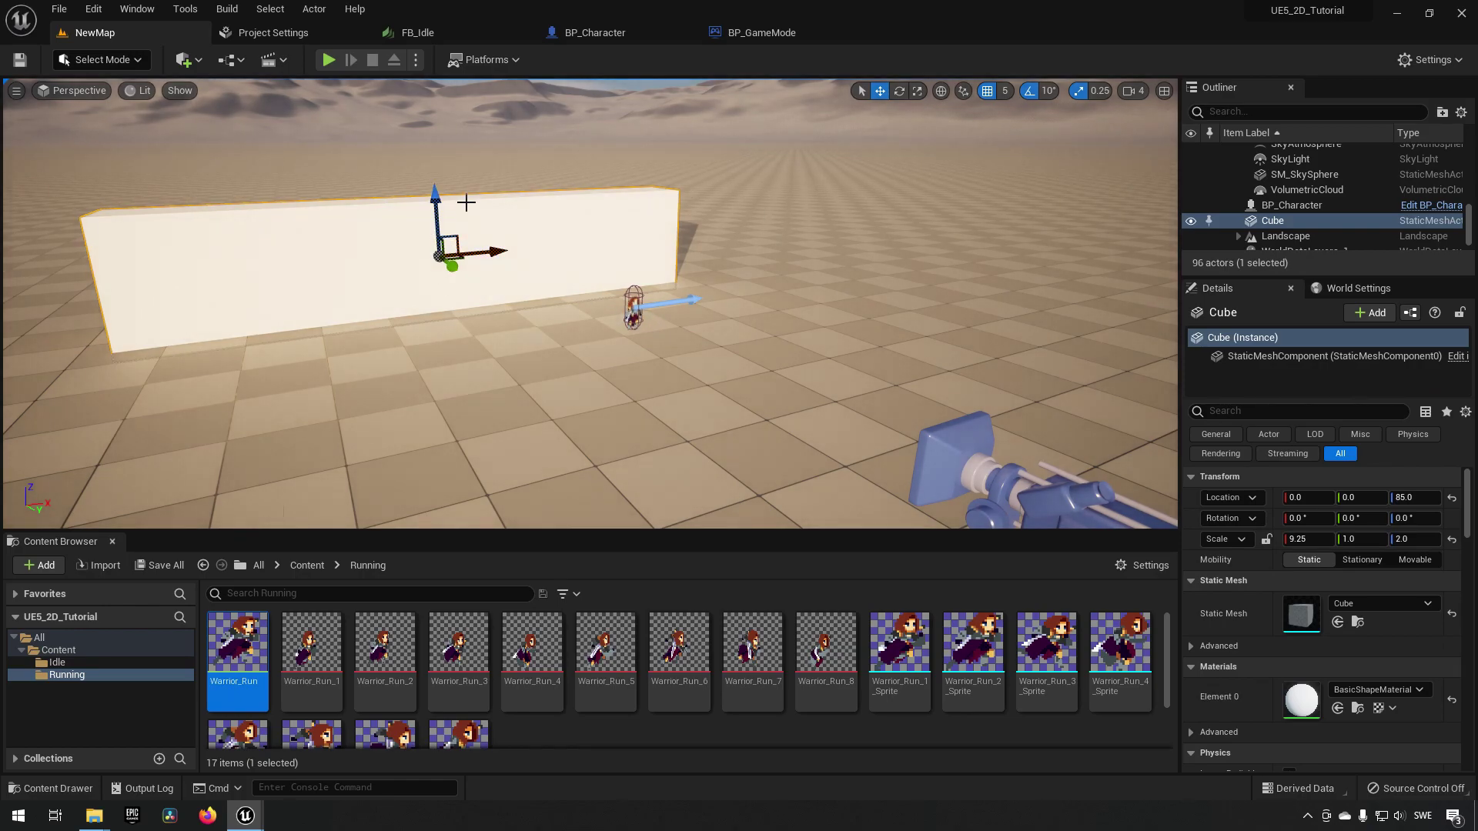
left_click(633, 312)
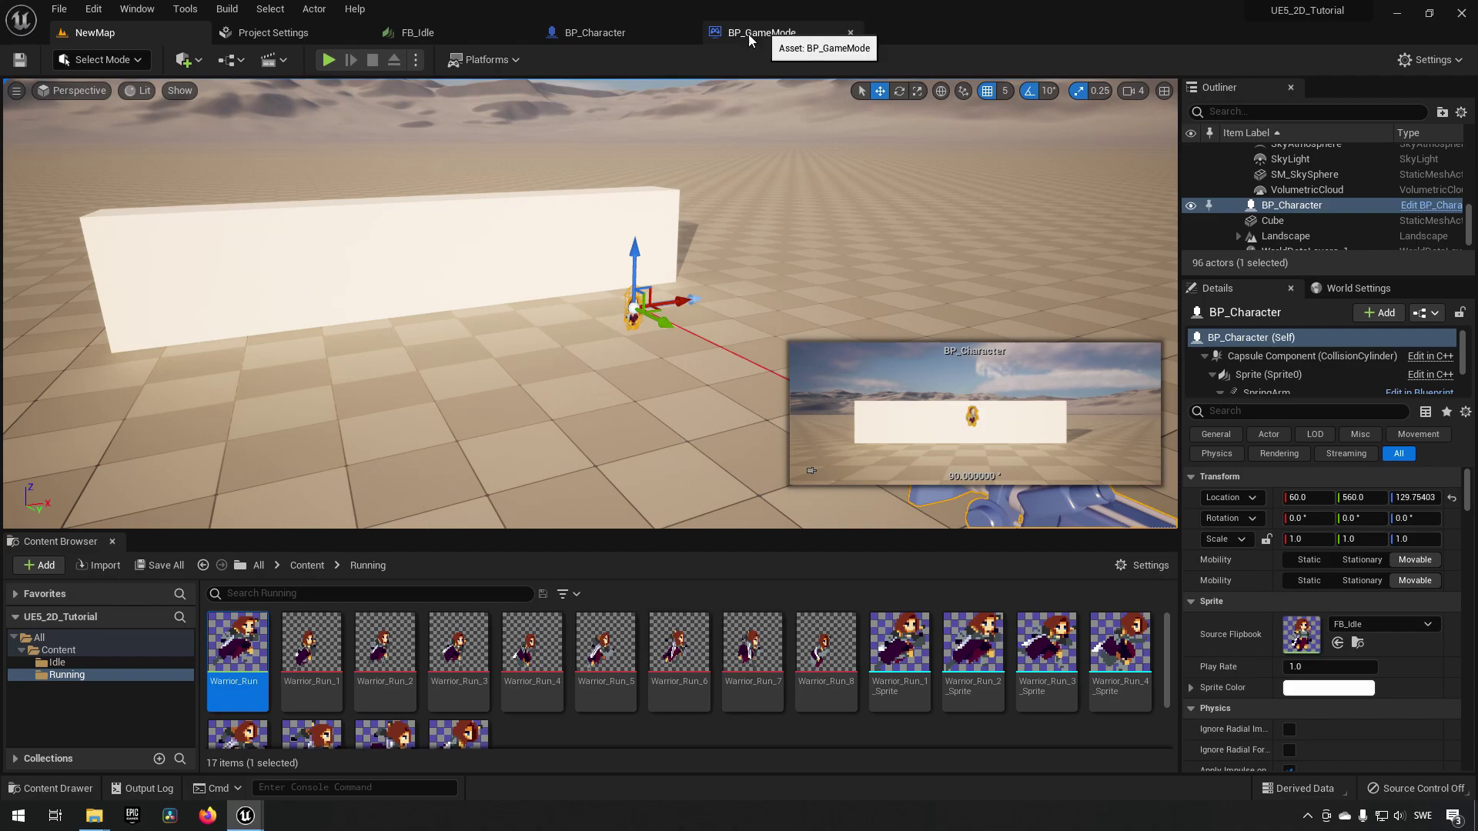
left_click_drag(640, 236, 645, 122)
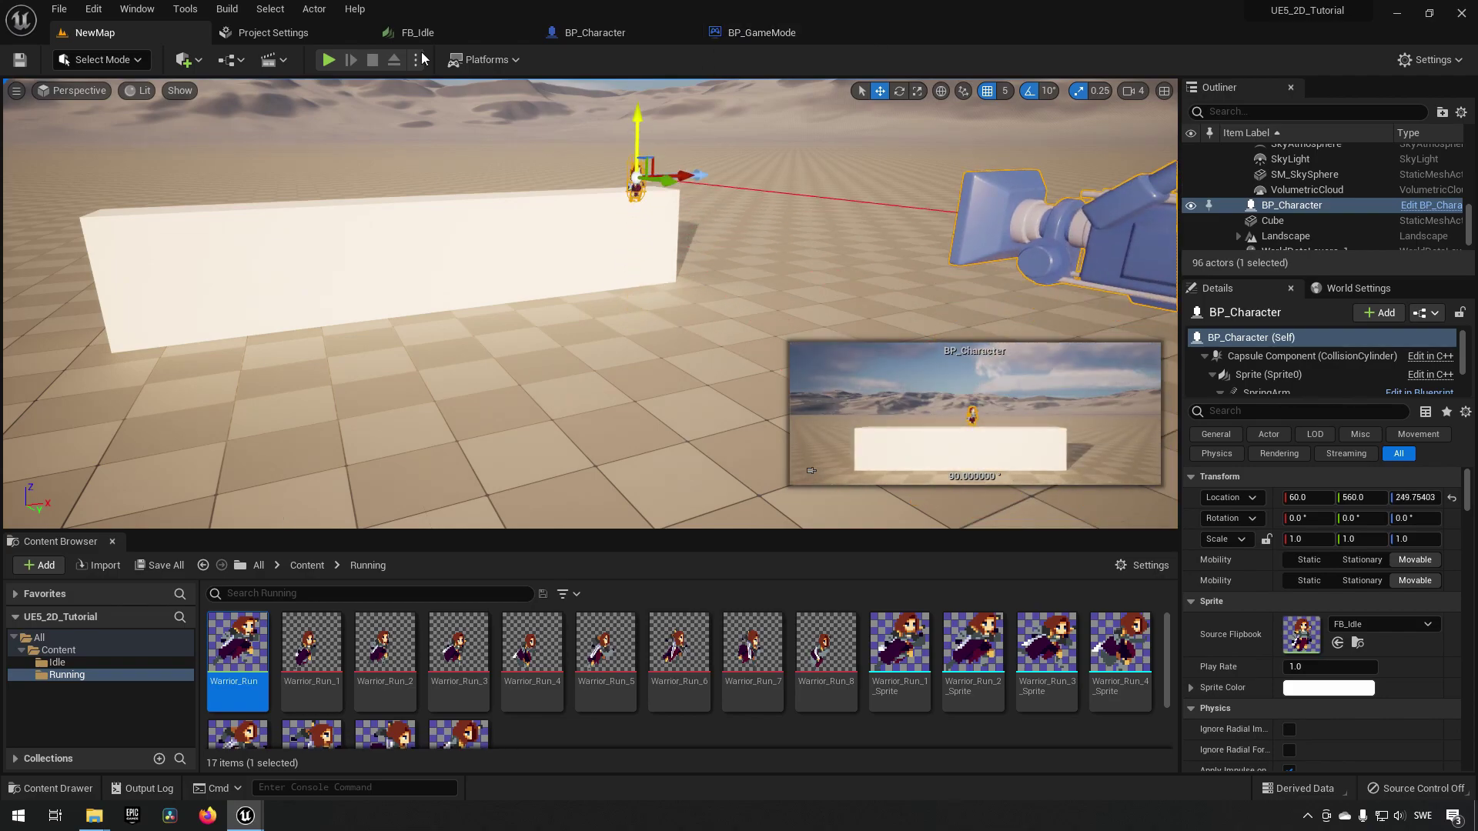
- Play-test the level again, then open BP_GameMode
left_click(330, 61)
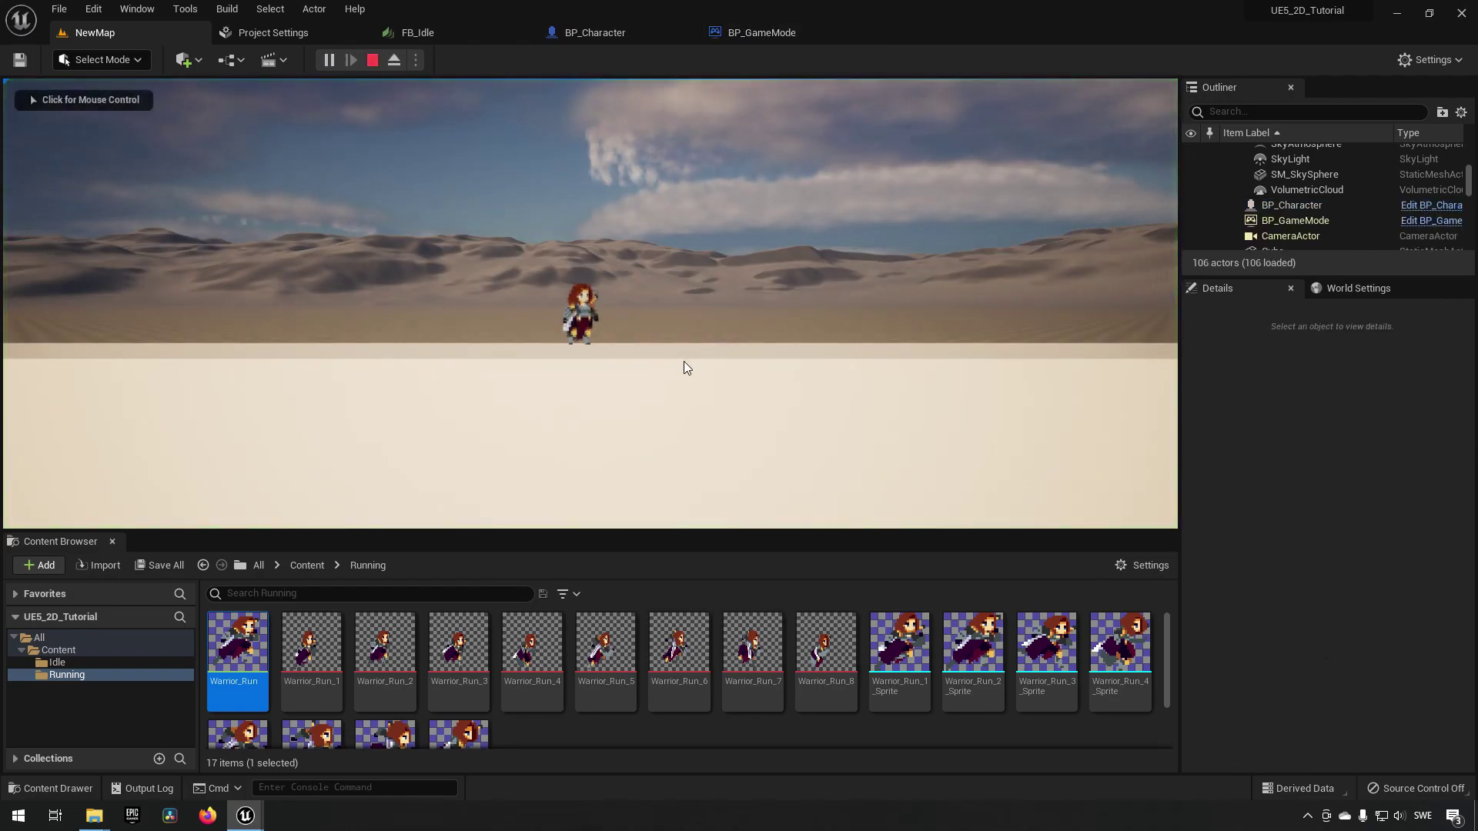
key("Escape")
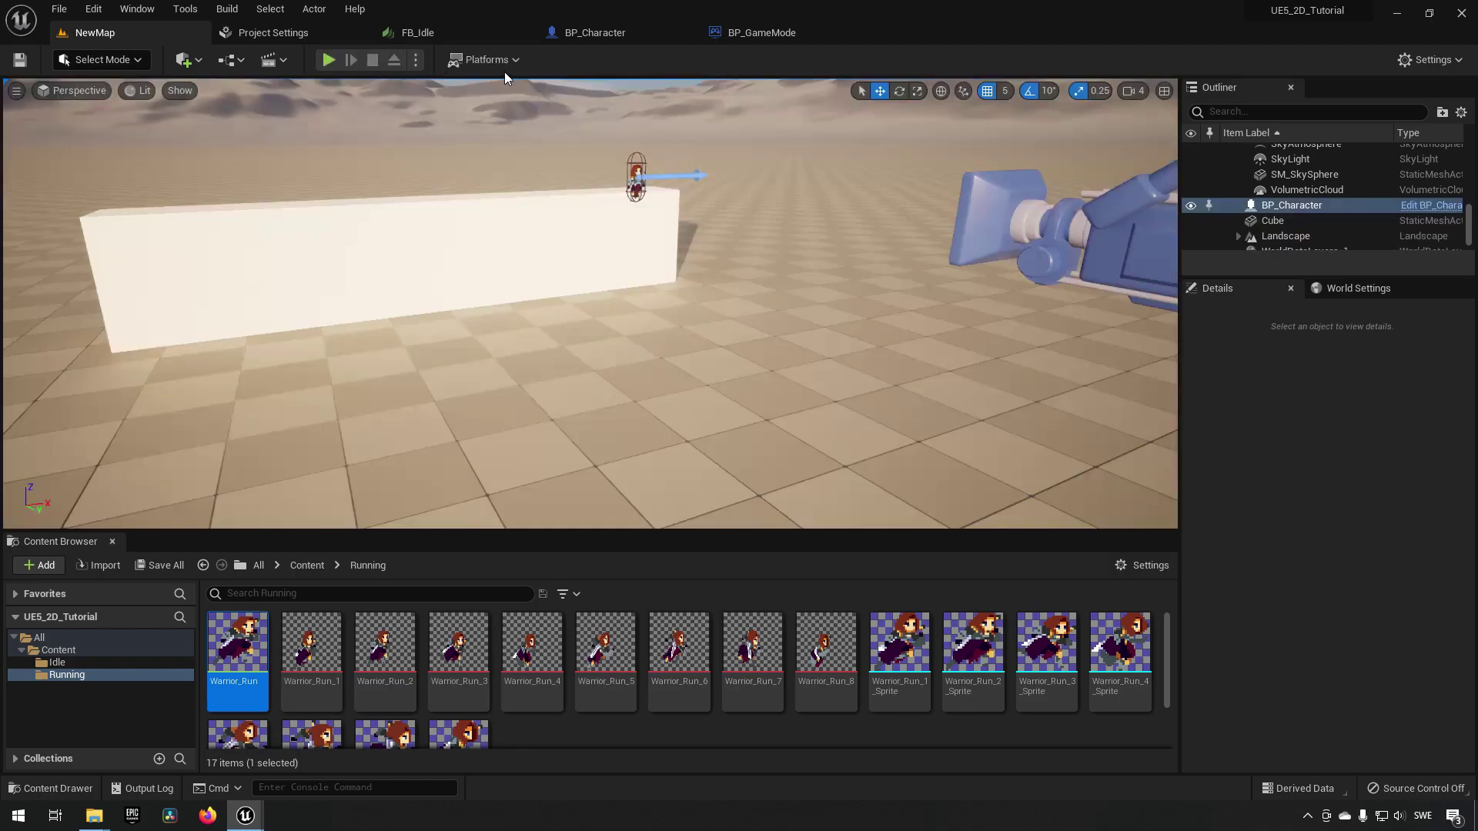
left_click(756, 33)
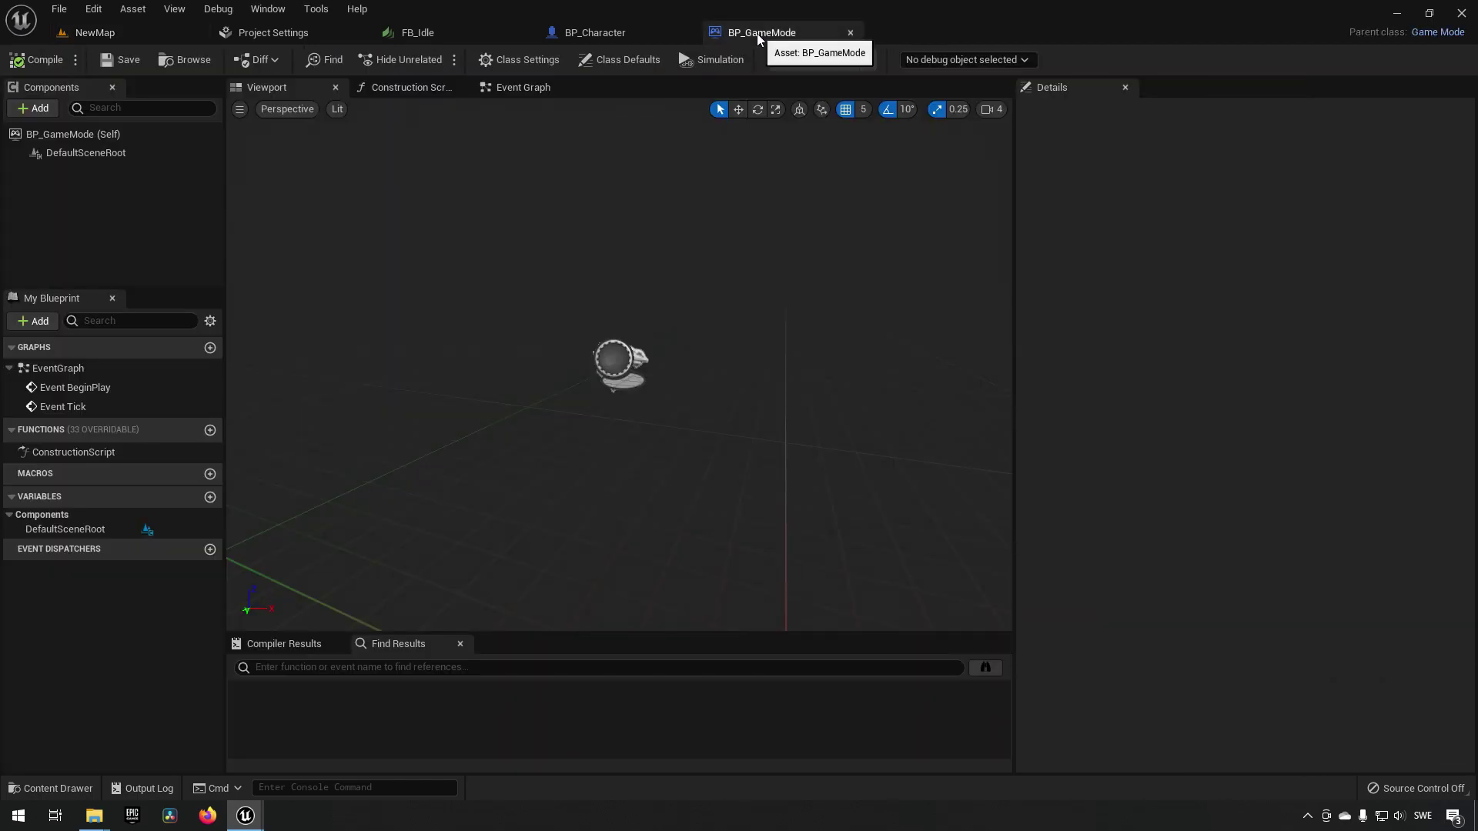
- Check Orient Rotation to Movement in BP_Character's Character Movement, compile, and return to NewMap
left_click(627, 33)
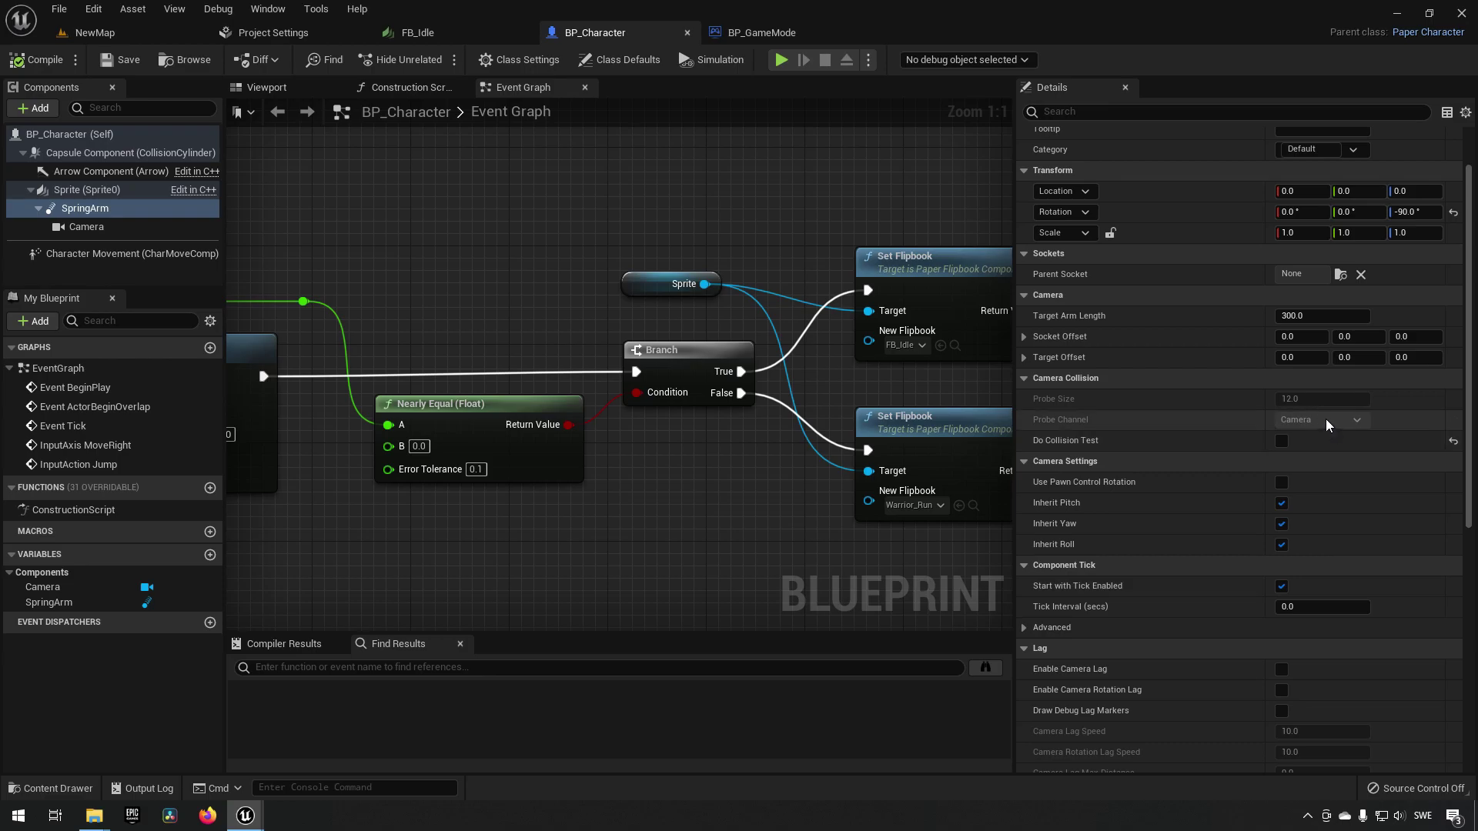
left_click(115, 253)
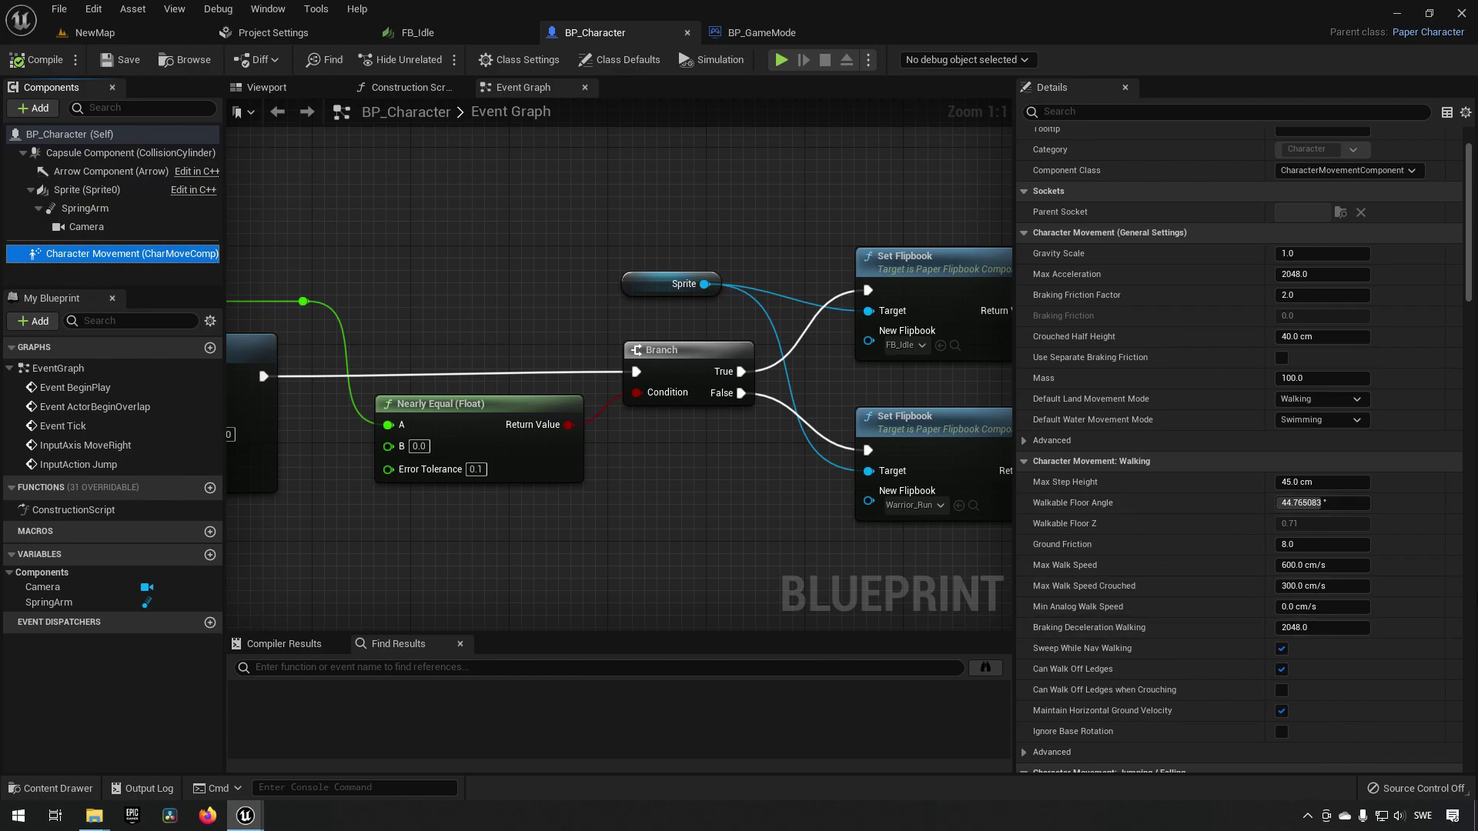
left_click(1119, 113)
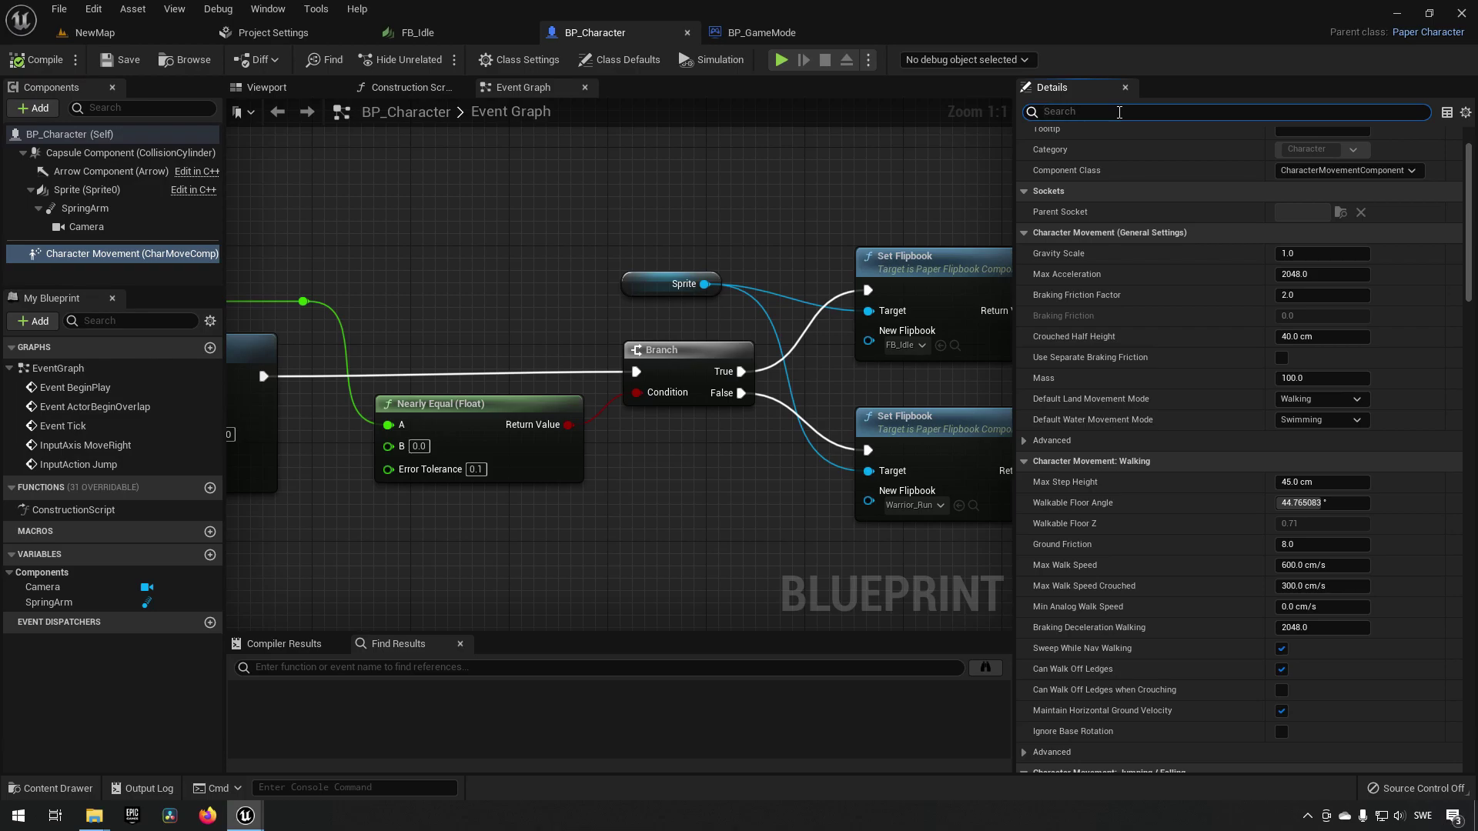
type("orient")
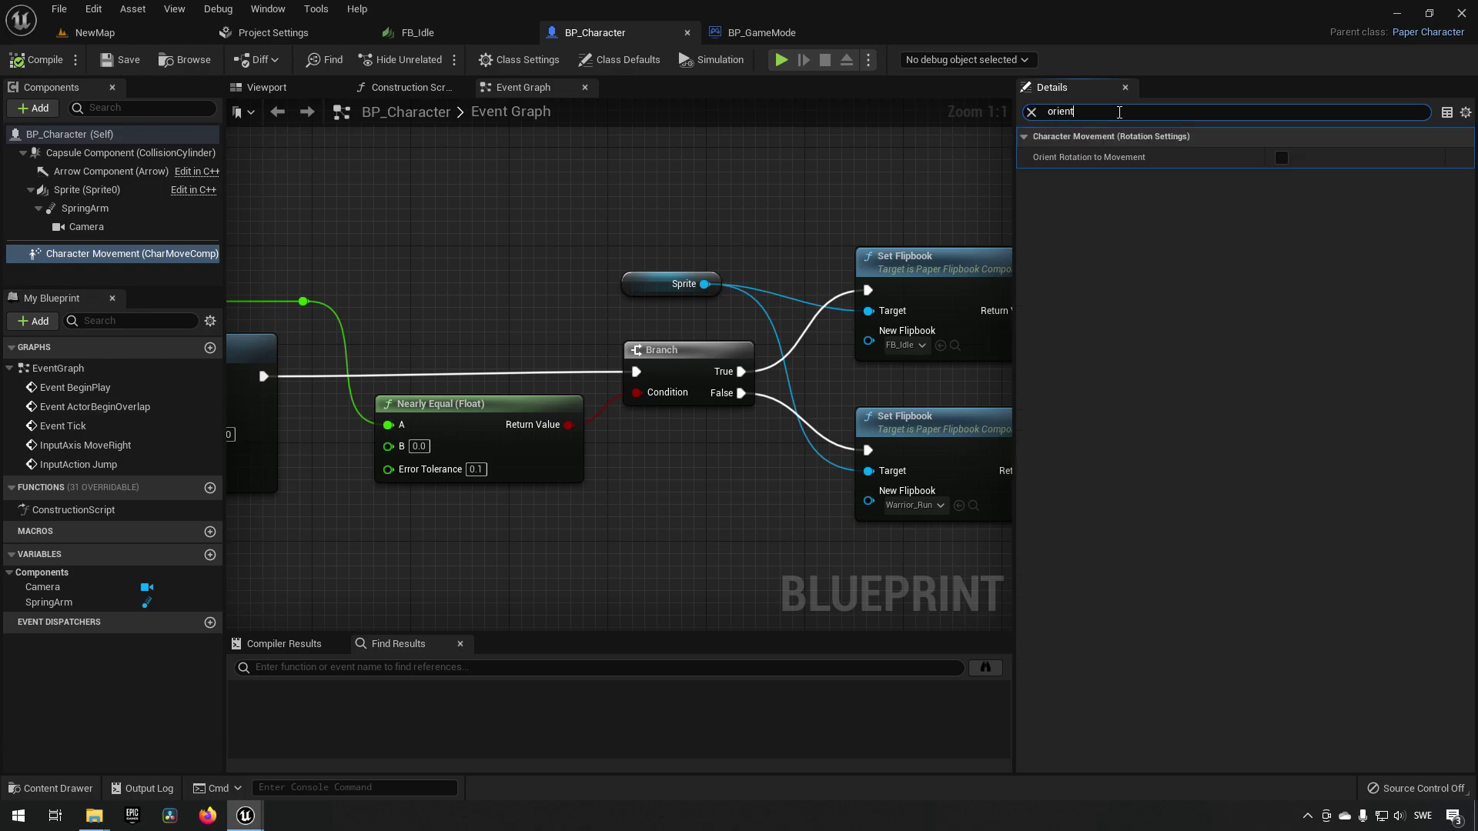
mouse_move(1093, 162)
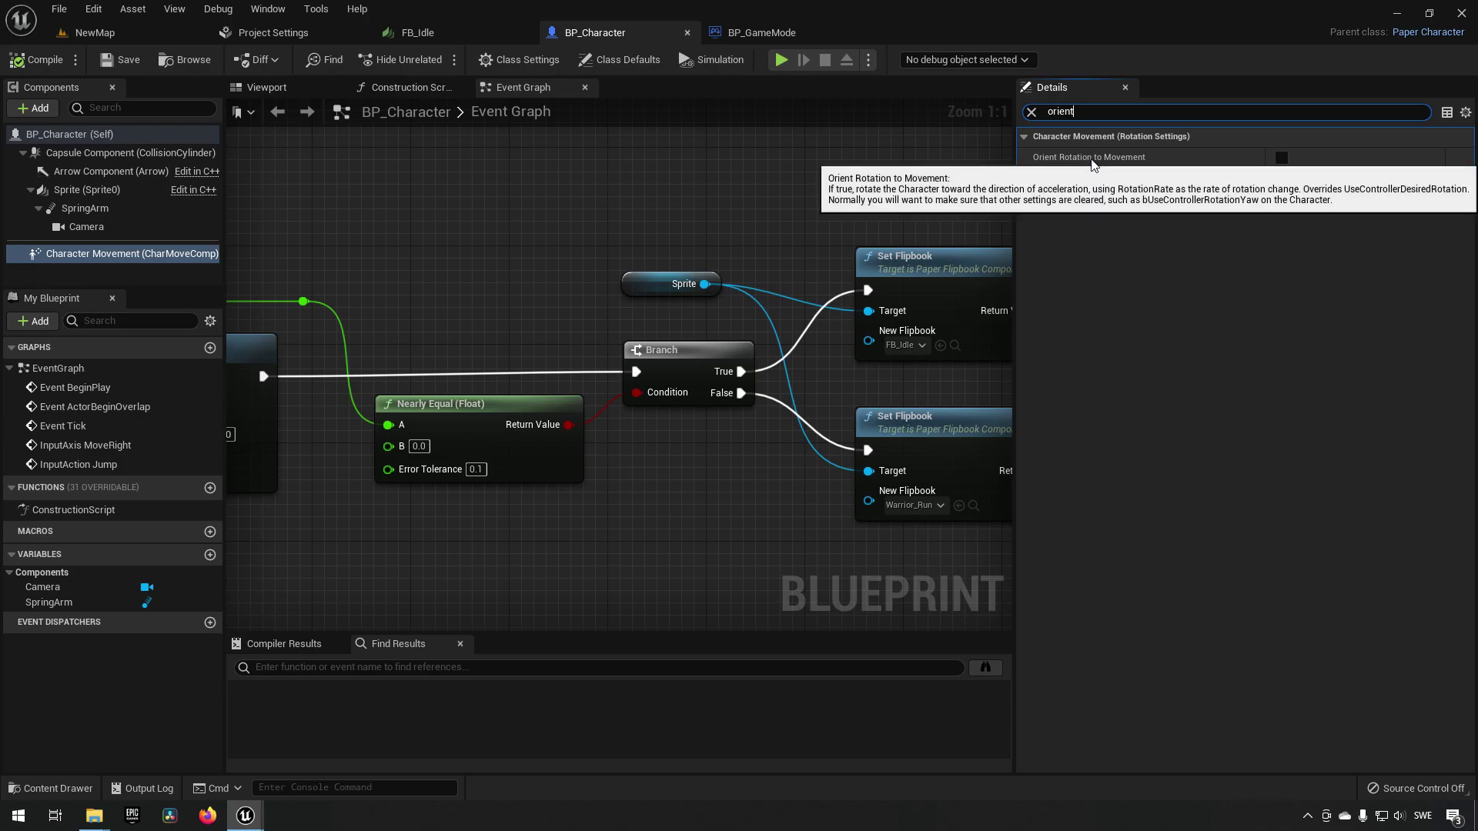
left_click(1280, 157)
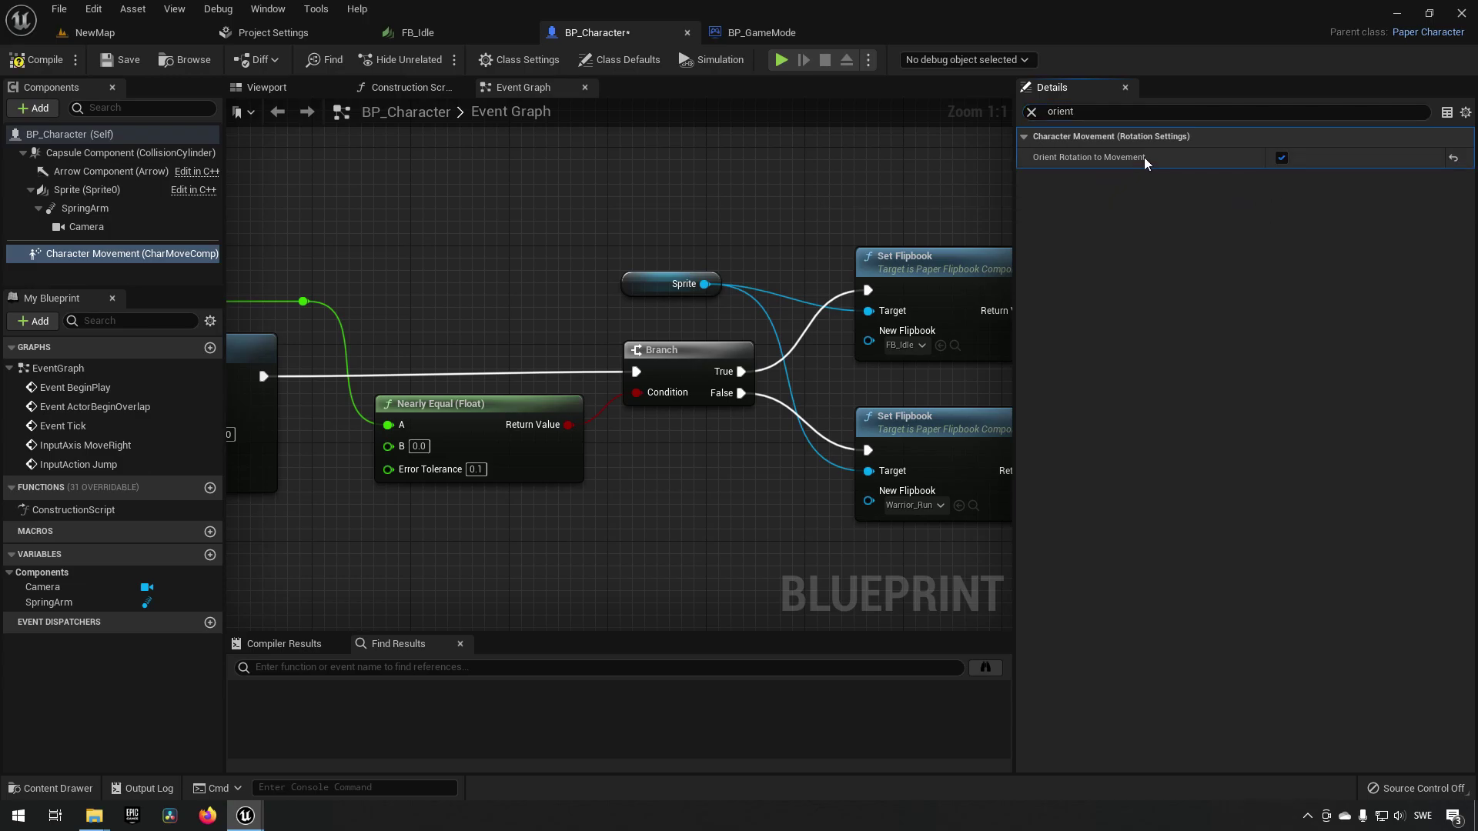
left_click(49, 62)
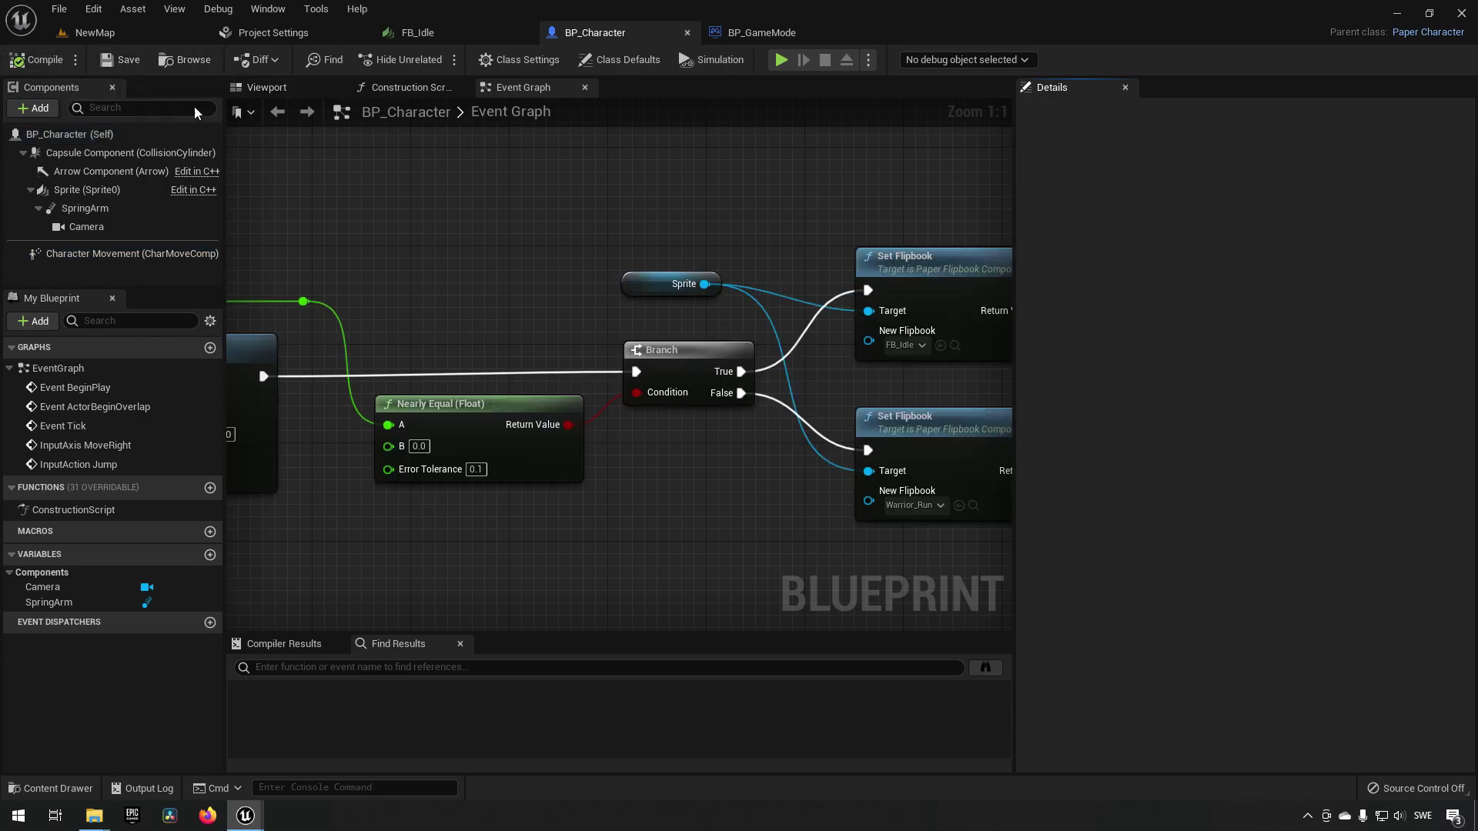
left_click(125, 35)
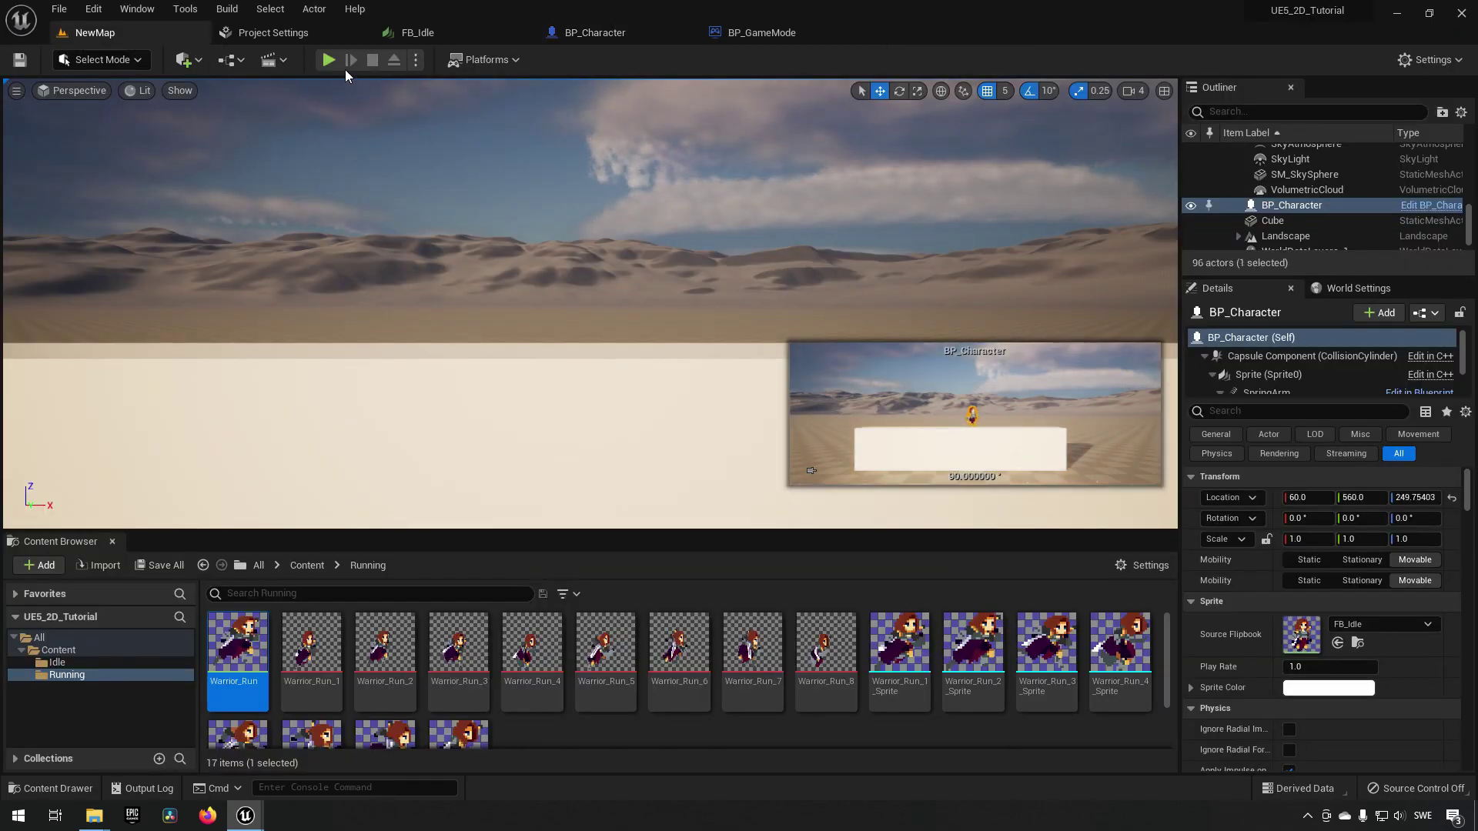
- Play-test the level, running the warrior left and right along the wall, then stop the game
left_click(330, 61)
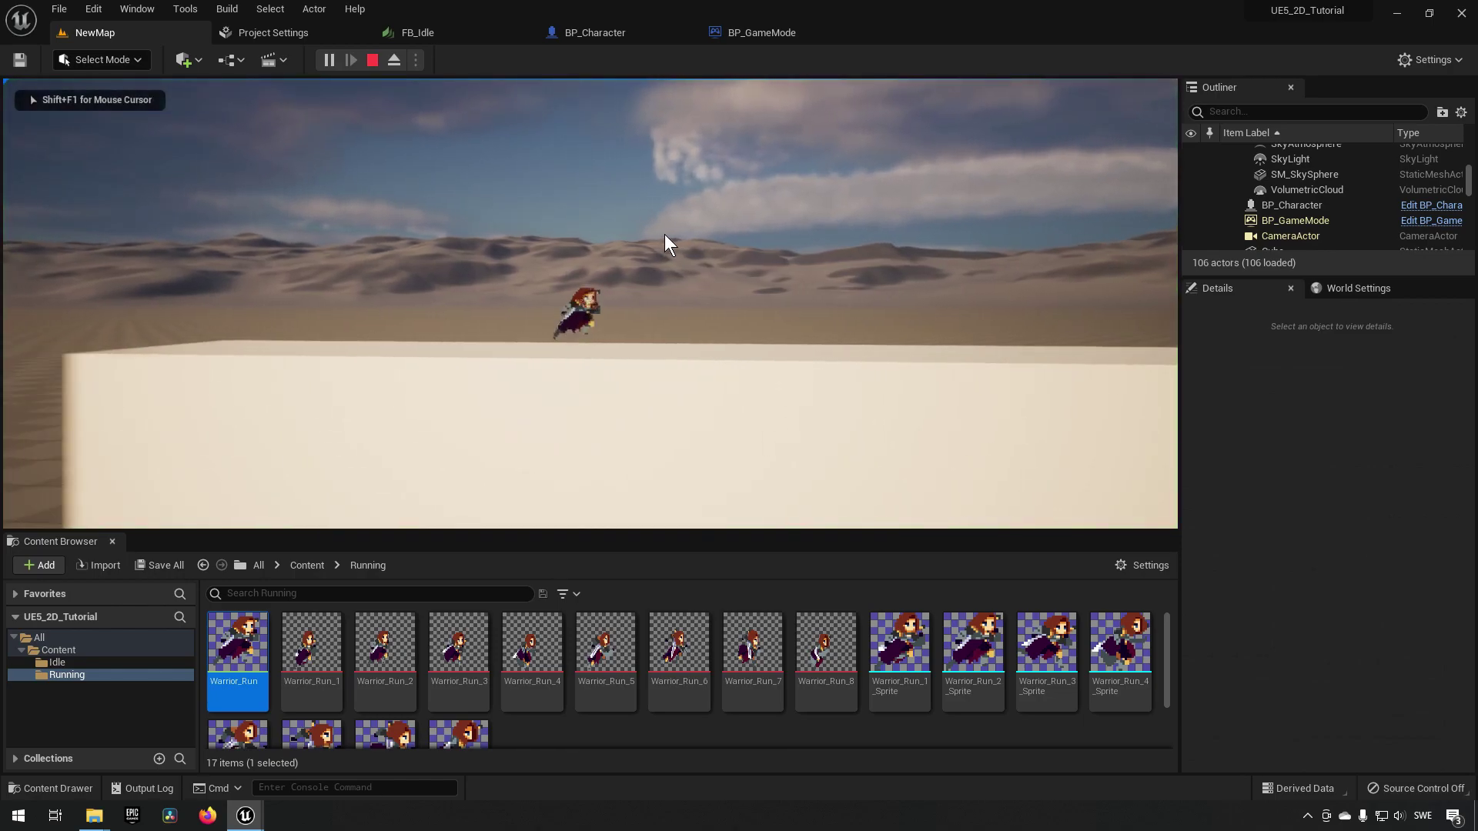
key("a")
key("d")
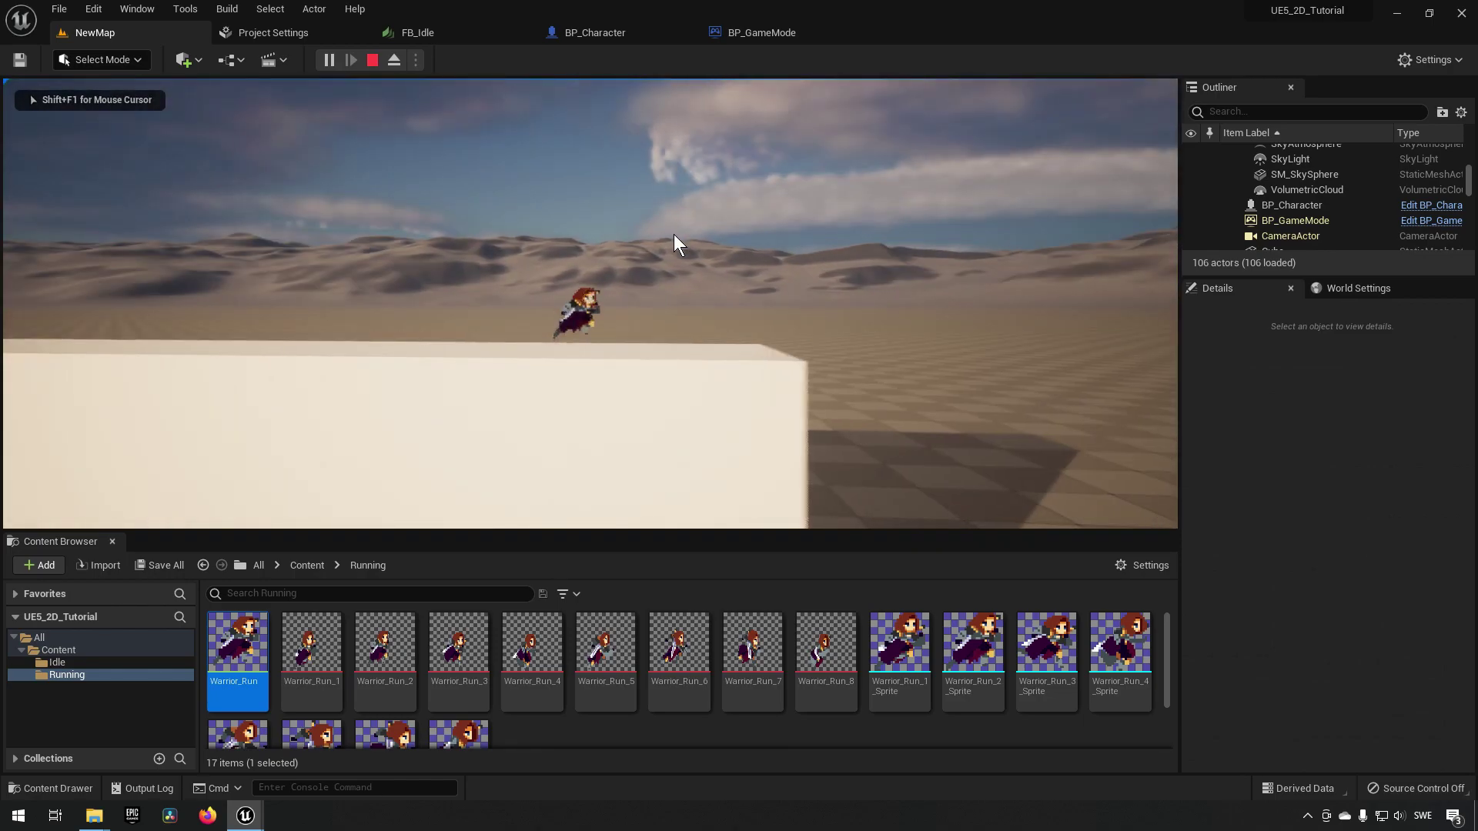
key("a")
key("d")
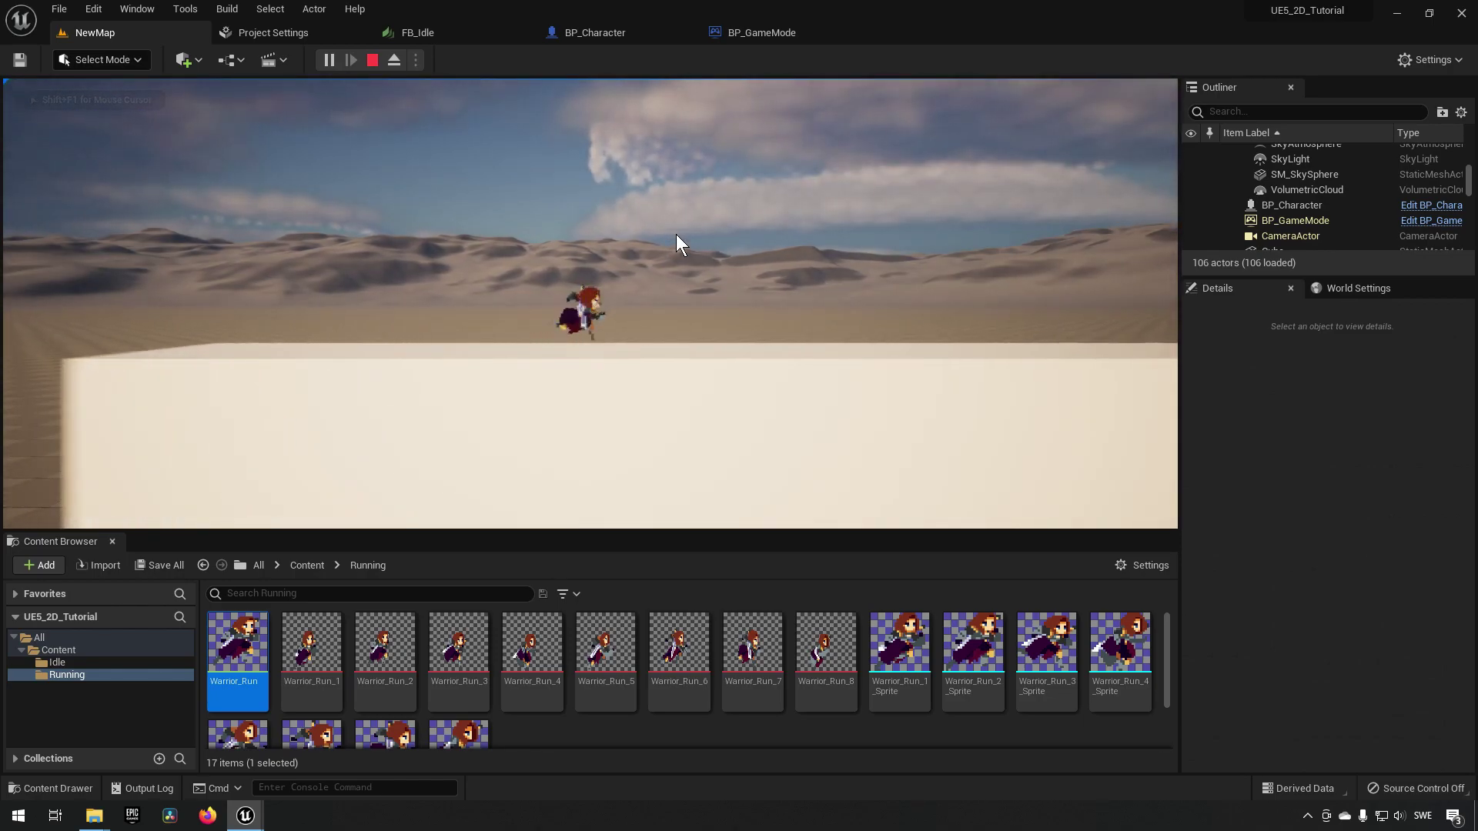
key("a")
key("d")
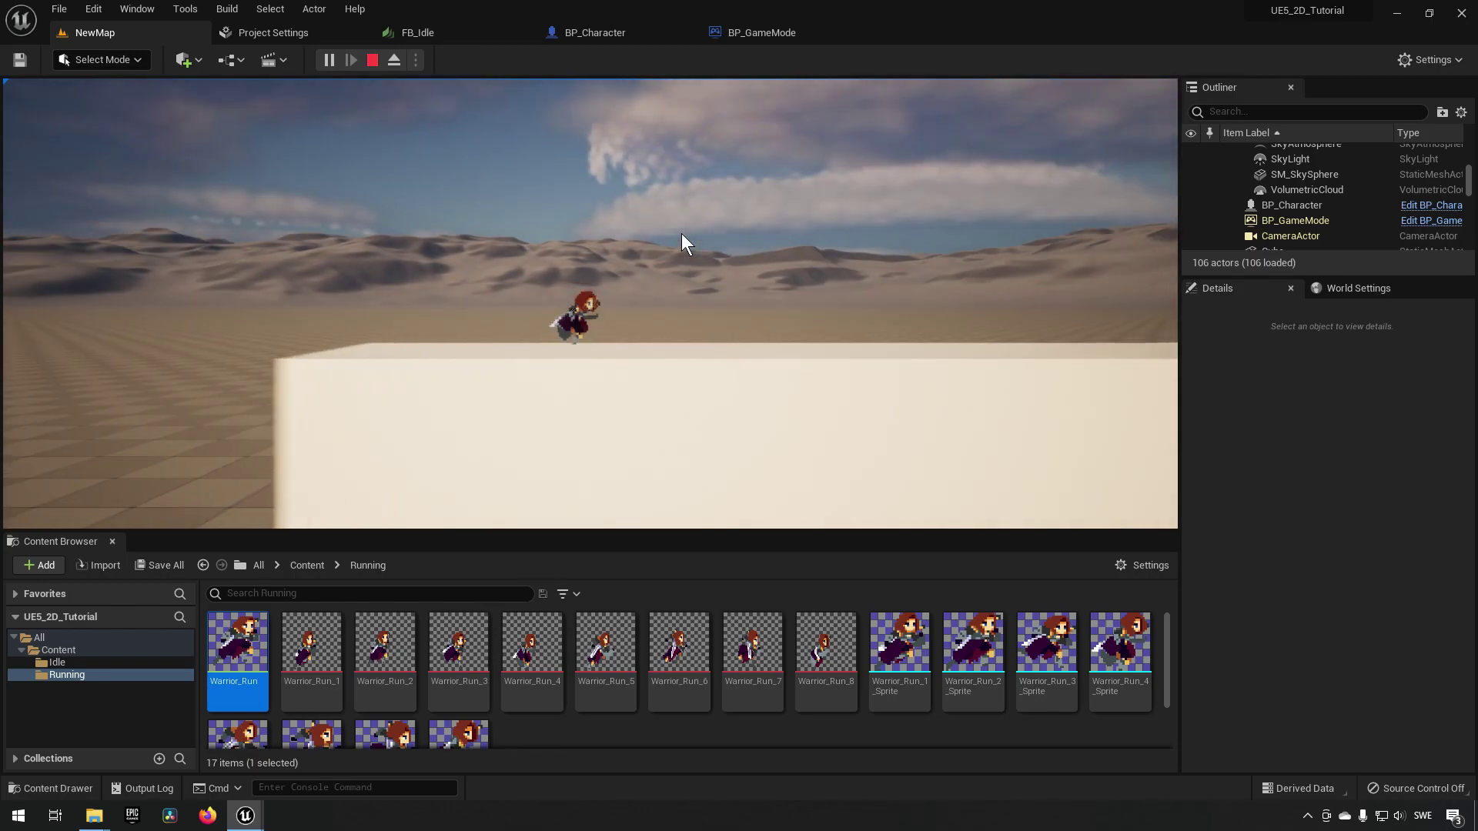
key("d")
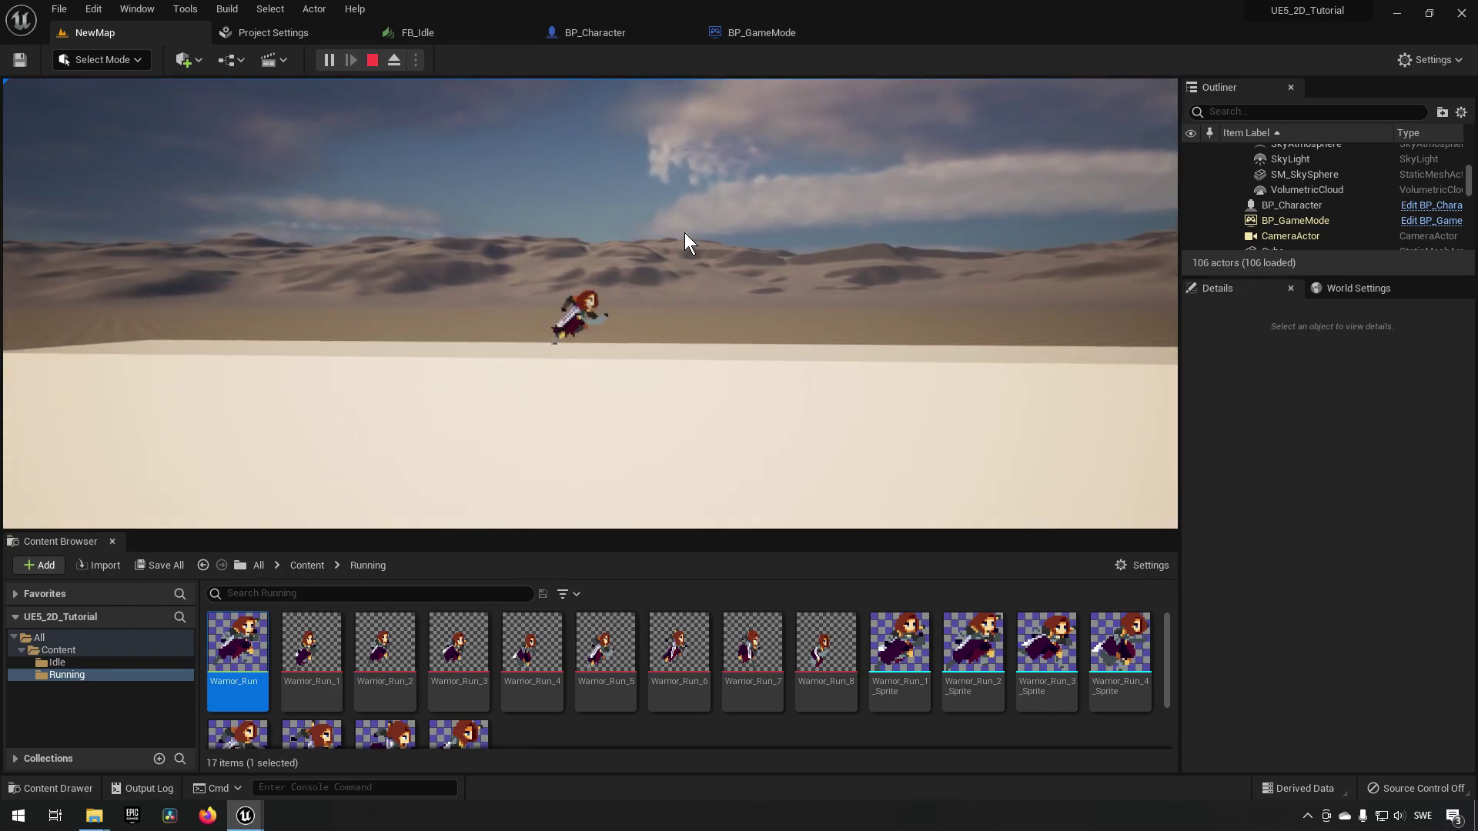
key("a")
key("d")
key("shift+F1")
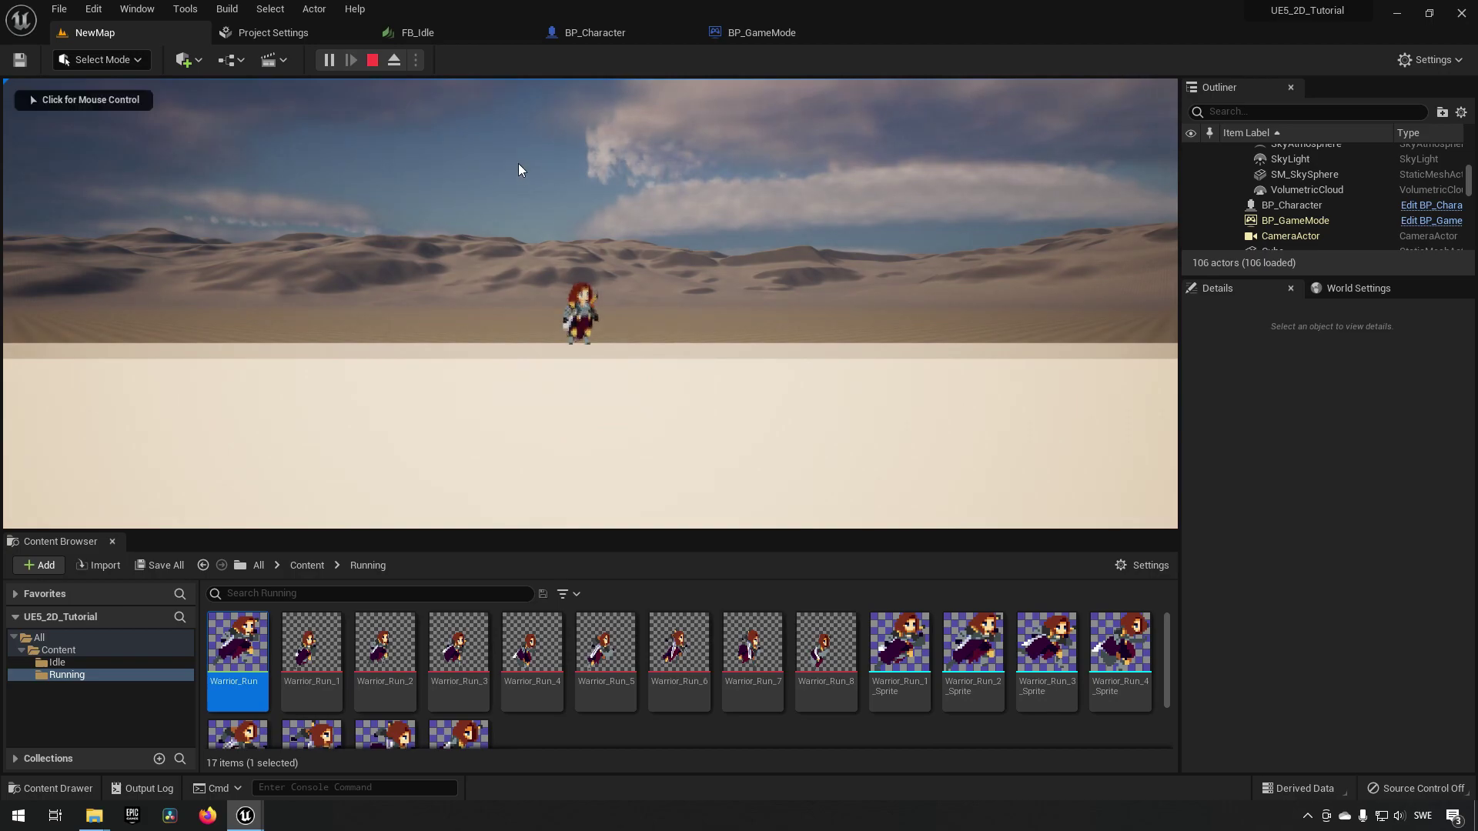
left_click(373, 60)
- Turn off Use Controller Rotation Yaw in BP_Character's Class Defaults
left_click(595, 32)
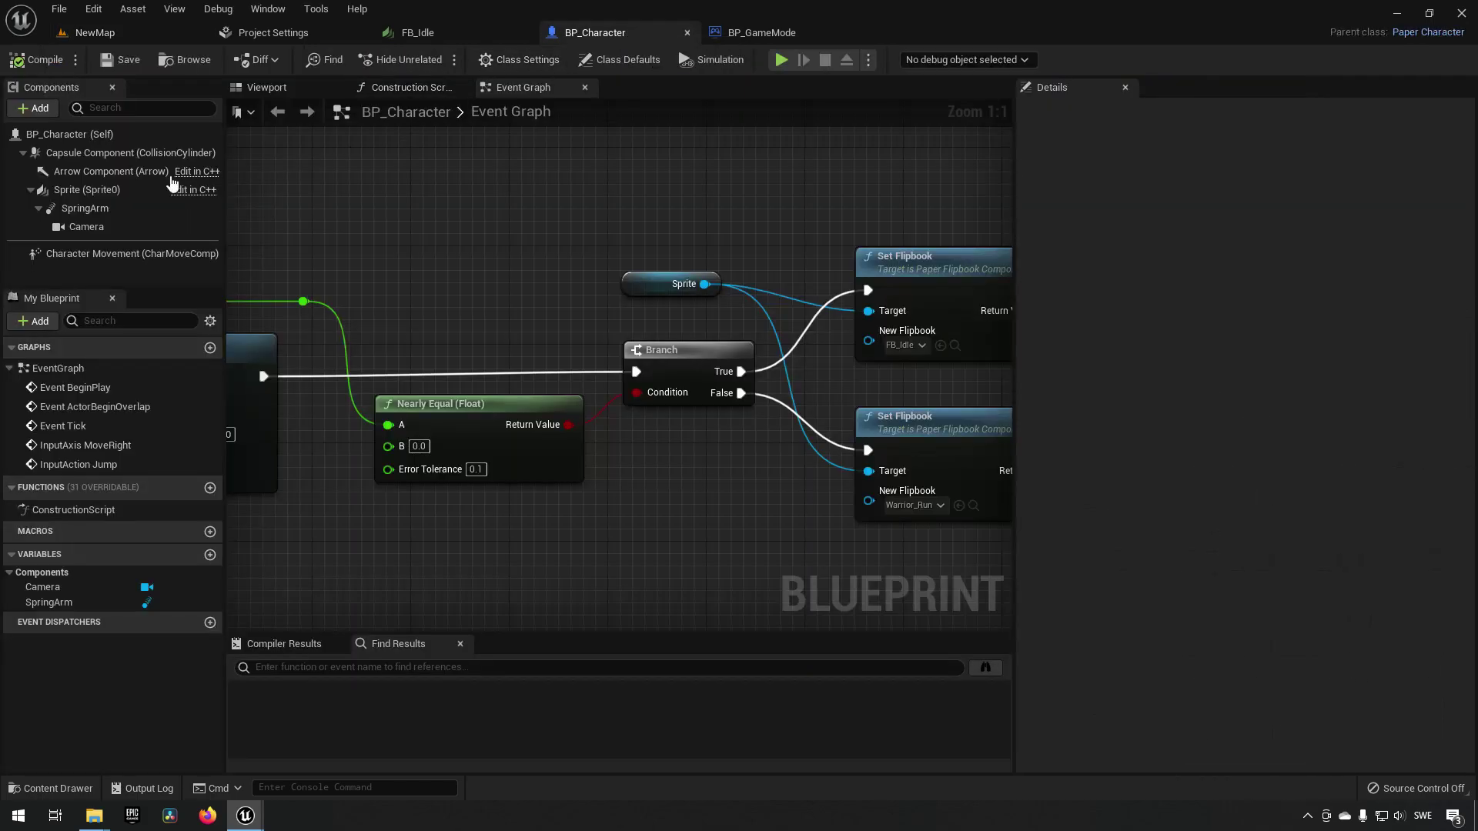
left_click(69, 134)
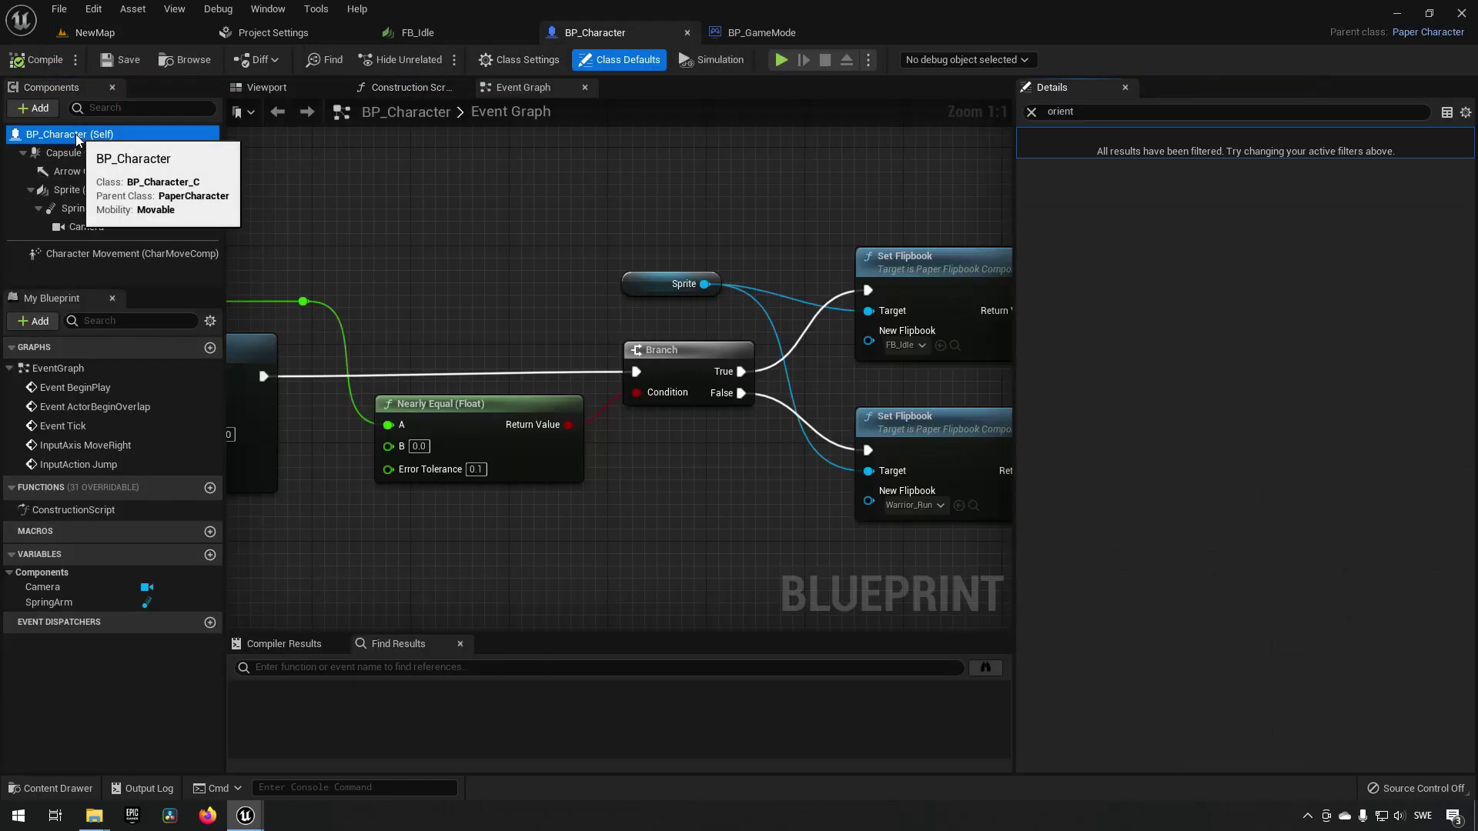
left_click(1030, 113)
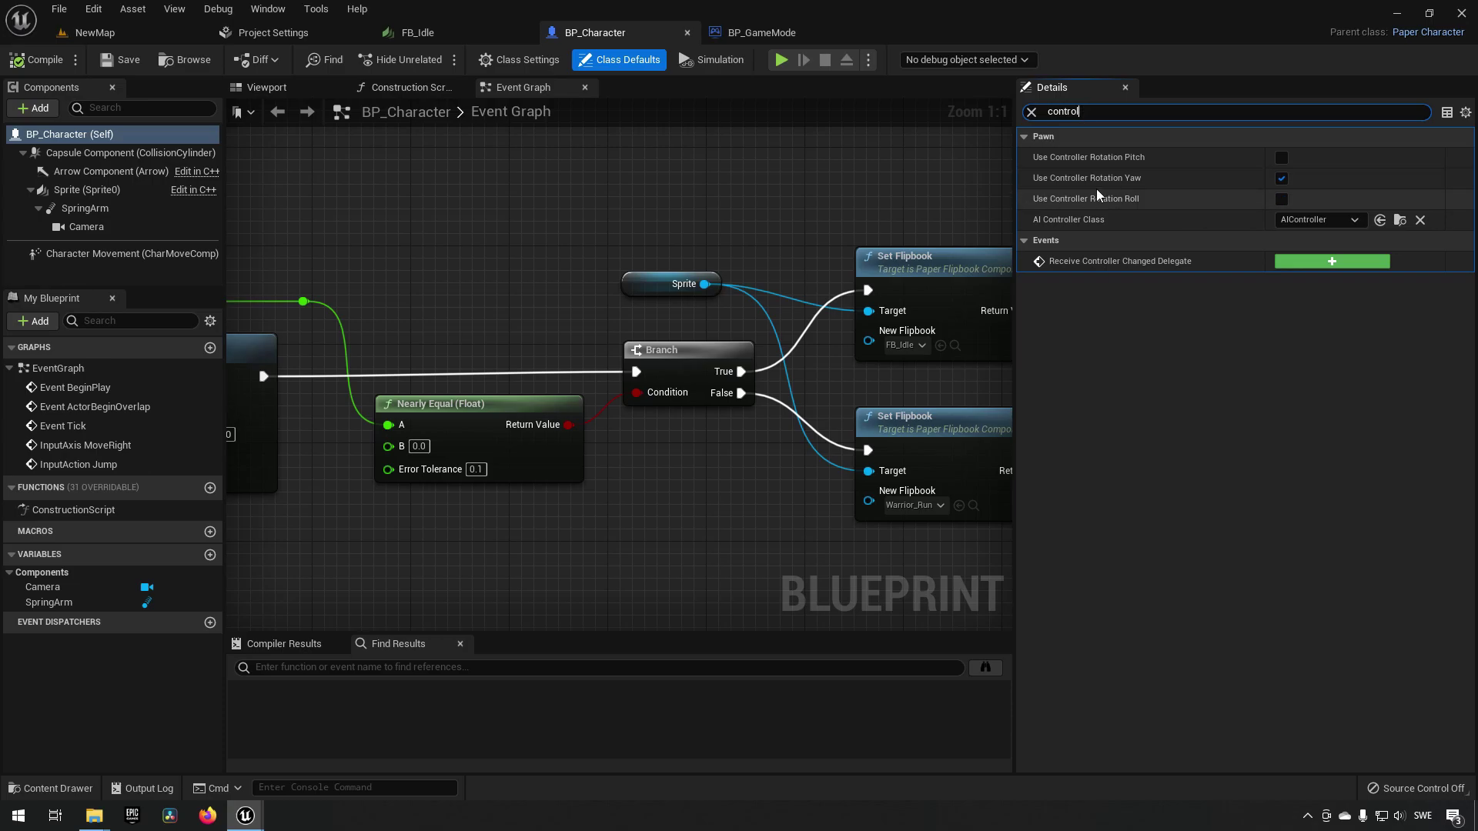
left_click(1281, 178)
- Compile and save BP_Character, then start a play test of NewMap
left_click(39, 62)
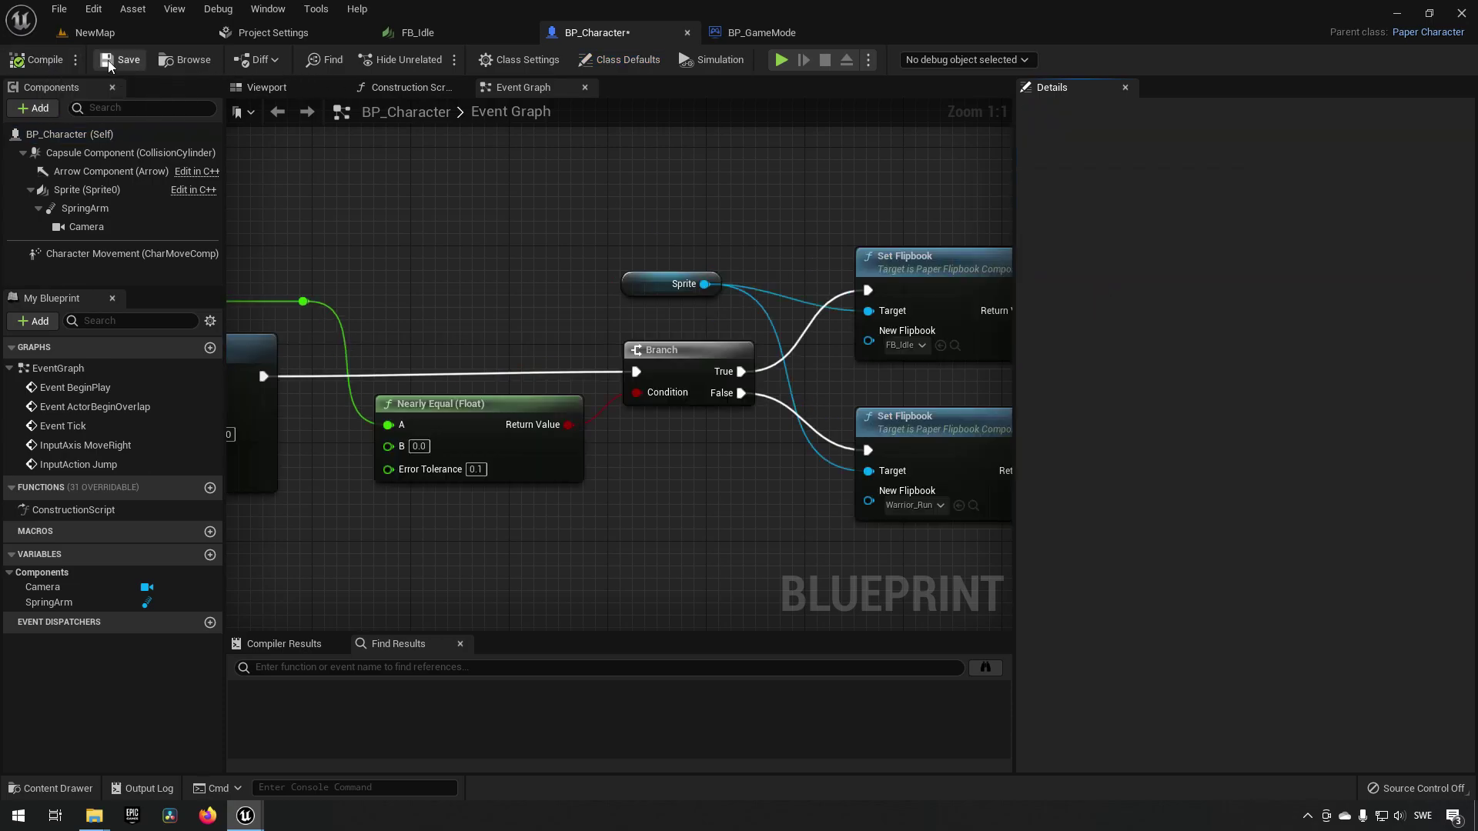
left_click(120, 59)
left_click(91, 32)
left_click(328, 60)
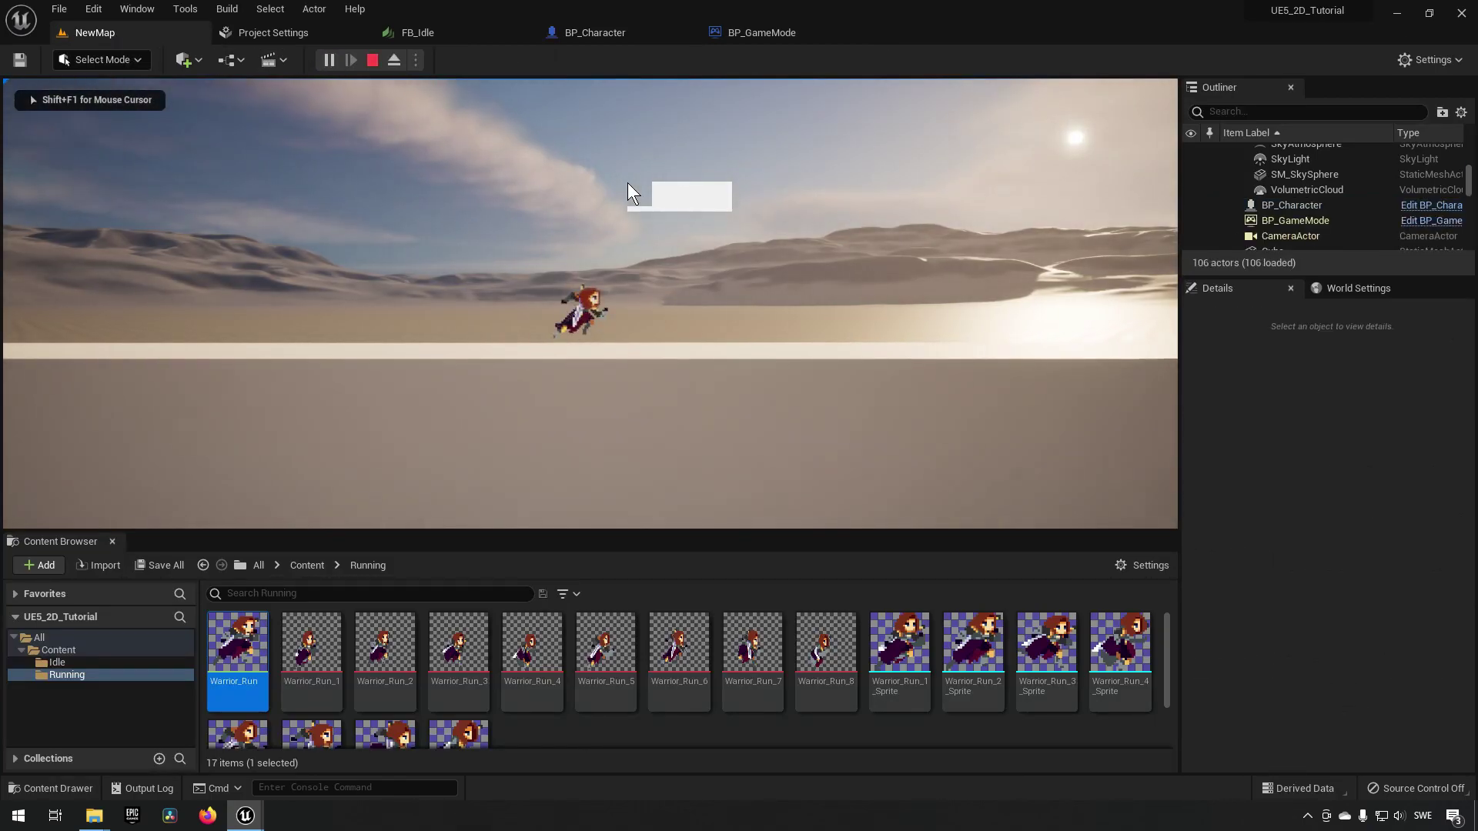
- Run the warrior left and right past the block in the play test, then stop the game
key("a")
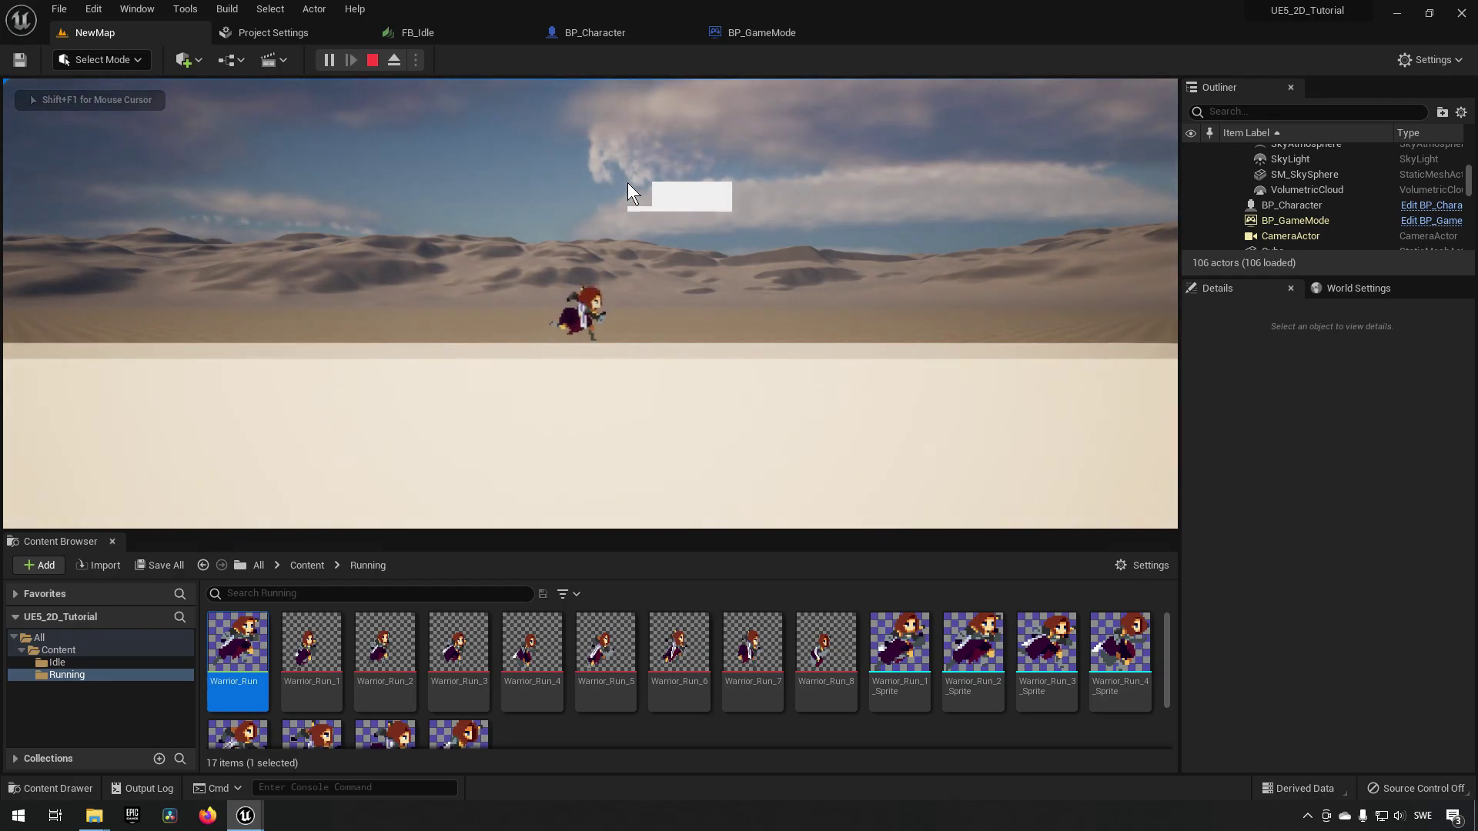
key("d")
key("d")
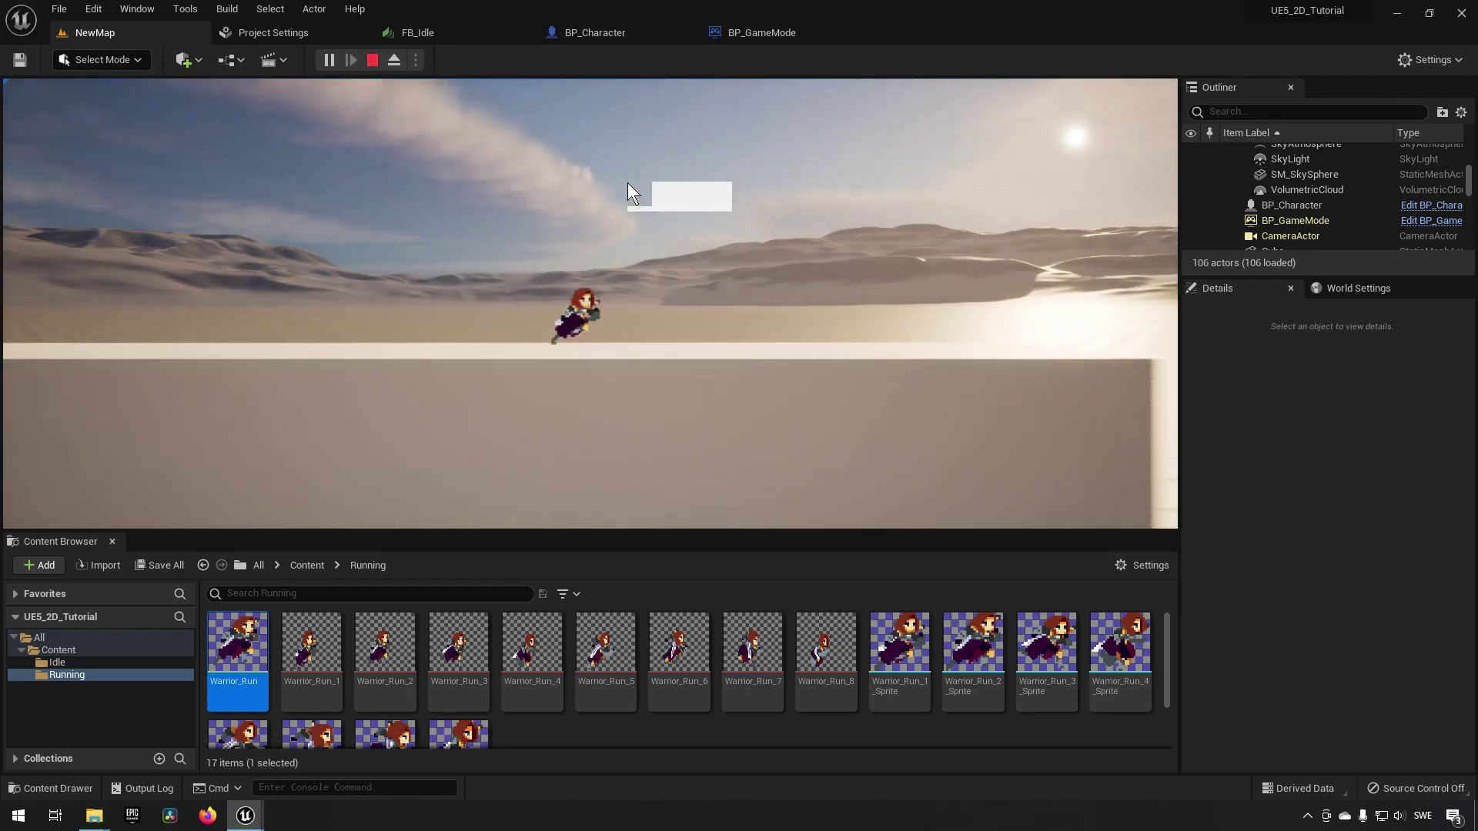
key("d")
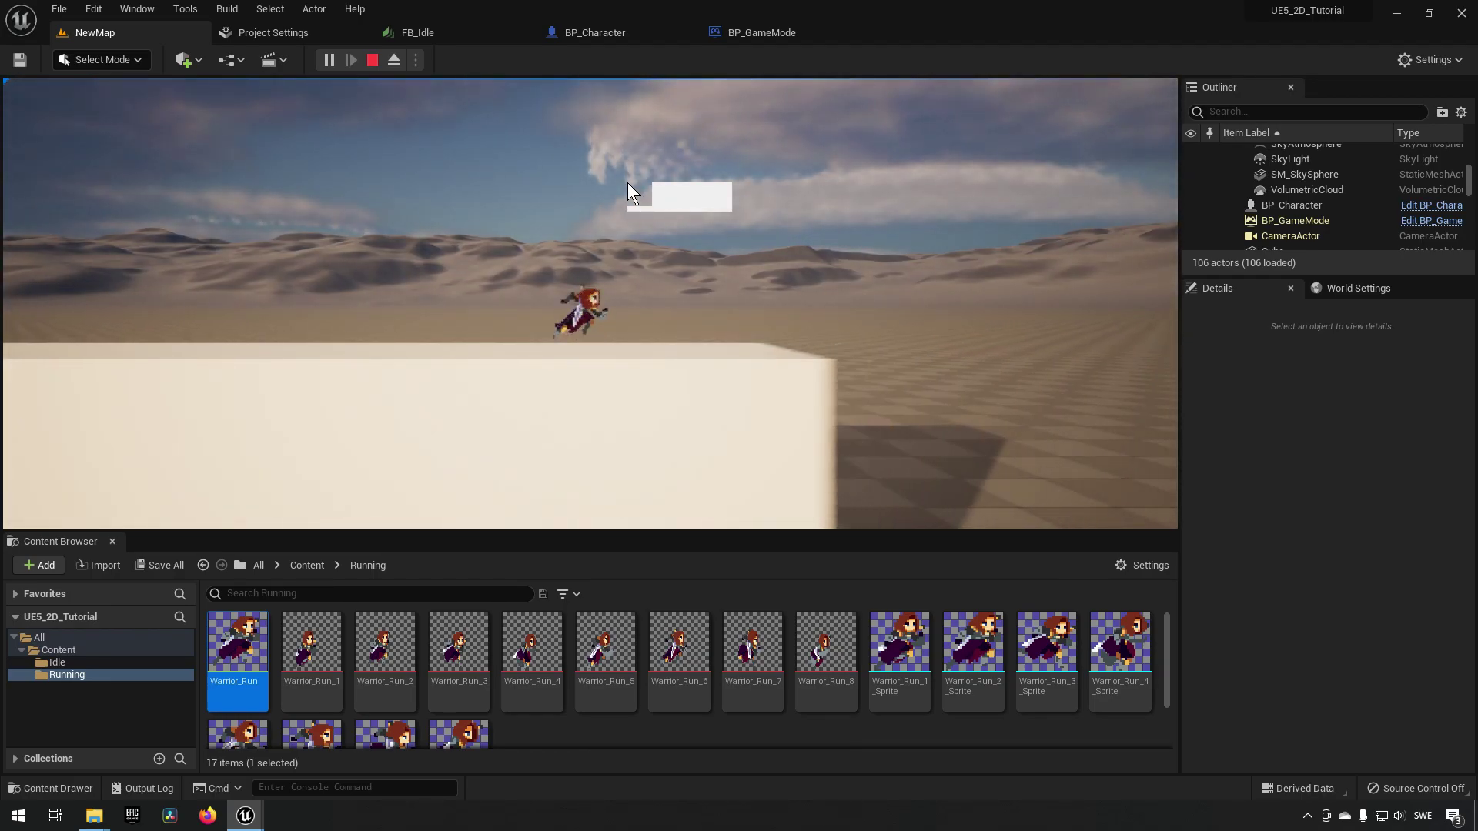
key("d")
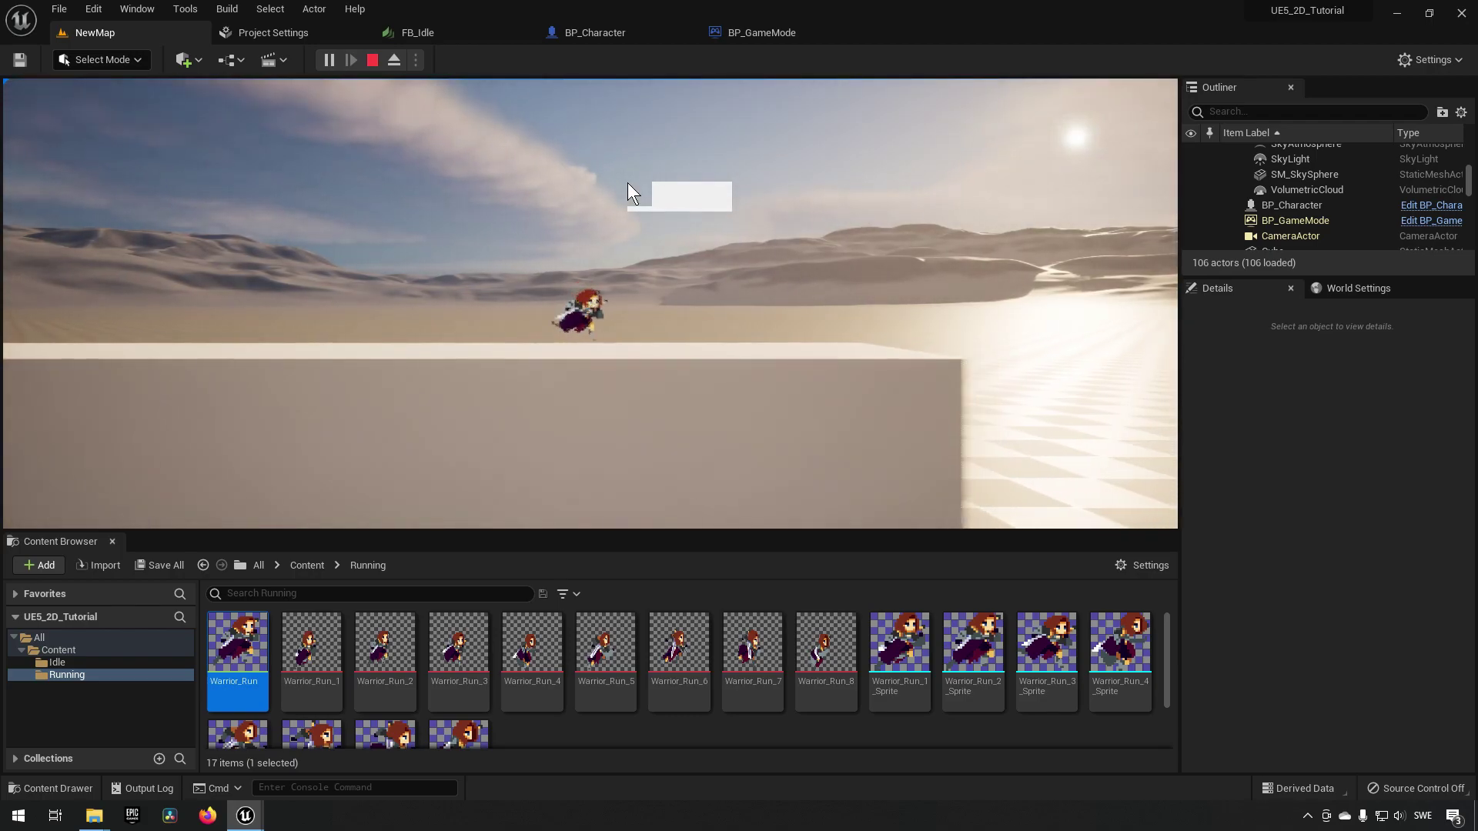
key("d")
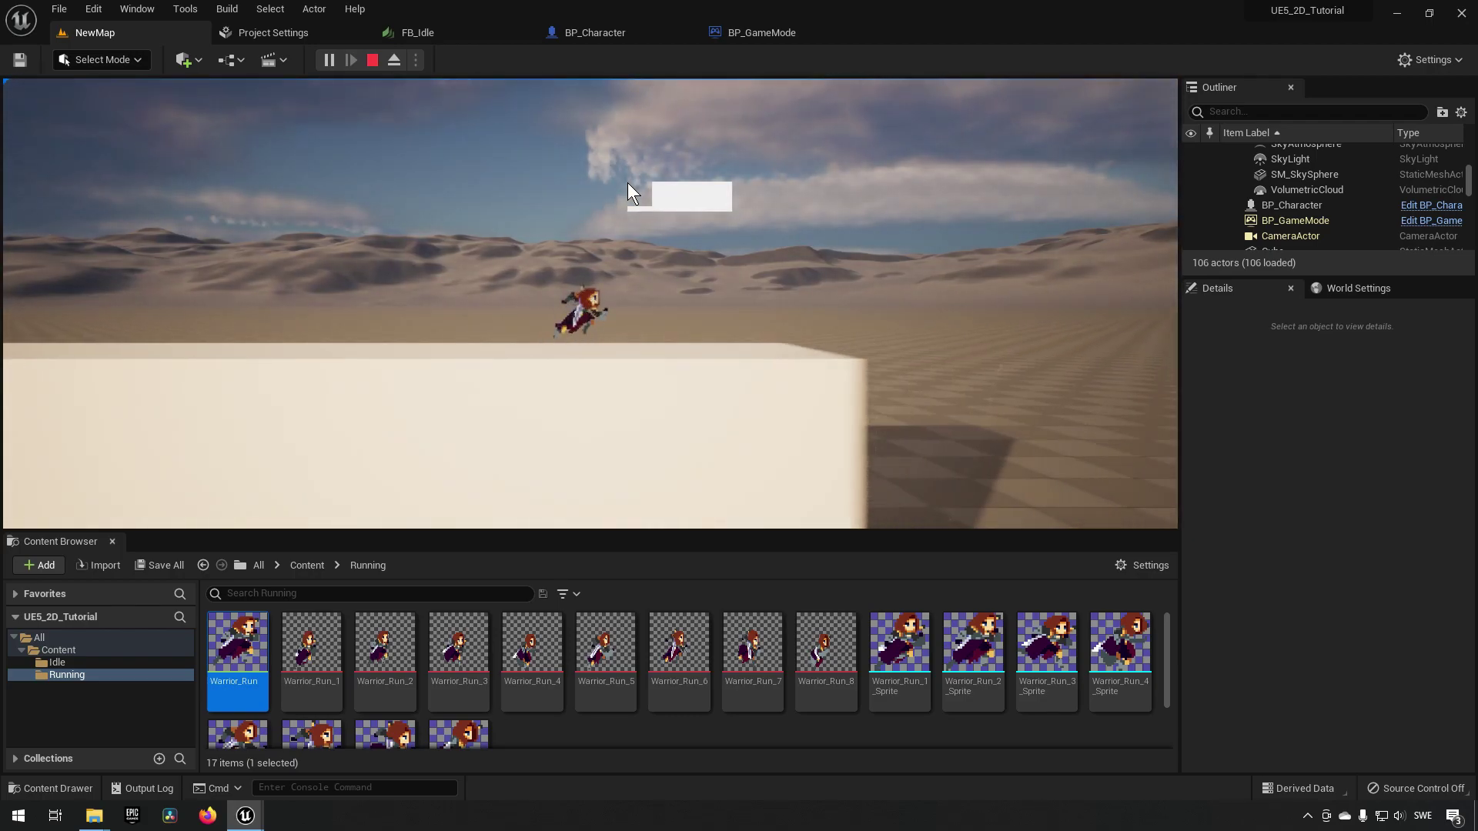
key("d")
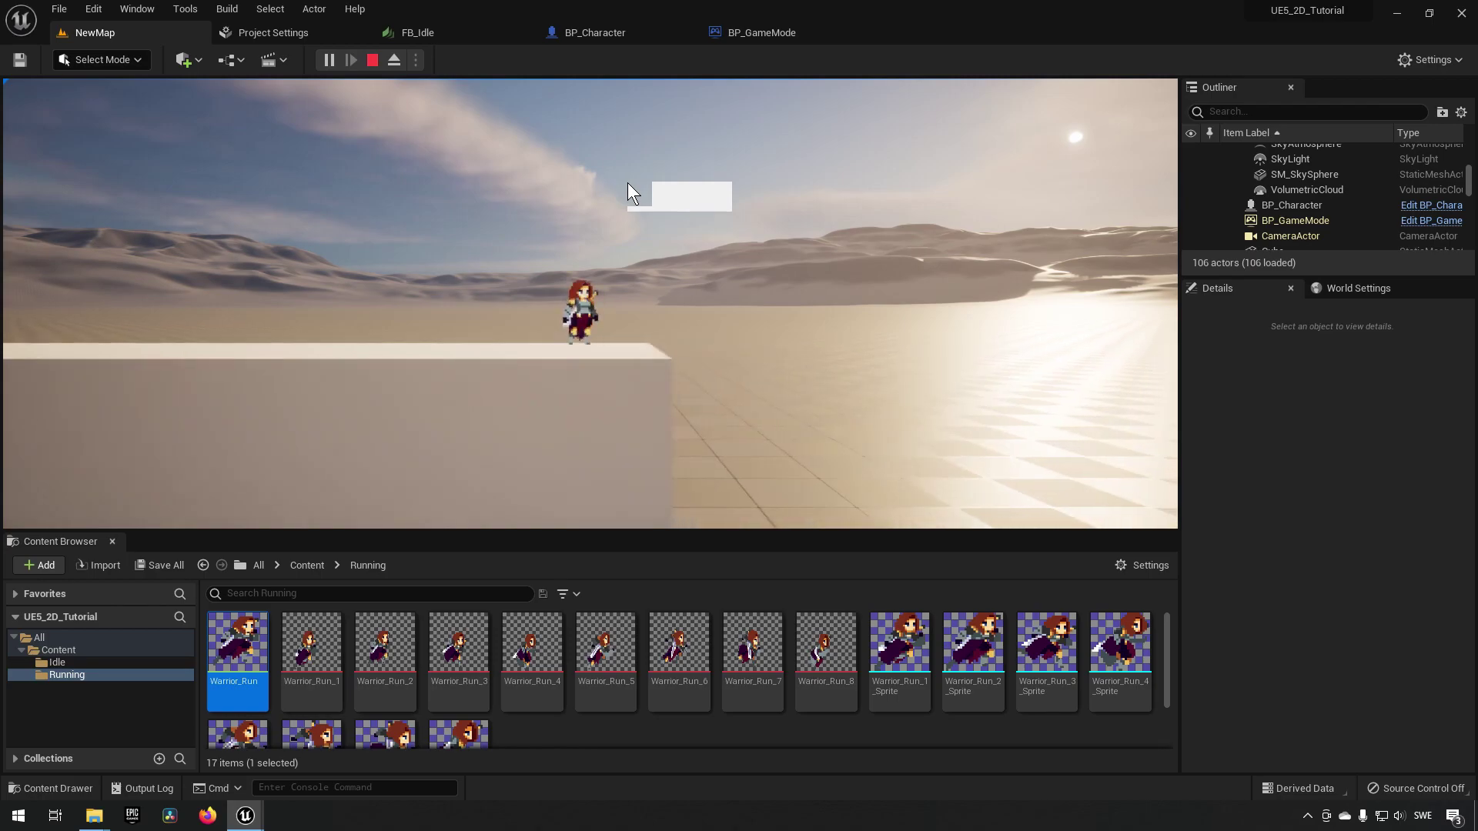
key("shift+F1")
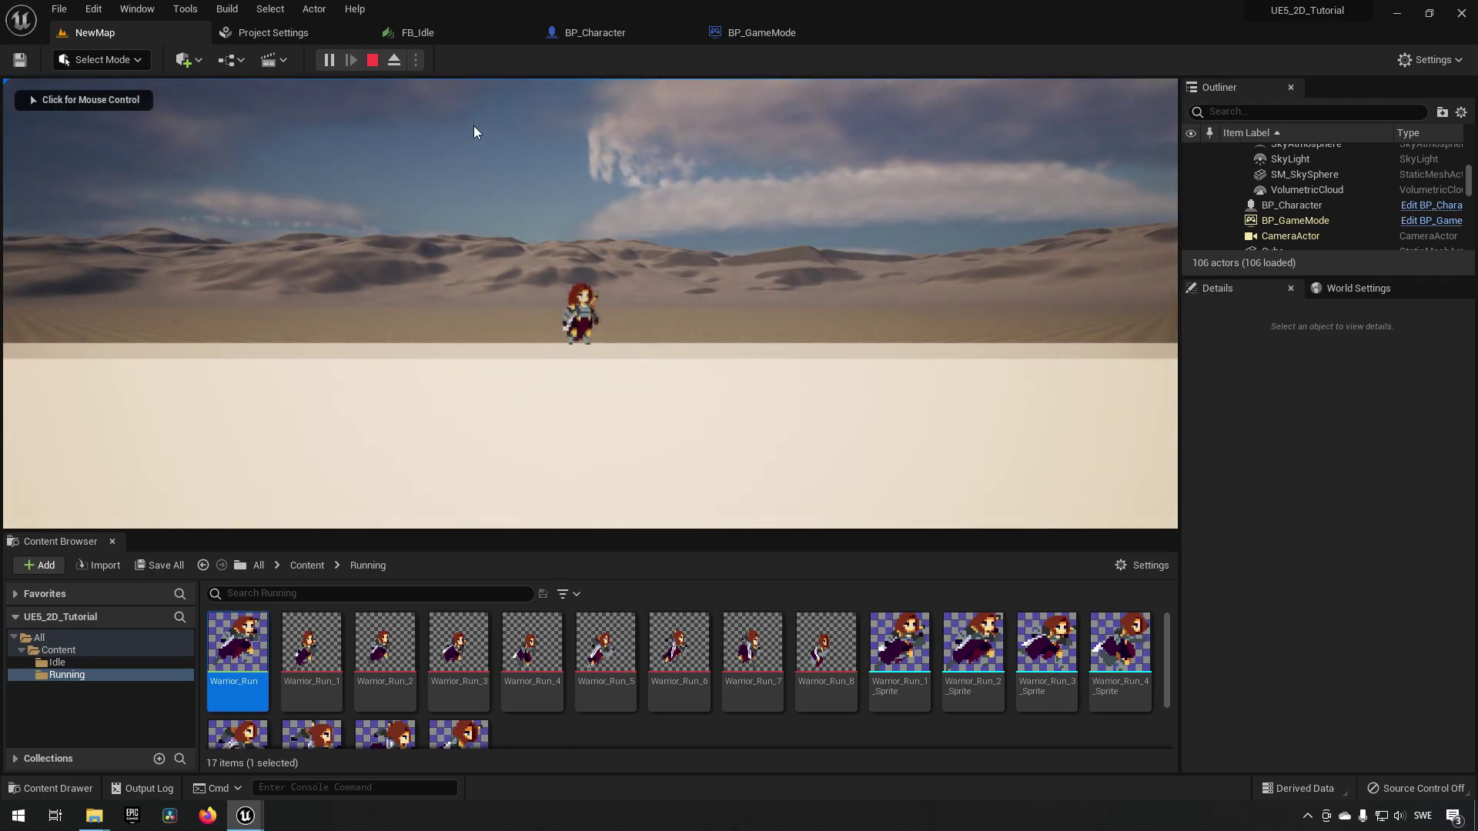
left_click(373, 60)
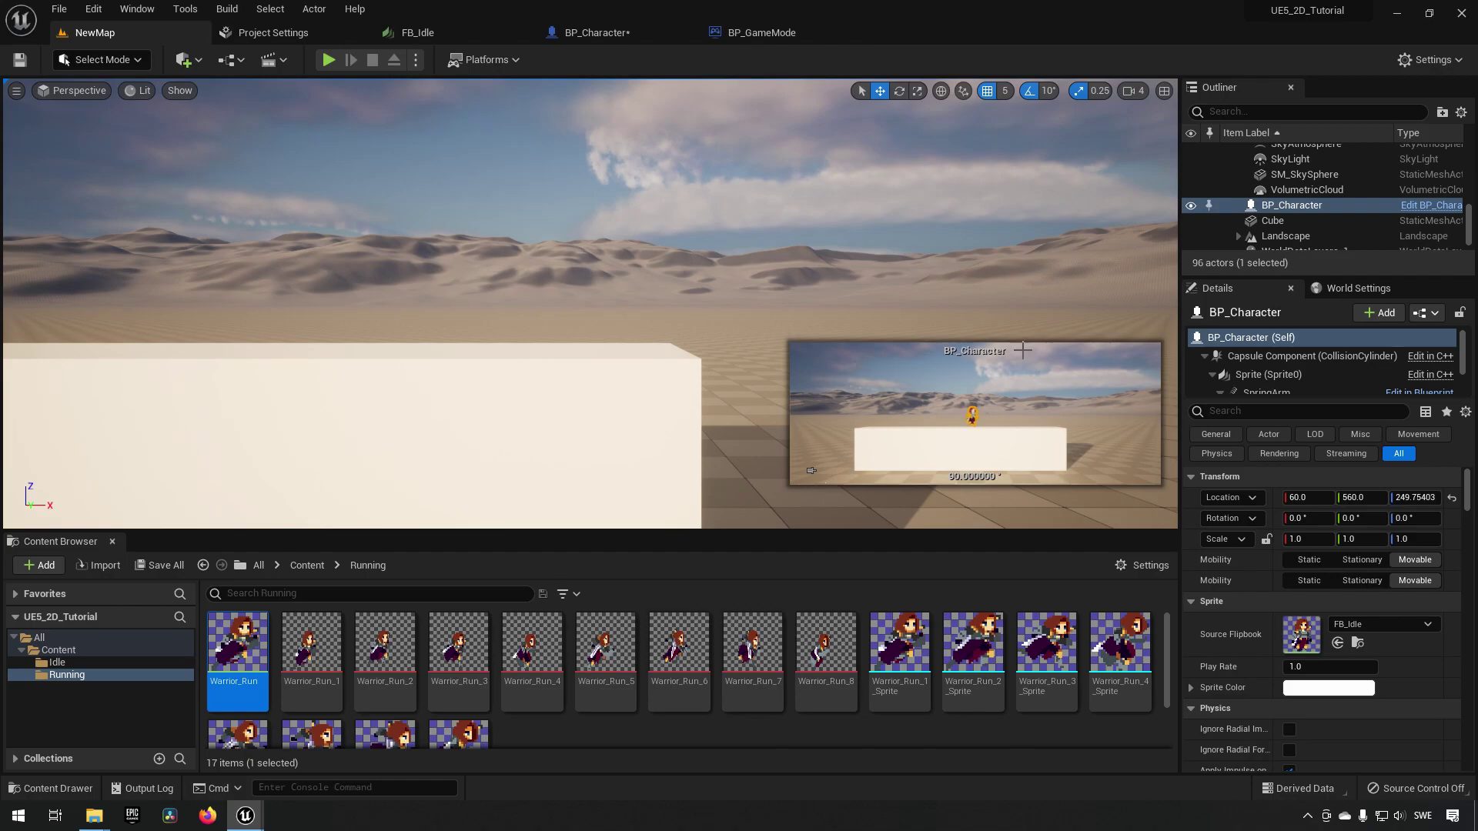
- Set BP_Character's SpringArm rotation to World, compile and save, then return to NewMap
left_click(597, 32)
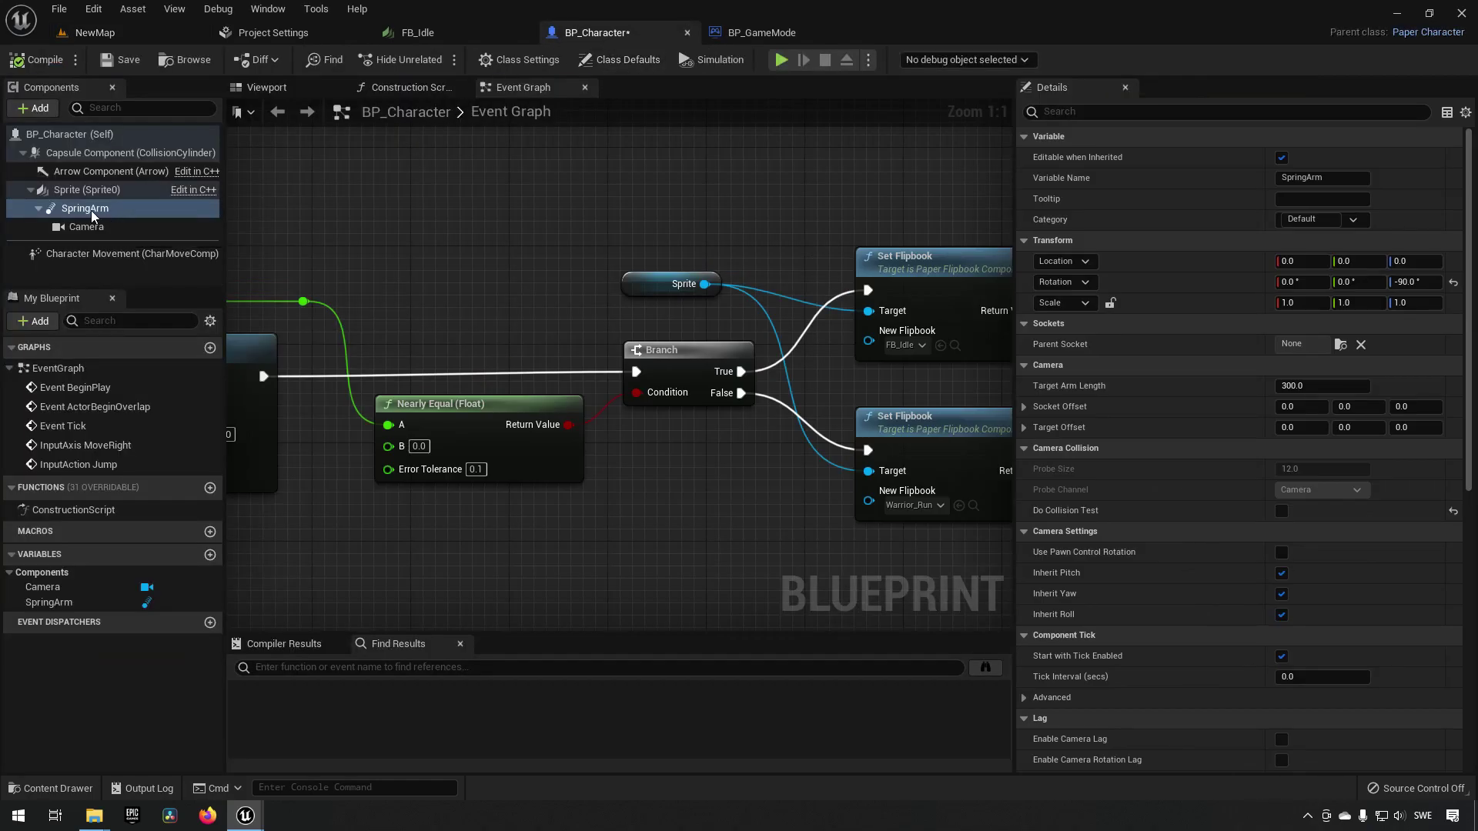
left_click(1080, 288)
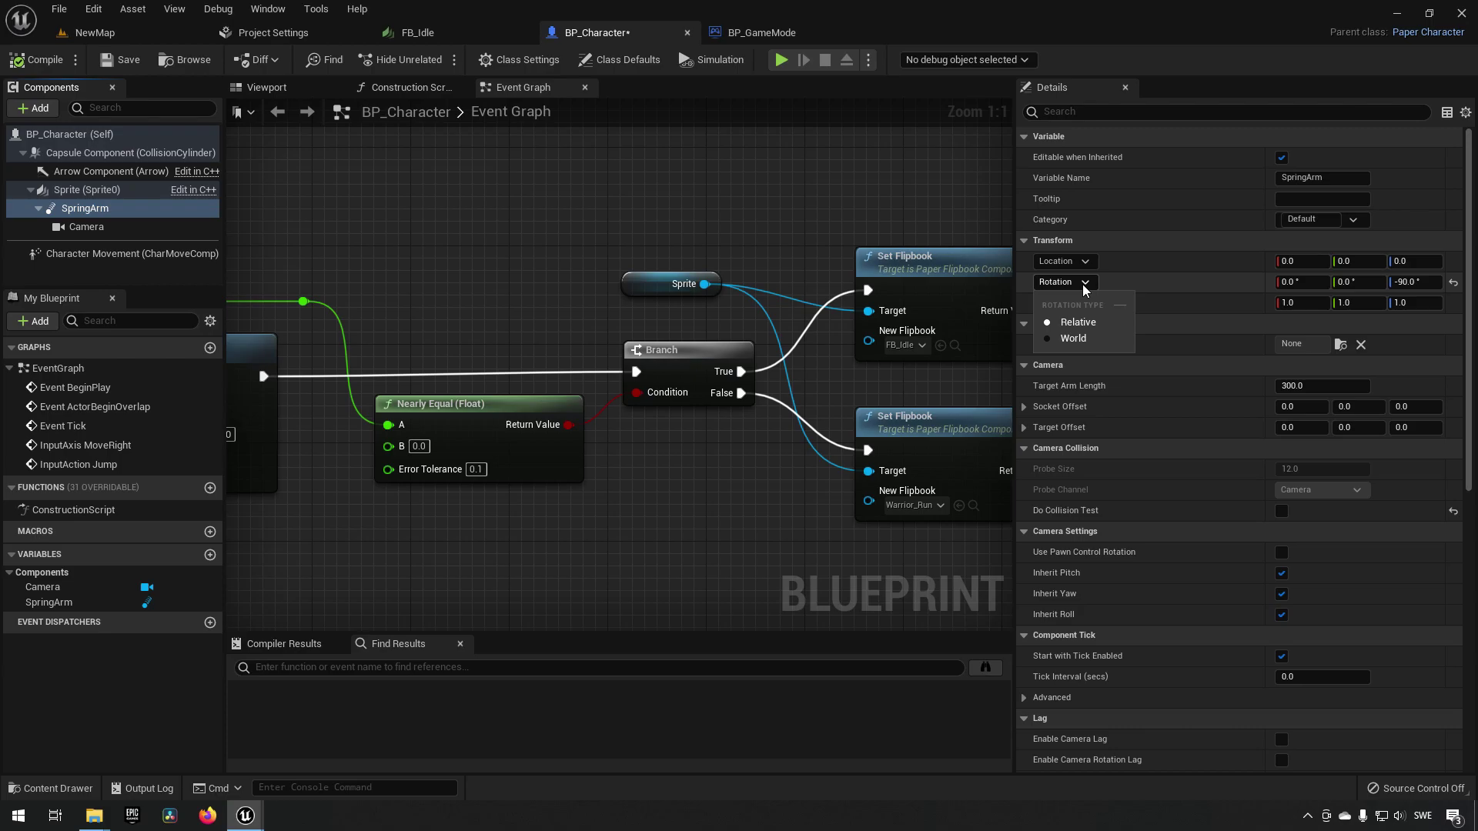
left_click(1079, 339)
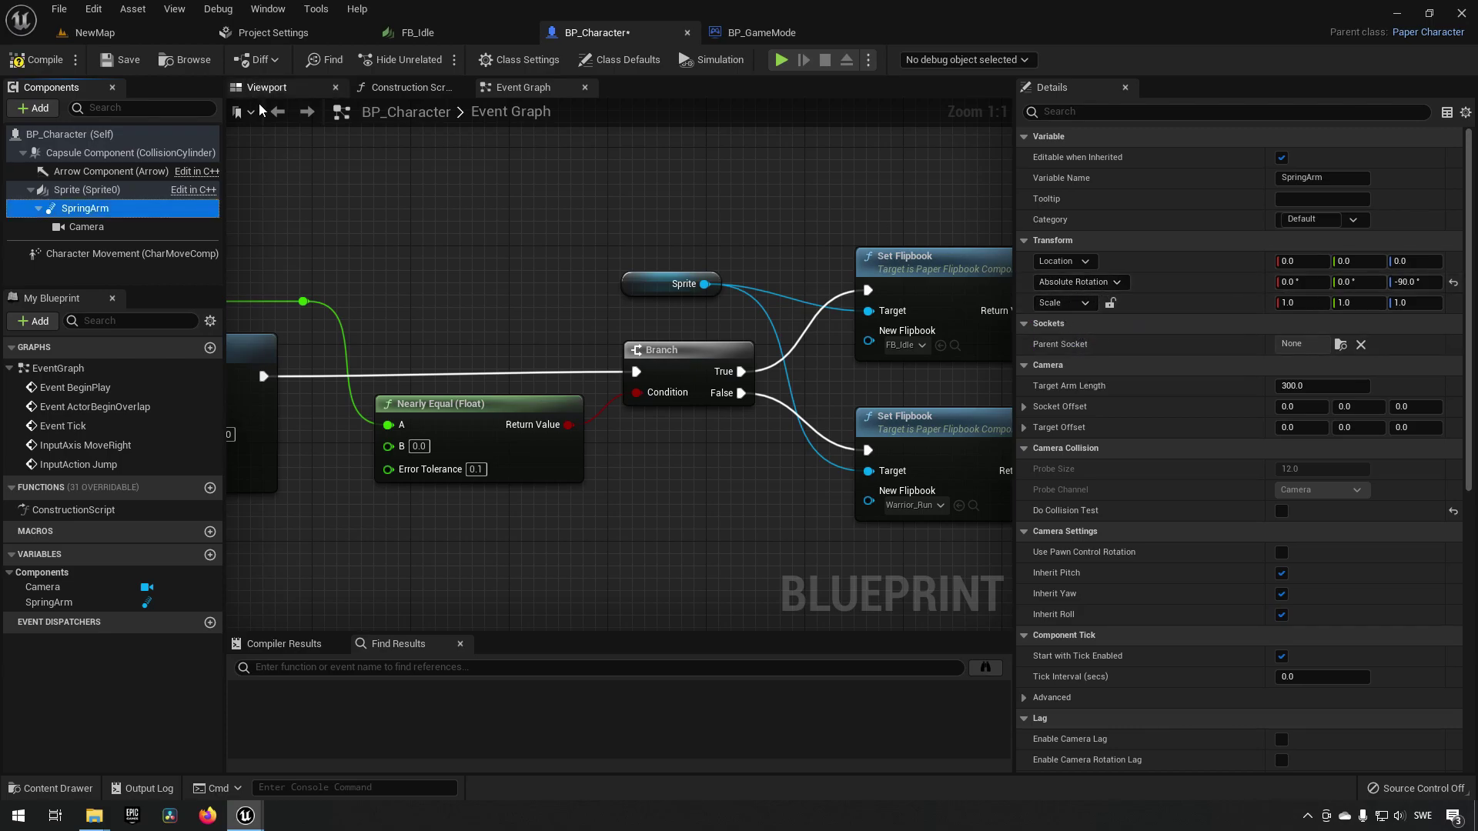
left_click(34, 59)
left_click(281, 94)
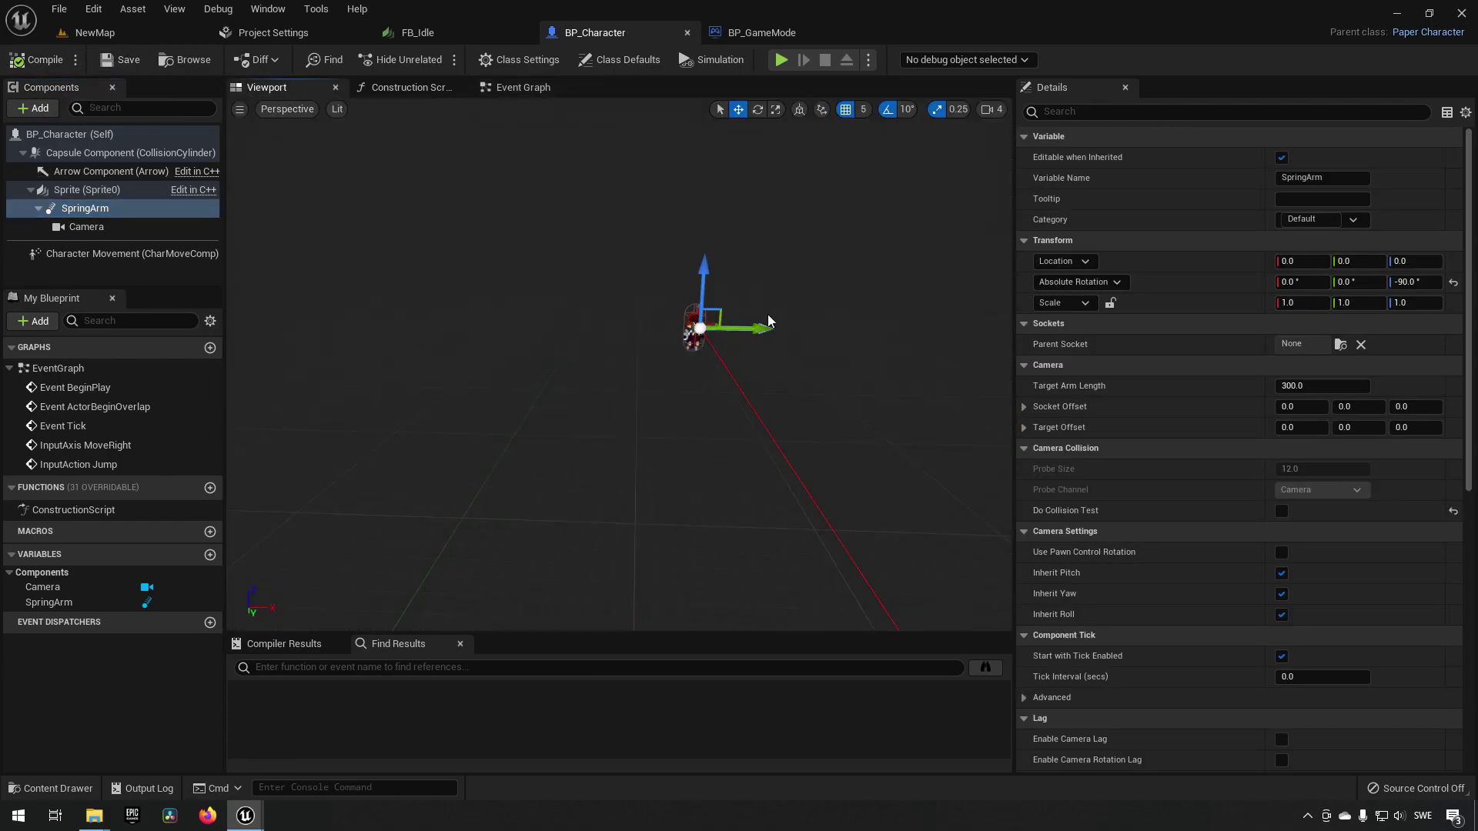
scroll(852, 368, "up", 3)
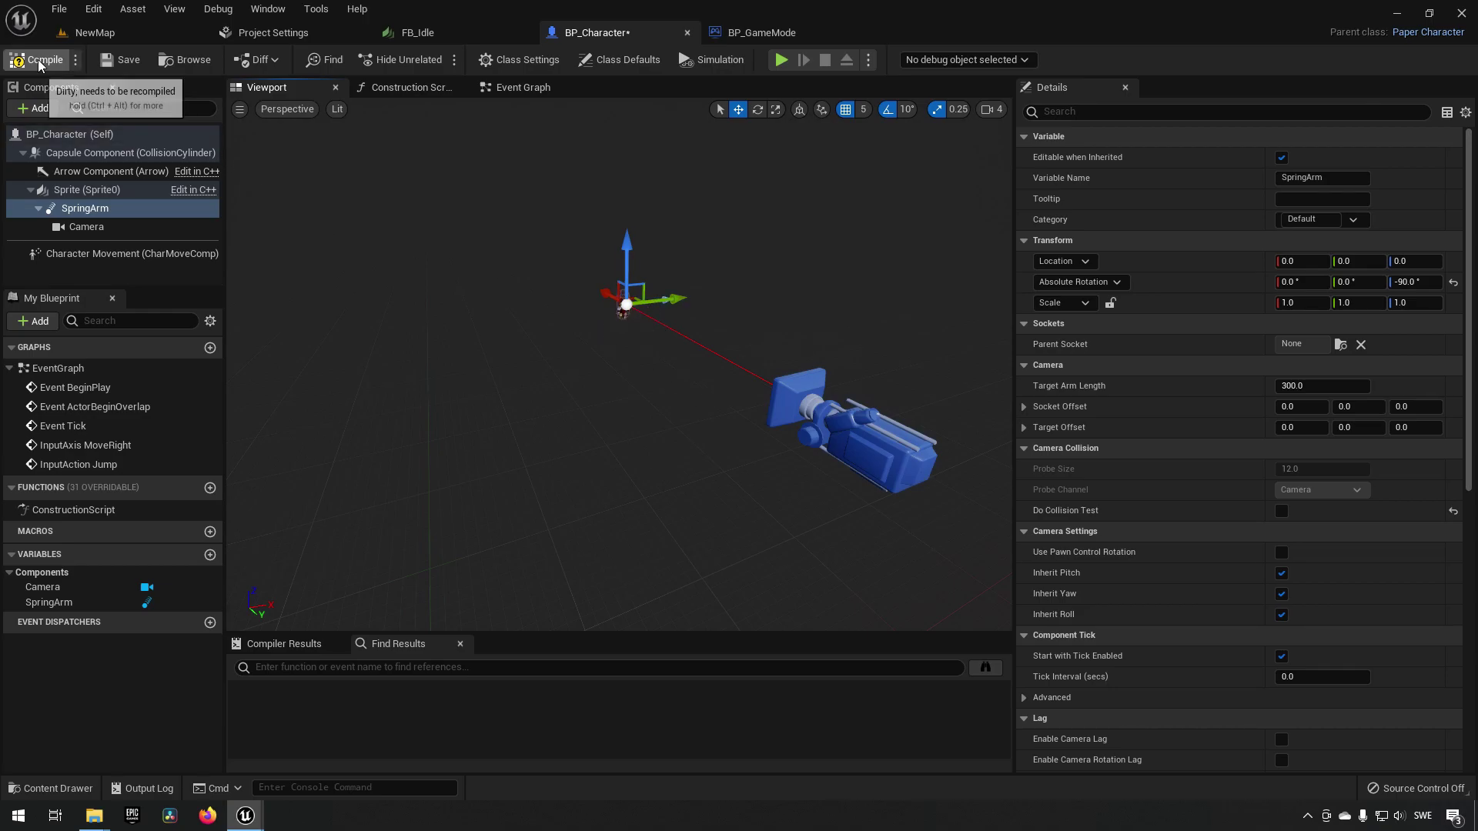
left_click(119, 60)
left_click(95, 33)
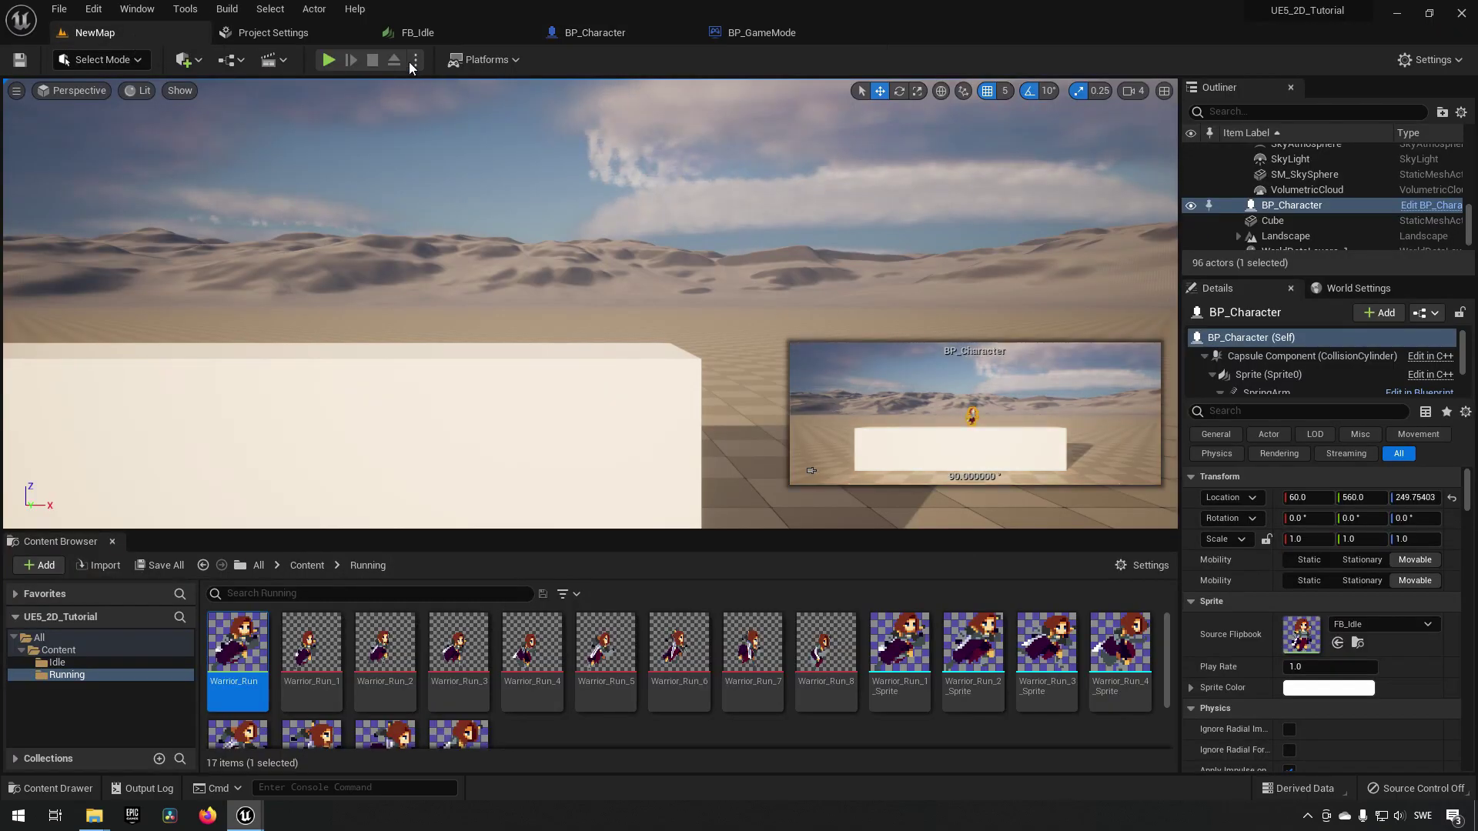
left_click(327, 60)
key("d")
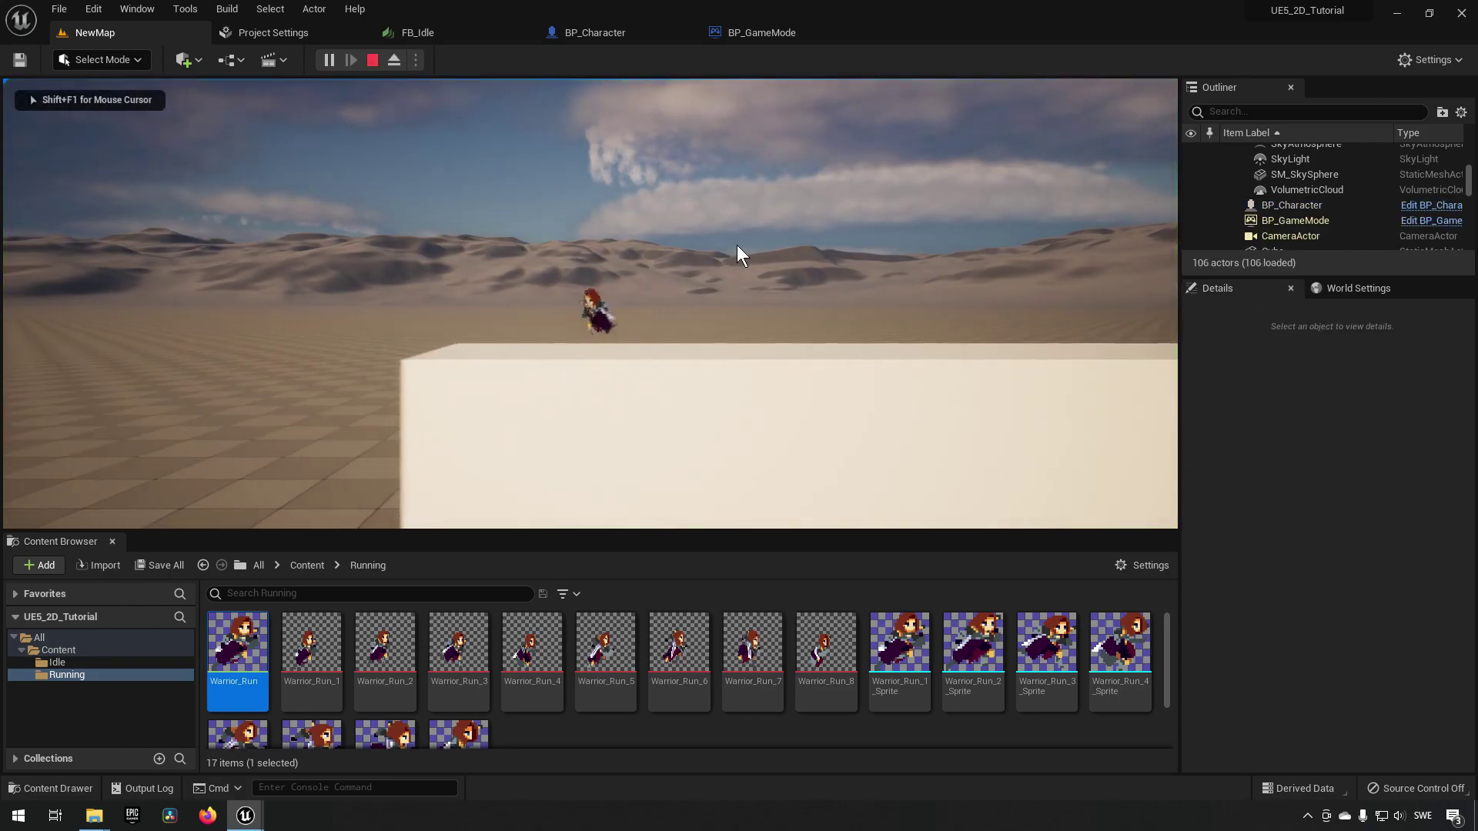
key("a")
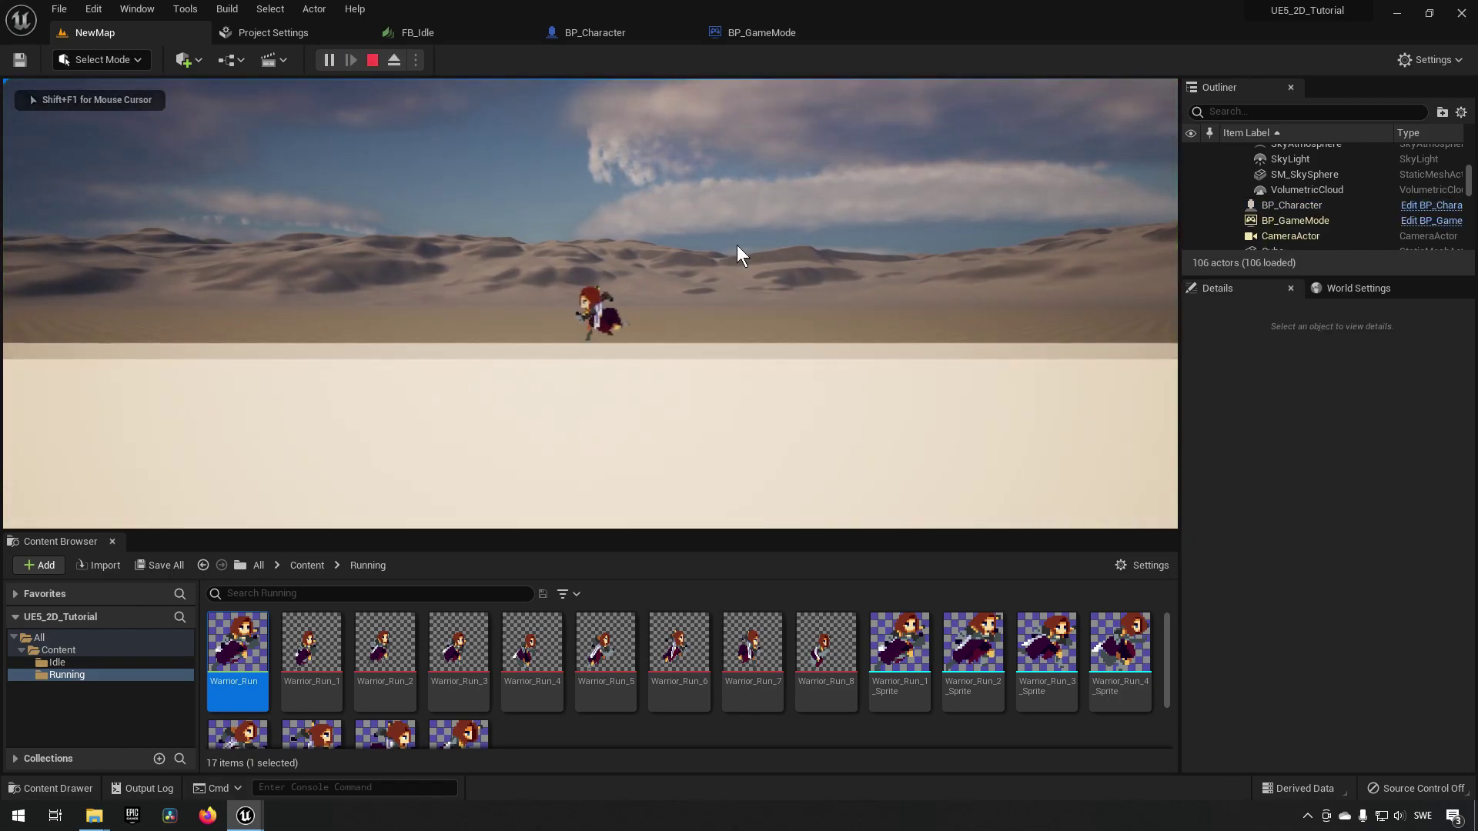
key("d")
key("a")
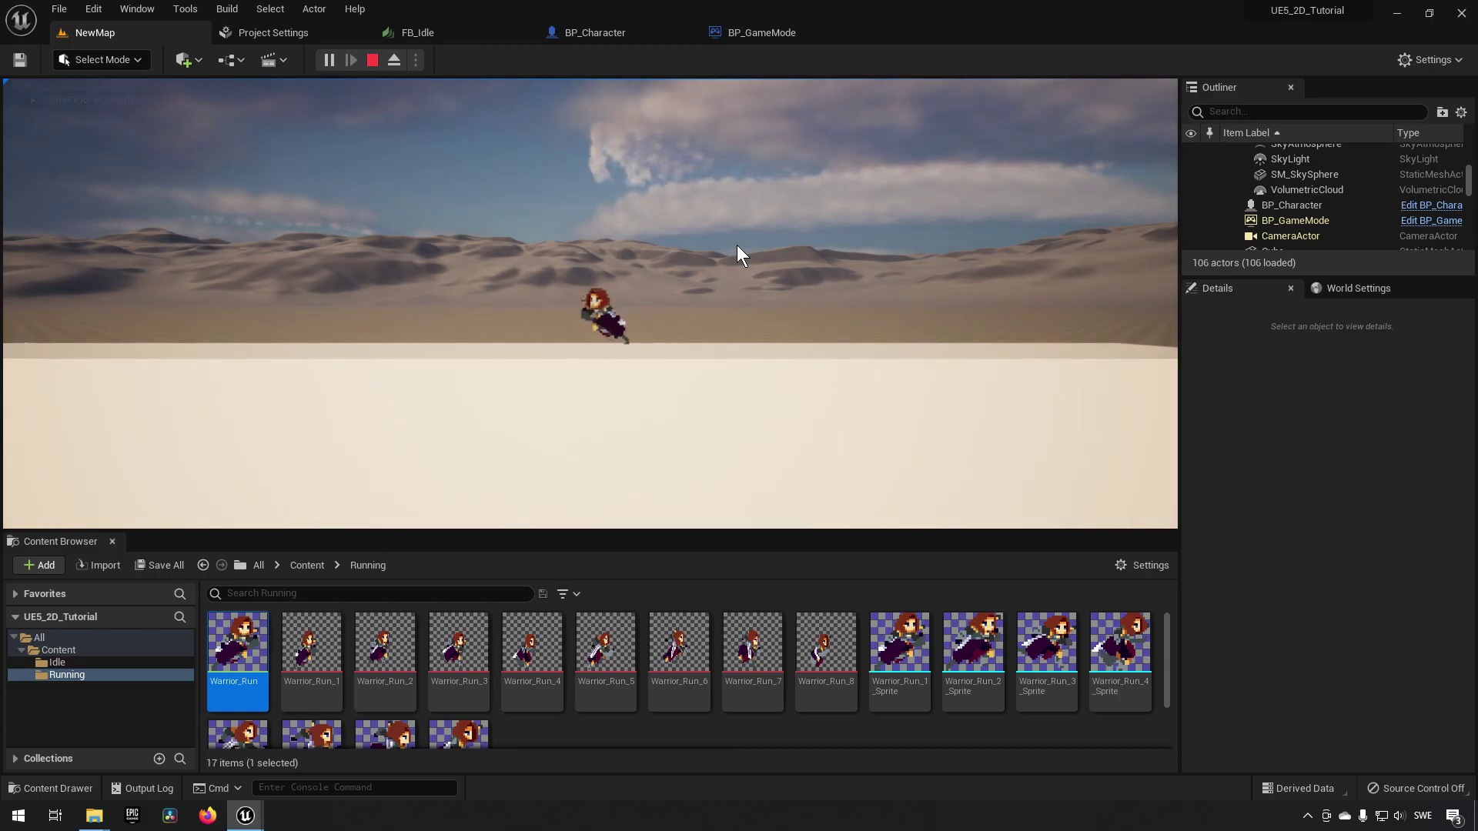
key("d")
key("a")
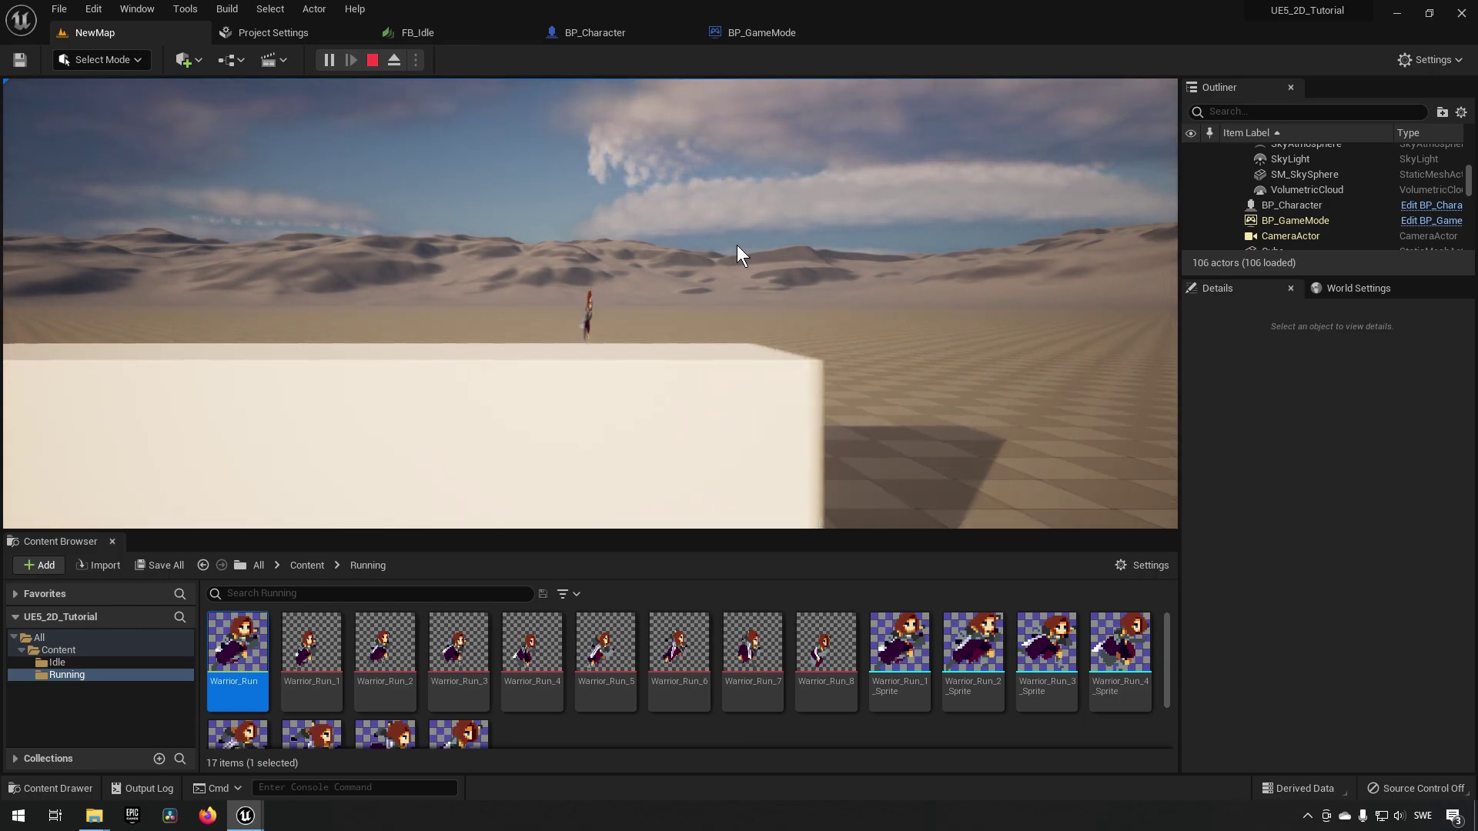
key("d")
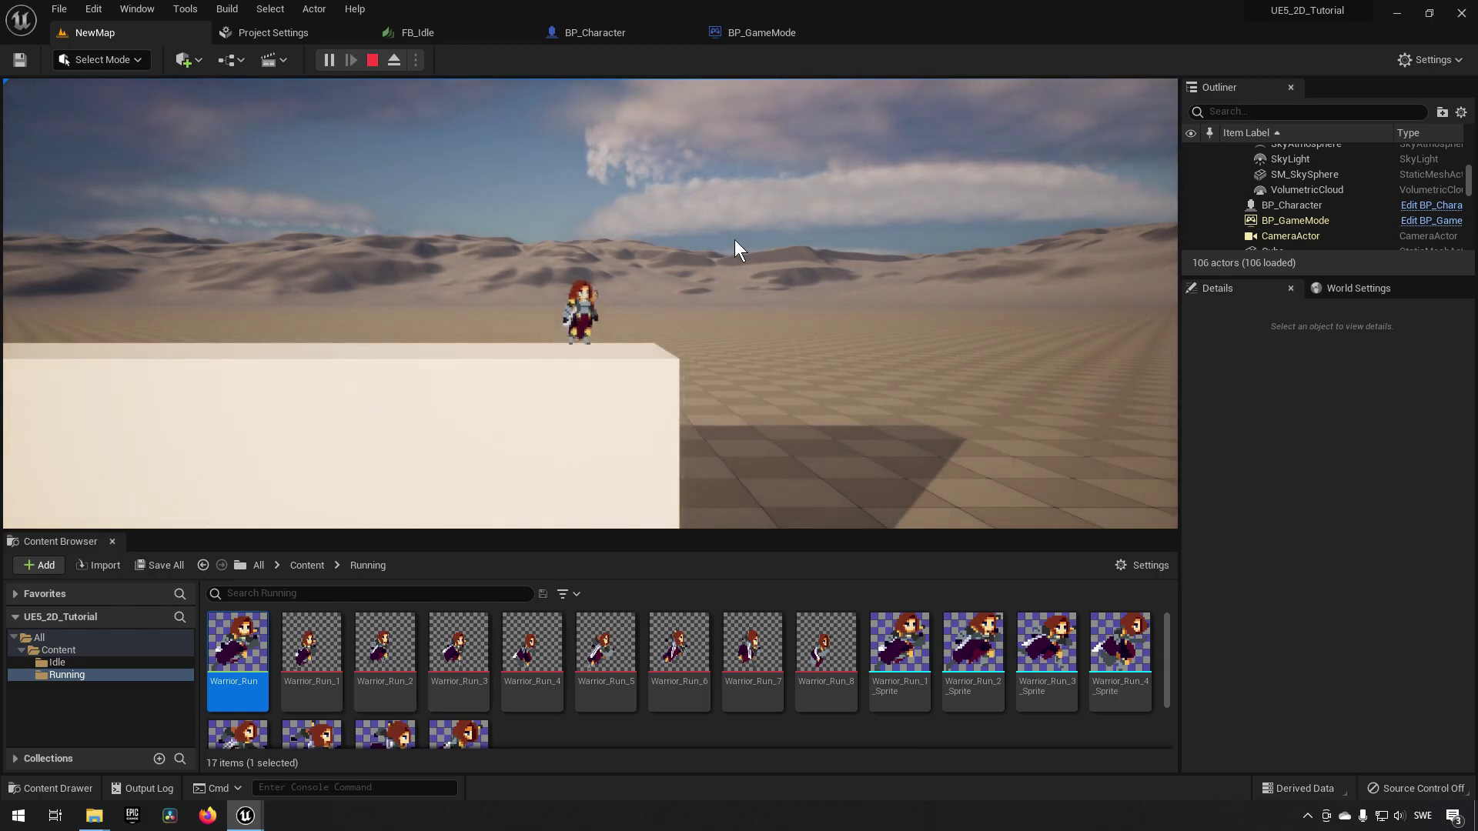
key("shift+F1")
left_click(373, 60)
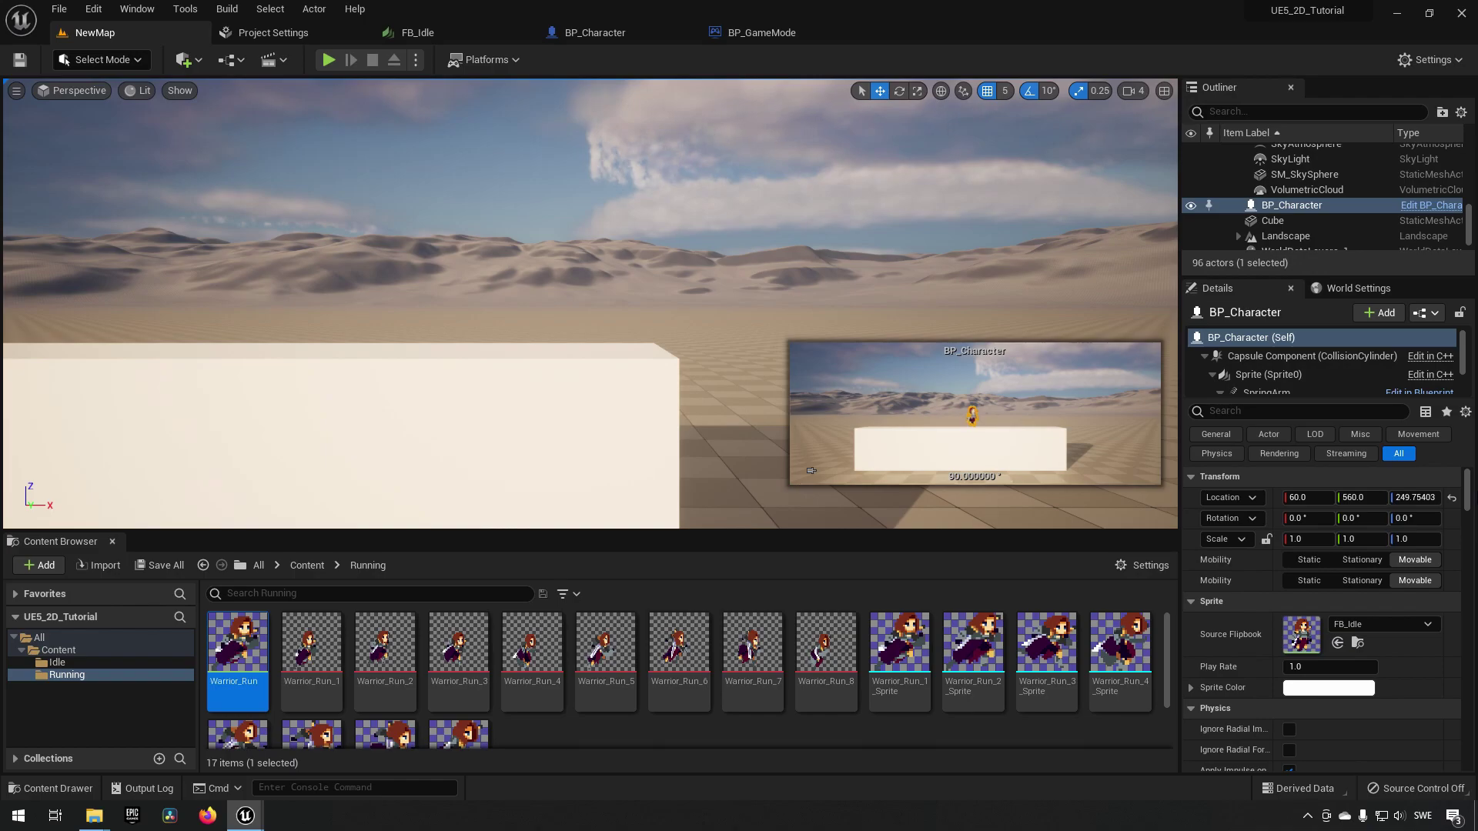
- Set Character Movement Rotation Rate Z to 99999999 in BP_Character, compile, and go back to NewMap
left_click(622, 31)
left_click(134, 255)
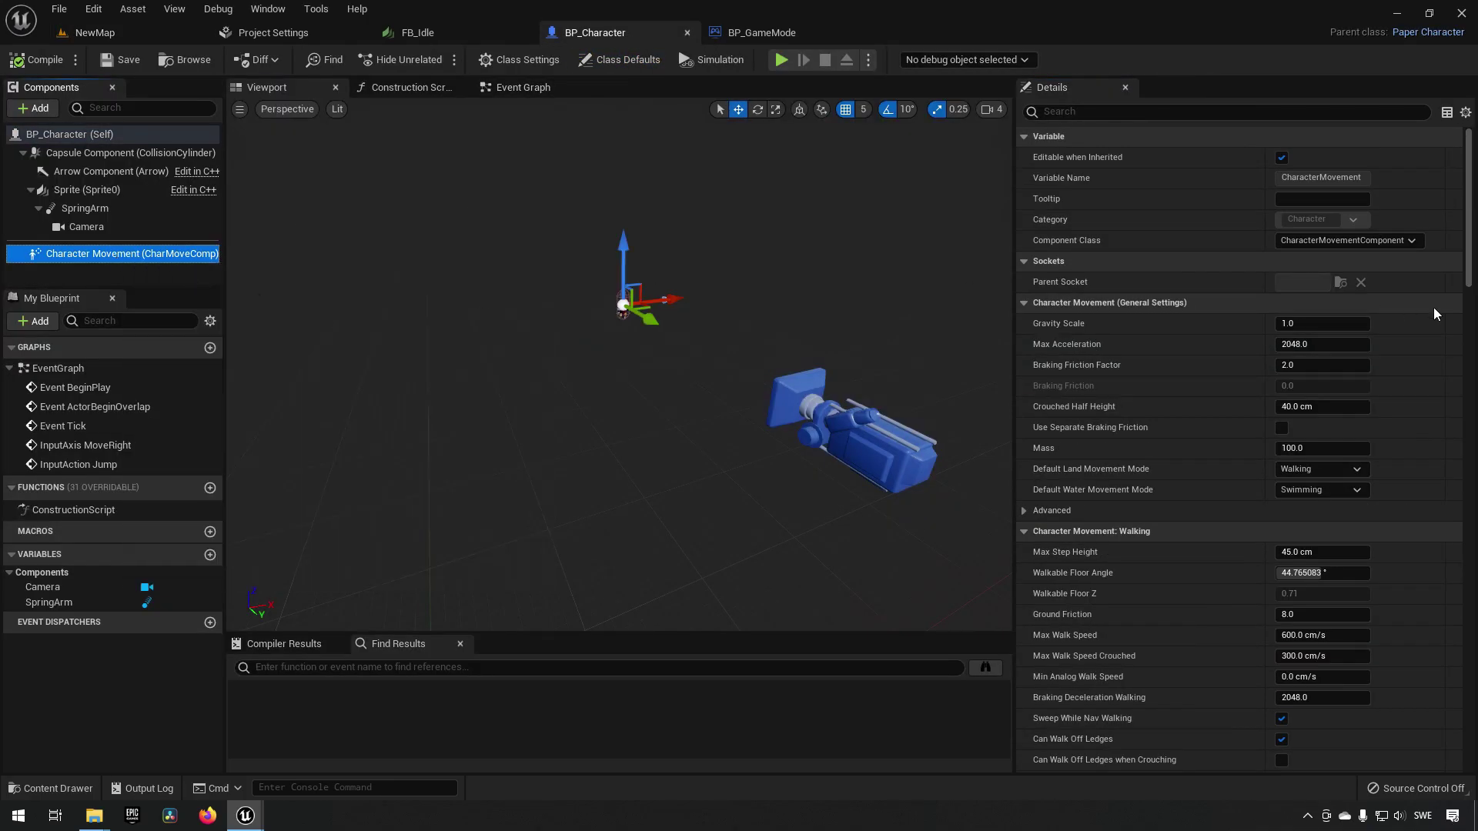
scroll(1277, 365, "down", 15)
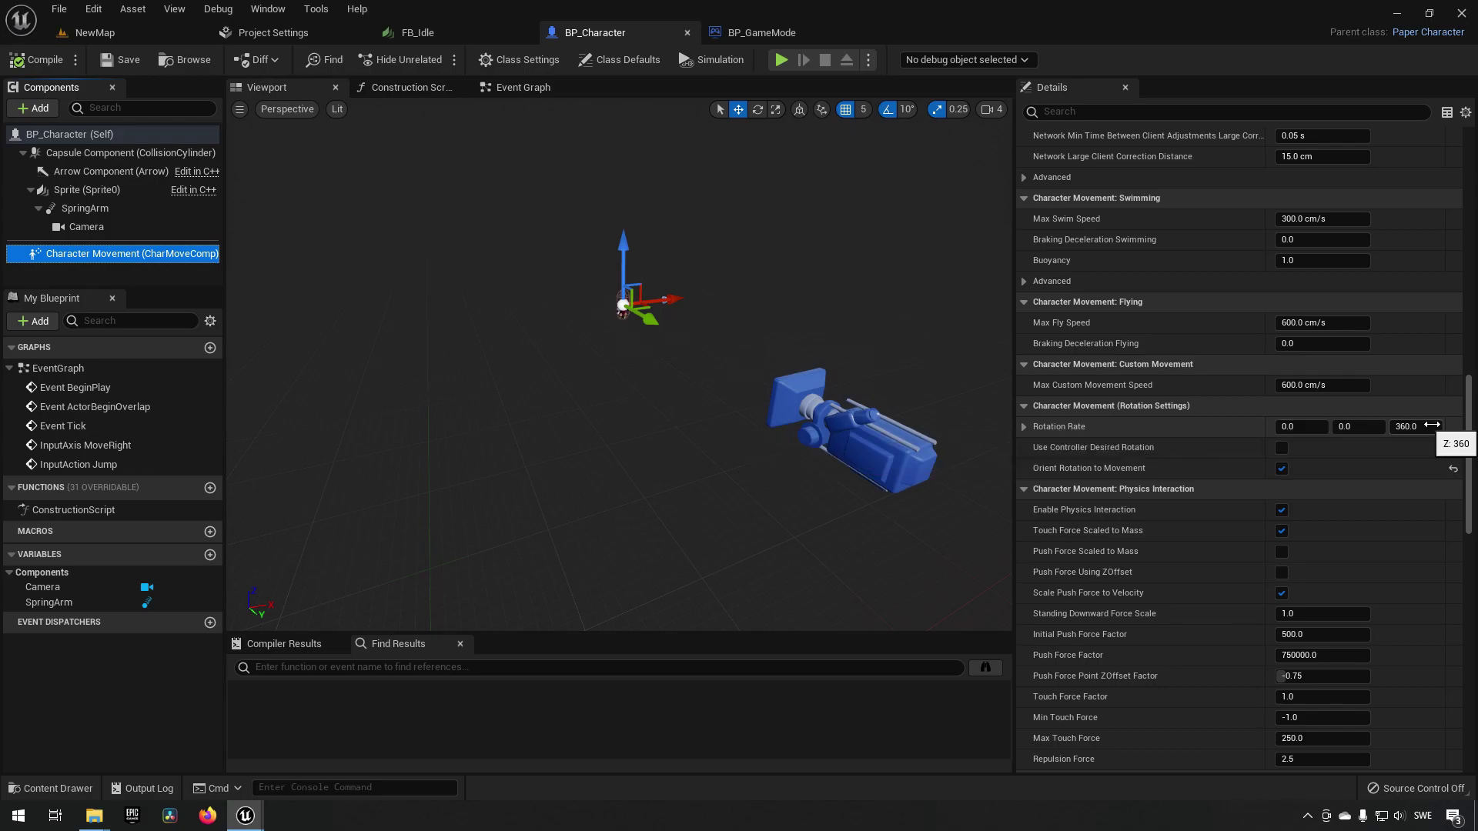
left_click(1409, 427)
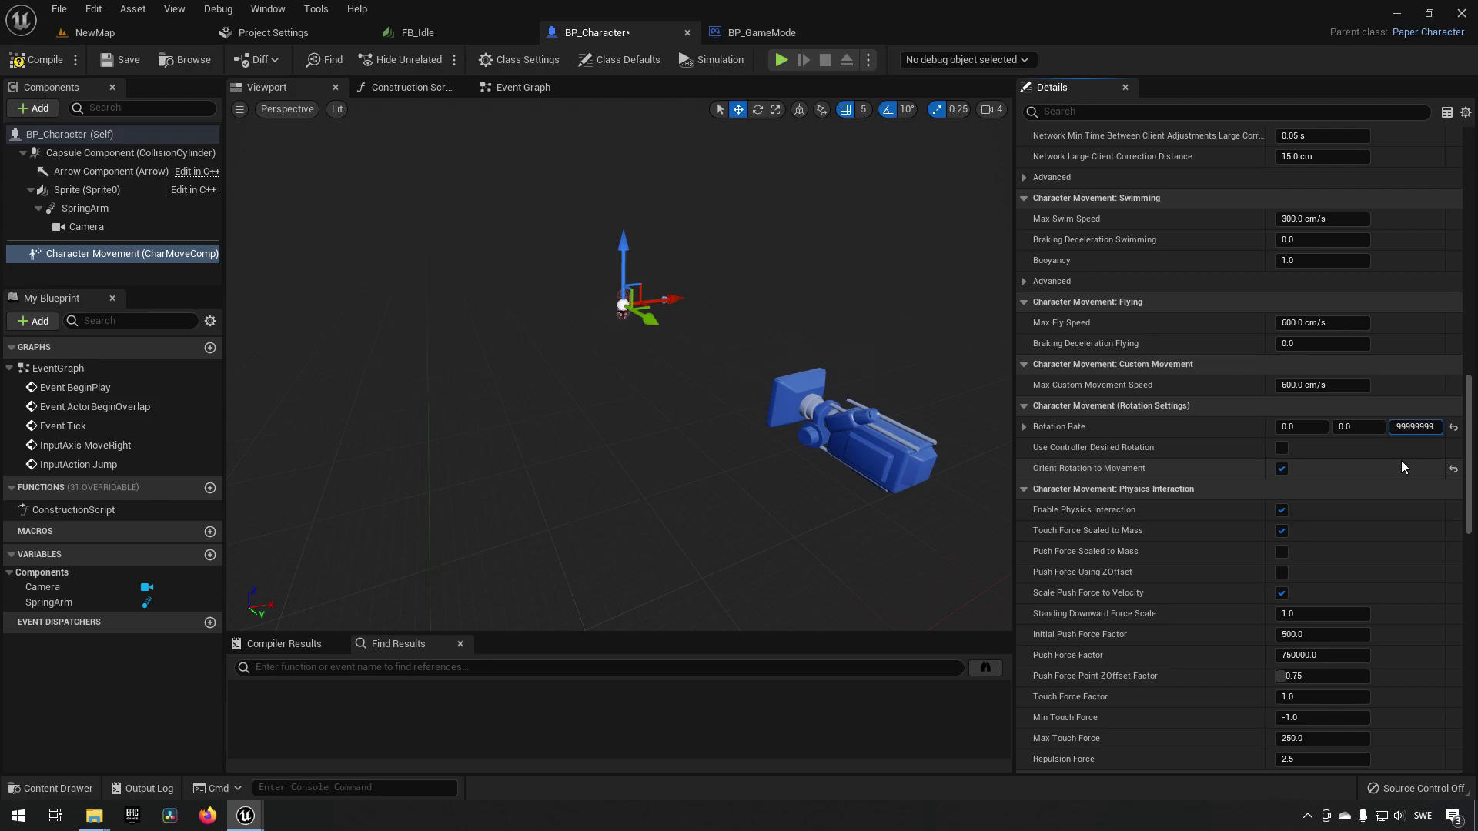
key("Return")
left_click(50, 62)
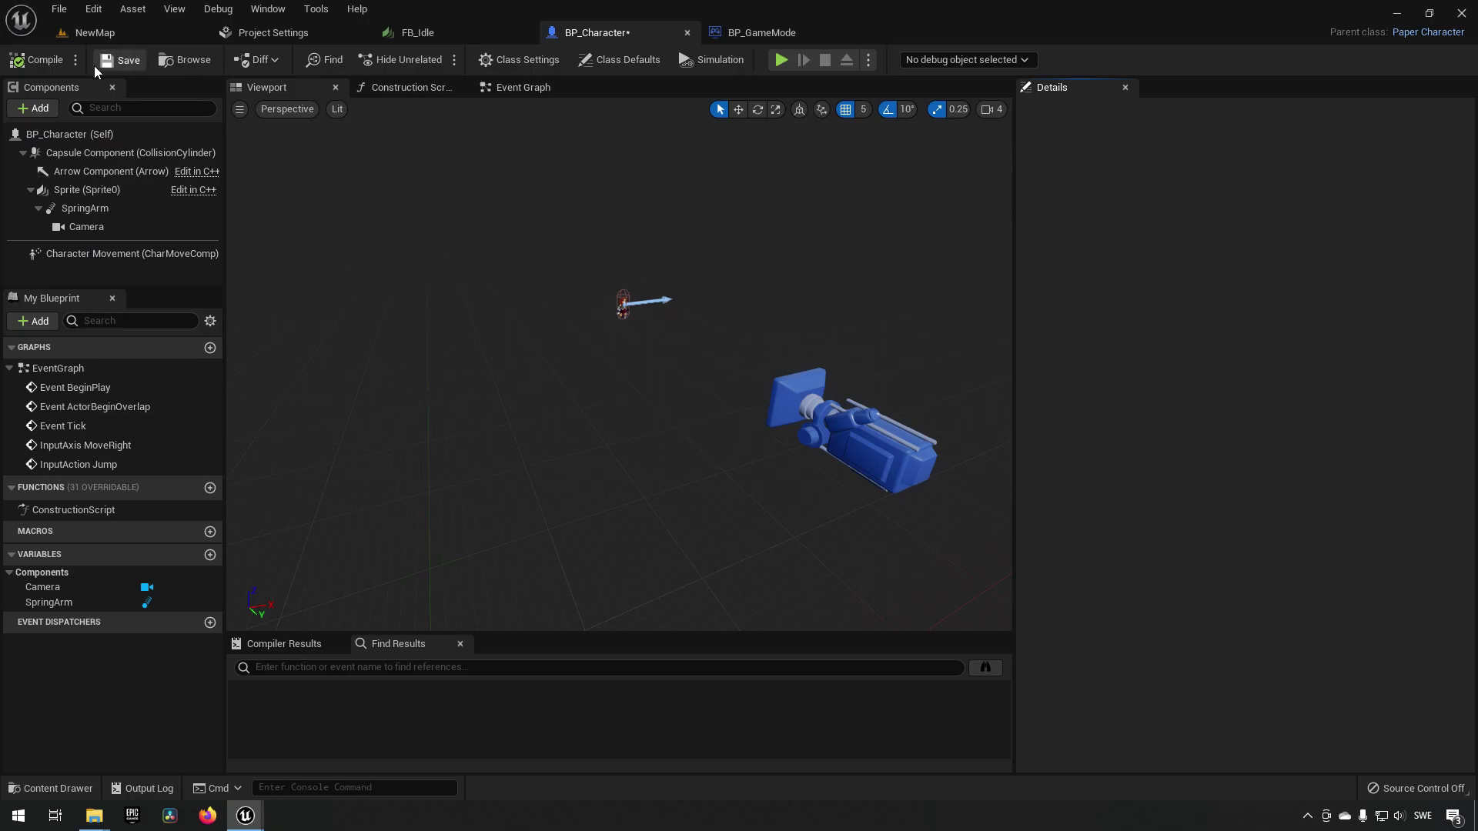
left_click(116, 35)
- Play-test the level, turning the character left and right, then stop the session
left_click(327, 64)
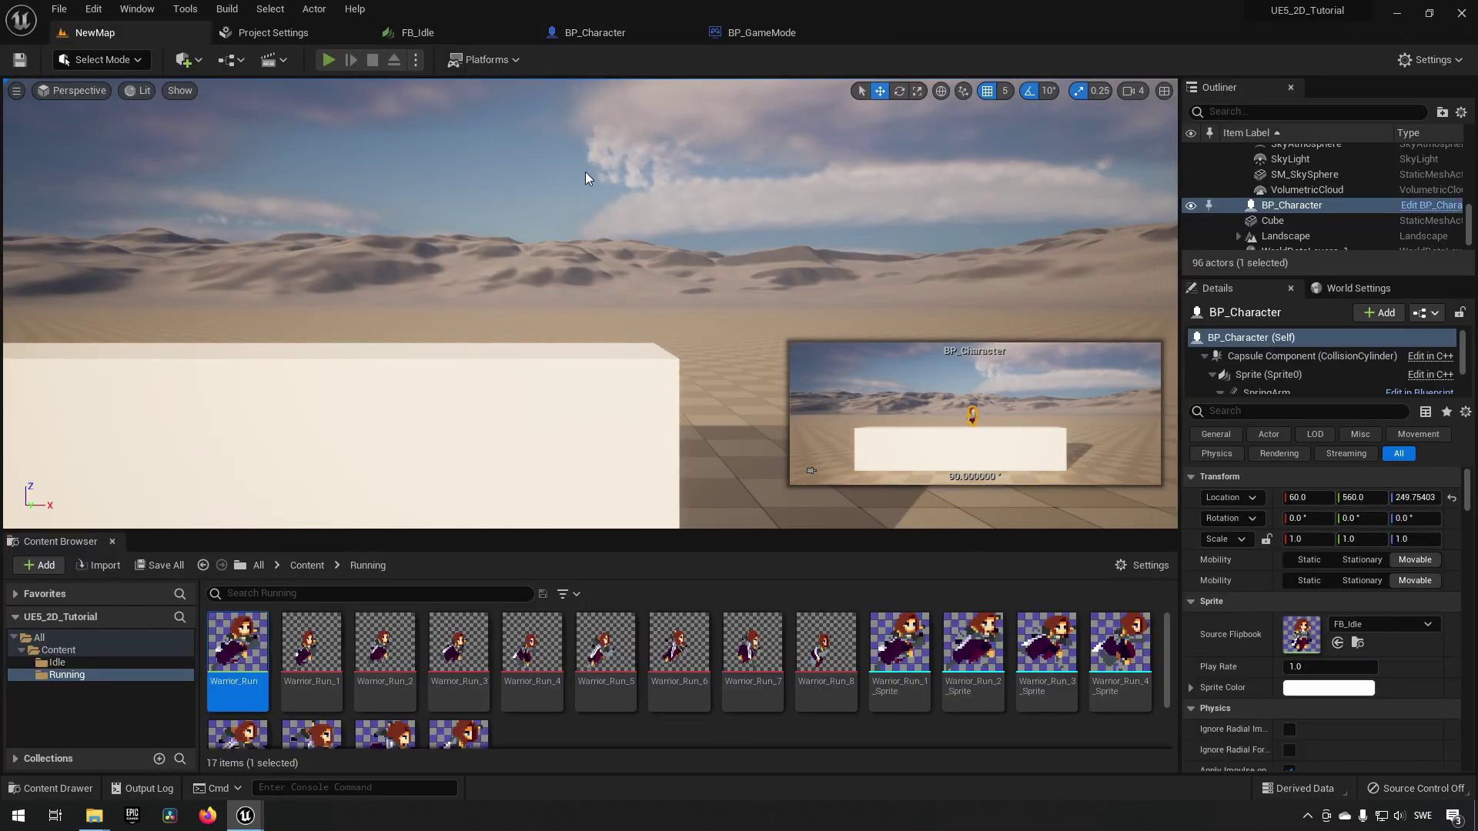
key("a")
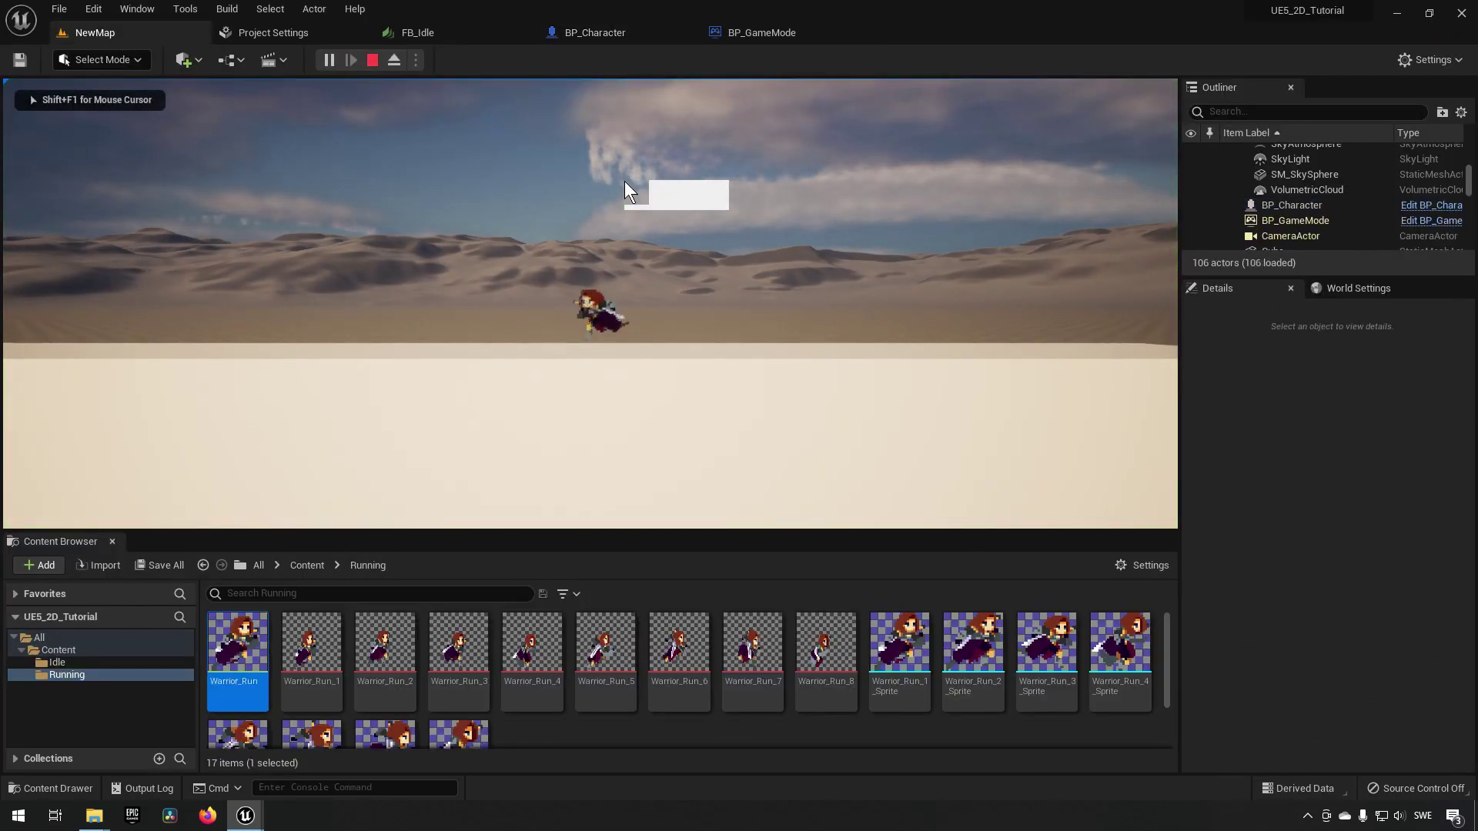
key("d")
key("a")
key("a")
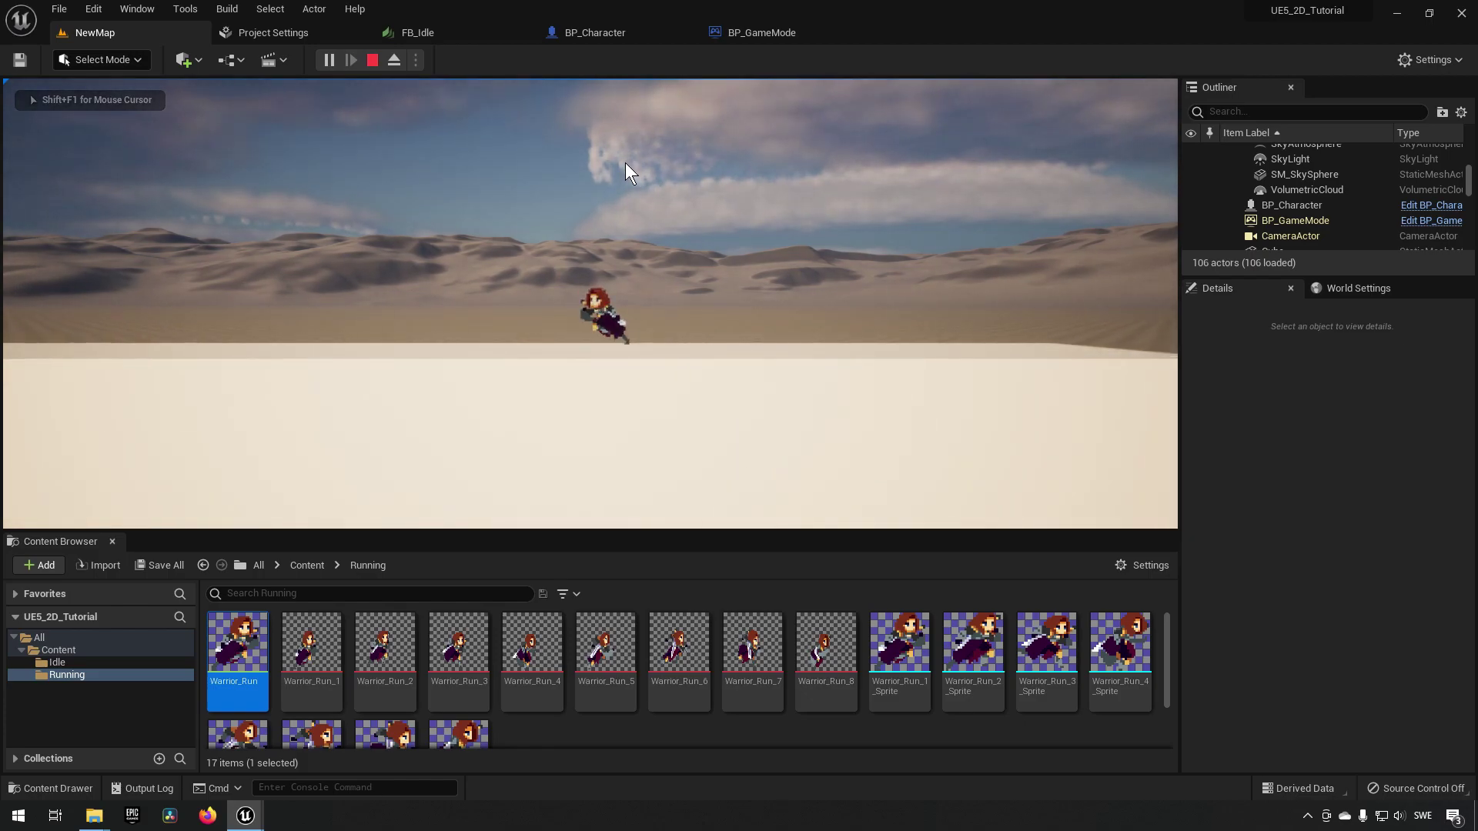
key("Escape")
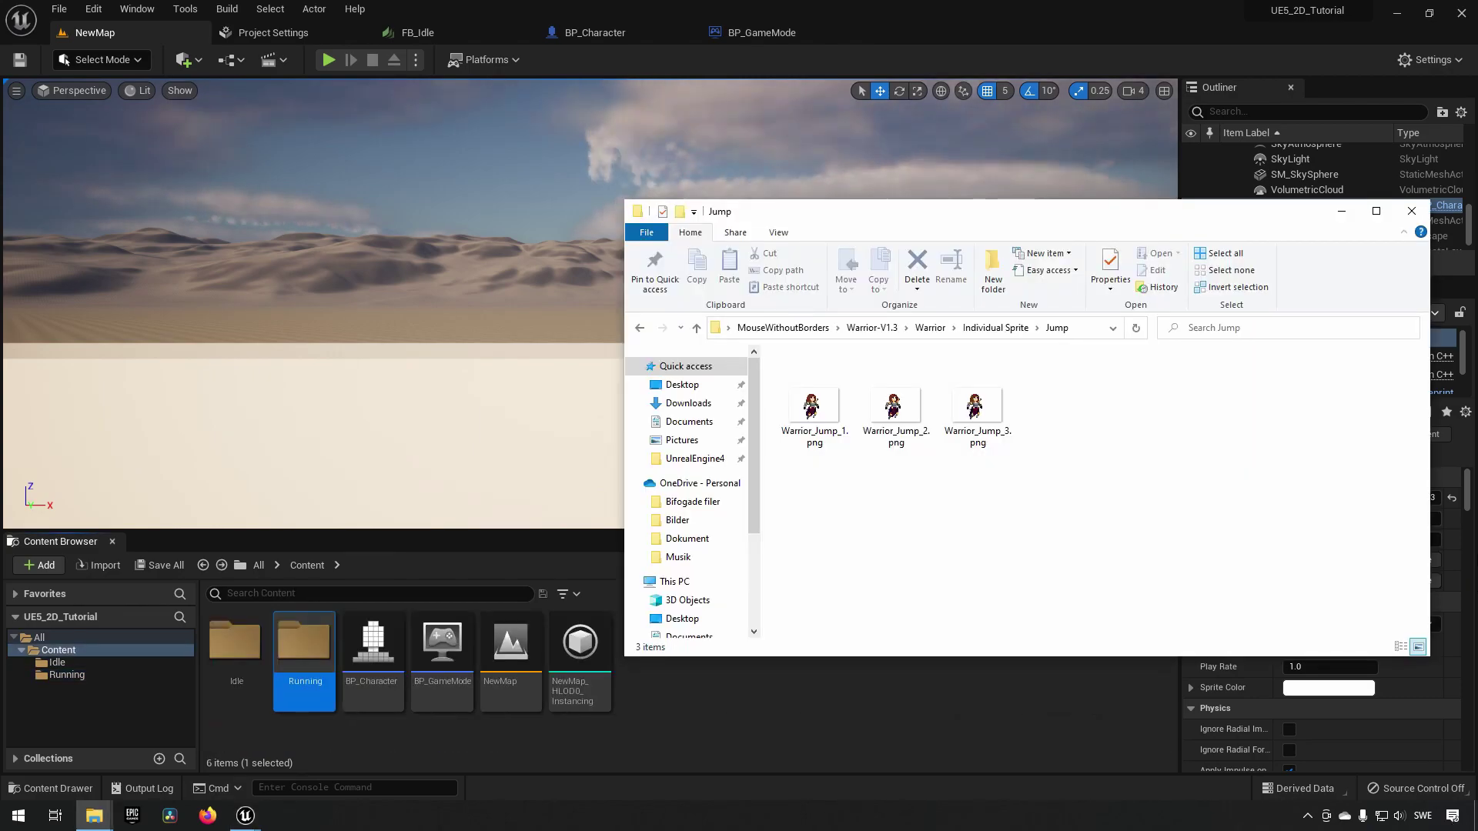
- Import Warrior_Jump_1 to Warrior_Jump_3 from File Explorer into the Content folder
left_click(834, 427)
left_click(962, 430, "shift")
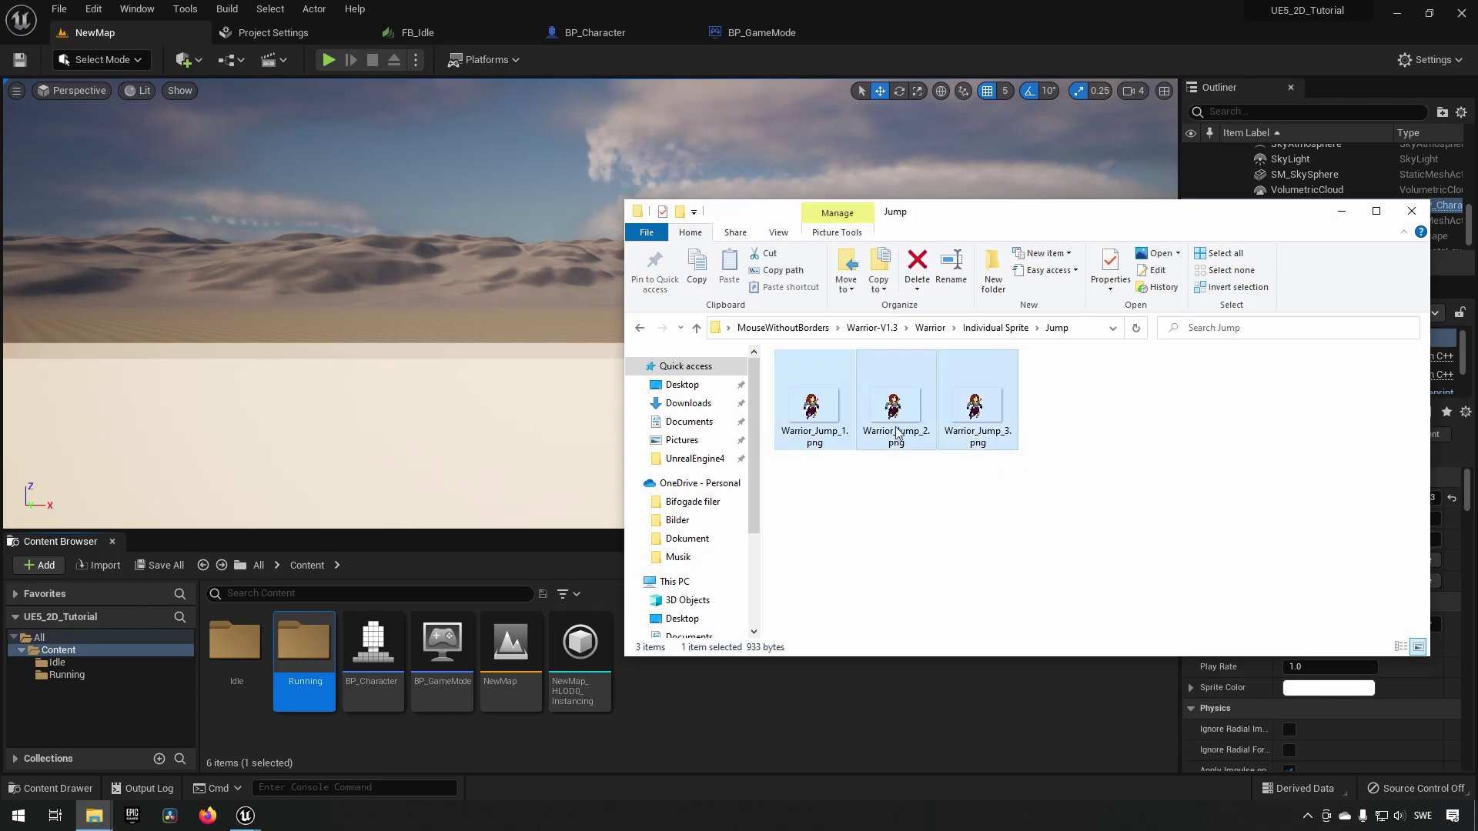
left_click_drag(819, 433, 802, 458)
left_click_drag(752, 719, 814, 681)
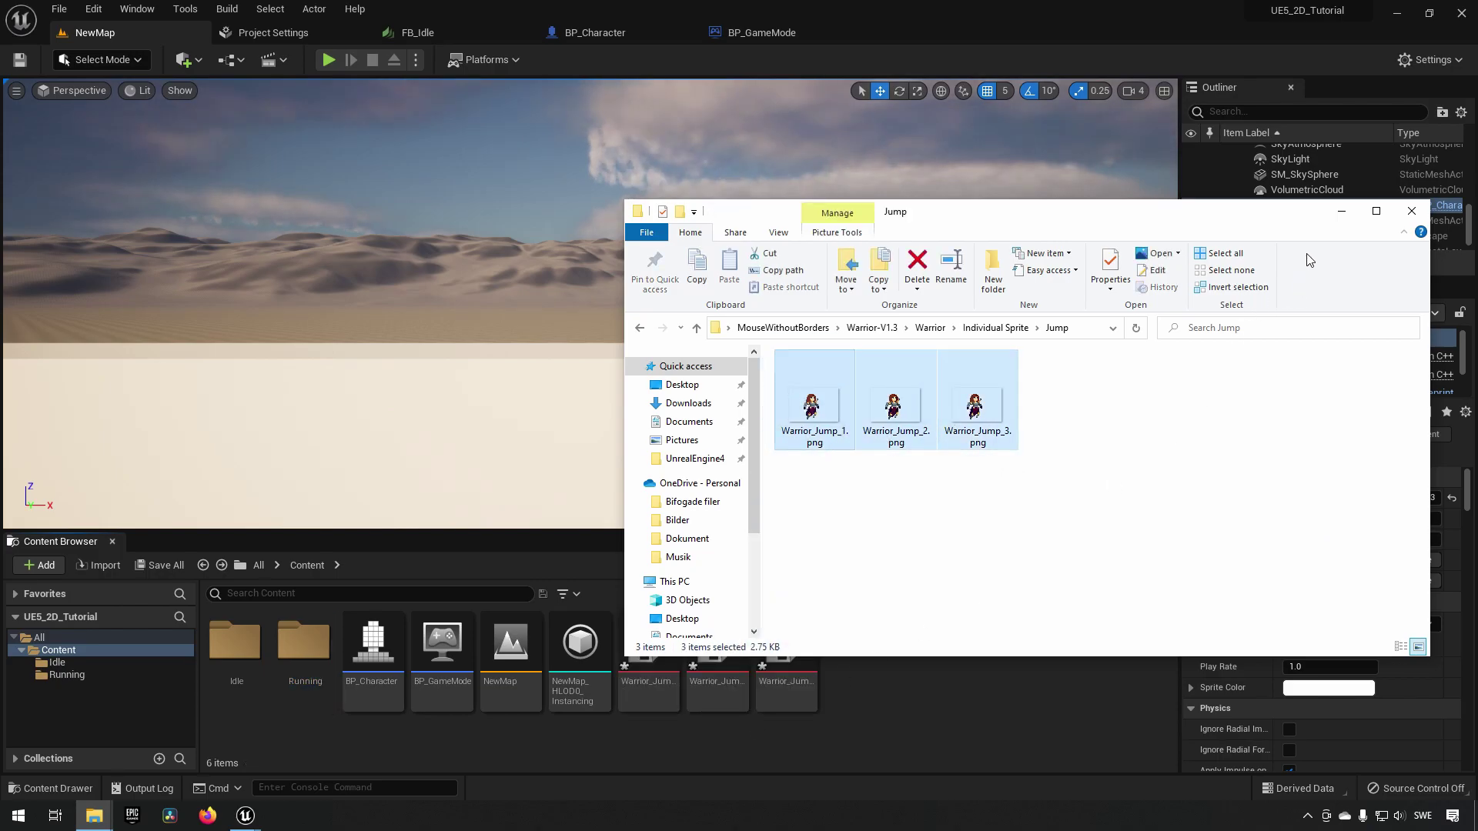
left_click(1339, 211)
left_click(648, 654)
- Create a Jump folder, move the three Warrior_Jump textures into it, and open it
left_click(786, 655, "shift")
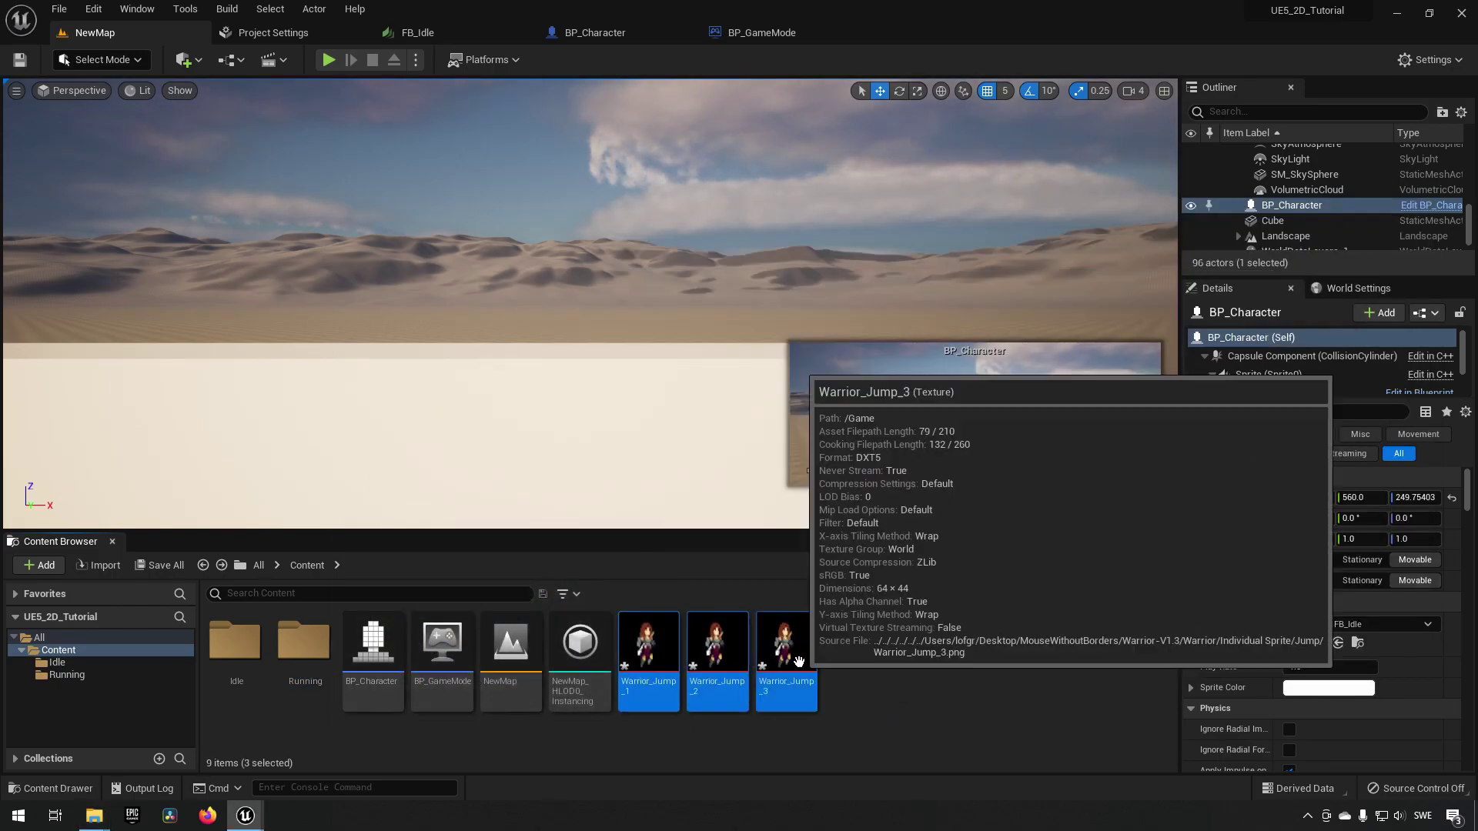
right_click(915, 676)
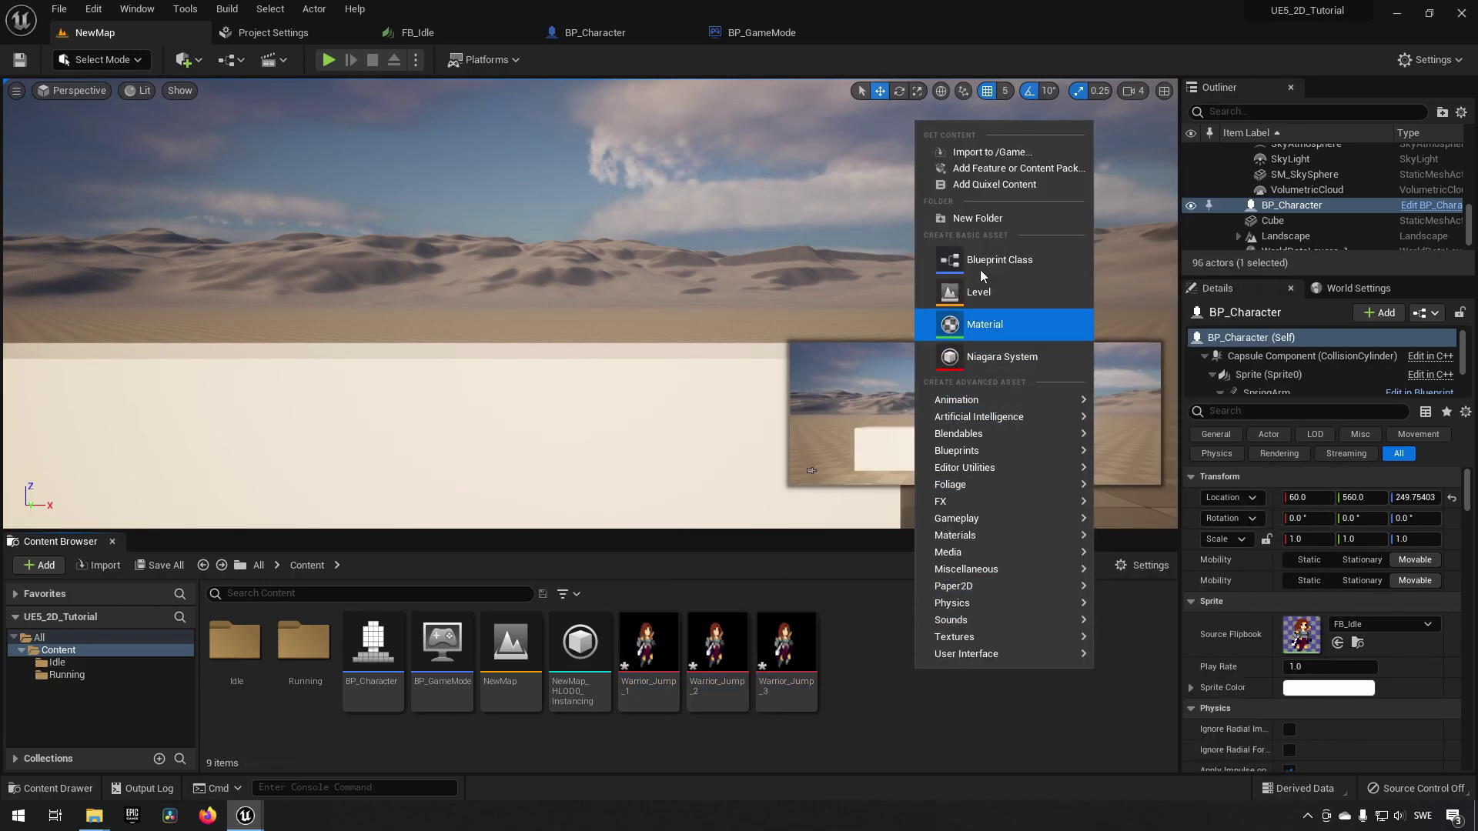
left_click(994, 218)
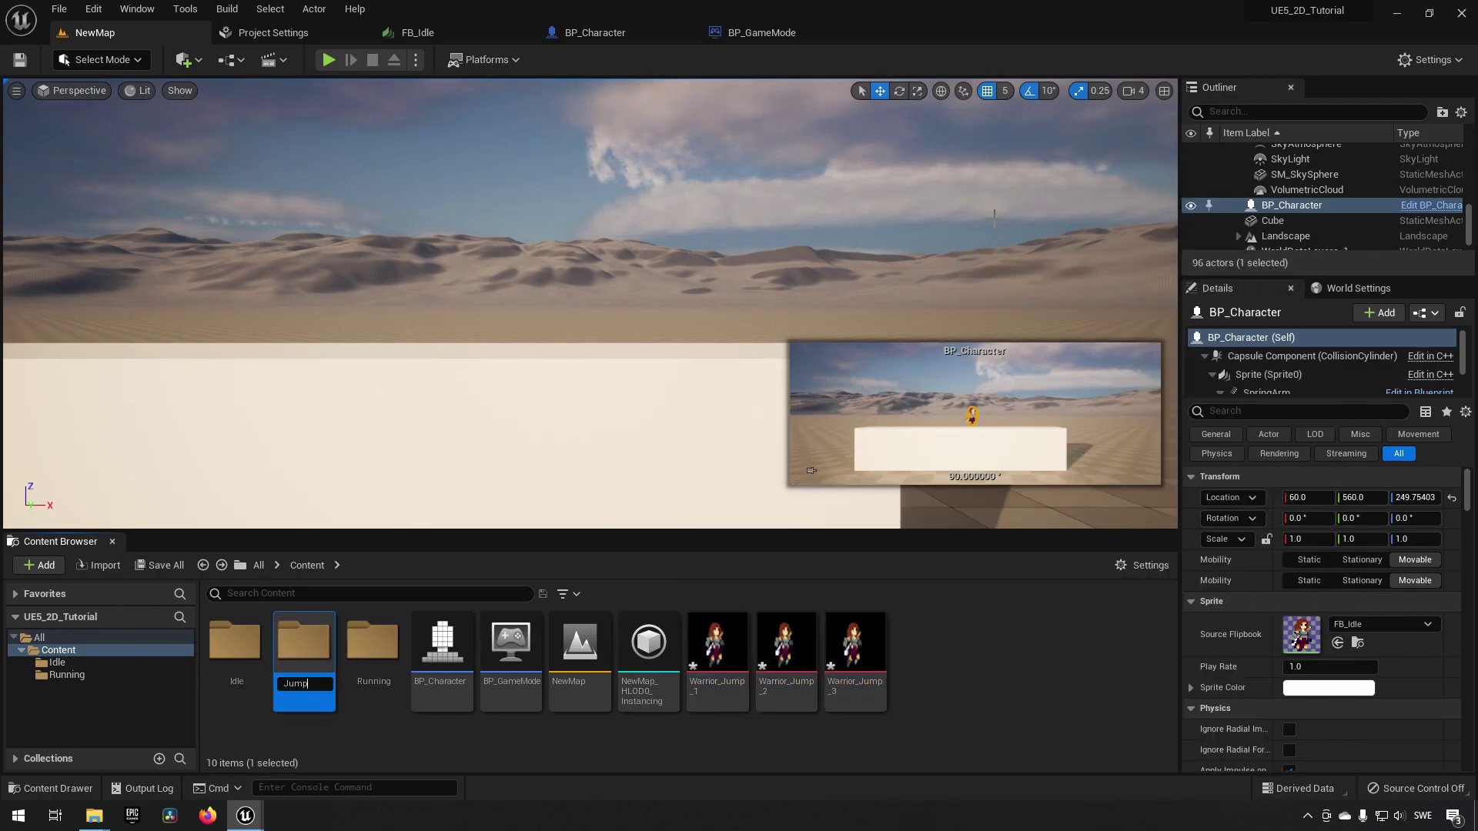
left_click(731, 640)
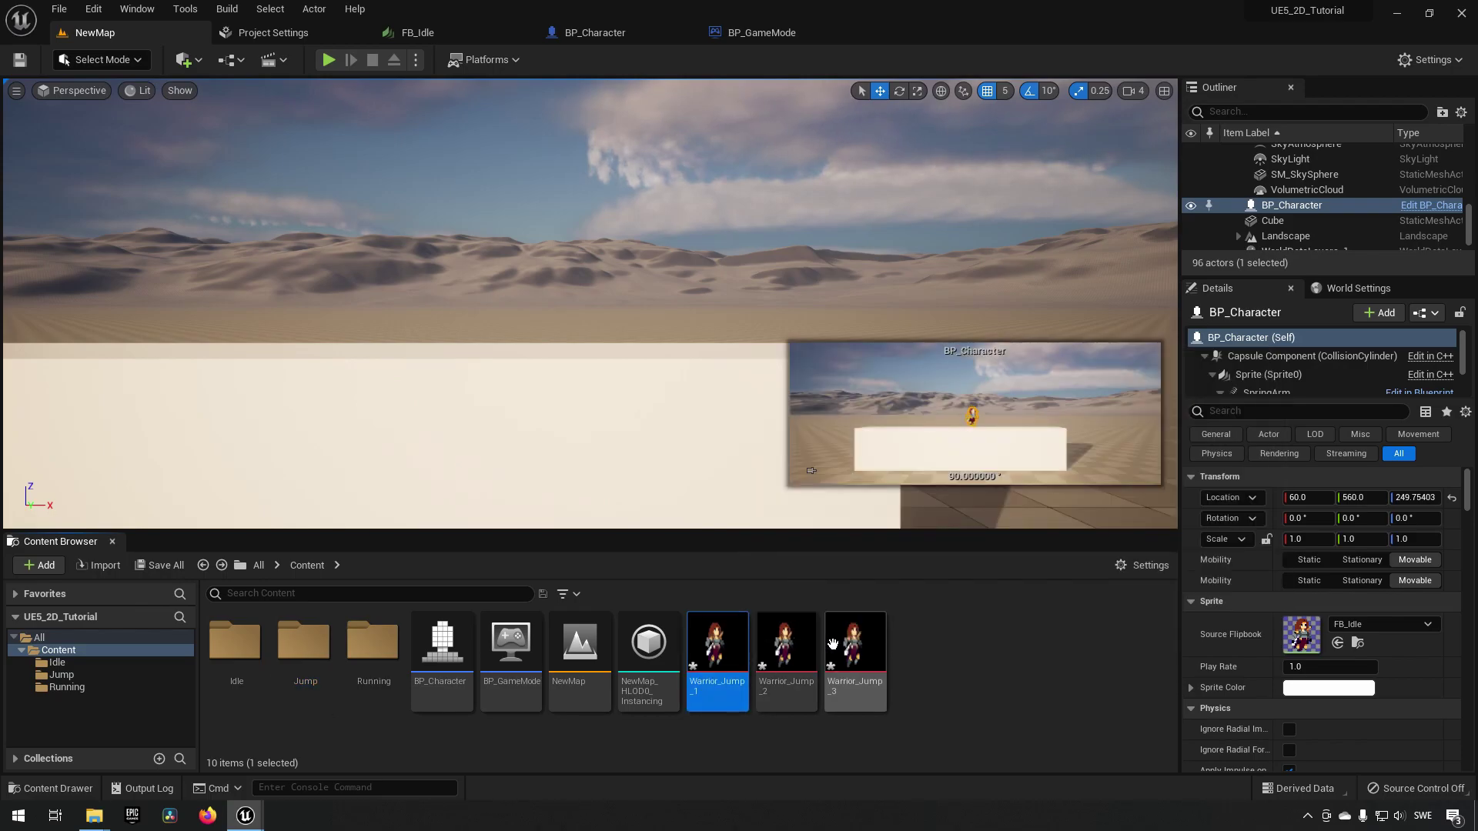
left_click(850, 654, "shift")
left_click_drag(724, 661, 318, 661)
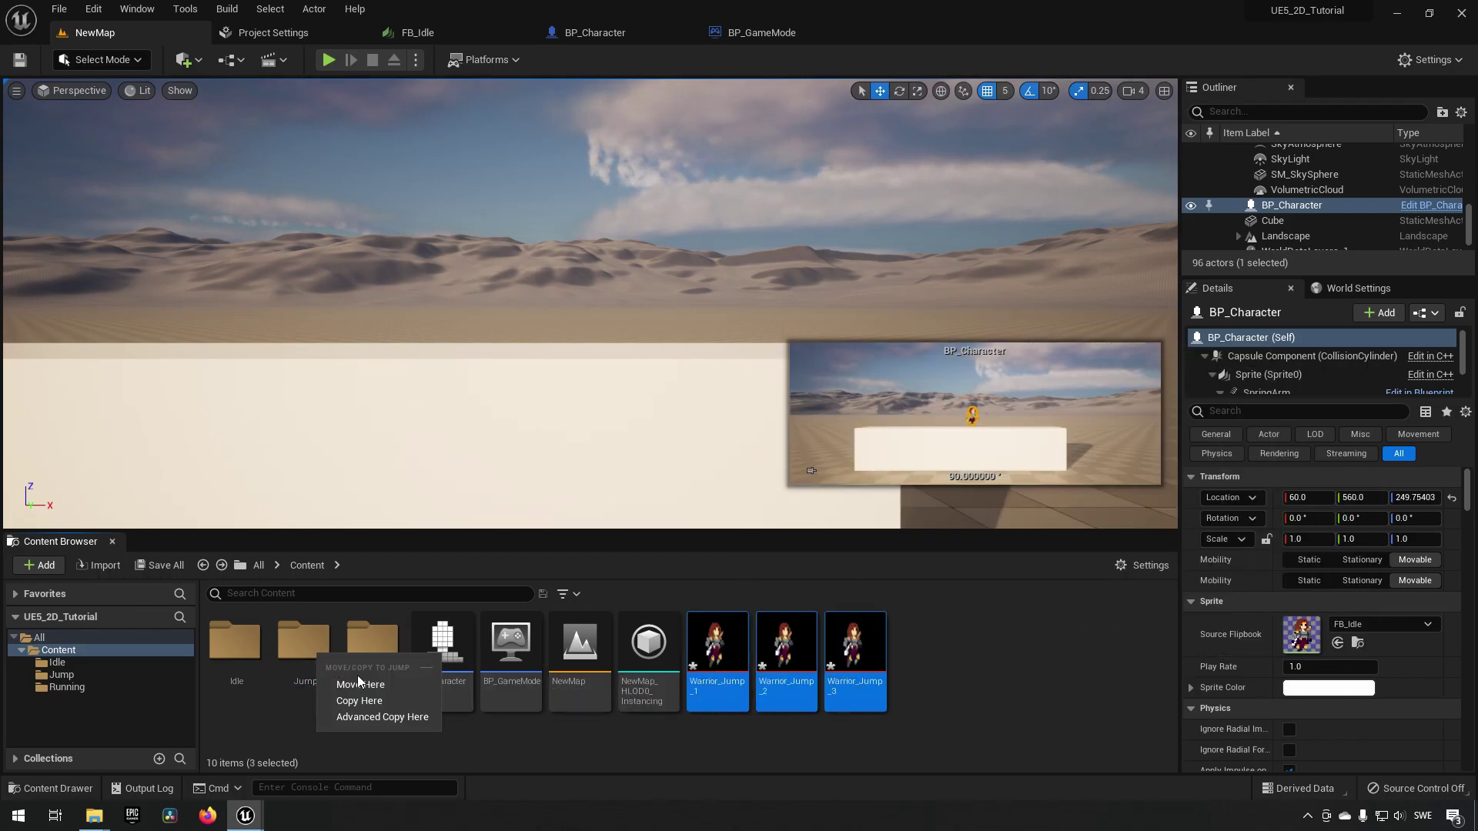
left_click(339, 680)
double_click(322, 662)
- Apply Paper2D pixel-art texture settings to the three jump textures
left_click(234, 647)
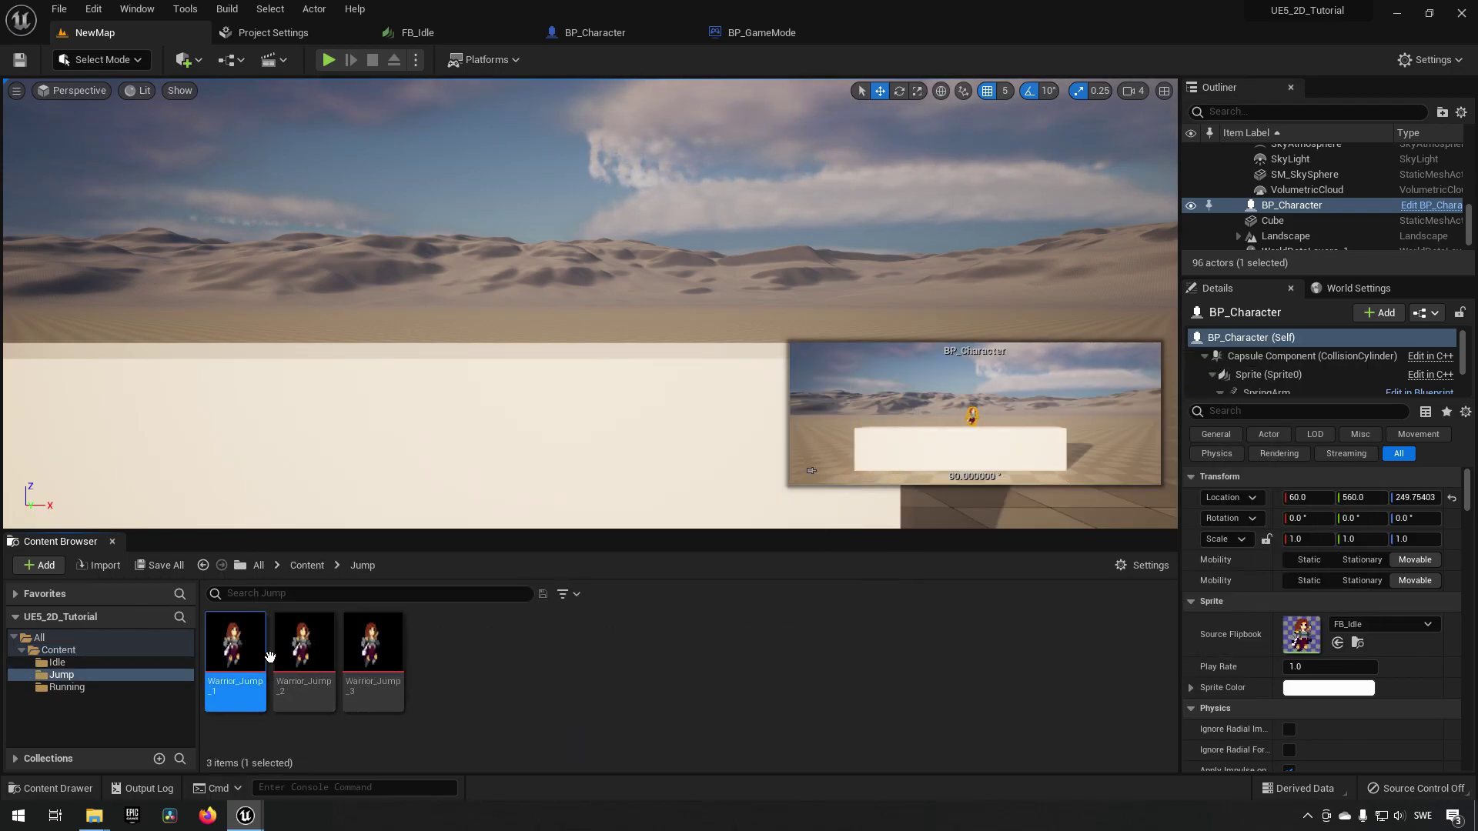
left_click(372, 650, "shift")
right_click(371, 649)
mouse_move(554, 254)
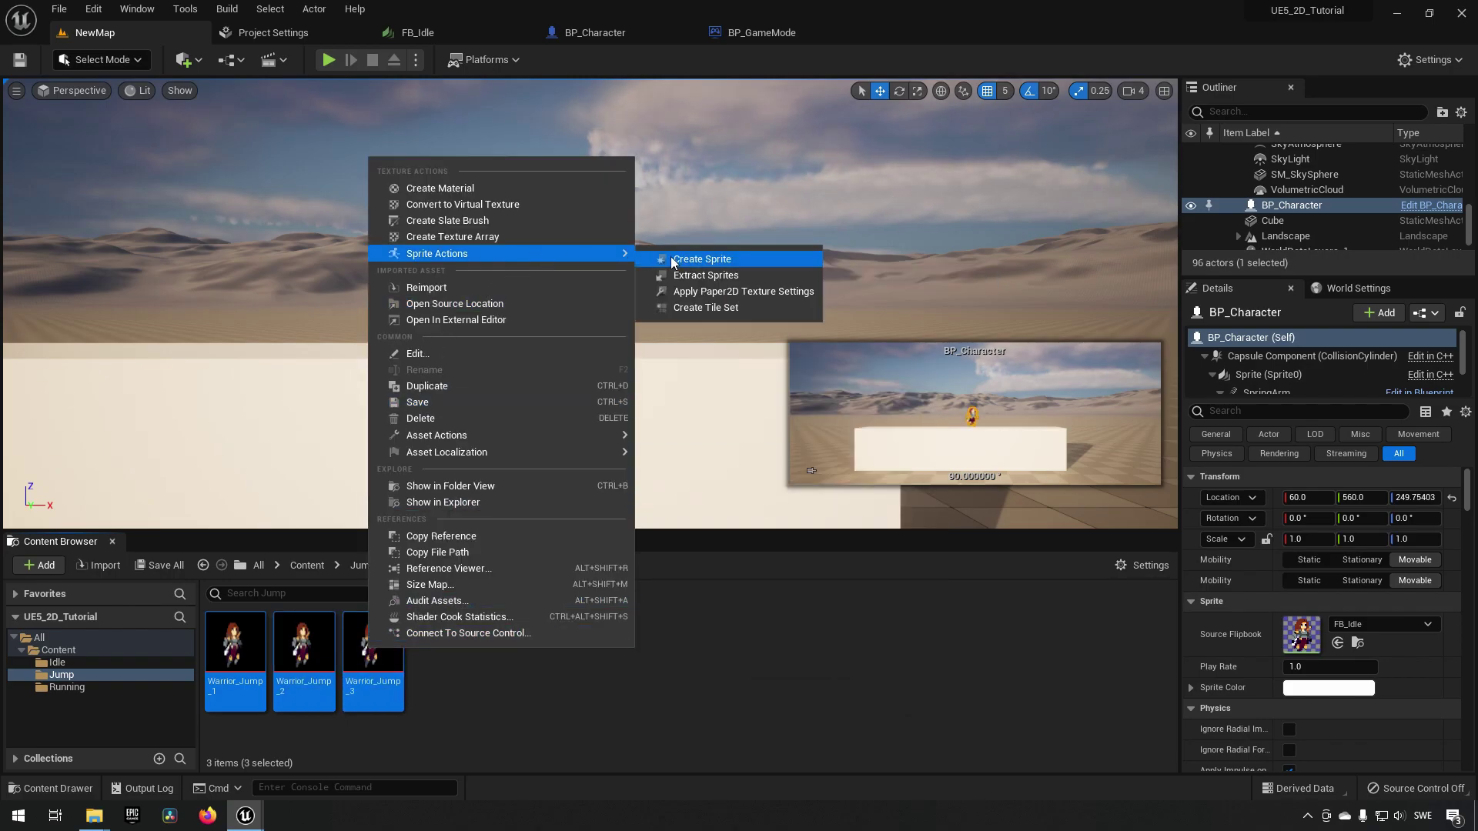
left_click(727, 292)
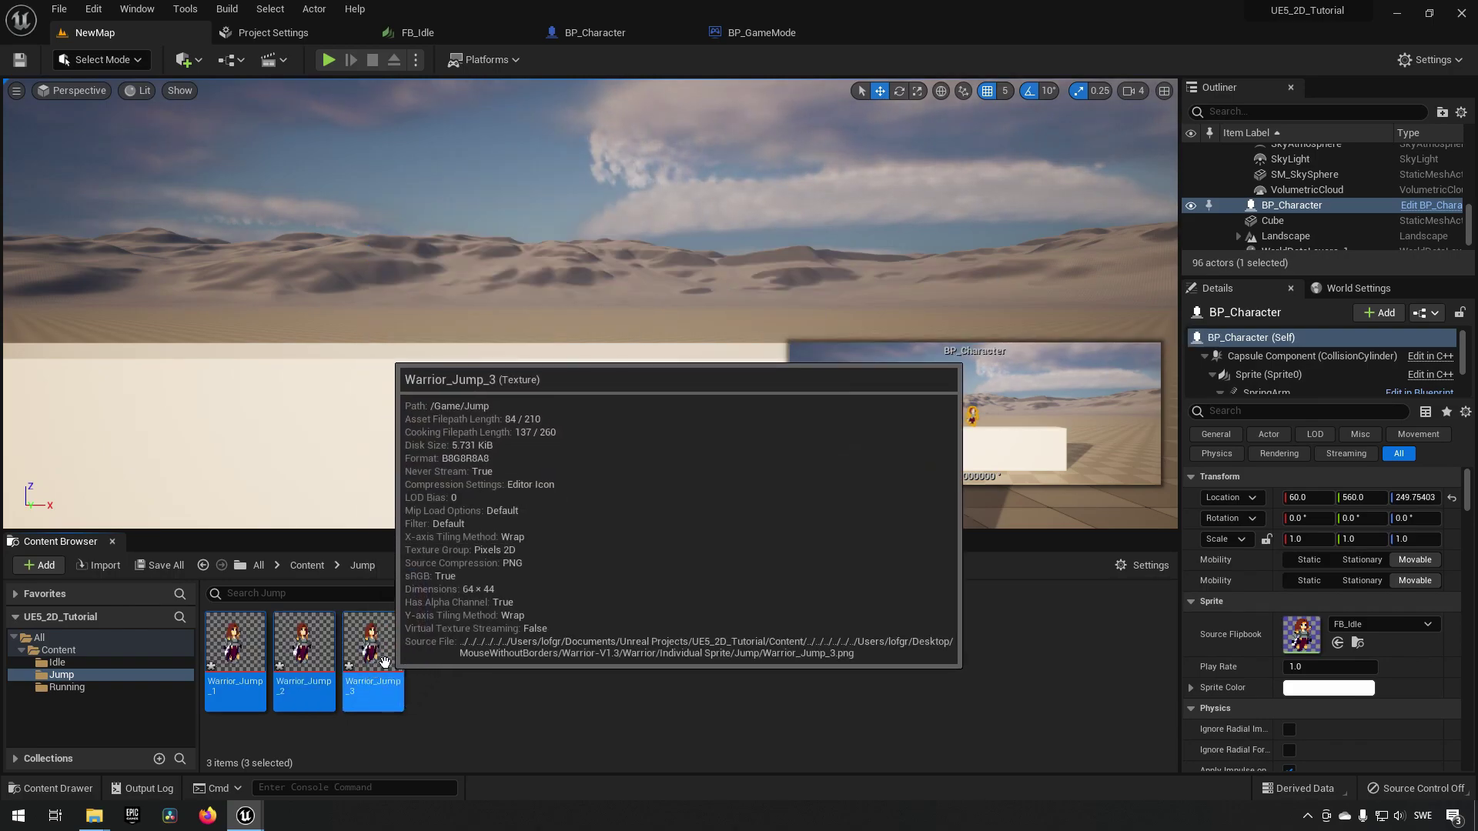
right_click(373, 667)
- Create a sprite from each jump texture and select the three new sprites
mouse_move(554, 268)
left_click(693, 276)
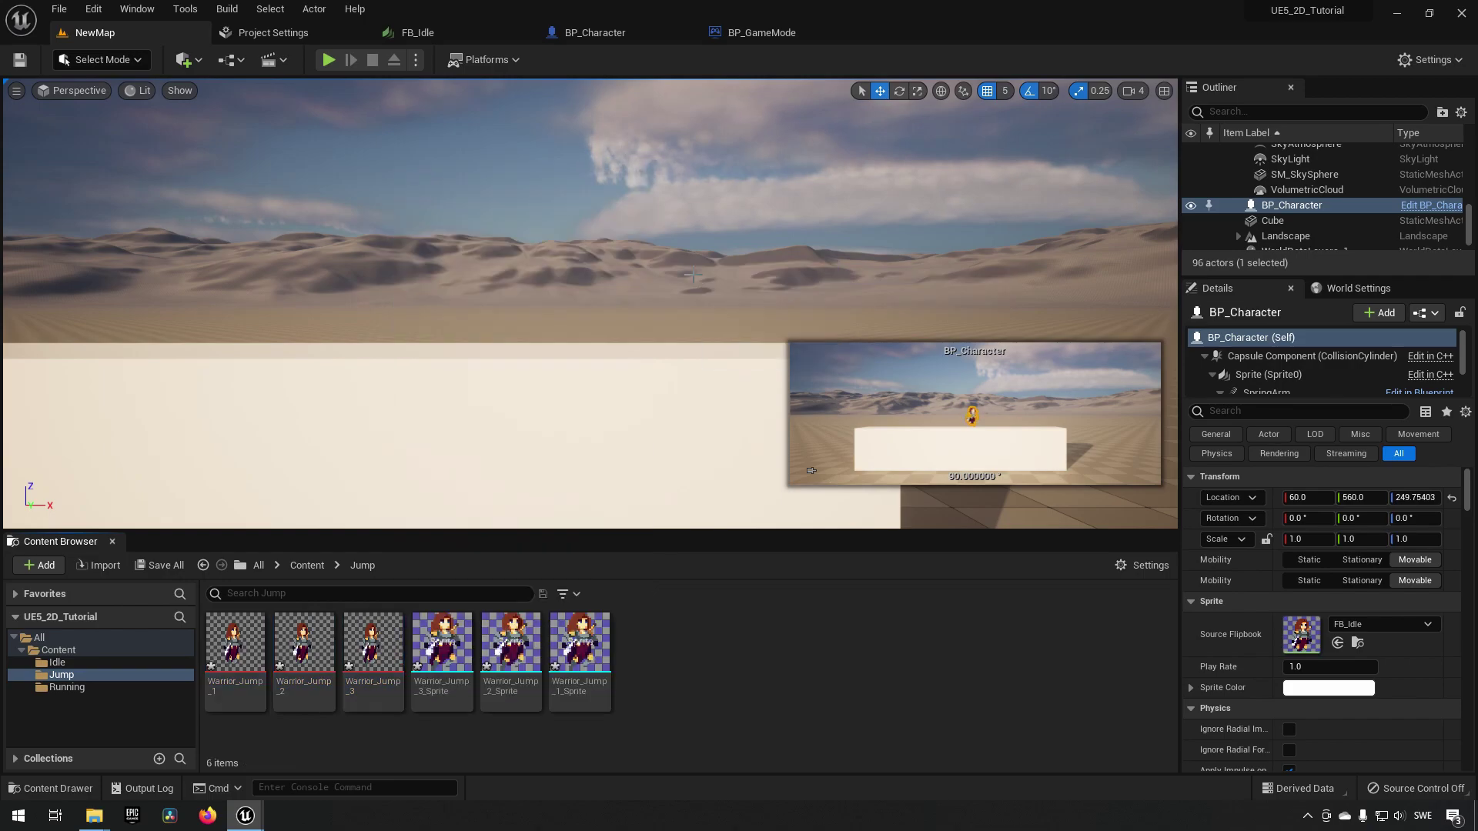
left_click(441, 643)
left_click(580, 642, "shift")
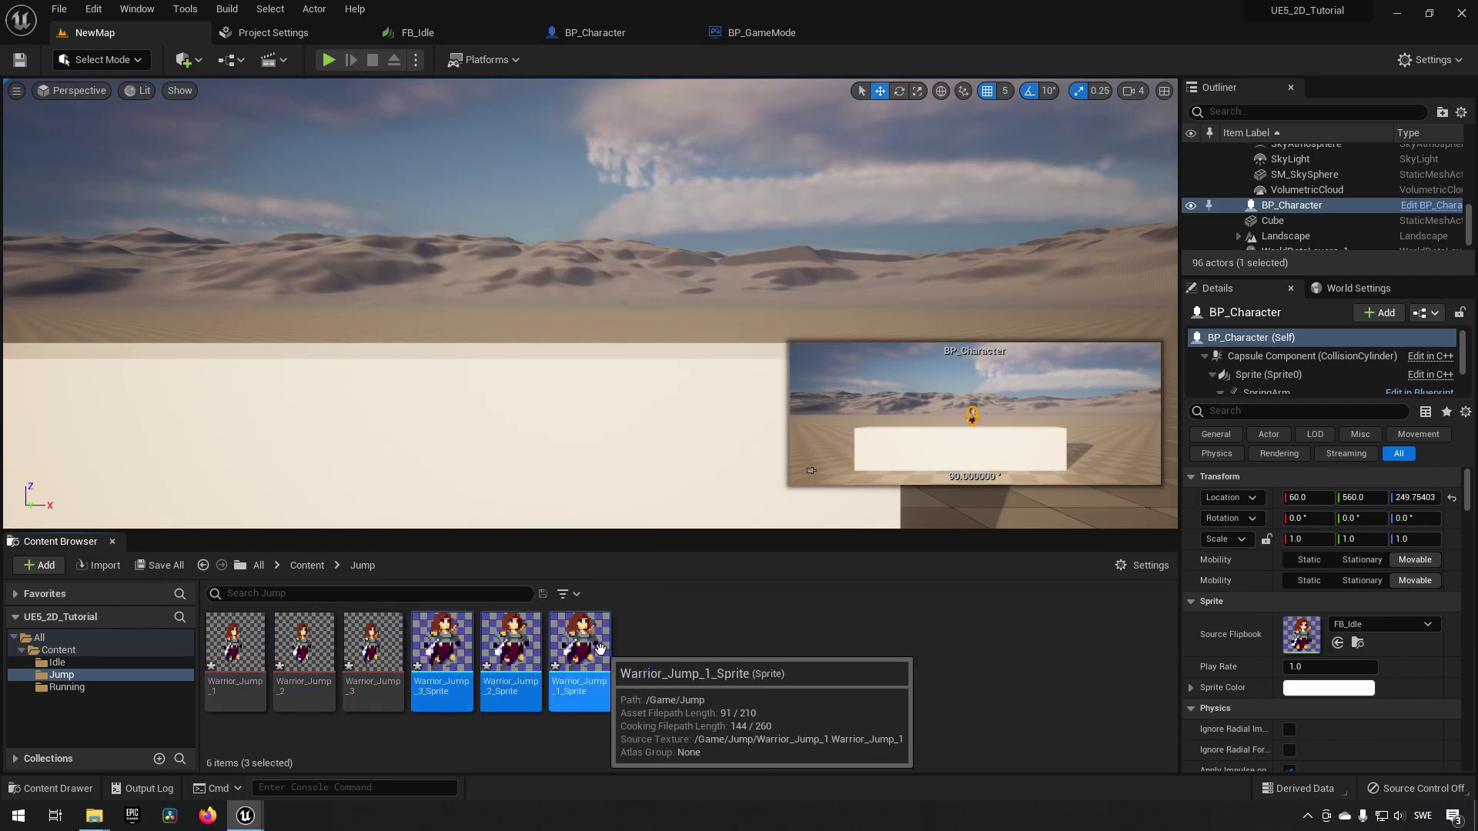
- Build a flipbook named FB_Jump from the three jump sprites and preview it
right_click(601, 654)
mouse_move(677, 437)
left_click(677, 305)
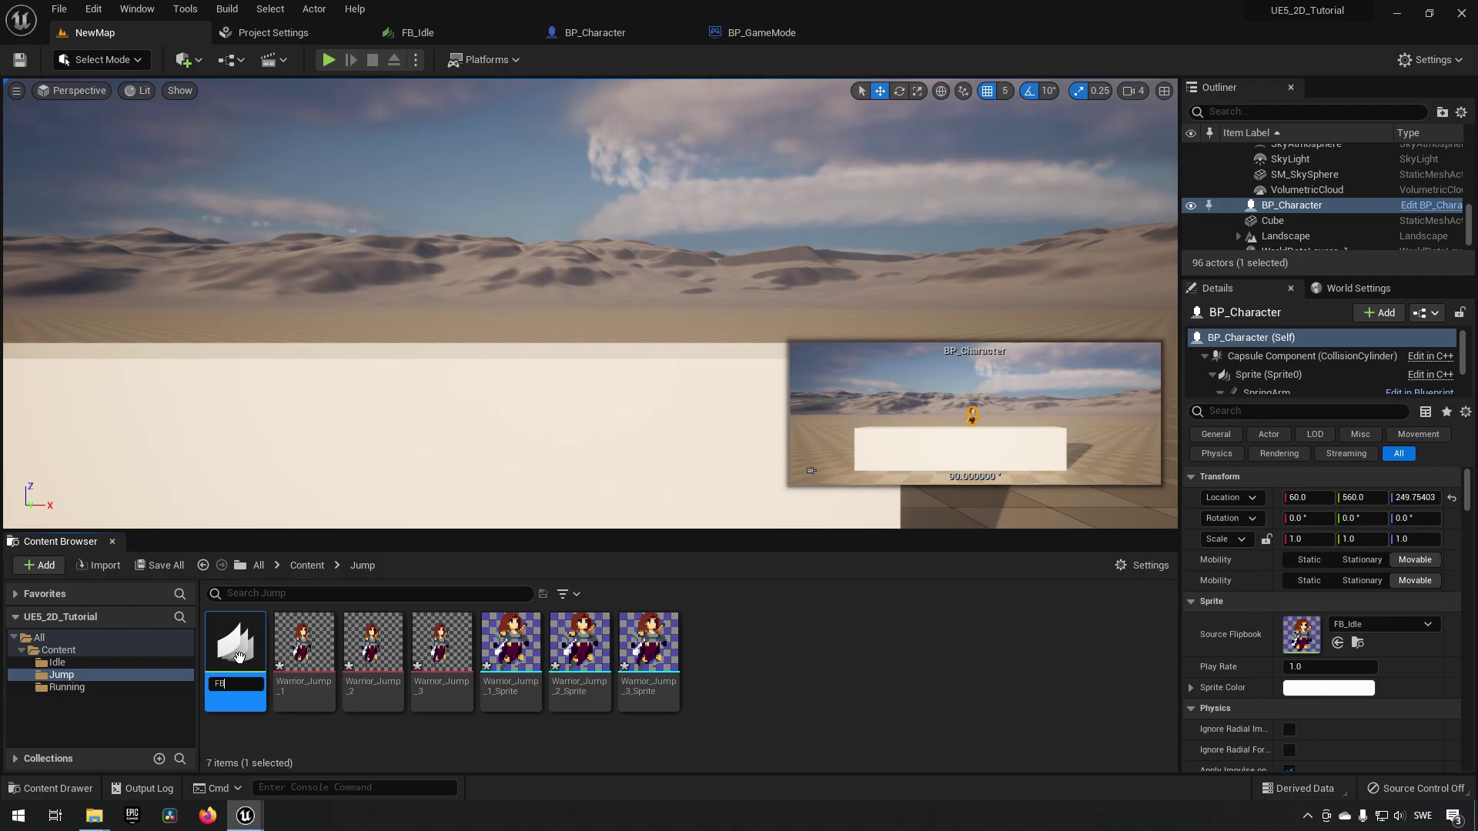
type("FB_Jump")
key("Return")
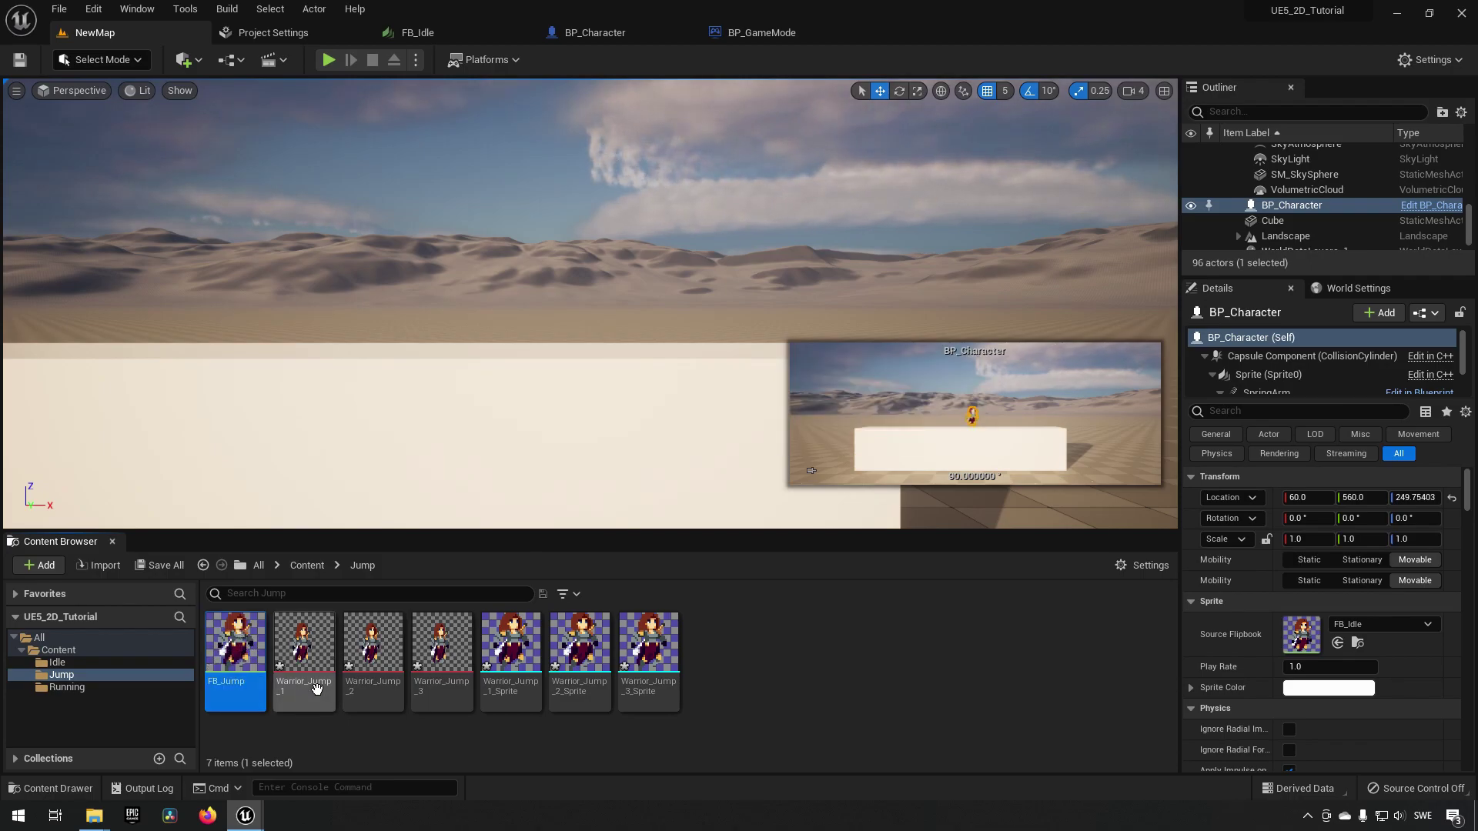
double_click(244, 654)
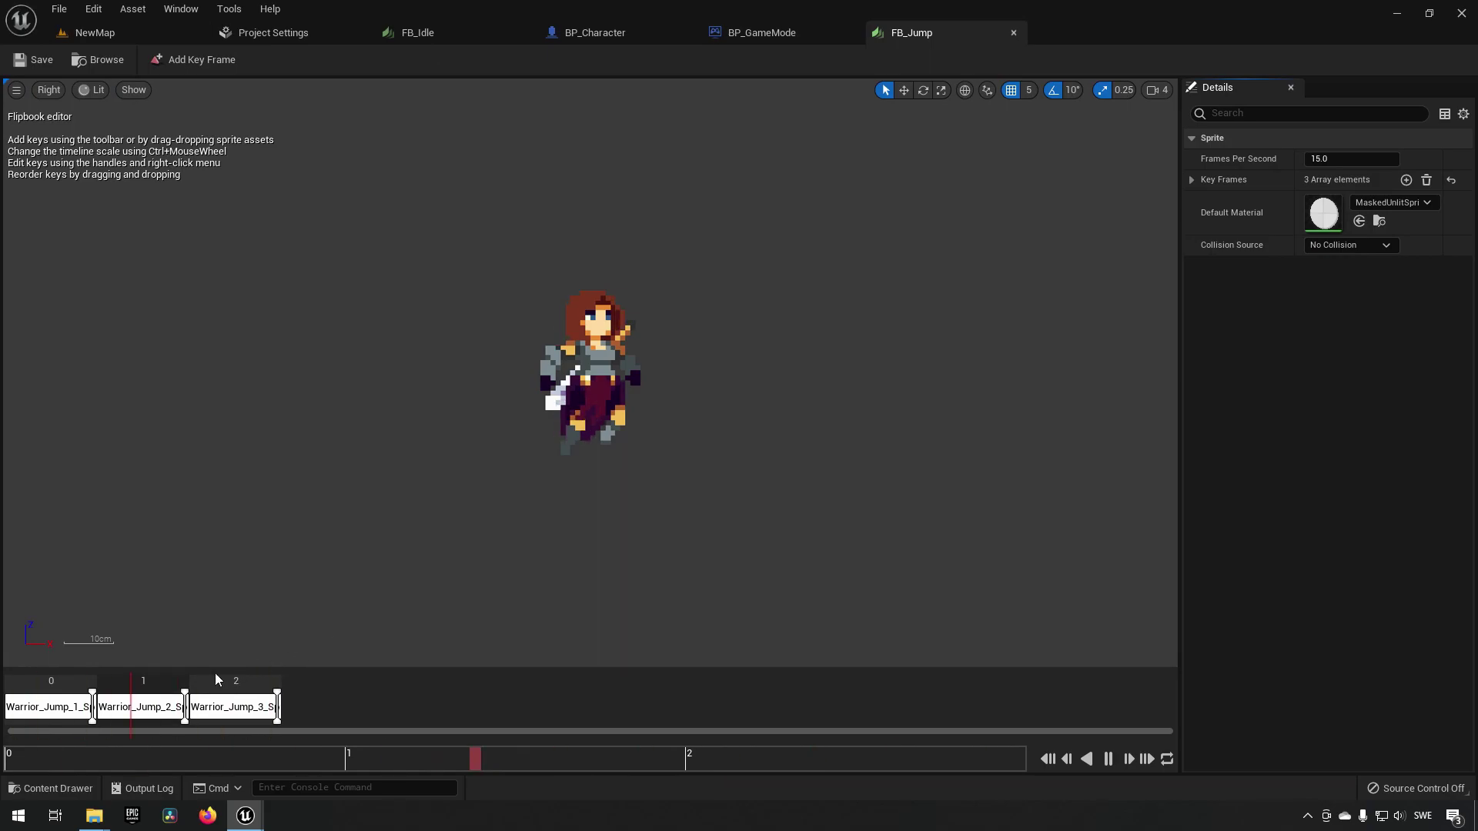
left_click(1013, 33)
- In BP_Character's event graph, shift the Nearly Equal, Branch and flipbook nodes right to make room
left_click(622, 32)
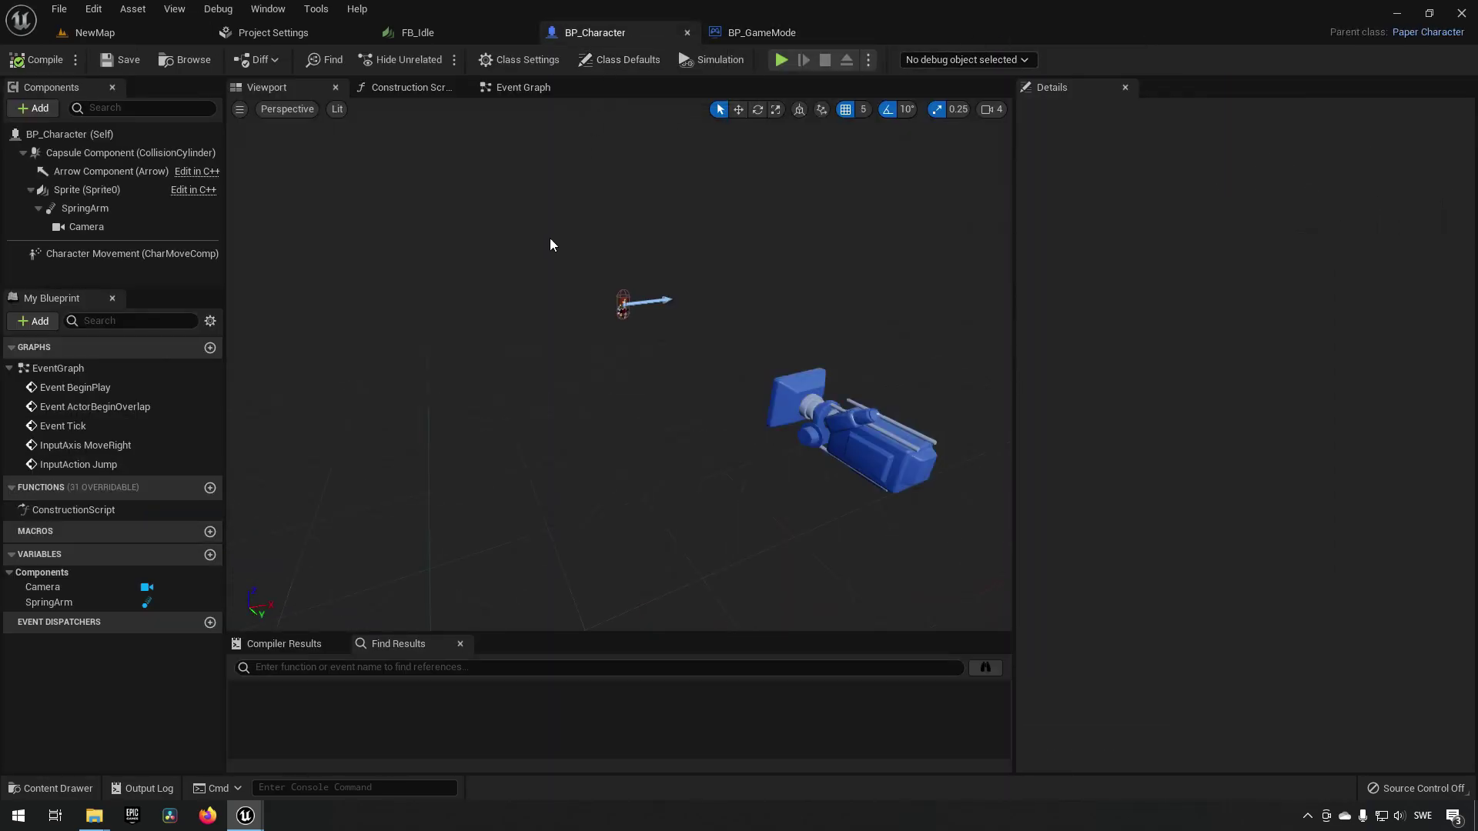
left_click(514, 88)
right_click_drag(431, 298, 445, 264)
scroll(450, 218, "down", 2)
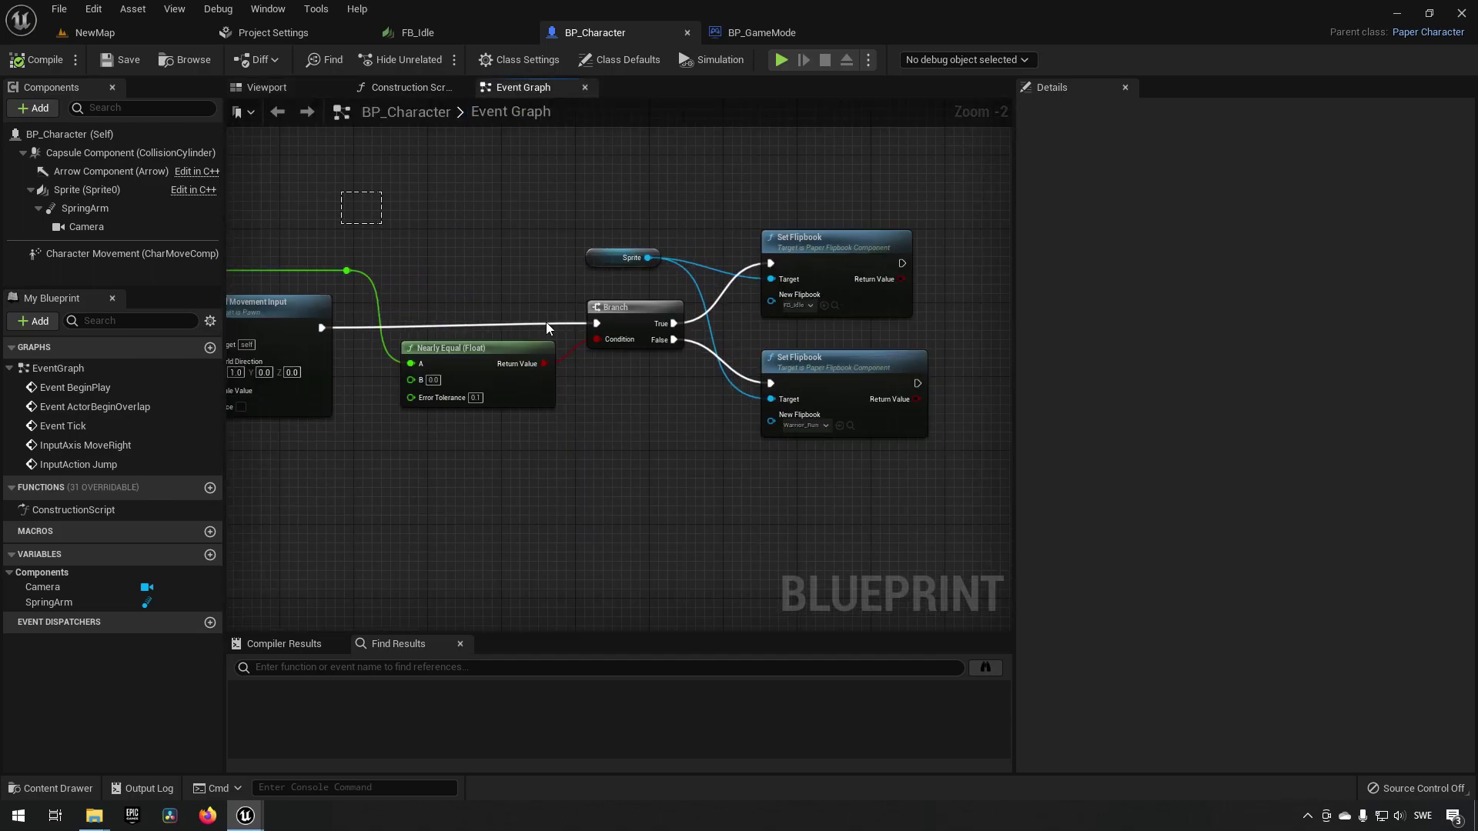
left_click_drag(546, 327, 862, 433)
left_click_drag(480, 352, 730, 351)
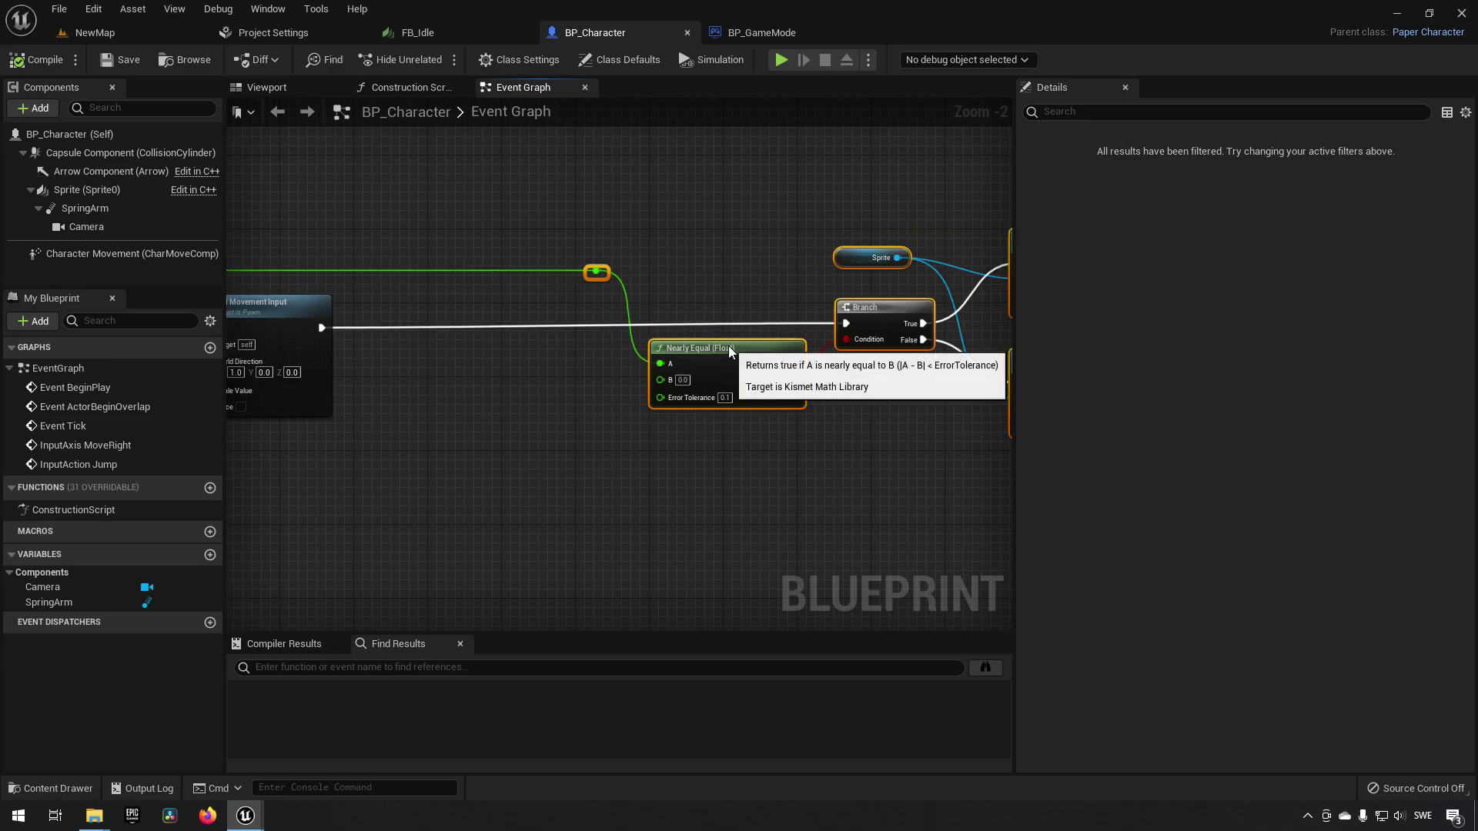
right_click_drag(373, 367, 578, 385)
- Add a Branch after Add Movement Input with Is Falling as its condition, False feeding the old Branch
left_click(625, 394)
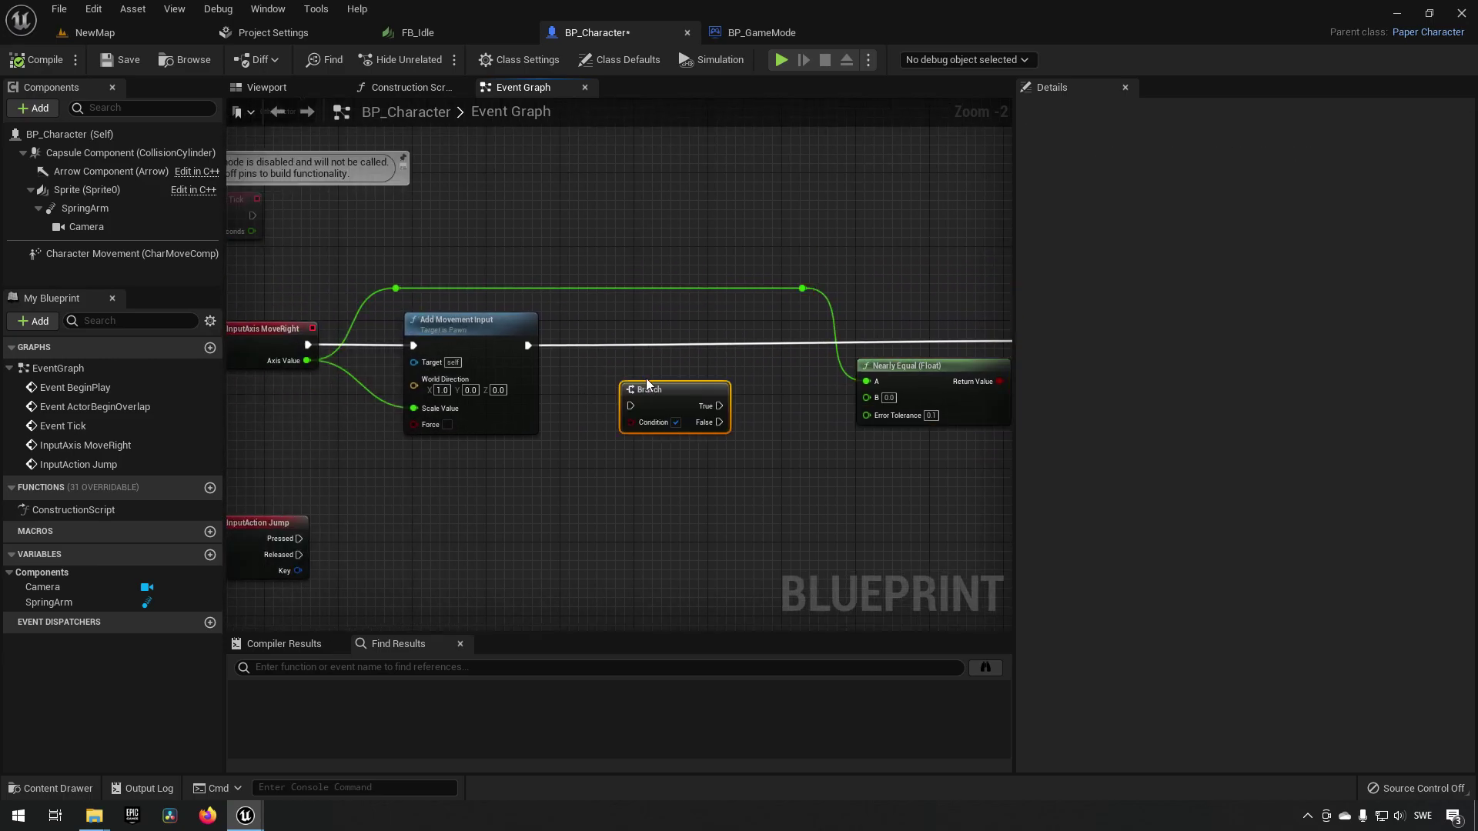
left_click_drag(663, 392, 670, 326)
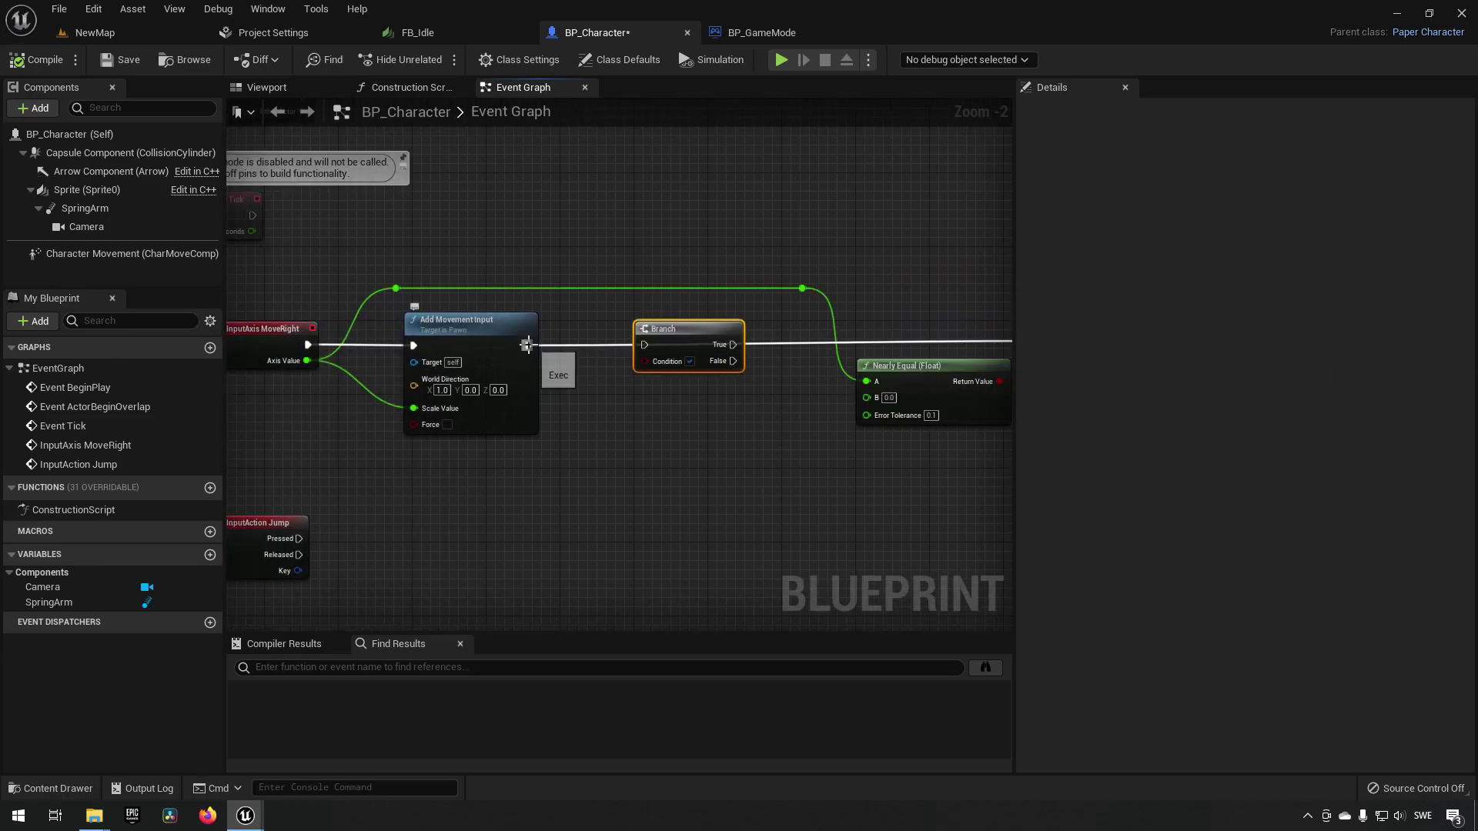
left_click_drag(532, 345, 646, 345)
left_click(583, 457)
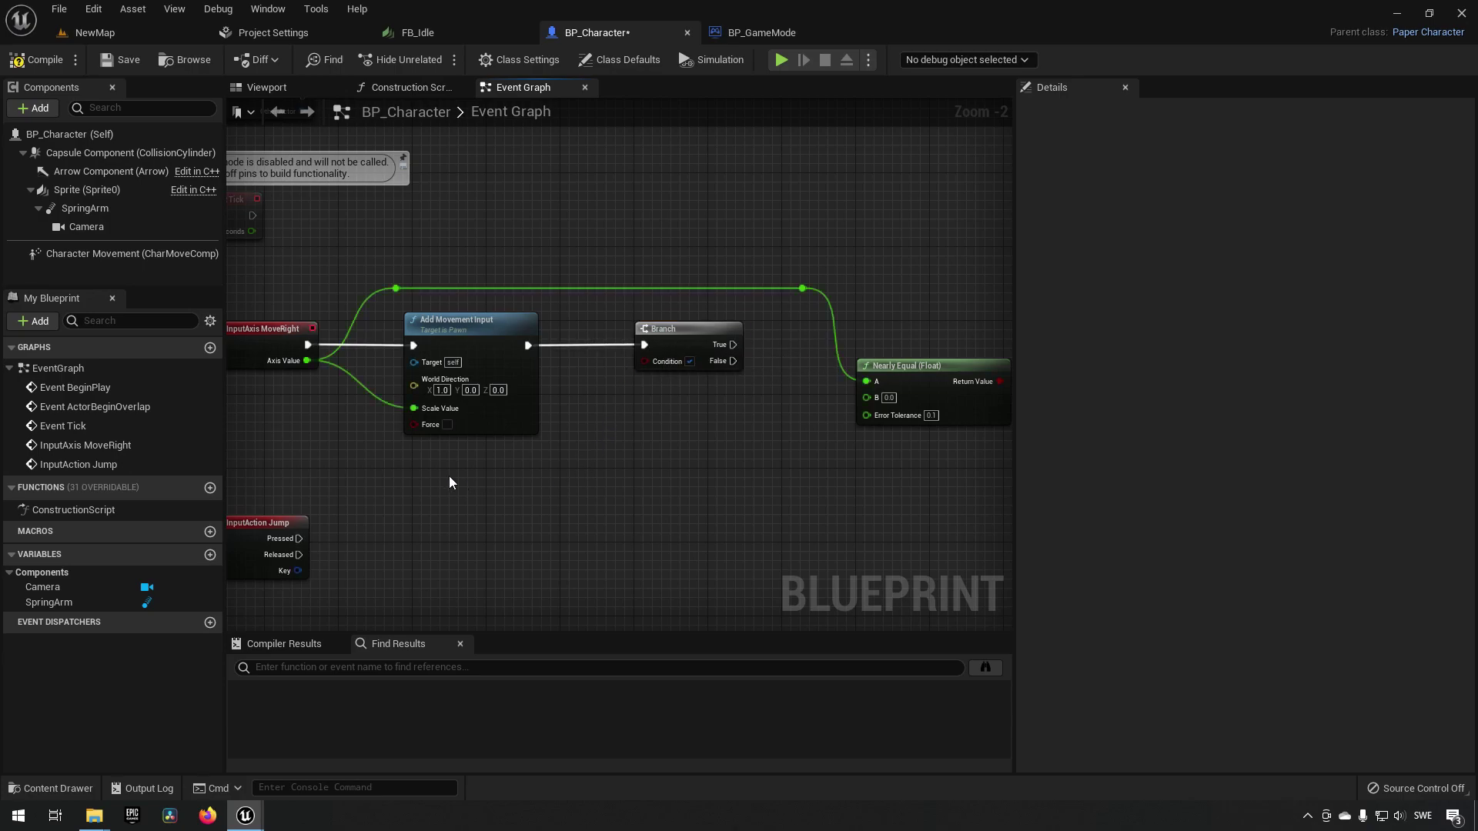
right_click(450, 475)
type("falling")
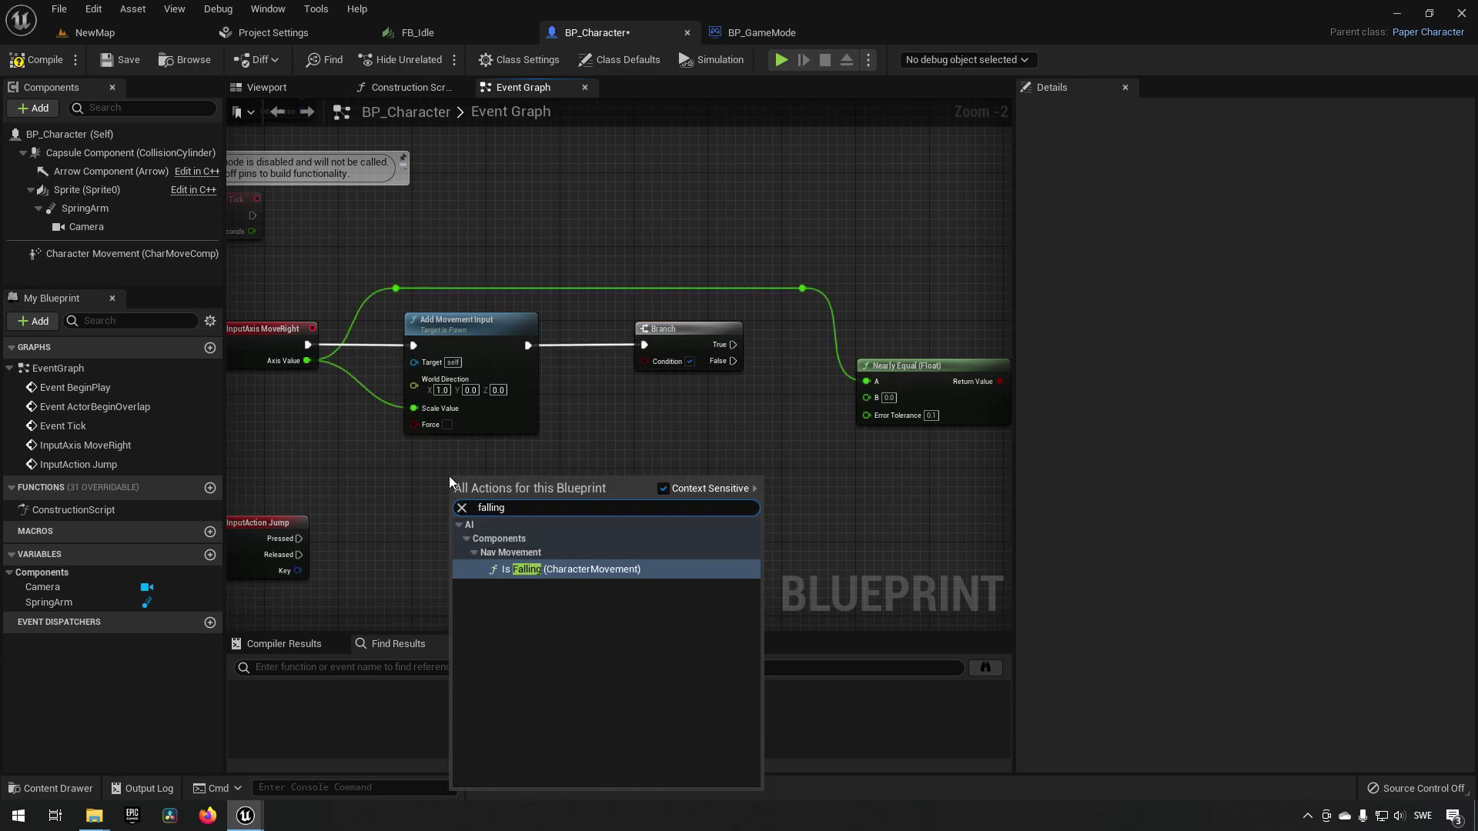
key("Return")
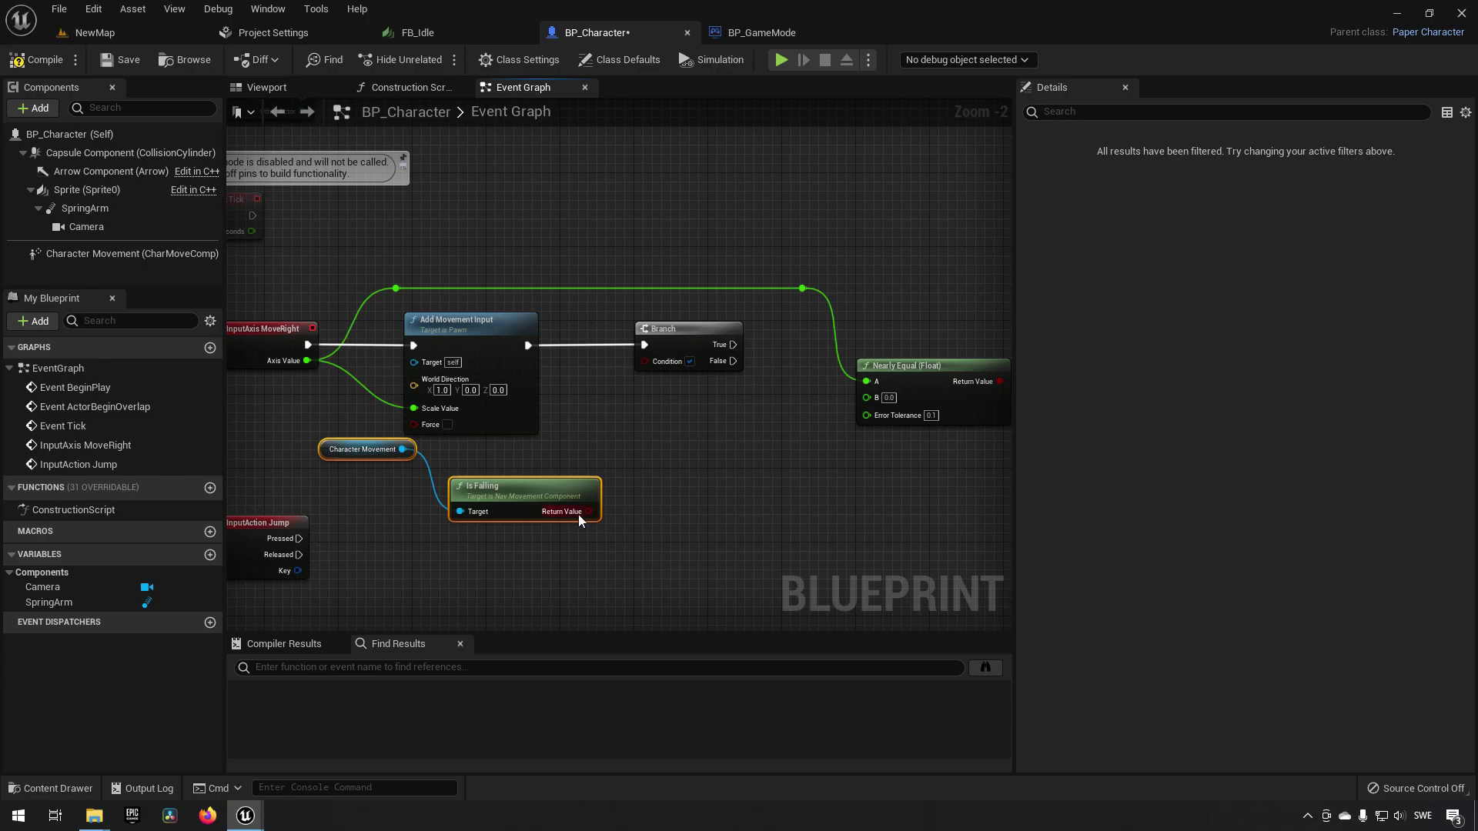
left_click_drag(588, 511, 645, 361)
right_click_drag(735, 408, 497, 444)
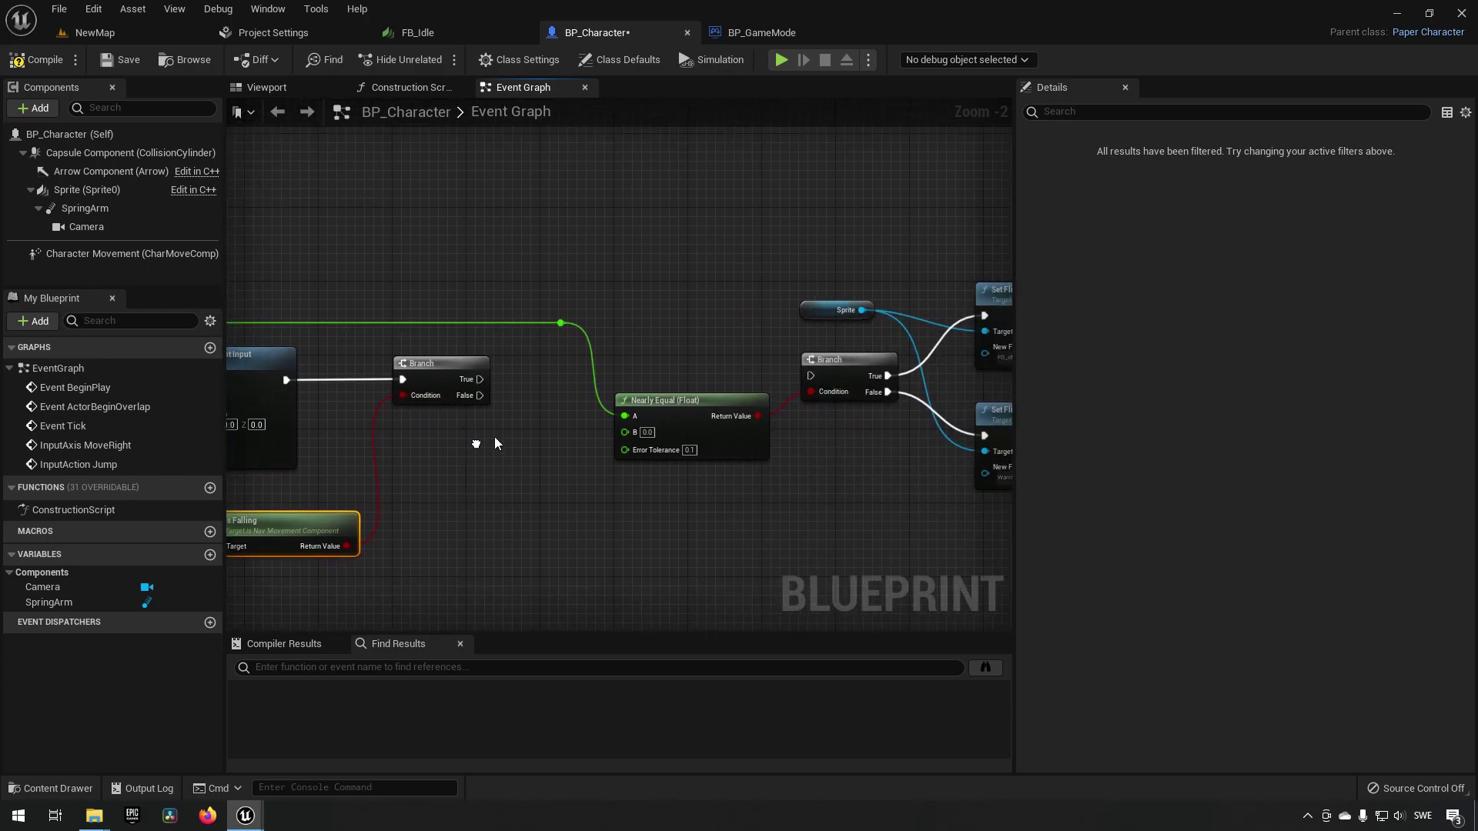
left_click_drag(478, 395, 812, 376)
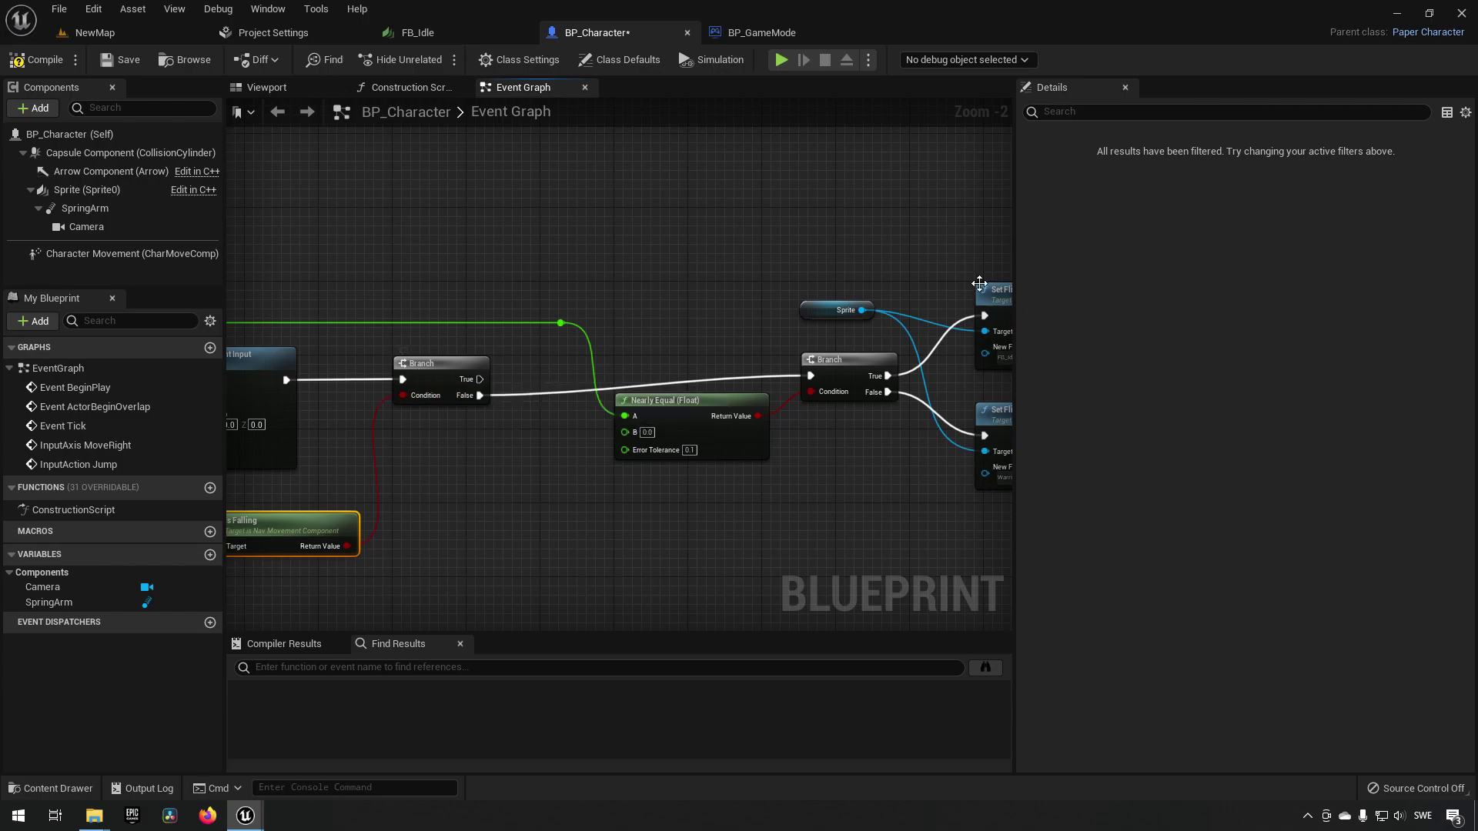
- Paste Sprite and Set Flipbook nodes on Branch True, set New Flipbook to FB_Jump, and compile
right_click_drag(979, 283, 941, 288)
key("ctrl+v")
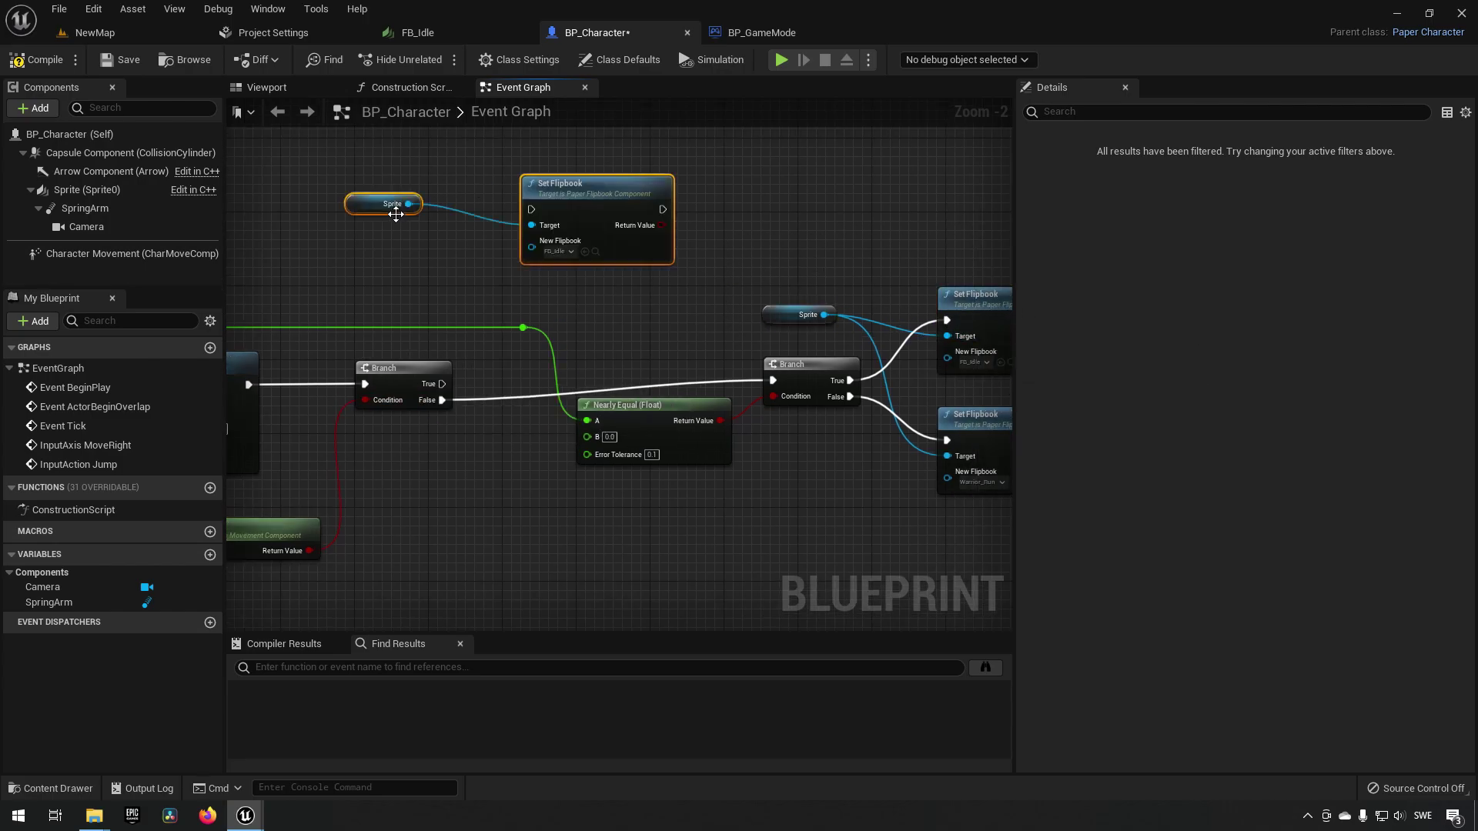
left_click_drag(593, 218, 611, 255)
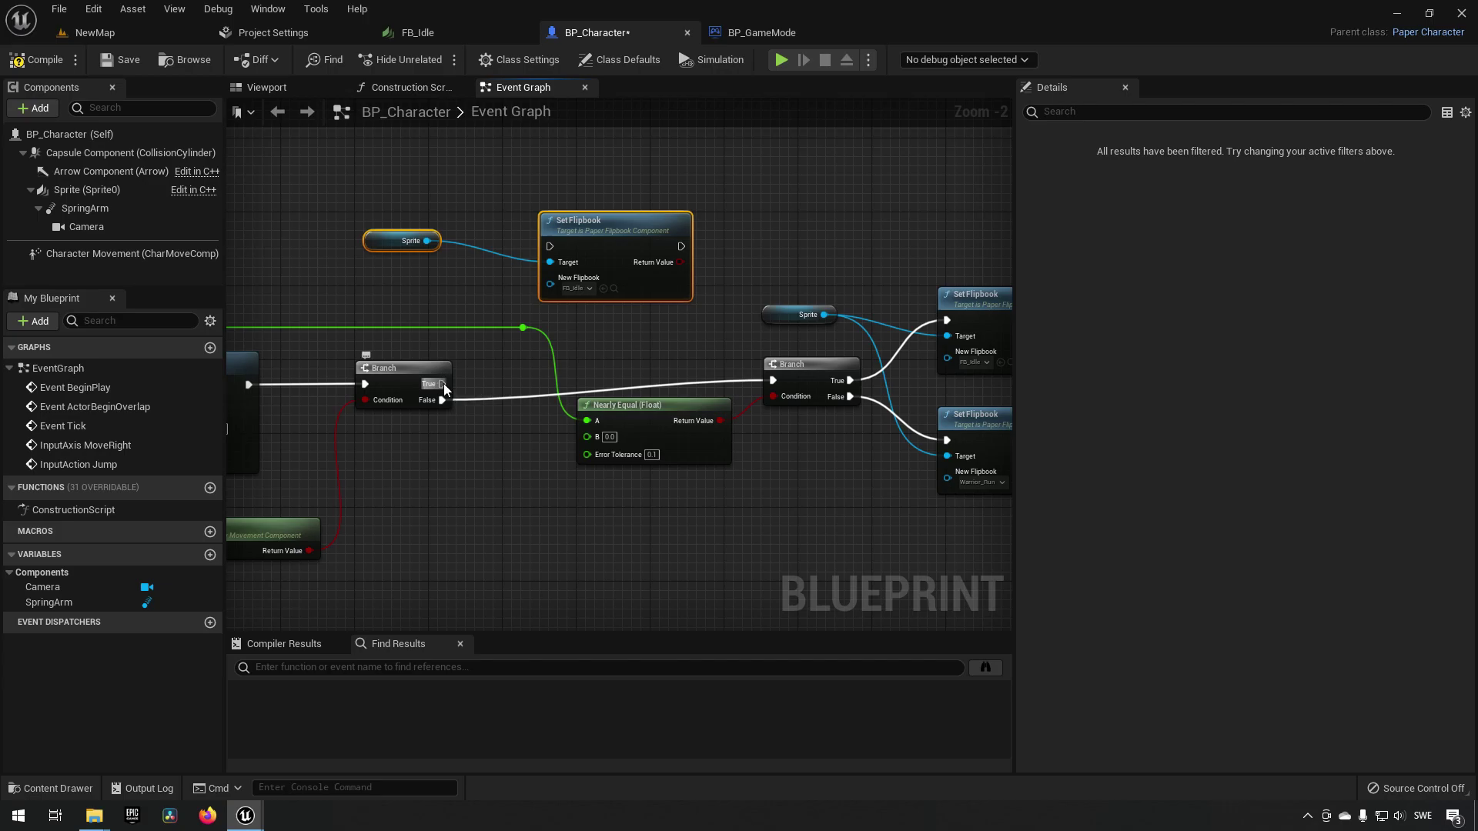
left_click_drag(444, 384, 550, 247)
left_click(579, 288)
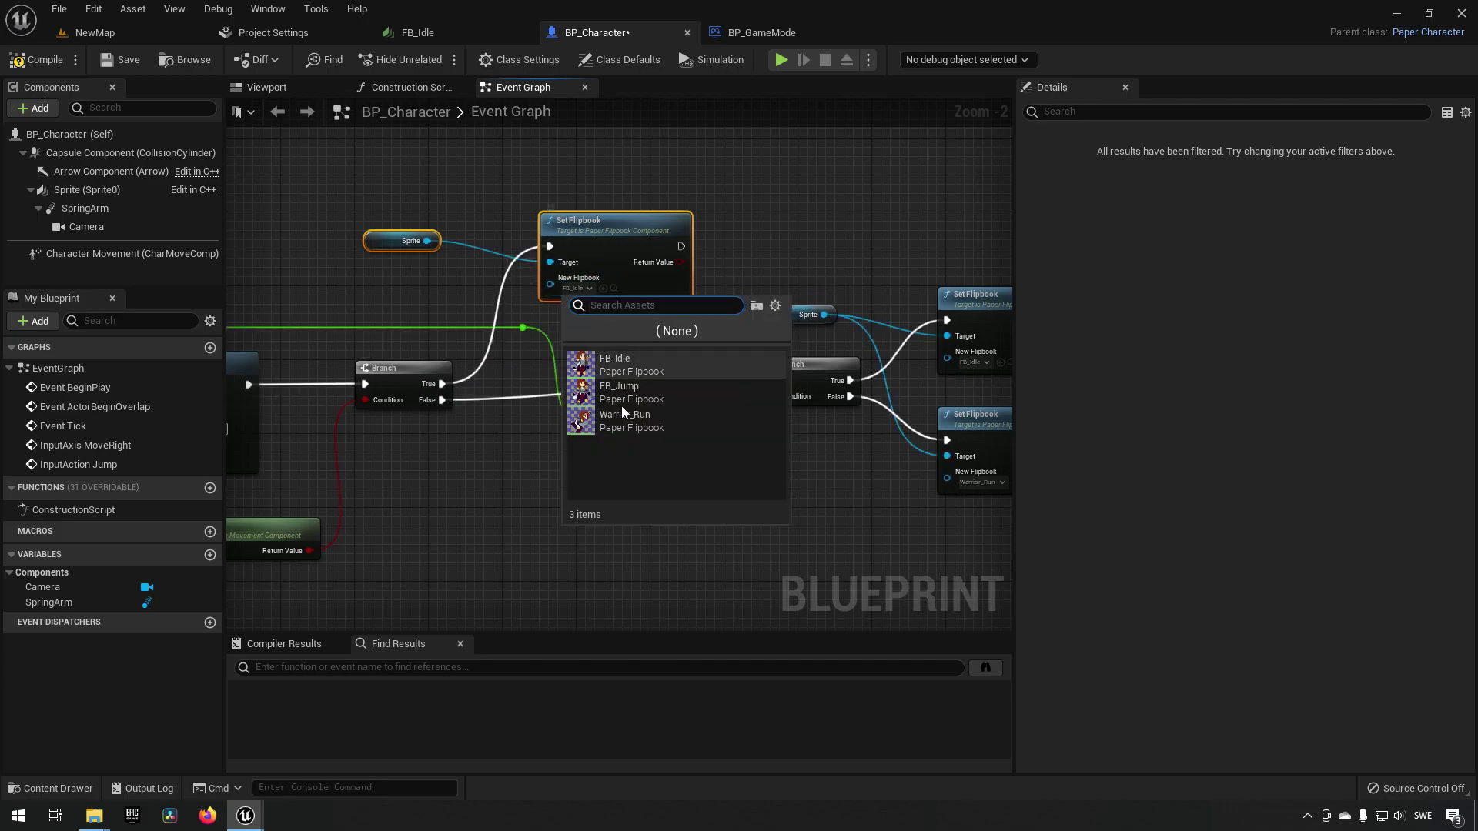
left_click(659, 386)
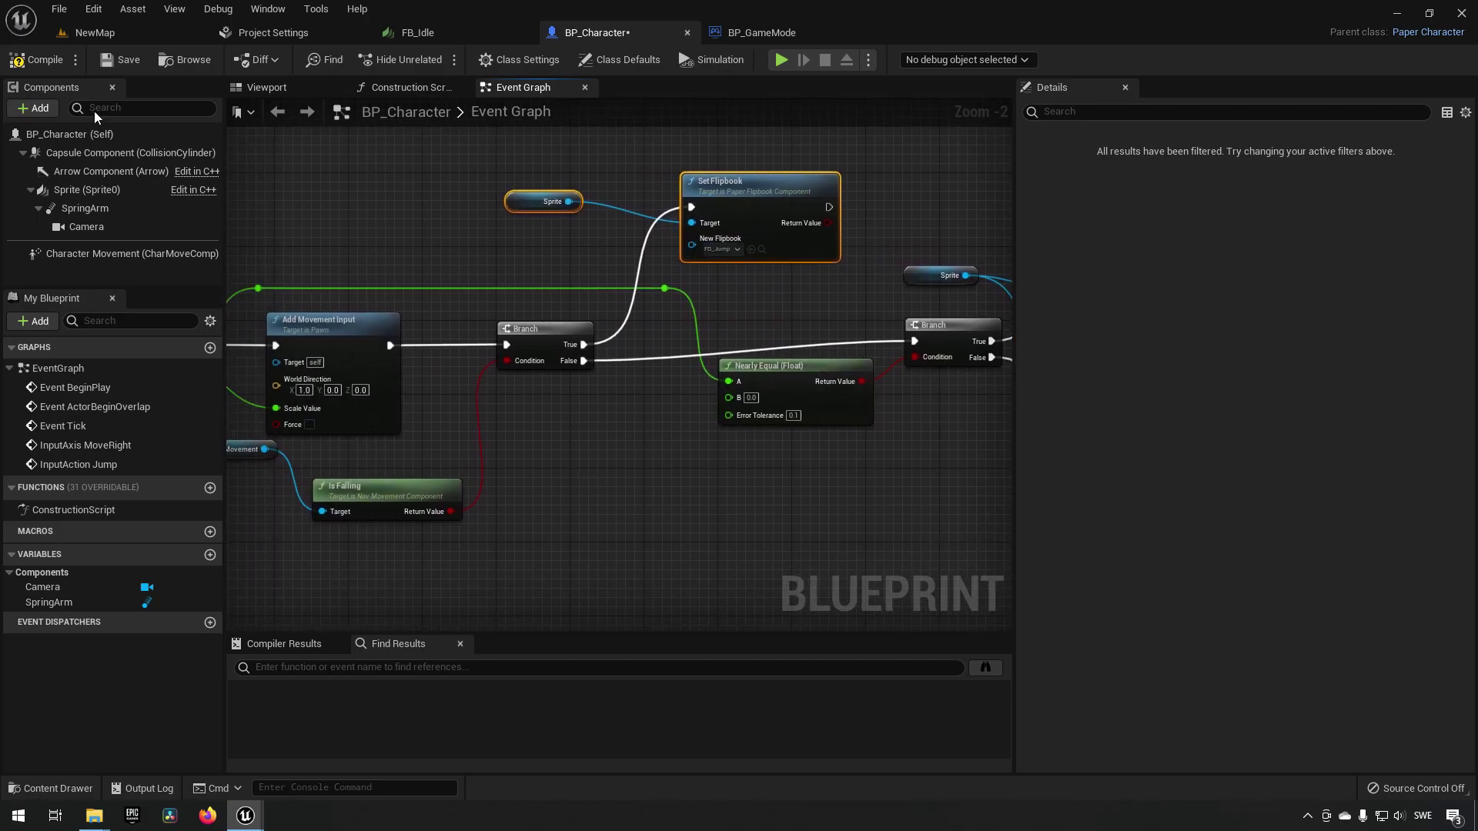
left_click(35, 59)
- Review the flipbook-switching nodes and move the InputAction Jump node further down
right_click_drag(251, 181, 608, 170)
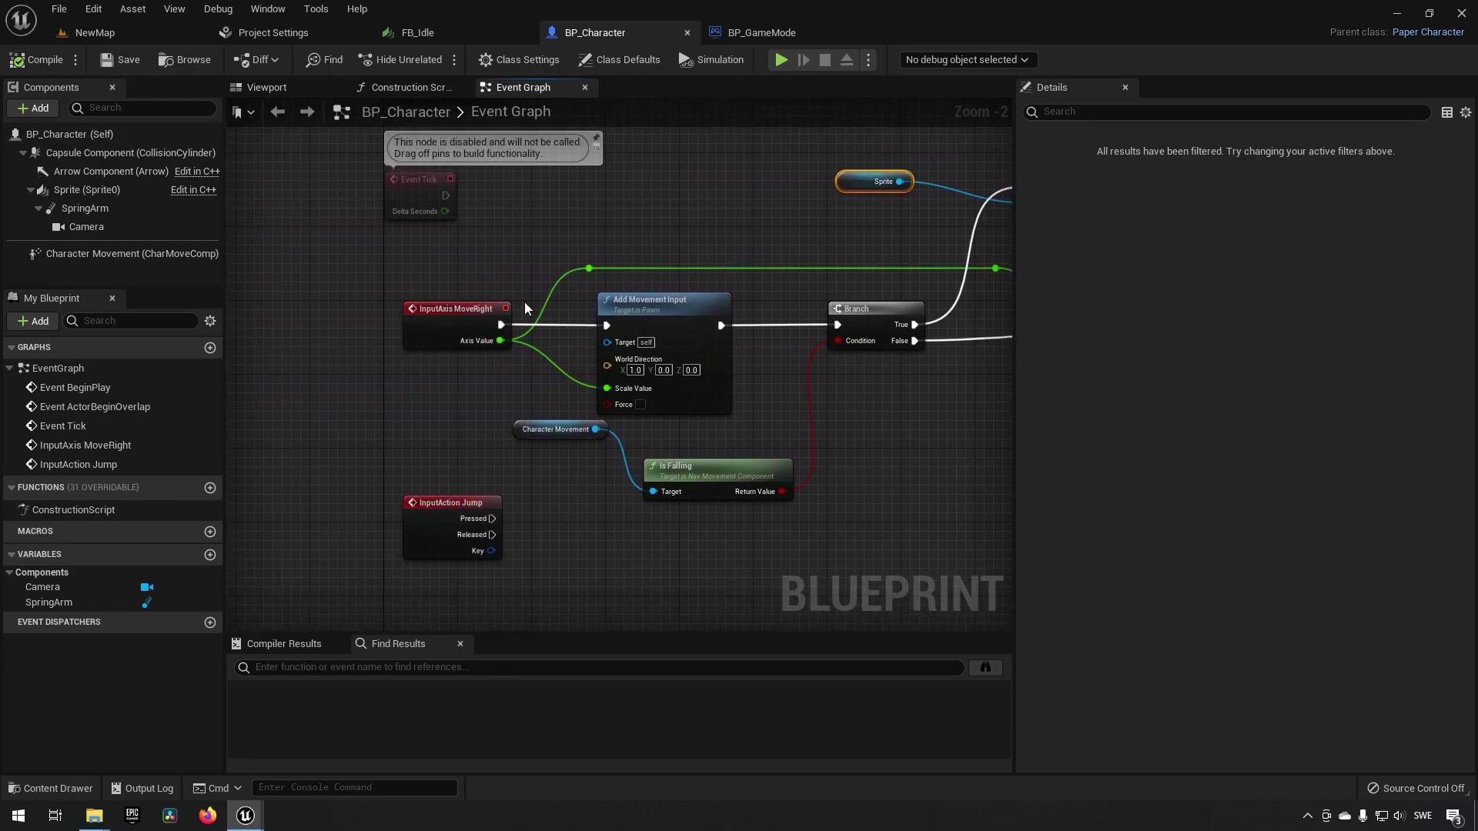
right_click_drag(688, 215, 505, 199)
left_click_drag(288, 405, 539, 462)
right_click_drag(732, 485, 654, 546)
left_click(837, 230)
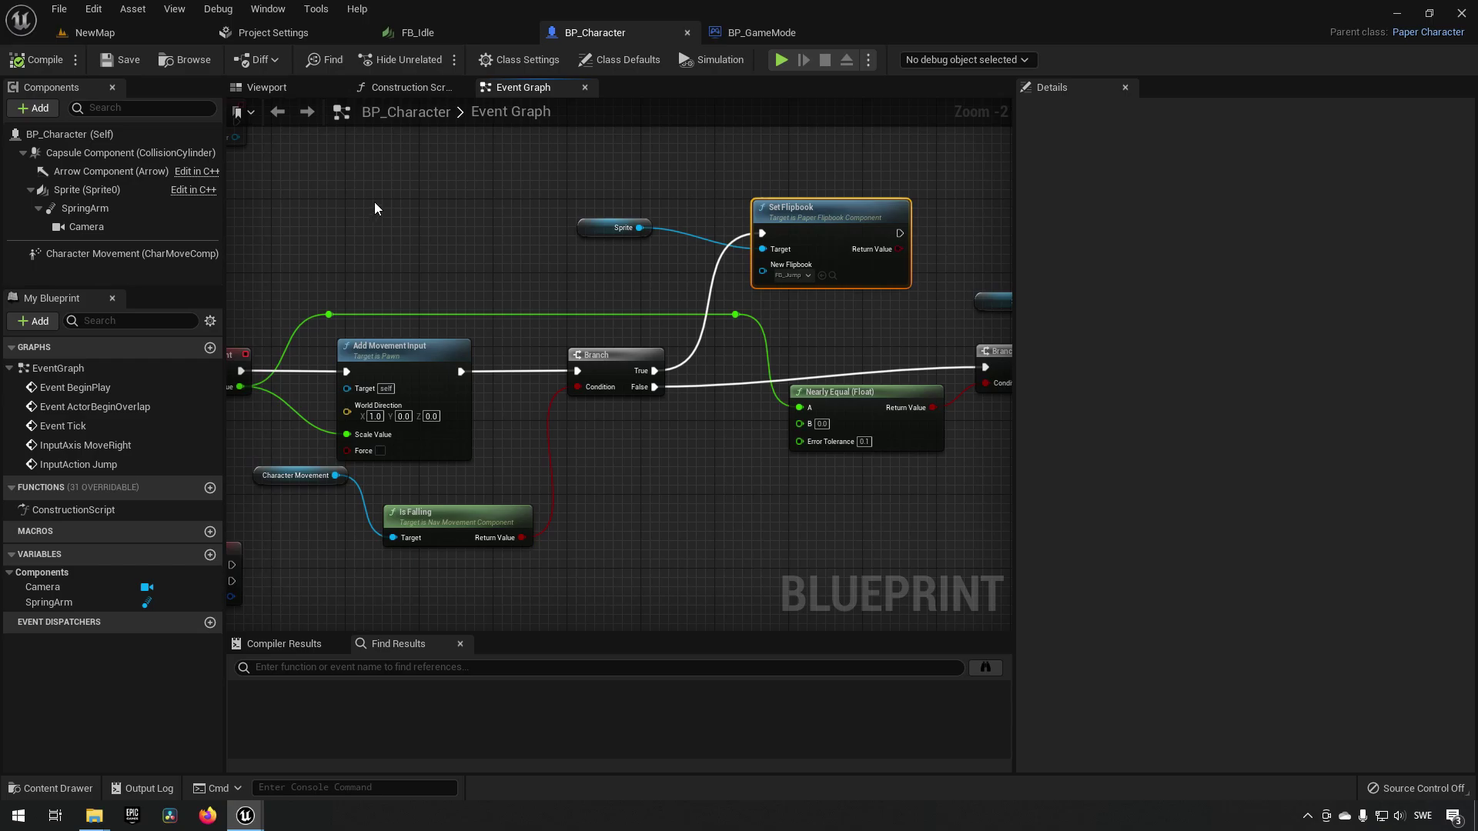
left_click_drag(902, 310, 903, 312)
left_click(890, 331)
right_click_drag(891, 334, 674, 322)
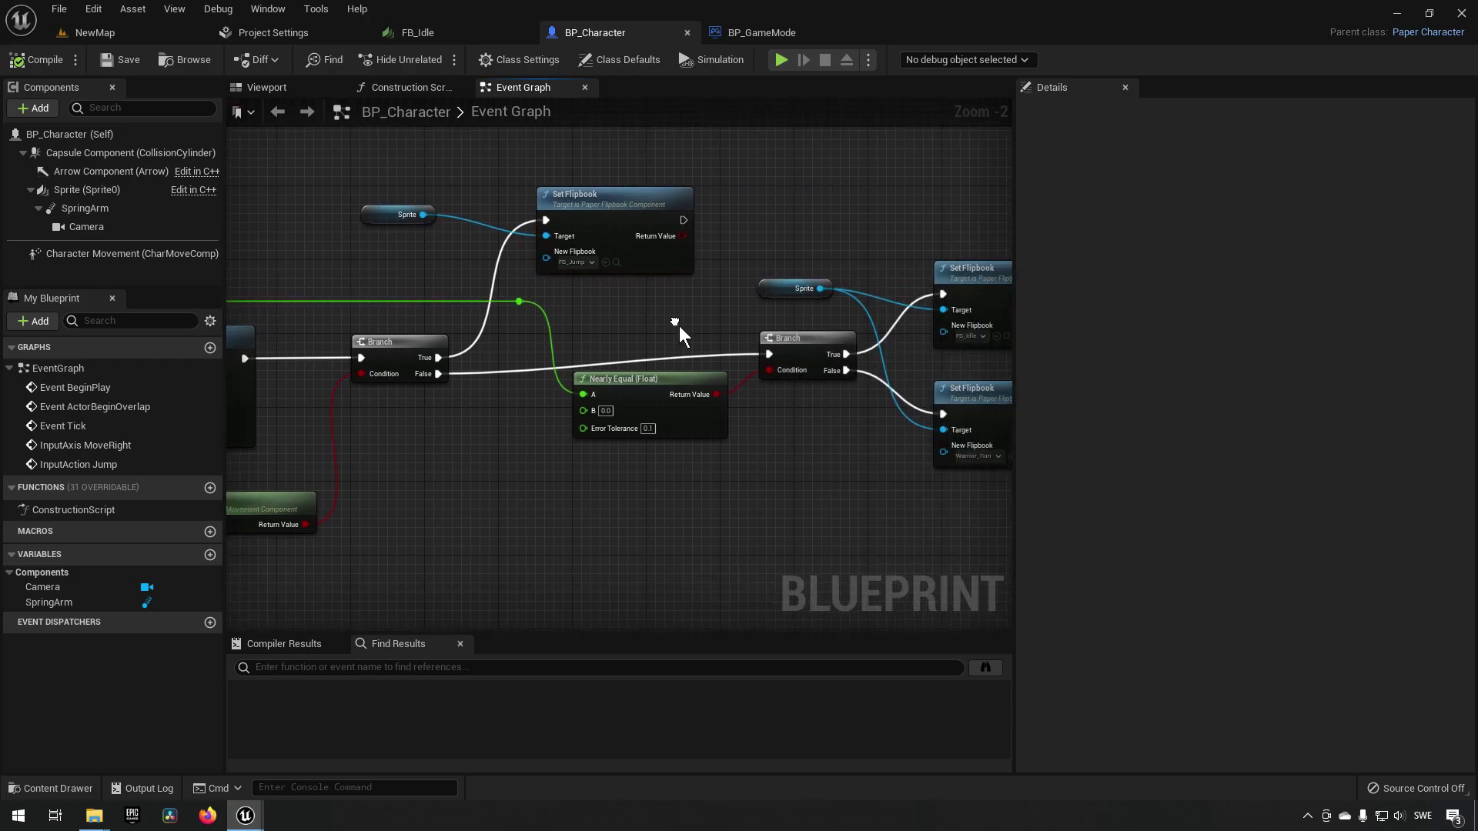
left_click_drag(612, 302, 994, 496)
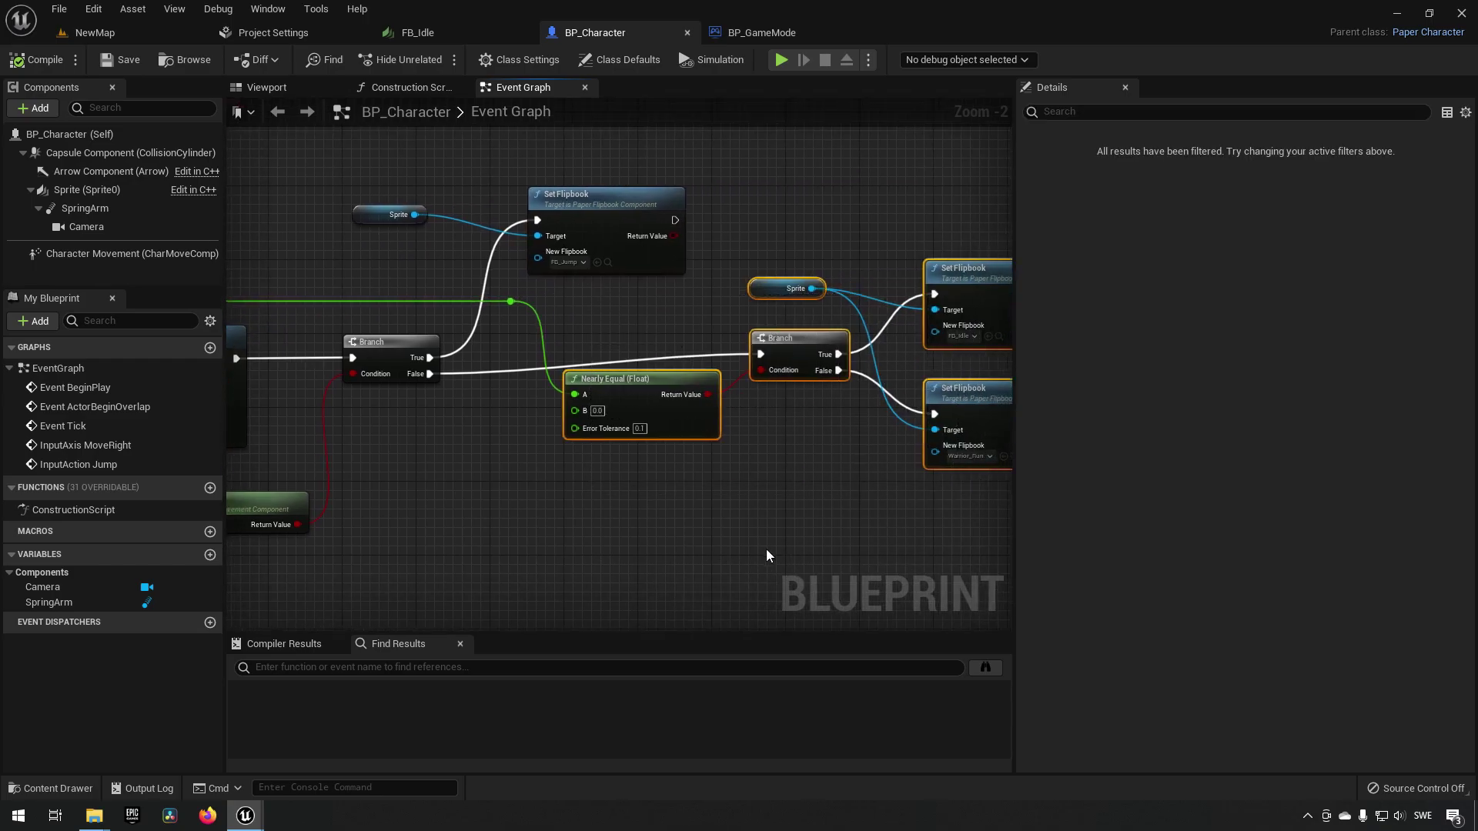
left_click(661, 521)
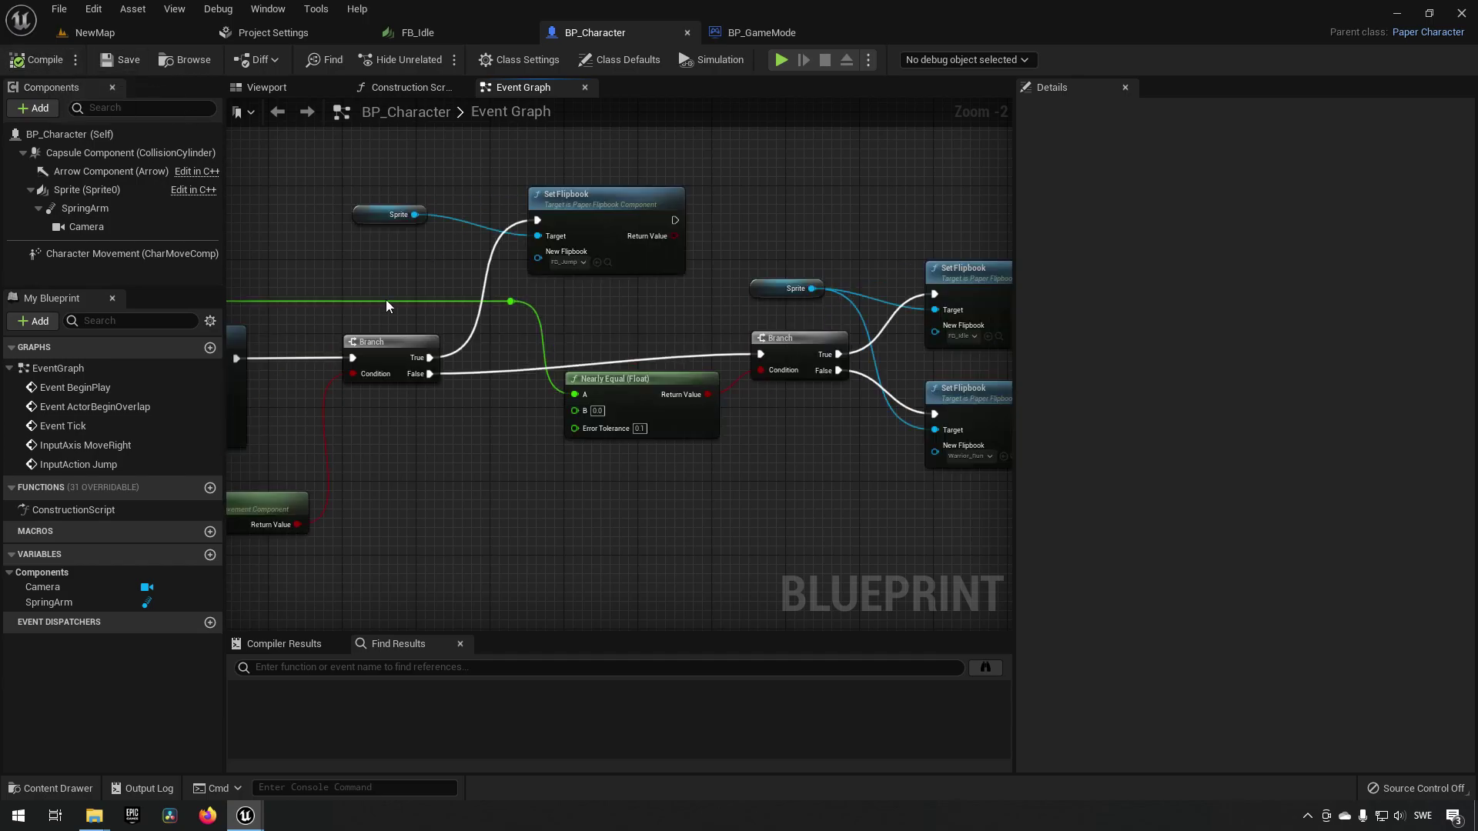
right_click_drag(413, 539, 655, 496)
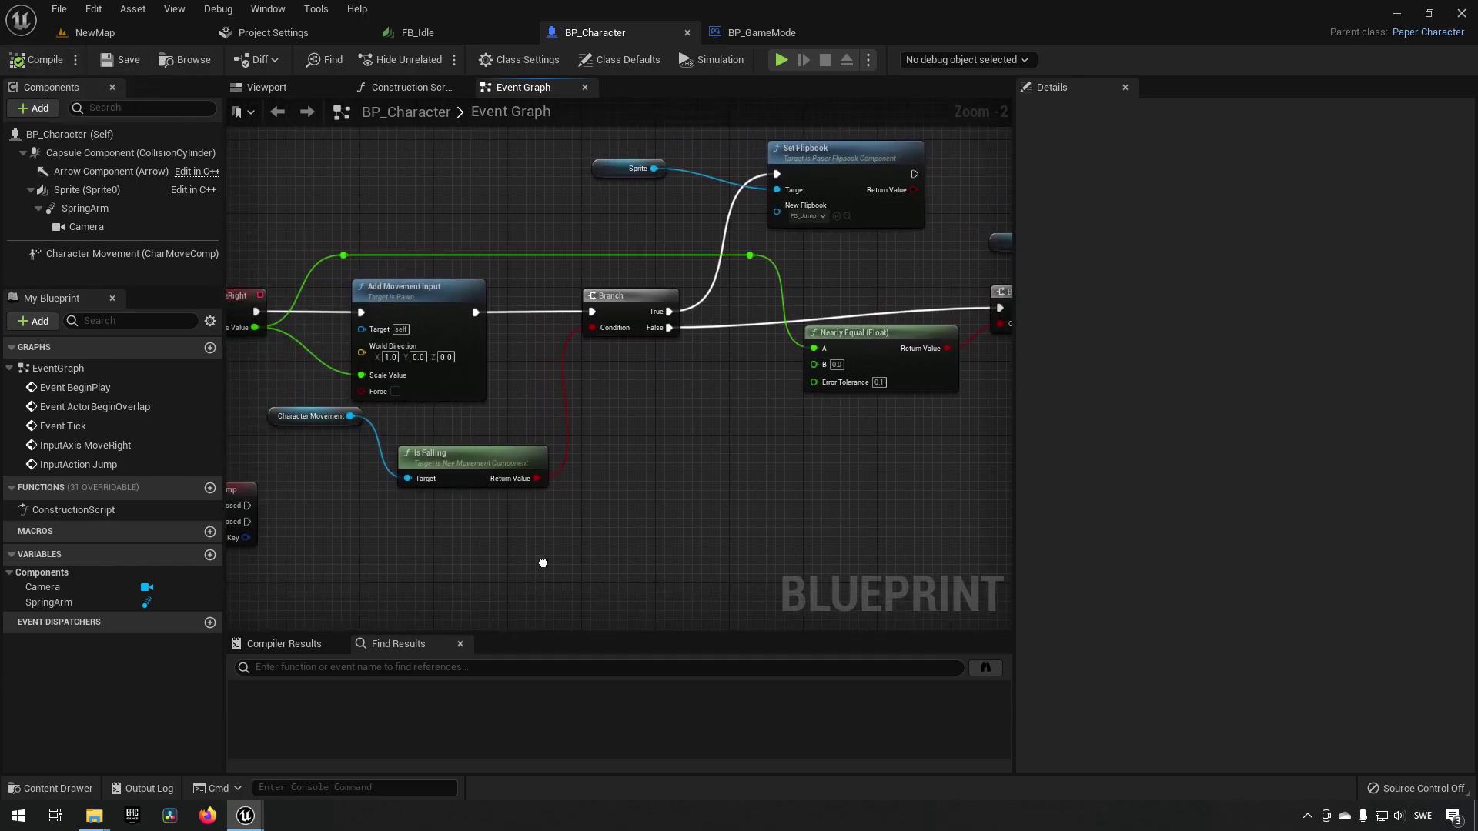
right_click_drag(468, 578, 779, 379)
left_click_drag(524, 291, 640, 498)
- Add a Jump node wired to InputAction Jump's Pressed output
type("jump")
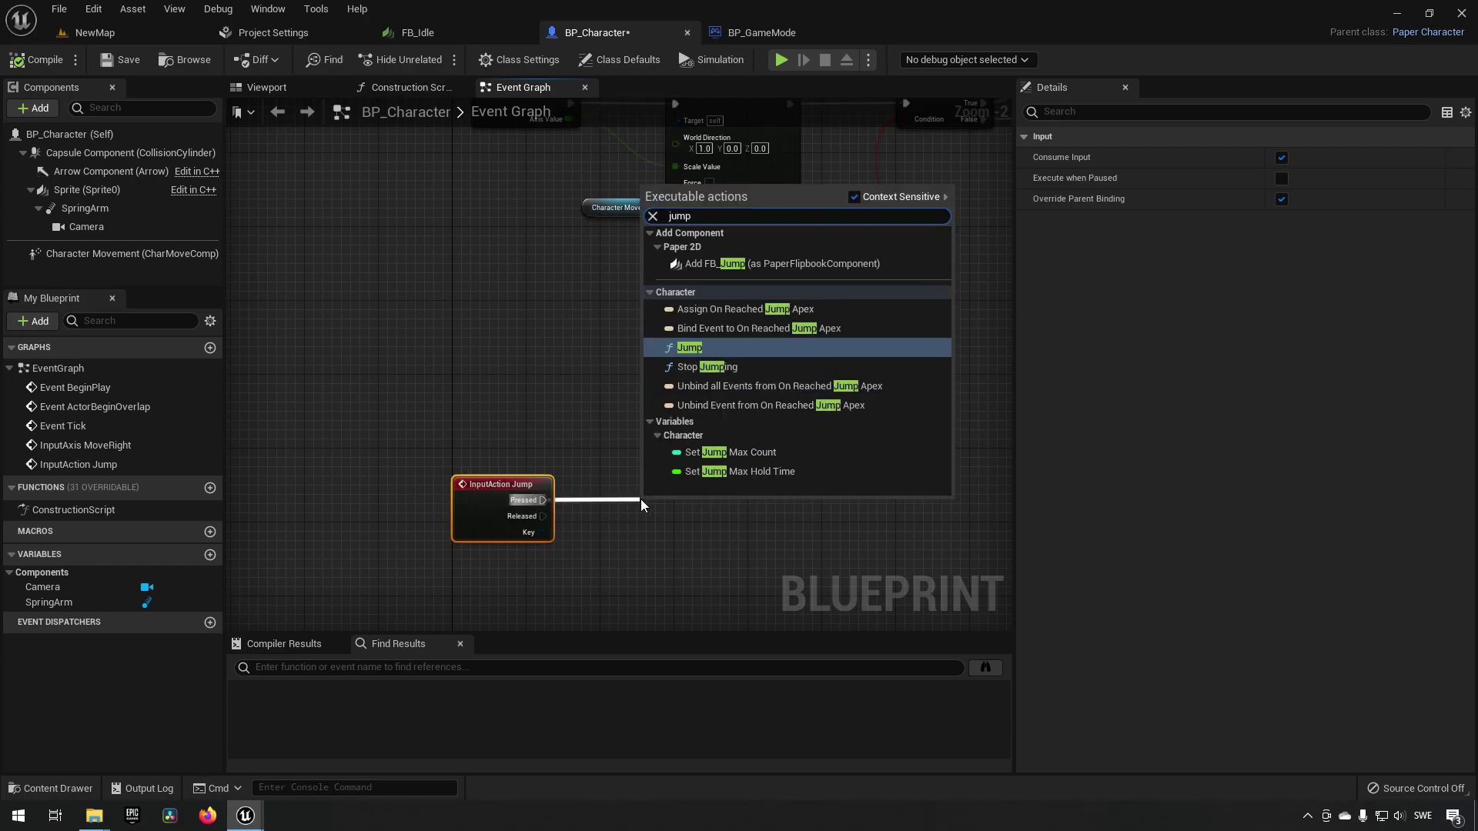
left_click(692, 347)
left_click_drag(693, 529, 721, 492)
- Add a Stop Jumping node wired to the Released output, then compile the blueprint
left_click_drag(543, 516, 620, 554)
type("steop")
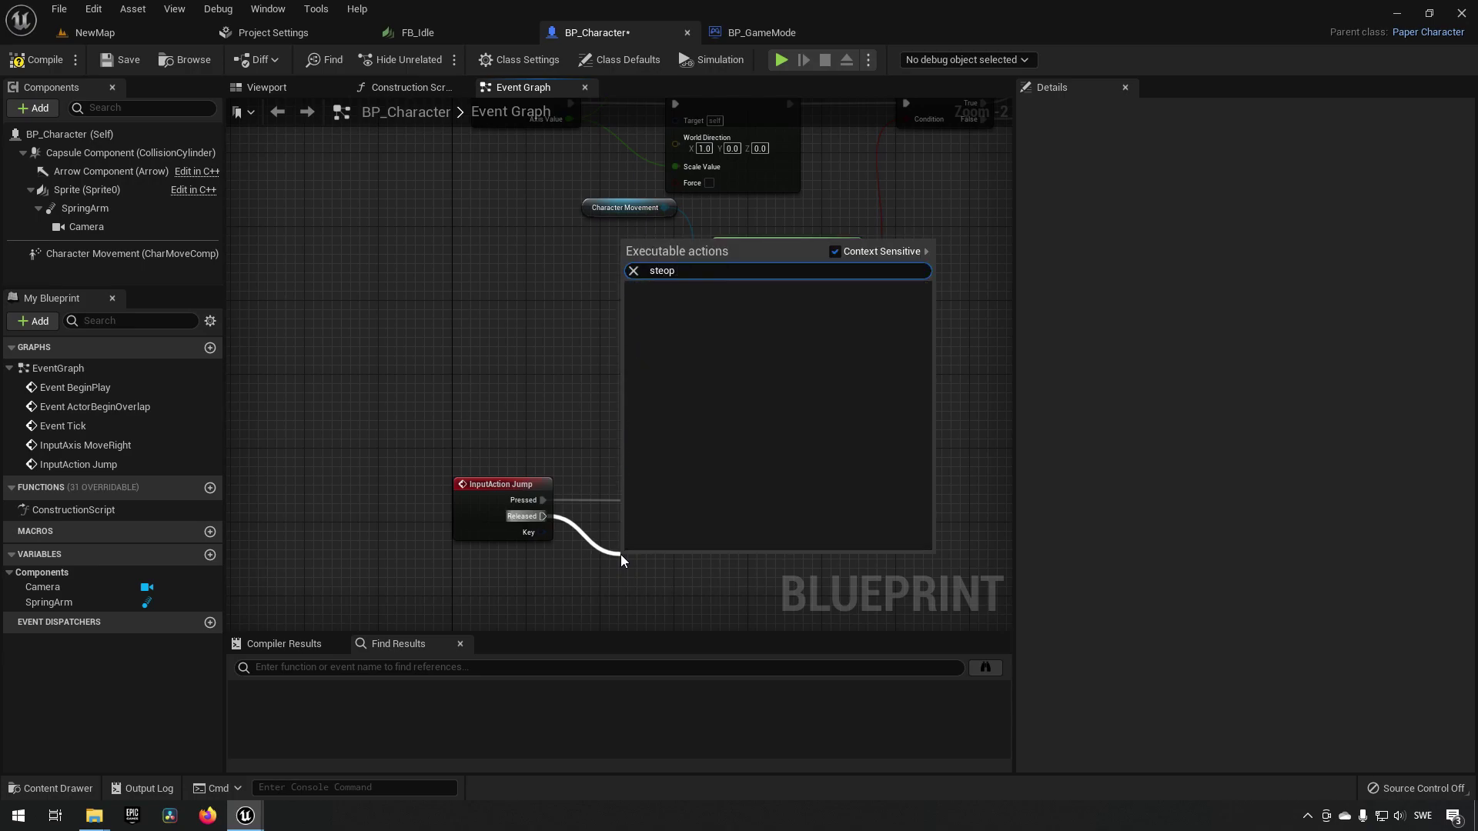
key("BackSpace")
key("BackSpace")
key("BackSpace")
type("op")
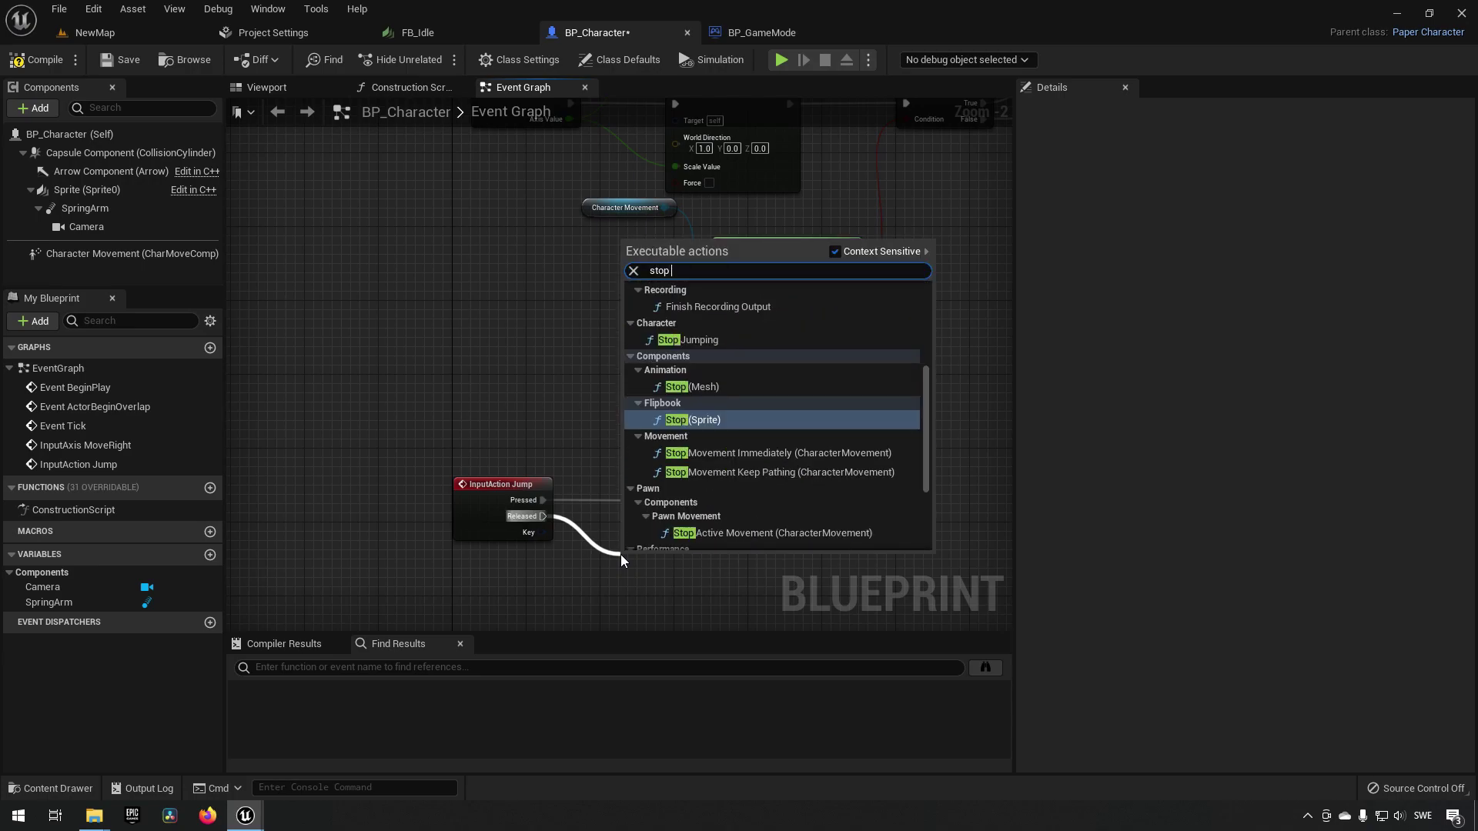
key("Up")
key("Up")
key("Up")
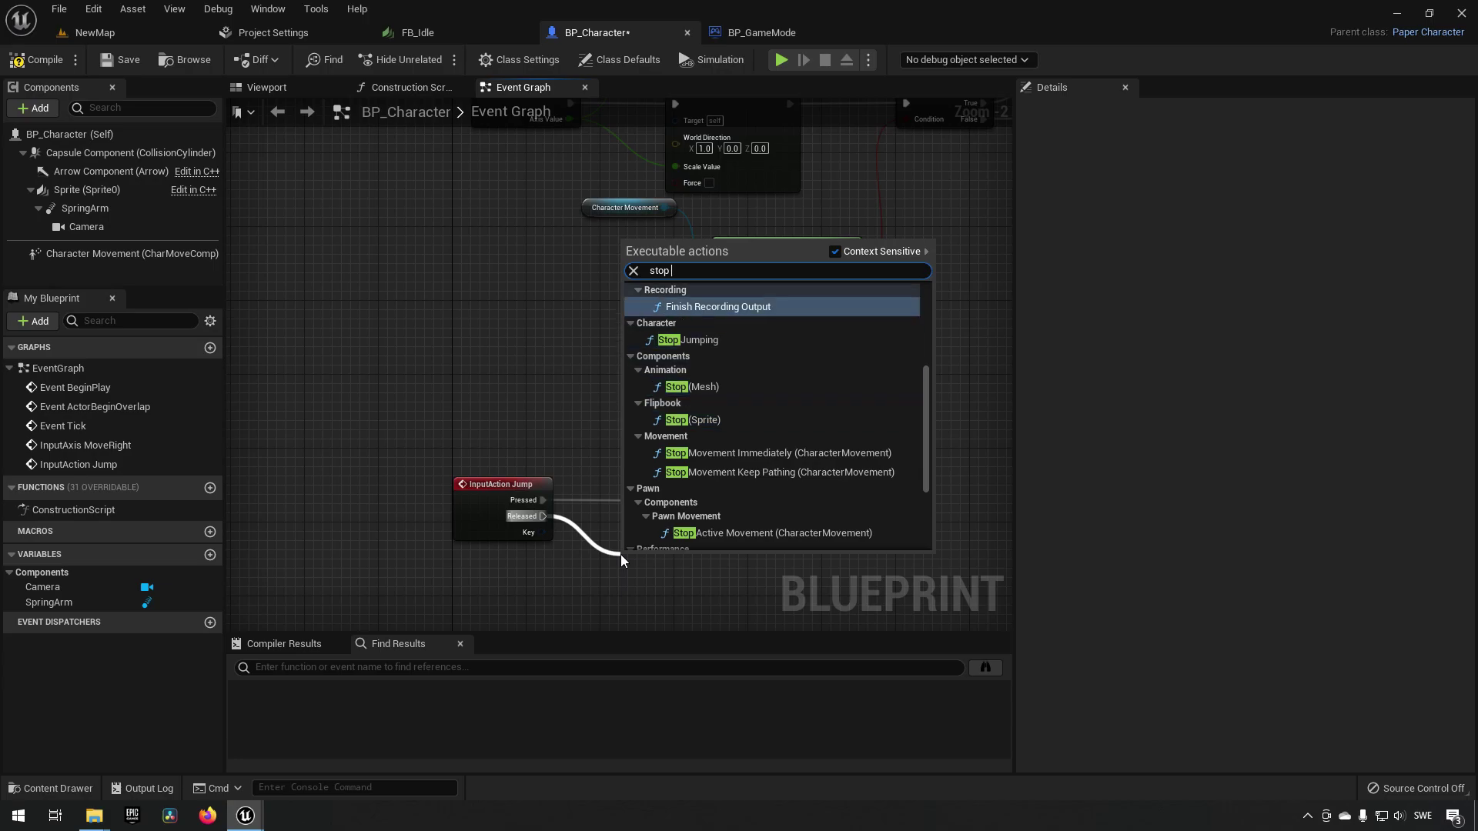
key("Down")
key("Return")
left_click_drag(669, 559, 715, 558)
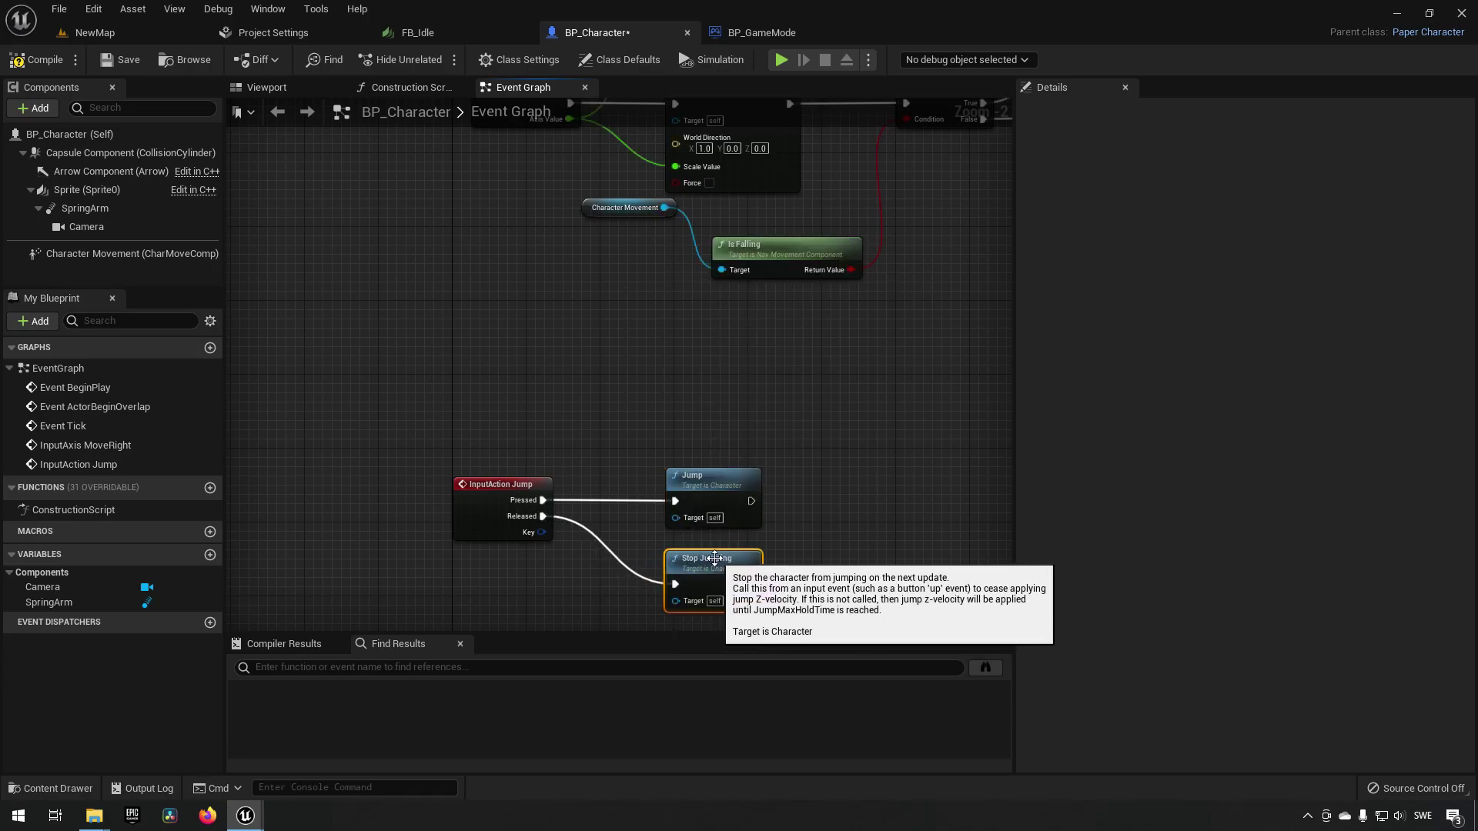
left_click(56, 59)
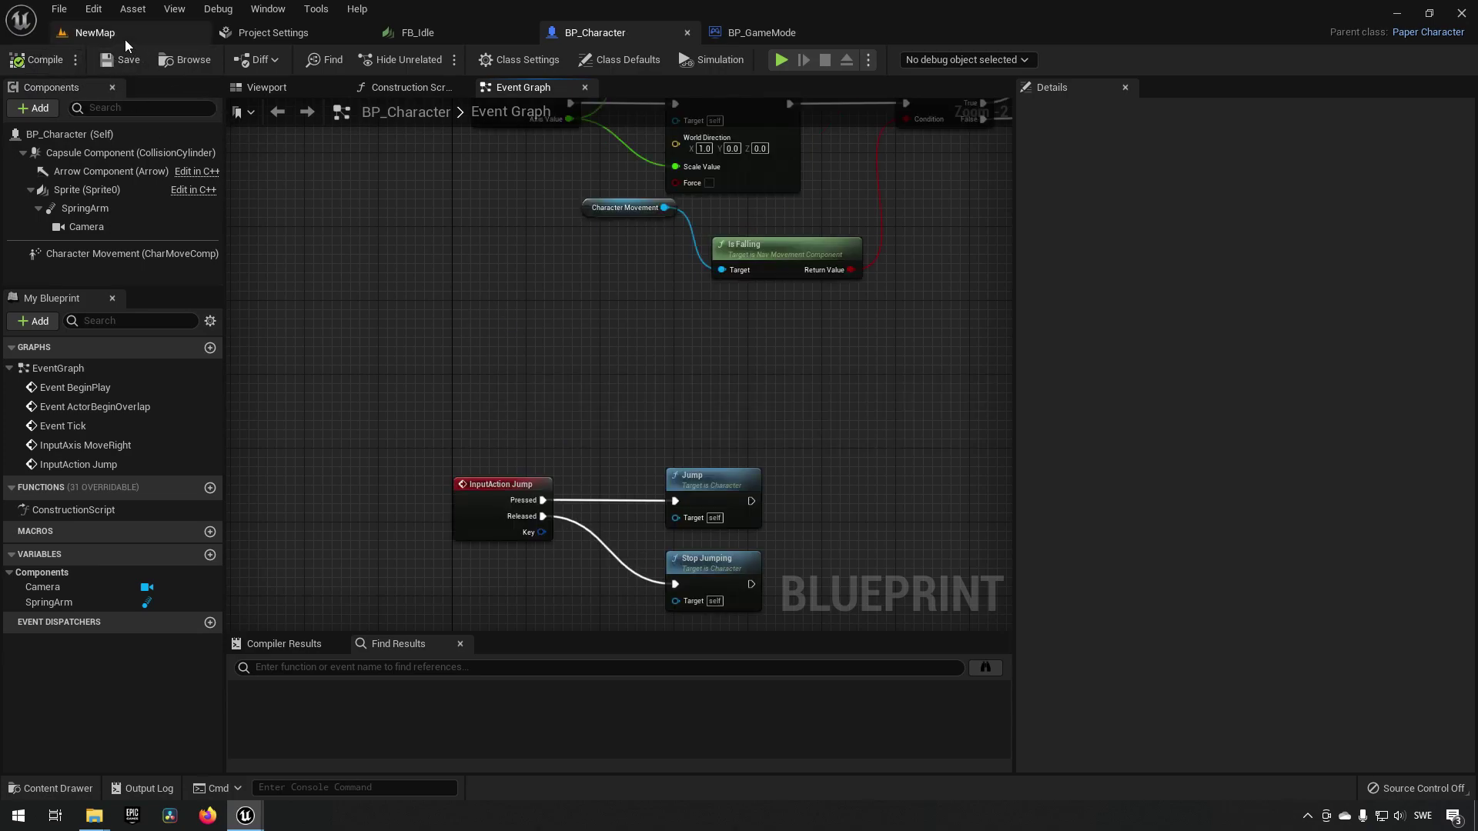
- Test-play NewMap, running the character left and right and jumping with A, D and Space
left_click(125, 37)
left_click(340, 62)
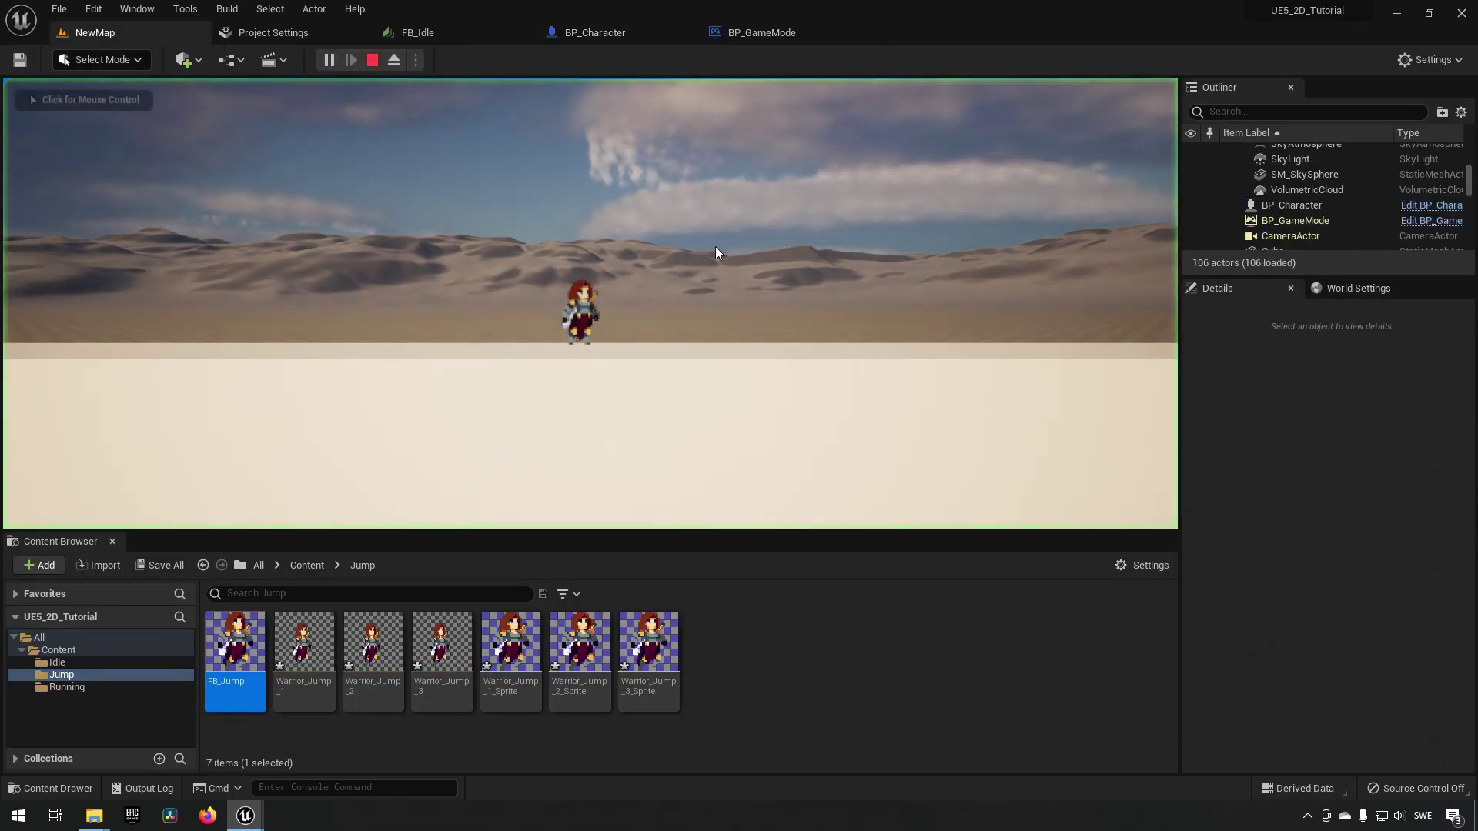
key("a")
key("d")
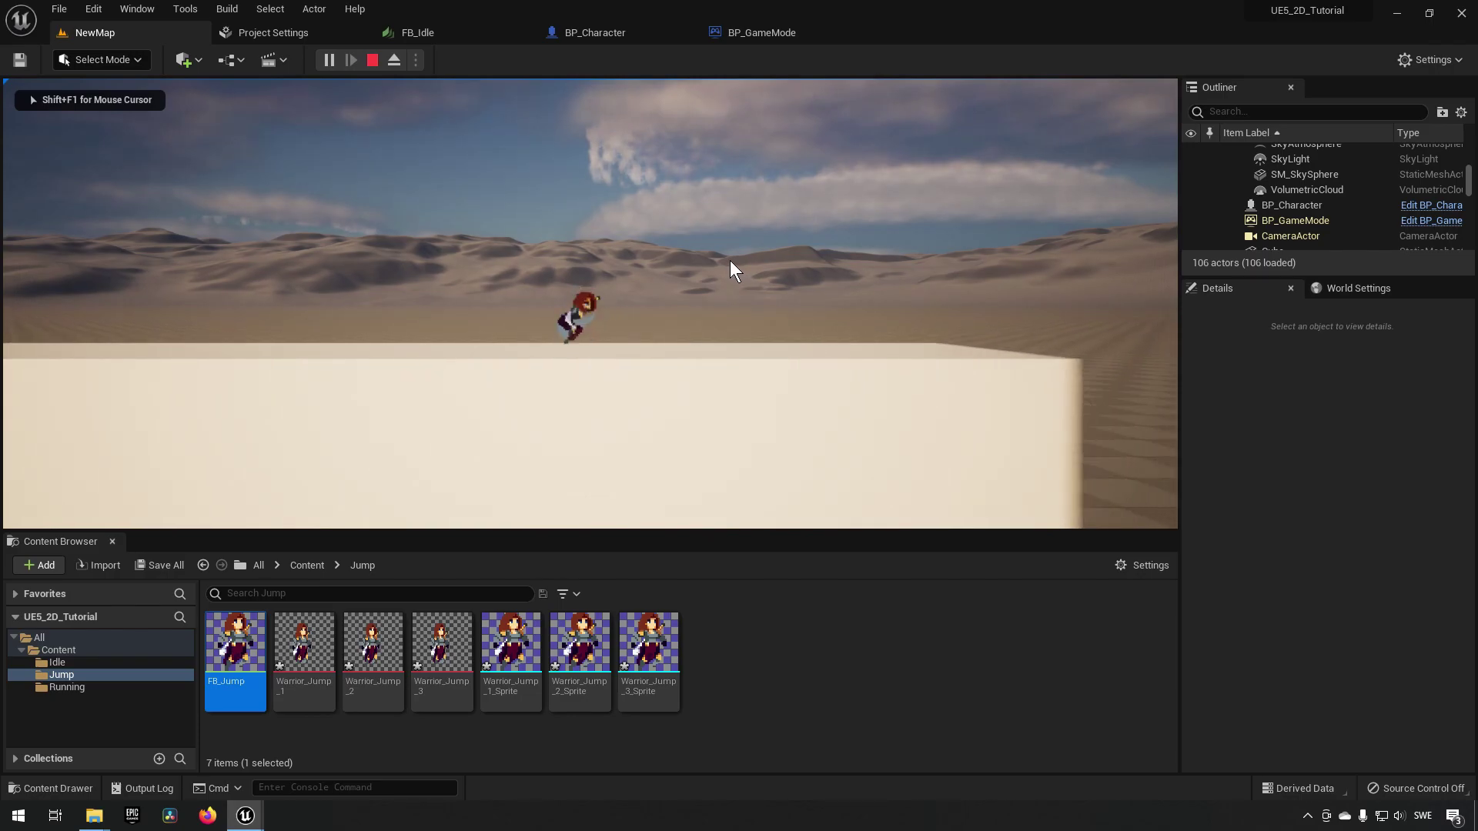
key("a")
key("space")
key("a")
key("space")
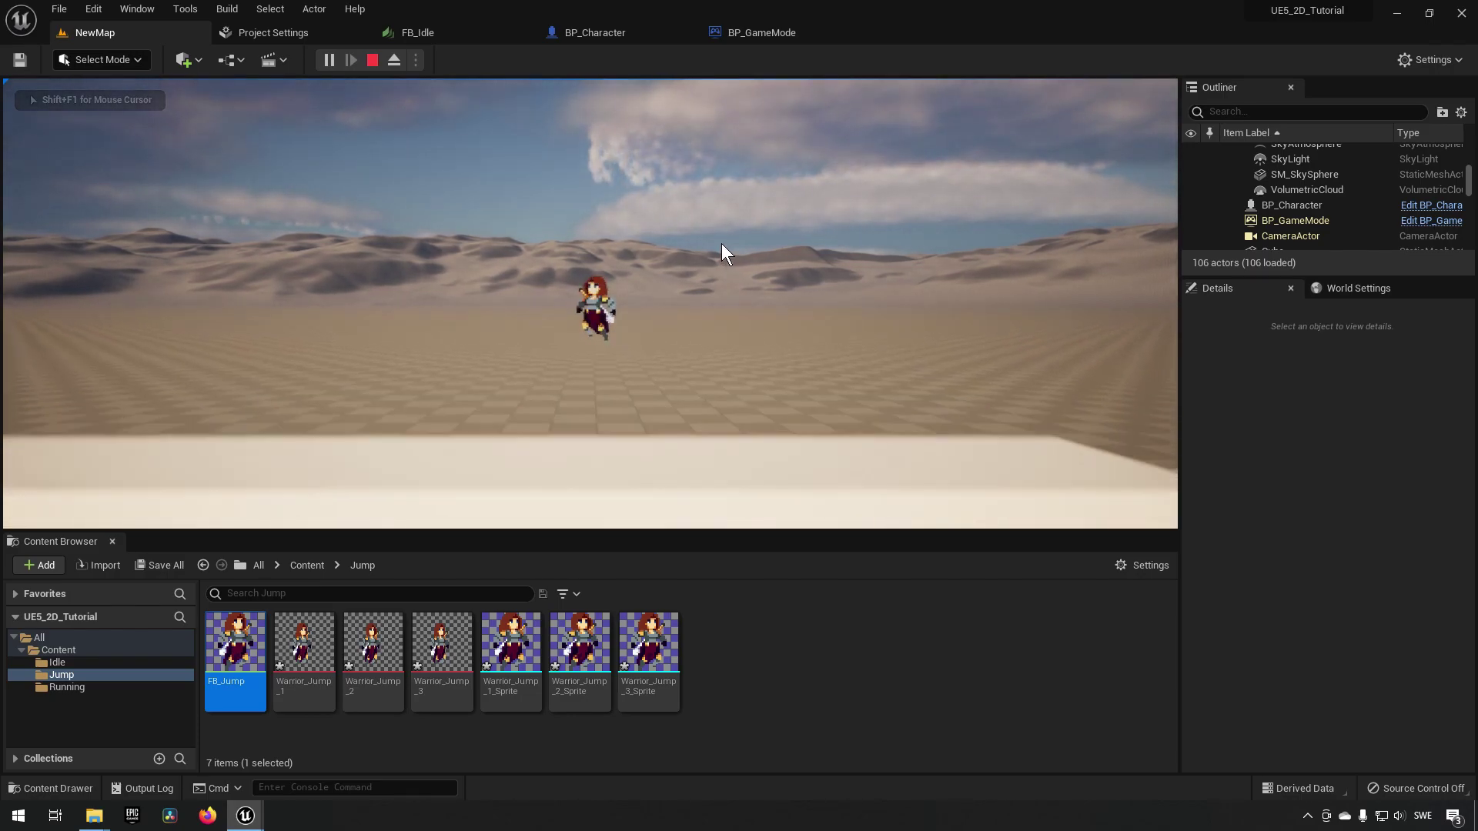
key("d")
key("space")
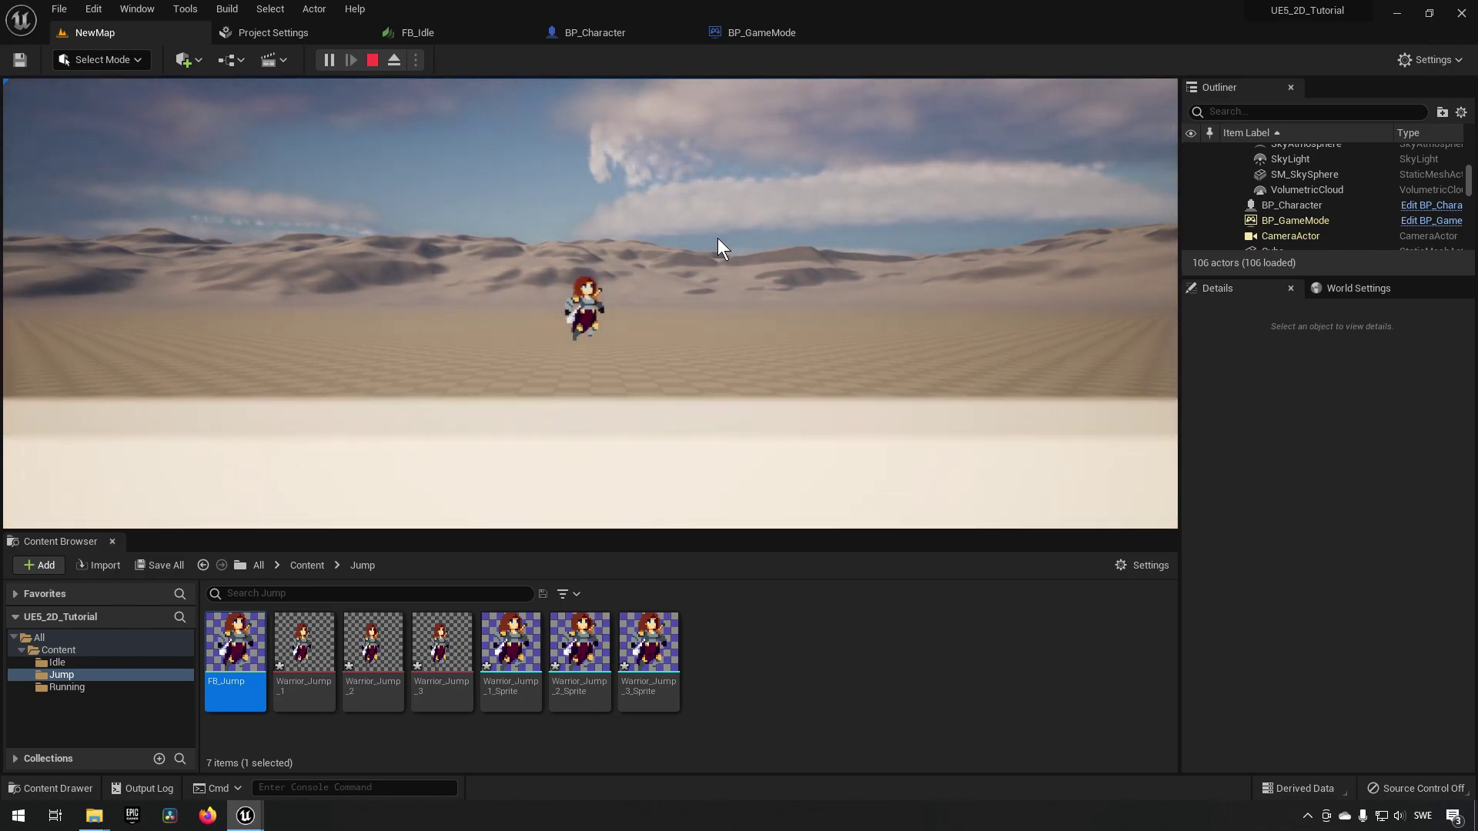
key("a")
key("a")
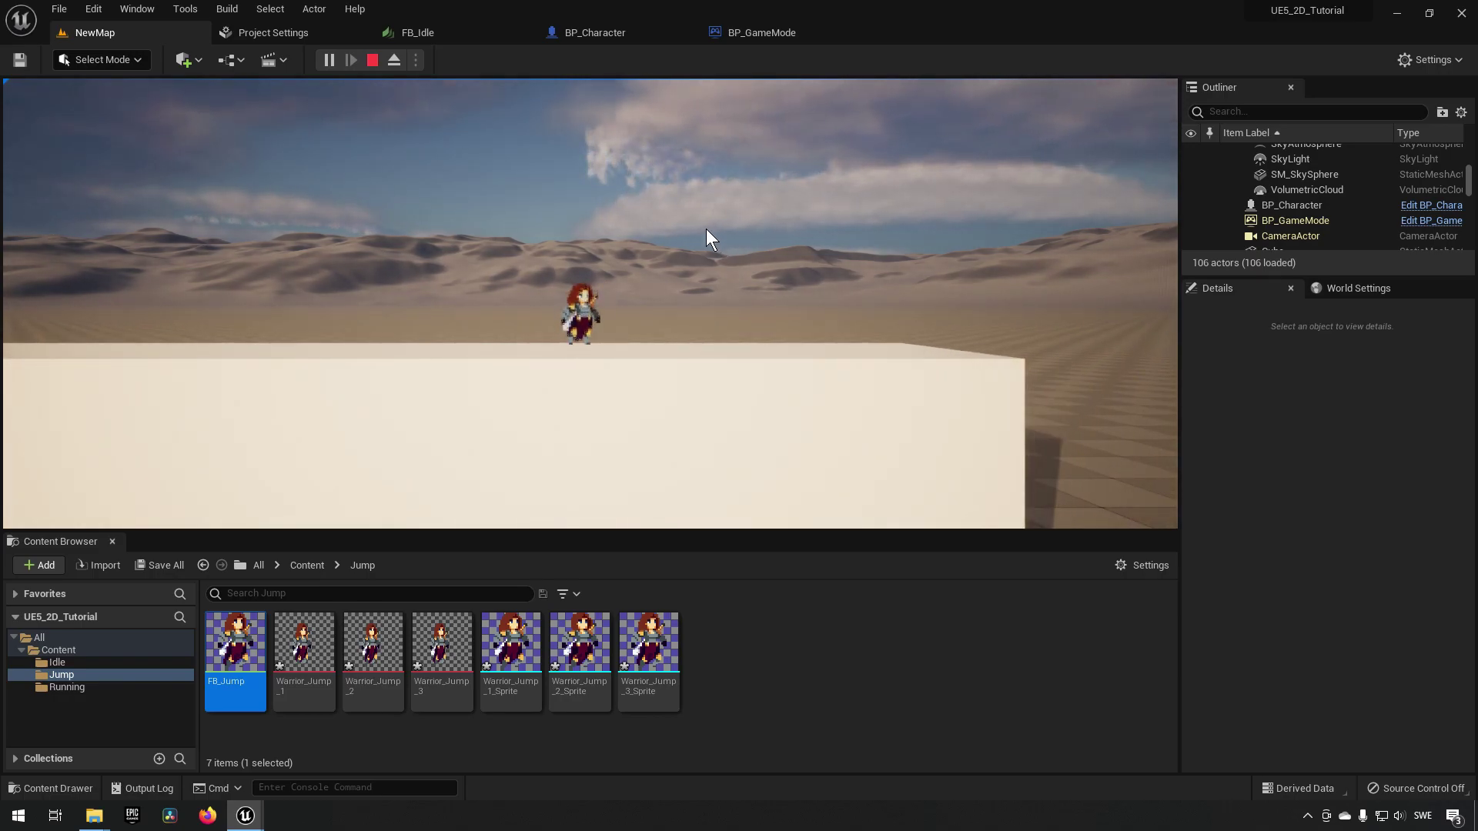
- Stop the play test and import Country.png into the Content folder as a texture
key("Escape")
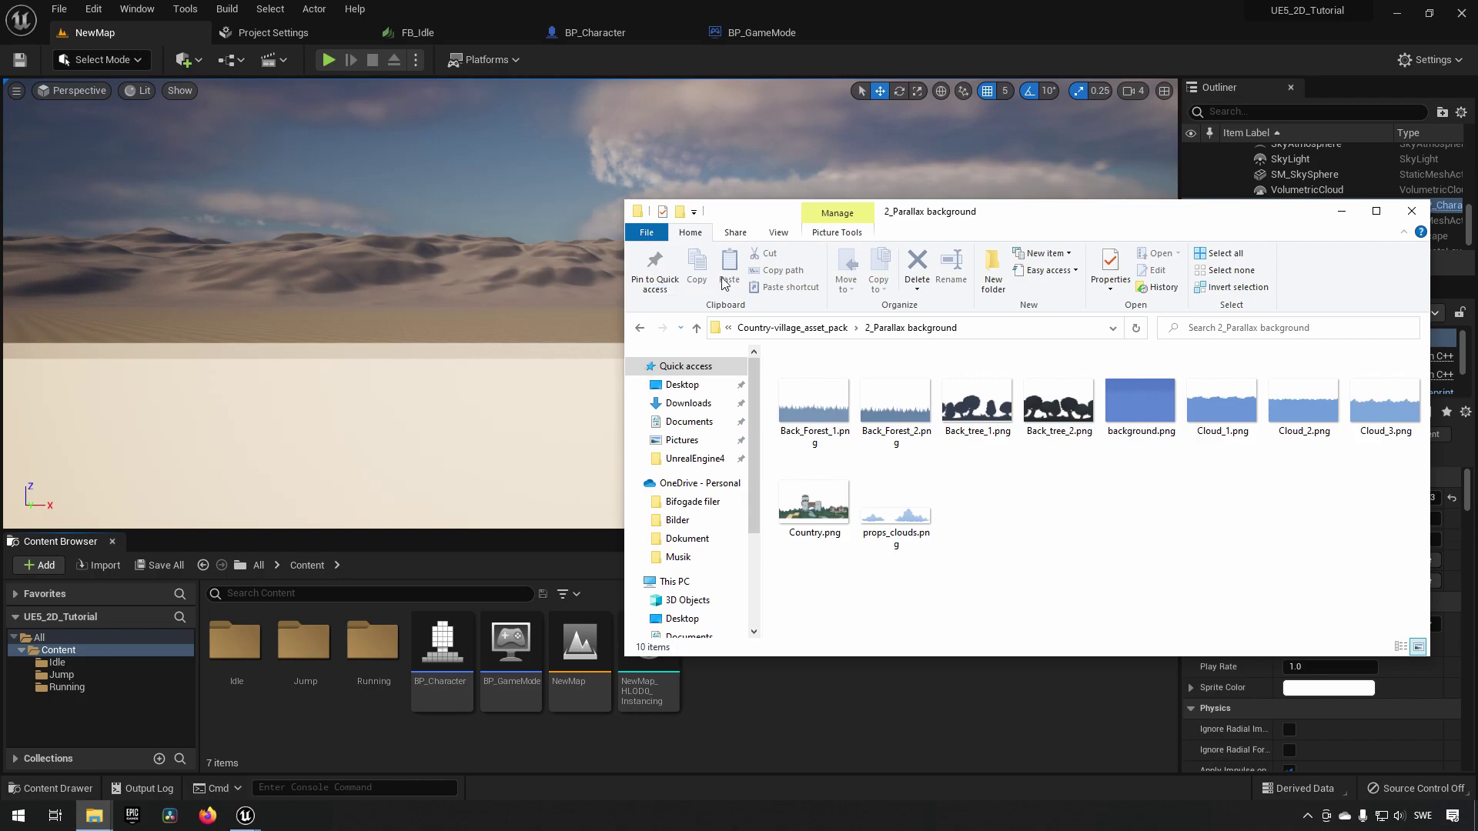
left_click(798, 523)
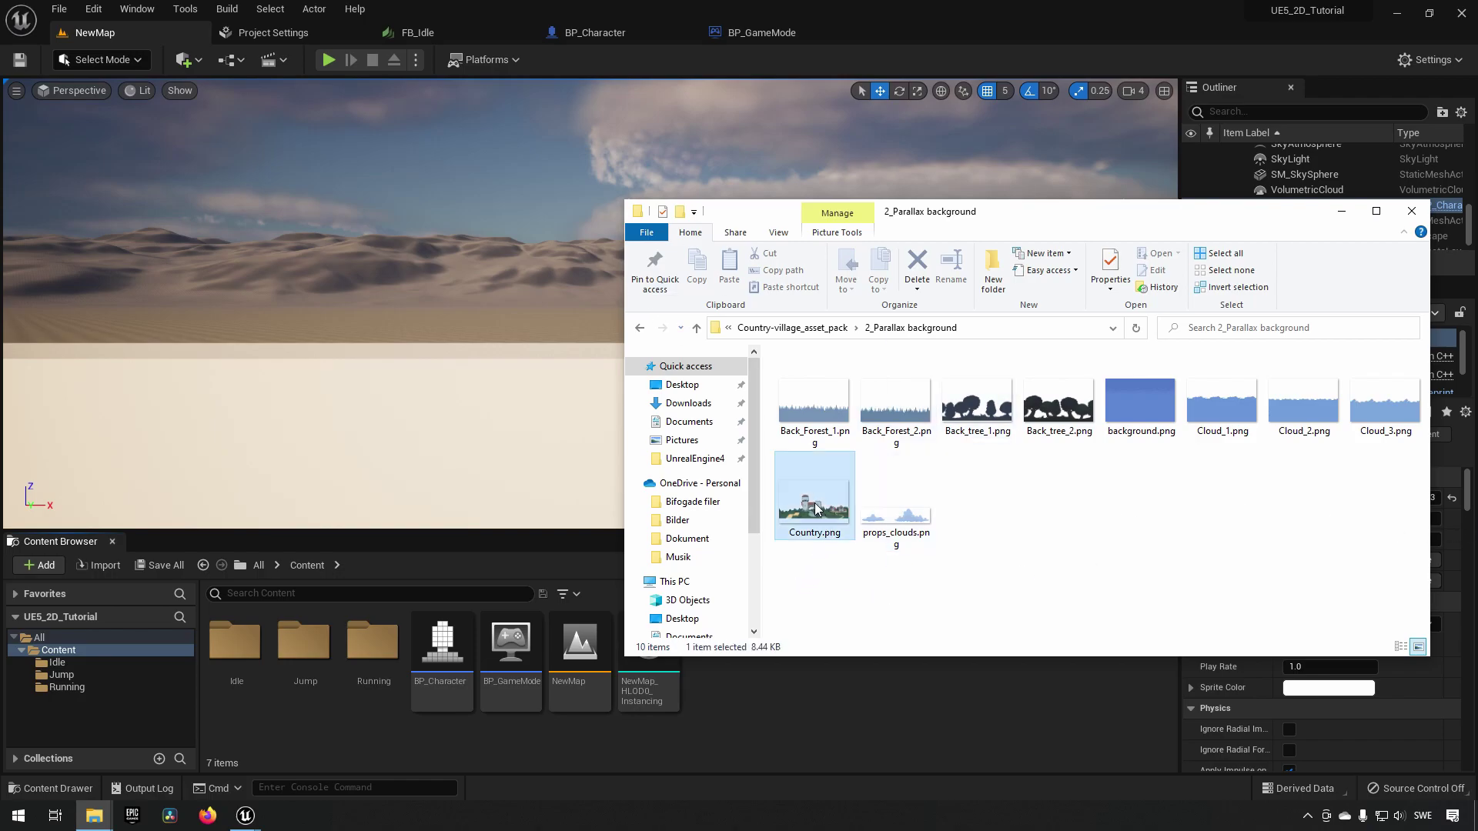
left_click_drag(768, 720, 777, 711)
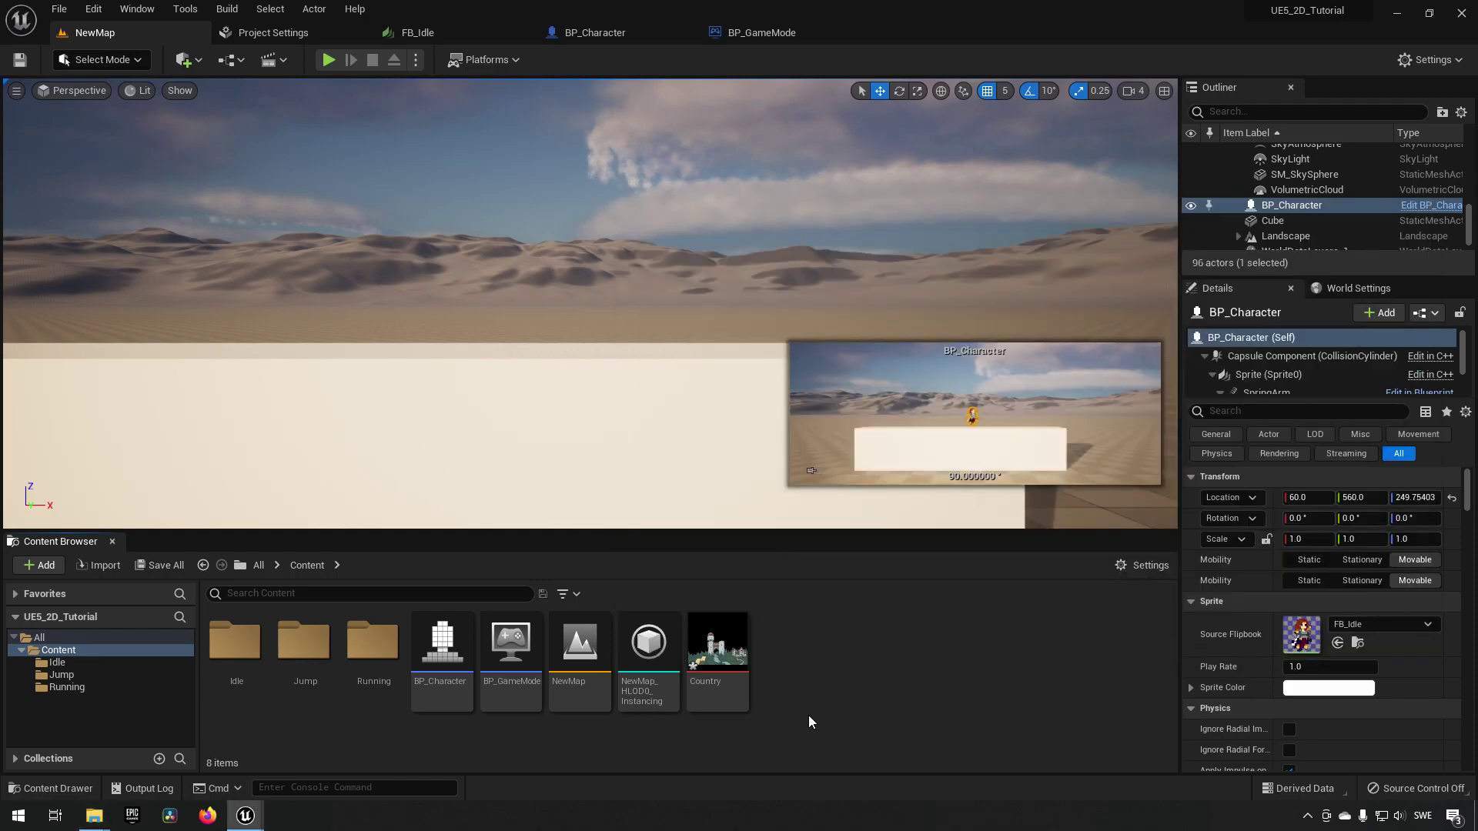
- Create a Country_Sprite from the Country texture and place it in the level
right_click(728, 656)
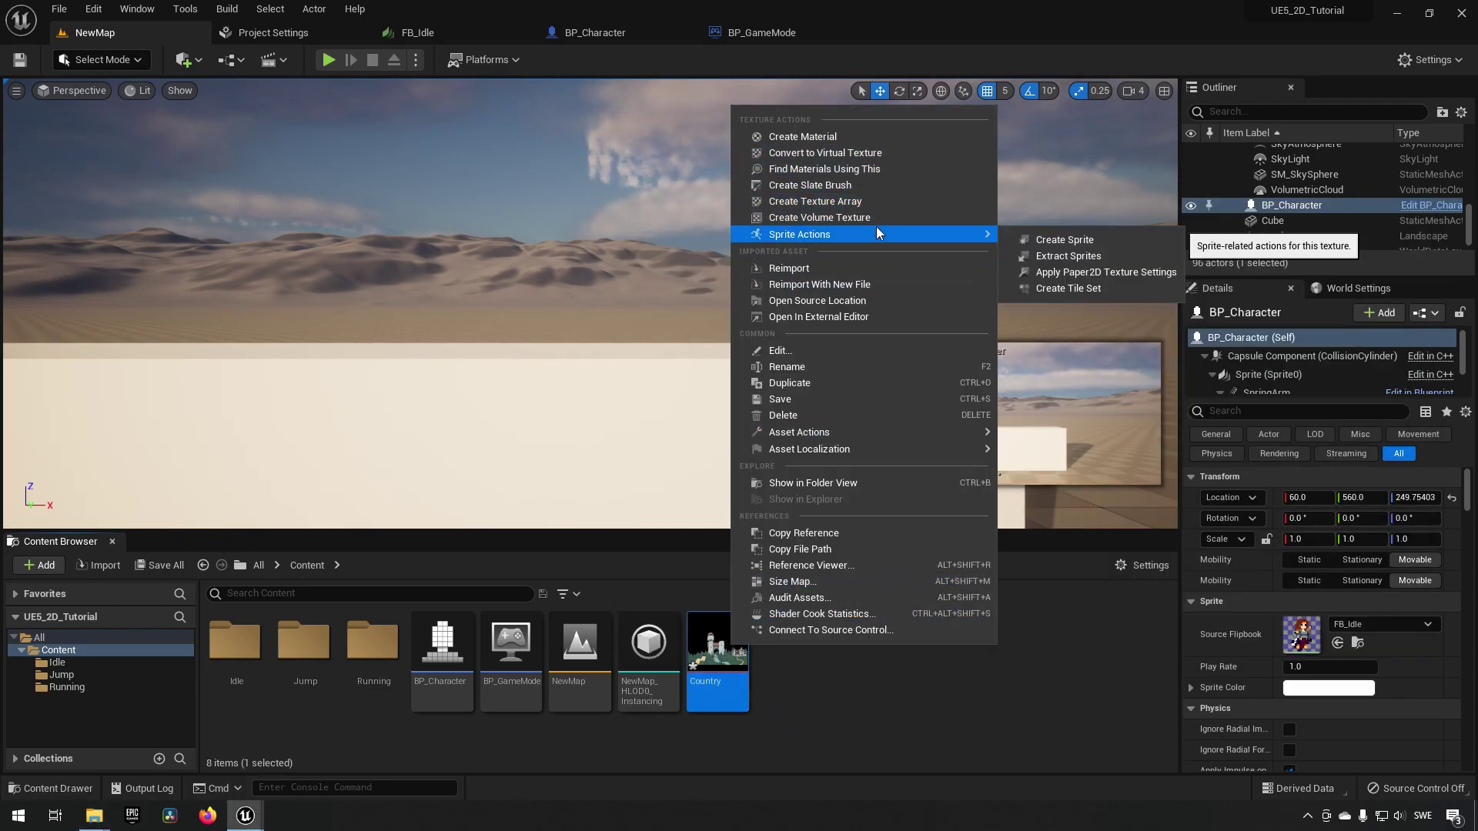
left_click(1058, 241)
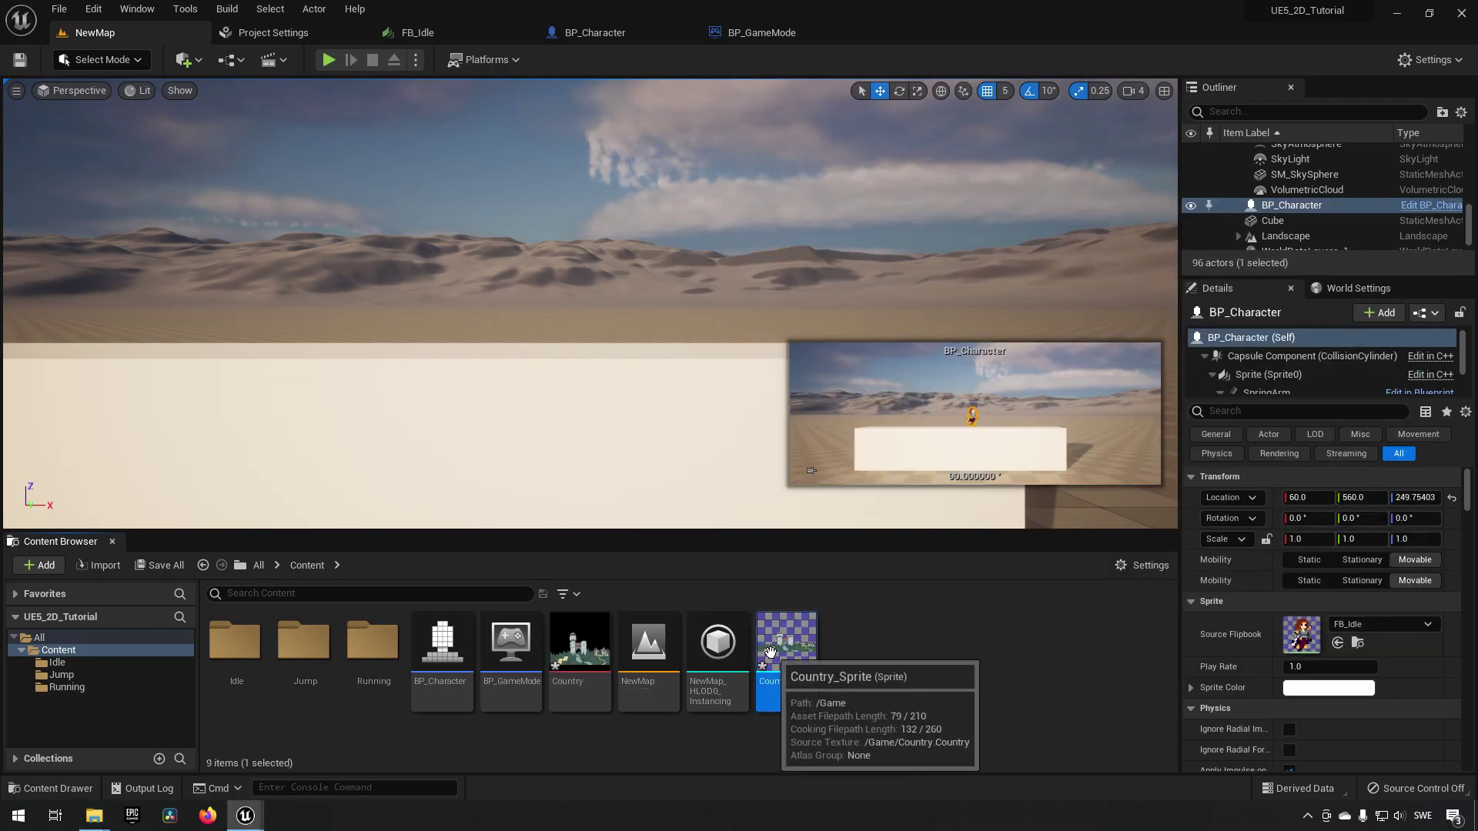
left_click_drag(791, 663, 445, 367)
- Position the Country_Sprite backdrop at Y -80 and raise it to Z 510
right_click_drag(475, 368, 408, 328)
left_click_drag(485, 329, 428, 322)
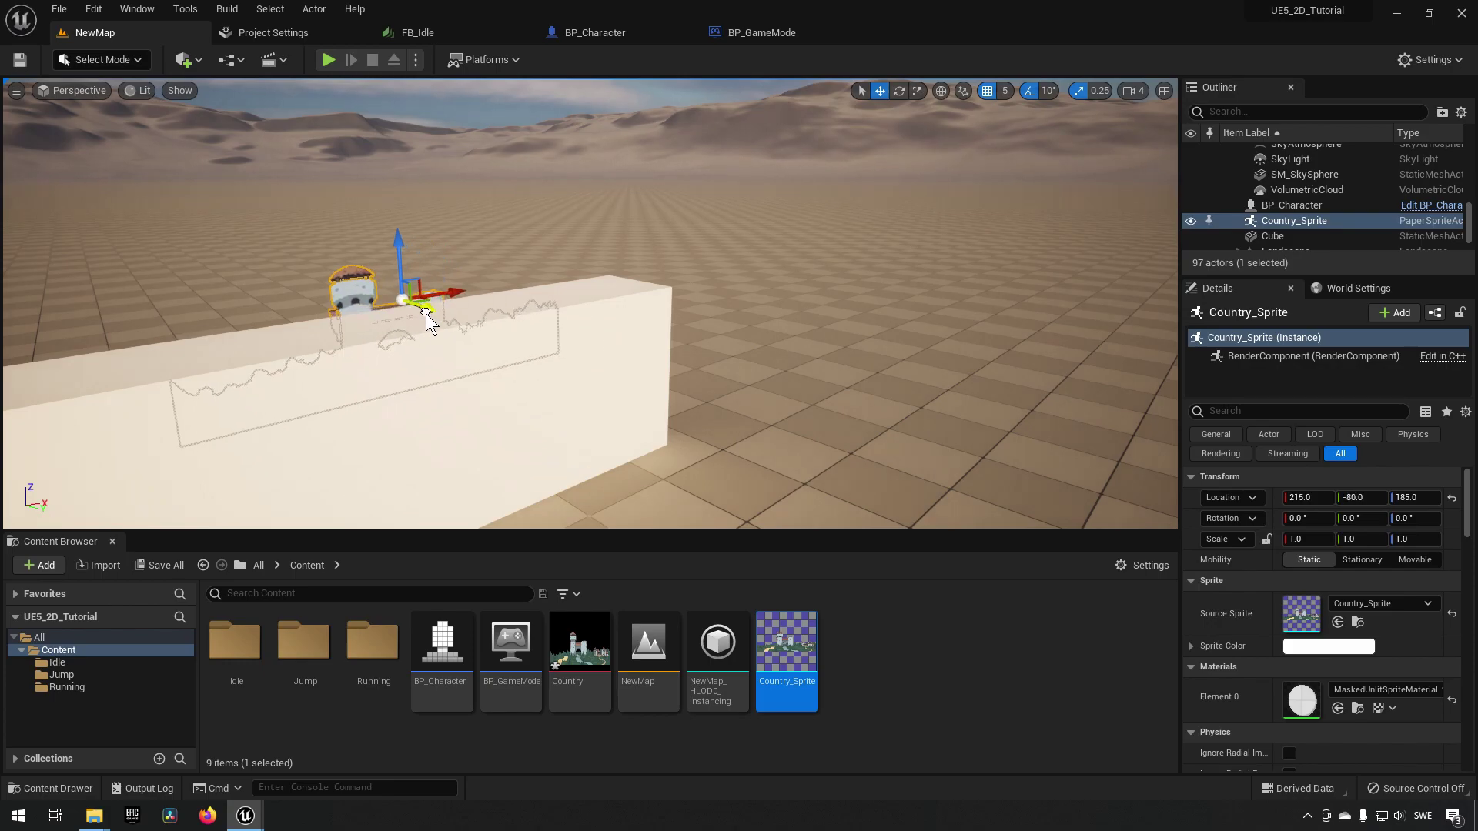
left_click_drag(391, 251, 391, 11)
key("r")
key("e")
key("w")
scroll(524, 208, "down", 5)
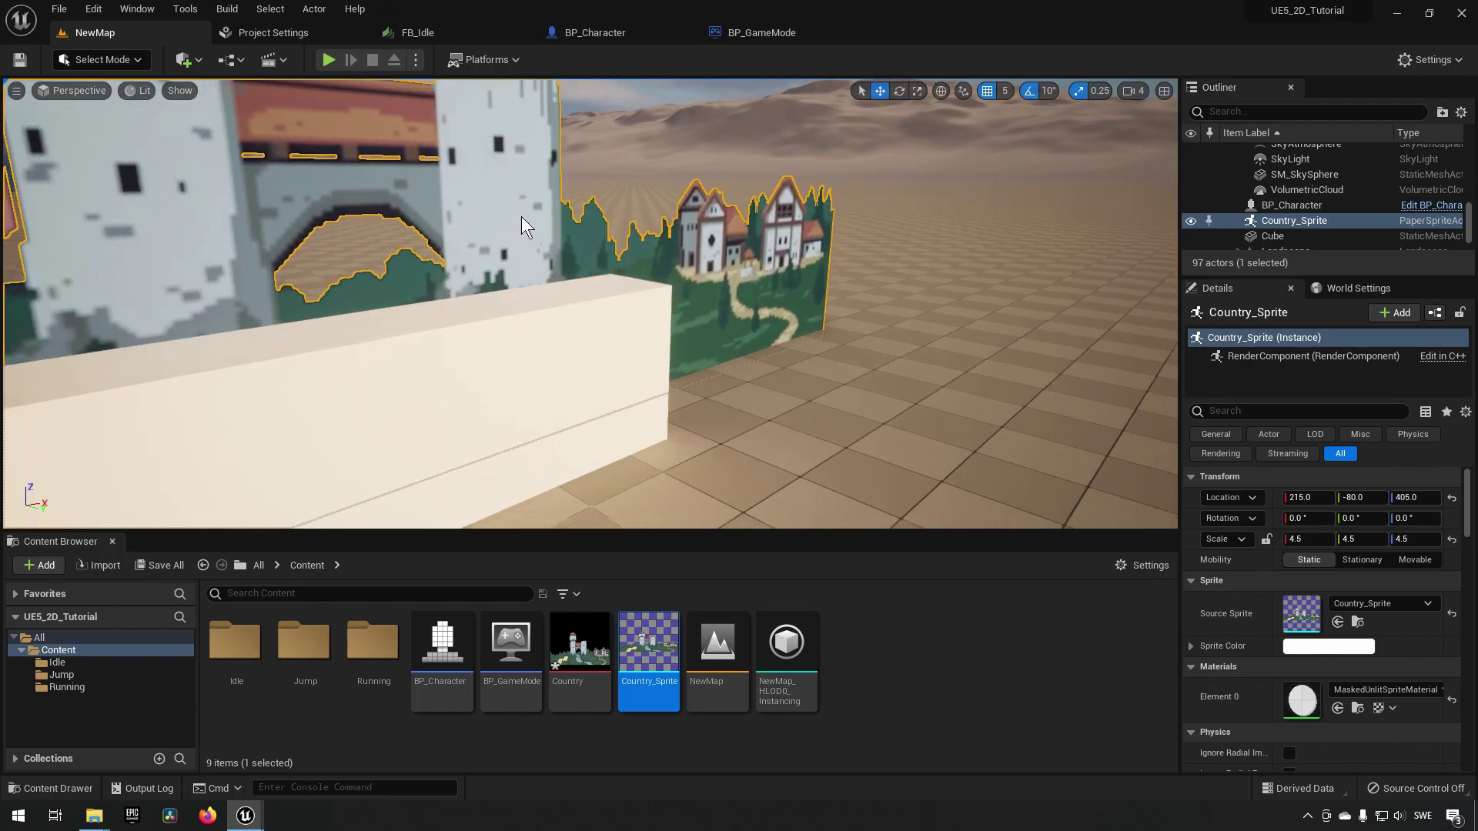
left_click_drag(534, 217, 557, 76)
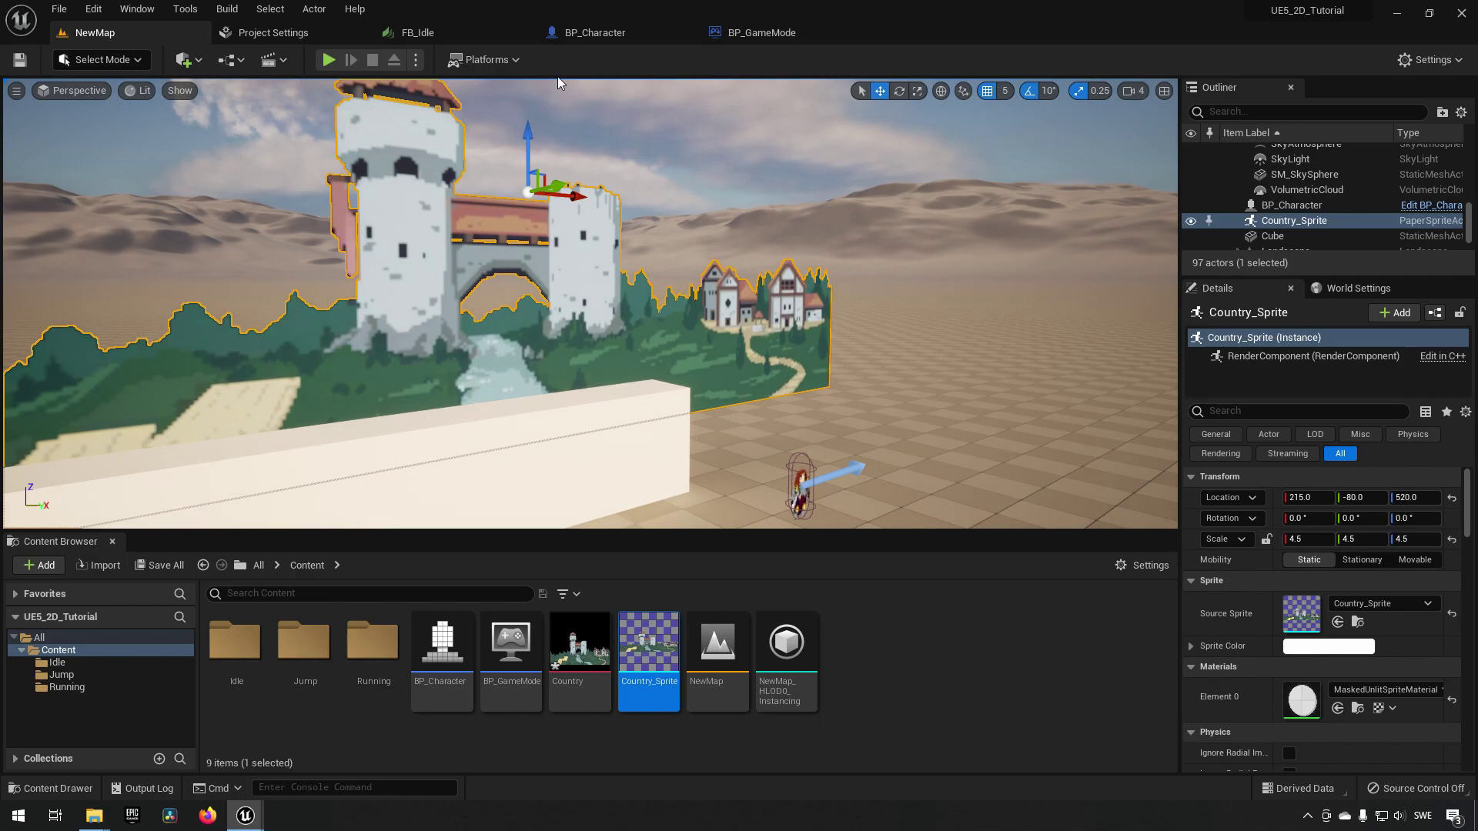
- Test-play the level with a jump to check the backdrop
left_click(329, 60)
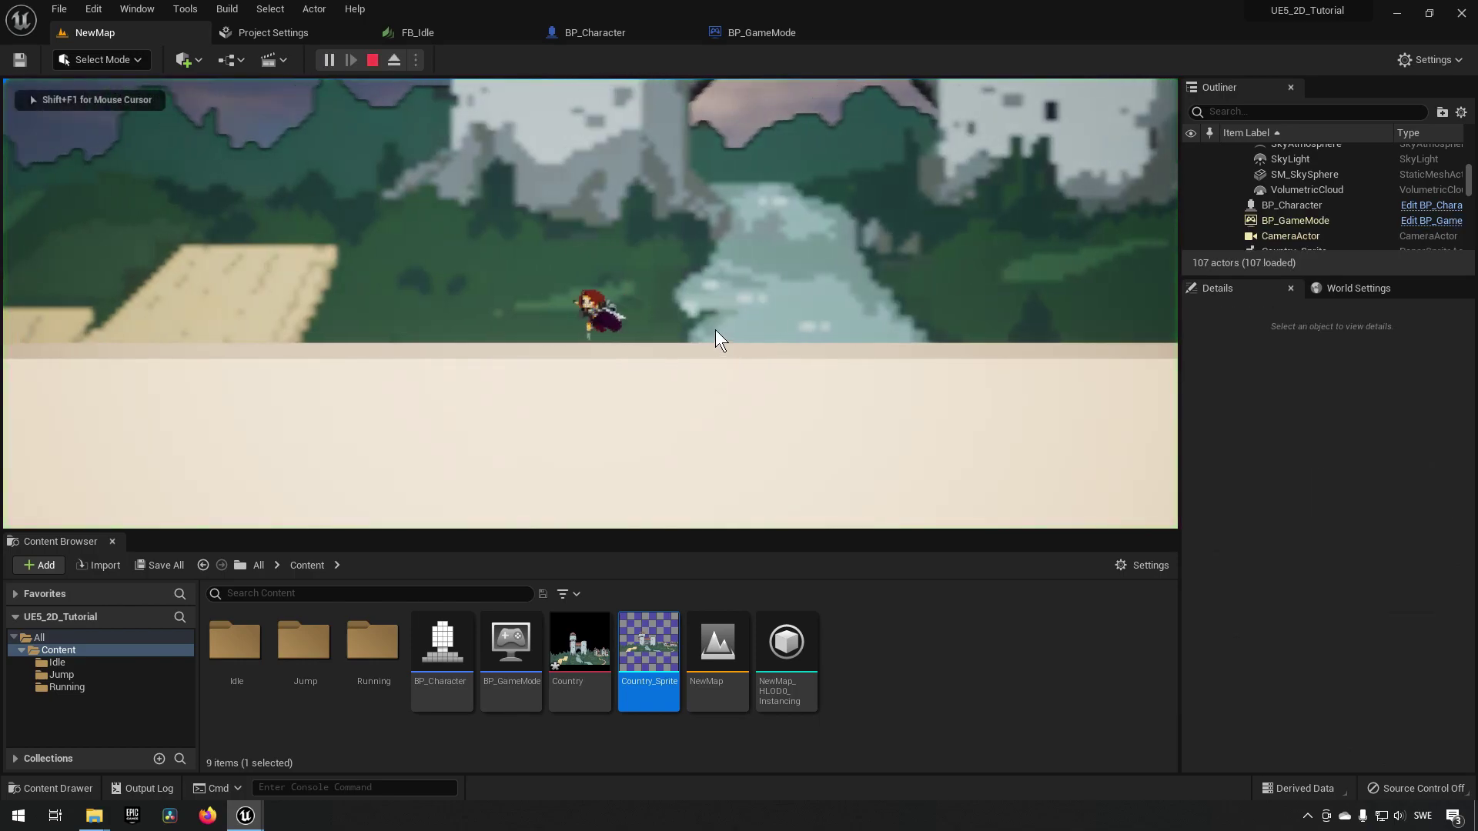
key("space")
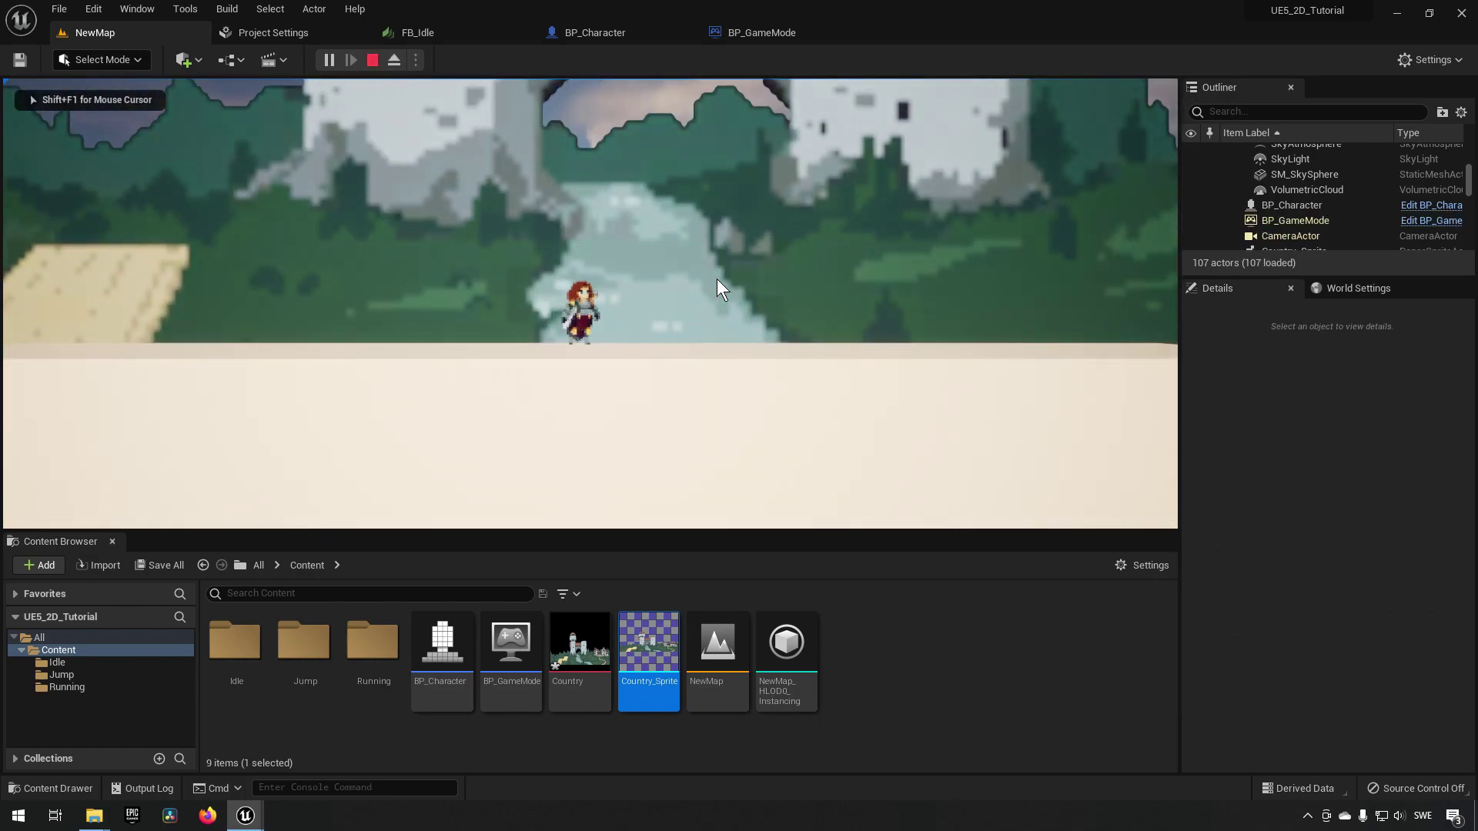
key("Escape")
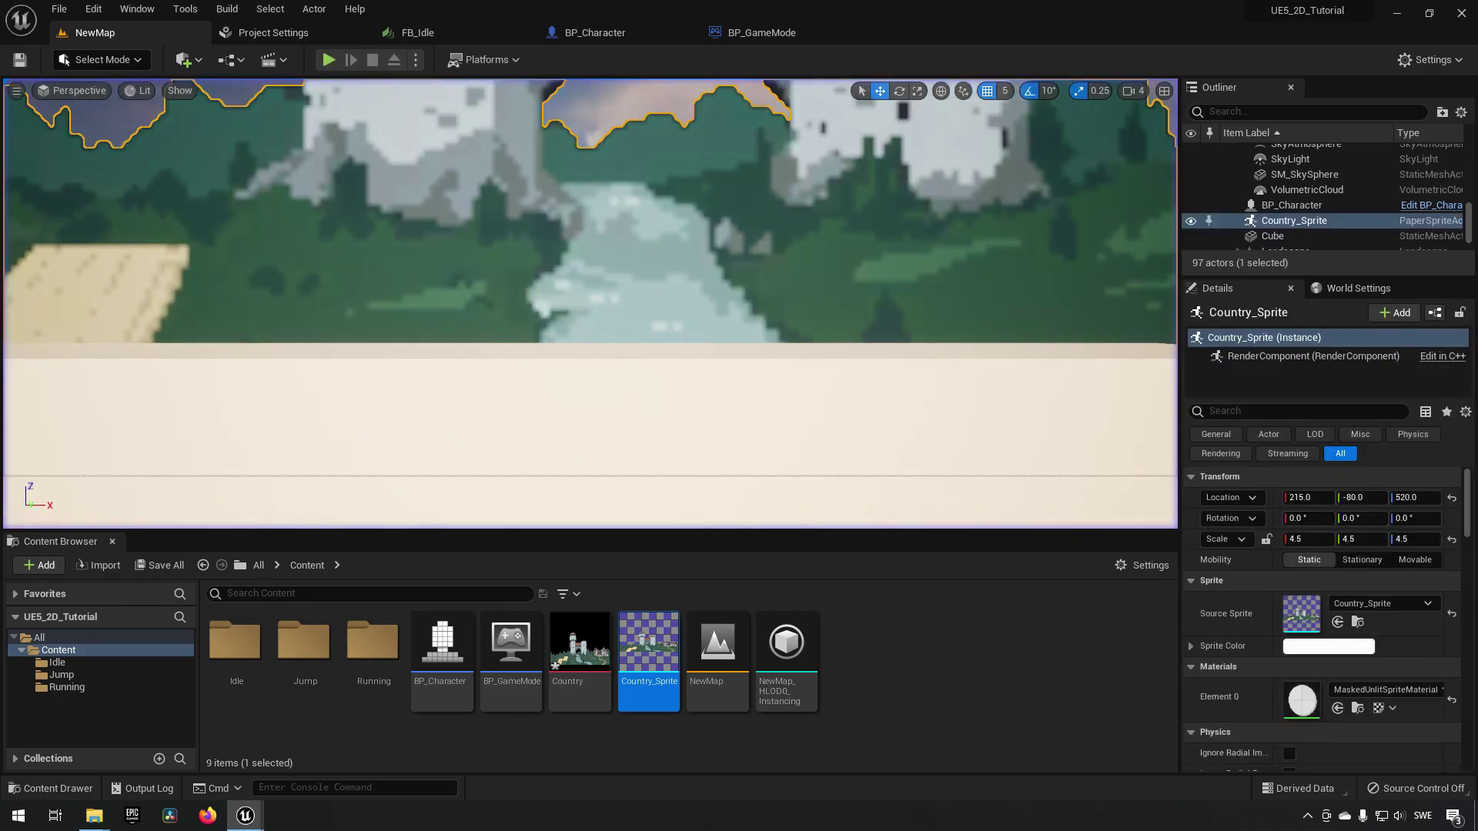
- Push the backdrop sprite further back to Y -750
scroll(729, 348, "down", 6)
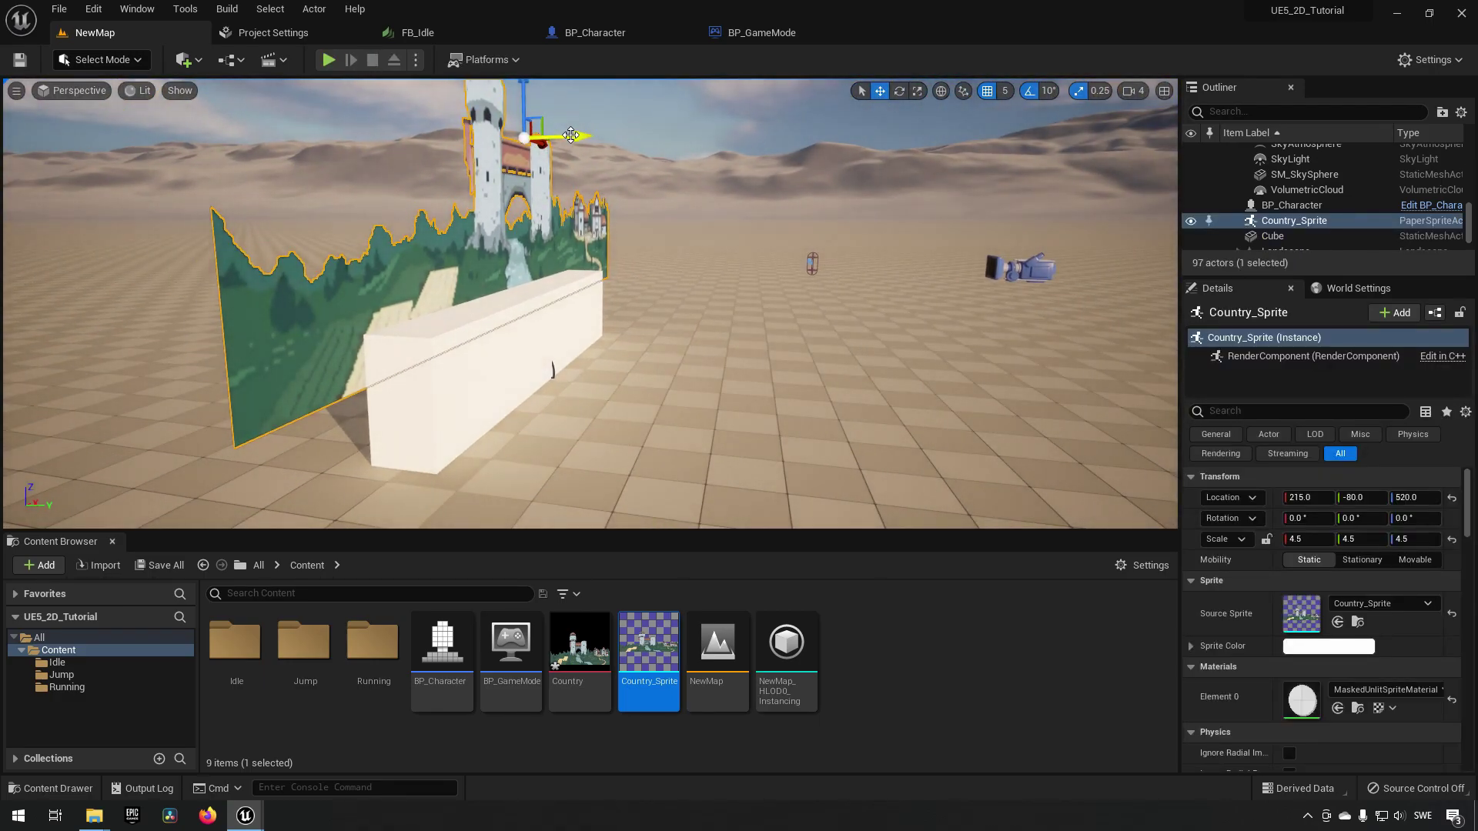
left_click_drag(570, 135, 327, 138)
right_click_drag(739, 269, 586, 100)
- Test-play again, running right, turning left and jumping, then clear the asset selection
left_click(329, 60)
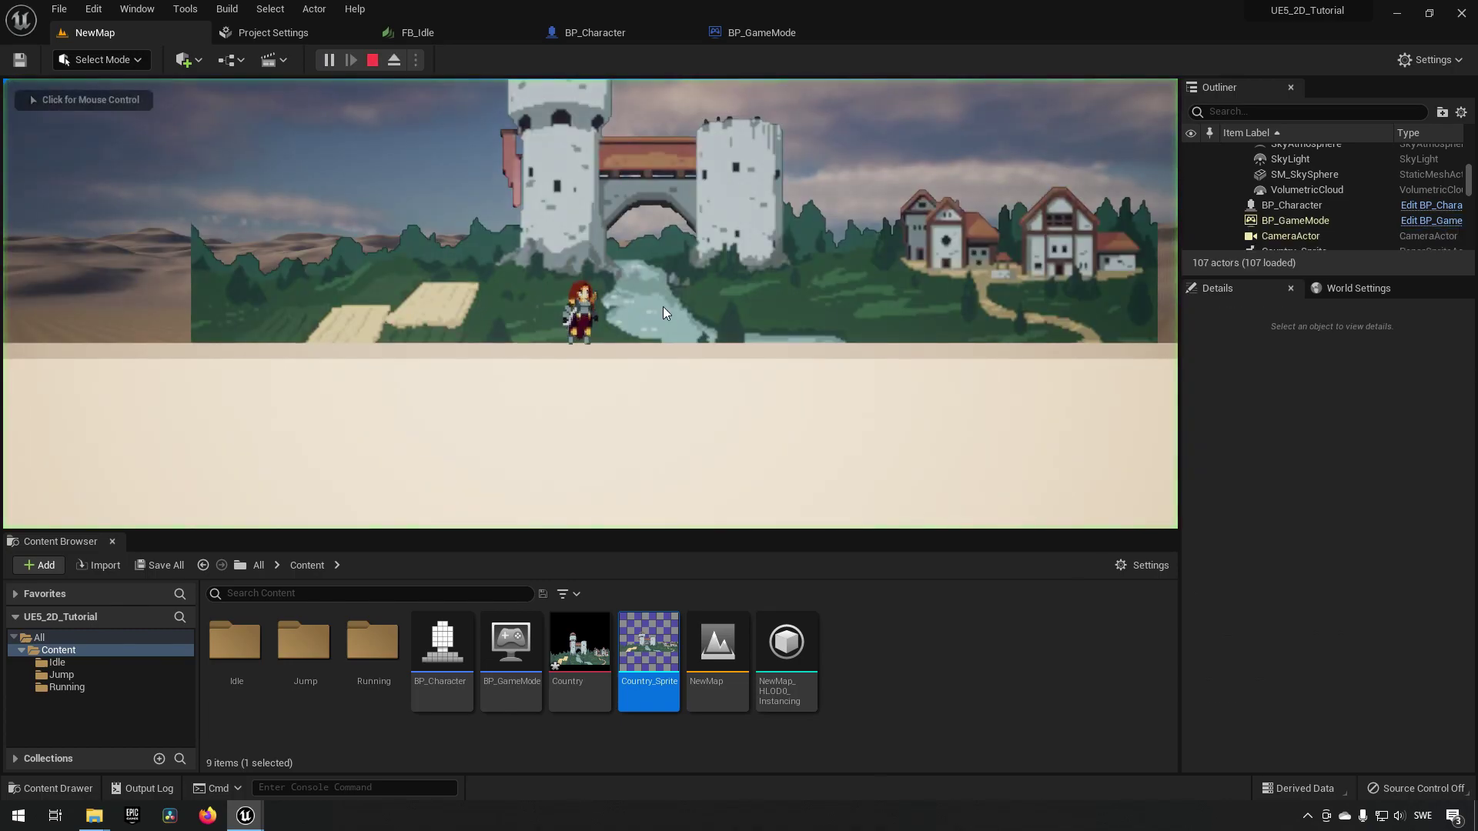
key("d")
key("a")
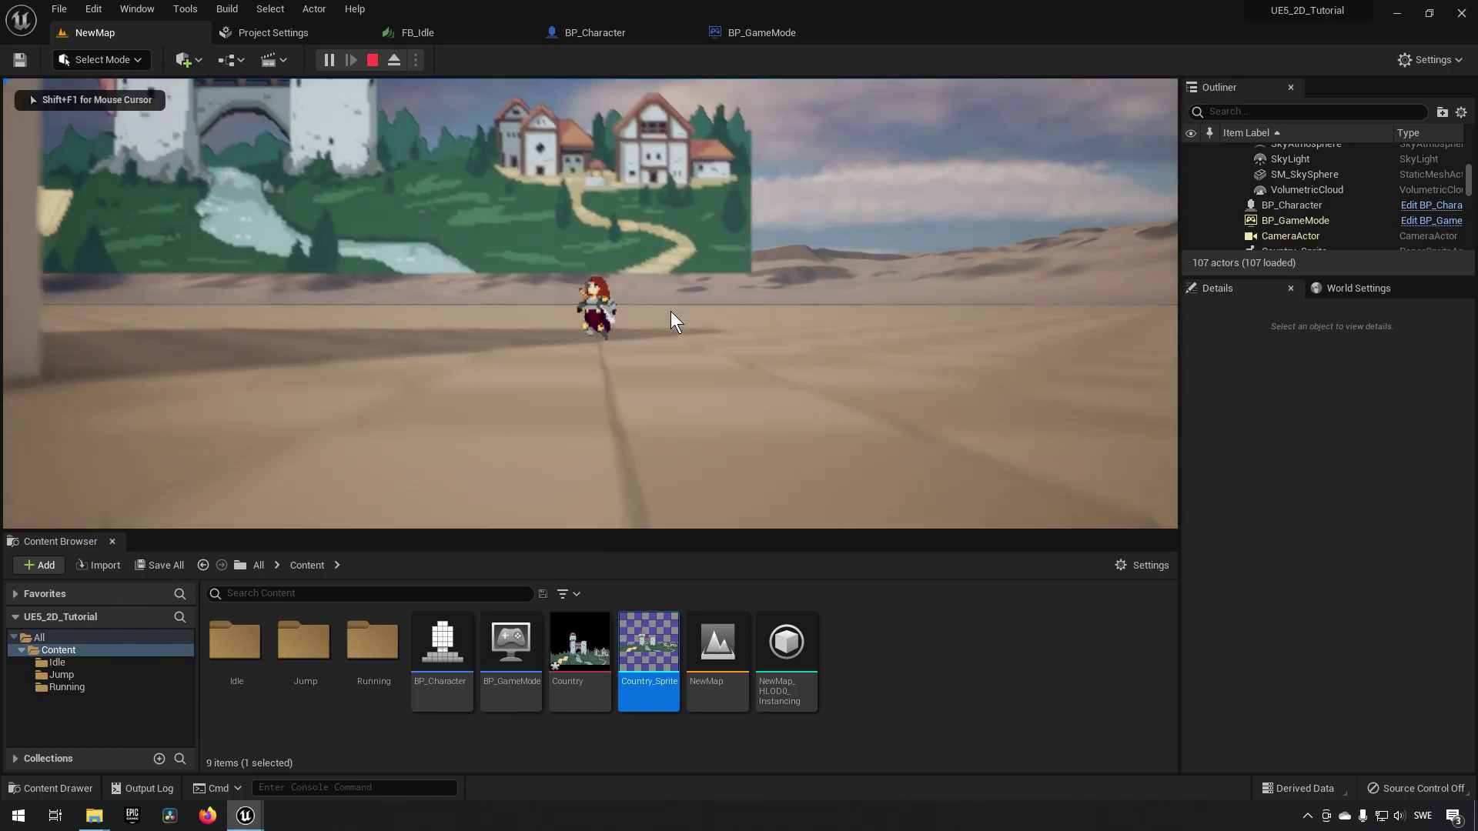
key("space")
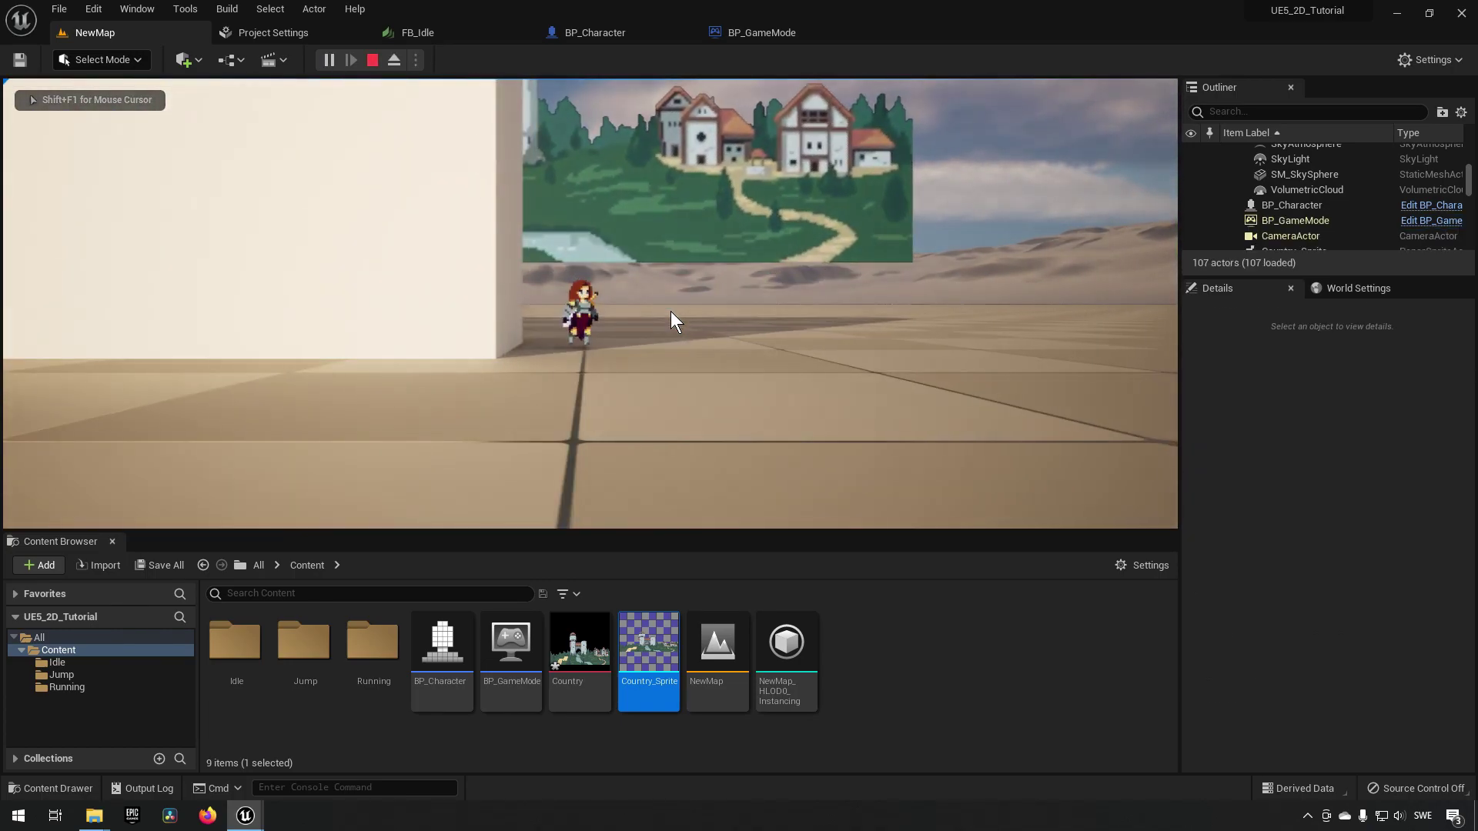
left_click(373, 60)
left_click(919, 693)
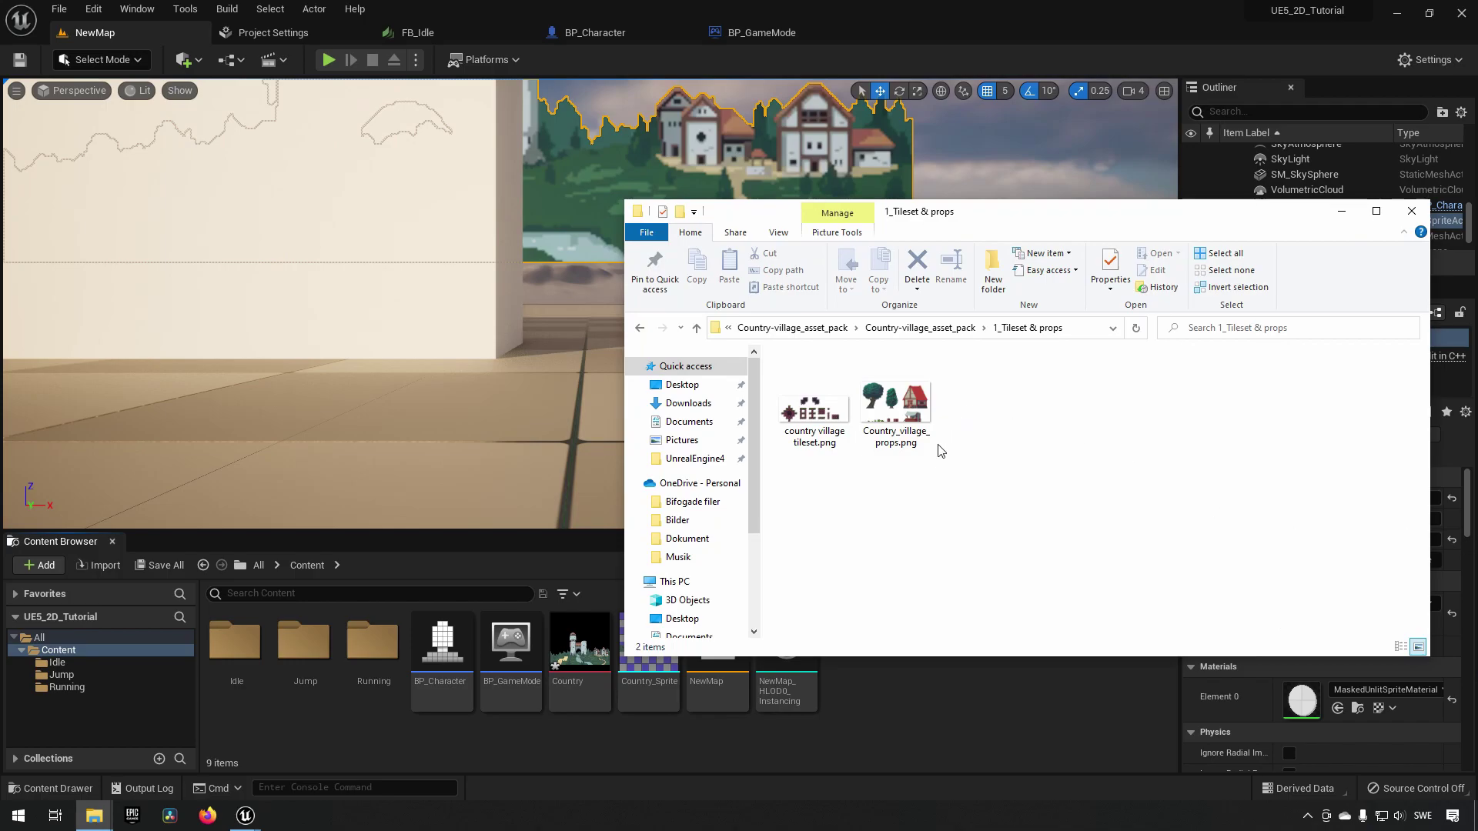
- Import country village tileset.png and Country_village_props.png together into the Content folder
left_click(801, 402)
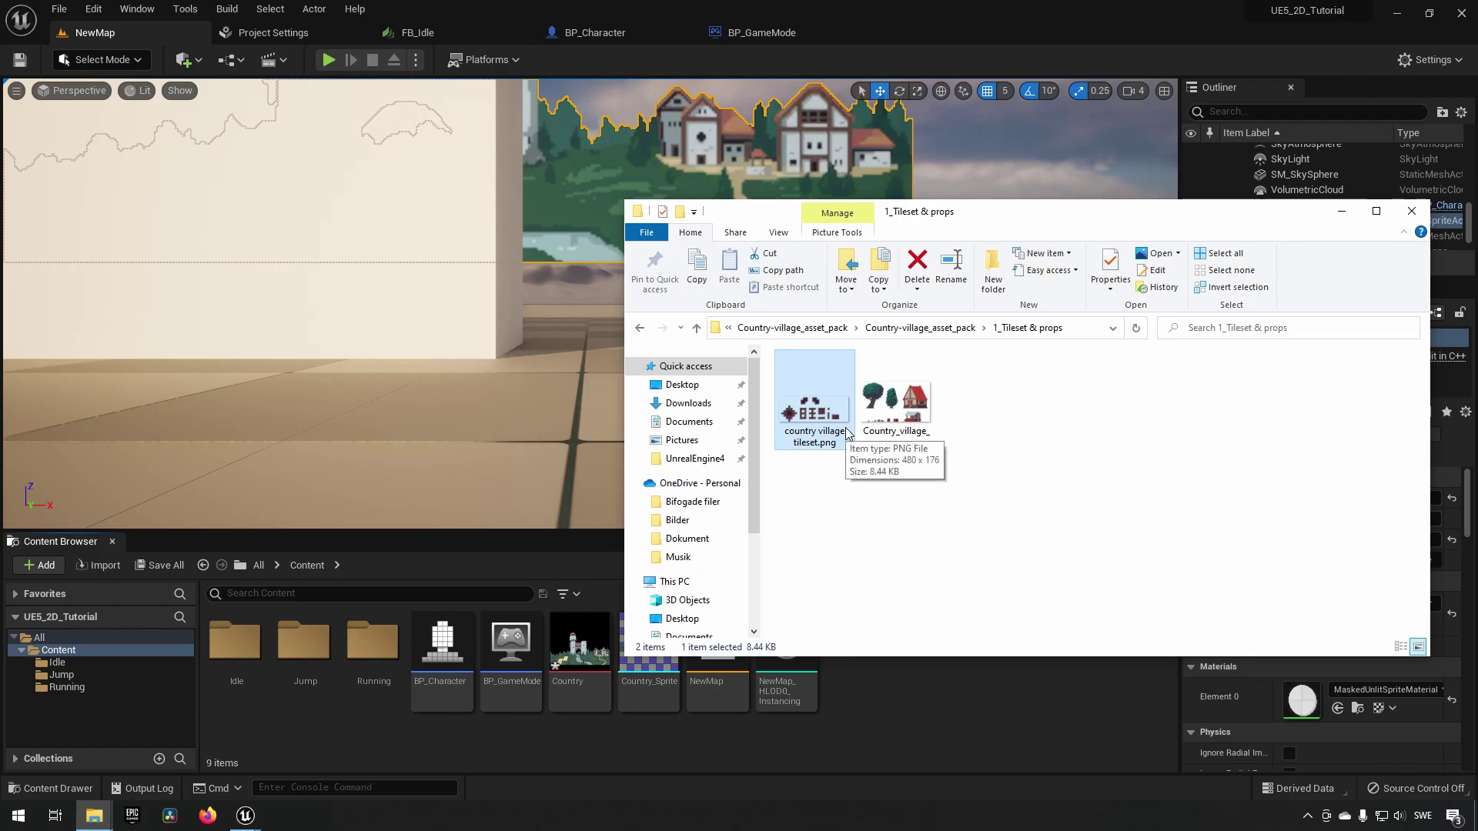
left_click(879, 423, "ctrl")
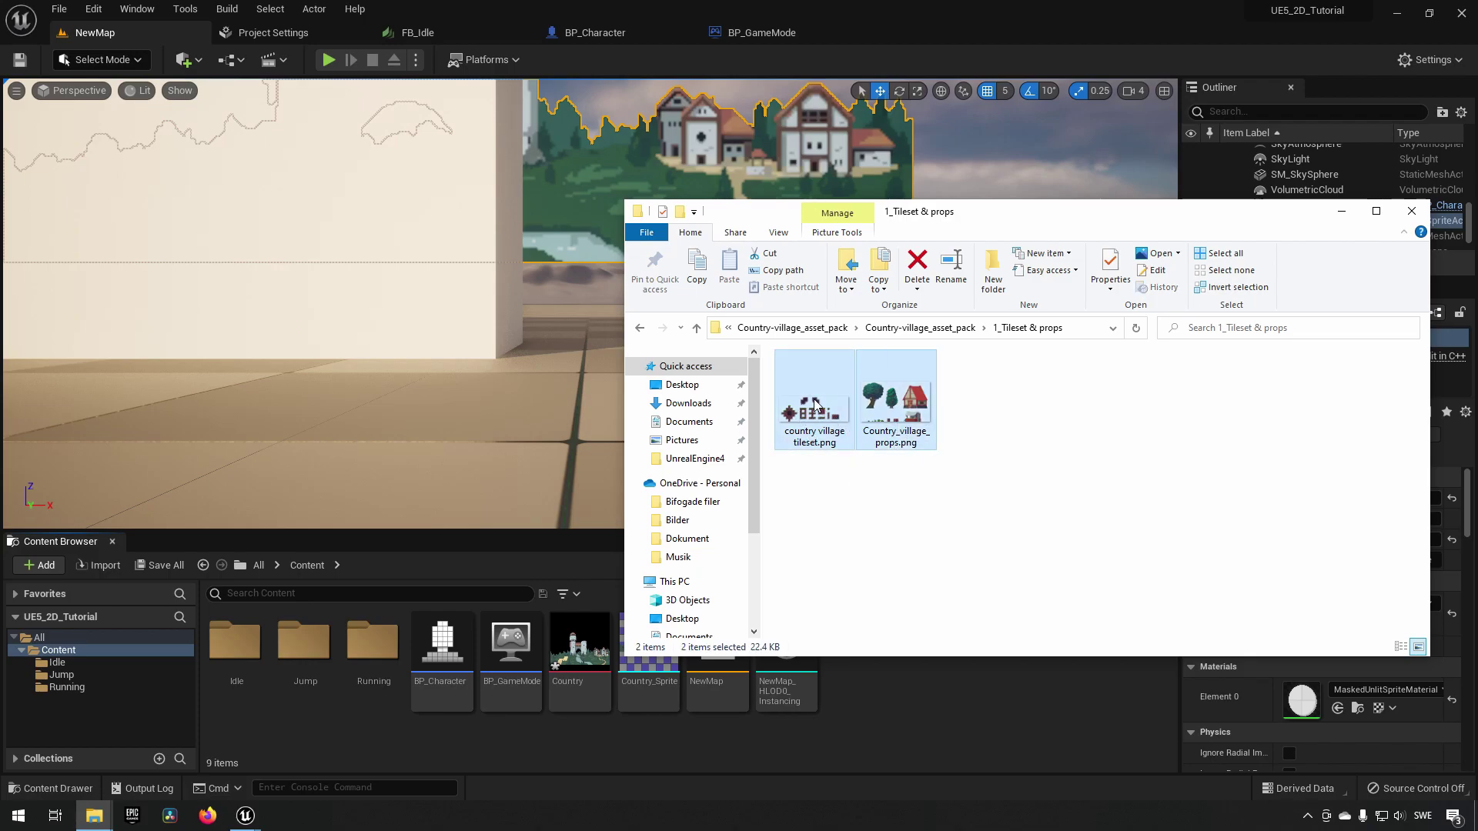
left_click_drag(908, 702, 909, 703)
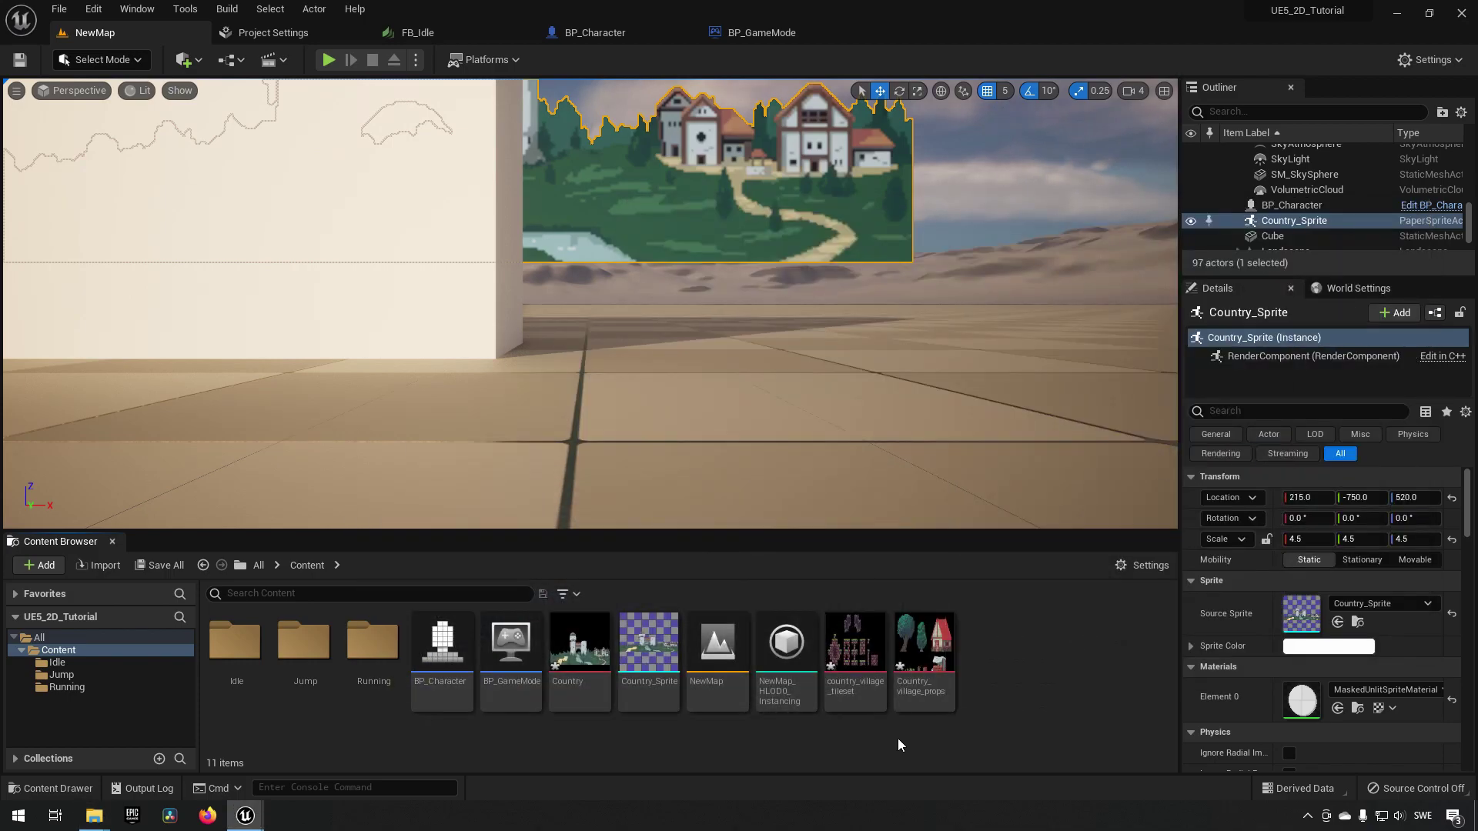
- Create a tile set from the country_village_tileset texture and open it
left_click(850, 660)
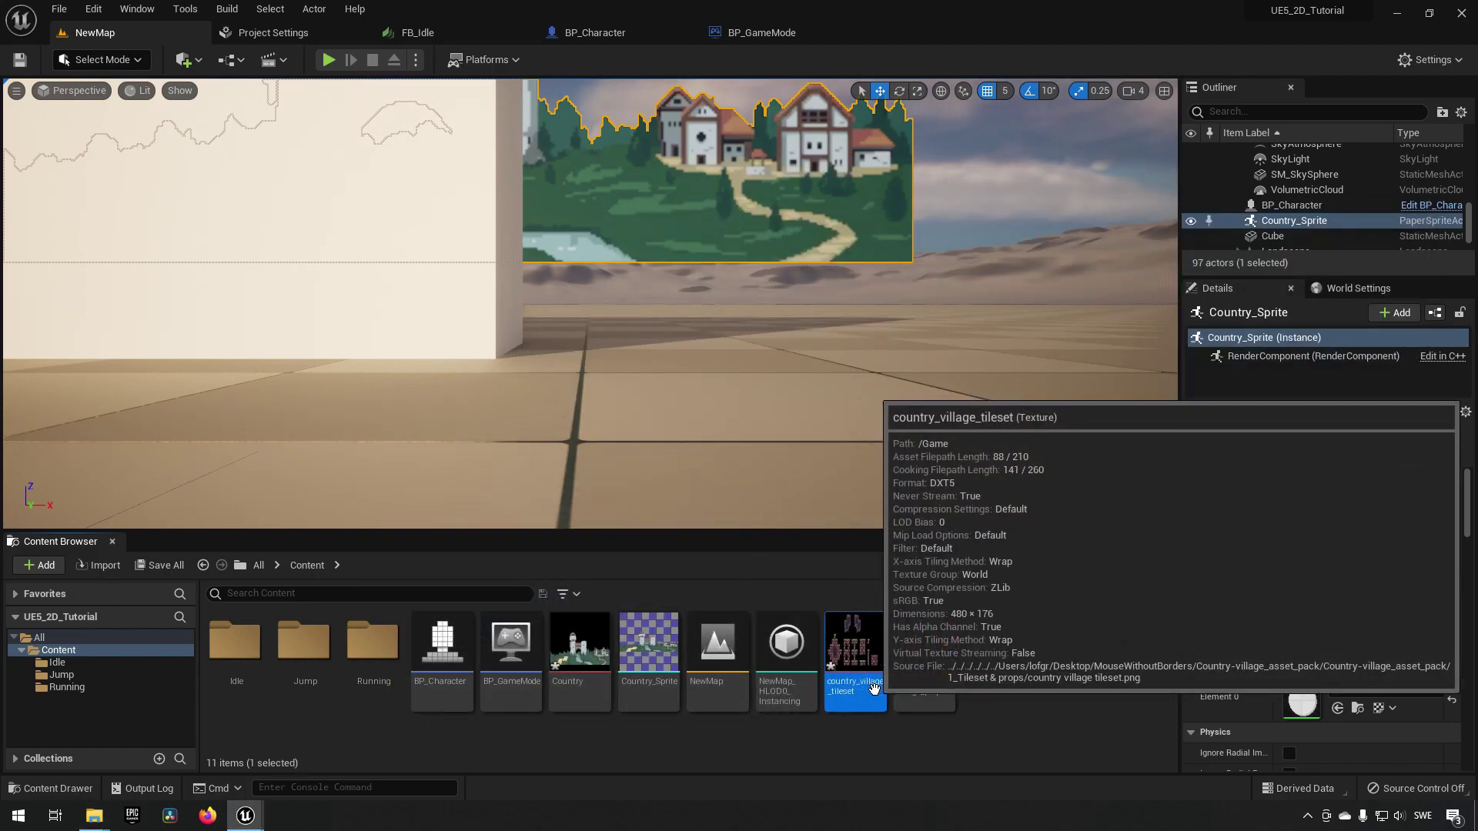
right_click(850, 659)
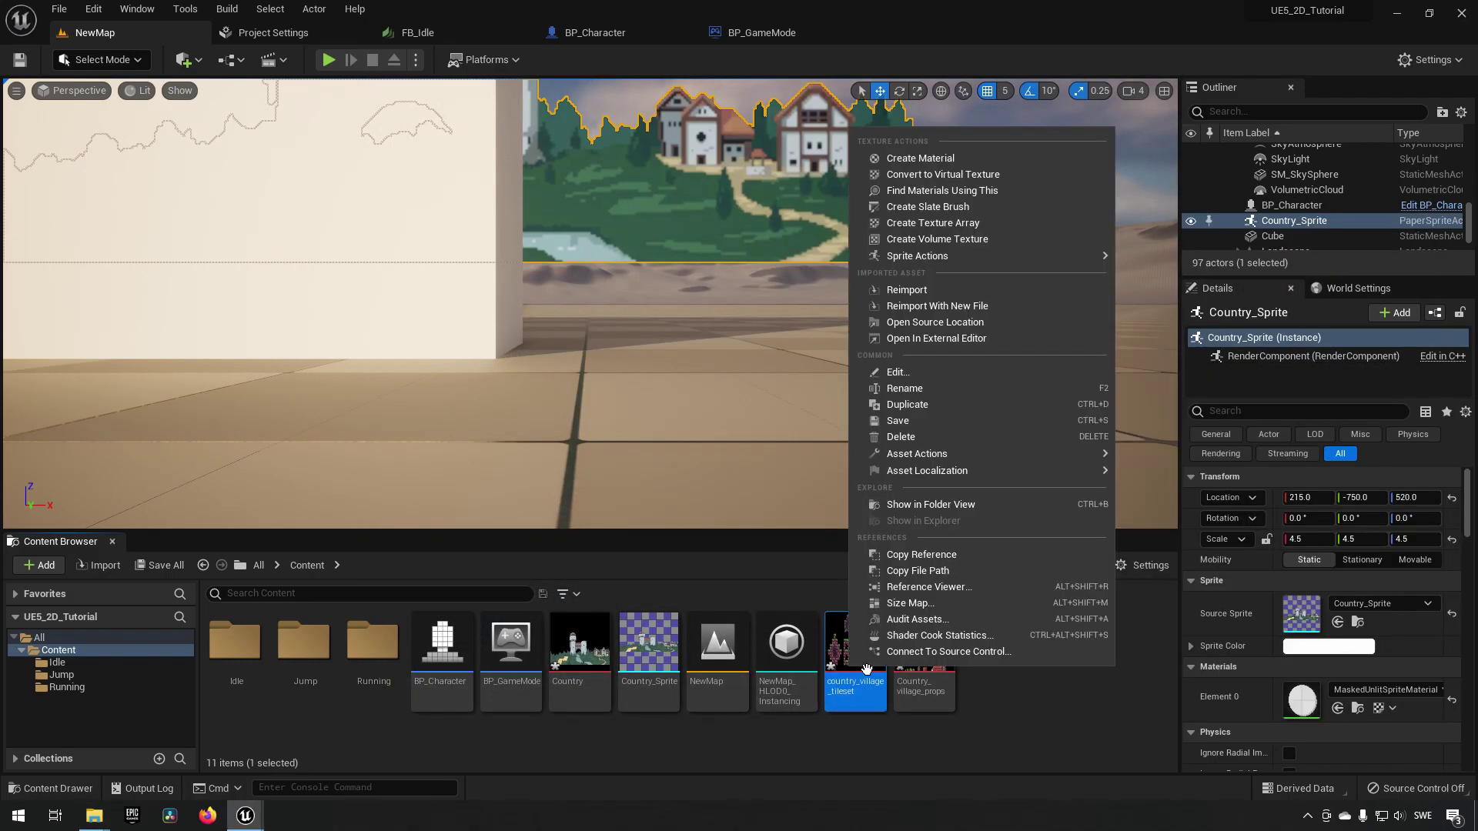
mouse_move(970, 254)
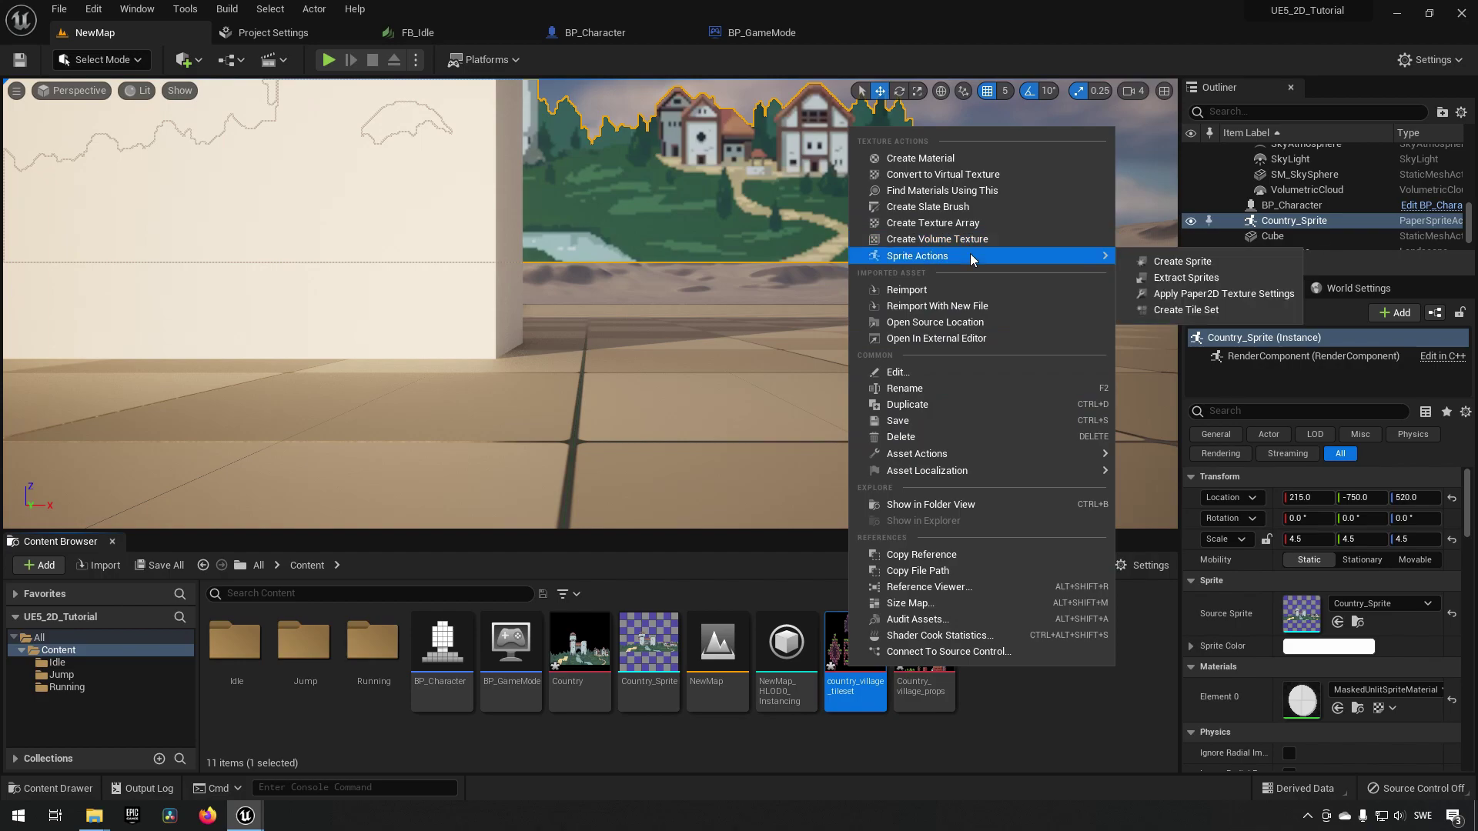
left_click(1185, 311)
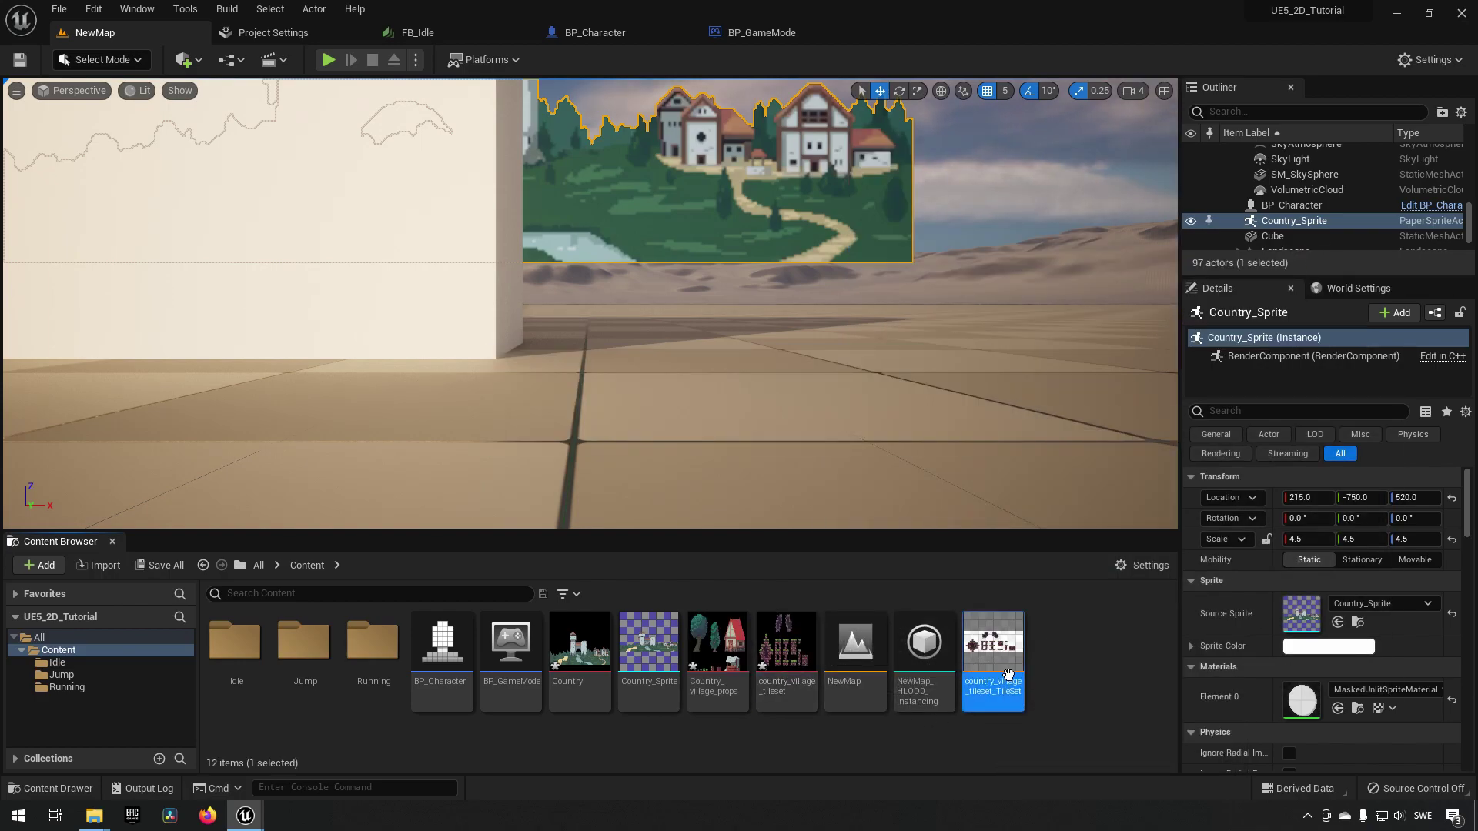
double_click(1000, 661)
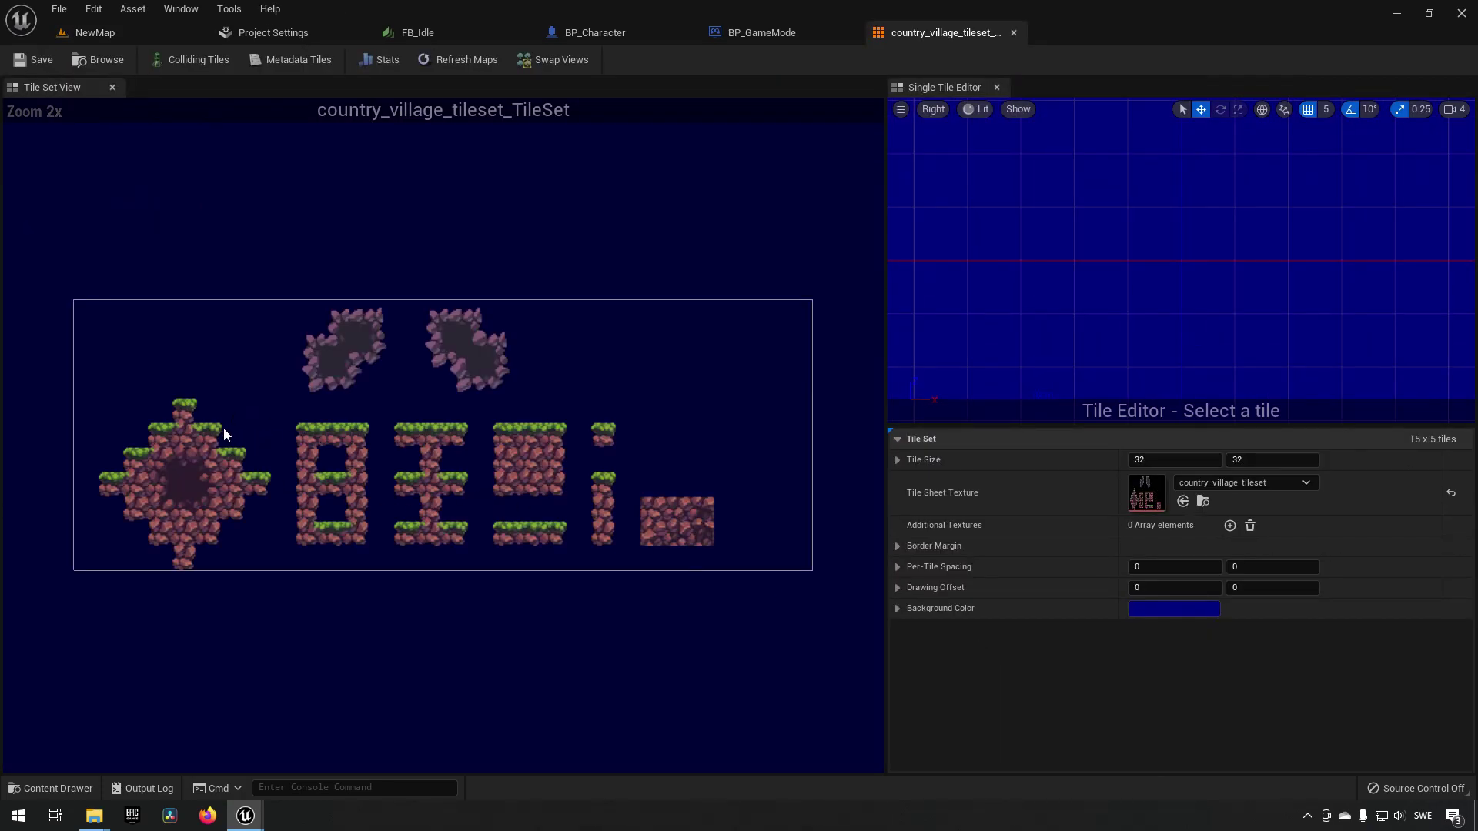
- Inspect individual tiles such as #17 and #32 at the default tile size
left_click(192, 421)
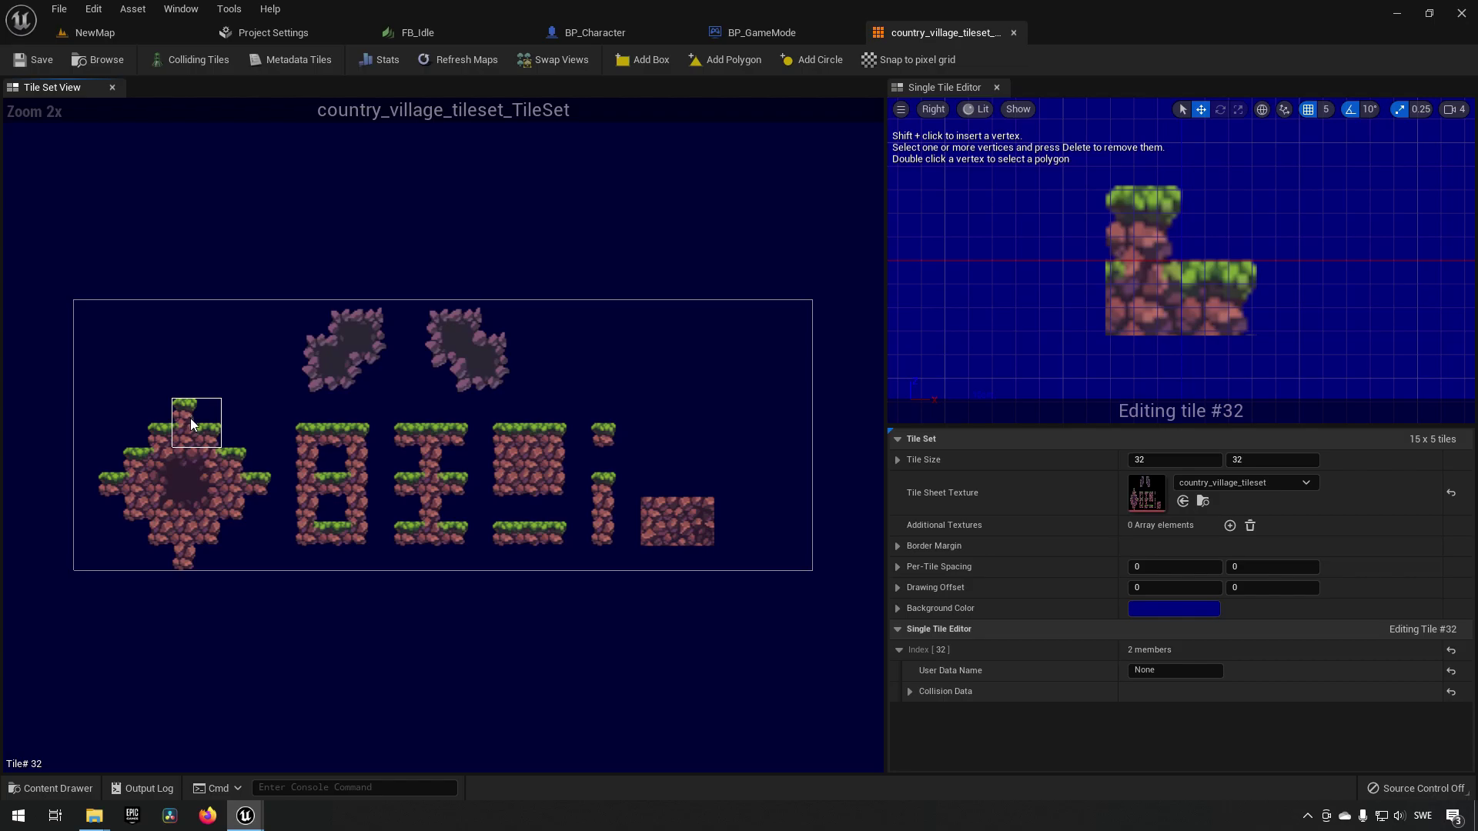
left_click(113, 338)
left_click(163, 423)
left_click(196, 373)
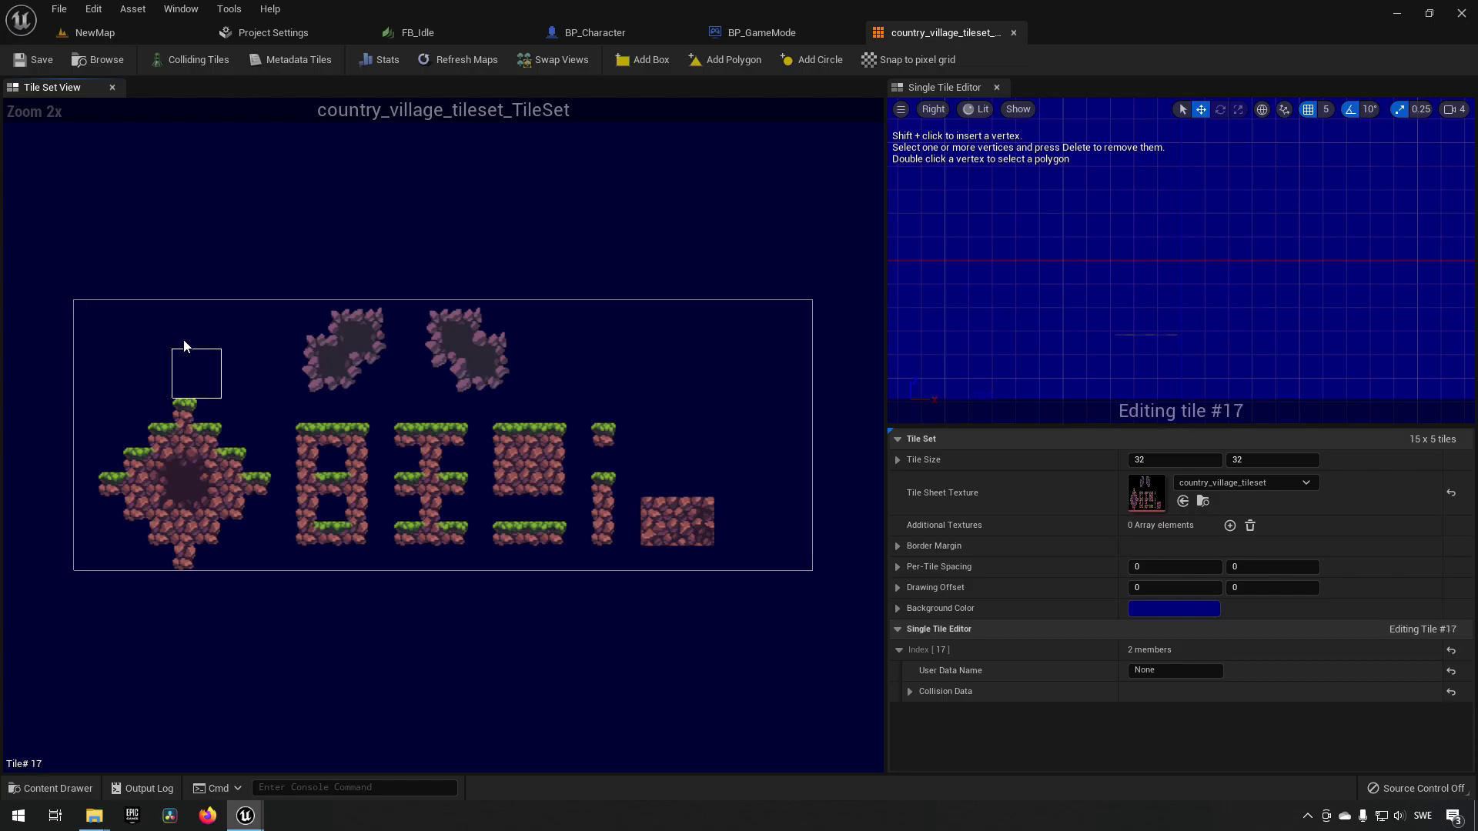
left_click(108, 314)
left_click(178, 389)
left_click(183, 412)
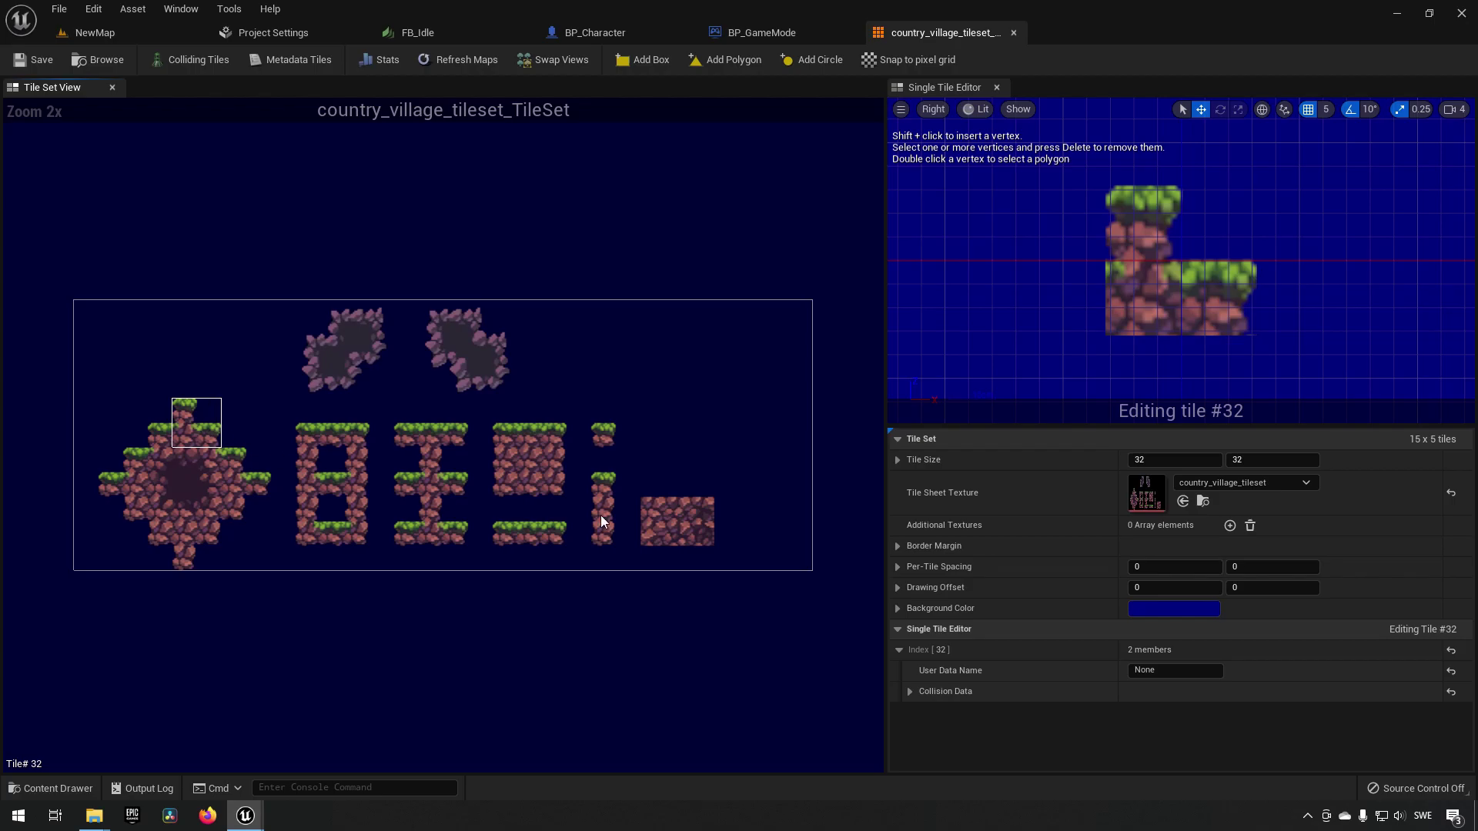
- Set the tile width and height to 16
left_click(1178, 459)
type("1")
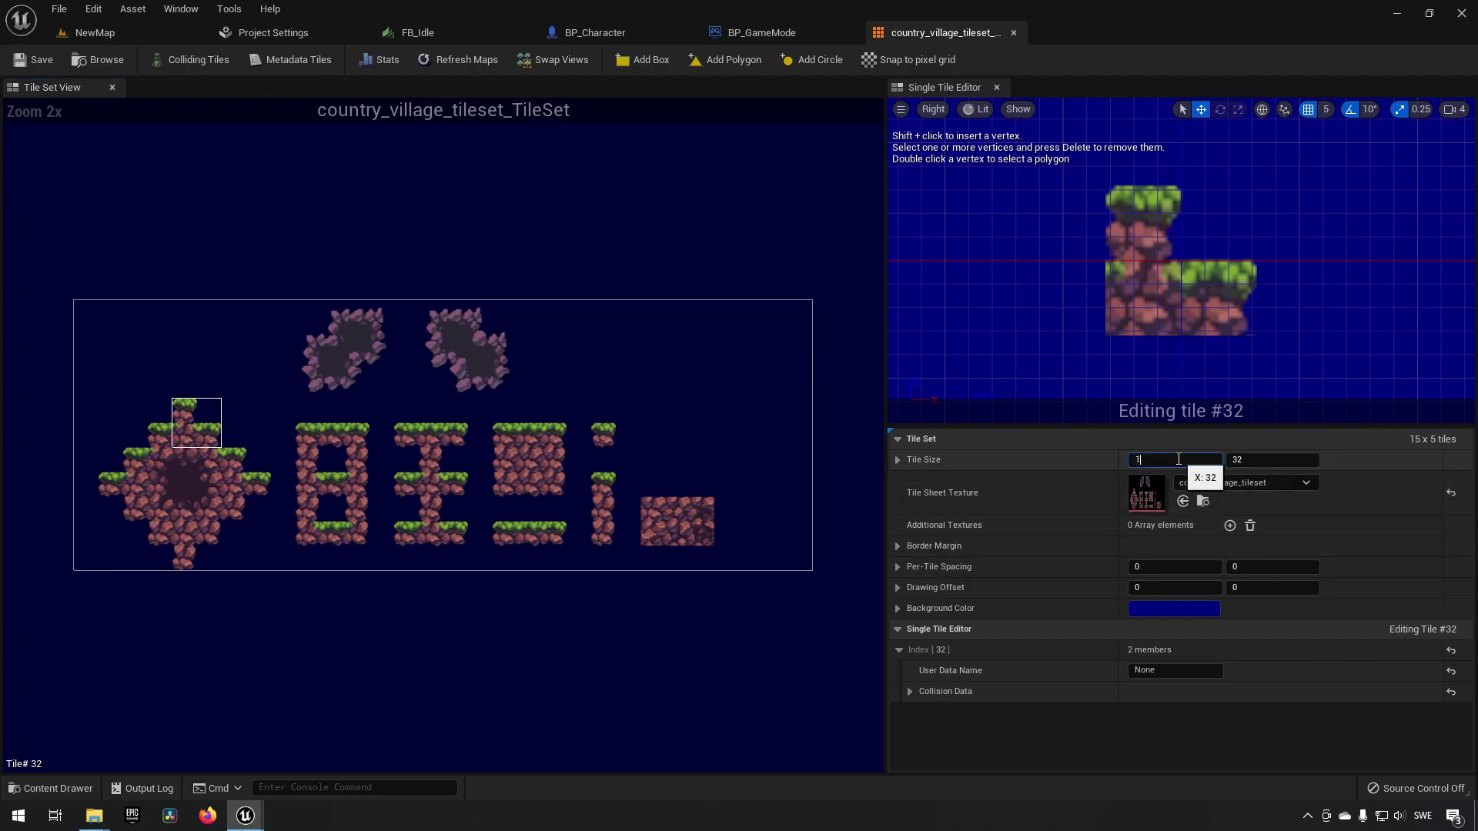
type("6")
key("Tab")
type("16")
key("Return")
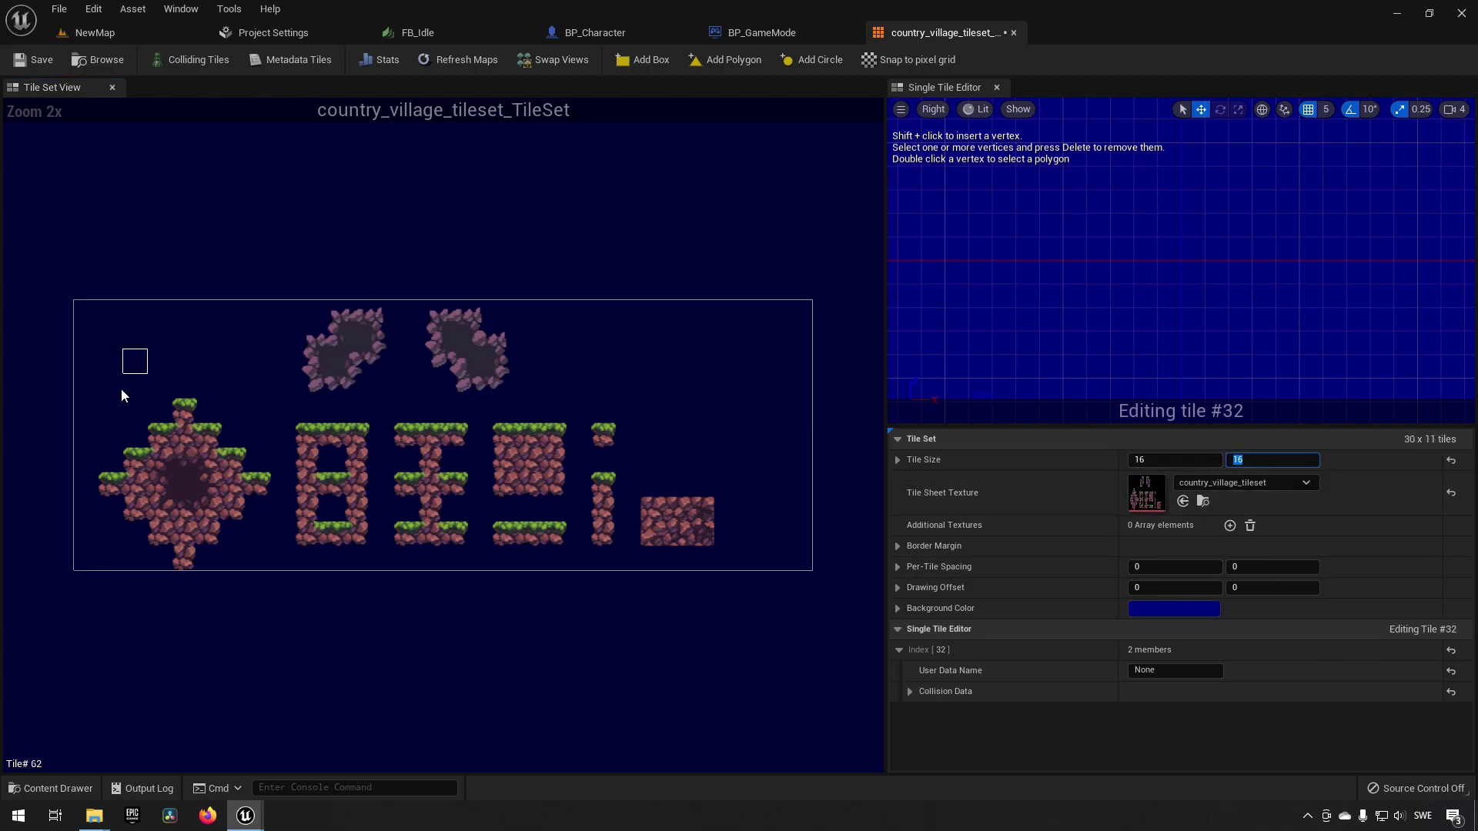
- Check the 16 × 16 tiles around the rocky cave shape and select grass tile #124
left_click(186, 411)
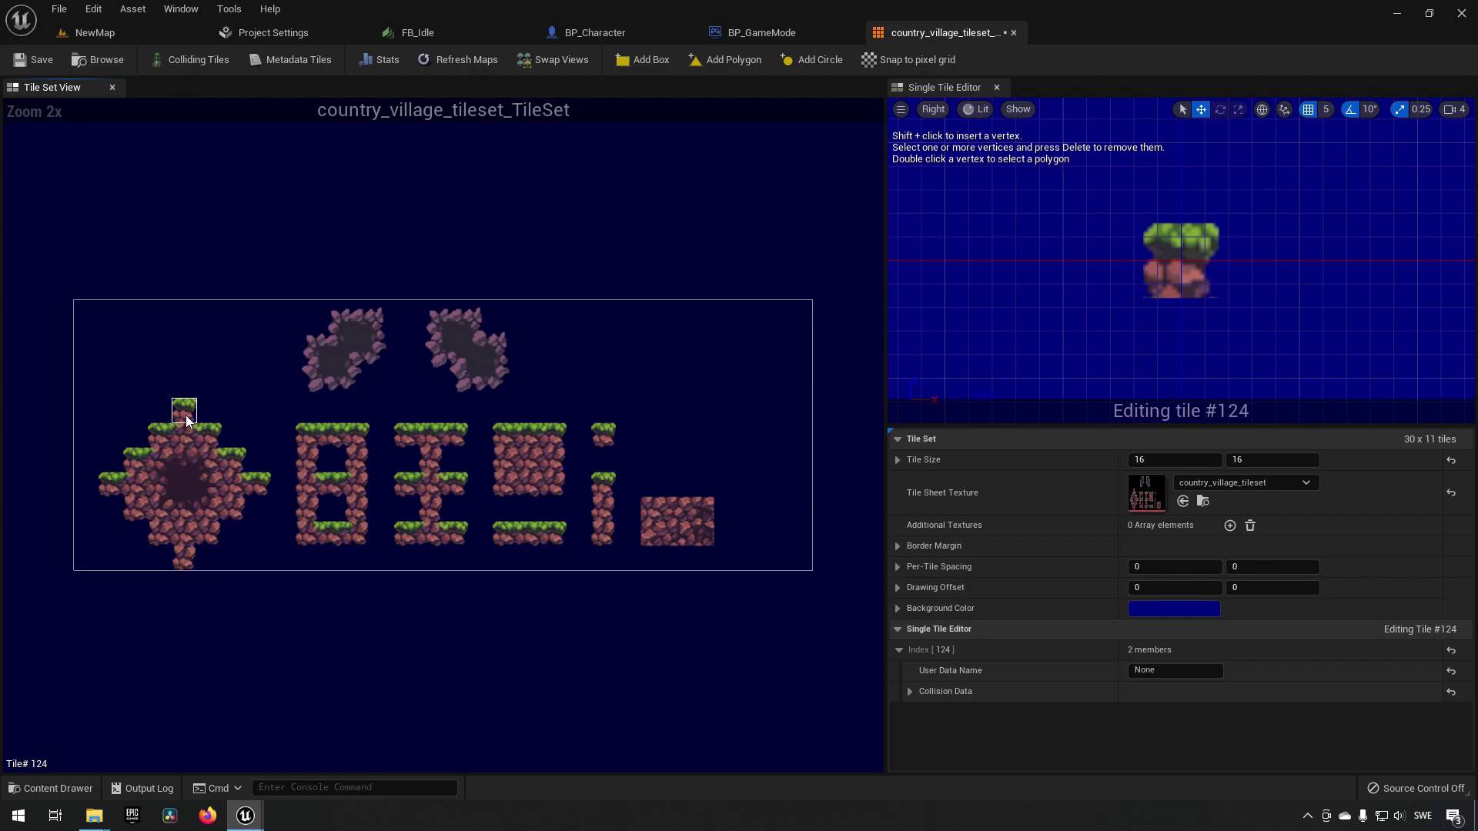
left_click(307, 340)
left_click(309, 367)
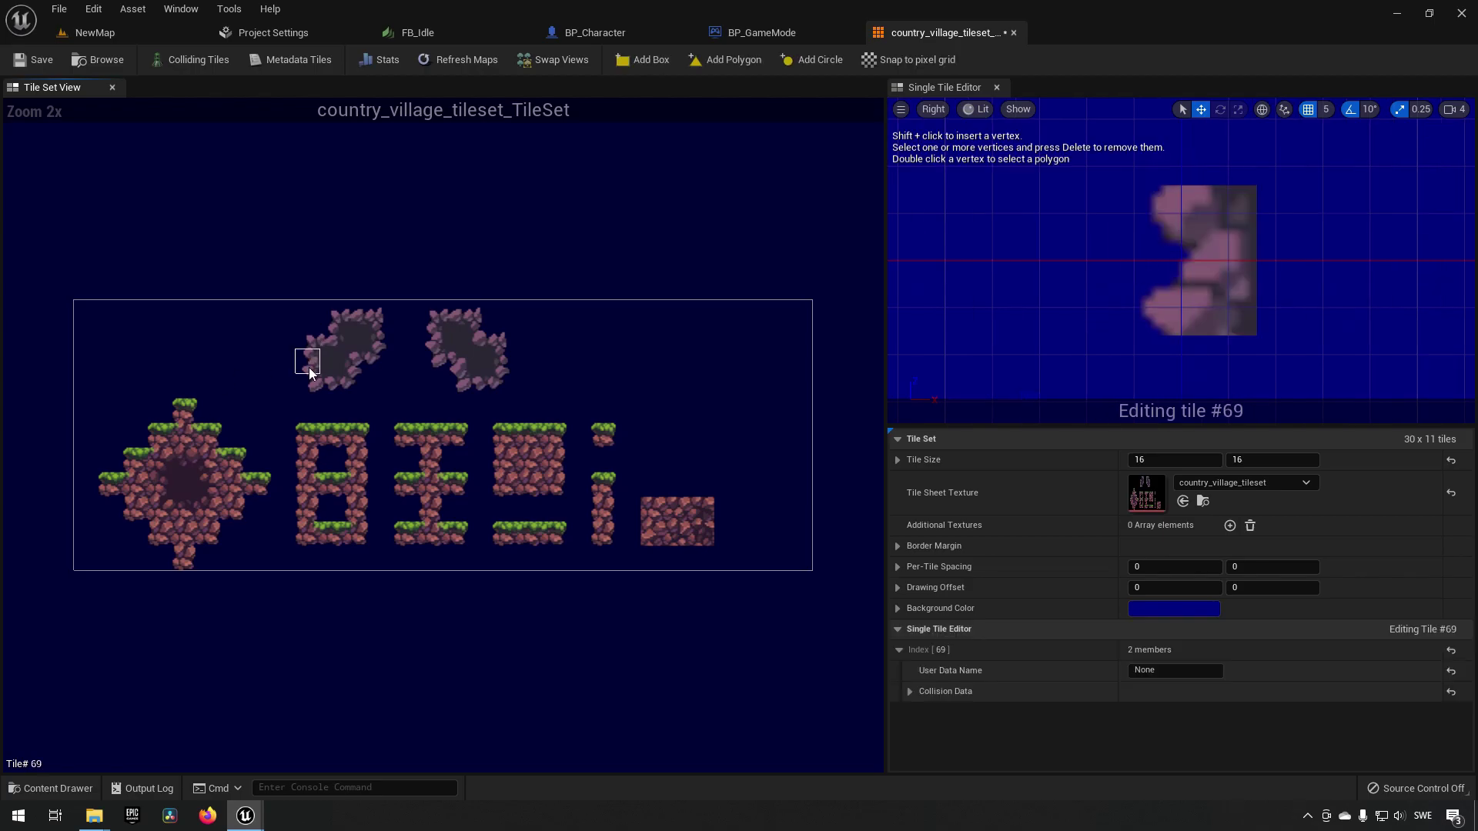
left_click(334, 385)
left_click(358, 385)
left_click(378, 362)
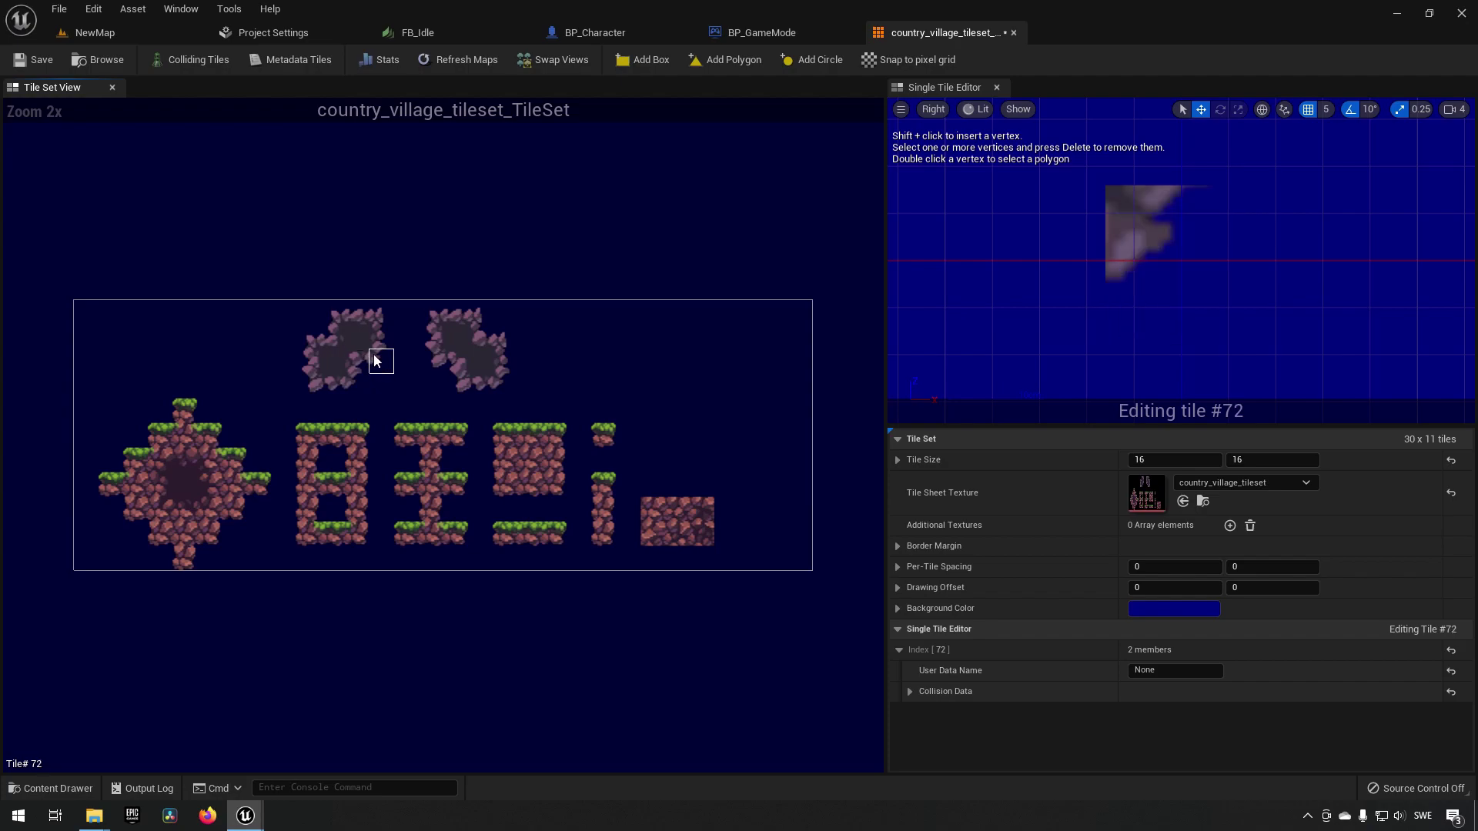
left_click(381, 339)
left_click(383, 316)
left_click(358, 313)
left_click(334, 313)
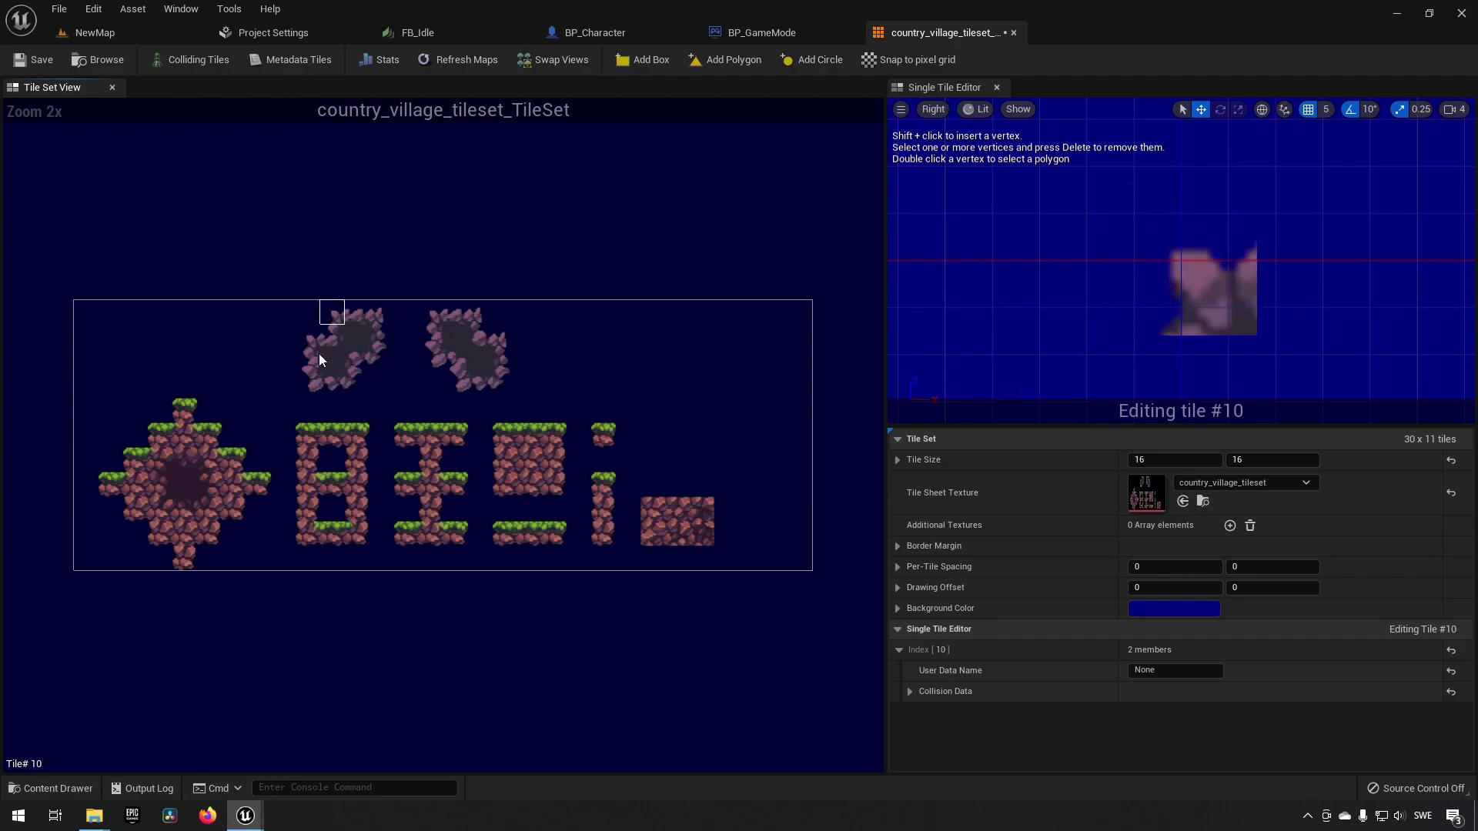
left_click(317, 356)
left_click(185, 412)
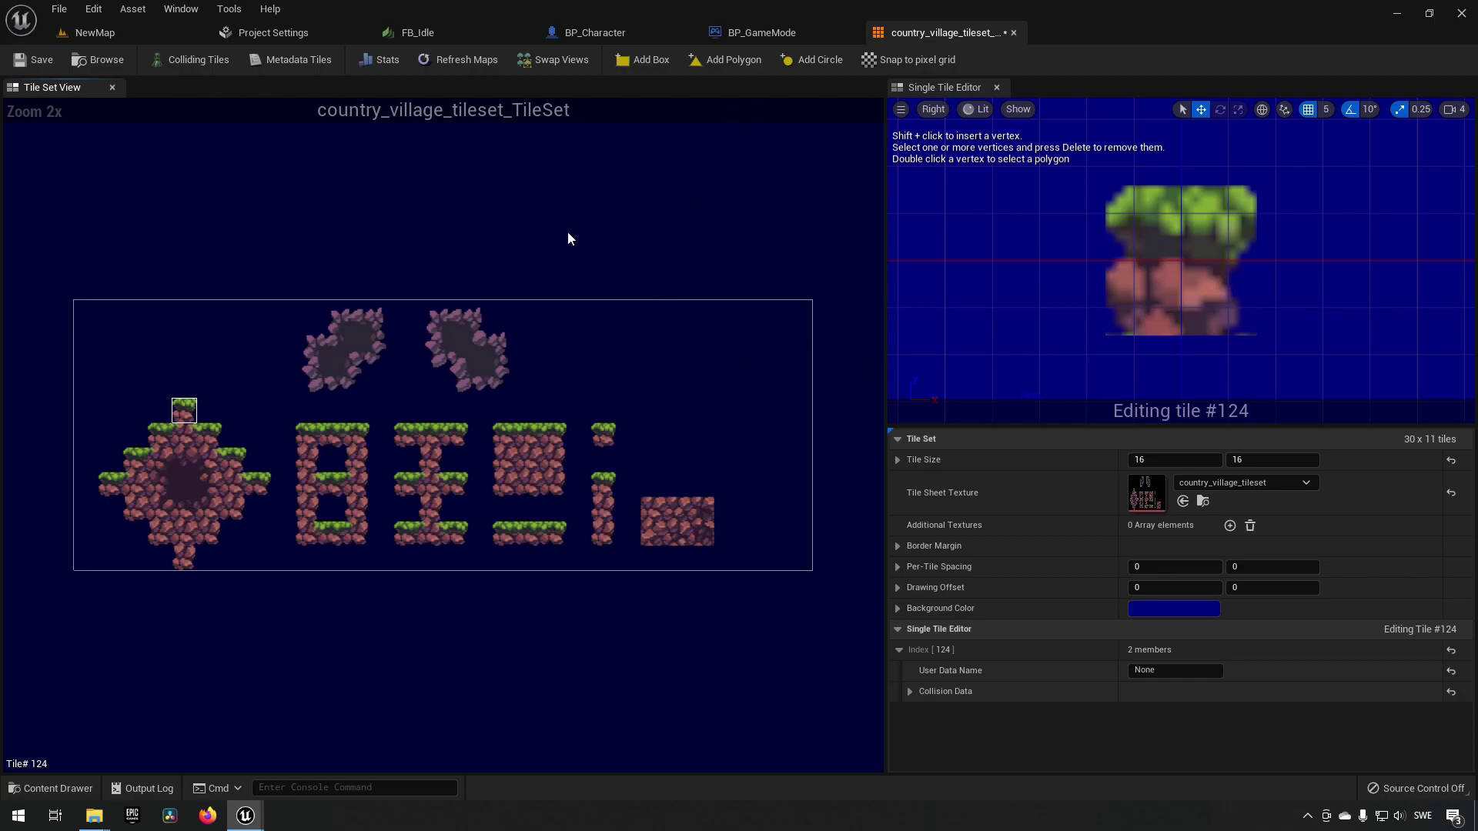
- Toggle the collision tile highlight, then add and remove a trial box collision on tile #124
left_click(191, 63)
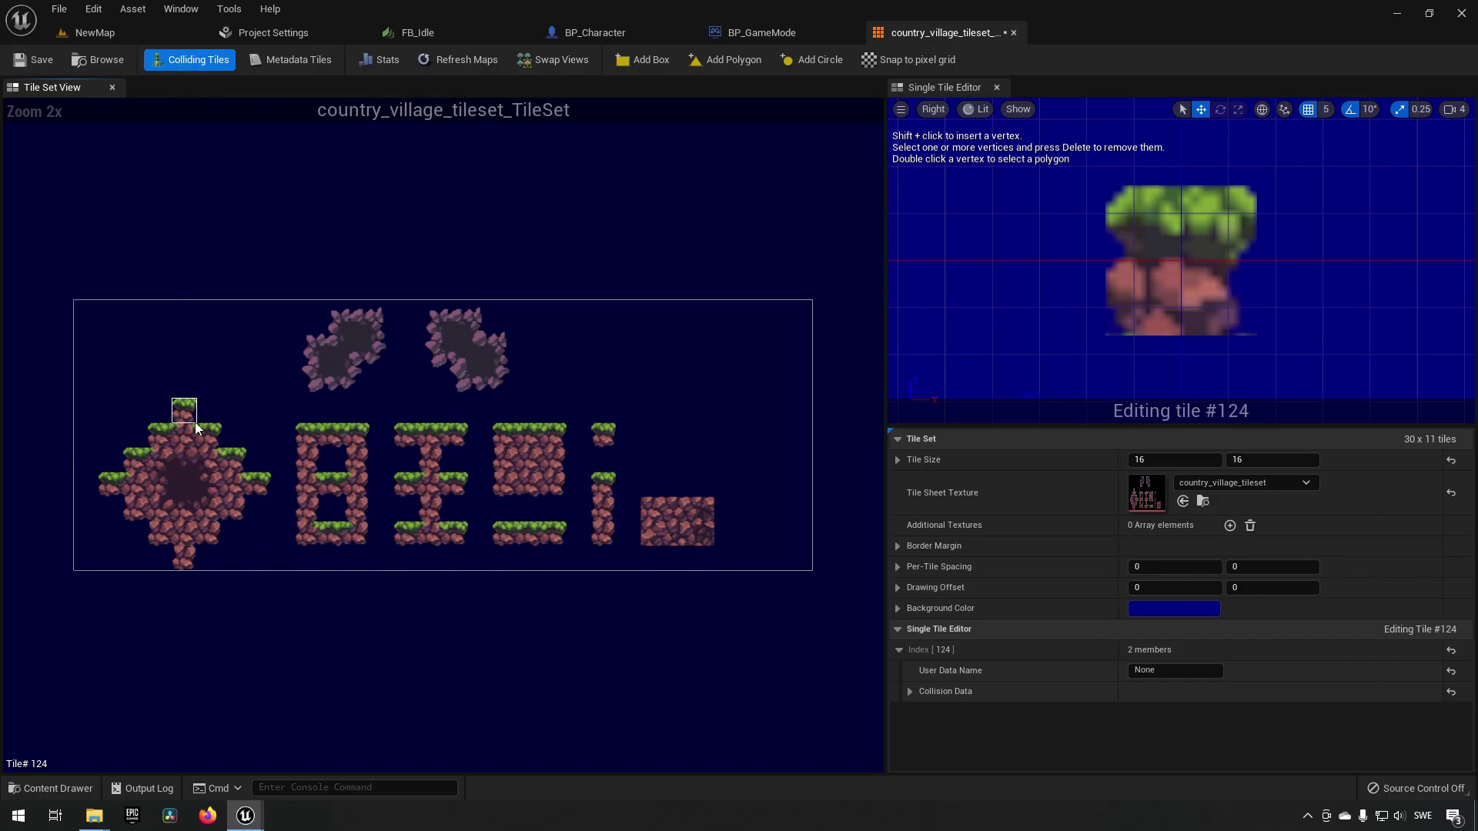
left_click(210, 60)
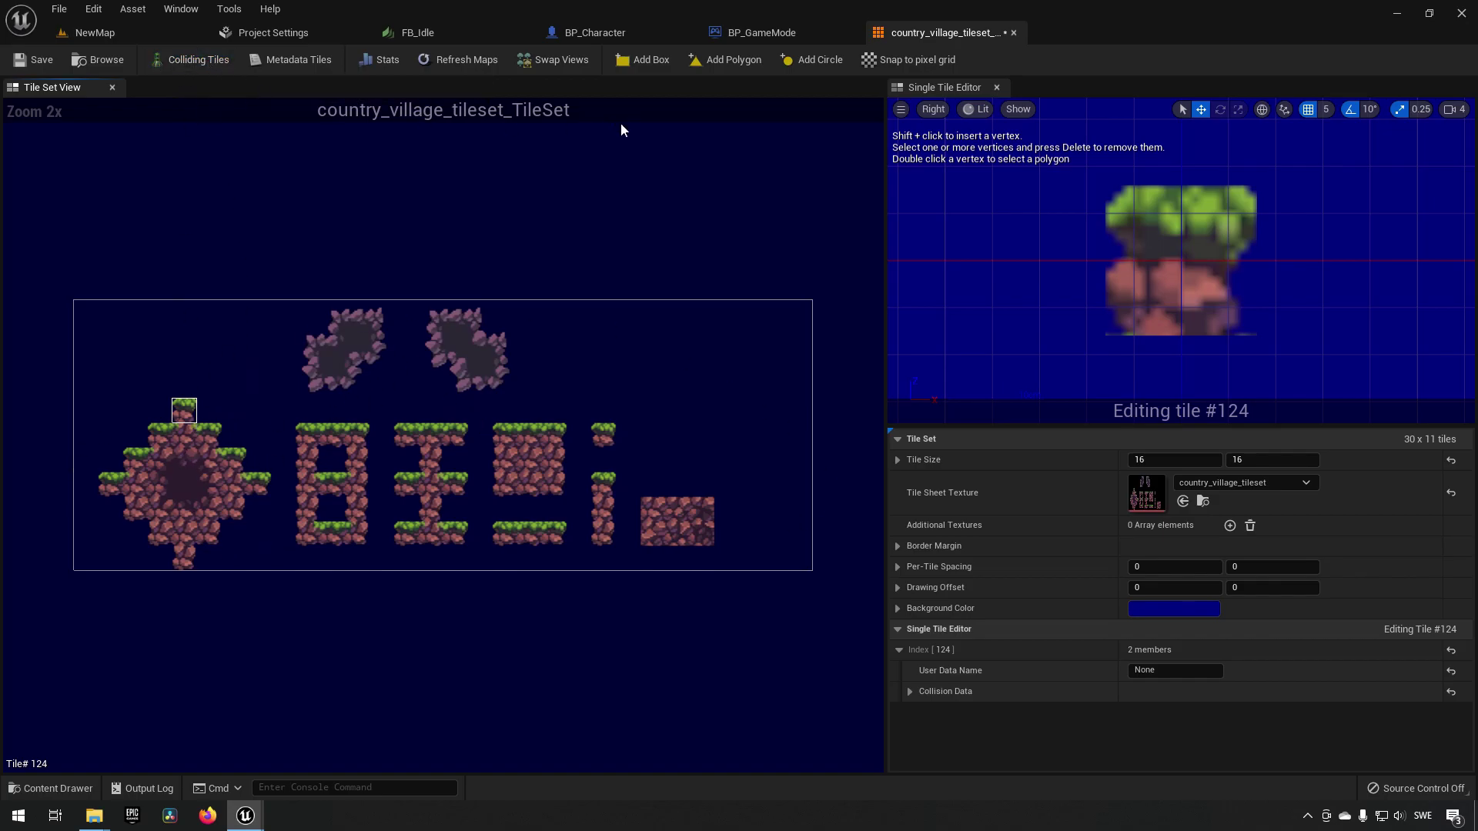
left_click(173, 62)
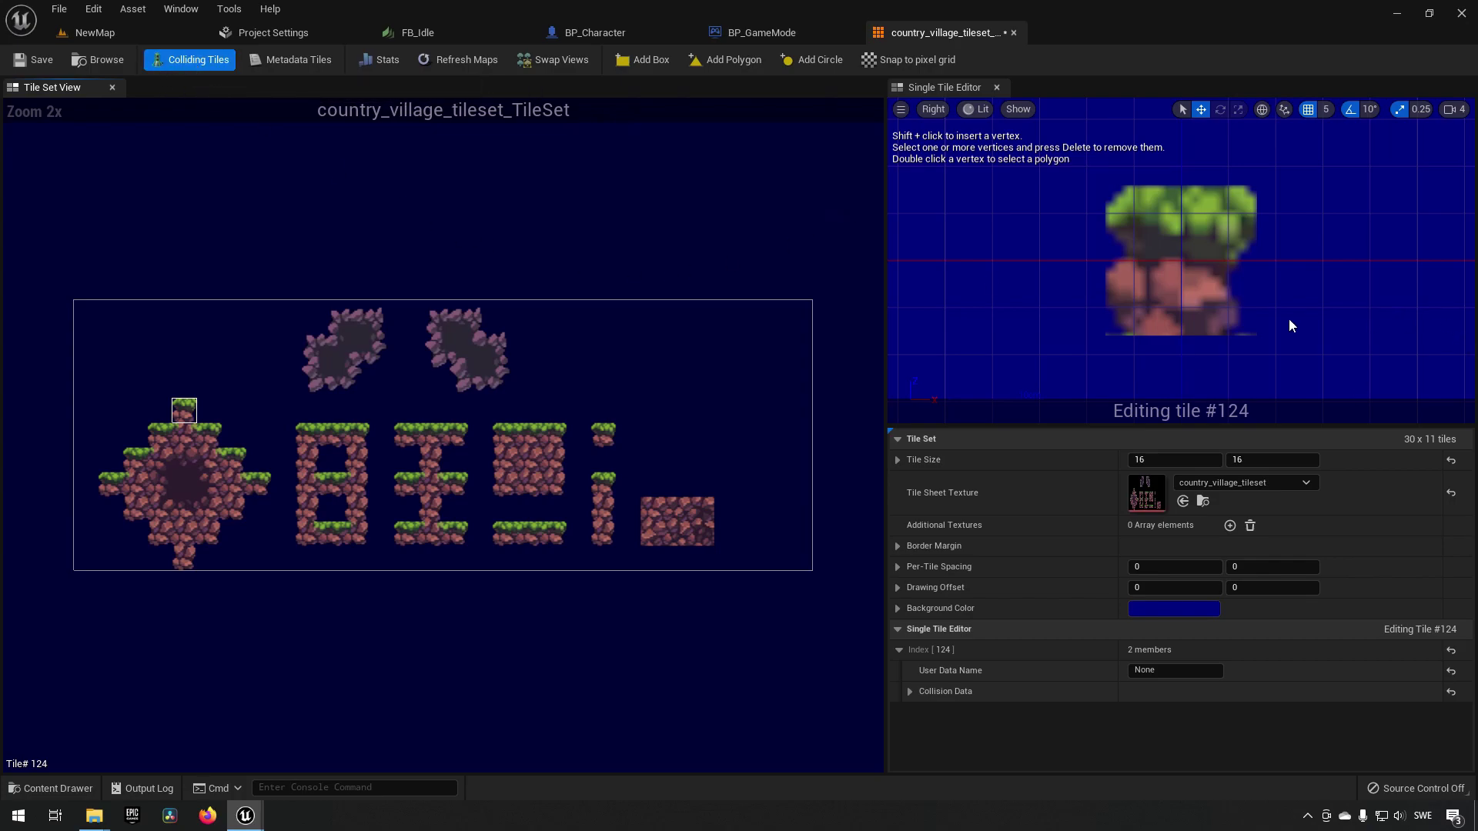
left_click(648, 60)
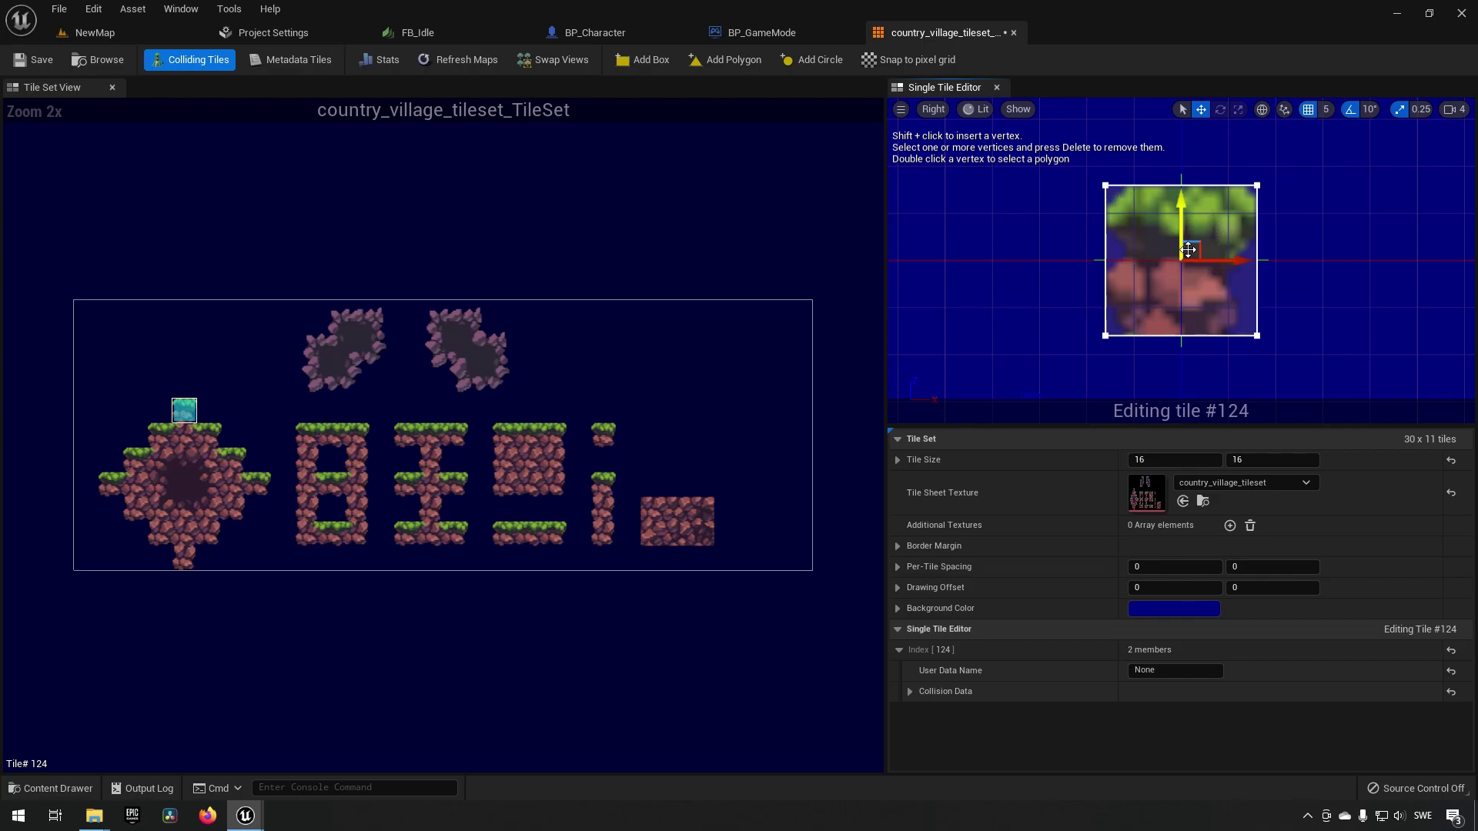
key("Delete")
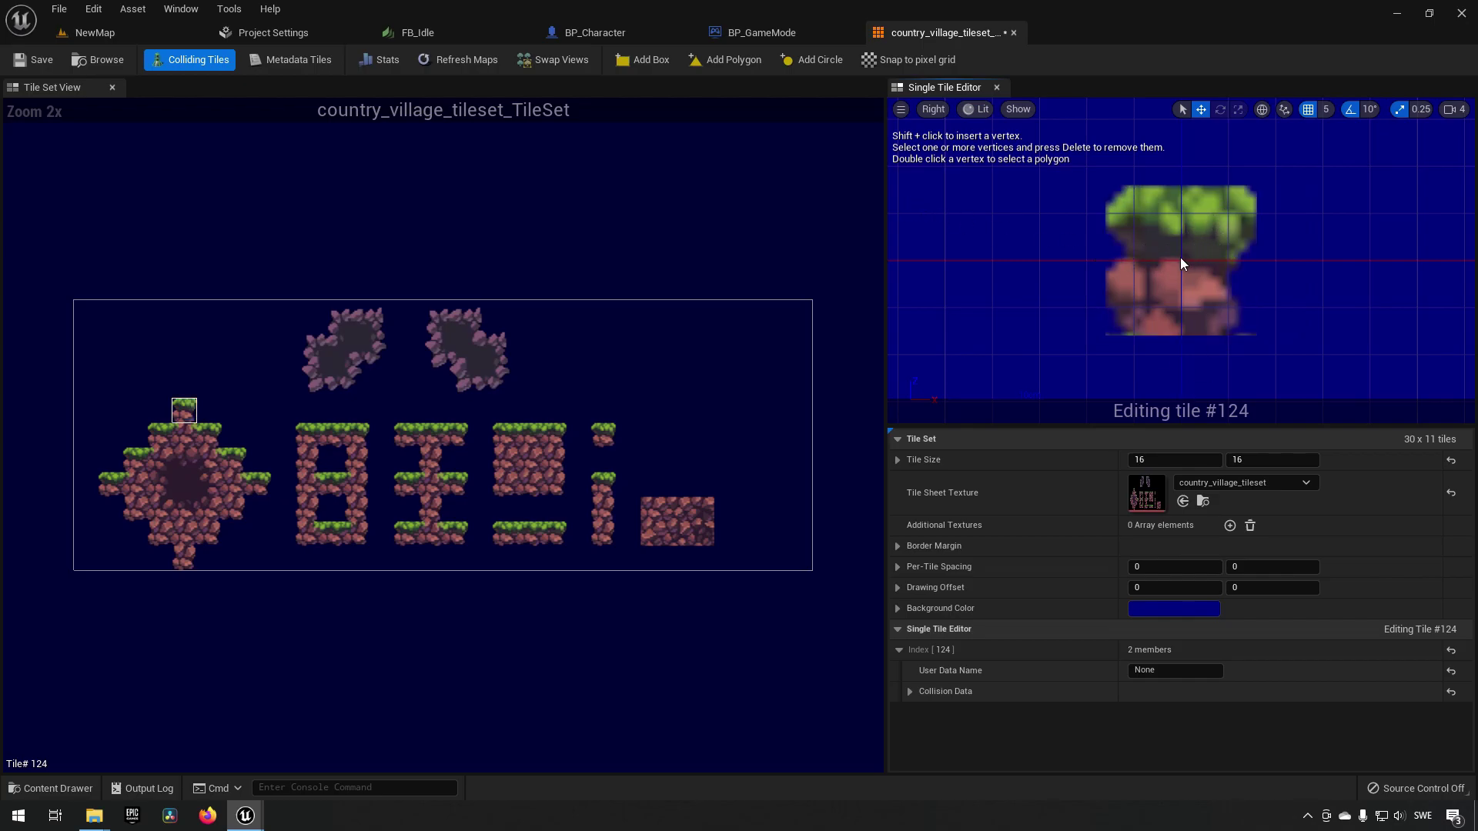
- Draw two triangular polygon collision shapes on tile #124
left_click(709, 61)
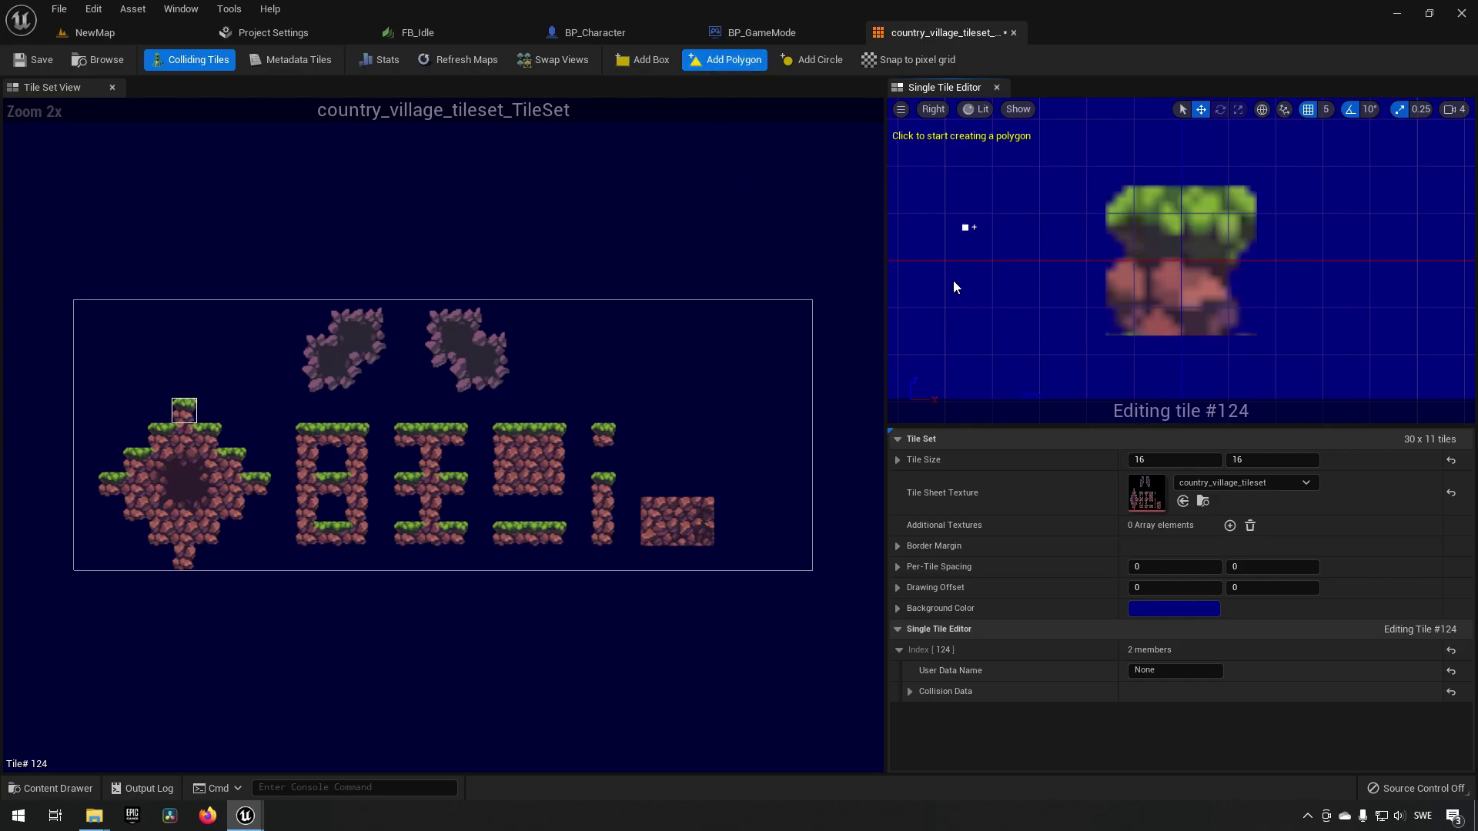
left_click(1102, 185)
left_click(1107, 341)
double_click(1262, 340)
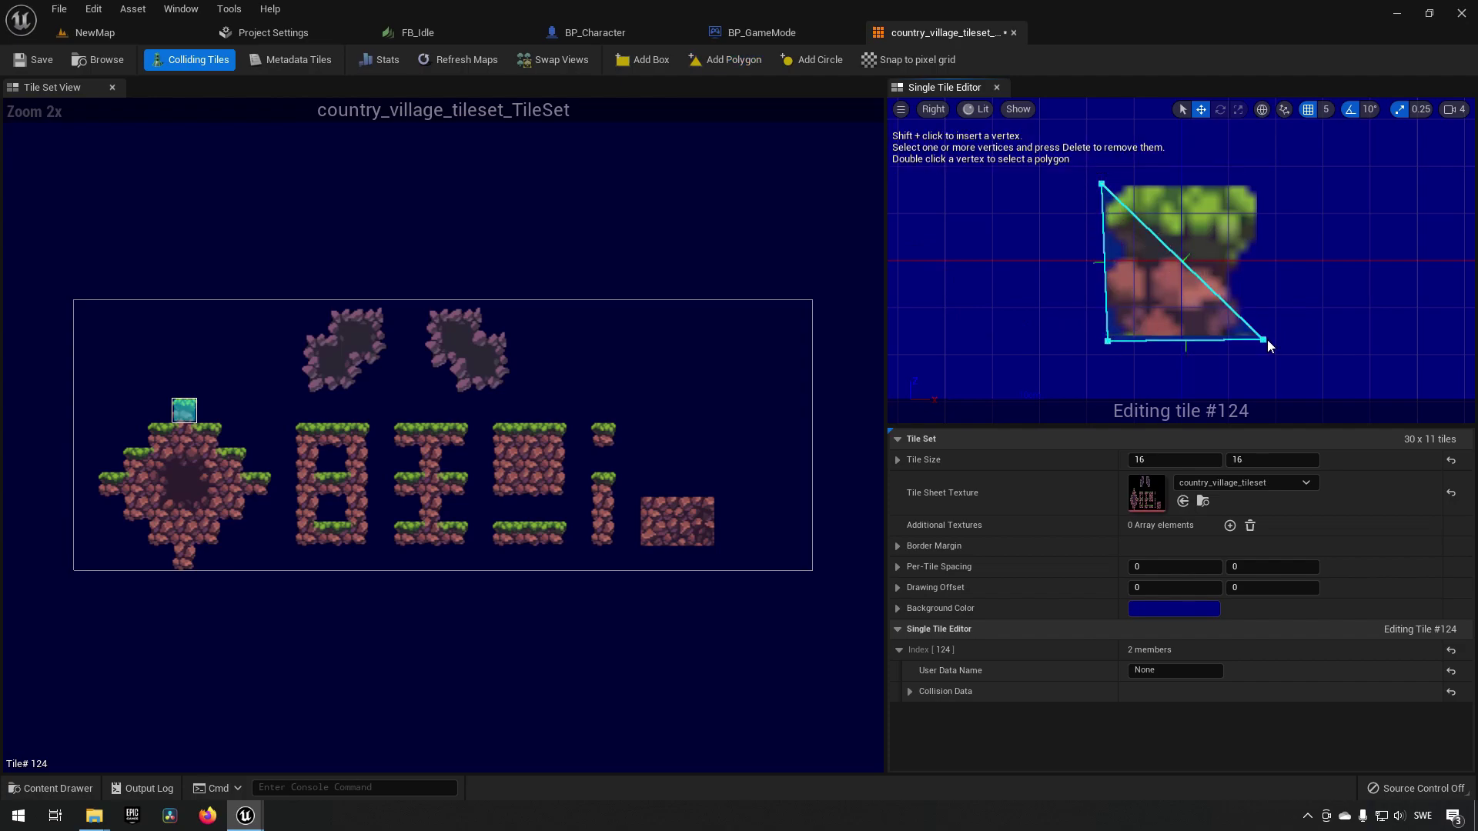
left_click(713, 62)
left_click(1103, 184)
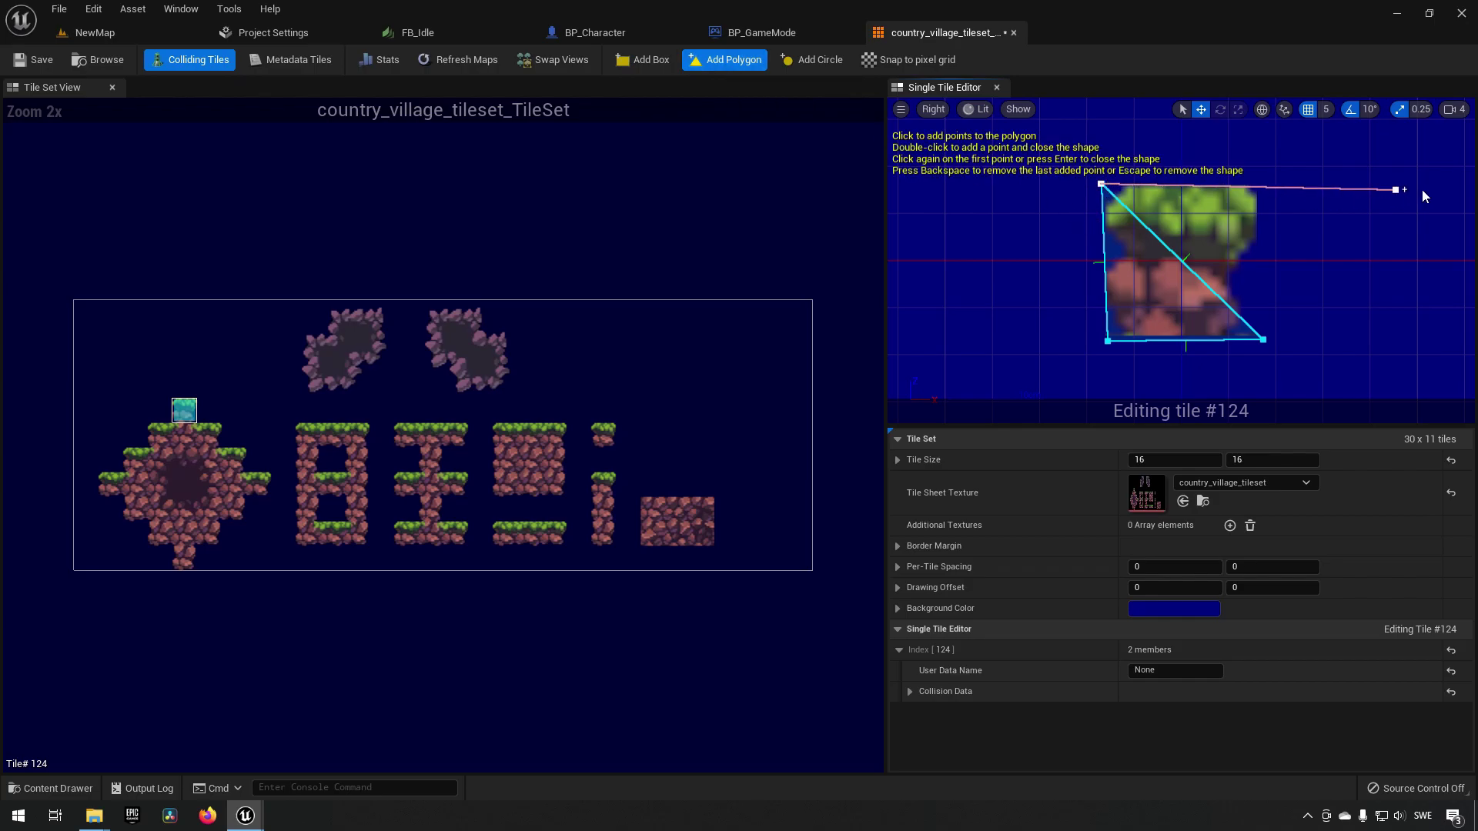
left_click(1455, 180)
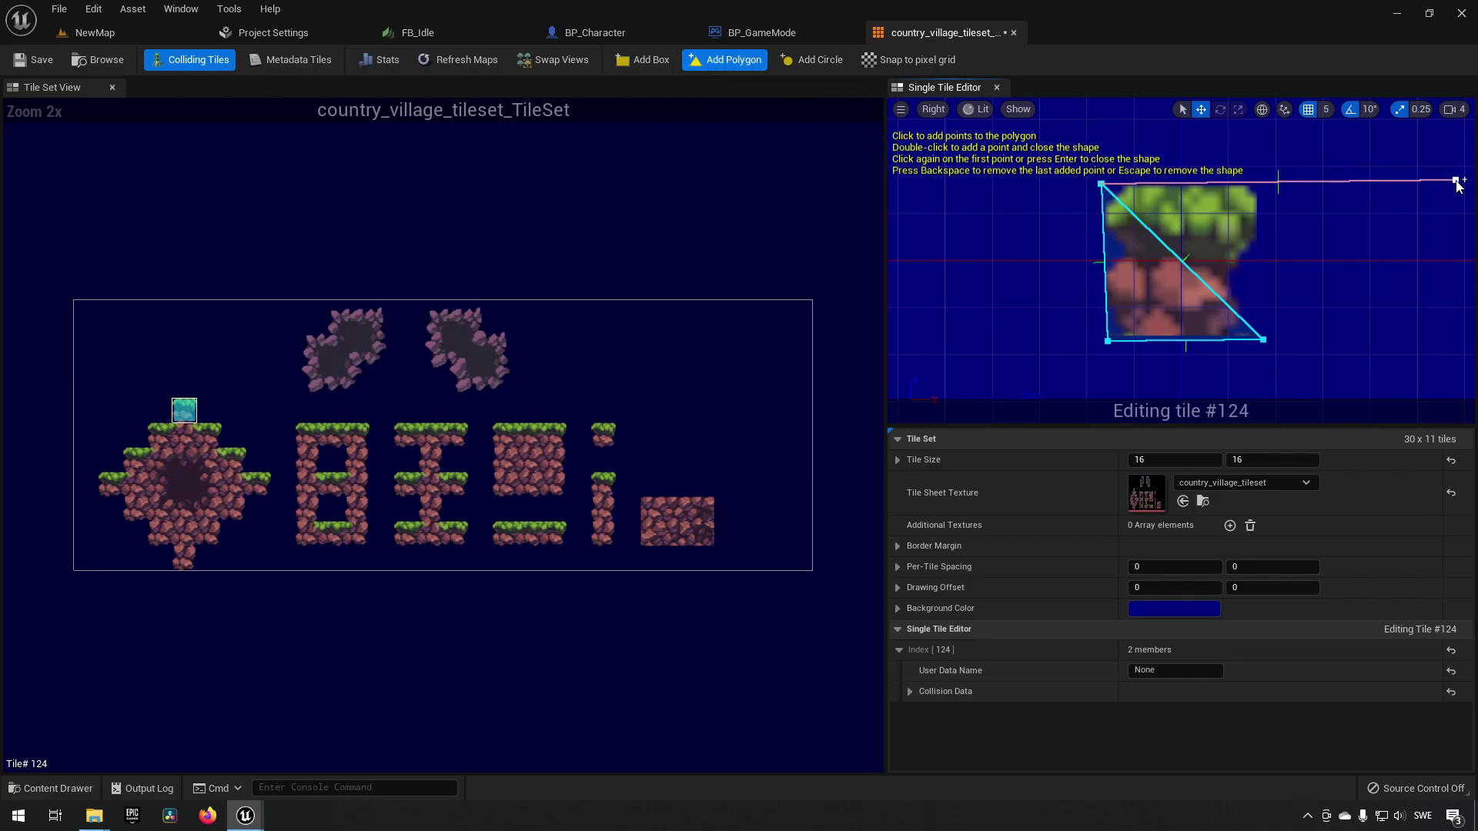
double_click(1263, 340)
right_click_drag(1333, 318, 1322, 342)
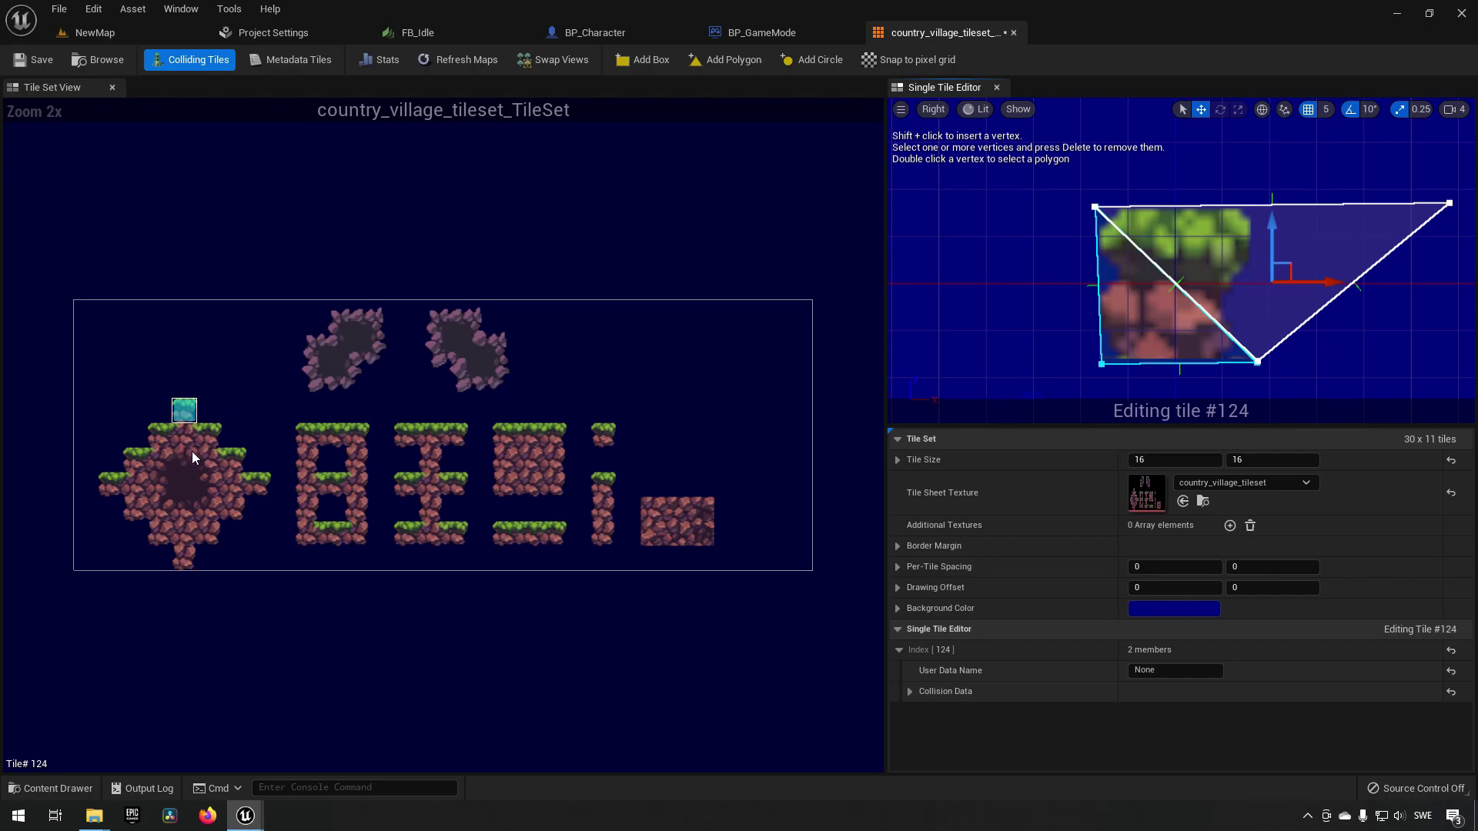
- Give tile #155 a box collision shape and return to the NewMap level
left_click(208, 435)
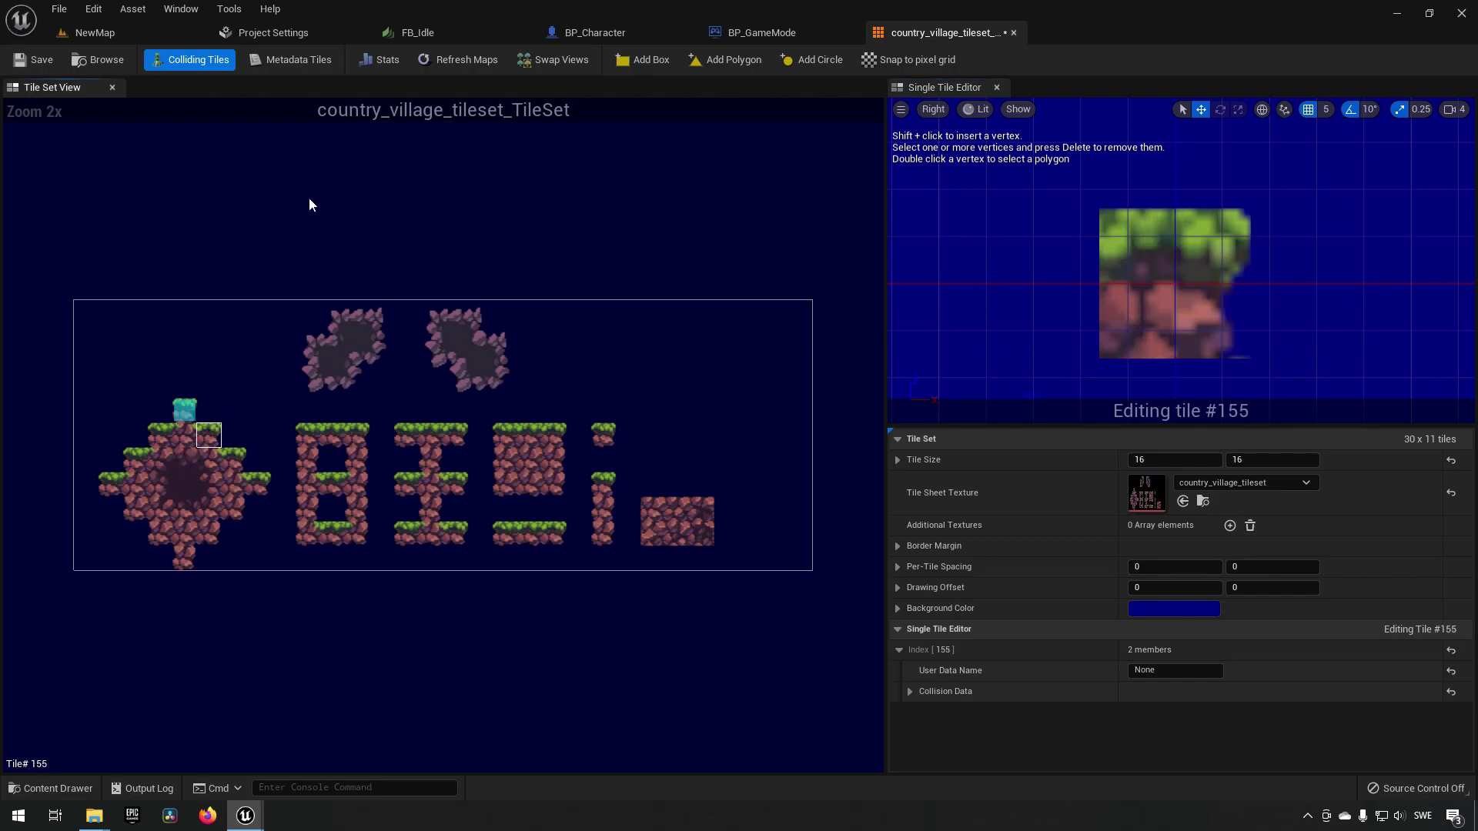
left_click(660, 61)
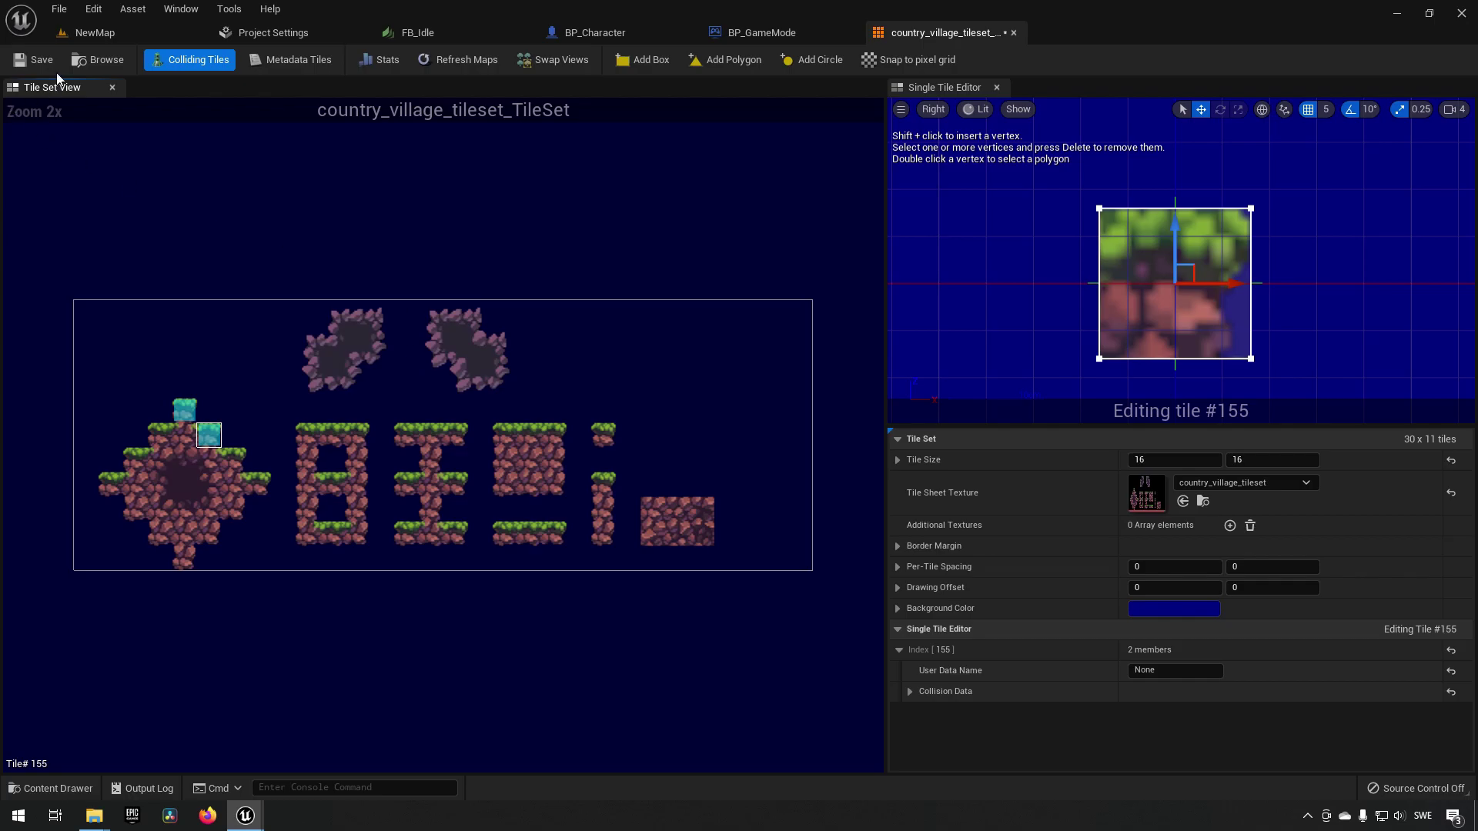
left_click(77, 34)
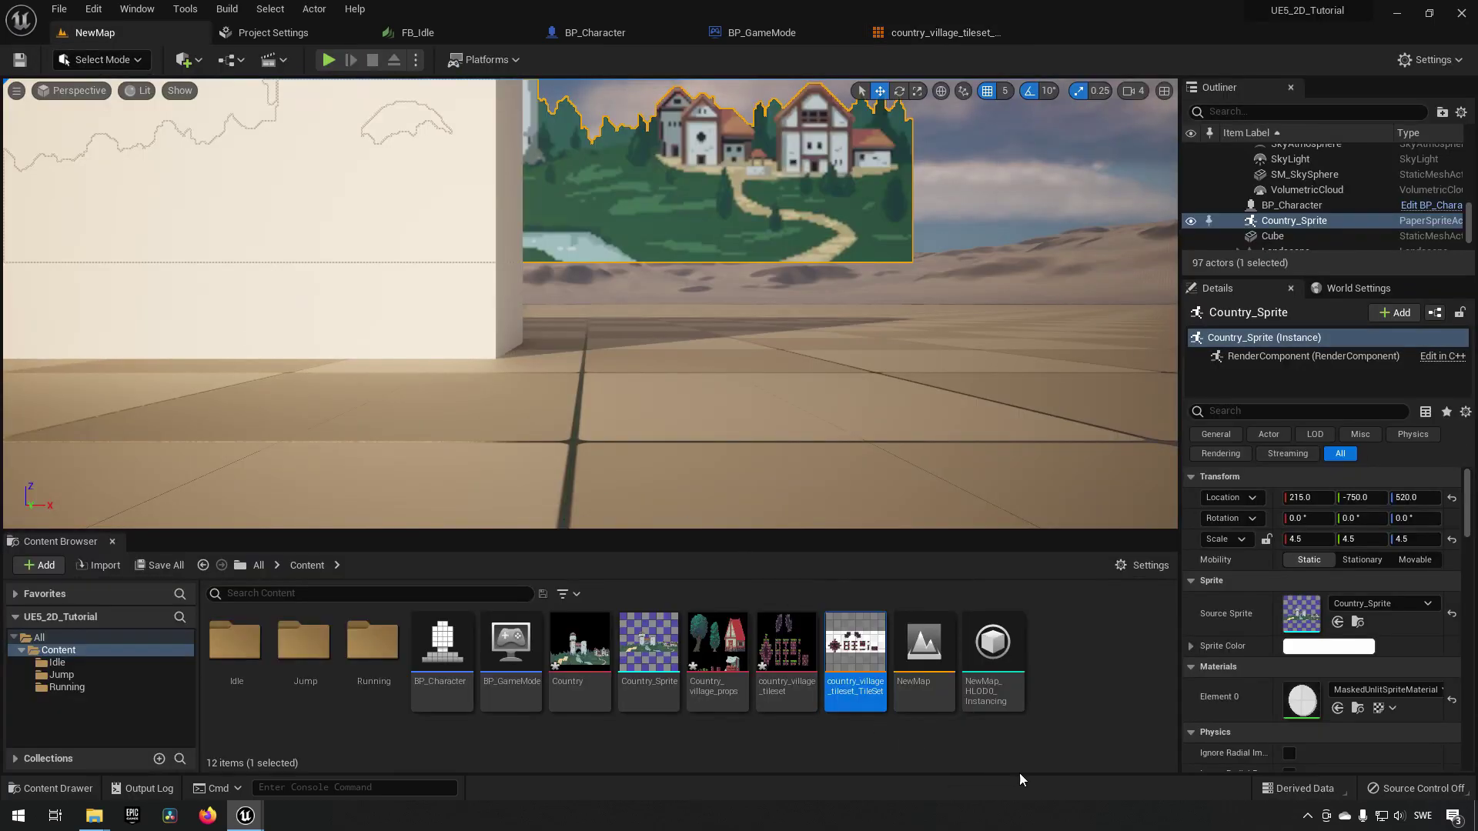
- Create a tile map named TM_Test from the village tile set and open it
right_click(865, 684)
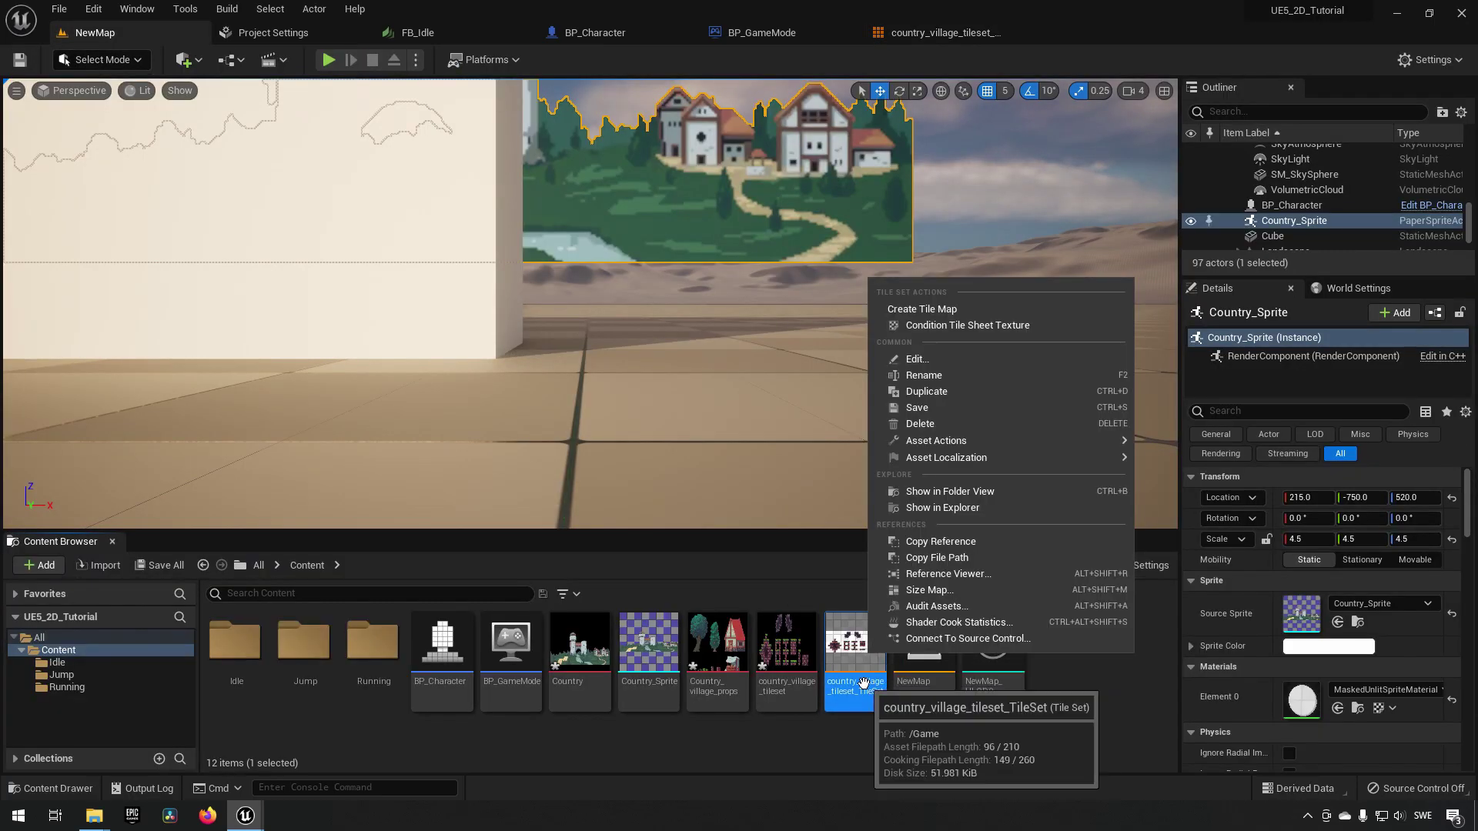
left_click(986, 305)
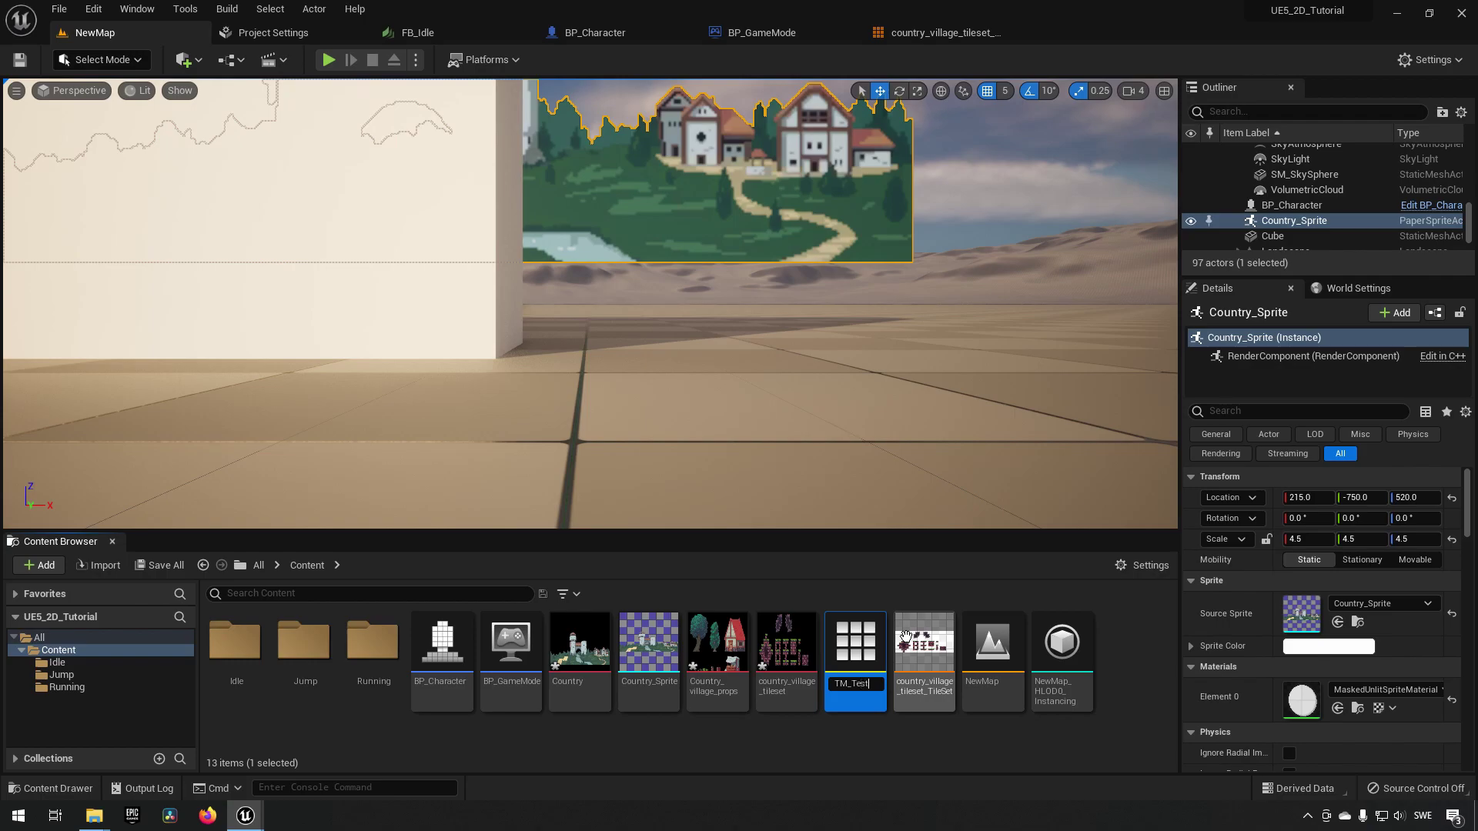
type("TM_Test")
key("Return")
double_click(1066, 643)
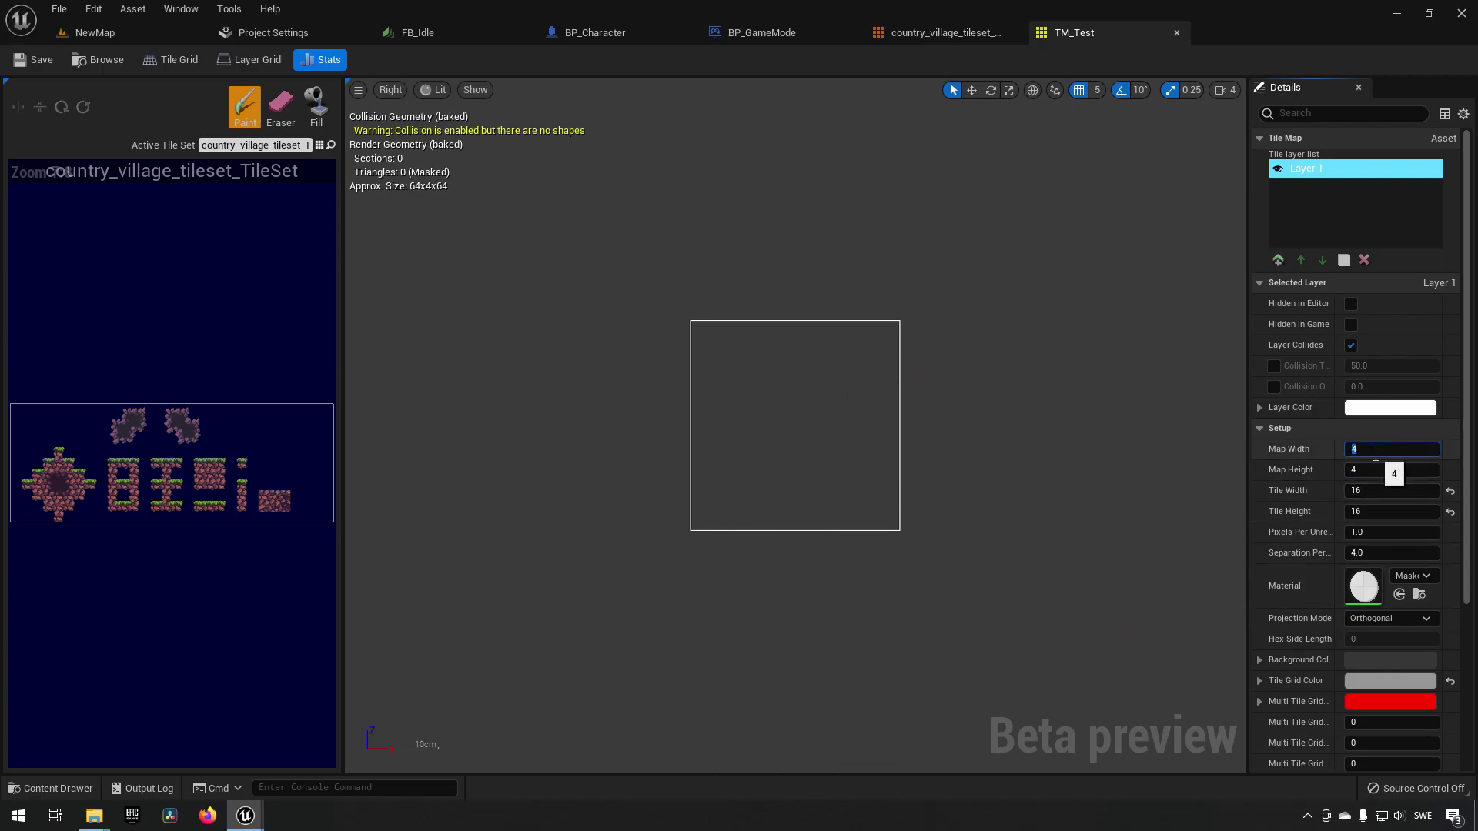
- Set the tile map's width and height to 10
type("0")
key("Tab")
type("10")
key("Return")
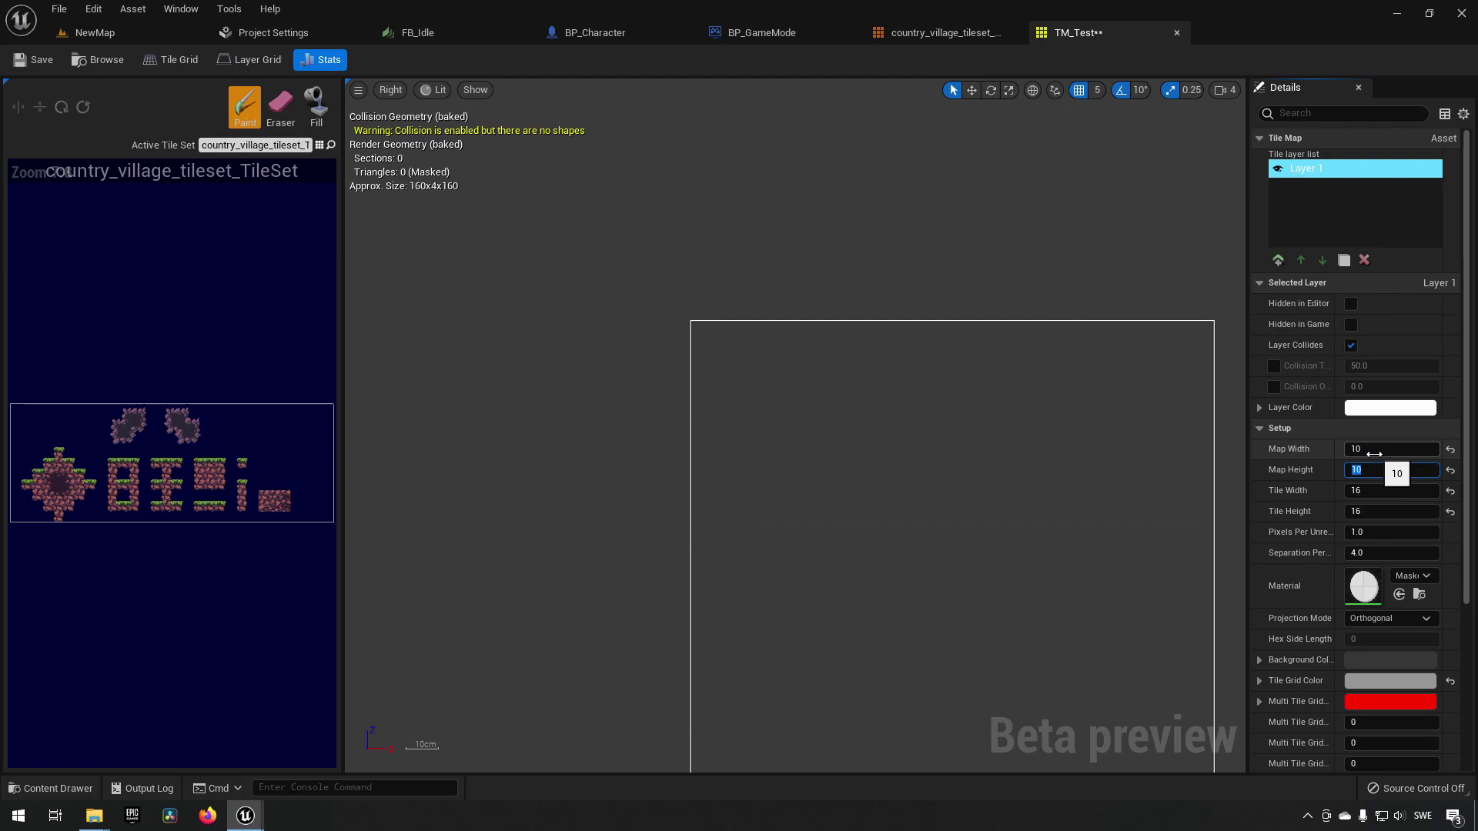
- Paint a four-tile grass row plus two single tiles, save TM_Test and return to NewMap
right_click_drag(609, 565, 496, 422)
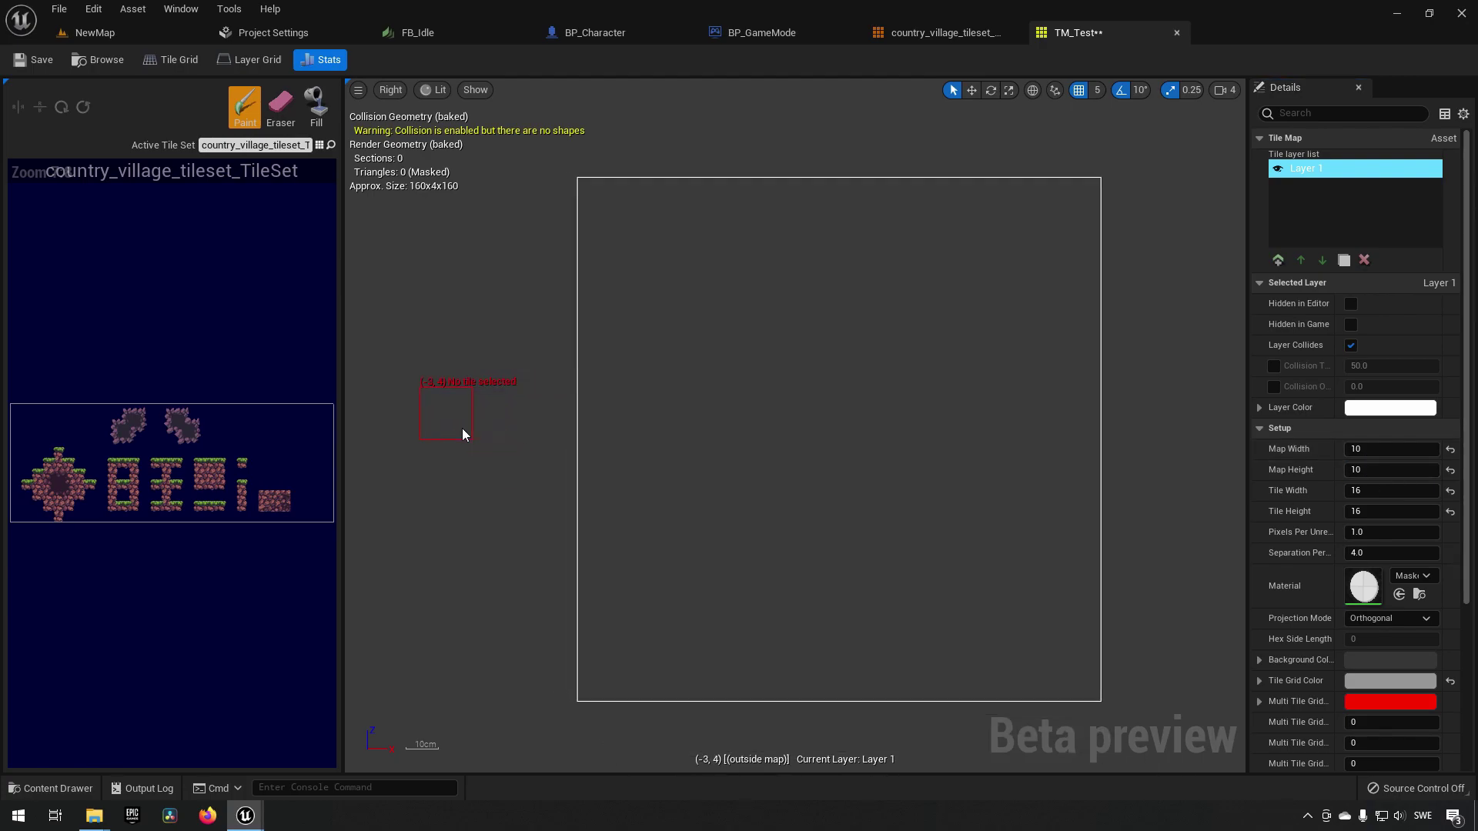
left_click(69, 465)
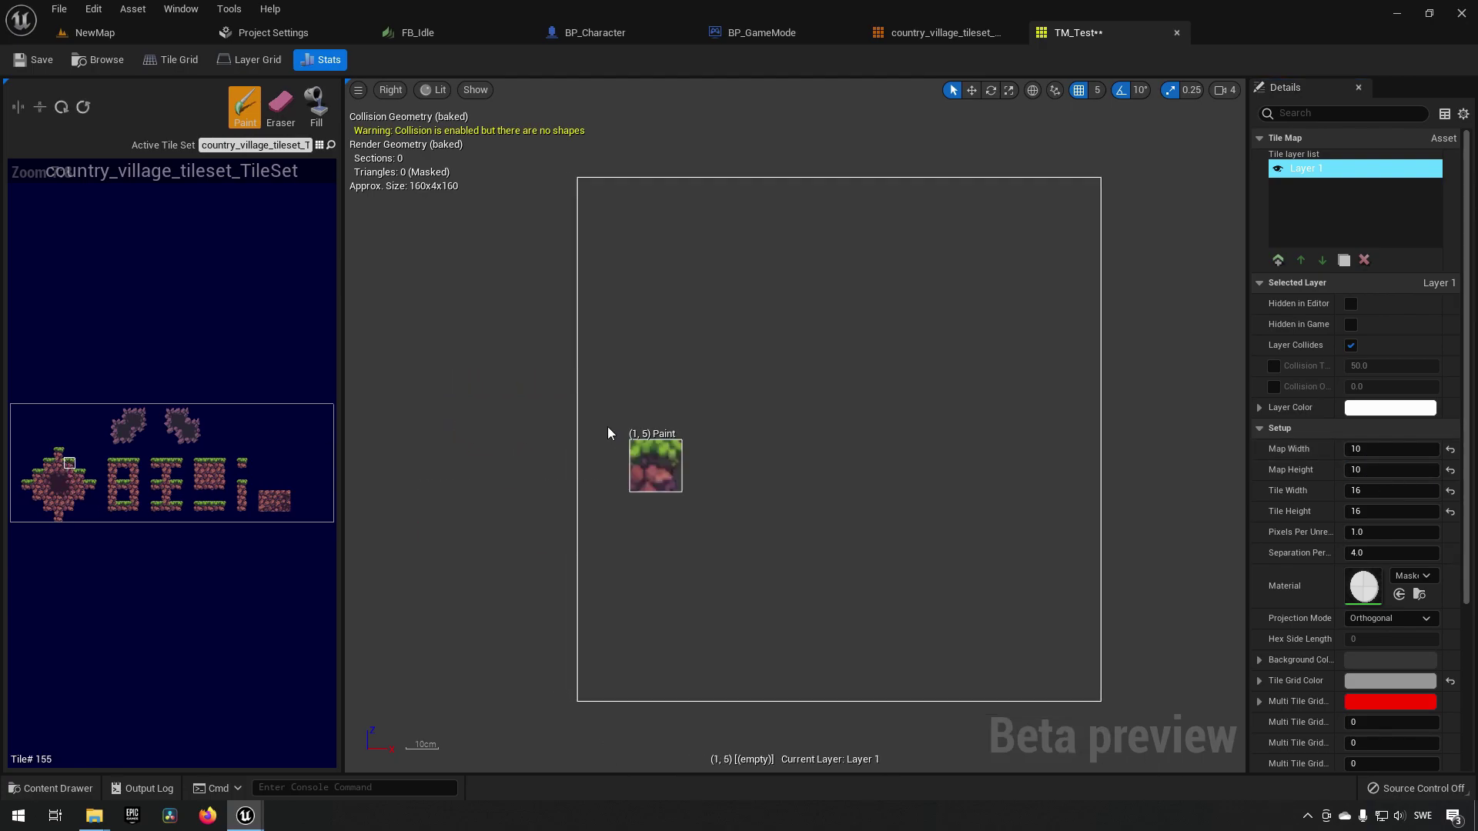
left_click(594, 399)
left_click(672, 403)
left_click(759, 414)
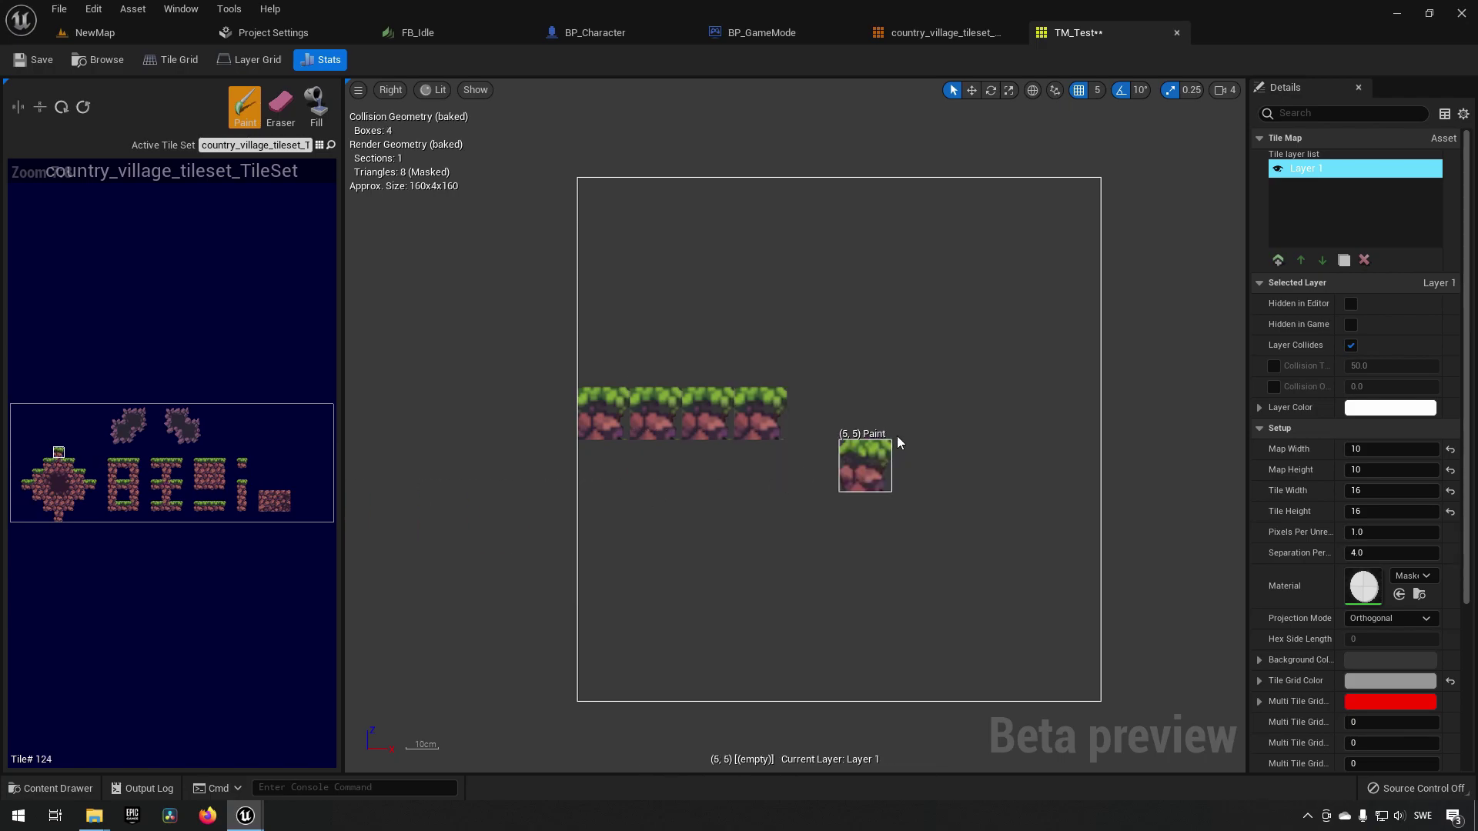
left_click(878, 351)
left_click(1007, 352)
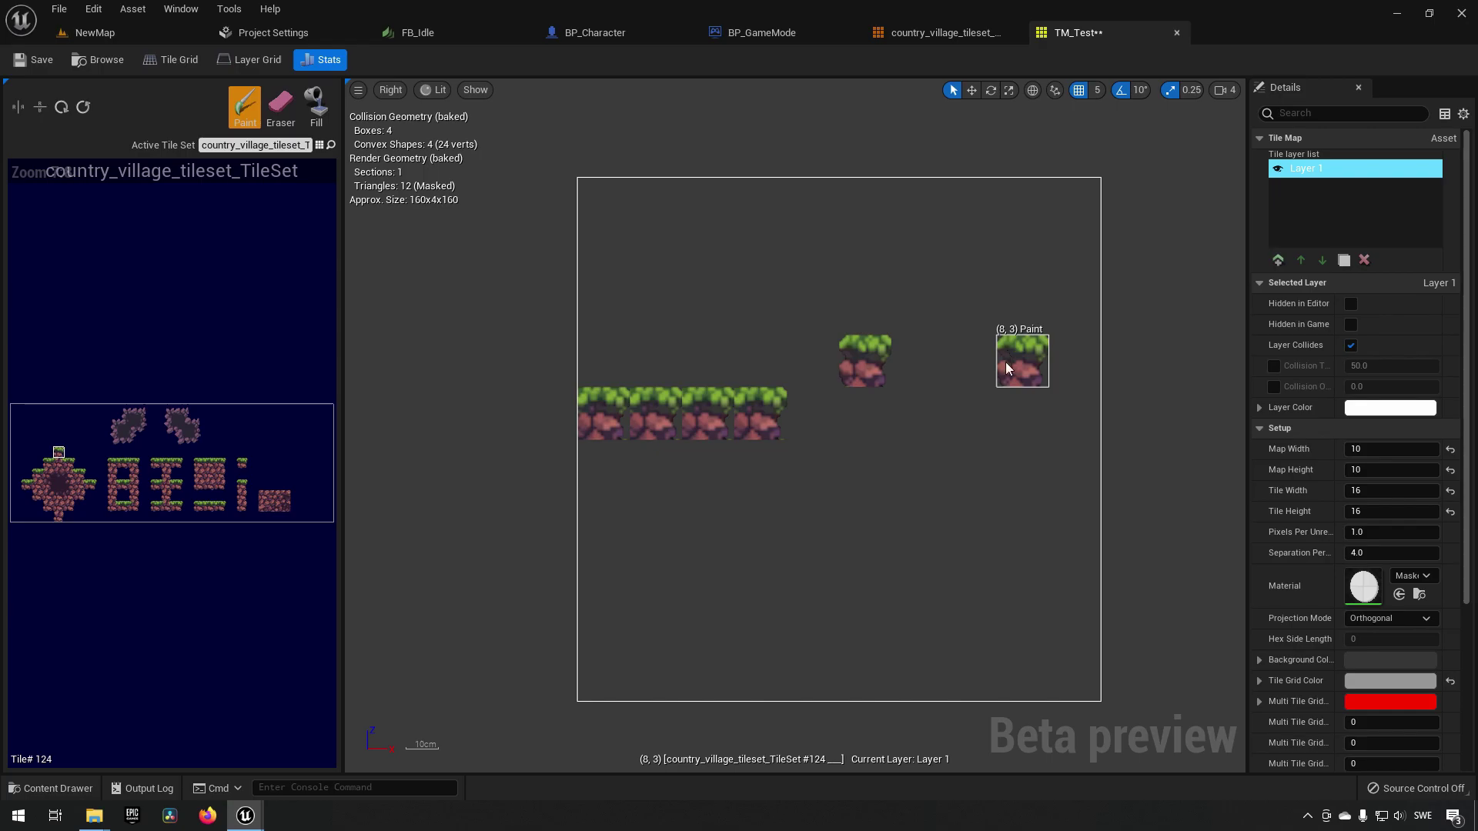
left_click(36, 62)
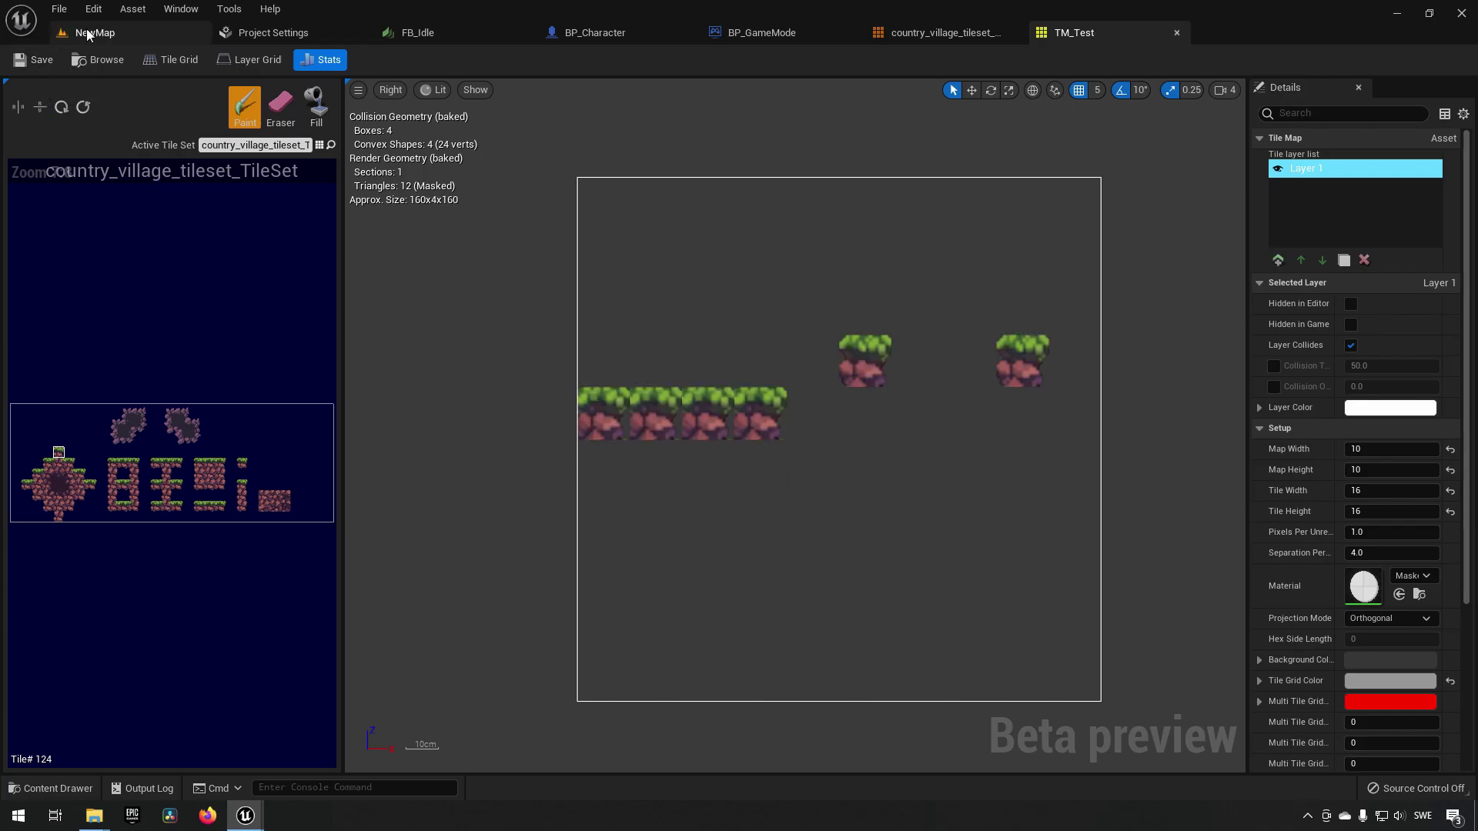
left_click(122, 27)
- Drag TM_Test from the Content Browser into the level onto the wall
key("s")
mouse_move(764, 361)
right_mouse_down()
mouse_move(710, 256)
mouse_move(764, 402)
mouse_move(758, 375)
right_mouse_up()
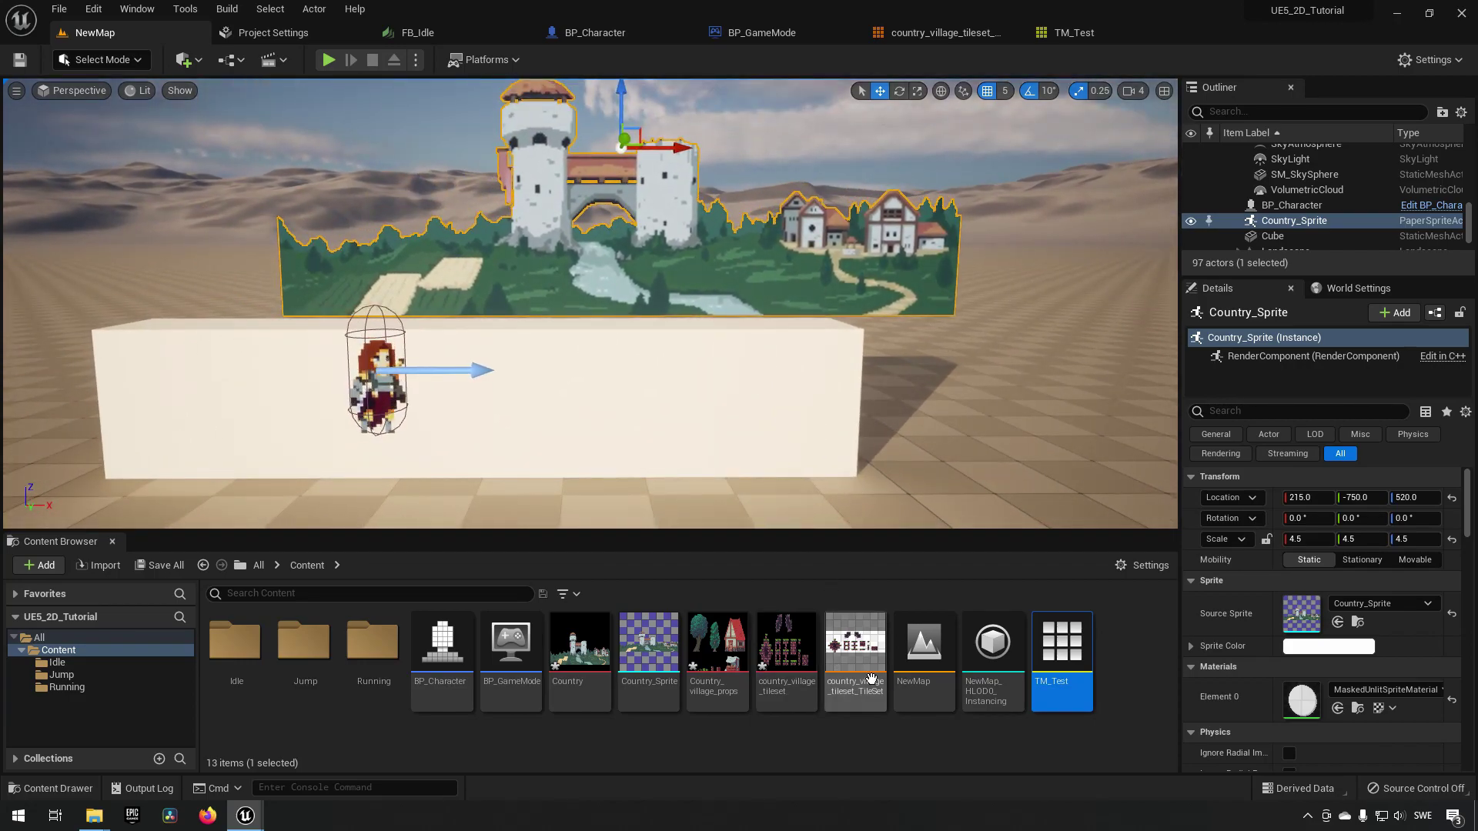
left_click(786, 647)
left_click(716, 647)
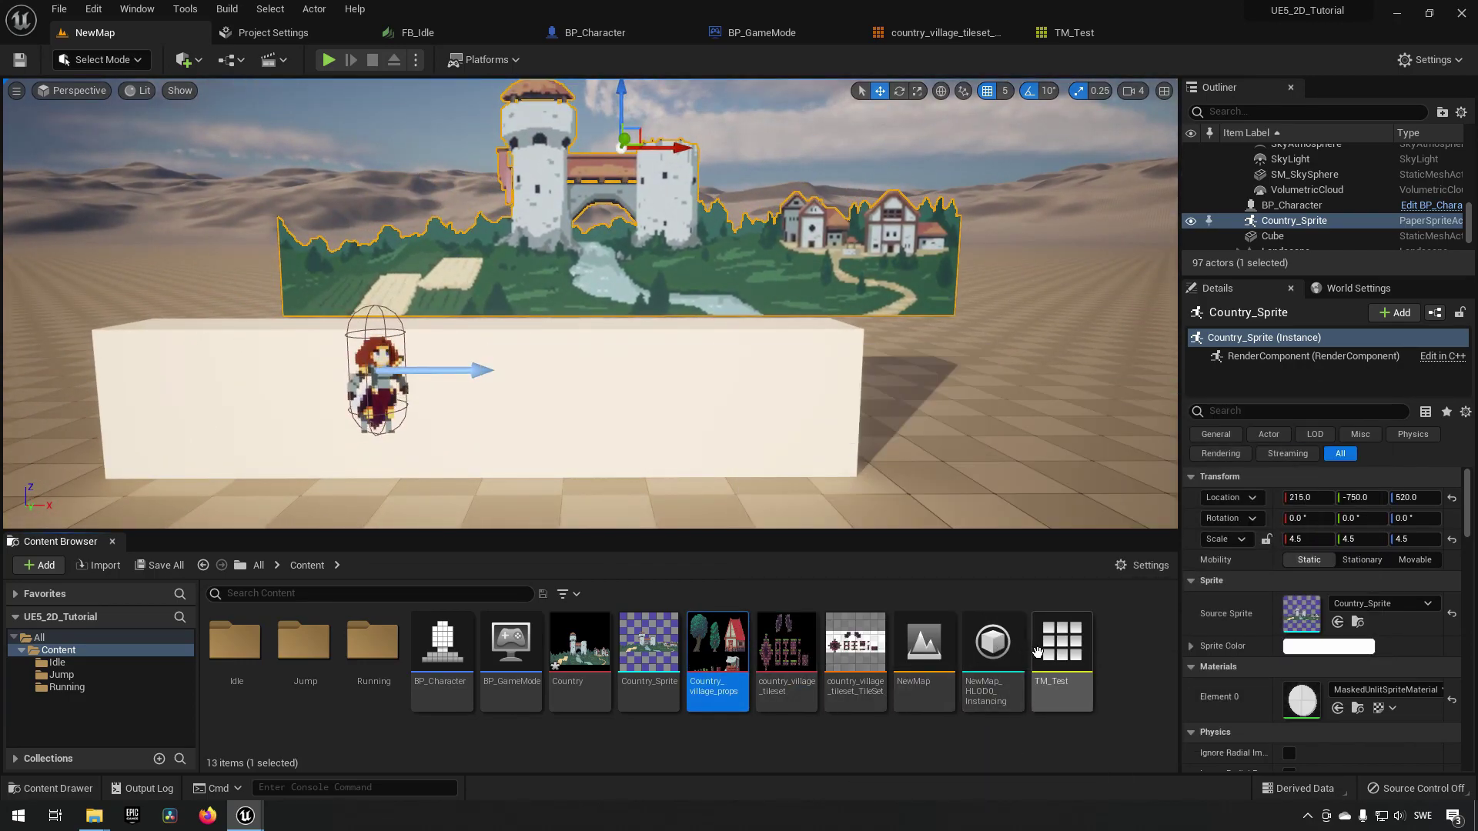
left_click_drag(1061, 647, 633, 330)
- Raise the tile map, slide it in front of the cube, and set Location Y to 0
left_click_drag(633, 262, 639, 229)
key("w")
right_click_drag(680, 274, 898, 280)
left_click_drag(898, 278, 958, 286)
left_click_drag(466, 278, 676, 203)
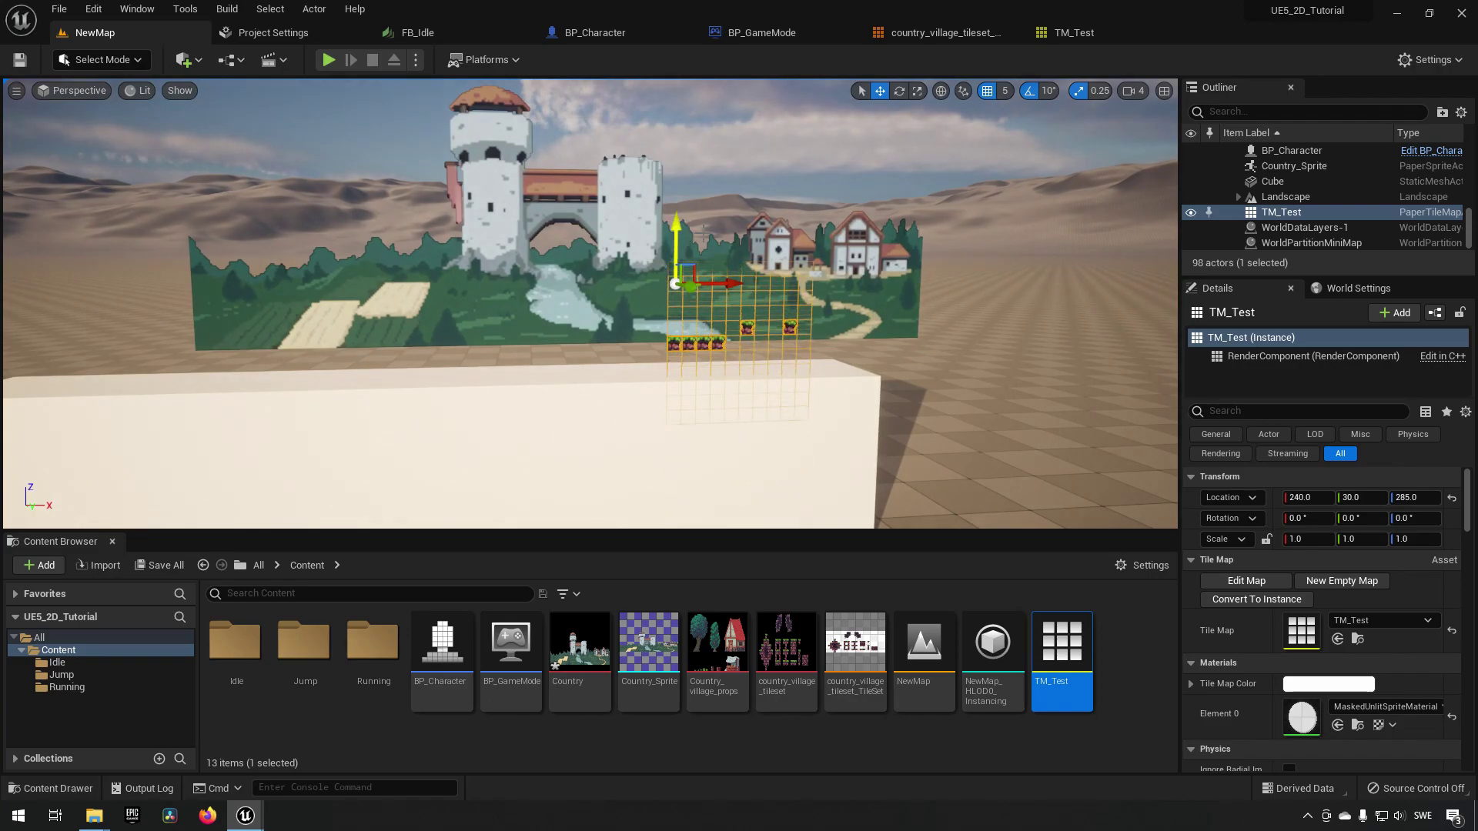
right_click_drag(805, 326, 770, 326)
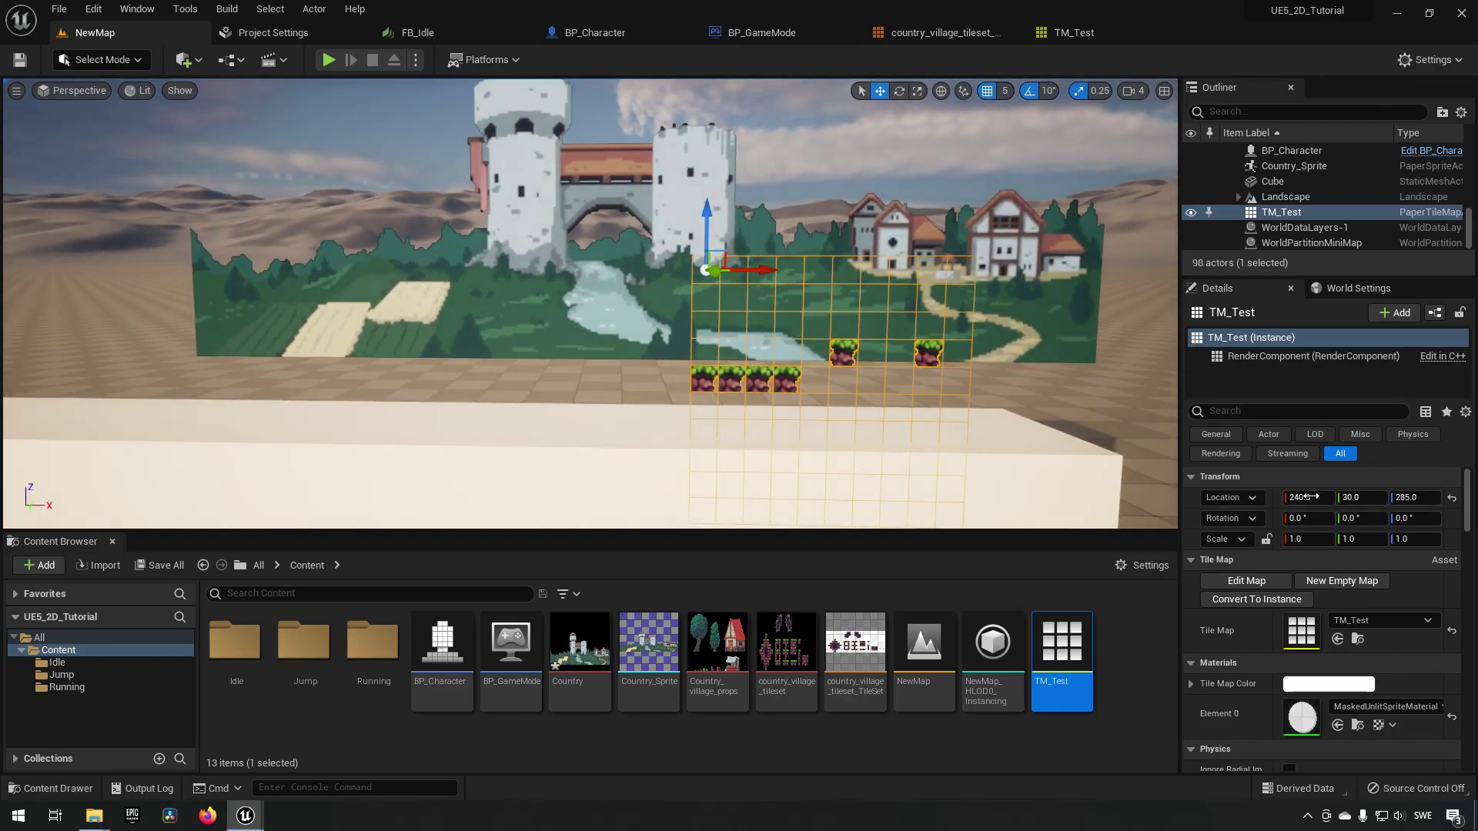
left_click(1363, 499)
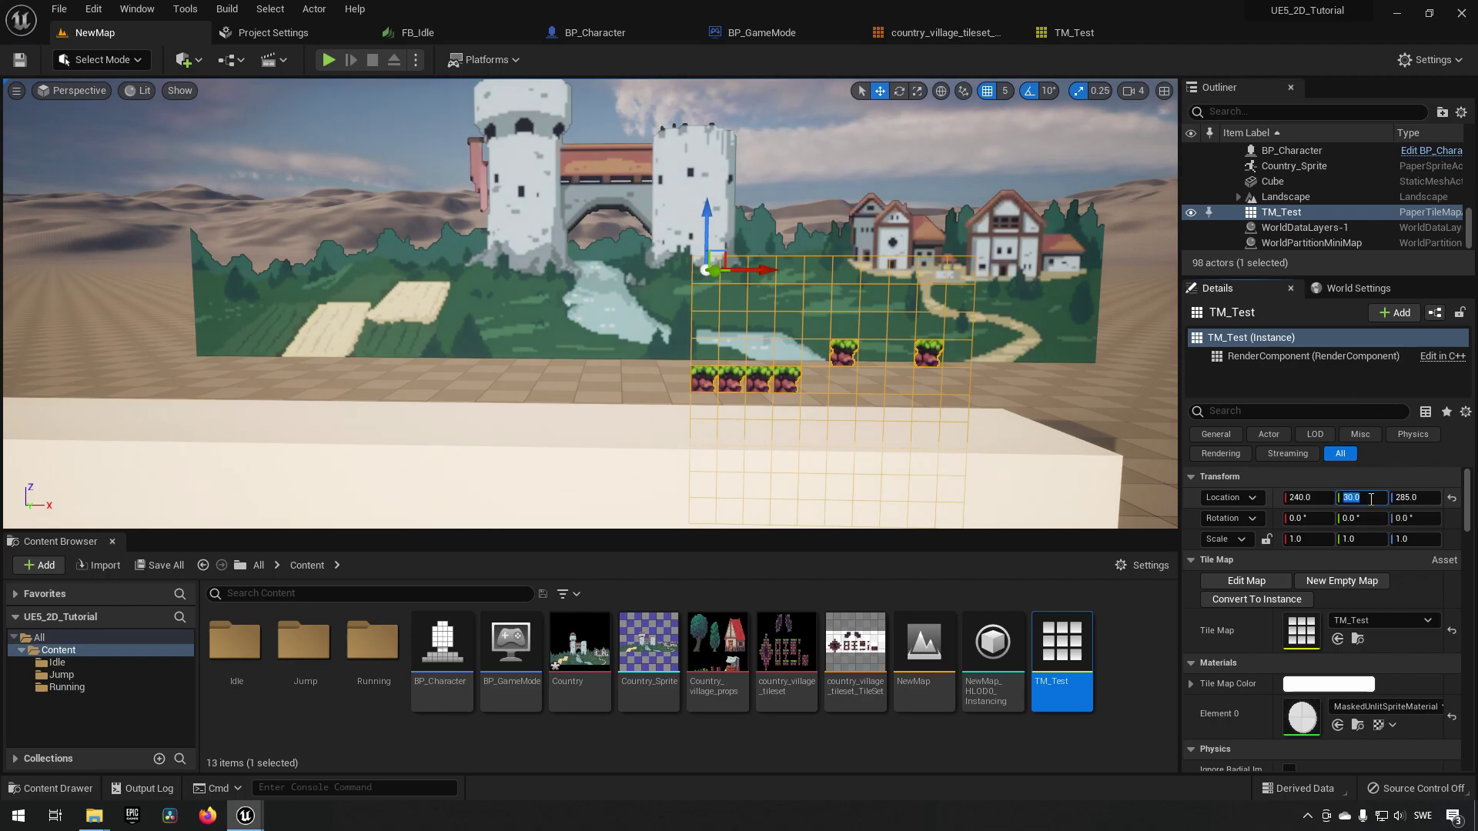
type("0")
key("Return")
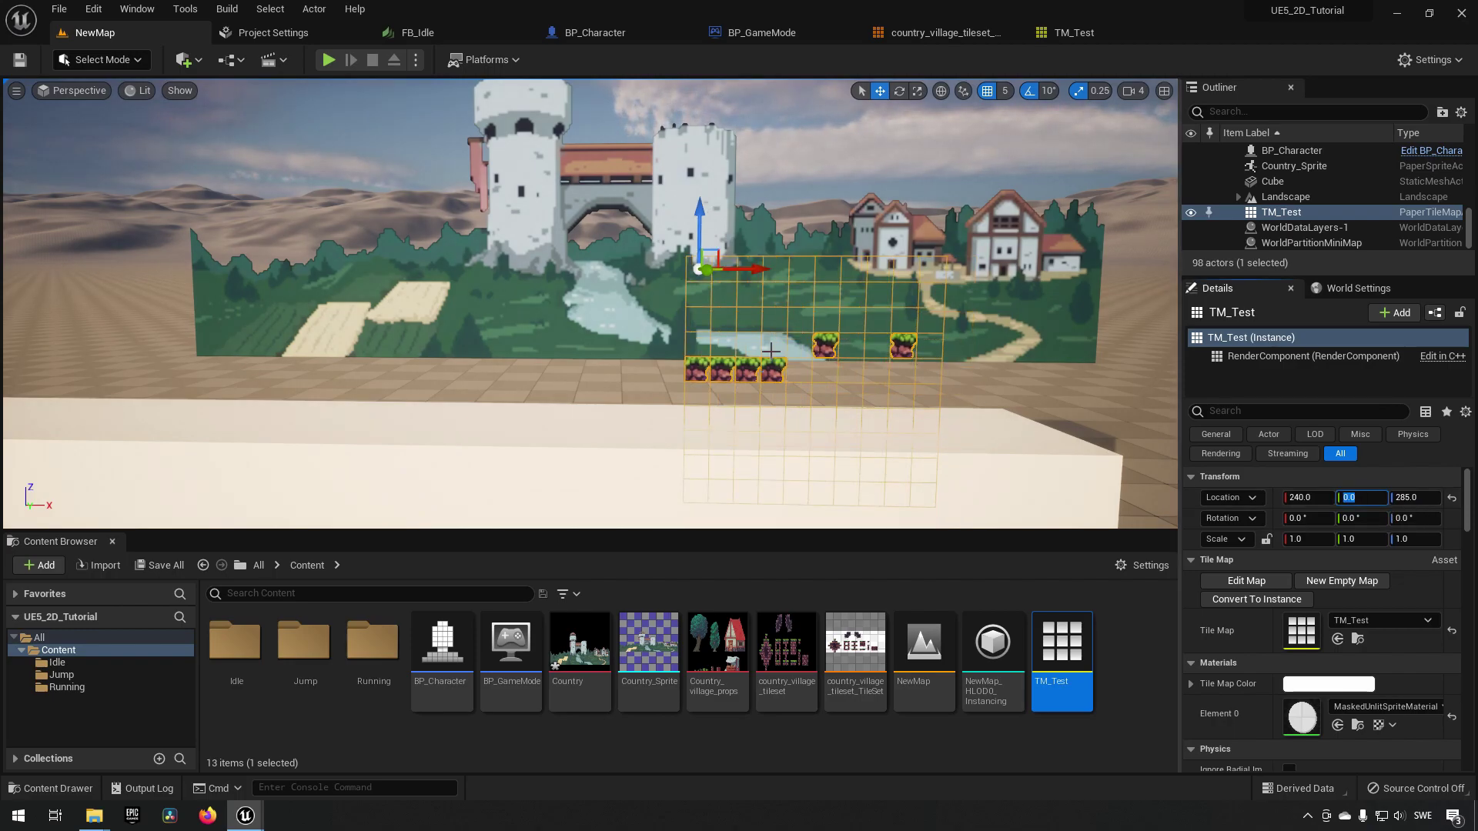
left_click(134, 93)
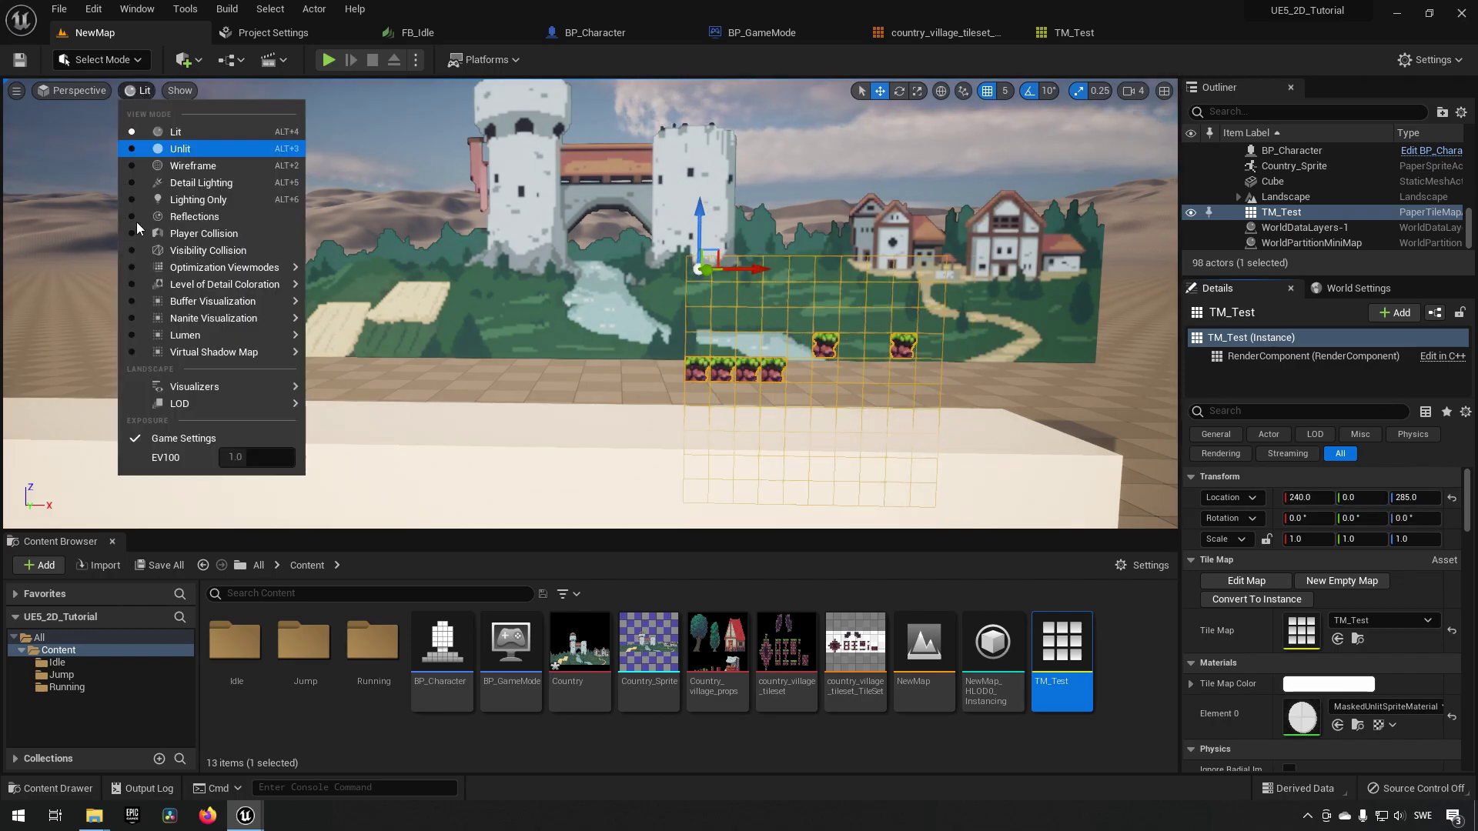
left_click(211, 231)
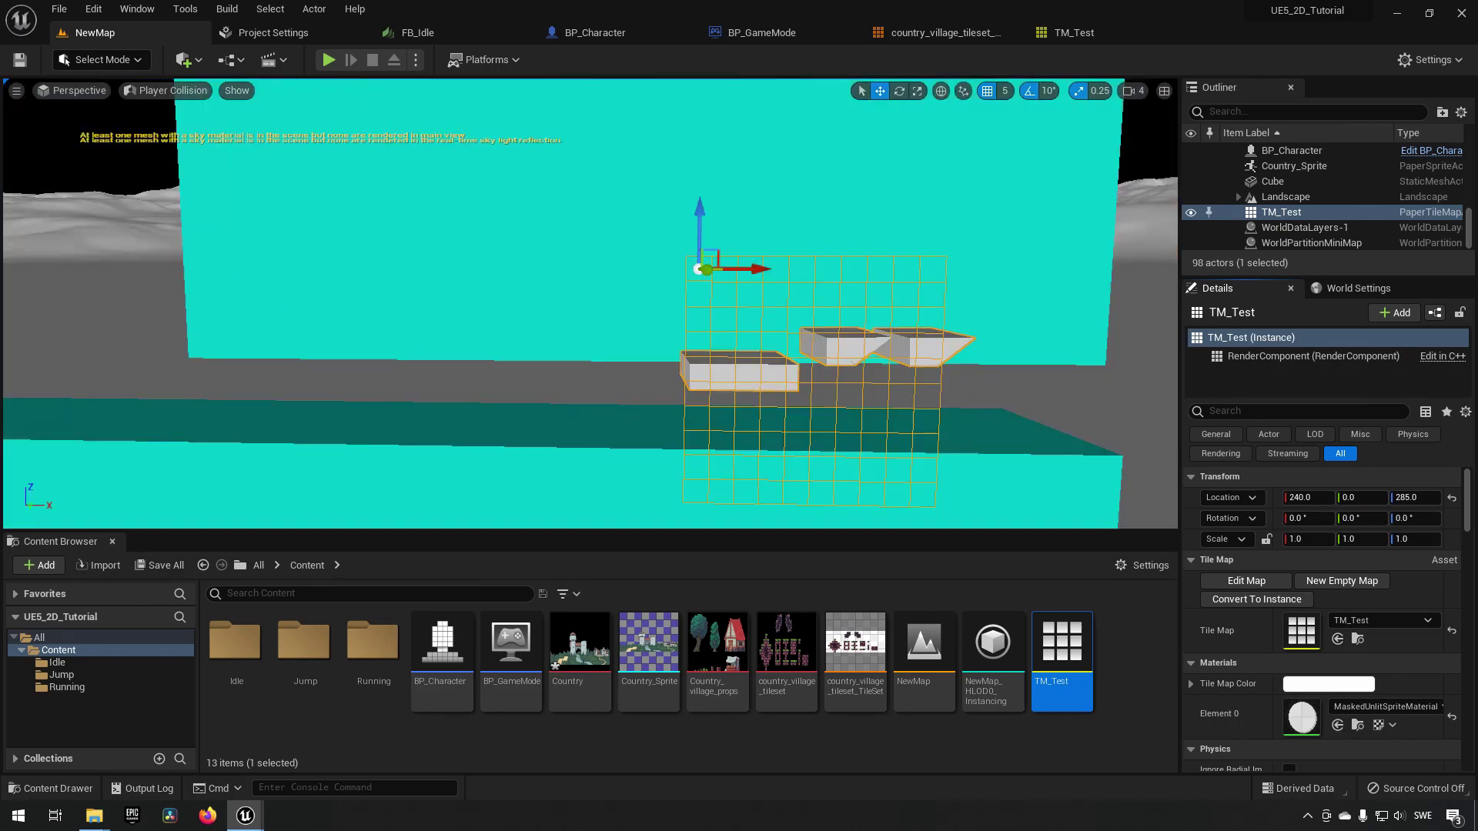
right_click_drag(897, 402, 854, 403)
key("d")
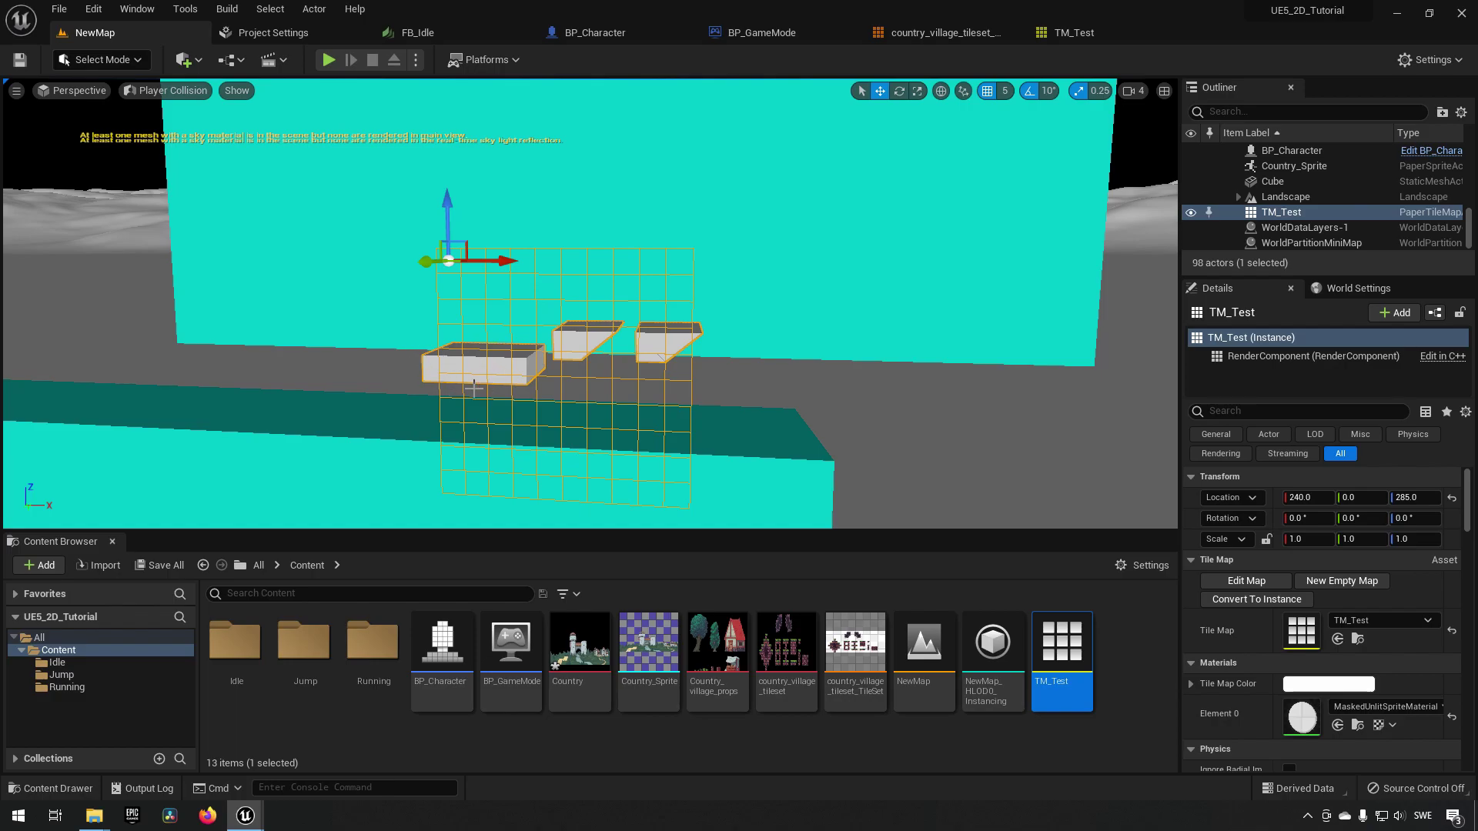
key("a")
right_click_drag(608, 385, 635, 385)
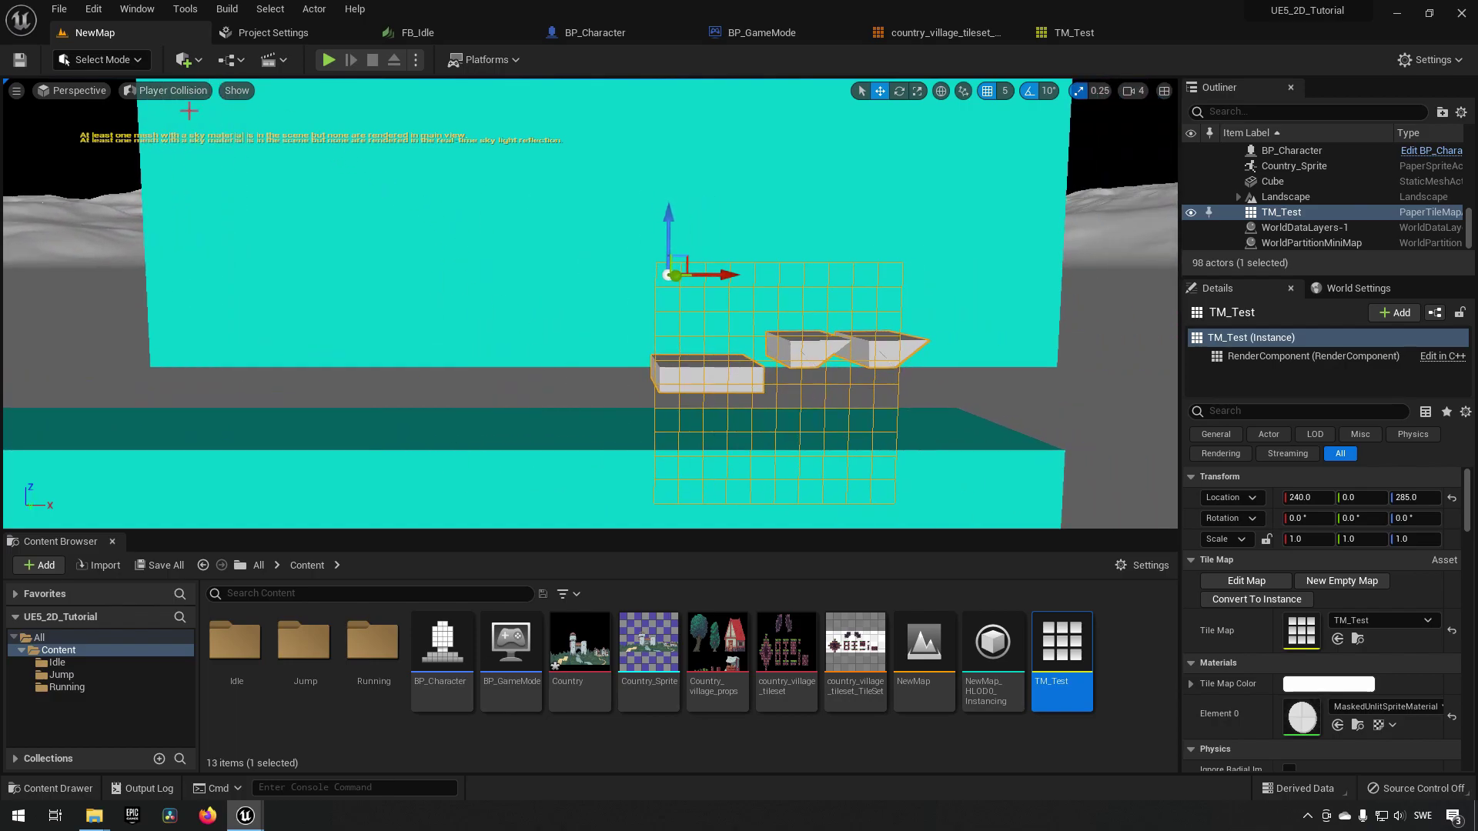
left_click(171, 91)
left_click(165, 137)
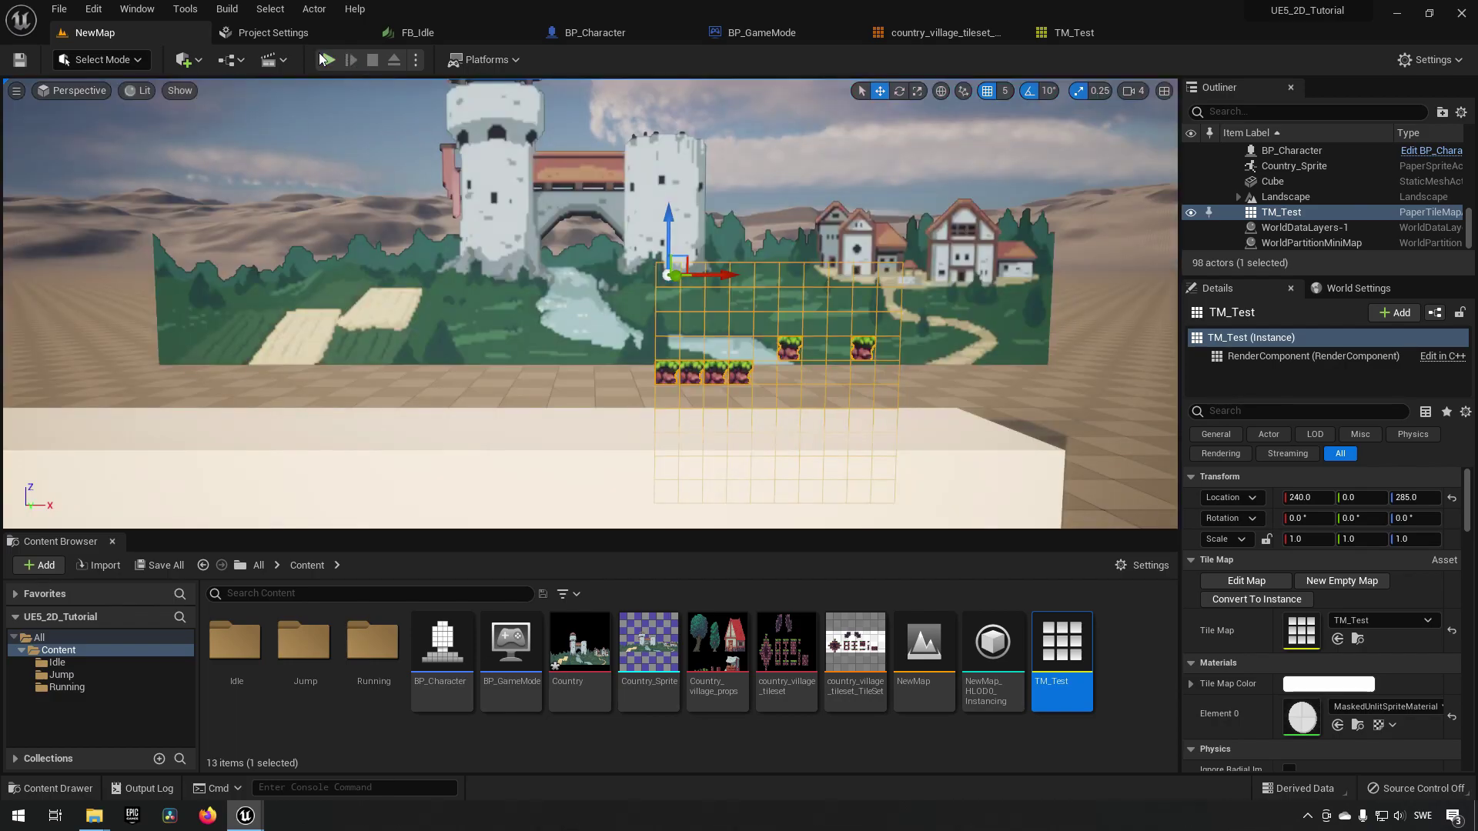
- Play the level, running the warrior left and right and jumping back onto the platform
left_click(326, 60)
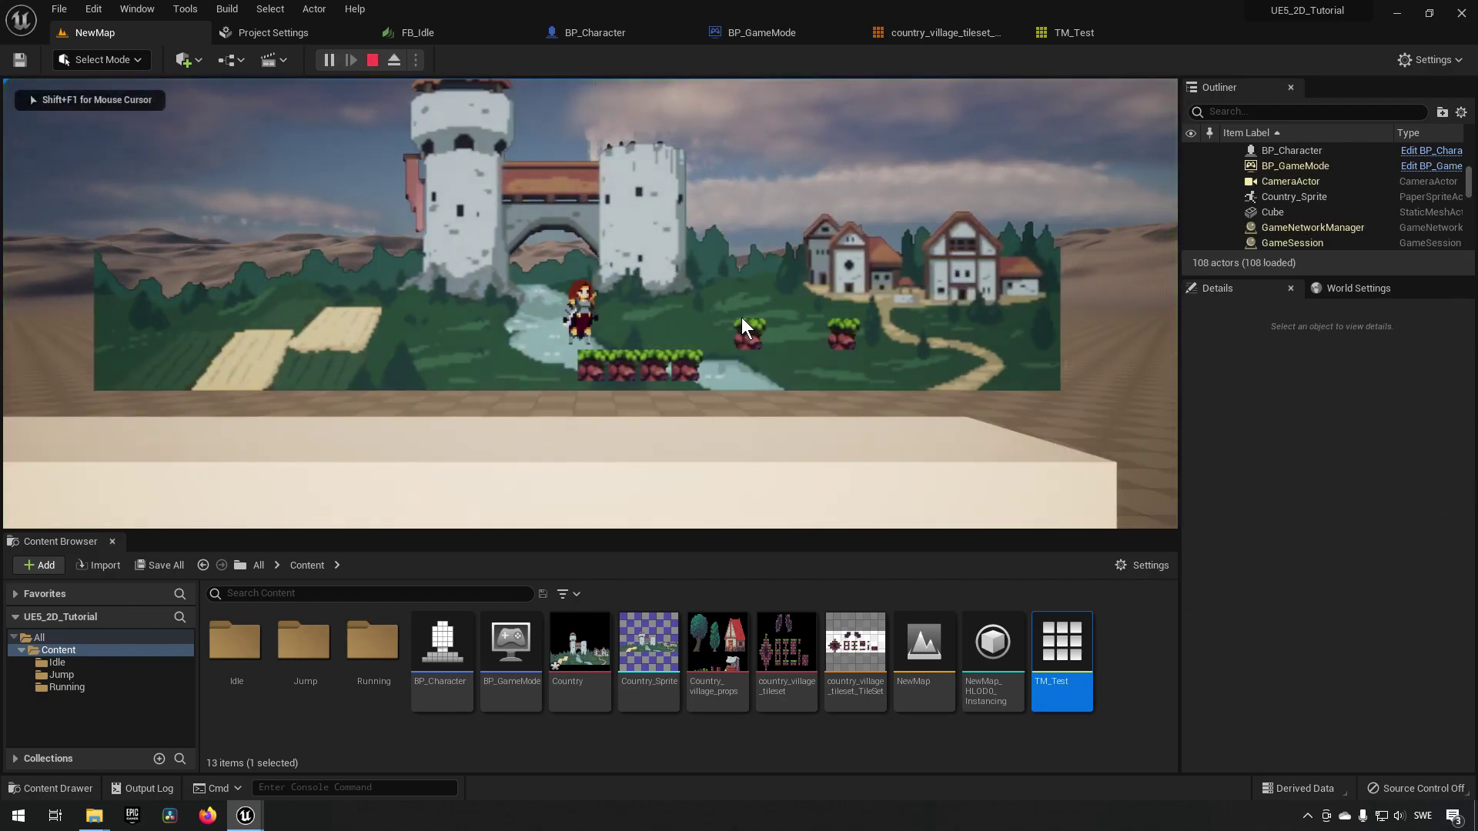
key("a")
key("d")
key("space")
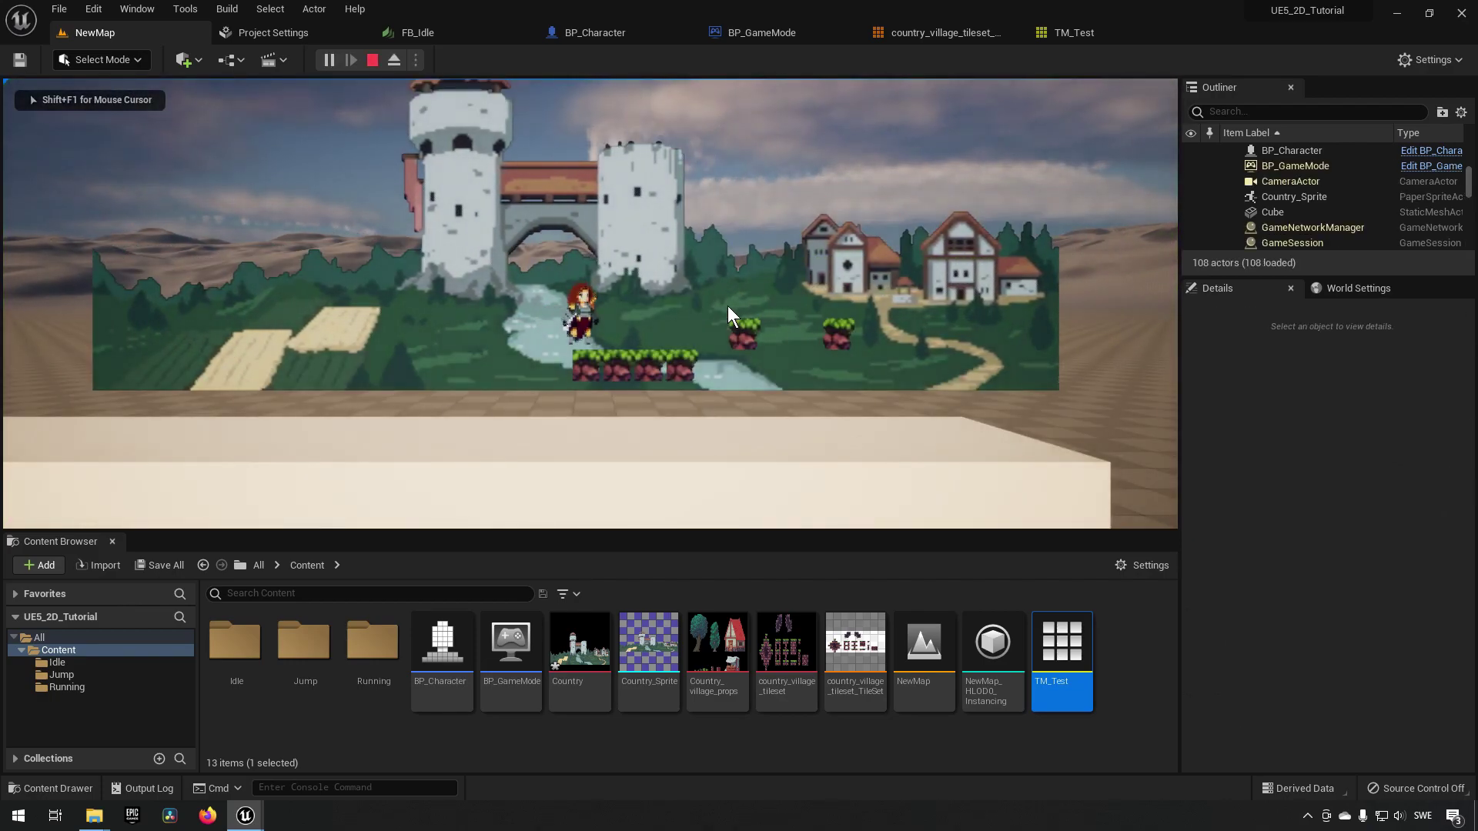
key("a")
key("d")
key("space")
key("a")
key("d")
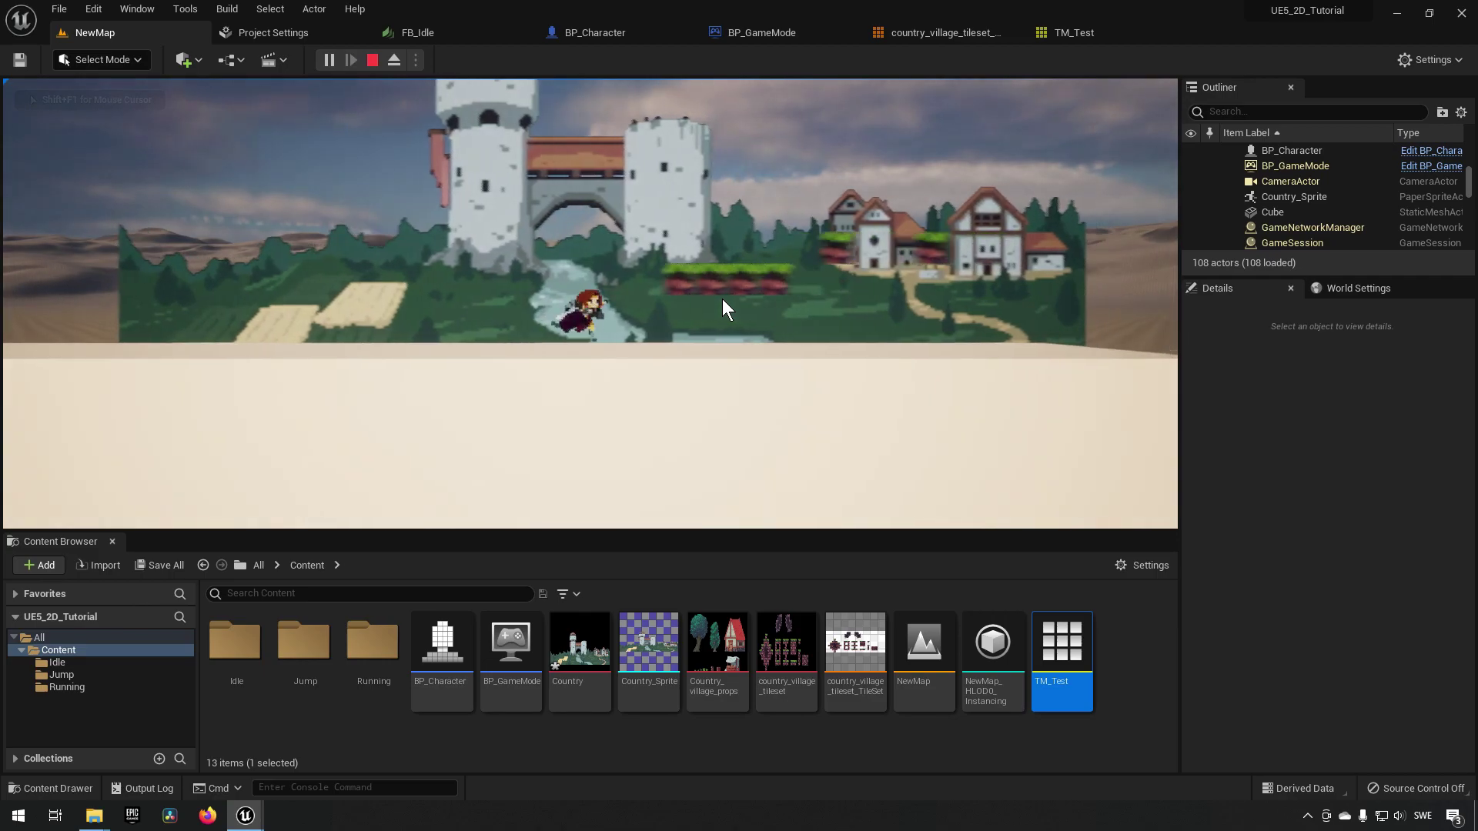
key("space")
key("d")
key("d")
key("a")
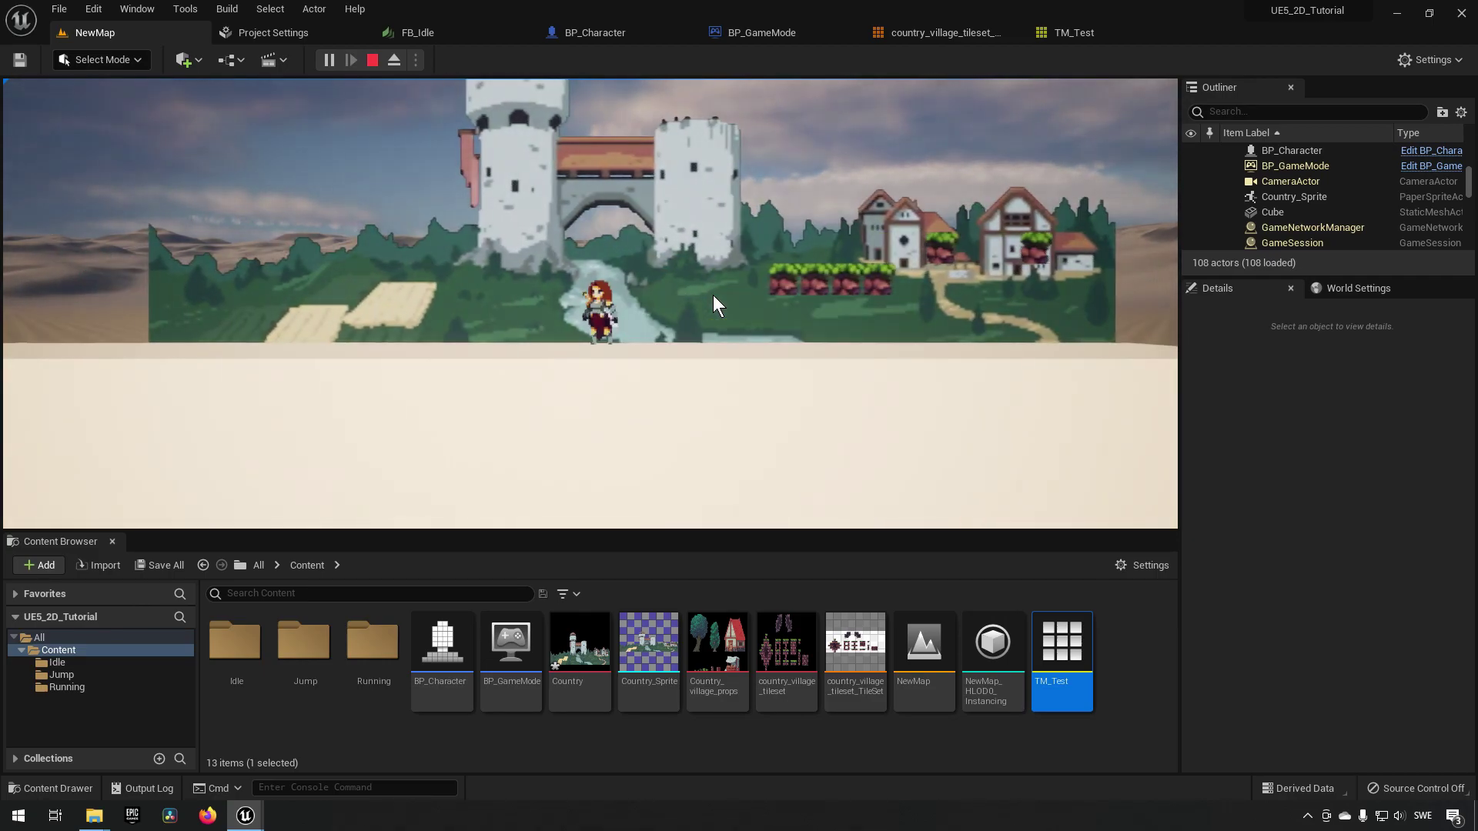
key("d")
key("d")
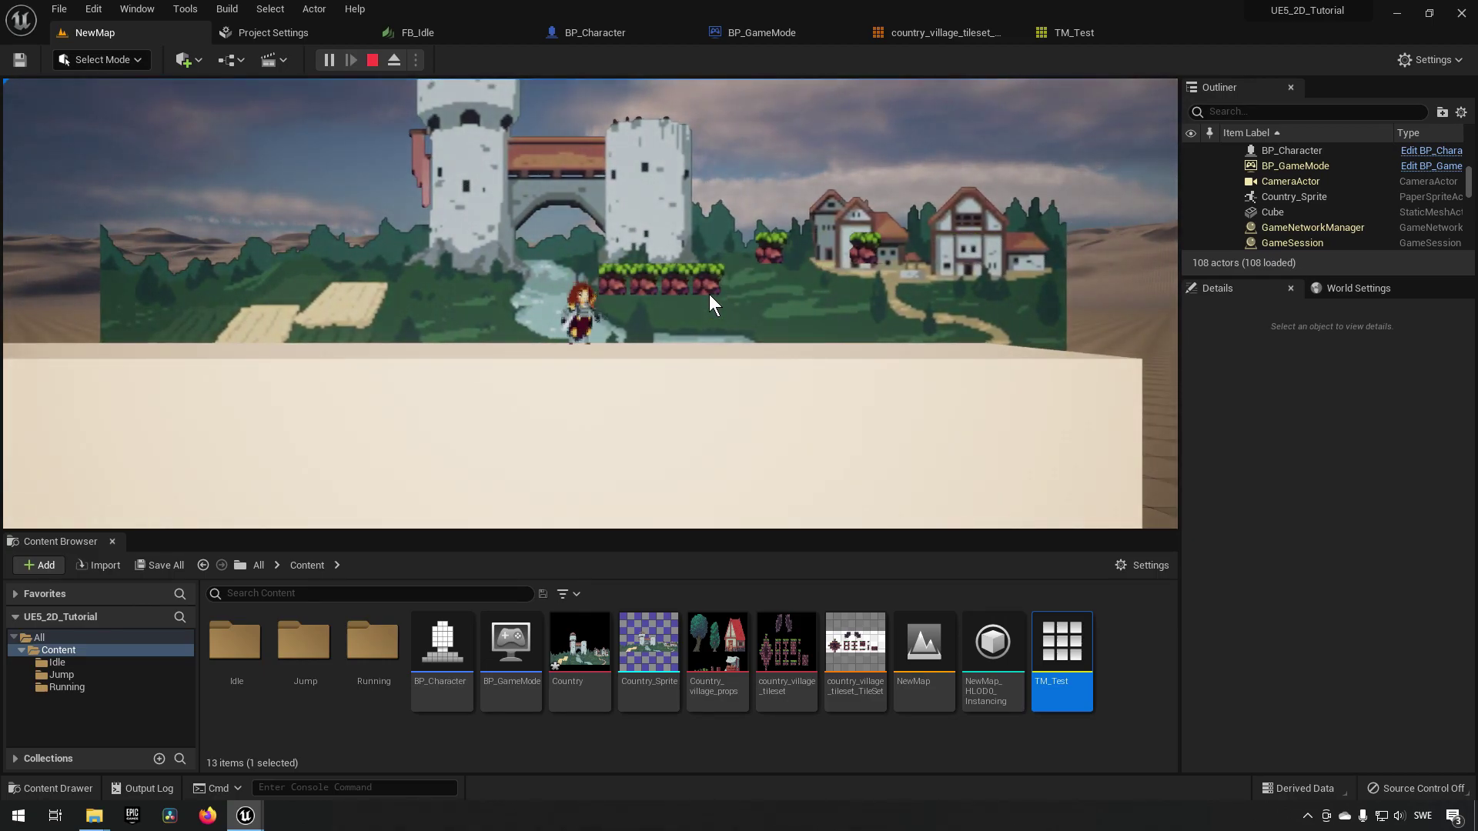
- Run and jump onto the four-tile platform, then release the mouse and show BP_Character's Event Graph
key("d")
key("a")
key("d")
key("a")
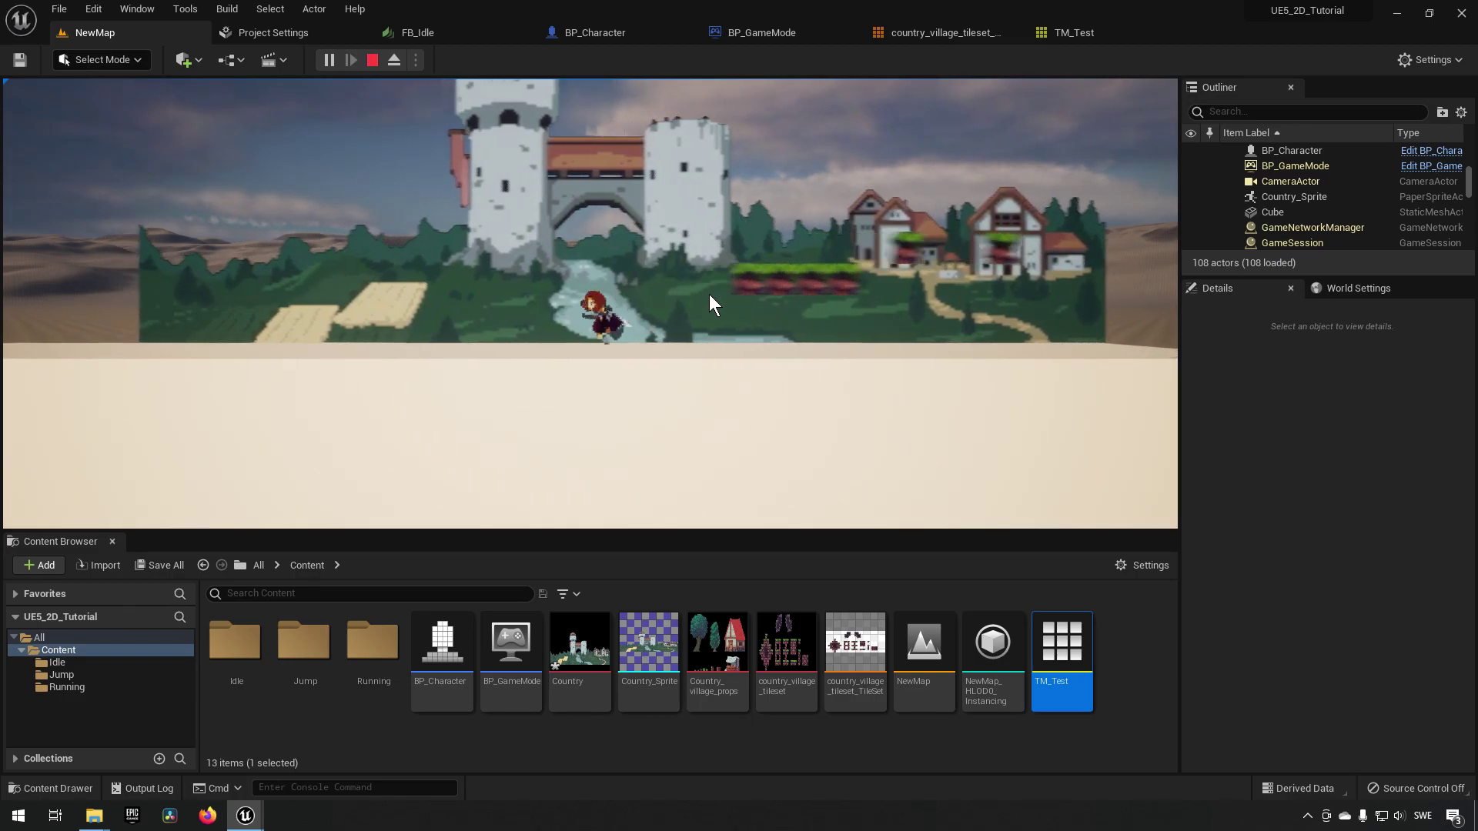
key("d")
key("space")
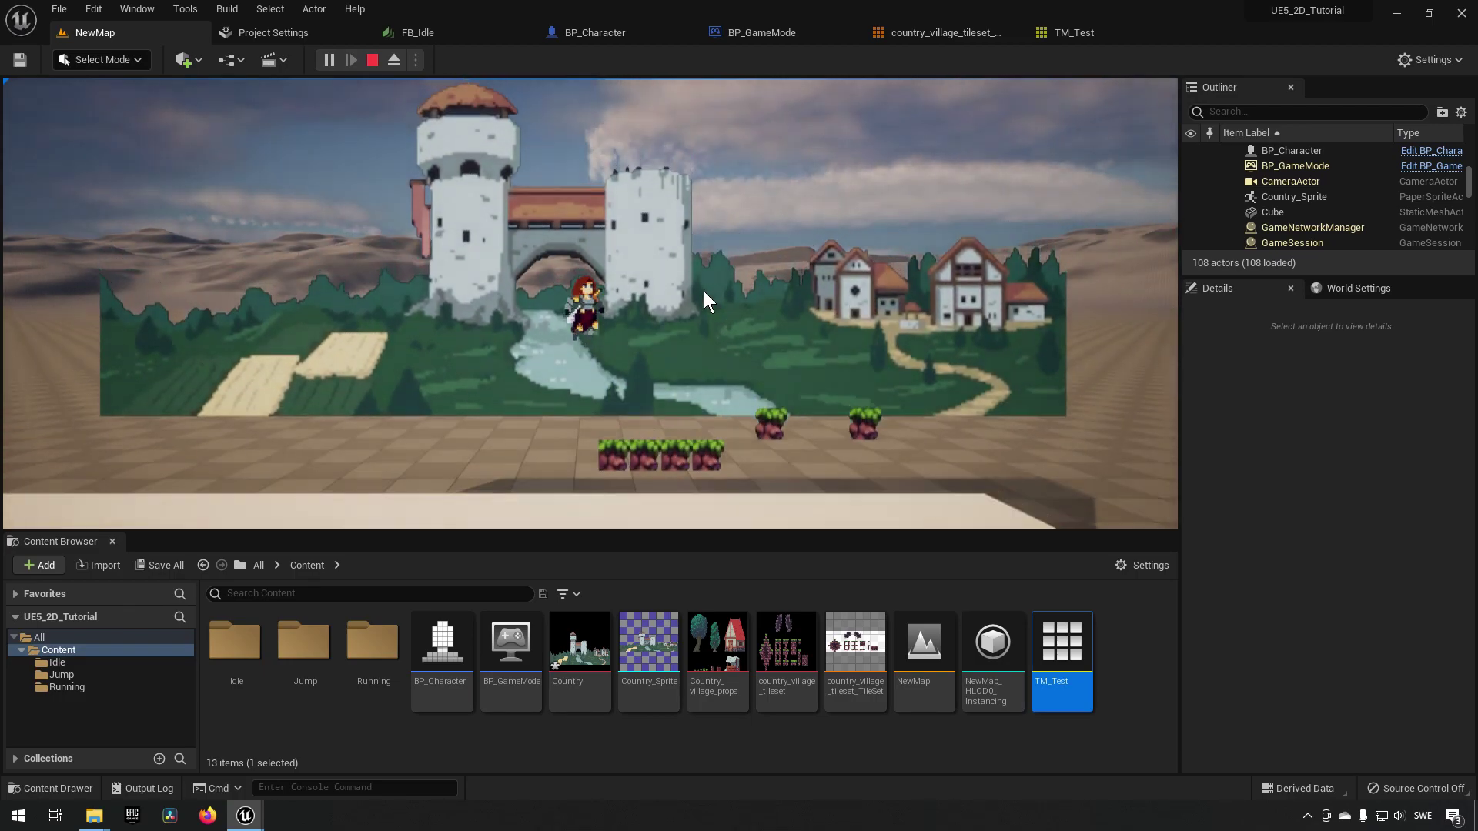
key("d")
key("a")
key("d")
key("space")
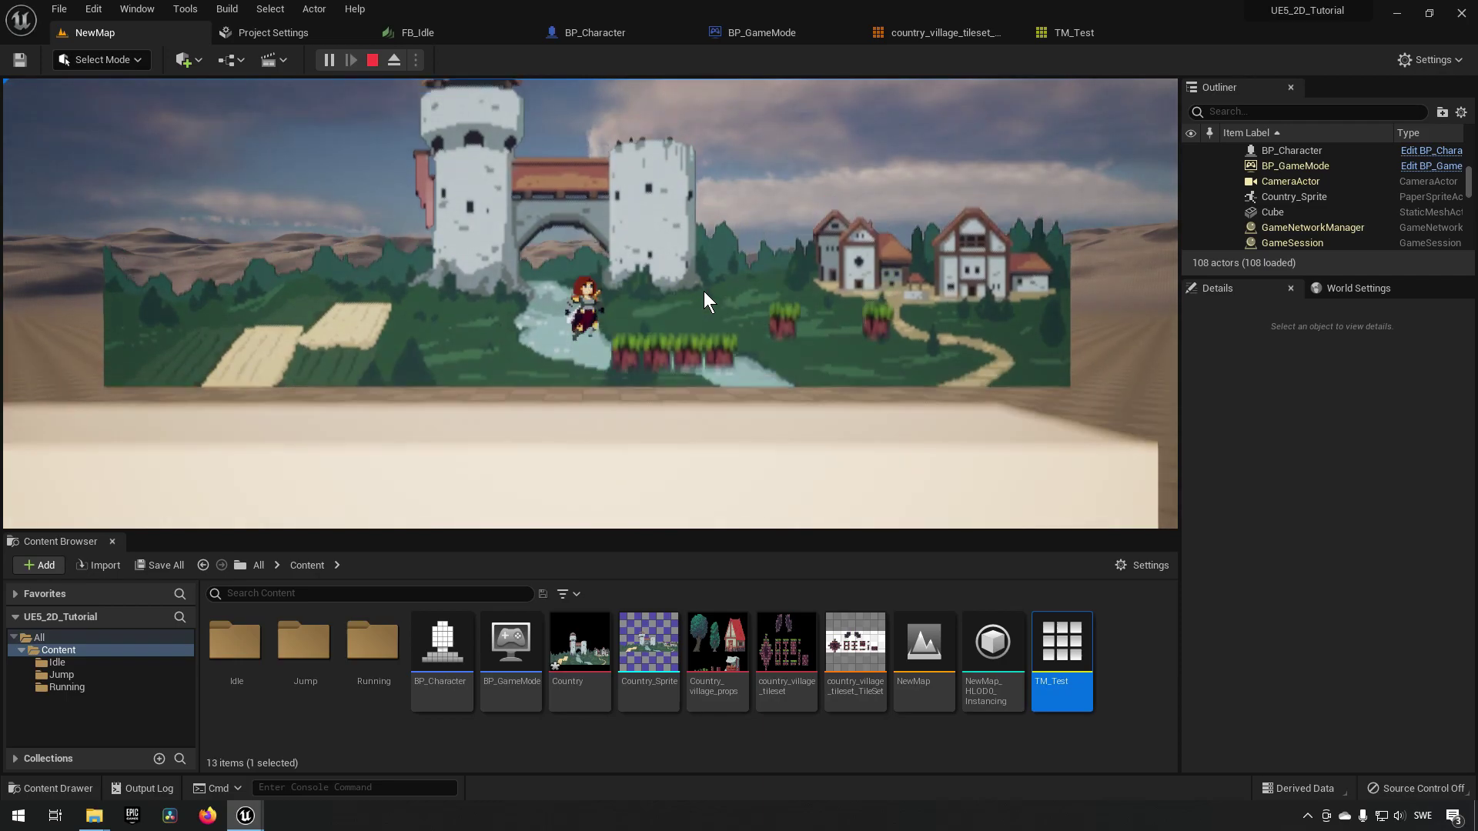
key("d")
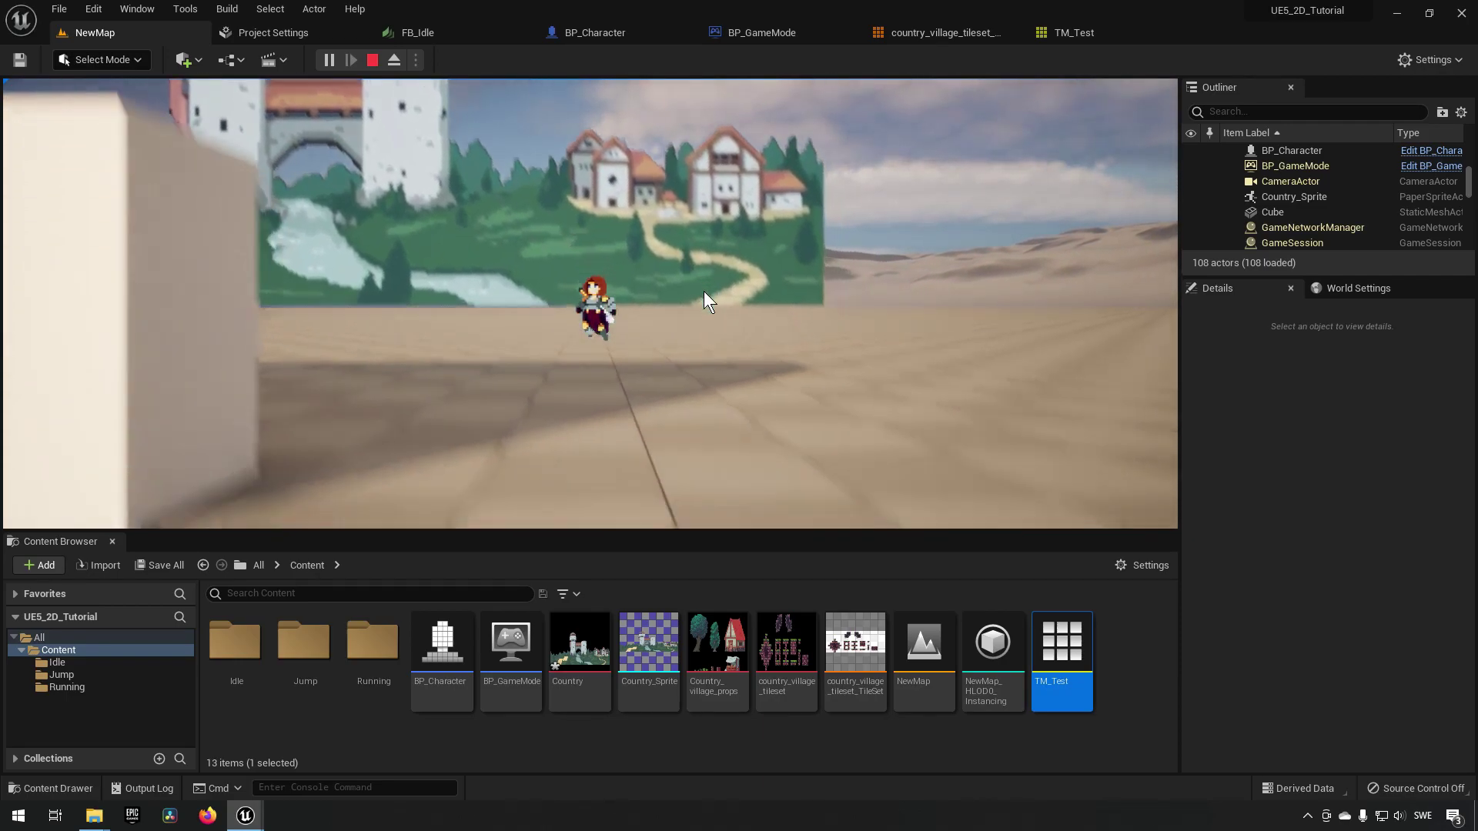
key("d")
key("a")
key("d")
key("shift+F1")
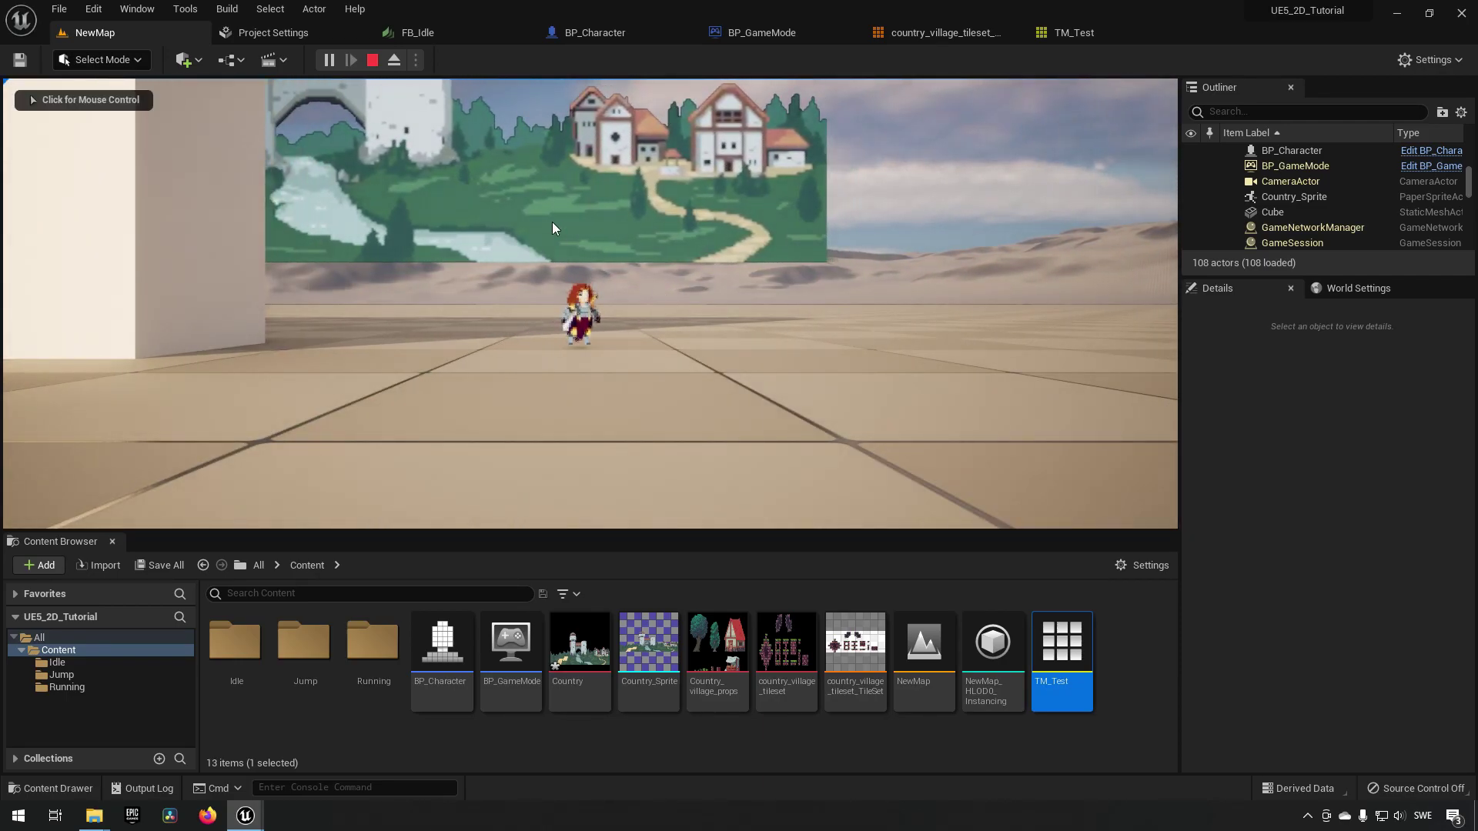
left_click(628, 34)
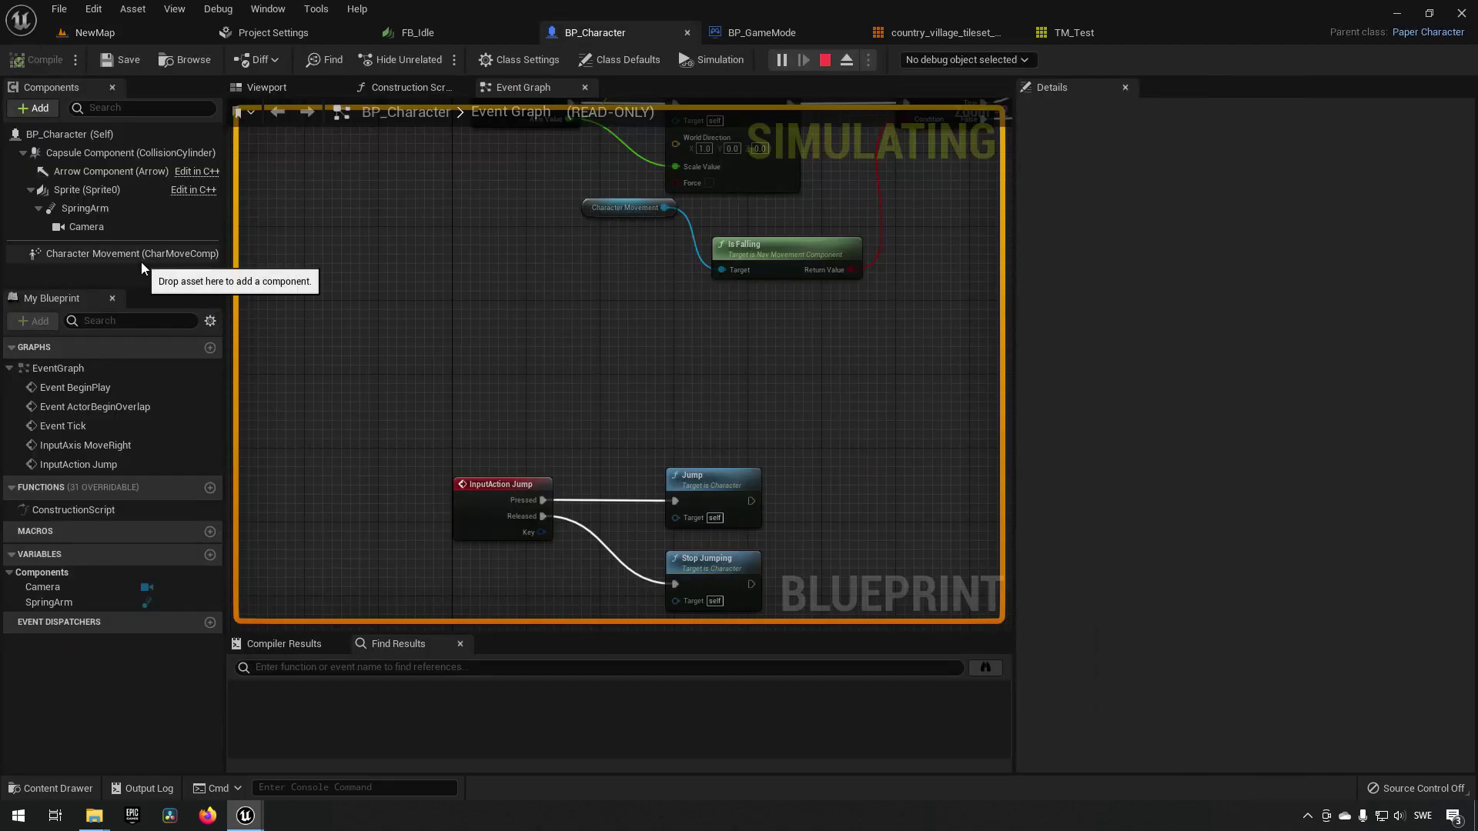
- Stop the simulation and set Character Movement's Max Walk Speed from 600 to 400 cm/s
left_click(132, 254)
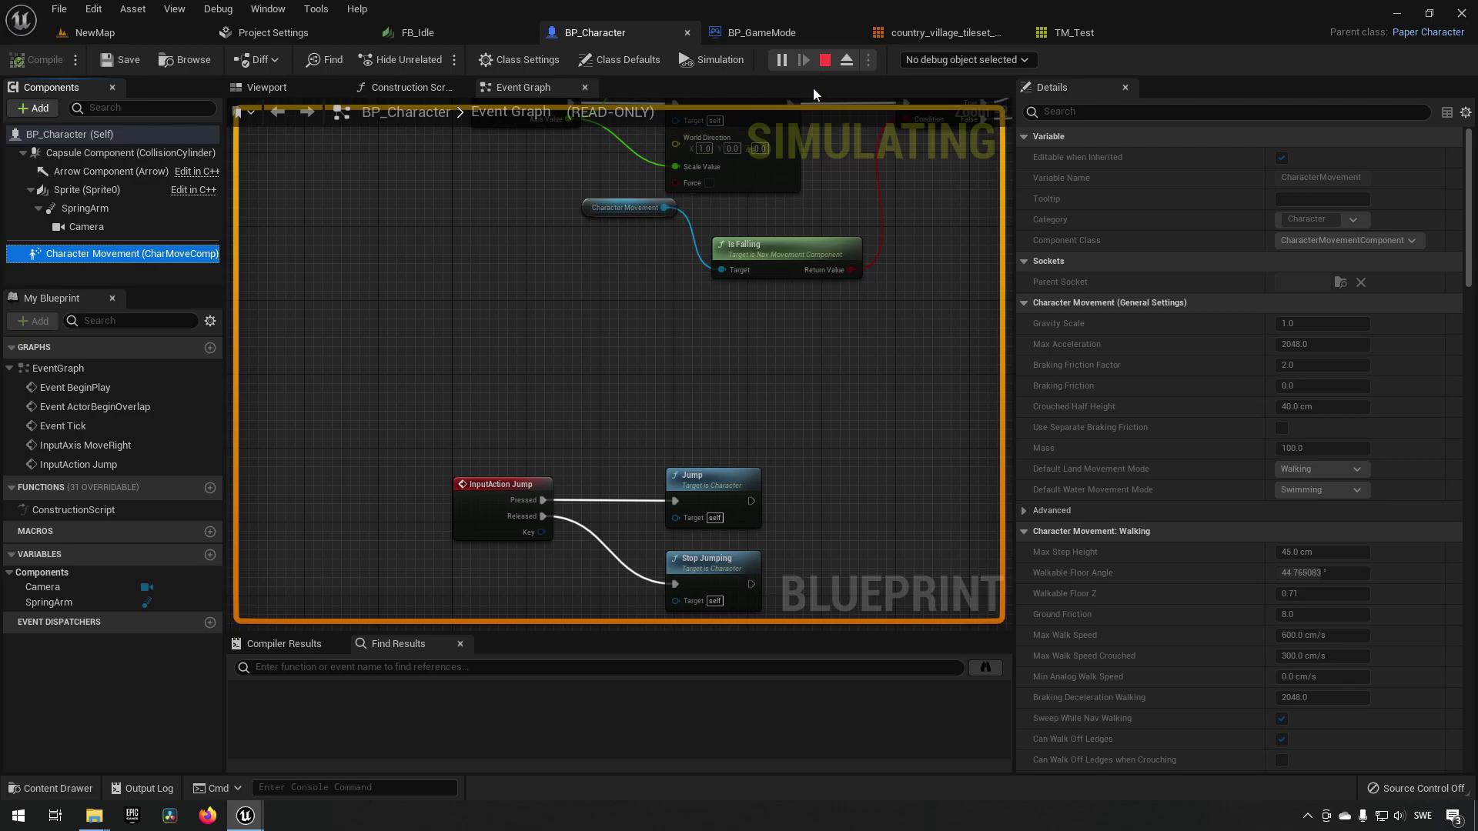
left_click(825, 59)
scroll(1193, 455, "down", 5)
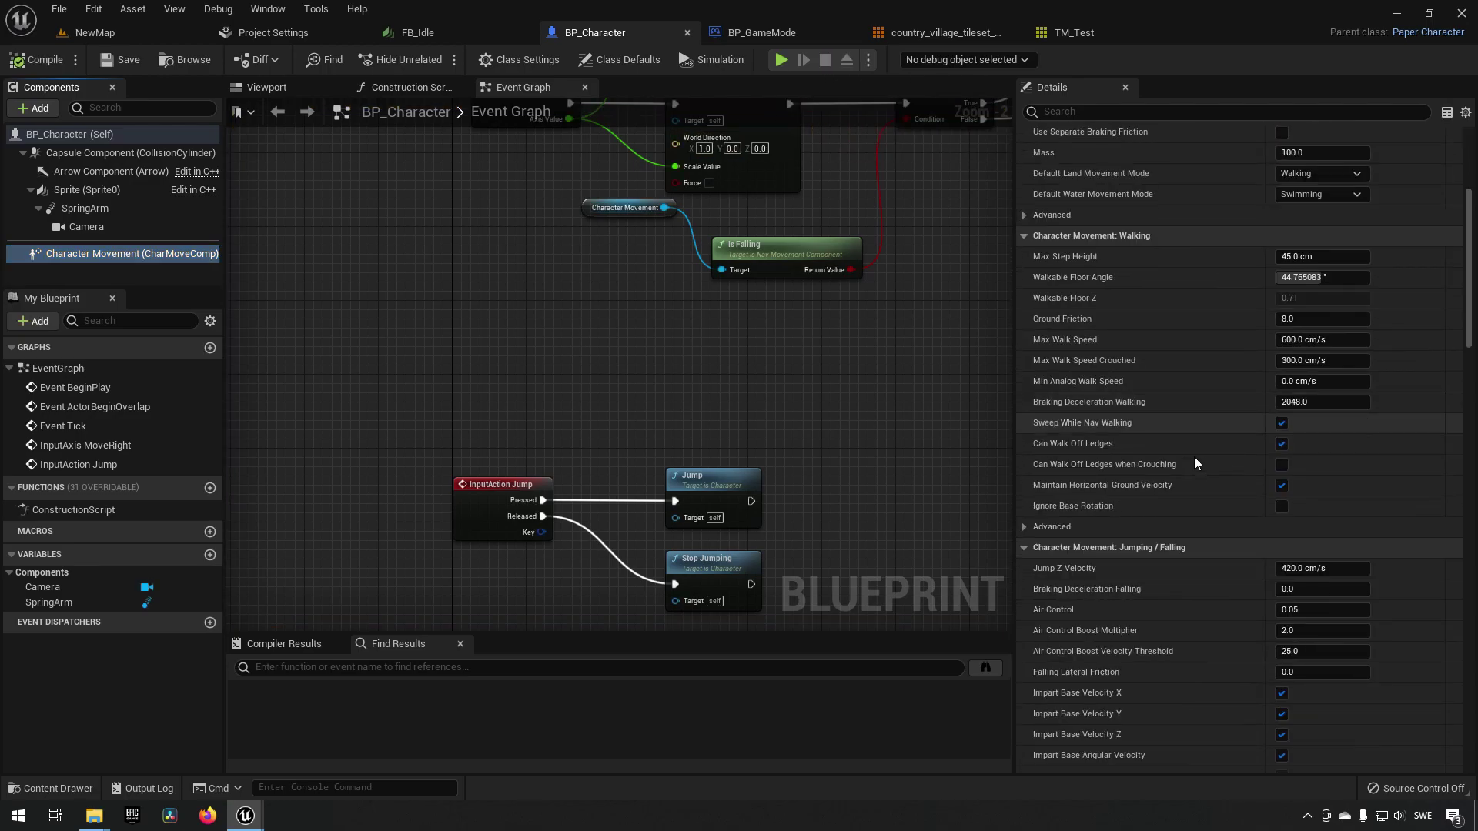
scroll(1194, 460, "down", 15)
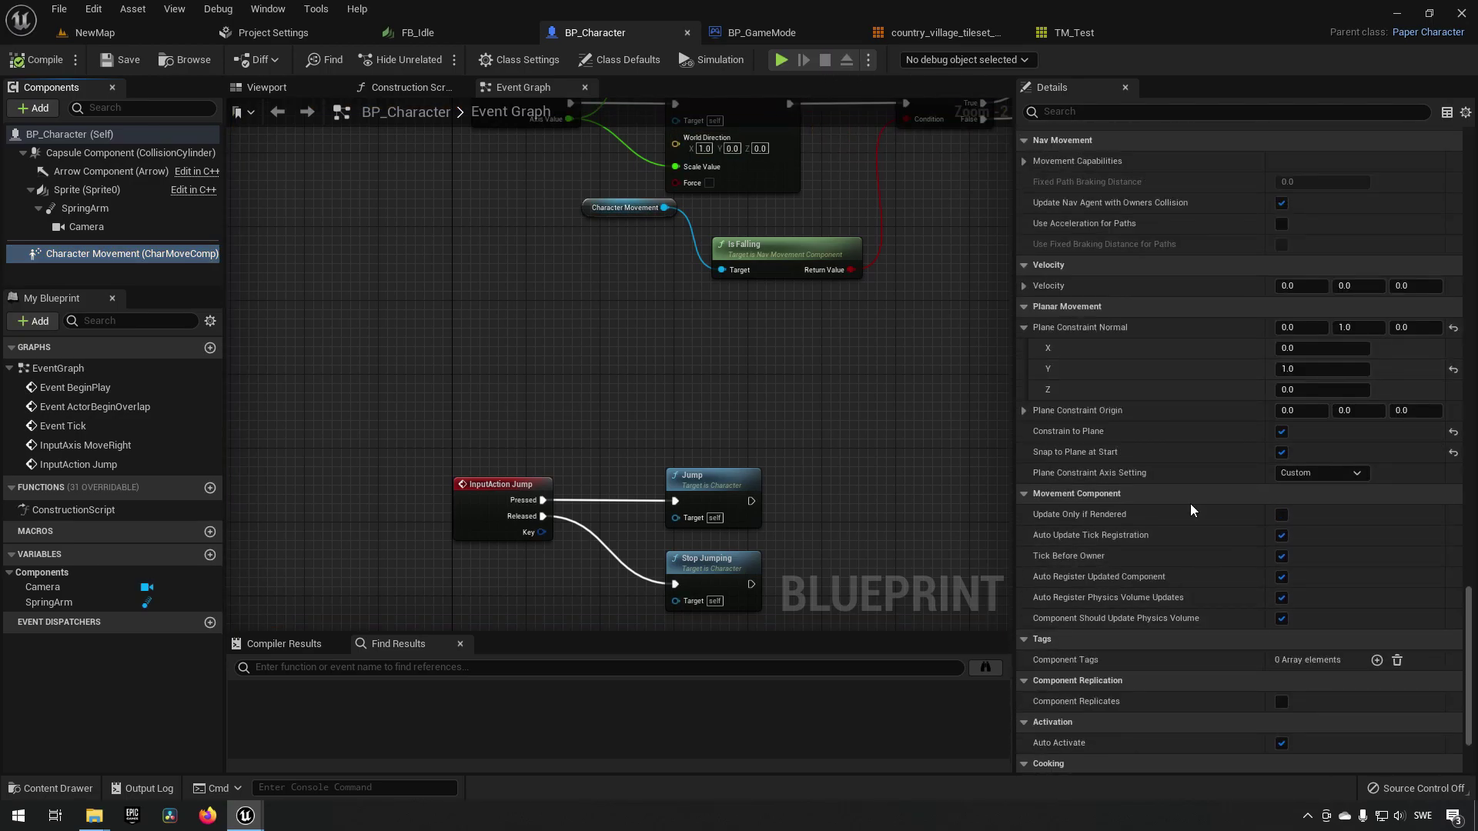
scroll(1194, 510, "up", 15)
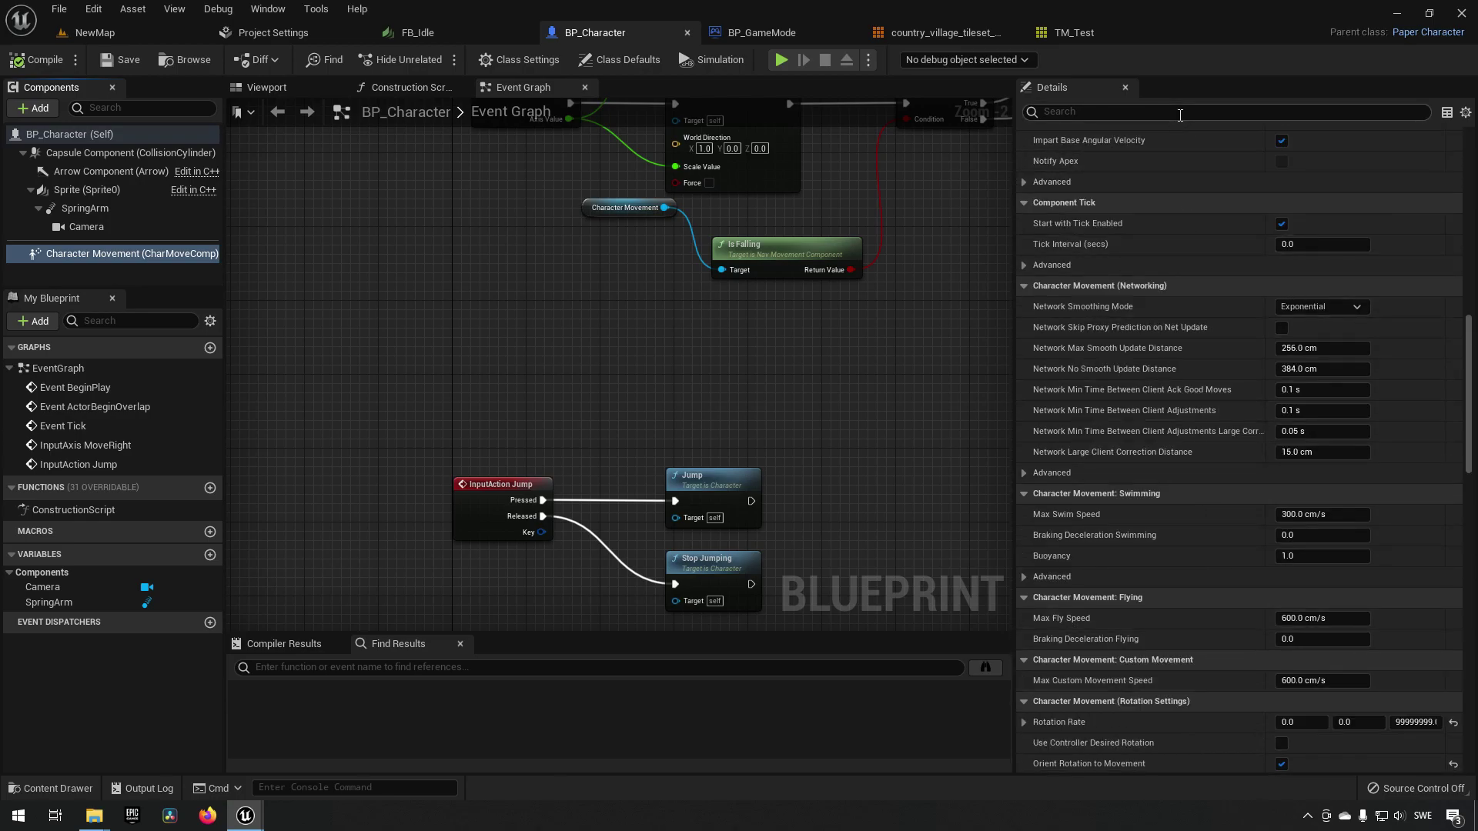
left_click(1178, 113)
type("max sped")
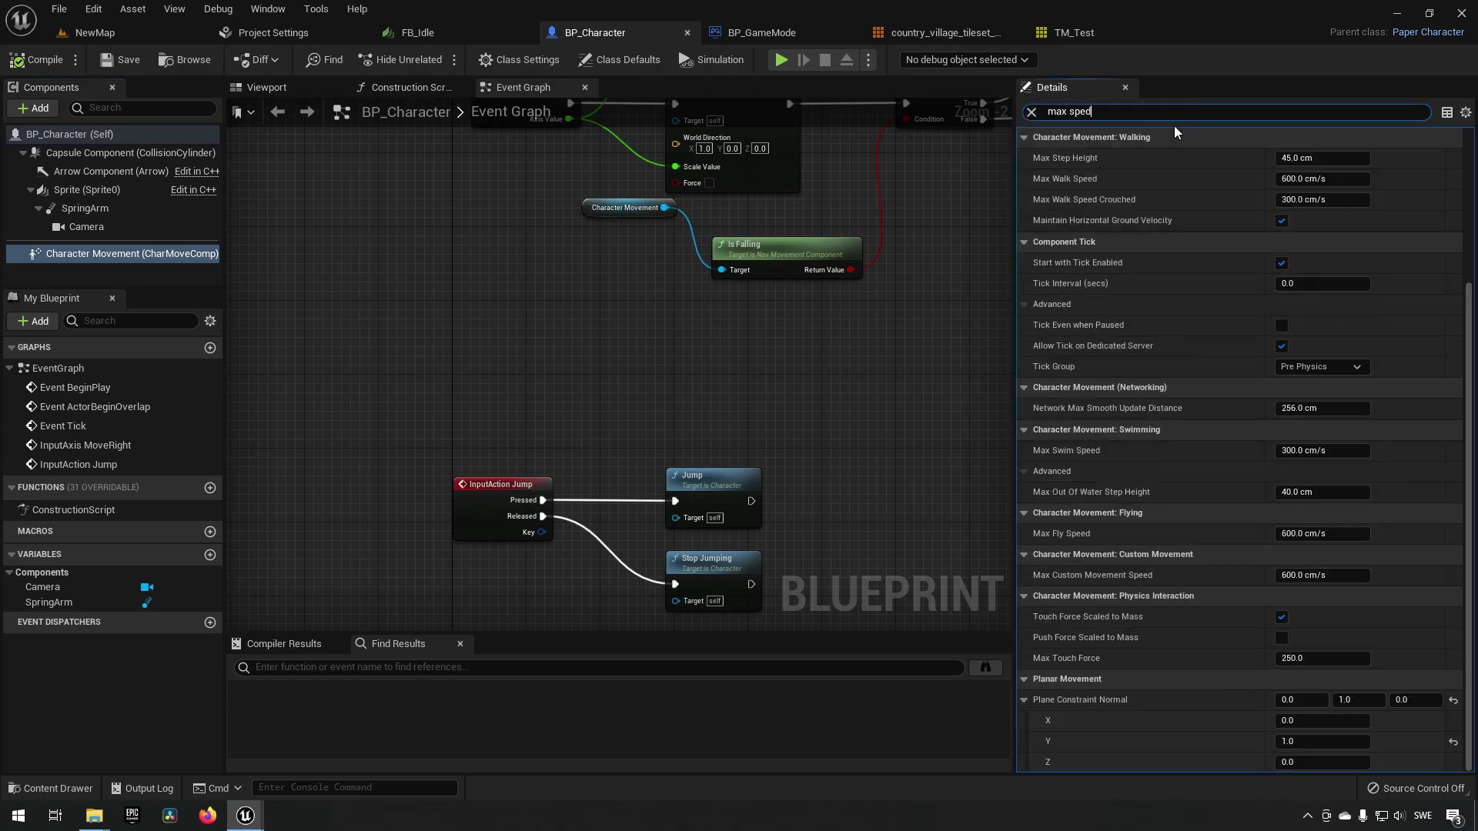
key("BackSpace")
type("ed")
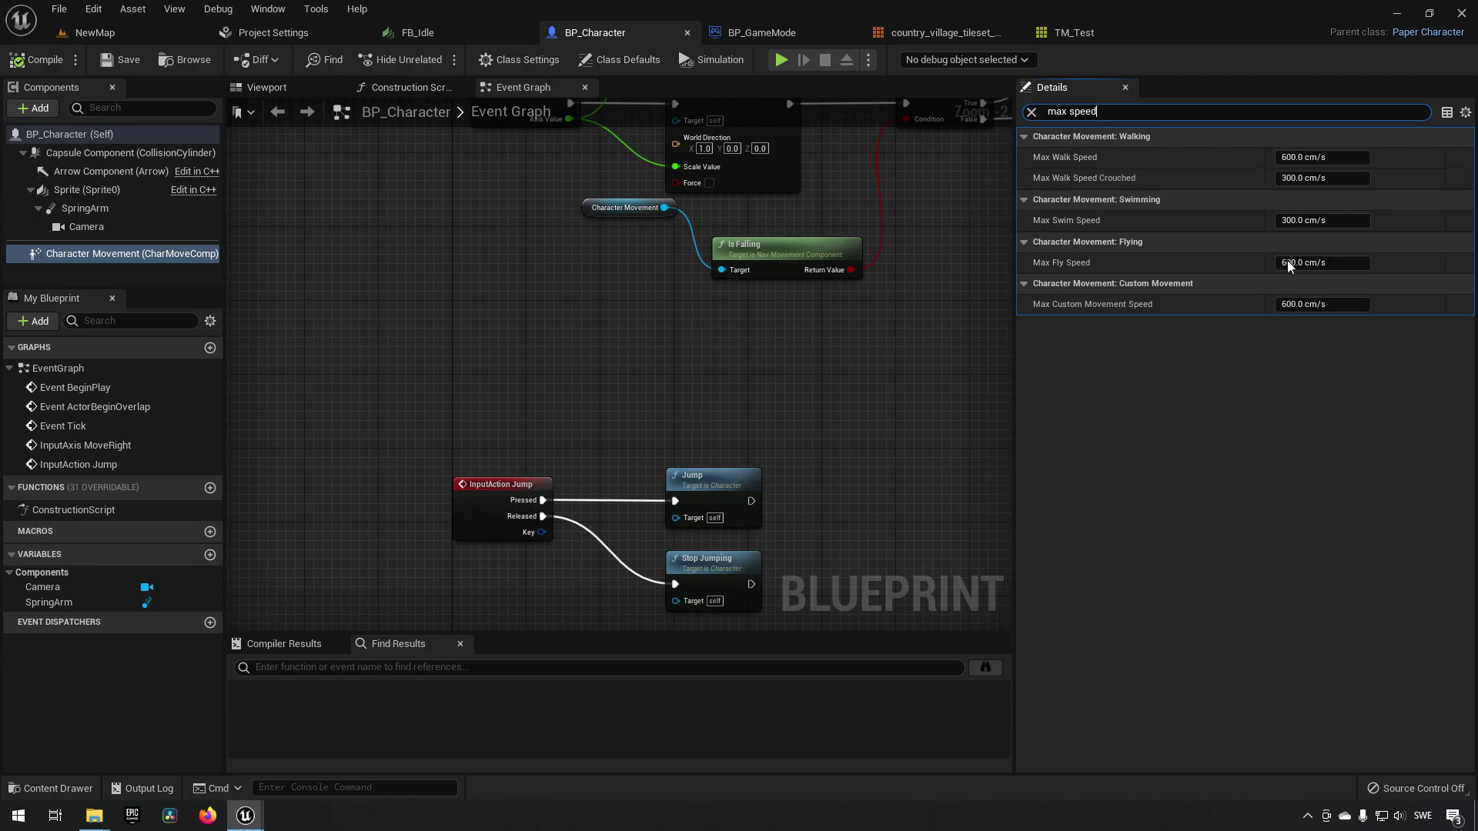
left_click(1314, 159)
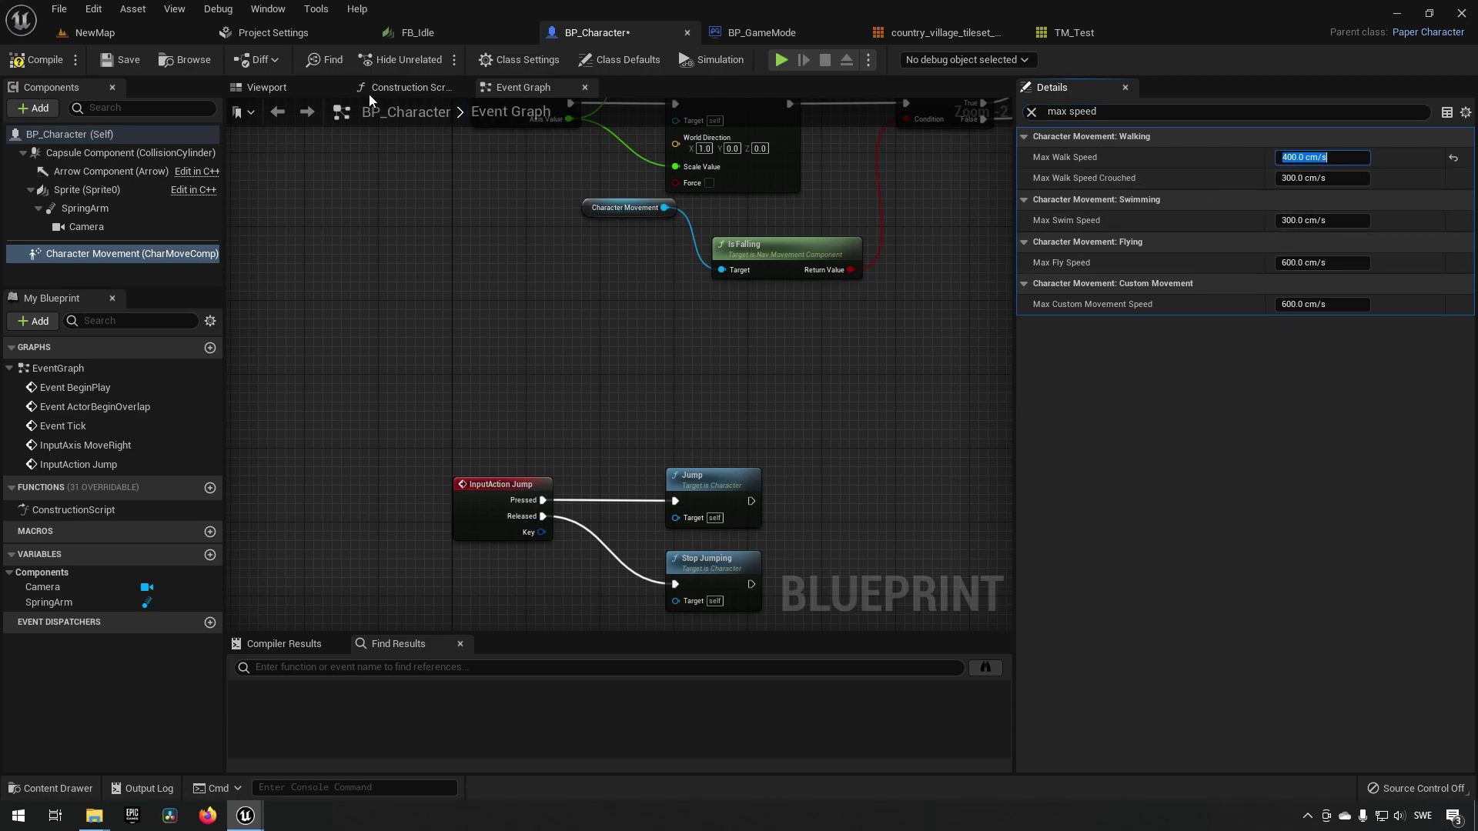
- Compile and save BP_Character, then return to the NewMap level
left_click(52, 60)
left_click(121, 60)
left_click(174, 36)
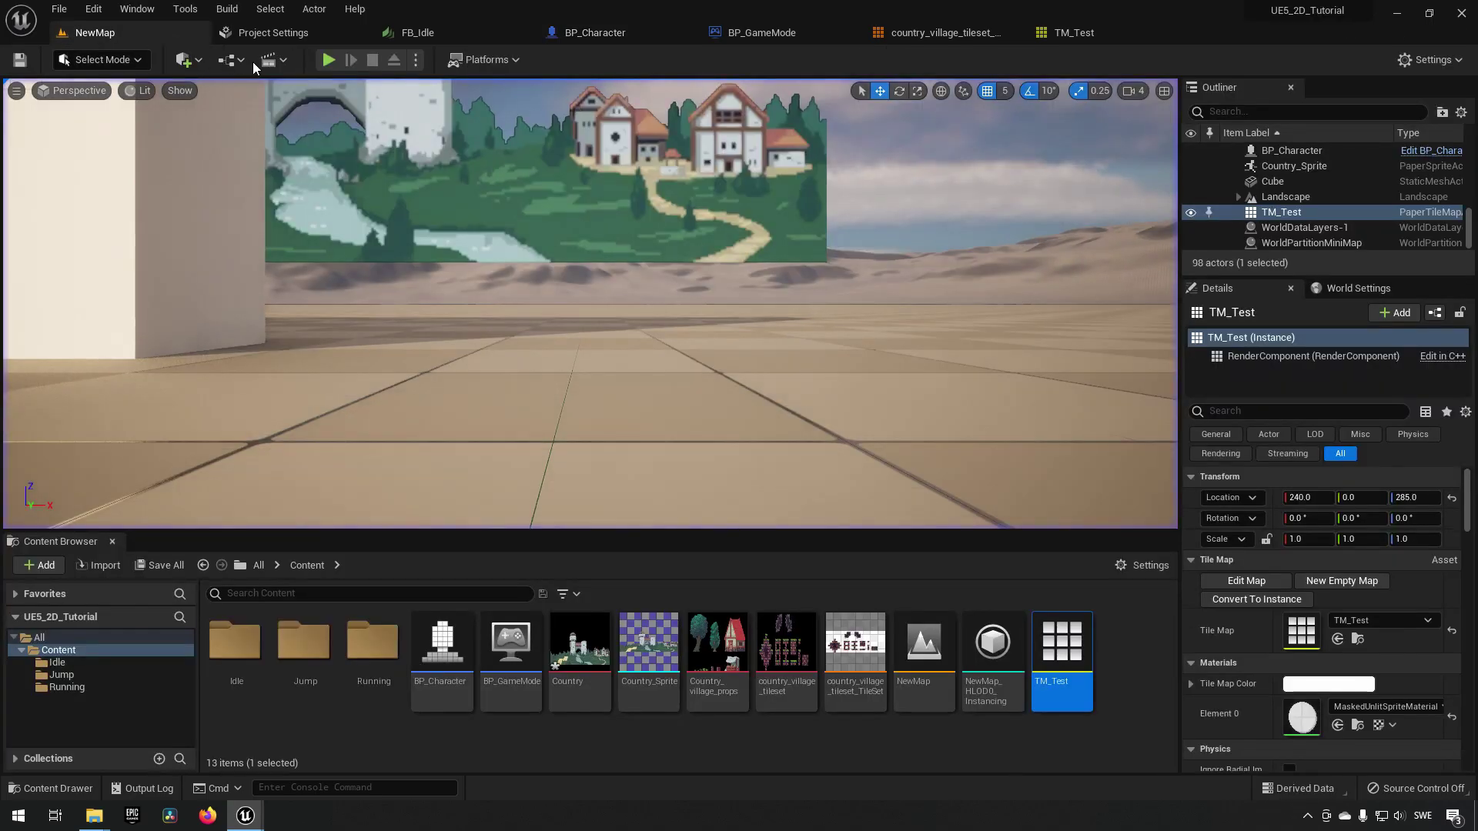
left_click(328, 59)
key("d")
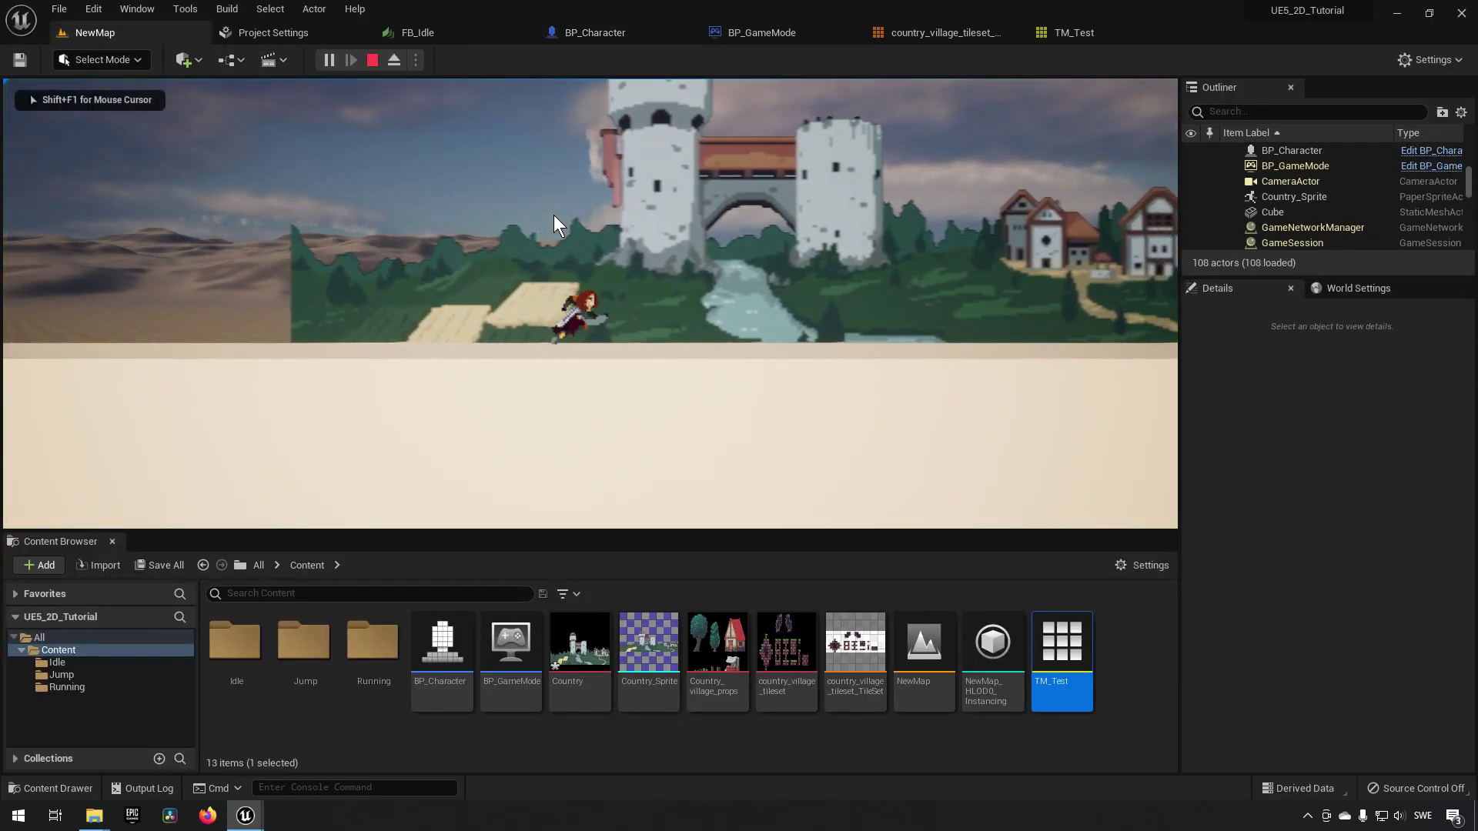
key("a")
key("d")
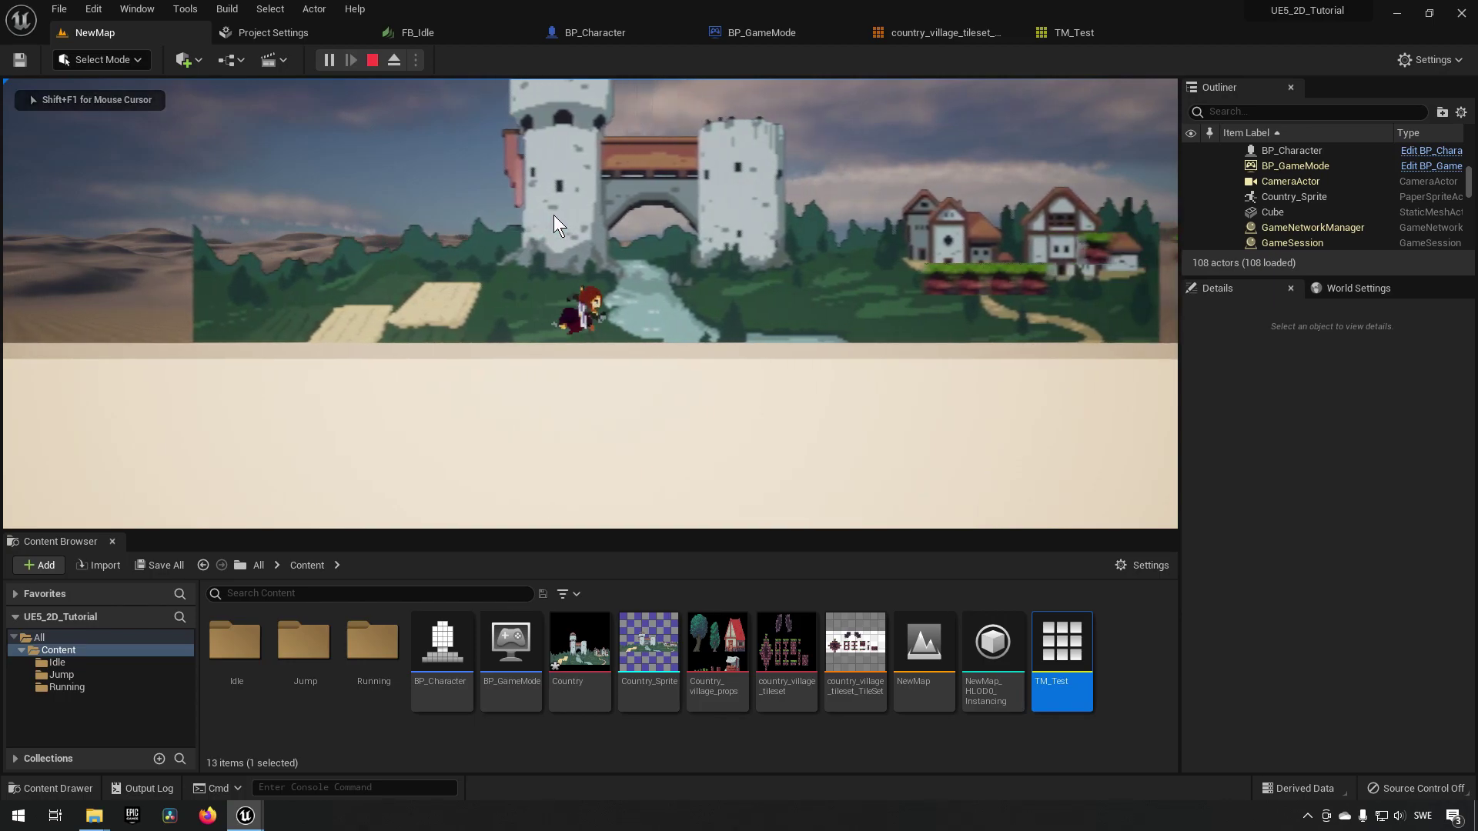
key("space")
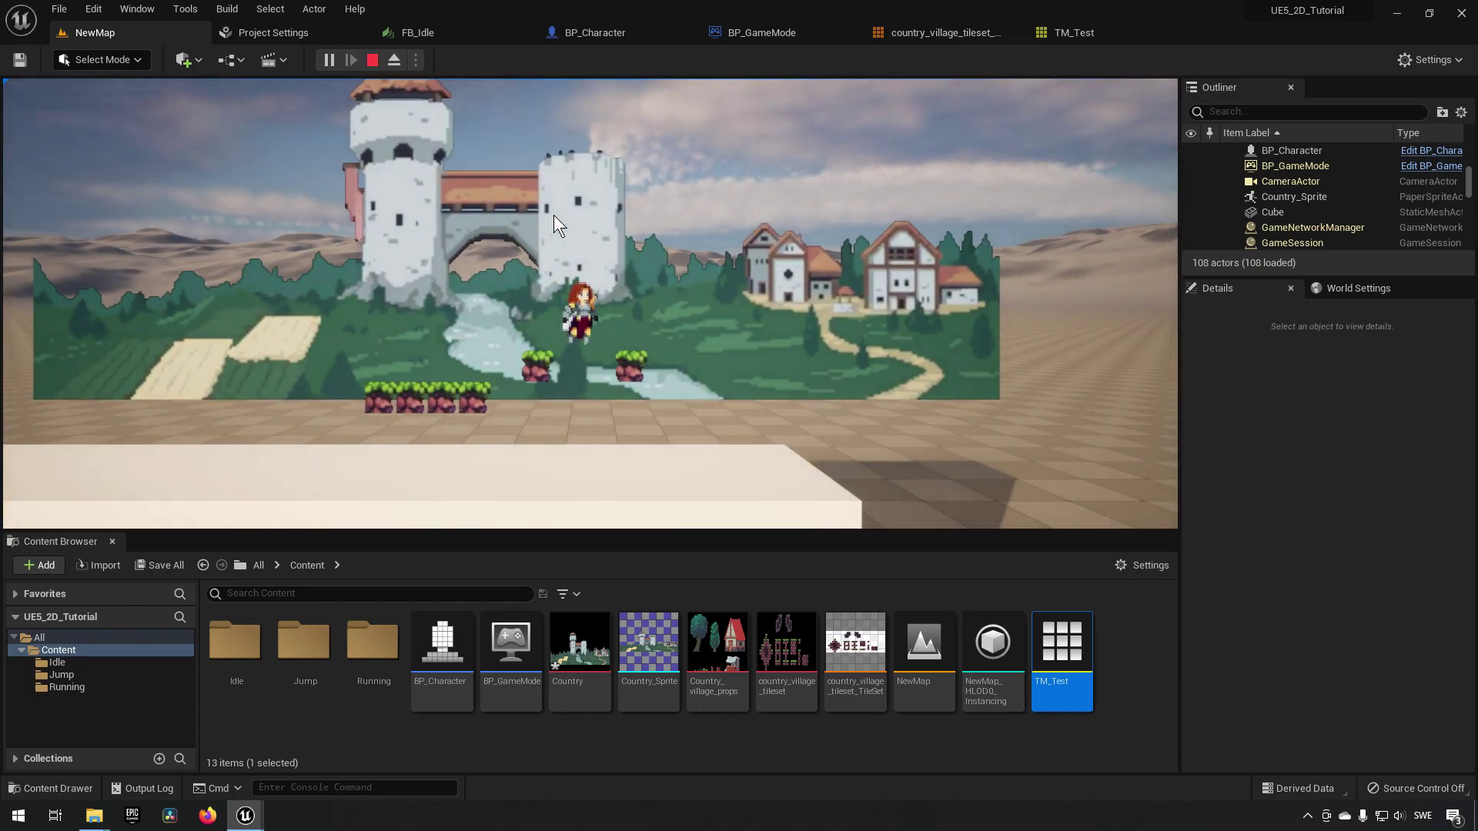
key("shift+F1")
left_click(374, 62)
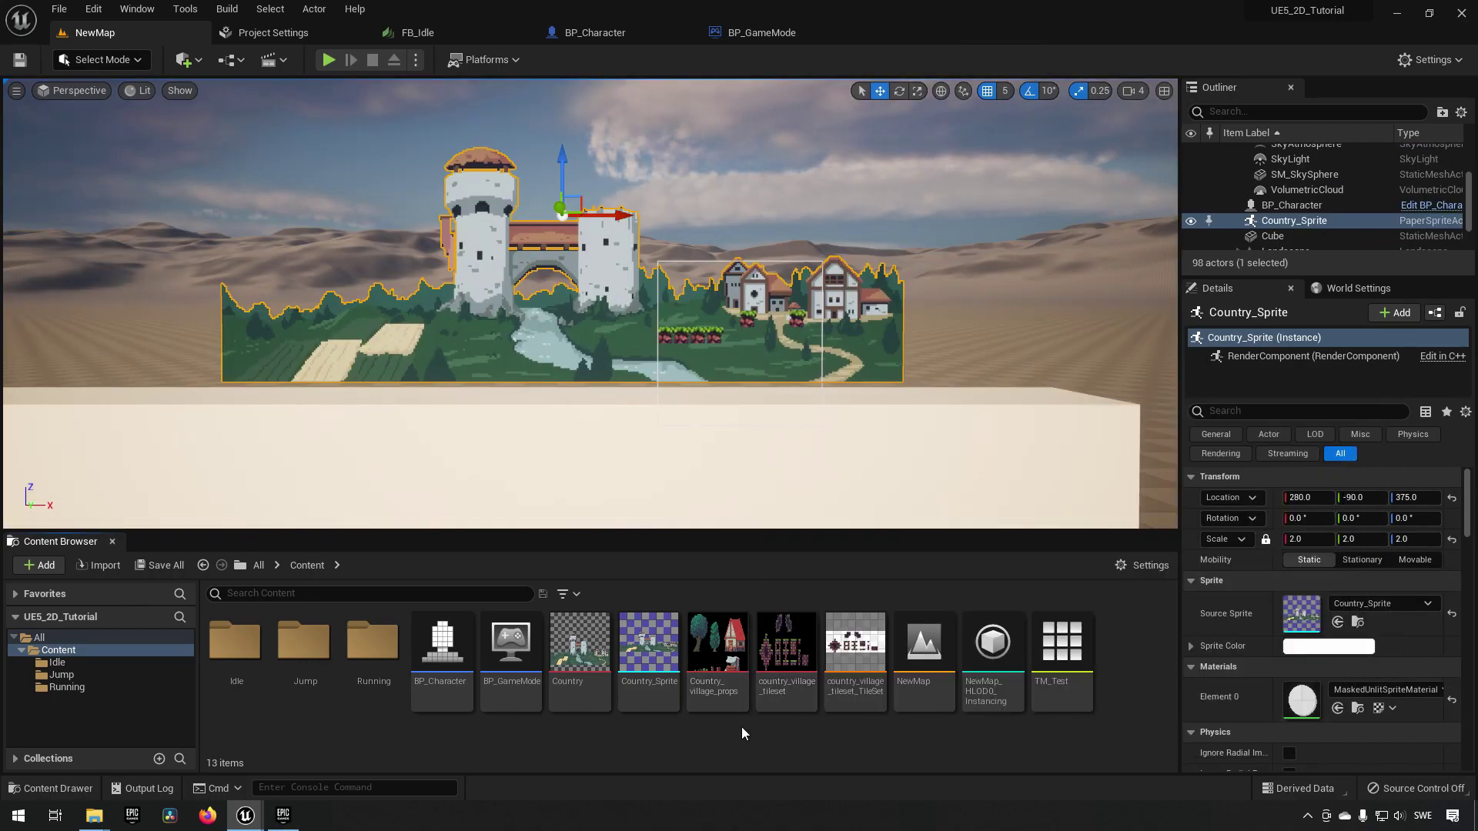
- Create a tile set from the Country_village_props texture via Sprite Actions
right_click(715, 653)
mouse_move(862, 234)
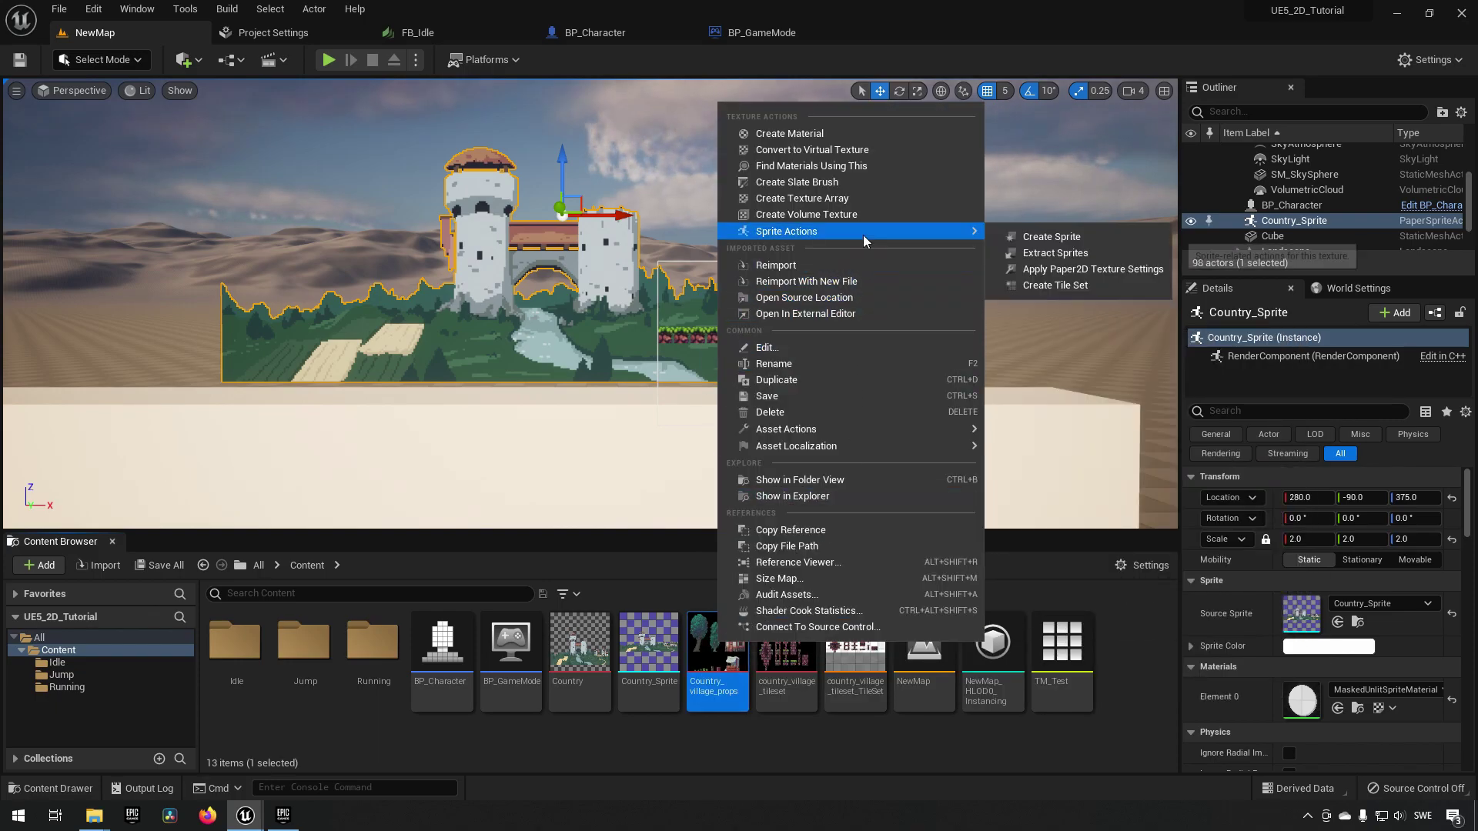
left_click(1095, 288)
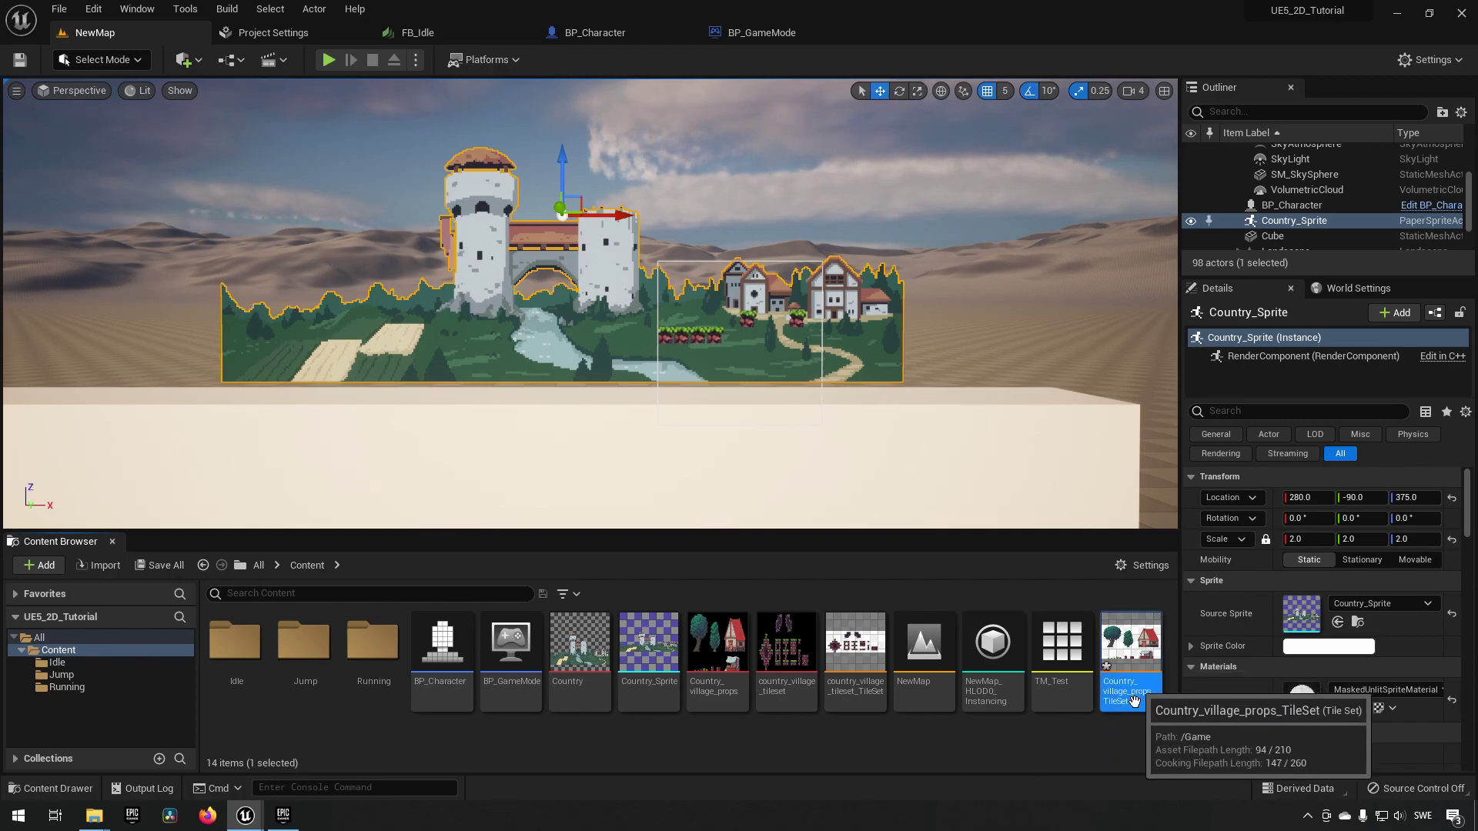
- Open the new Country_village_props_TileSet in the tile set editor
left_click(1133, 663)
right_click(1129, 659)
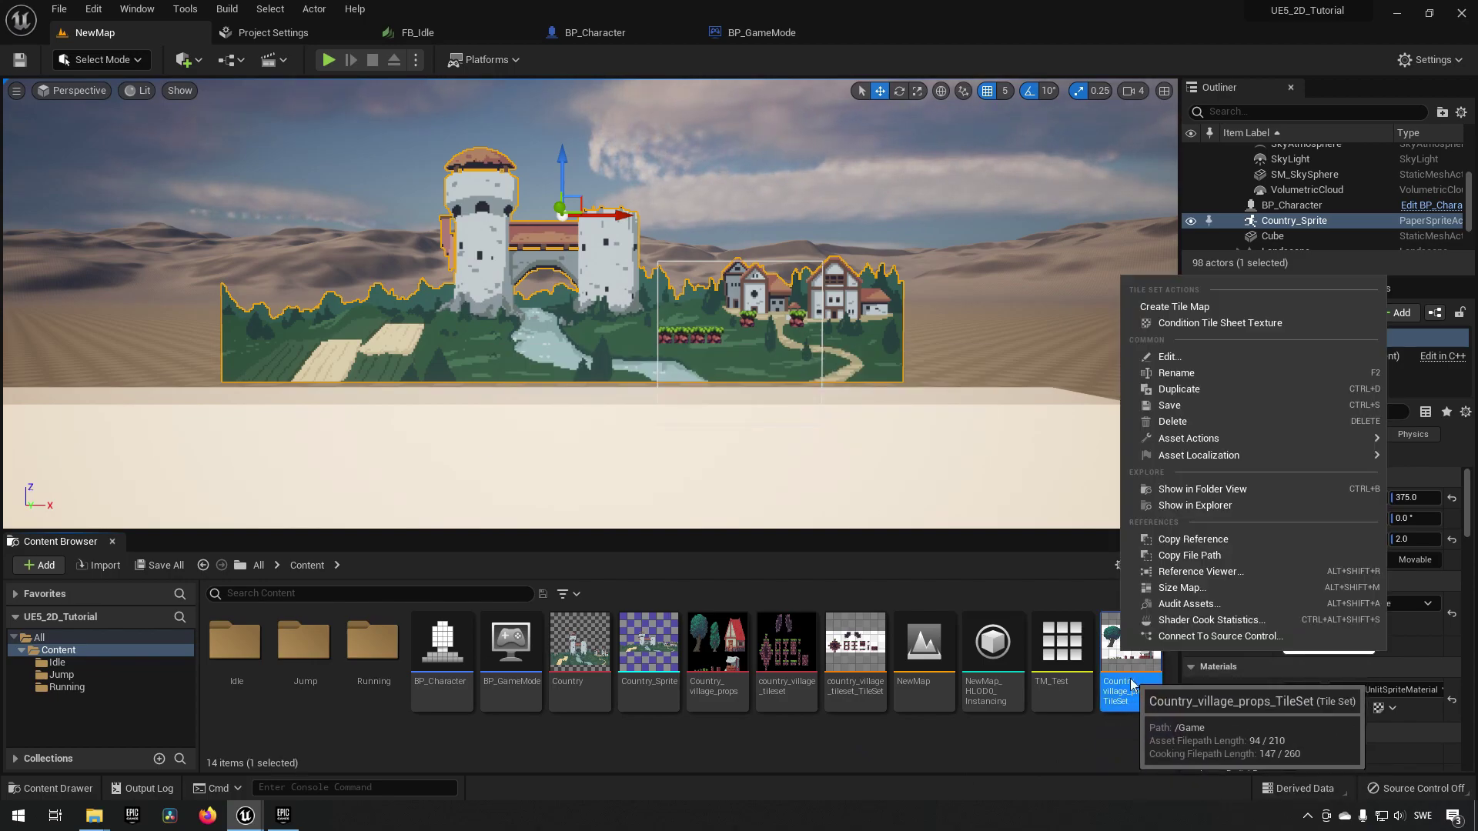
double_click(1129, 685)
- Set the props tile set's tile size to 16 × 16, giving 21 × 12 tiles
left_click(161, 254)
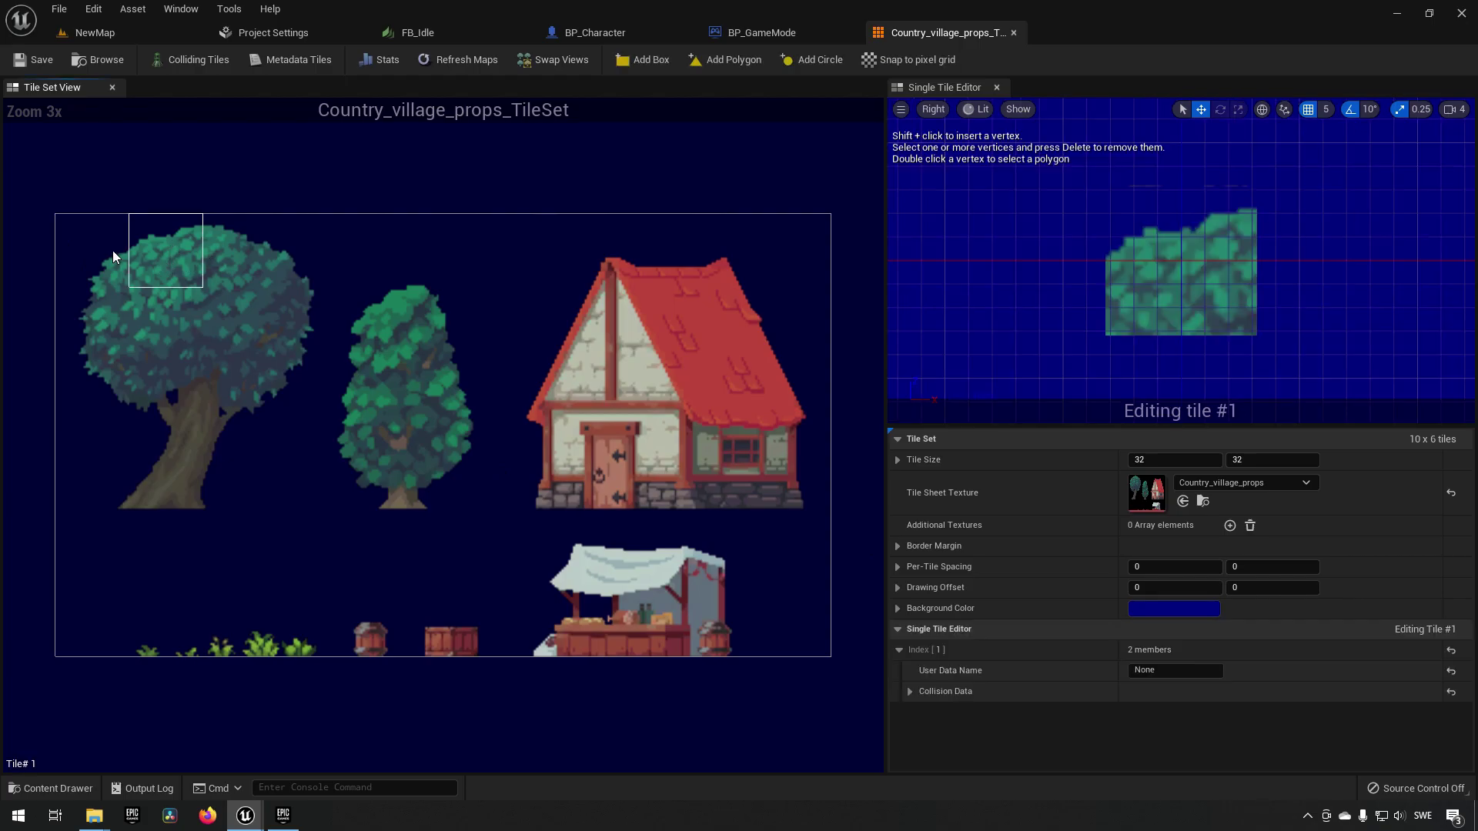
left_click(114, 265)
left_click(116, 301)
left_click(132, 266)
left_click(121, 259)
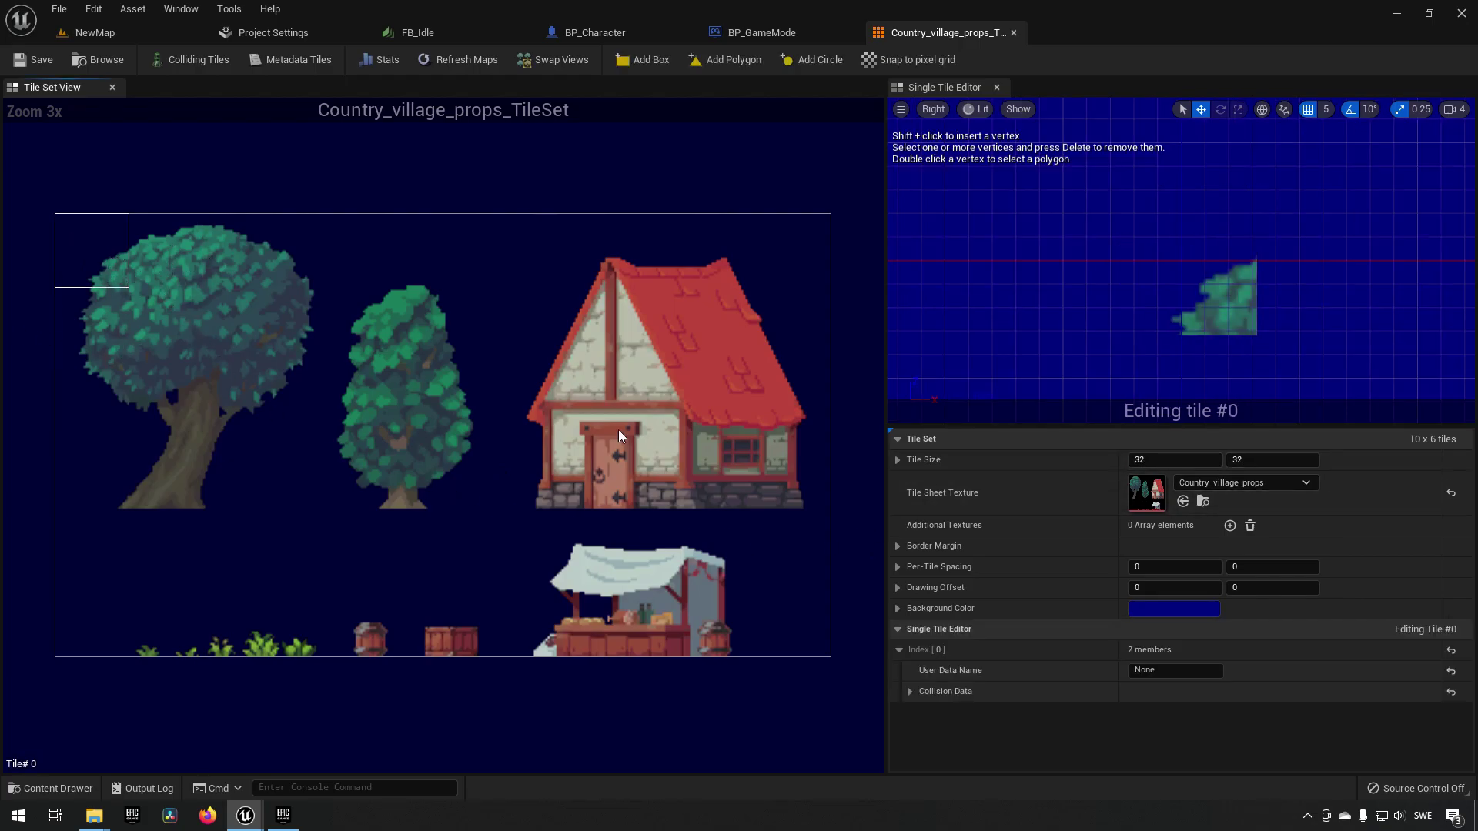
left_click(1162, 456)
type("16")
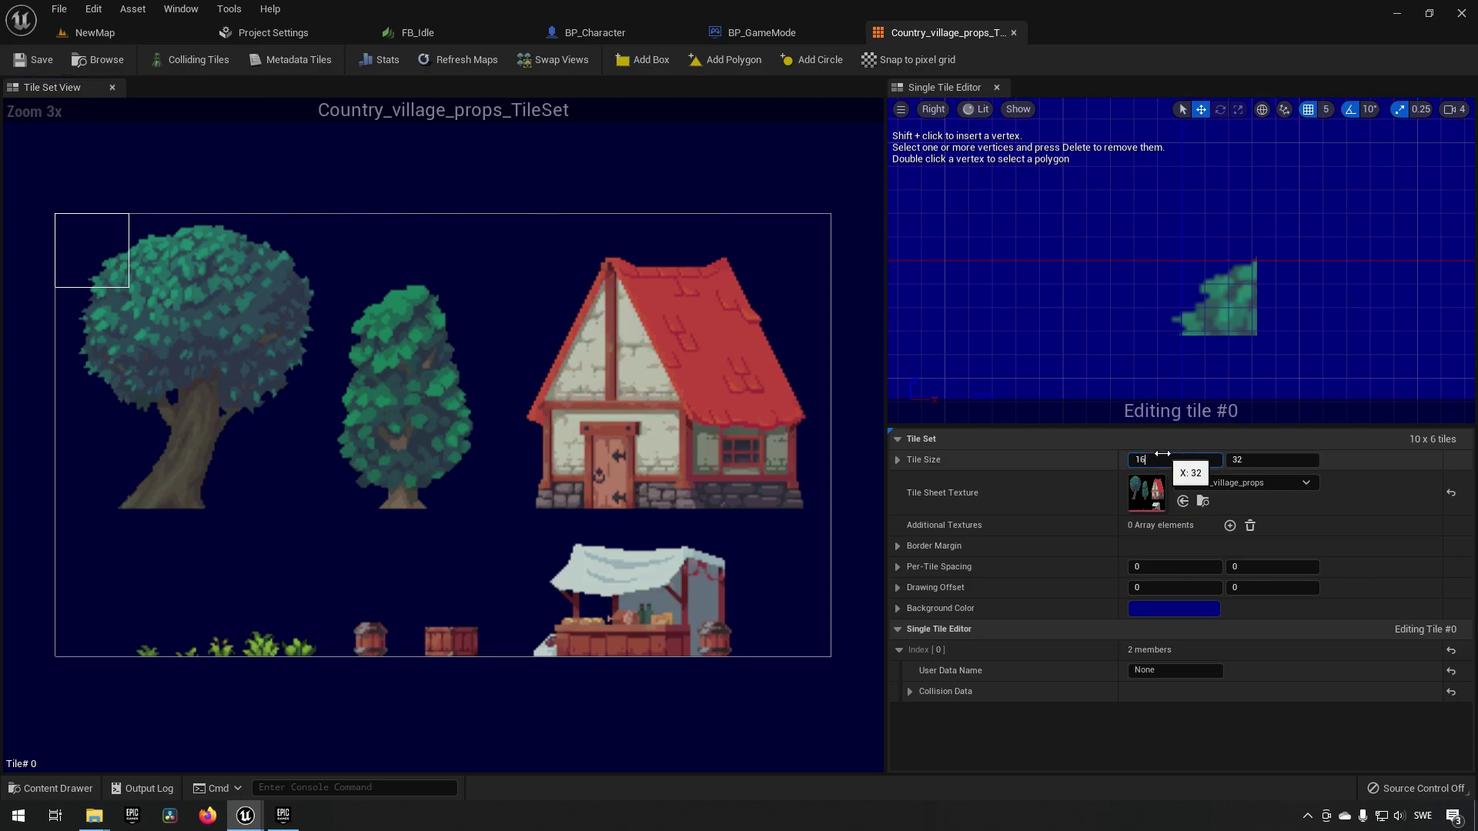
key("Tab")
type("1")
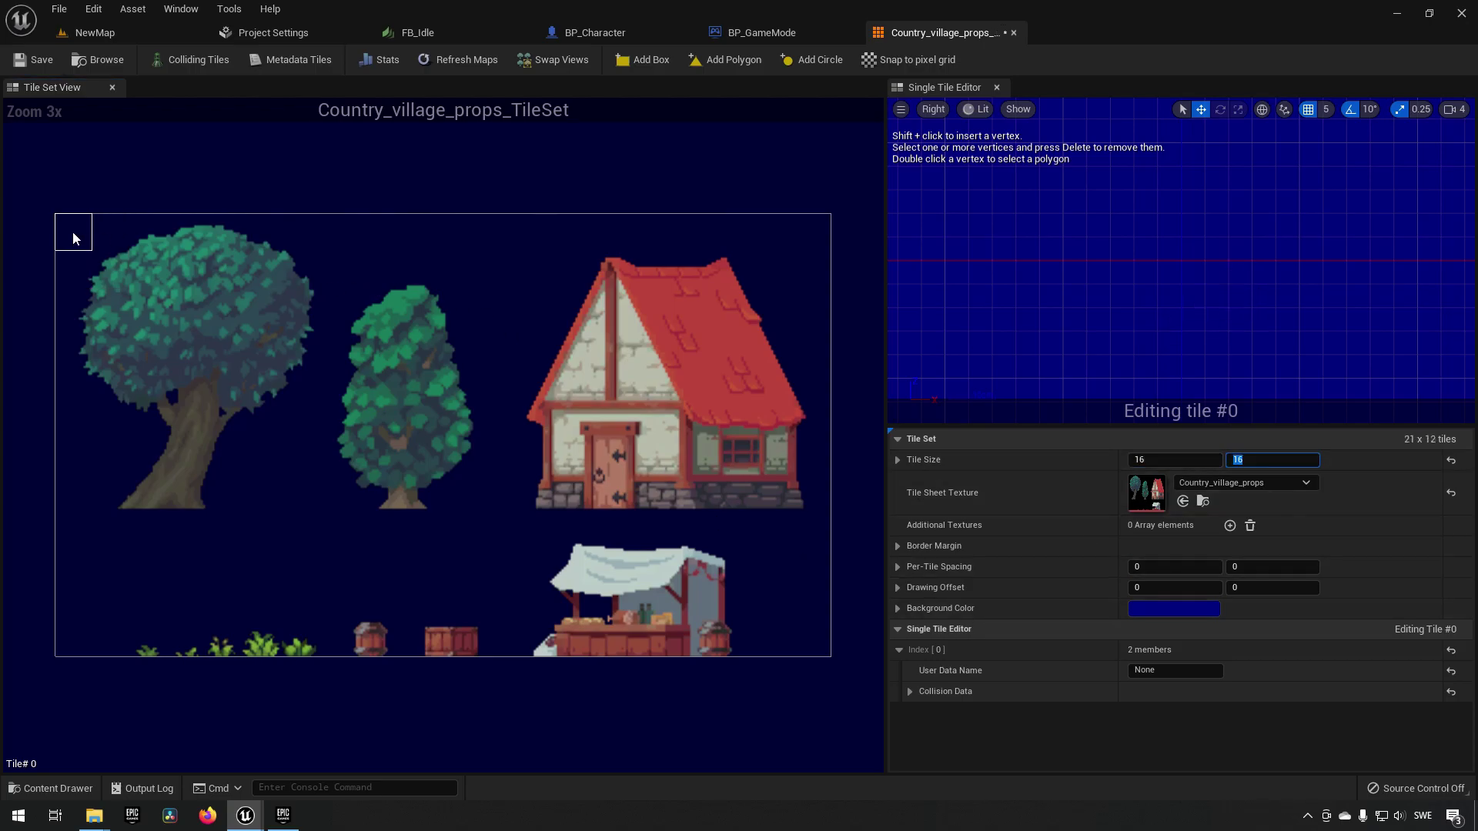
- Check tile selections over the two trees and tile #138 beside the house
left_click_drag(73, 231, 311, 499)
left_click_drag(430, 444, 501, 514)
left_click(511, 465)
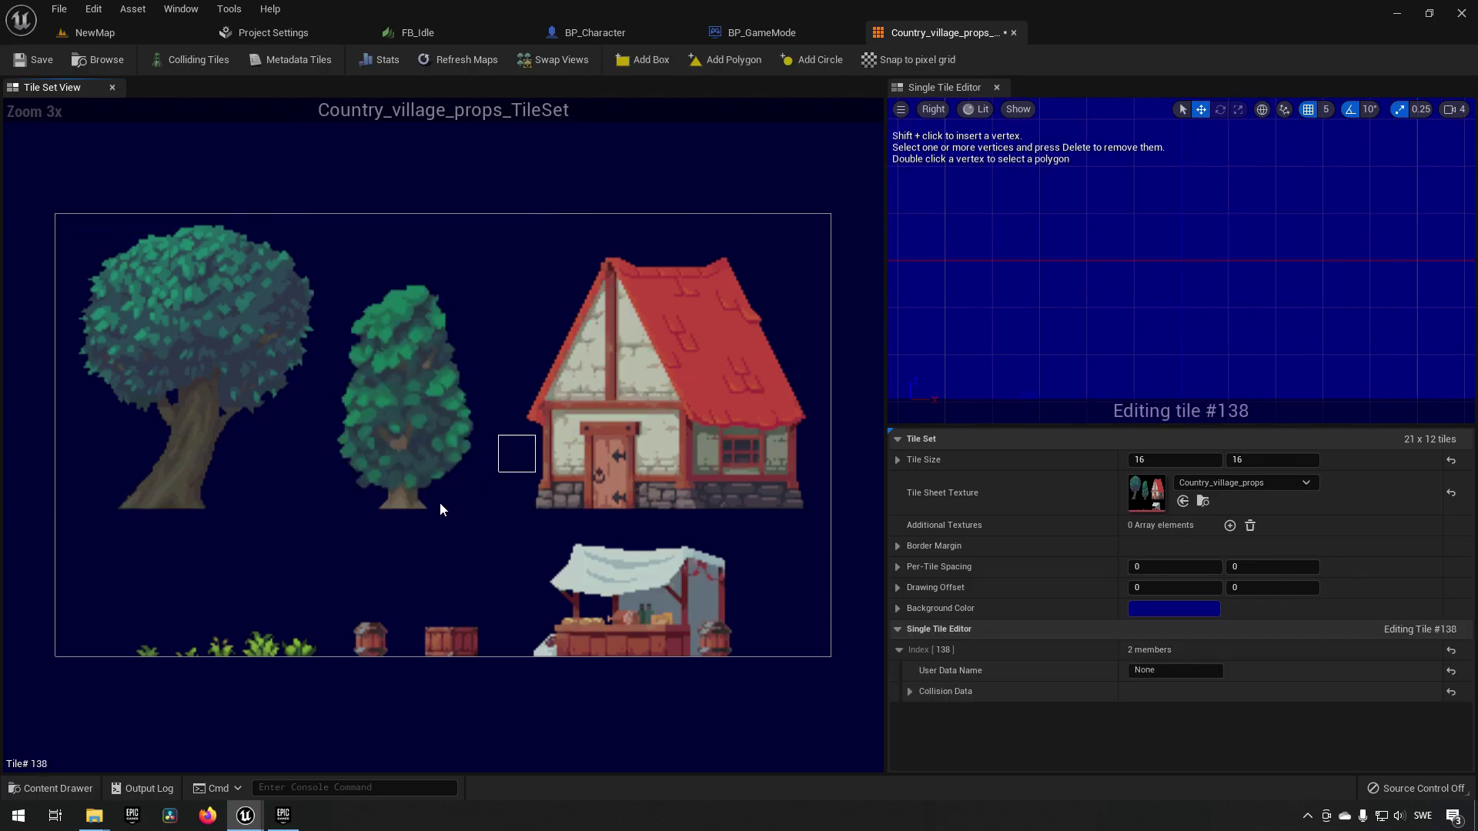
- Save the Country_village_props_TileSet asset from the NewMap content browser
left_click(93, 32)
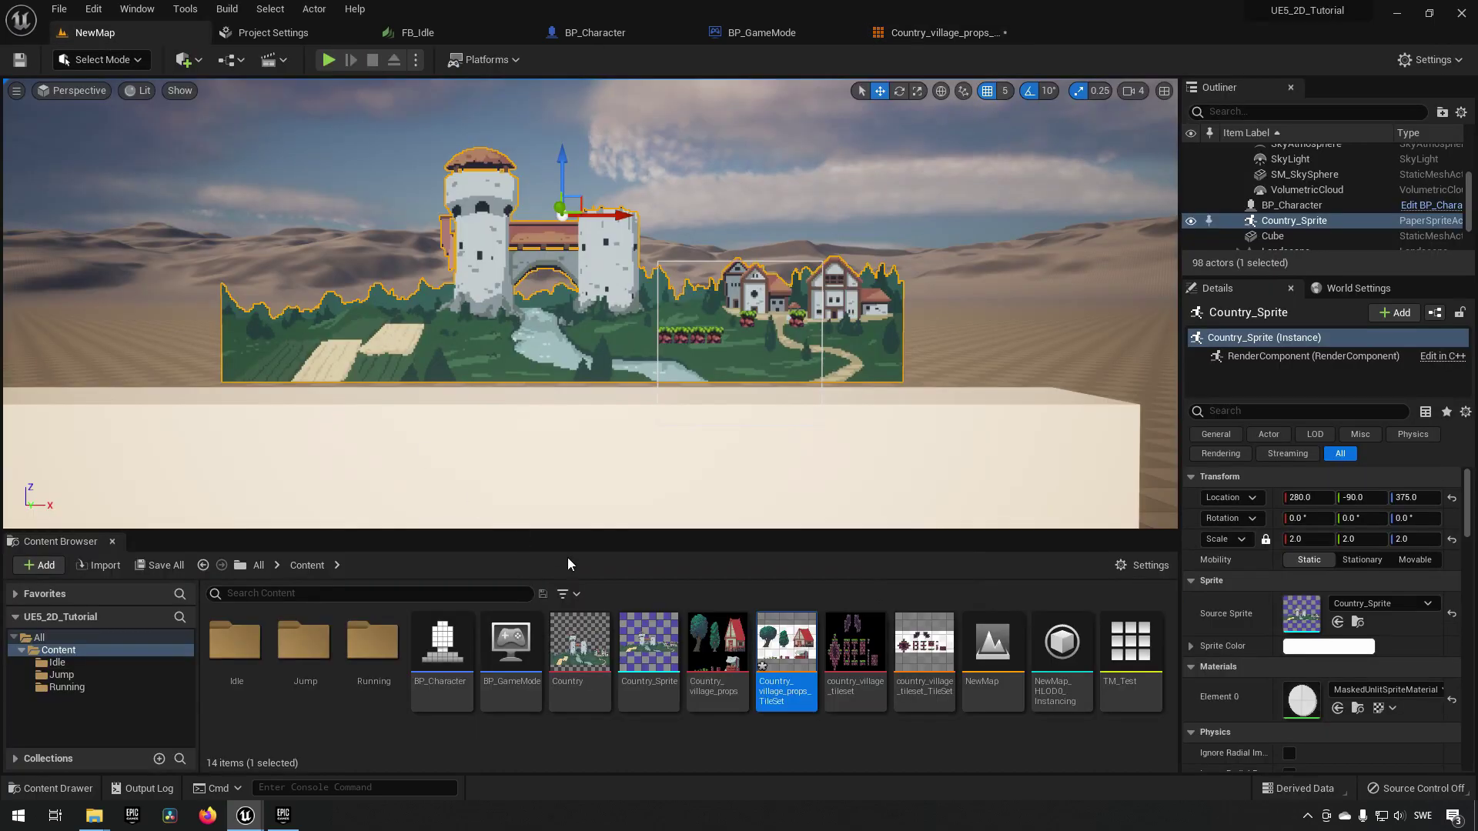
right_click(768, 645)
left_click(768, 646)
key("ctrl+s")
- Create Country_village_props_TileMap from the props tile set and open it for editing
right_click(774, 647)
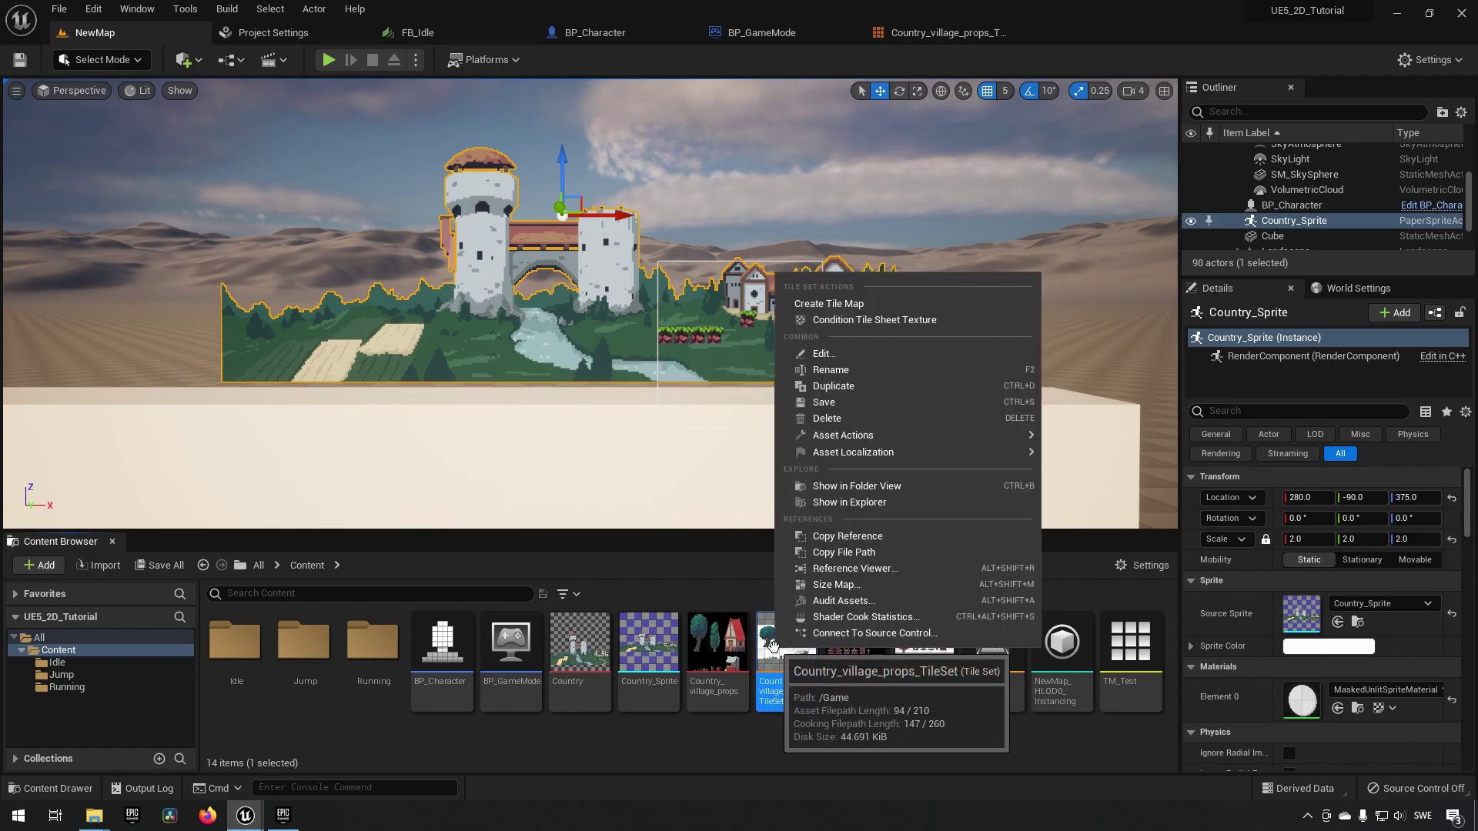
left_click(943, 303)
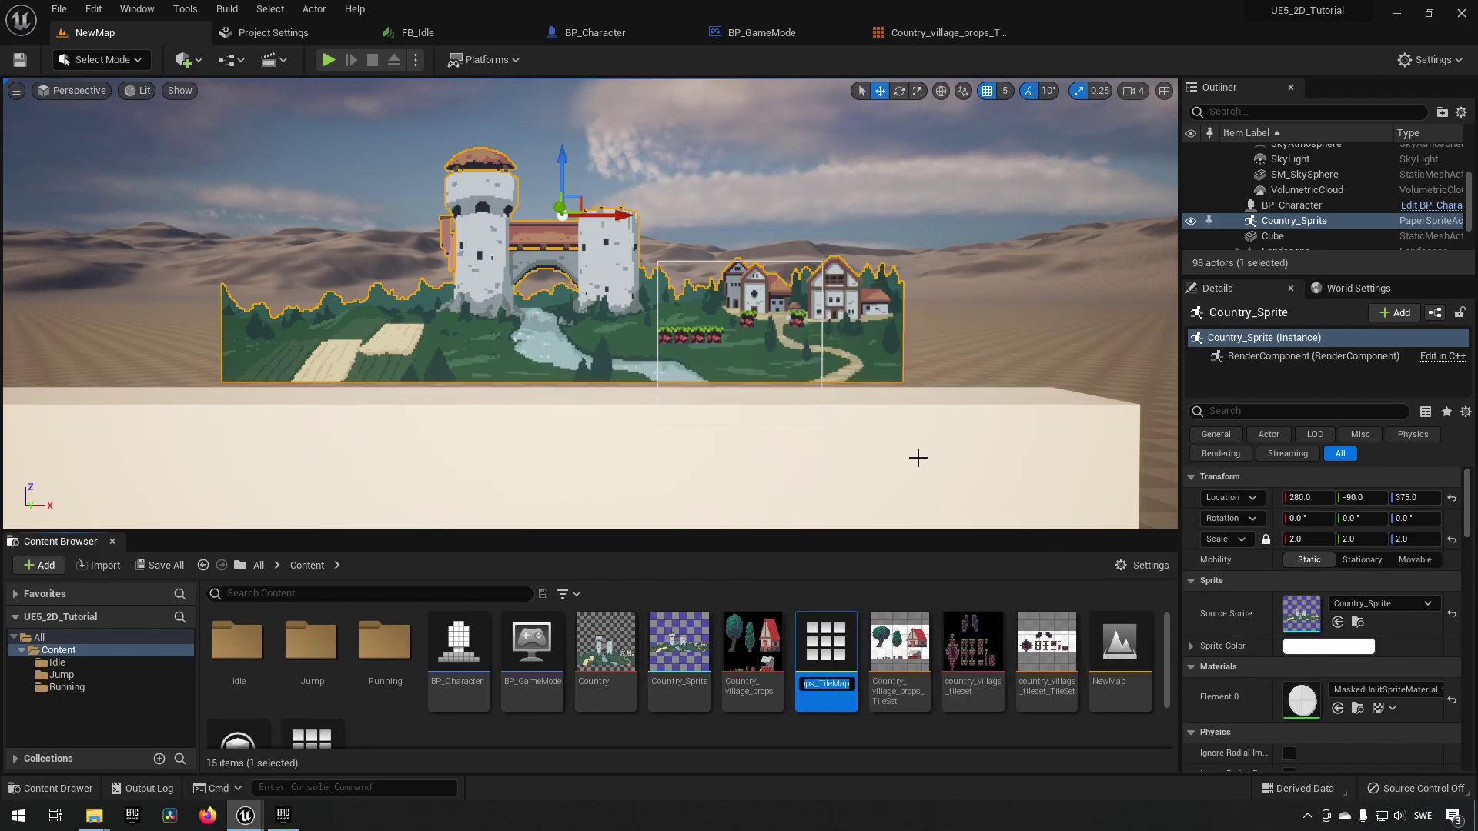
double_click(828, 654)
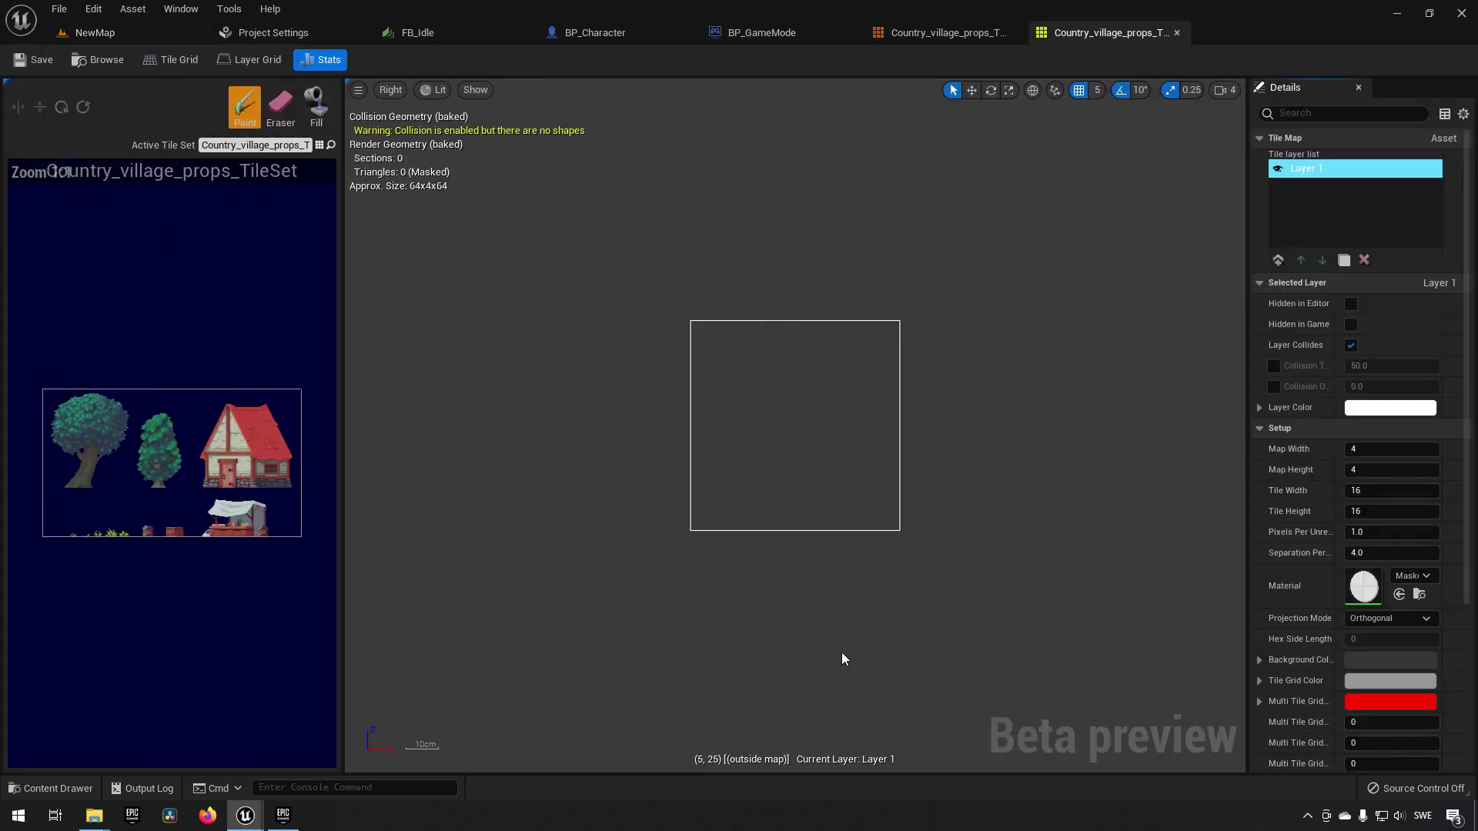
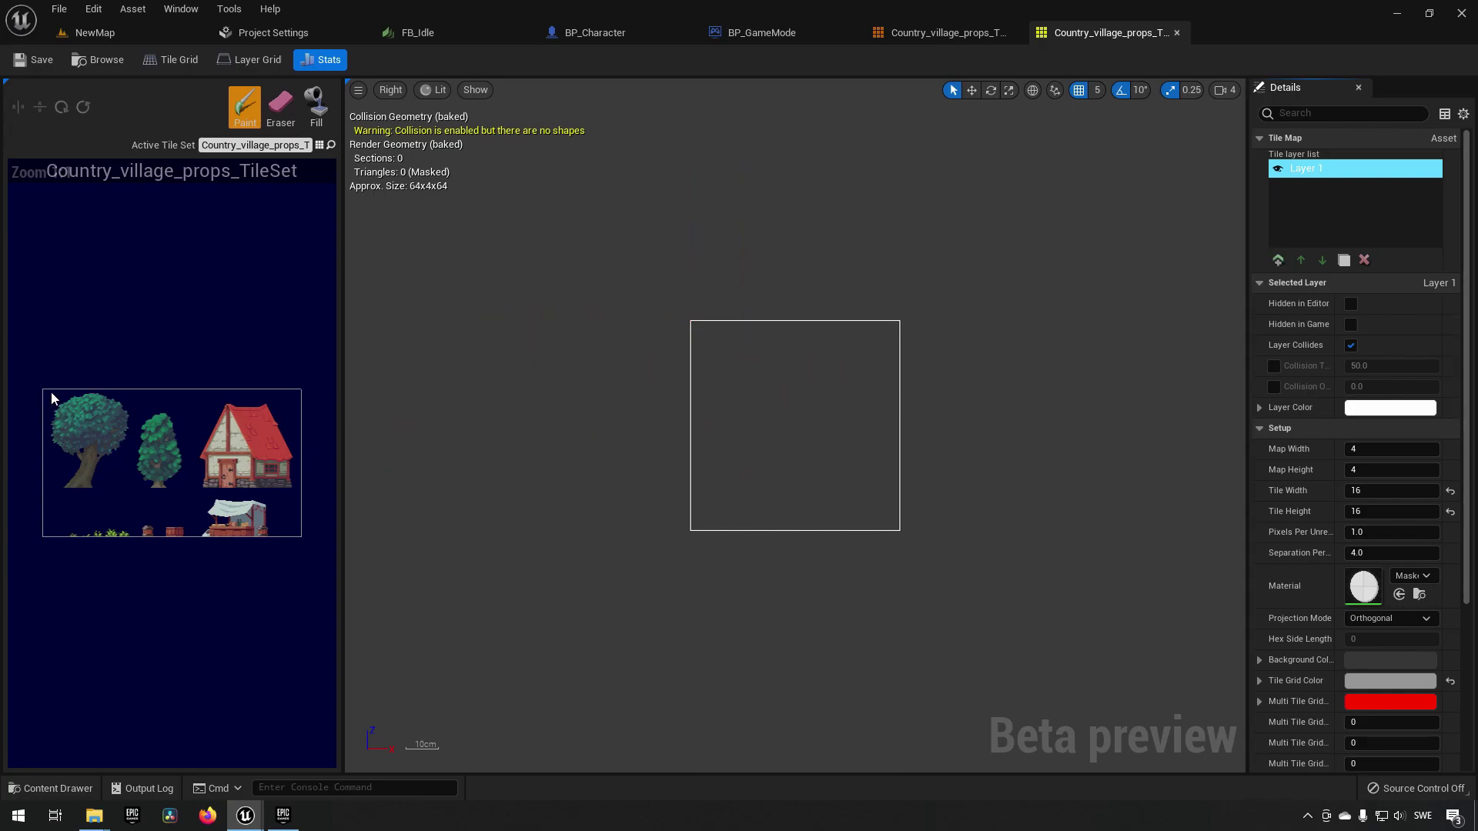
- Select the large tree tiles and resize the tile map to 10 by 10
left_click_drag(46, 391, 121, 487)
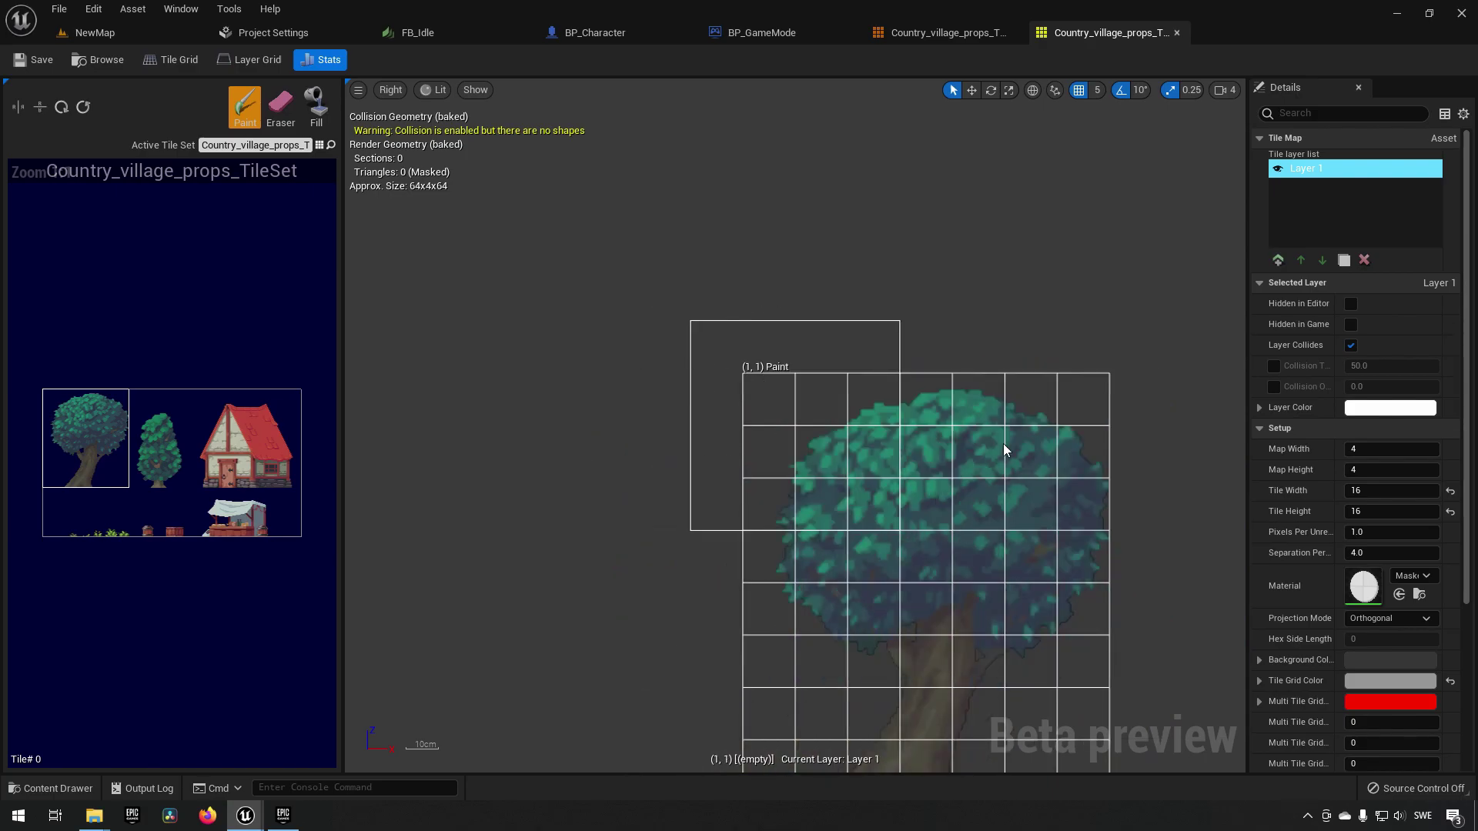
left_click(1391, 450)
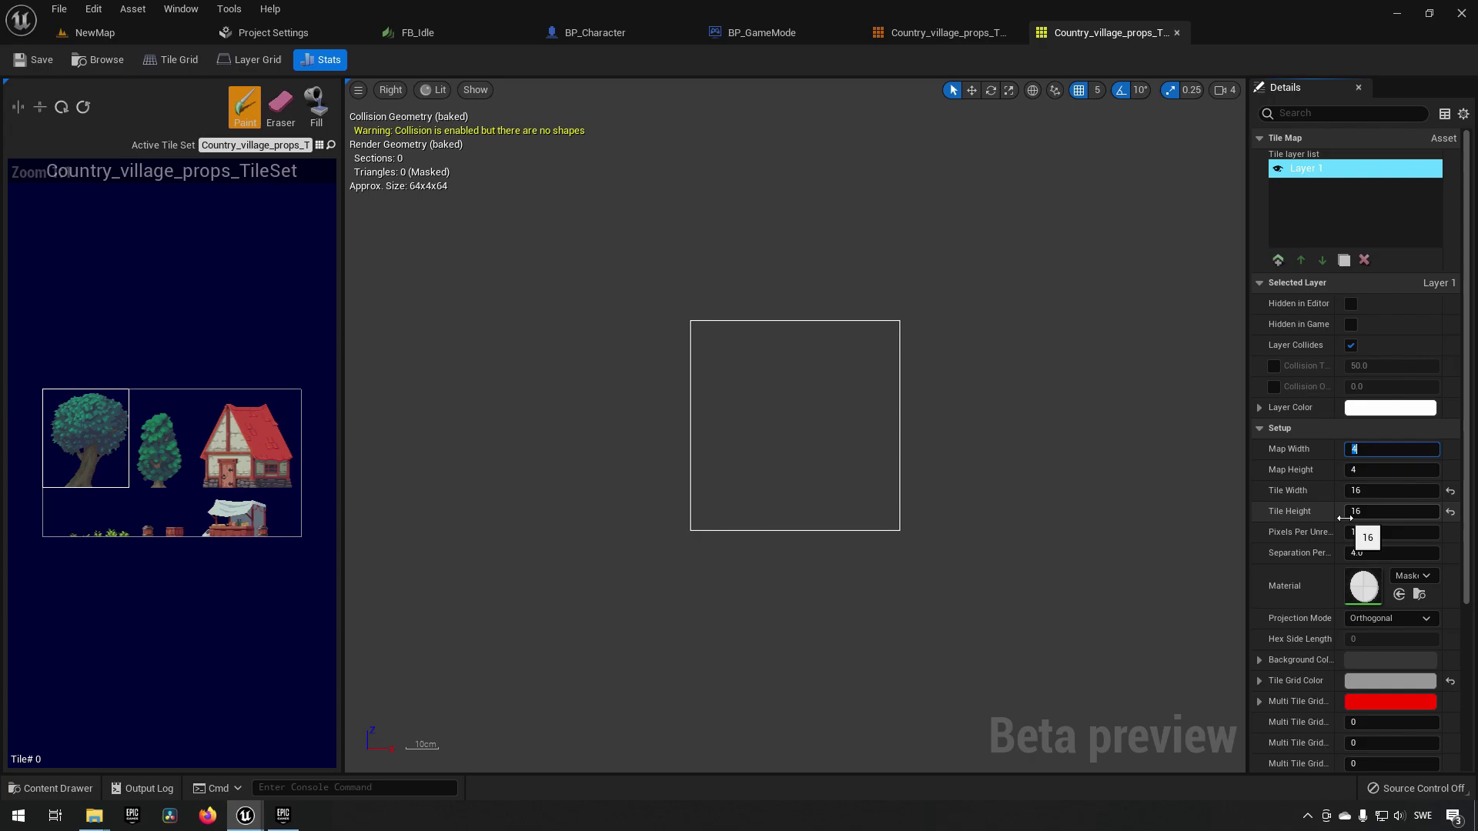
type("10")
key("Tab")
type("10")
key("Return")
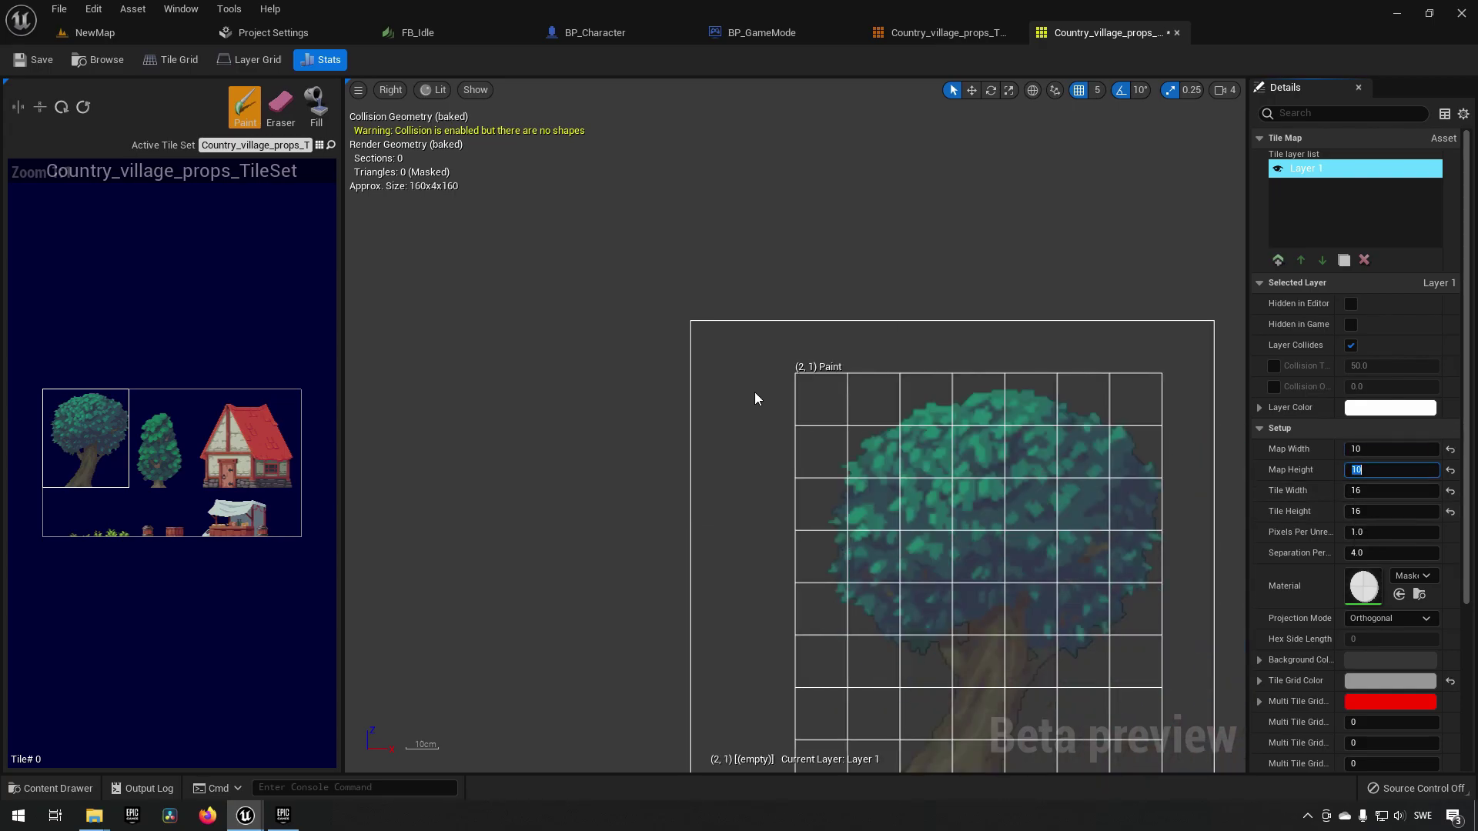
- Paint the tree into the top-left cell, save the tile map, and return to NewMap
left_click(717, 358)
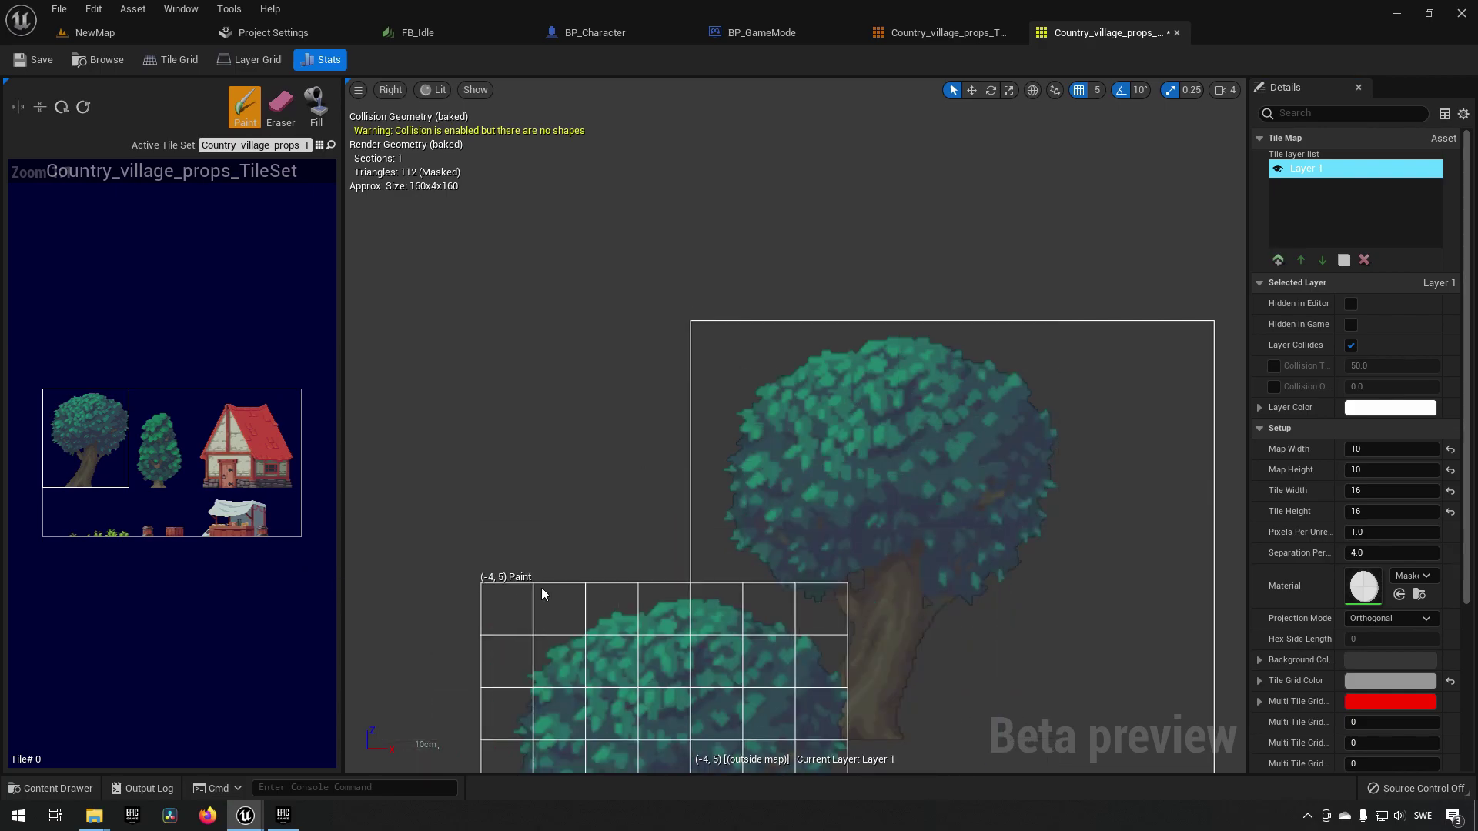
mouse_move(542, 586)
right_mouse_down()
mouse_move(567, 586)
mouse_move(577, 439)
mouse_move(515, 348)
right_mouse_up()
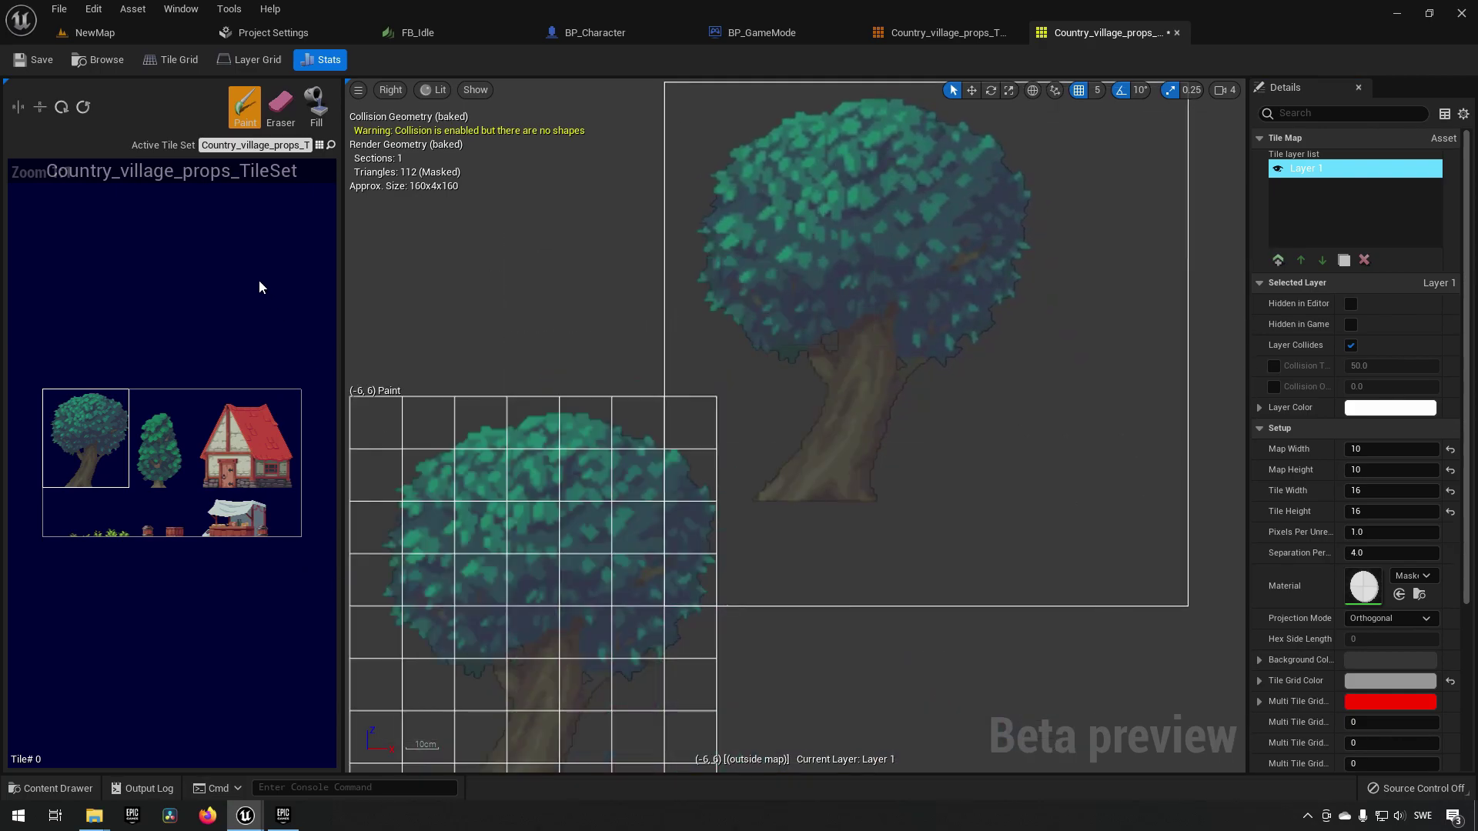
left_click(42, 59)
left_click(115, 34)
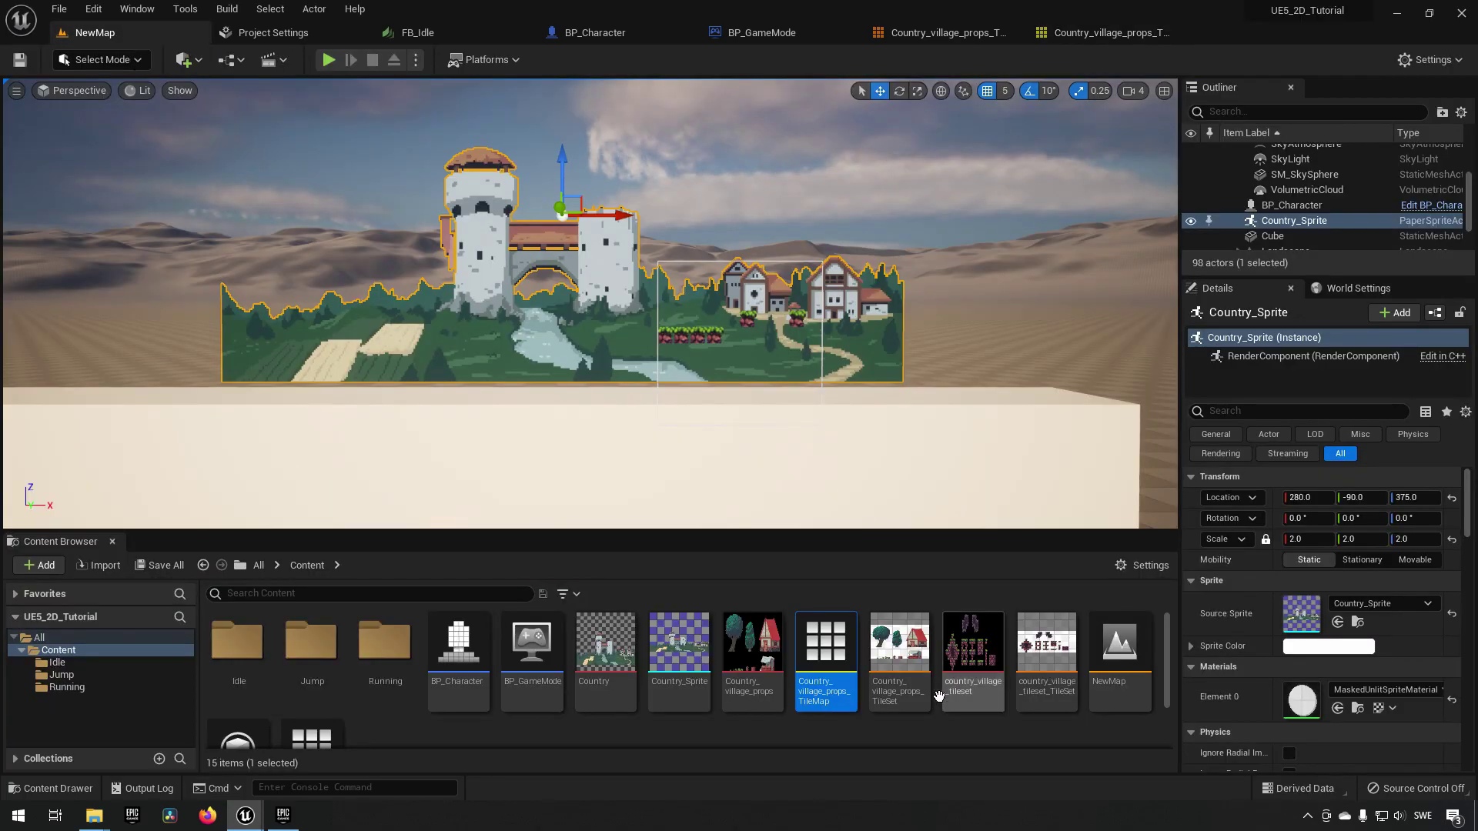
- Place the tree tile map in the level, raise it onto the platform, and frame the castle
left_click_drag(812, 677, 781, 431)
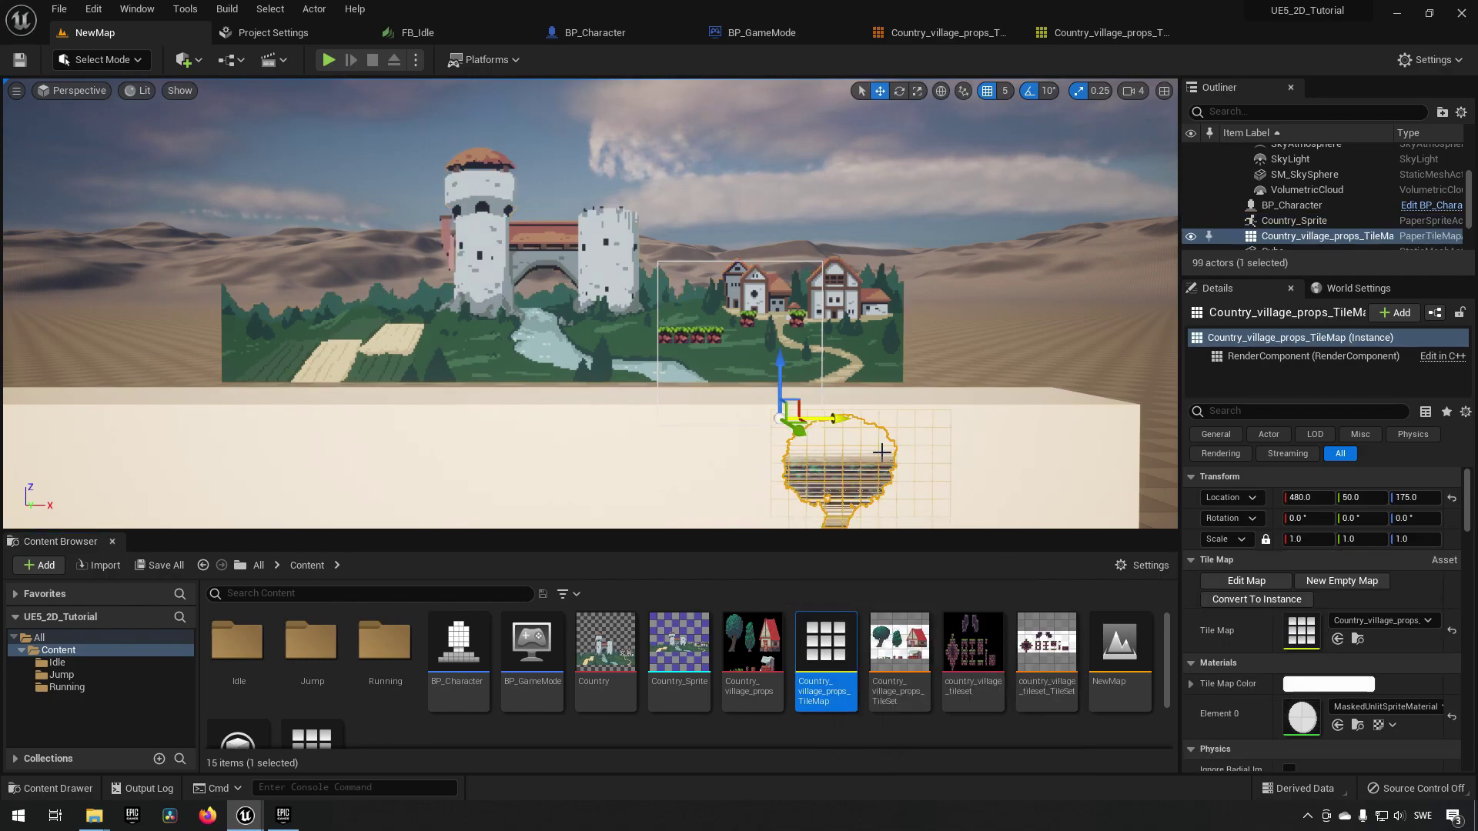
right_click_drag(884, 452, 1026, 473)
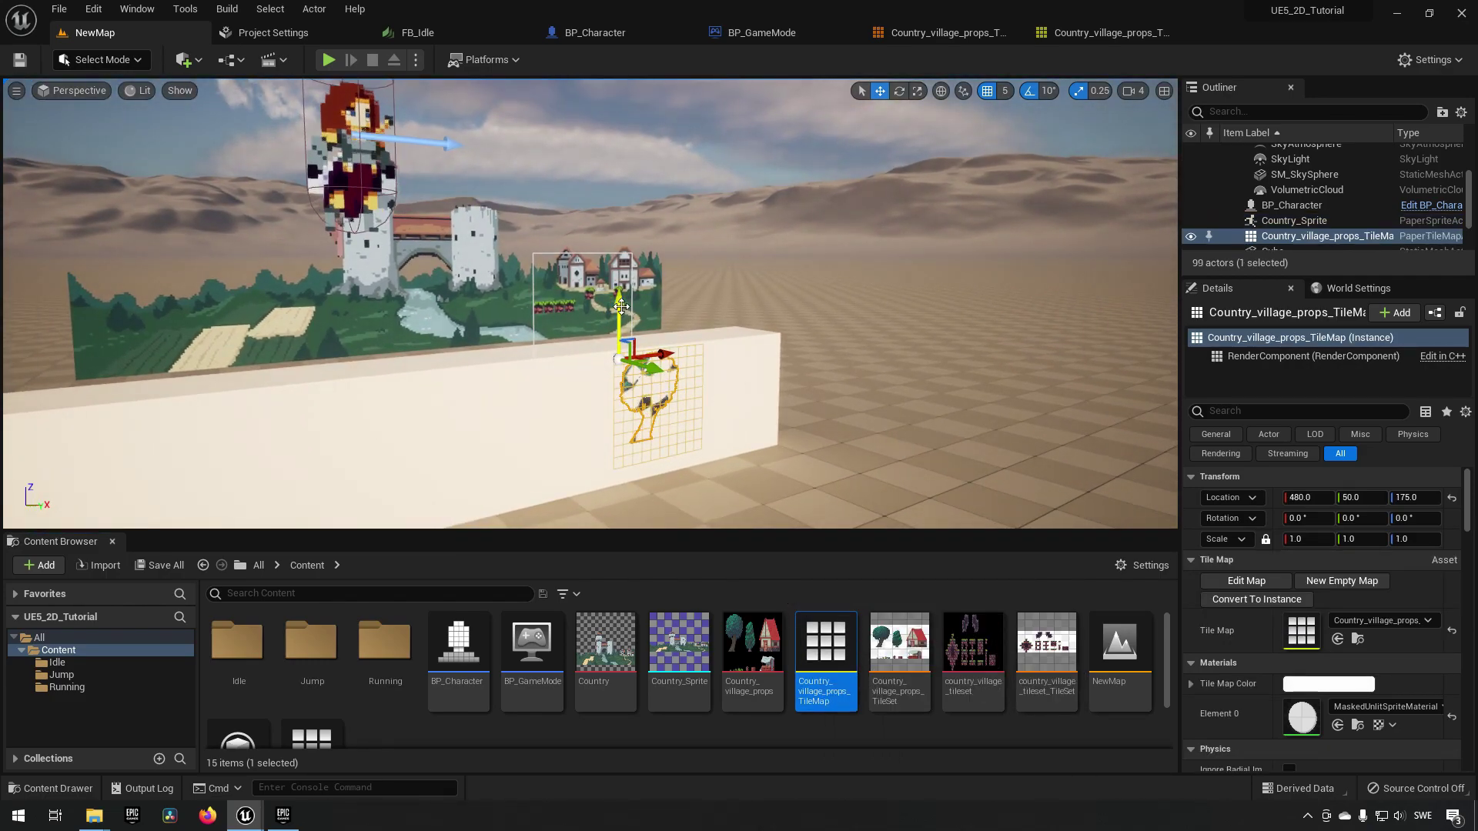
left_click_drag(646, 360, 501, 297)
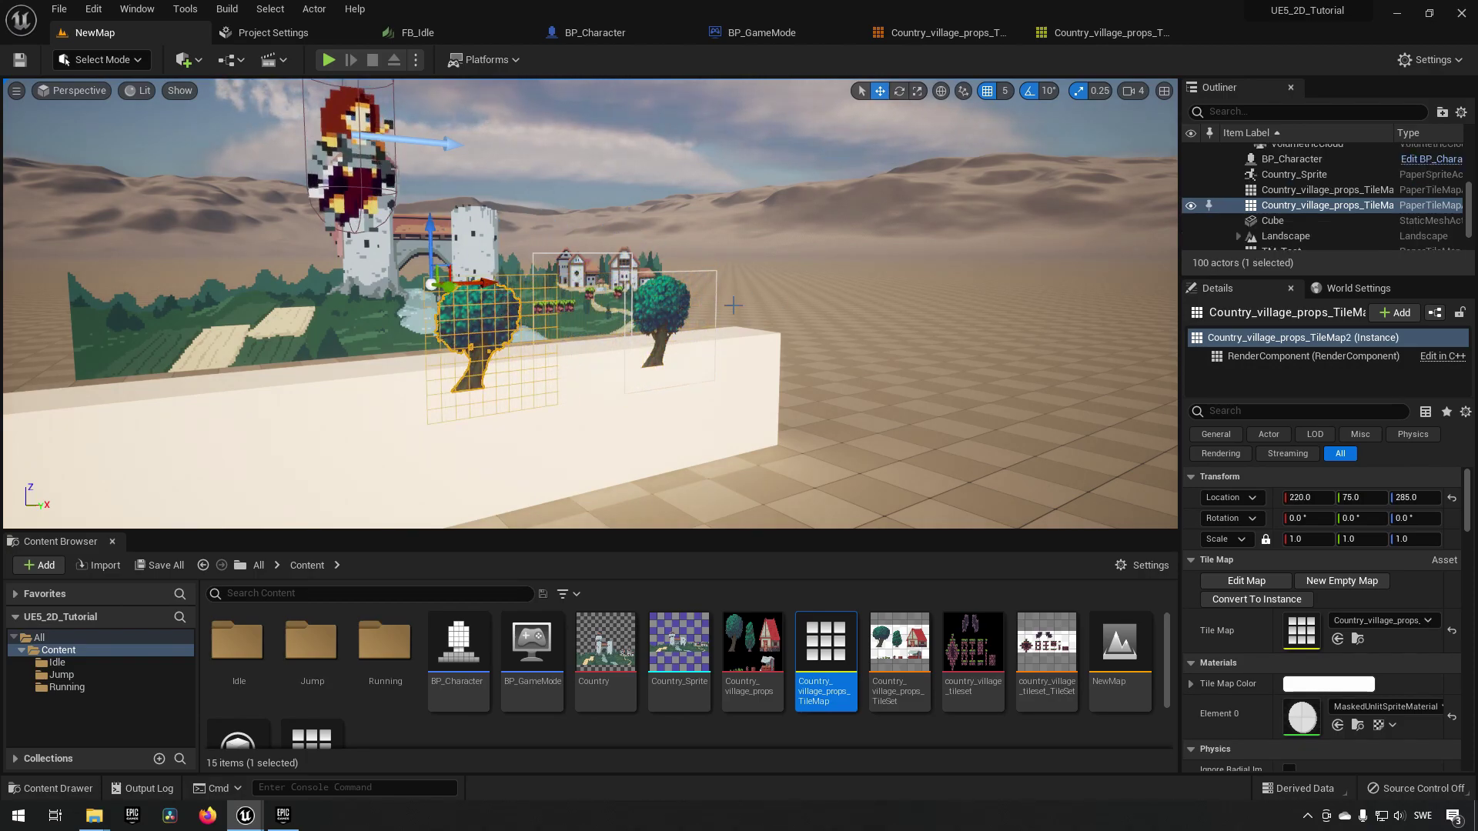
key("d")
right_click_drag(750, 303, 699, 307)
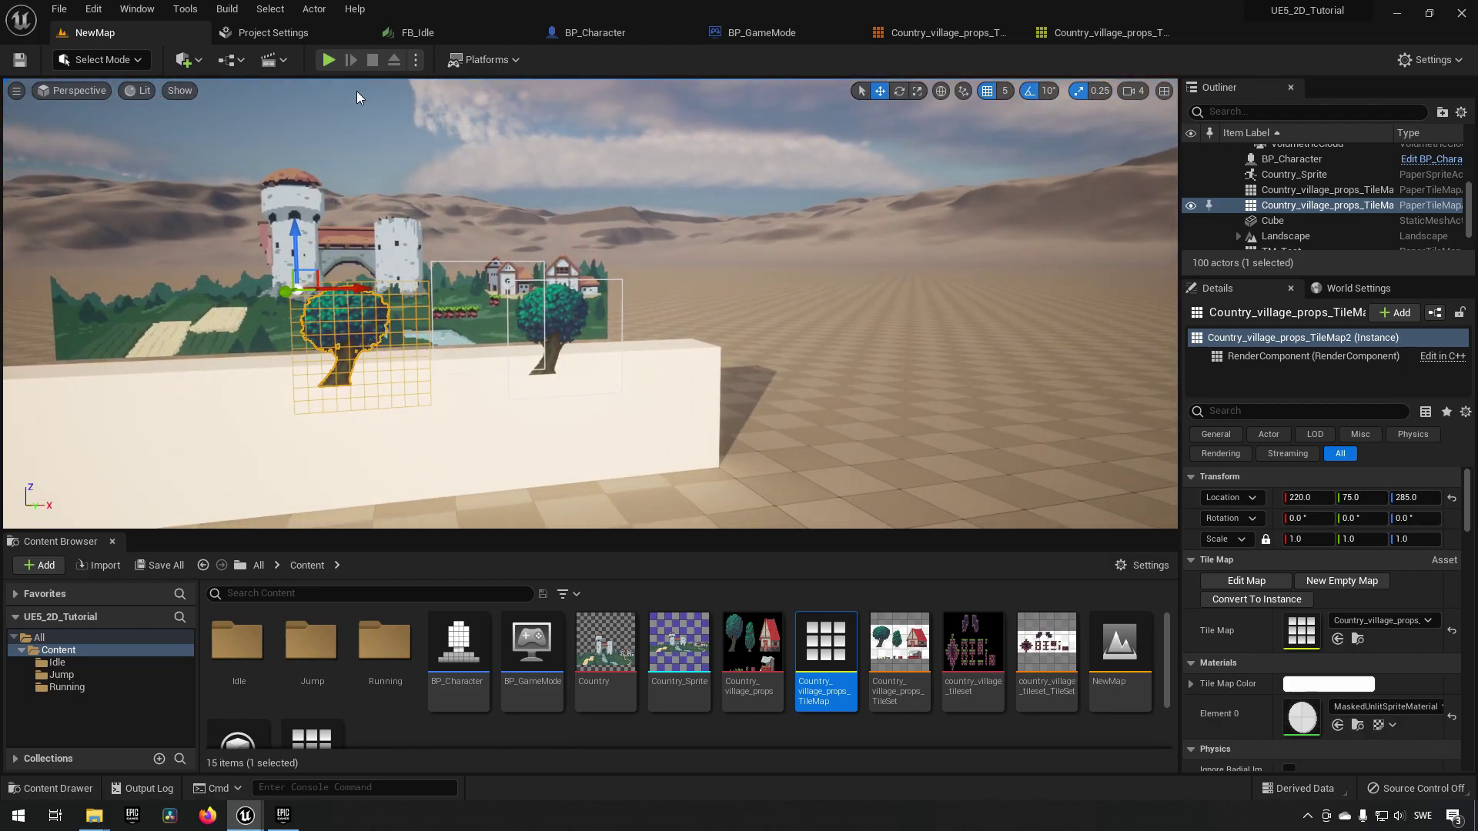
left_click(328, 60)
key("d")
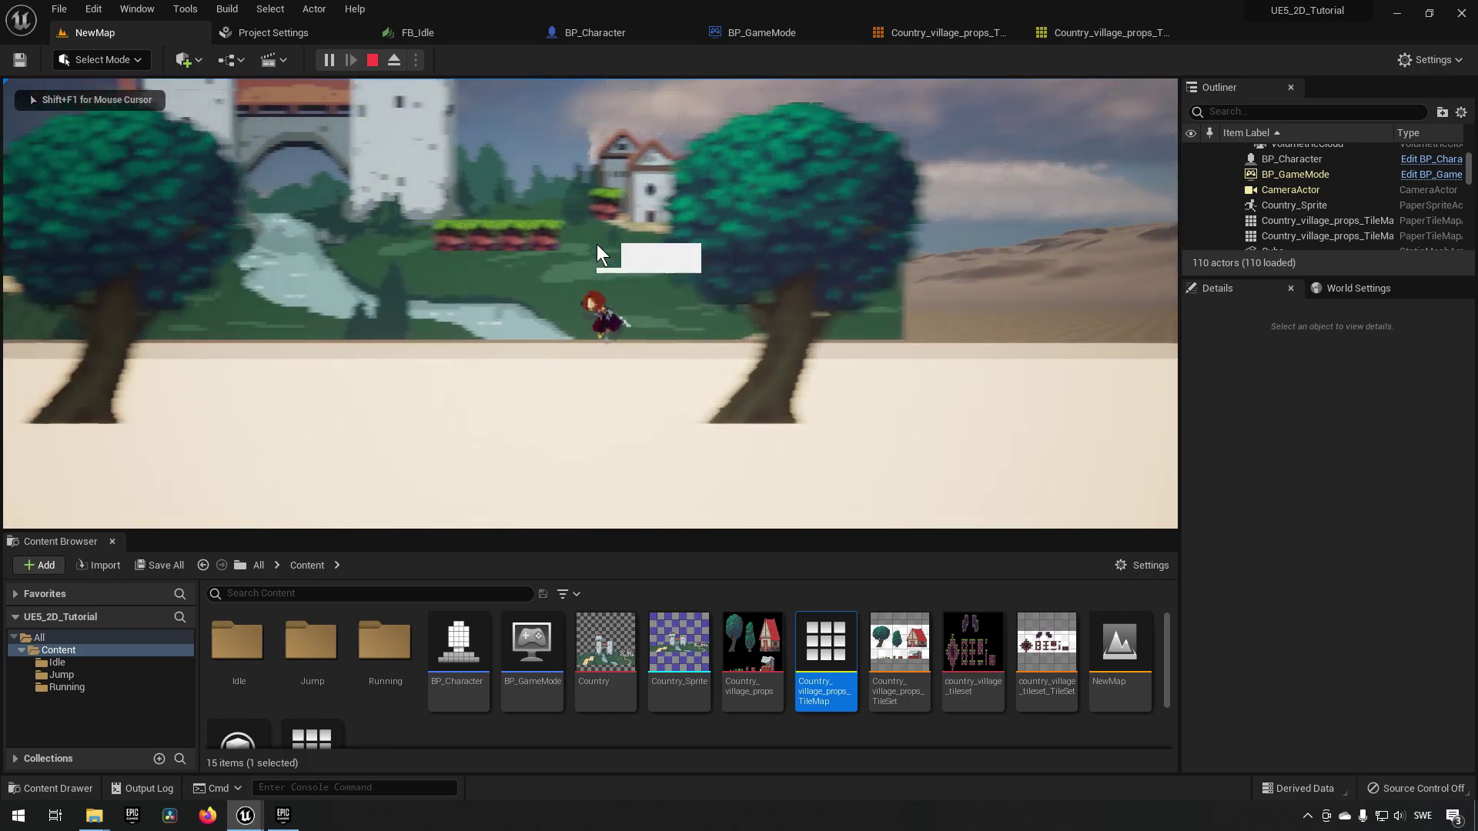
key("a")
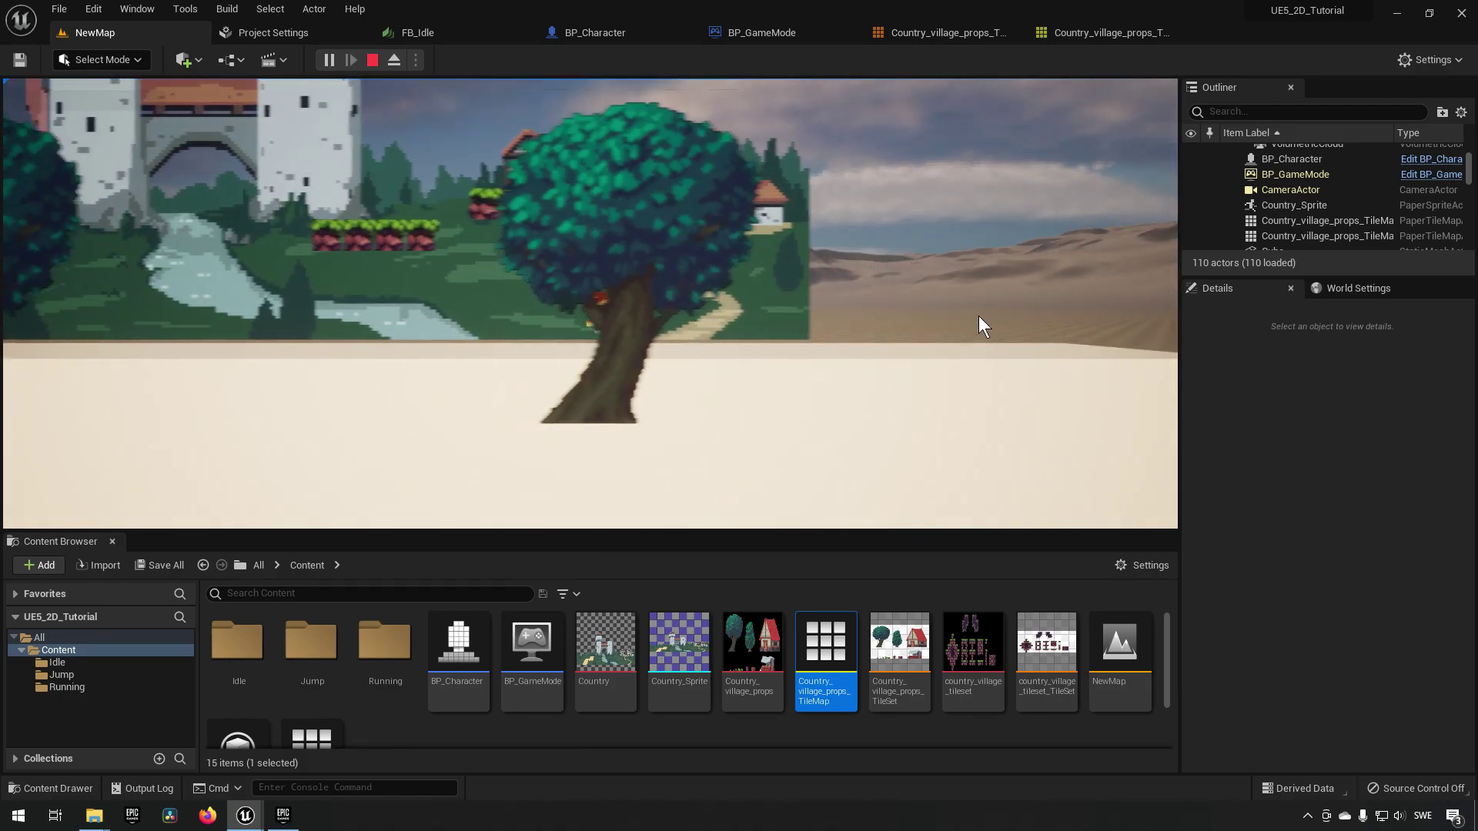
key("d")
key("a")
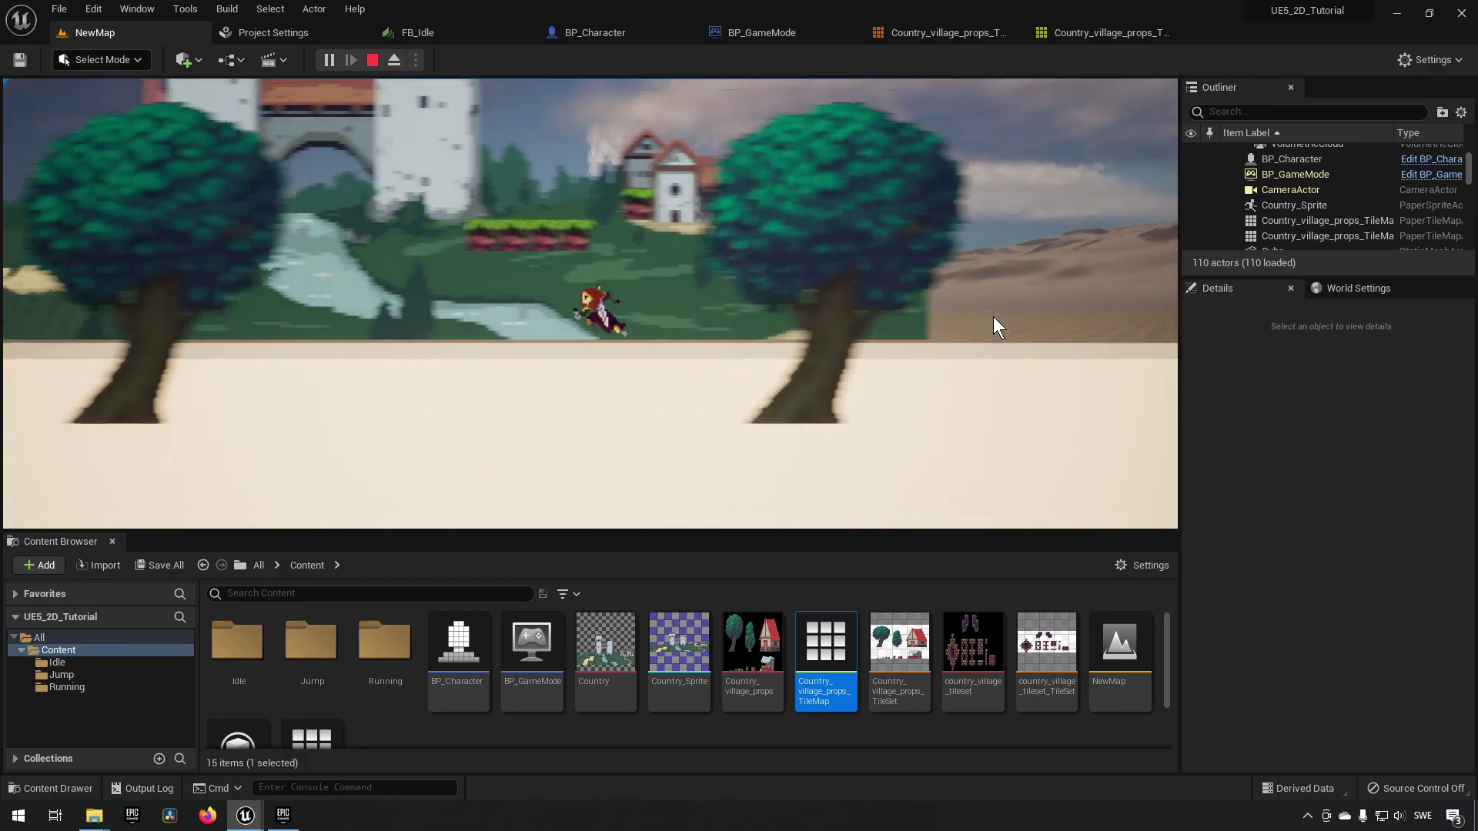
key("d")
key("a")
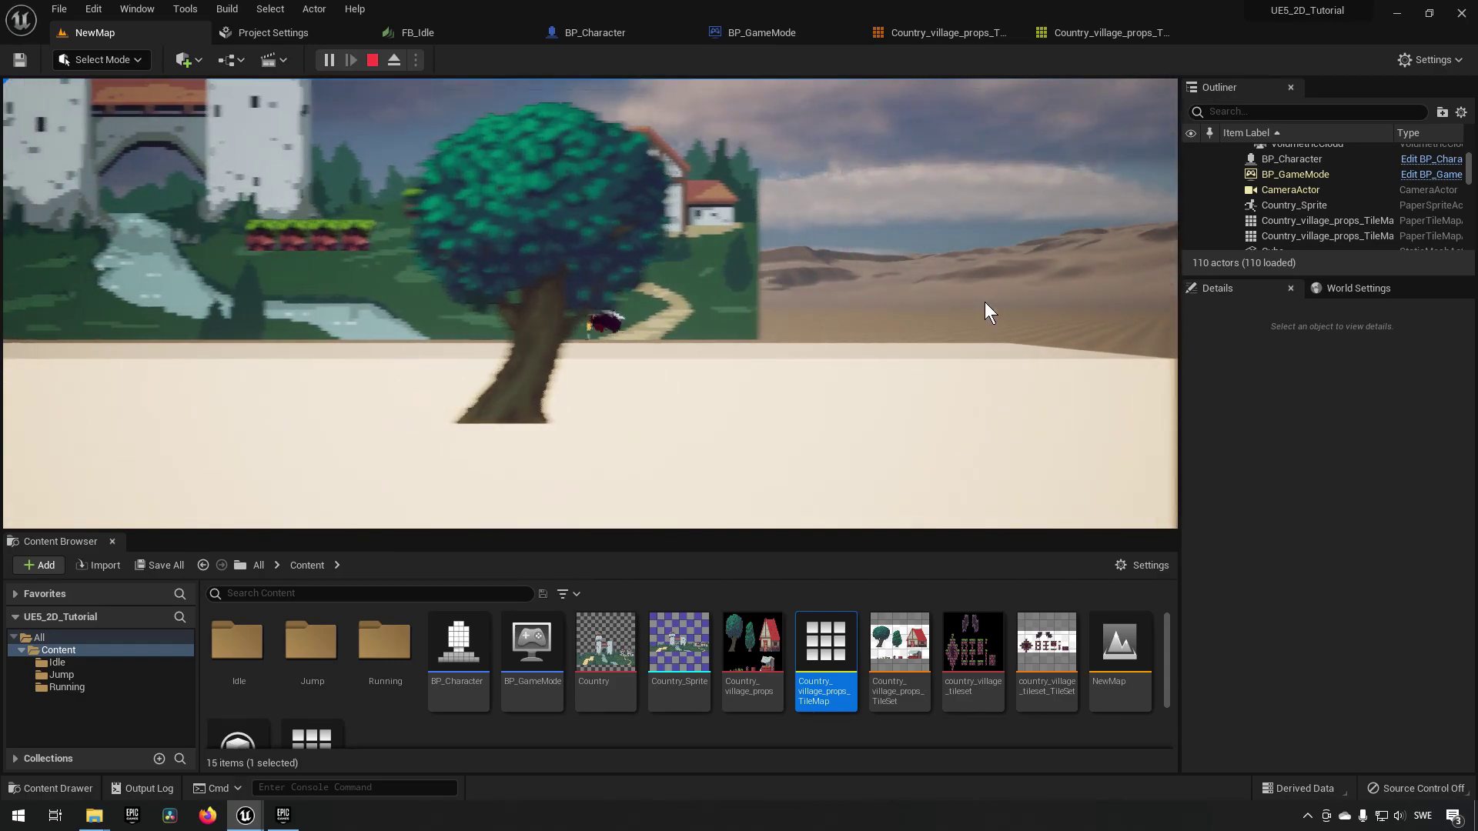
key("d")
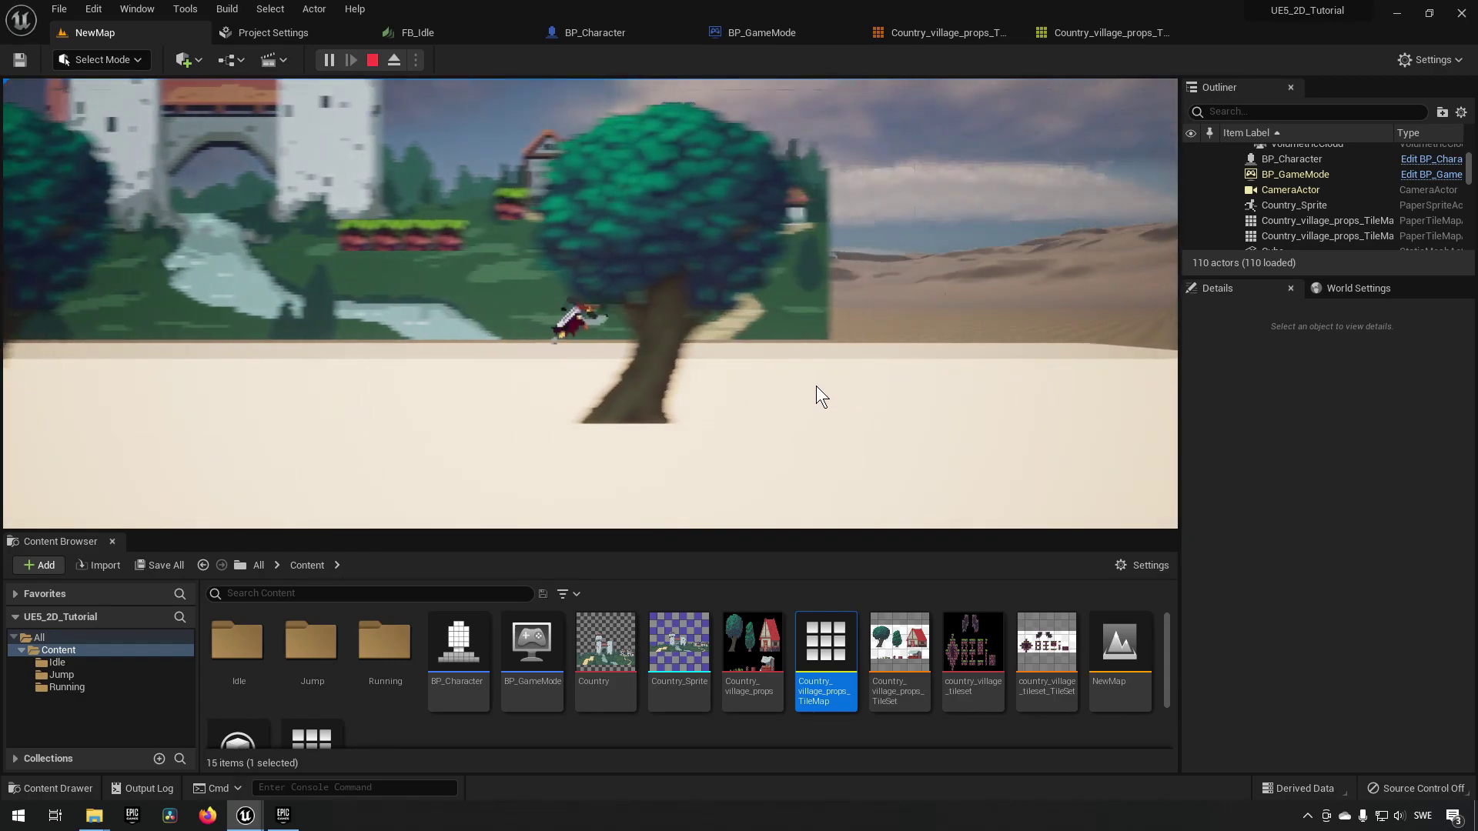
key("a")
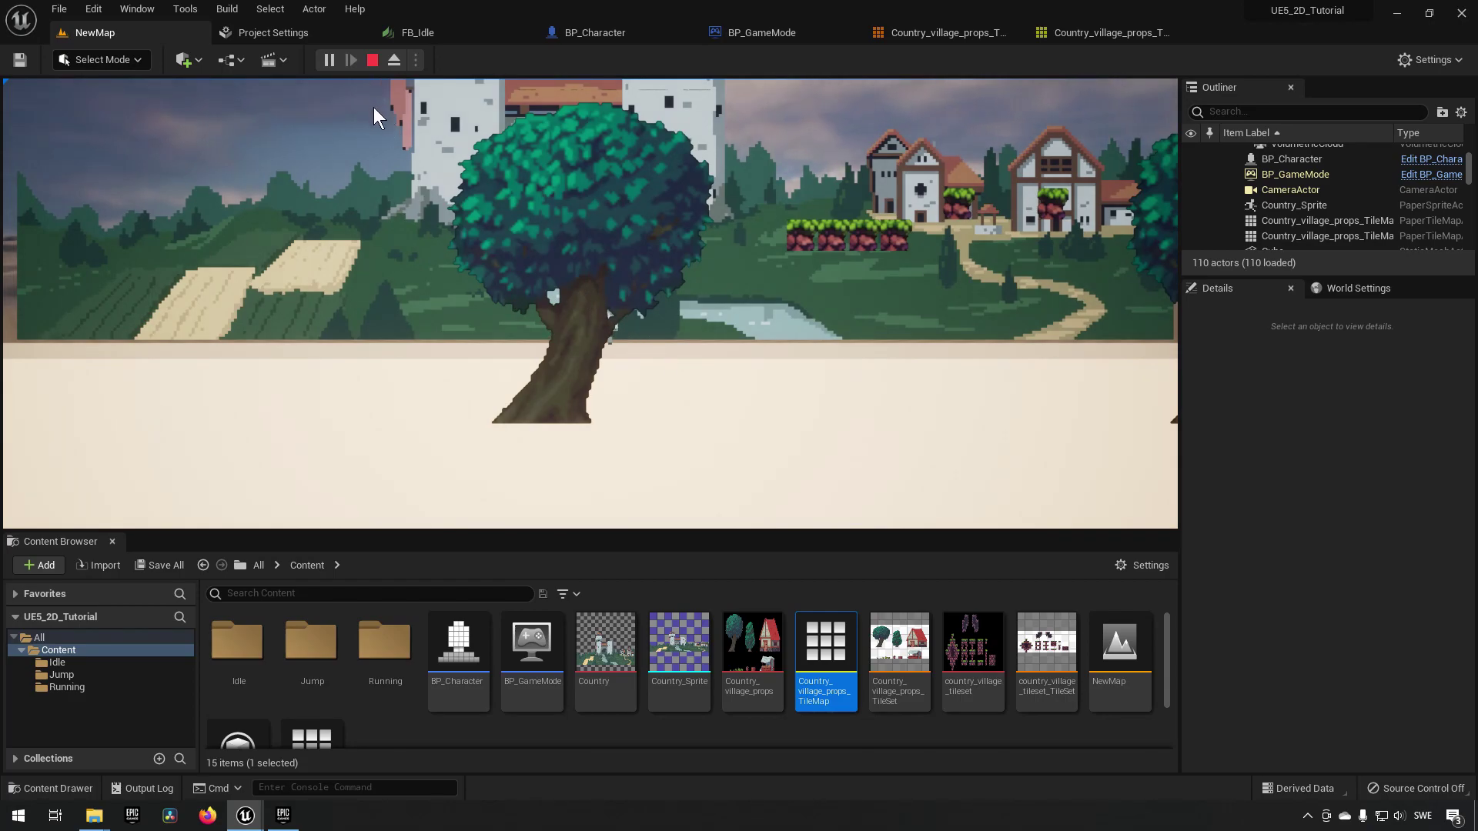
left_click(372, 60)
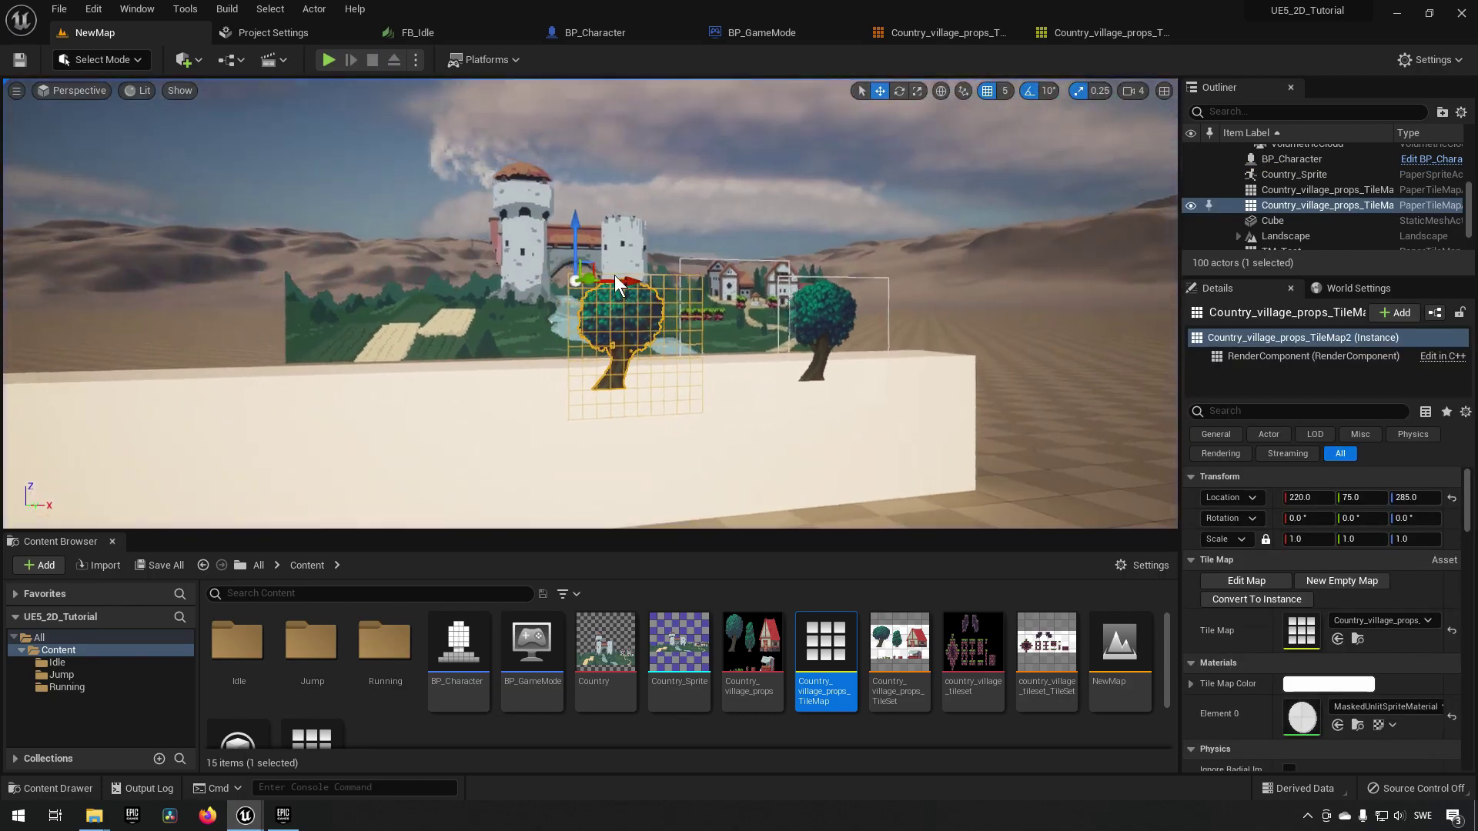
mouse_move(731, 371)
right_mouse_down()
mouse_move(847, 415)
mouse_move(739, 361)
right_mouse_up()
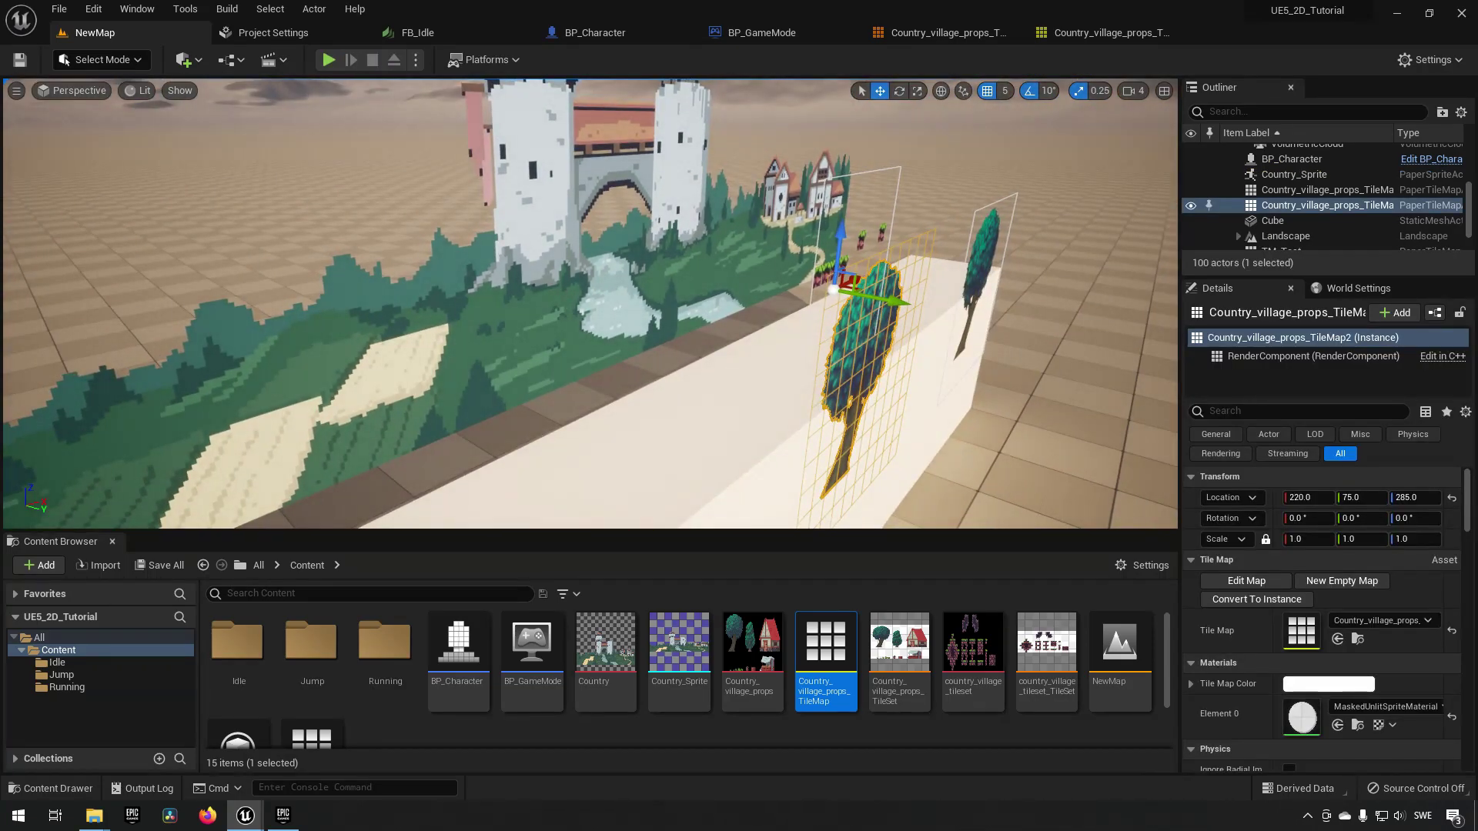
left_click(628, 302)
right_click_drag(622, 304, 722, 291)
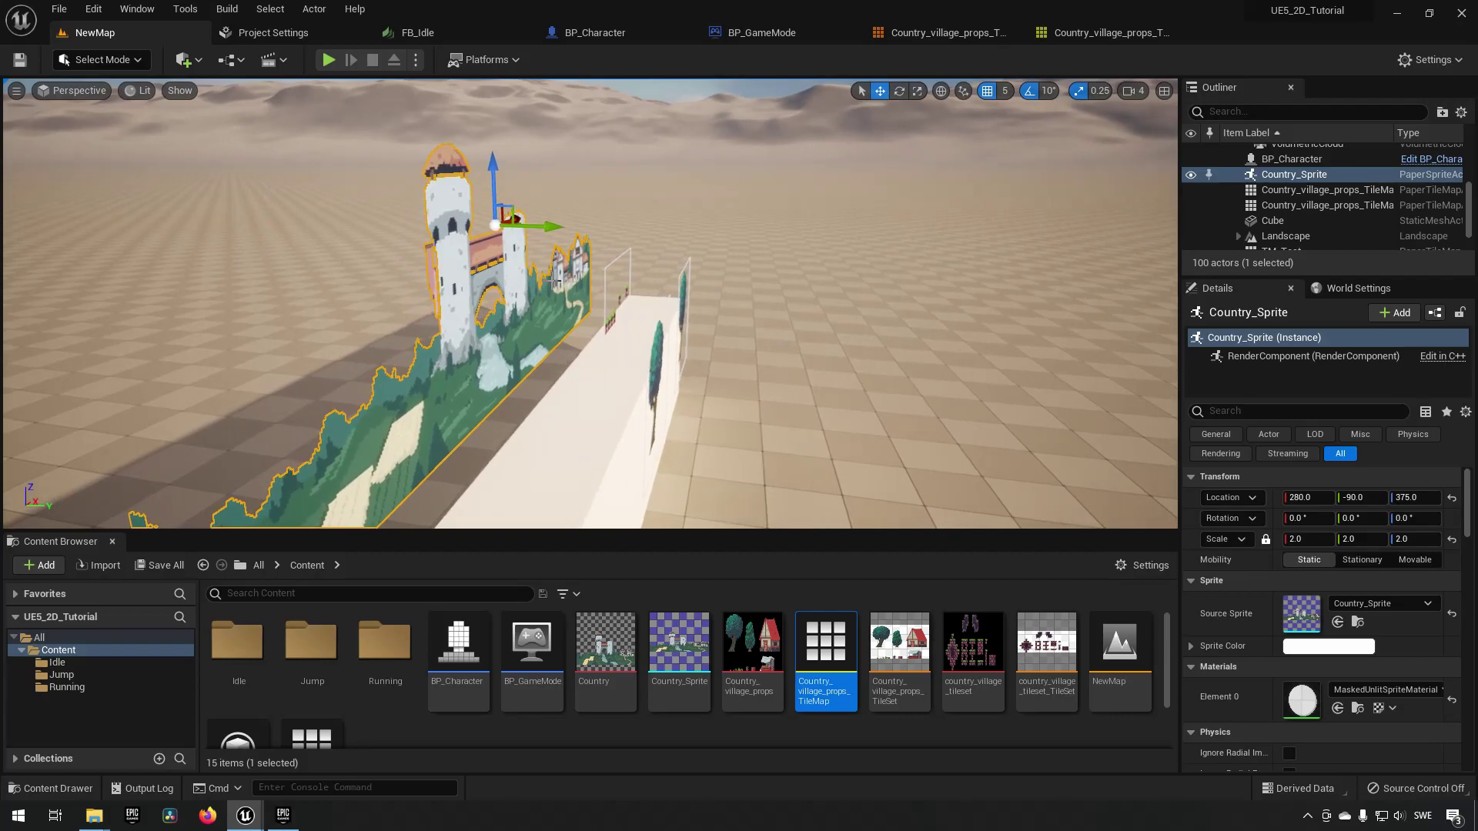
left_click_drag(550, 226, 208, 226, "alt")
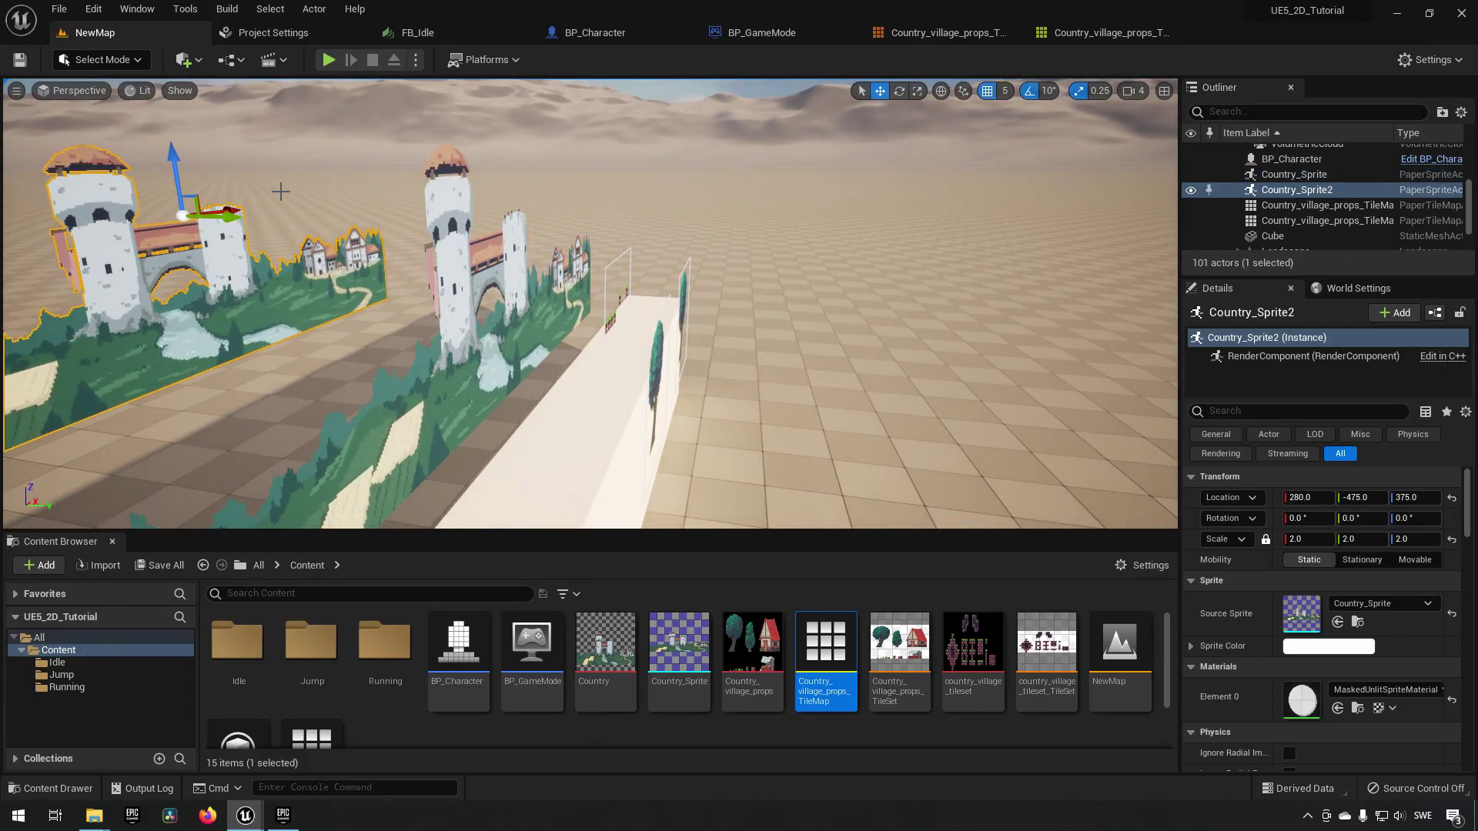
scroll(208, 226, "up", 3)
scroll(208, 226, "down", 3)
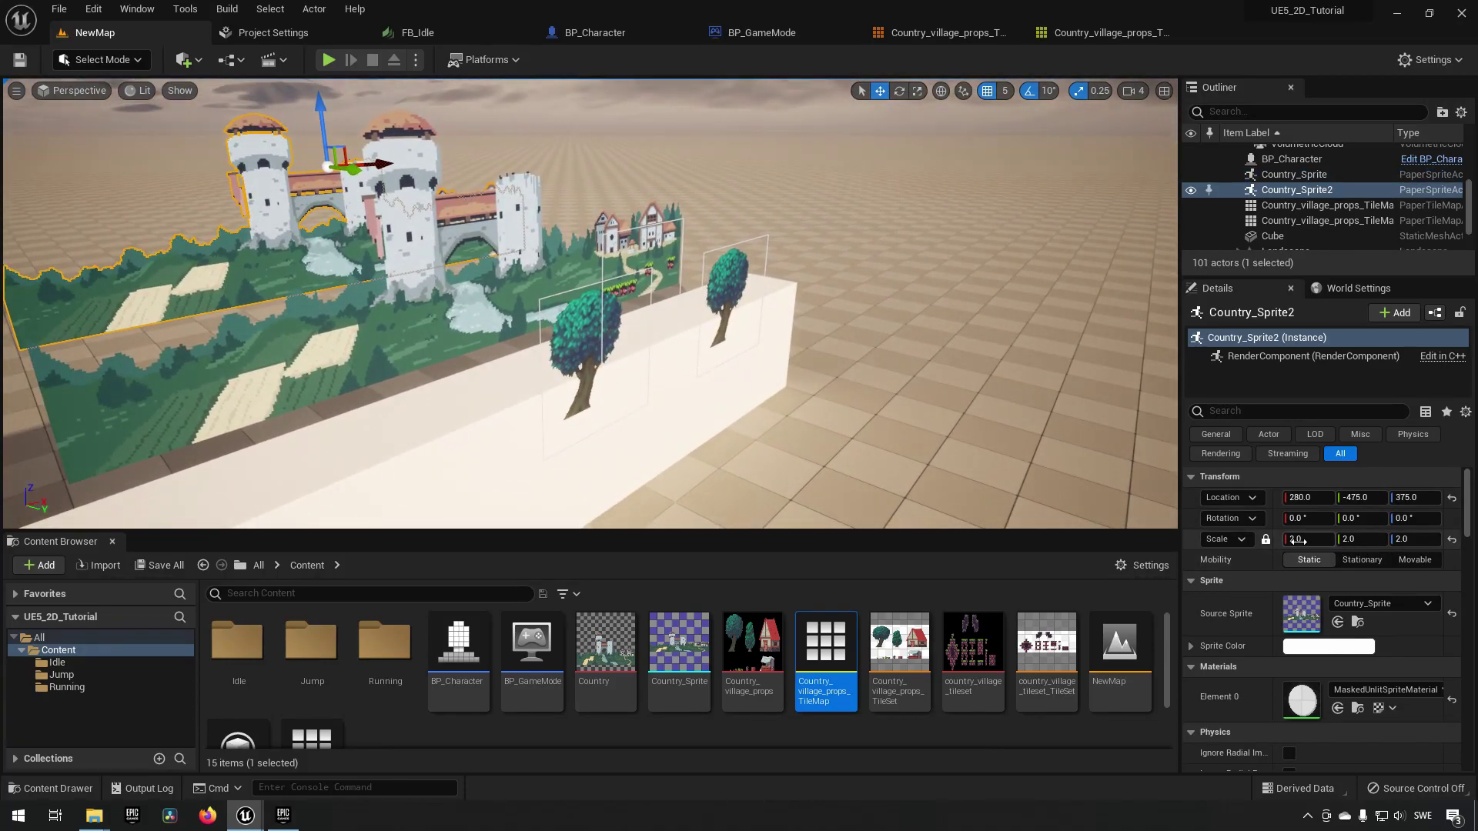
type("4")
key("Return")
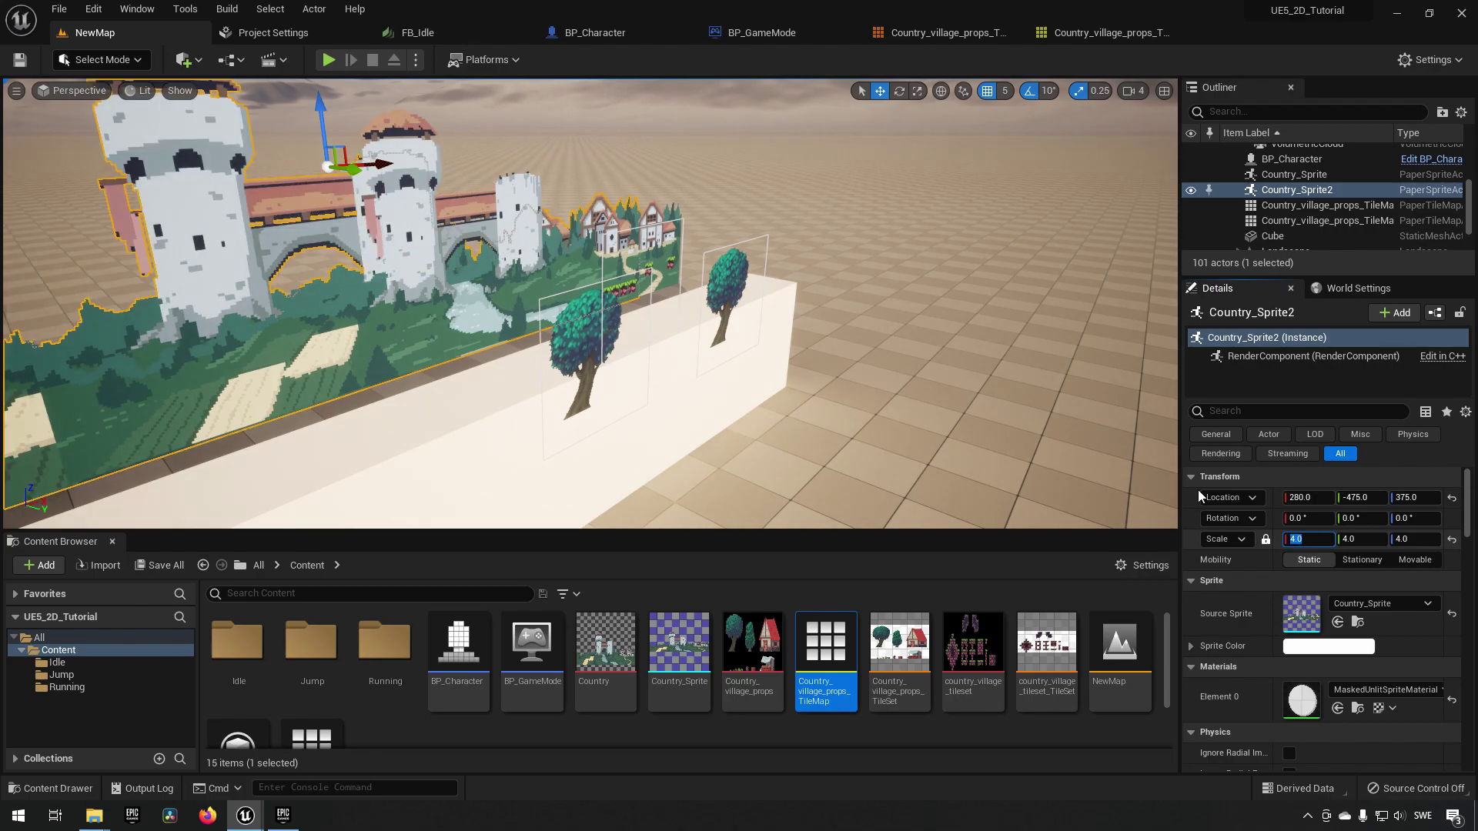
left_click(427, 279)
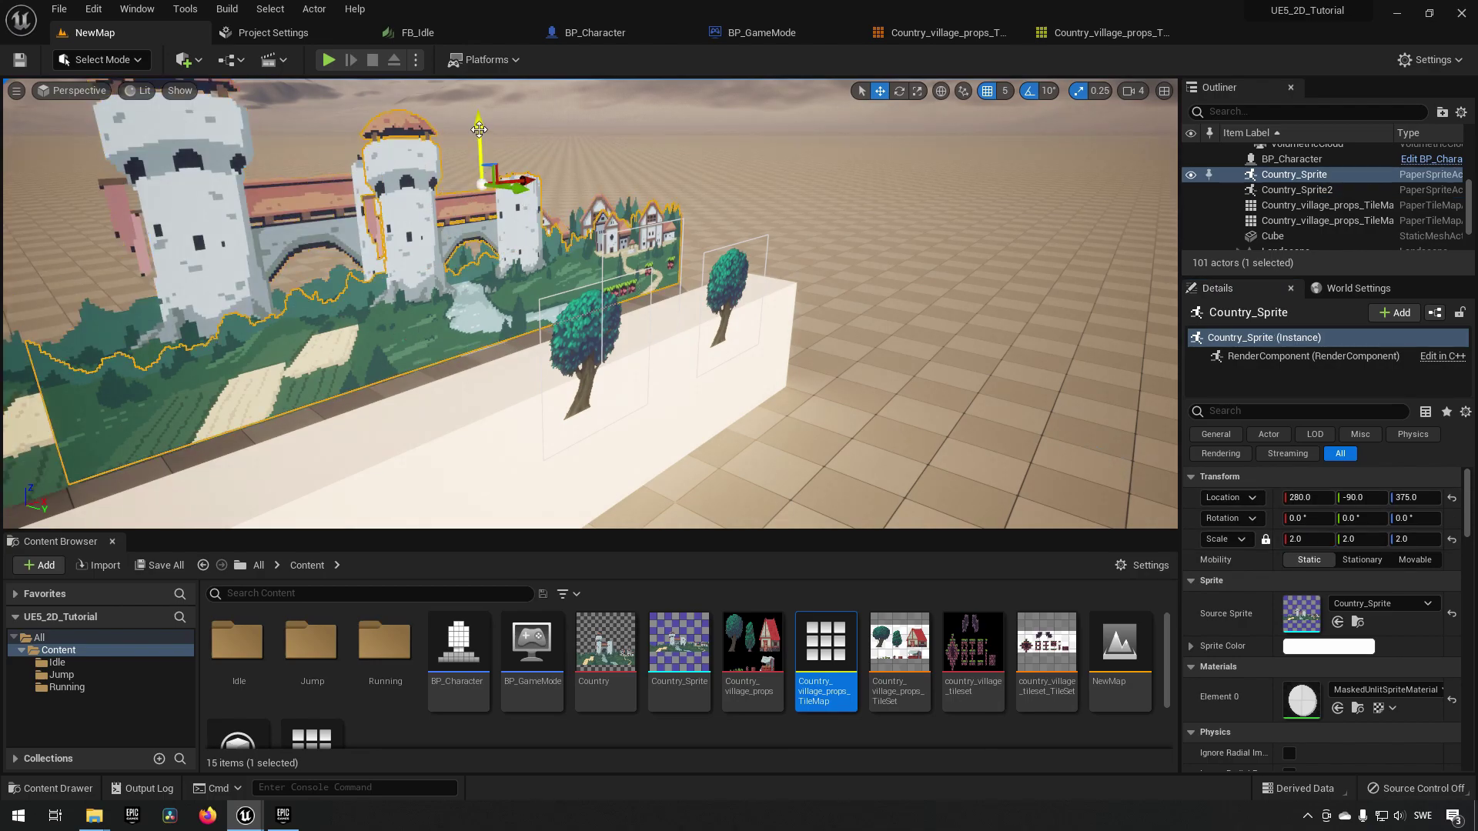
left_click_drag(478, 129, 495, 174)
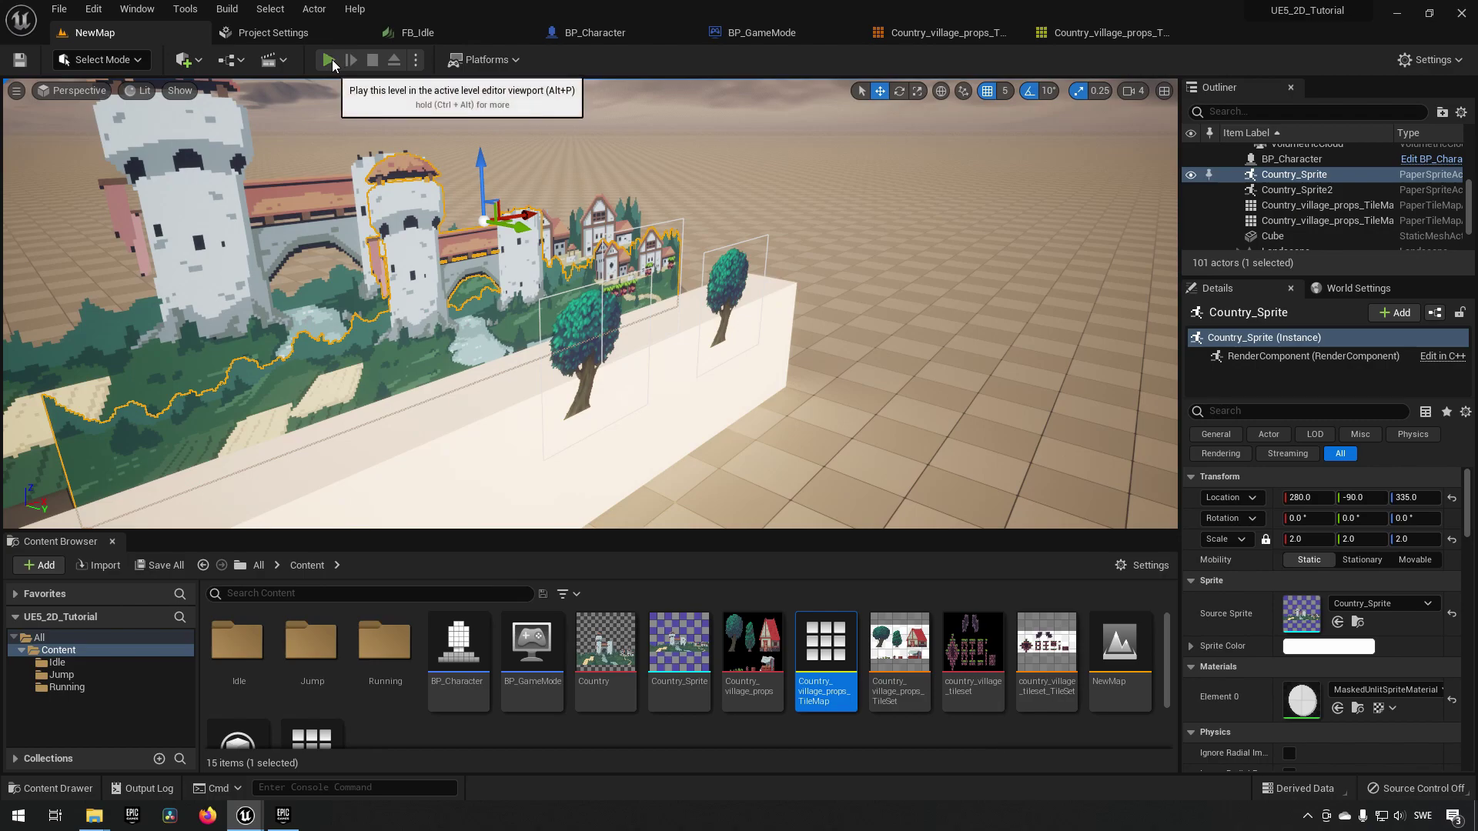
key("alt+p")
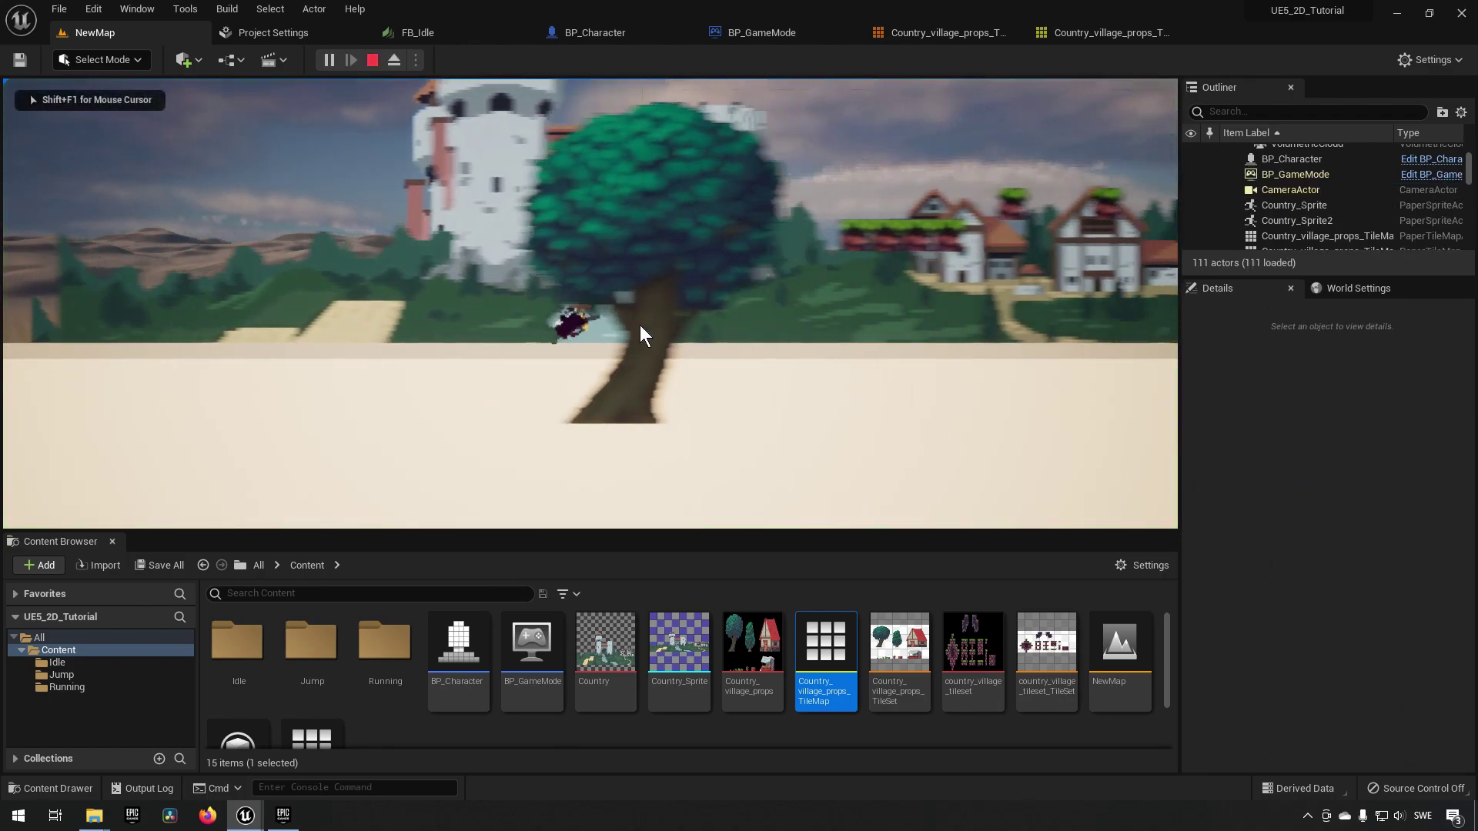
key("a")
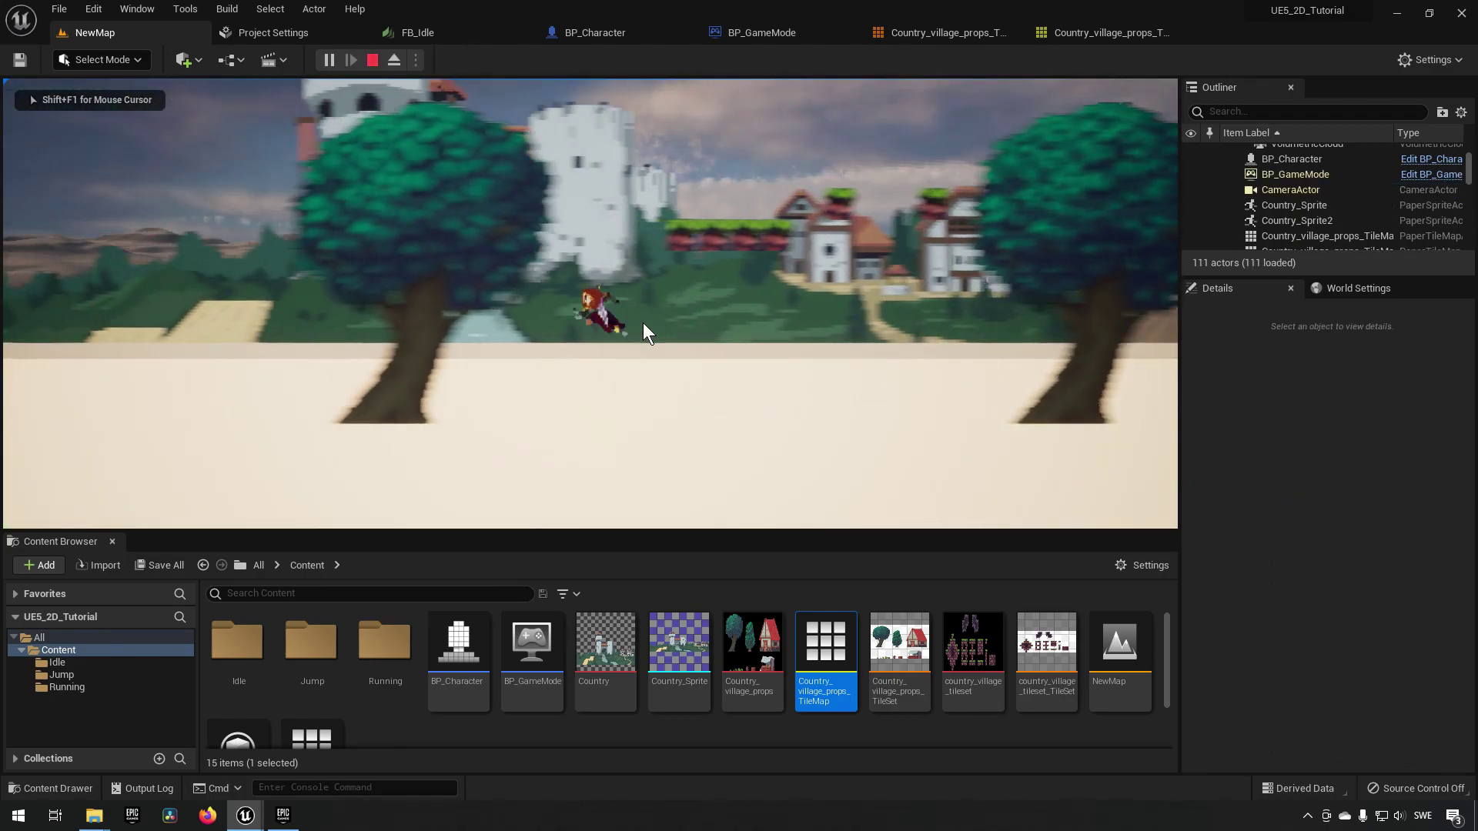
key("d")
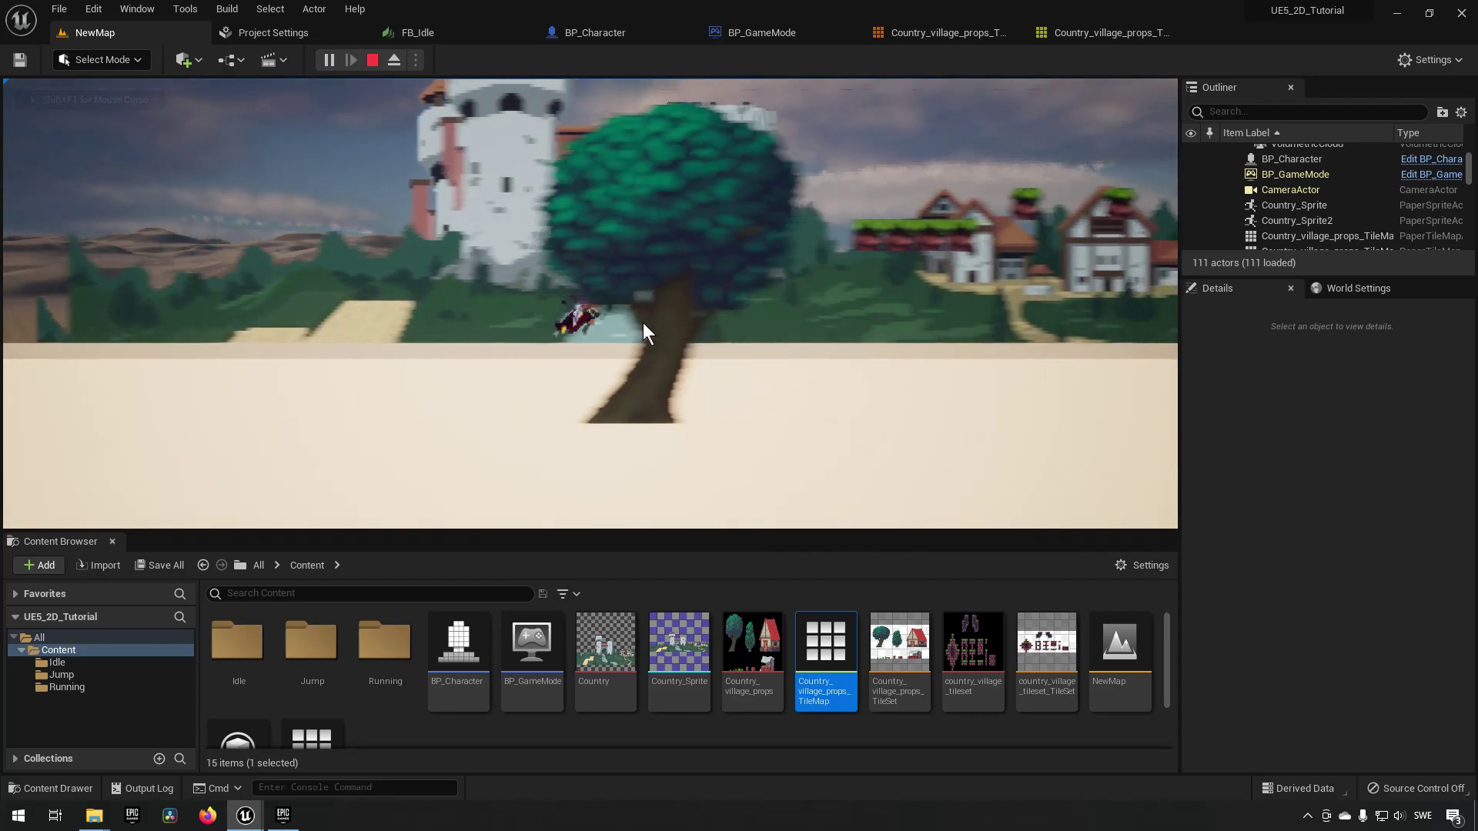
key("a")
key("d")
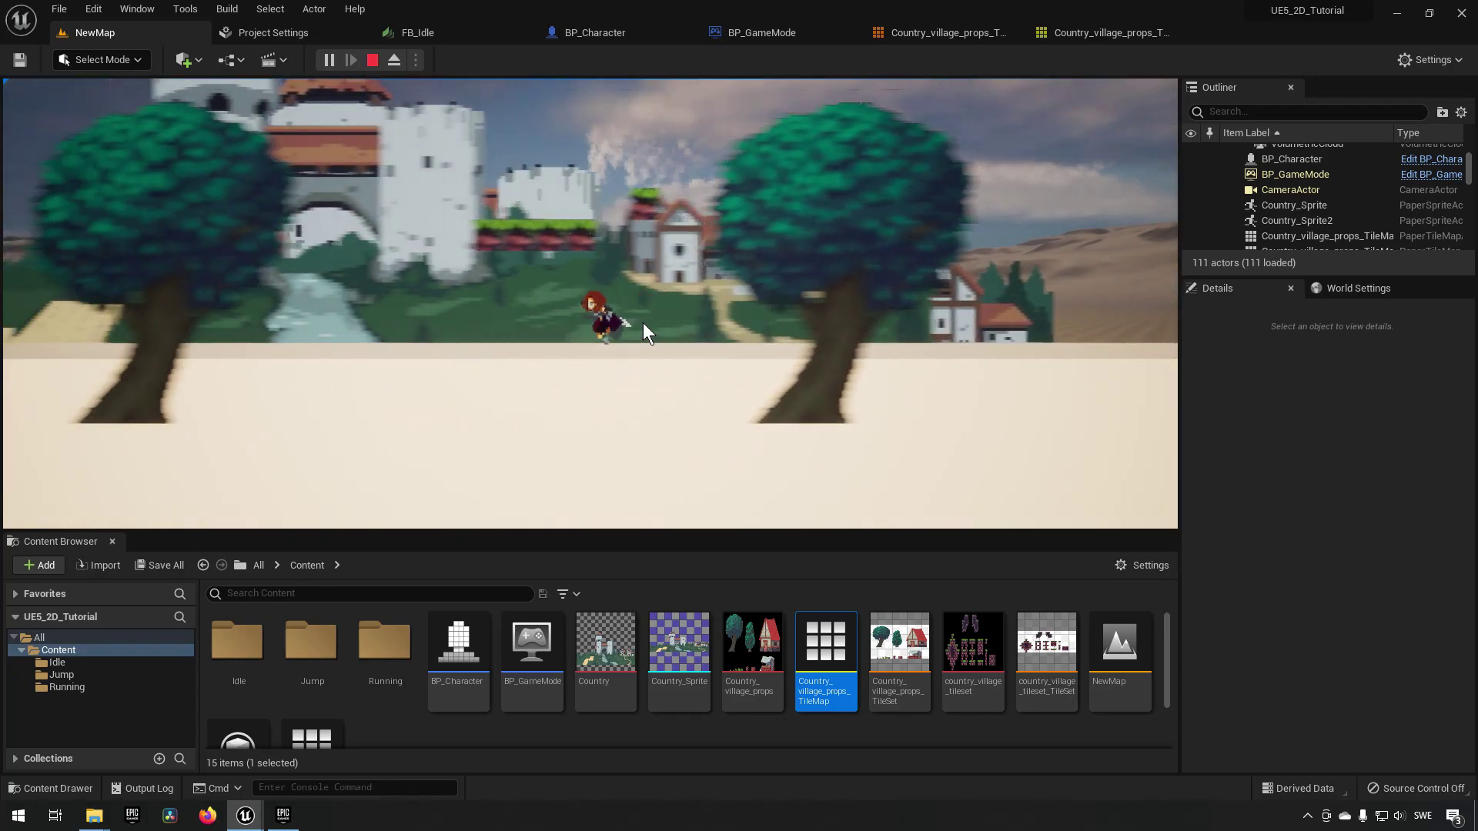
key("ctrl+alt+F1")
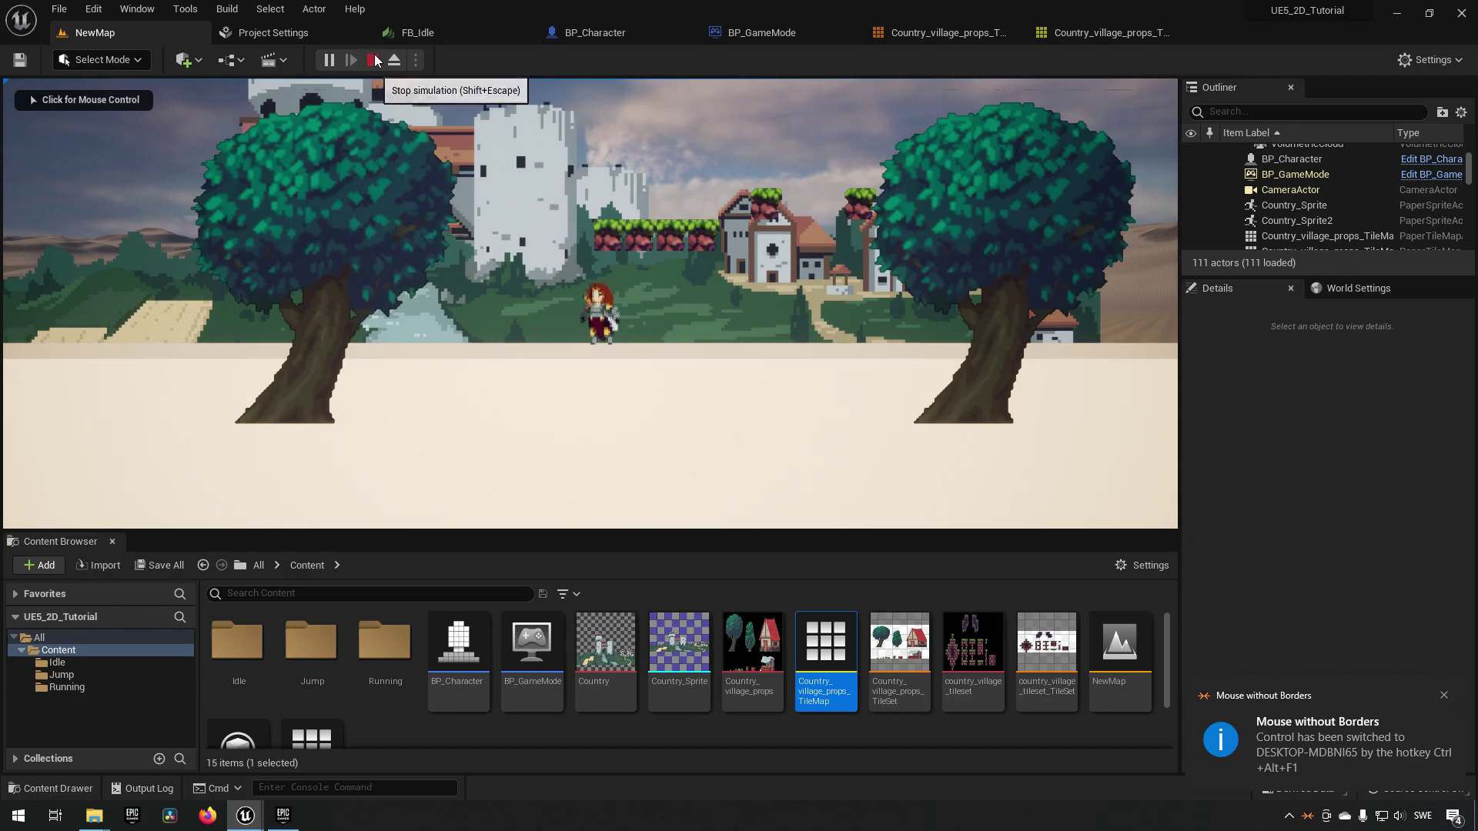
left_click(374, 61)
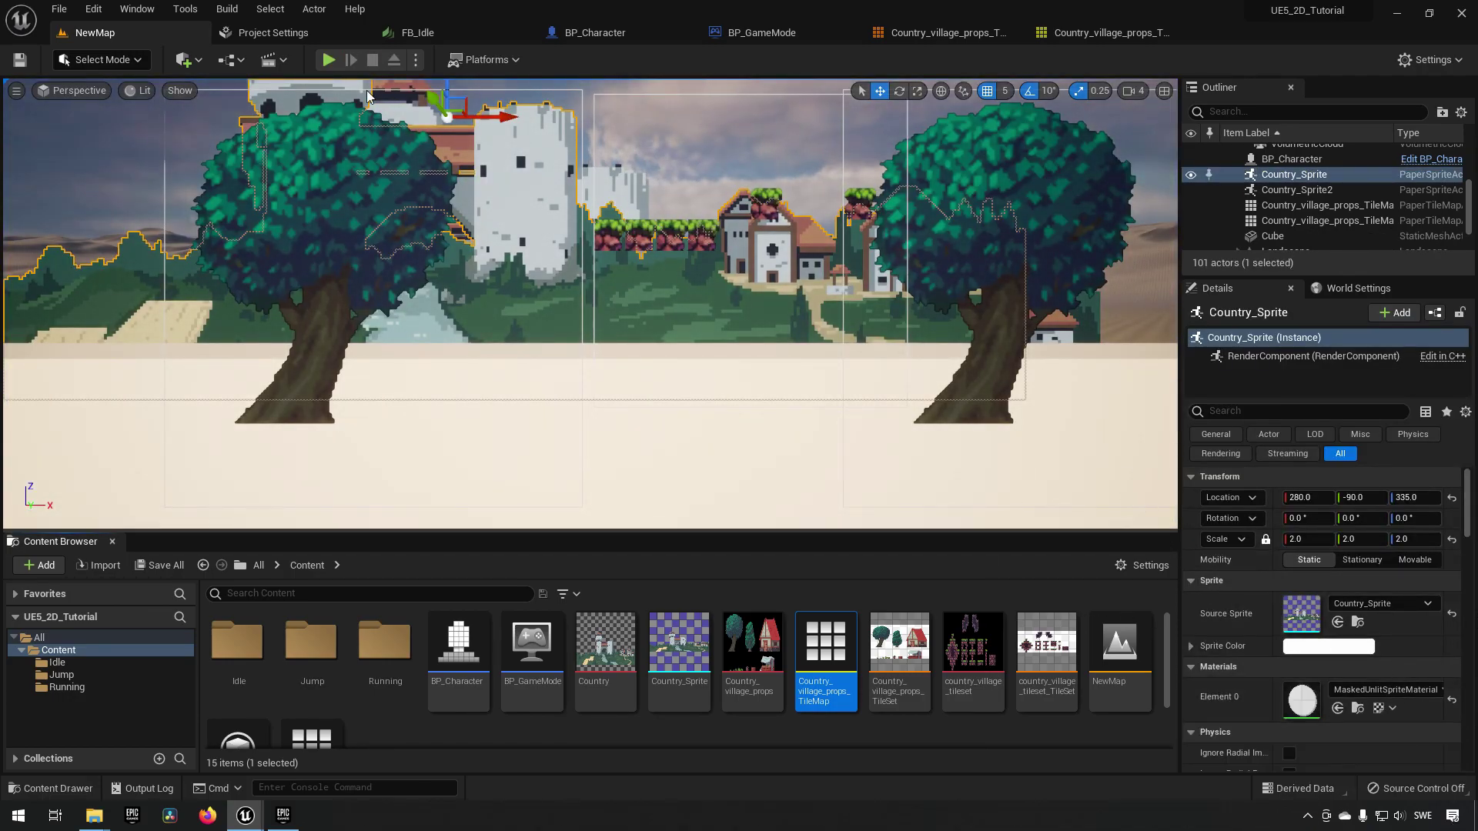
left_click(623, 330)
key("d")
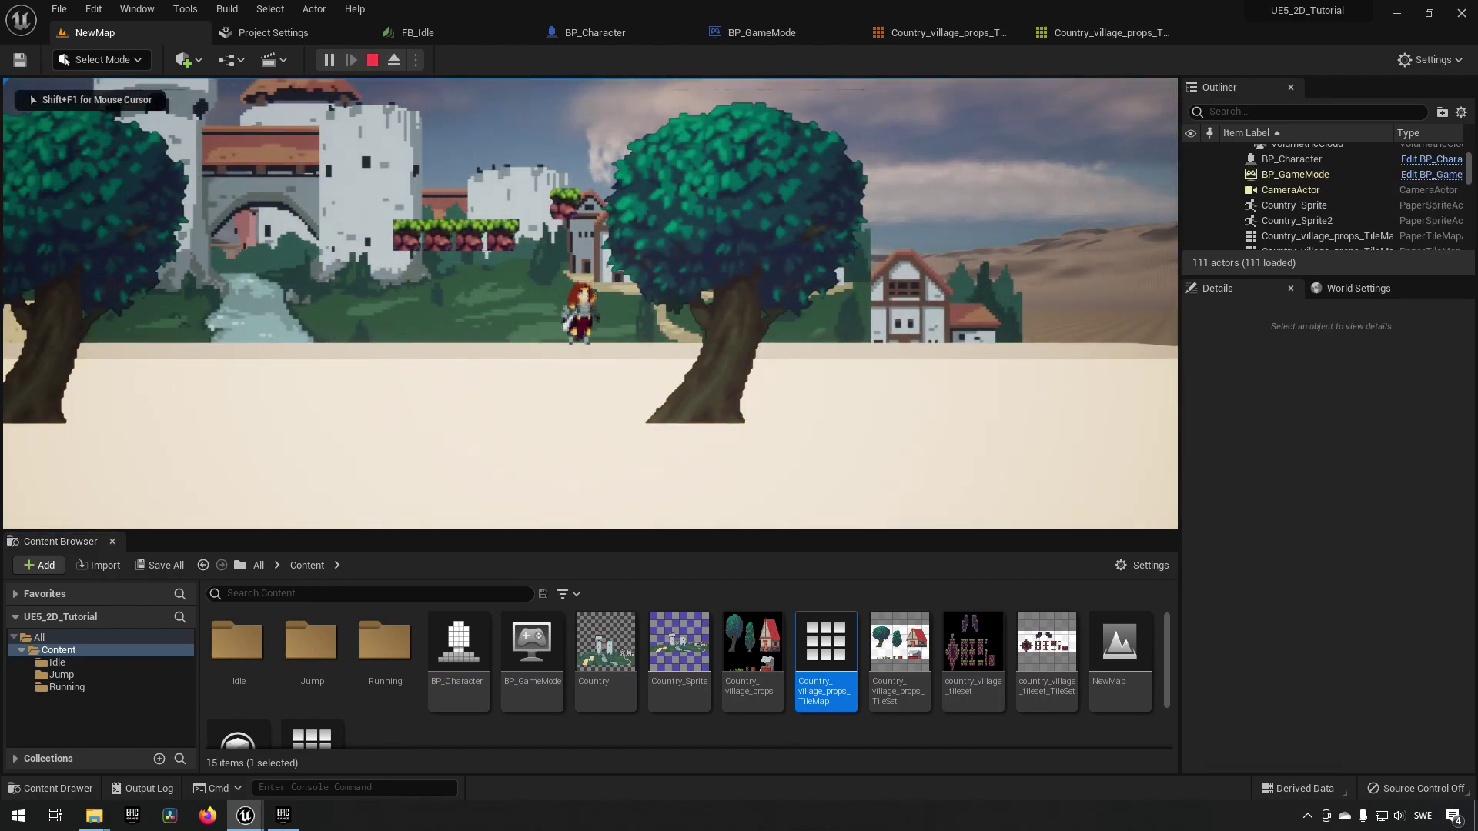
key("shift+F1")
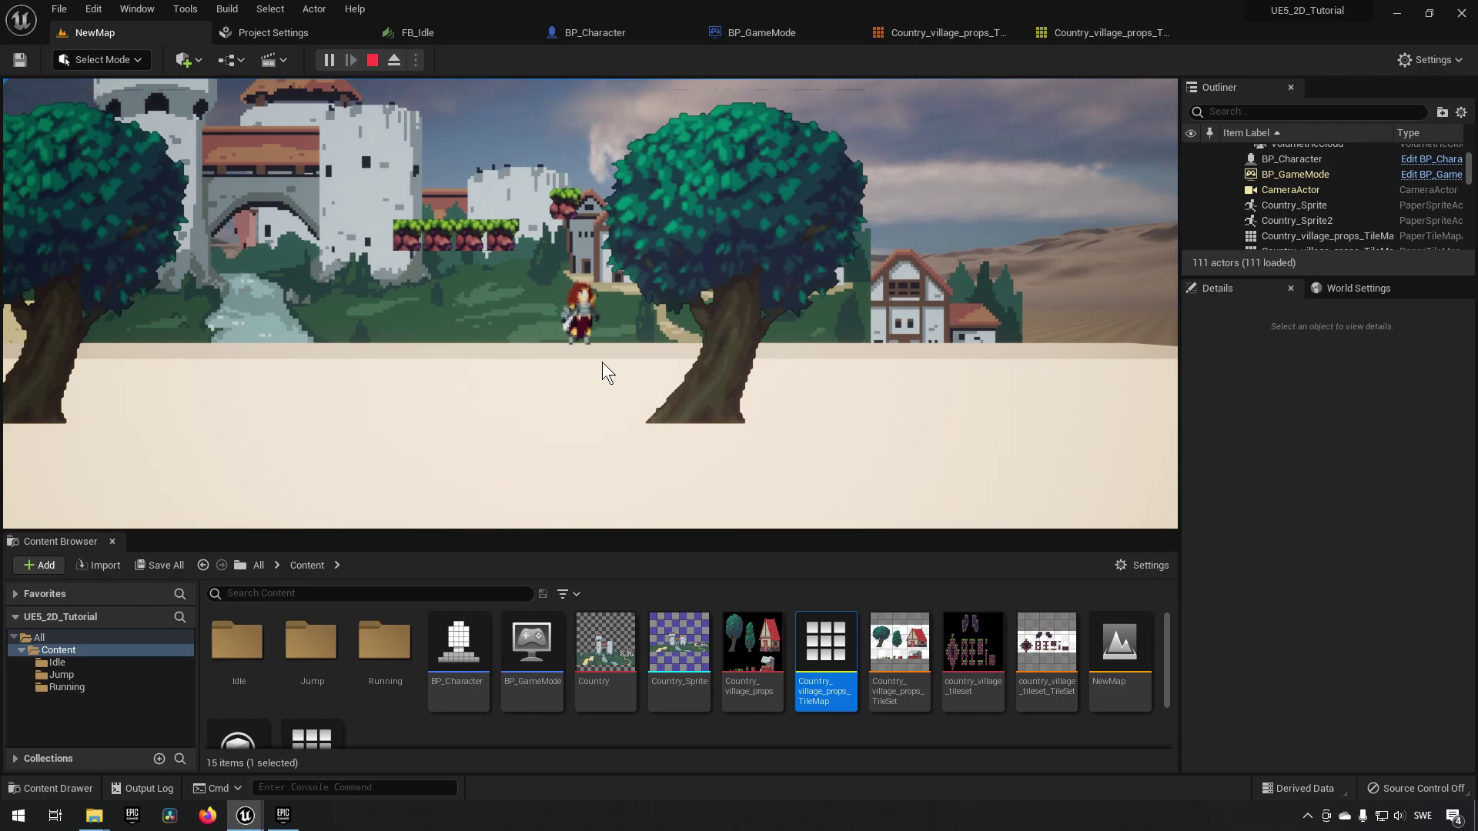
left_click(372, 60)
- In Project Settings, set the default Anti-Aliasing Method to FXAA
left_click(117, 8)
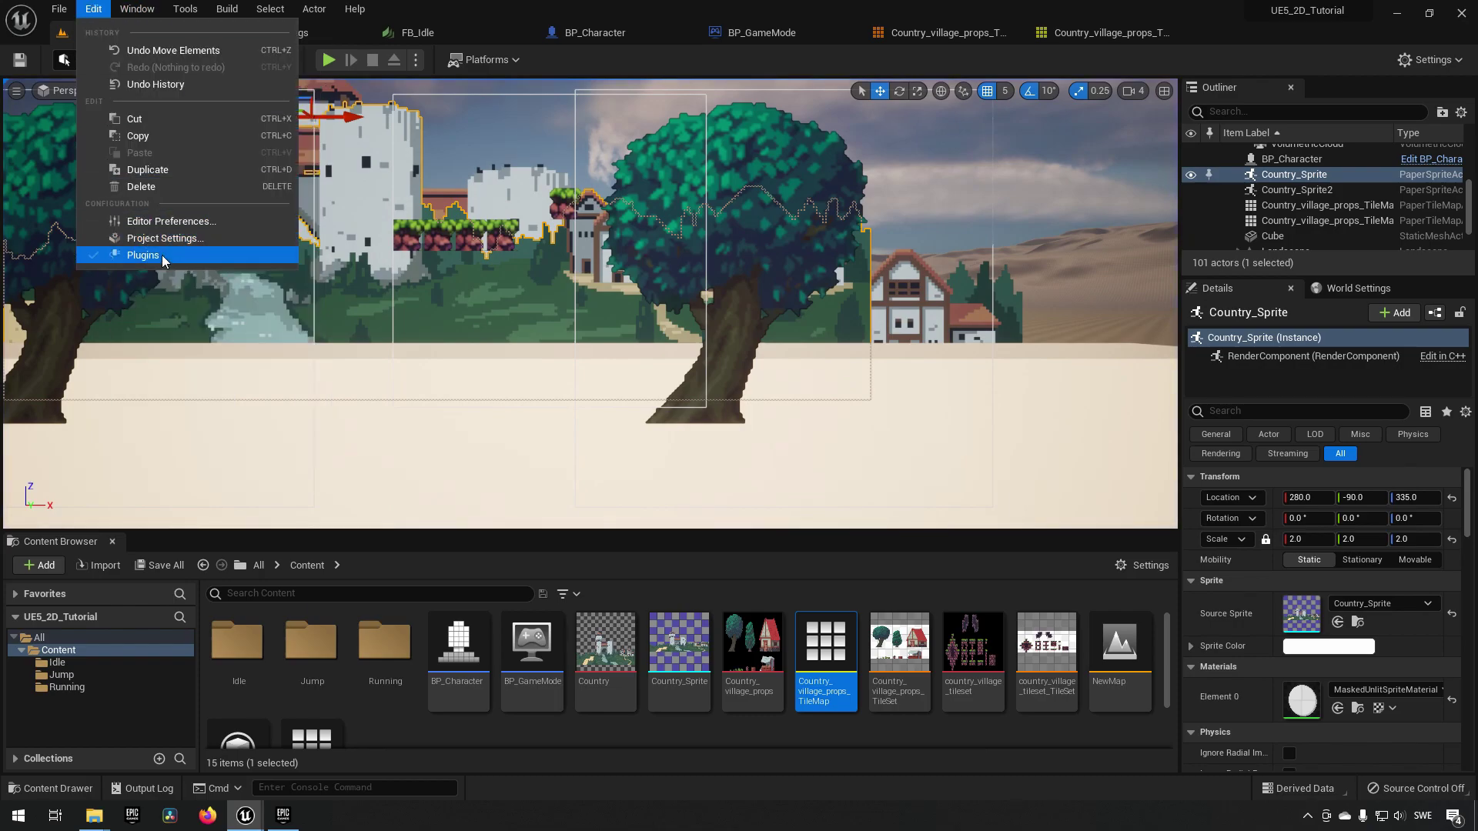
left_click(164, 237)
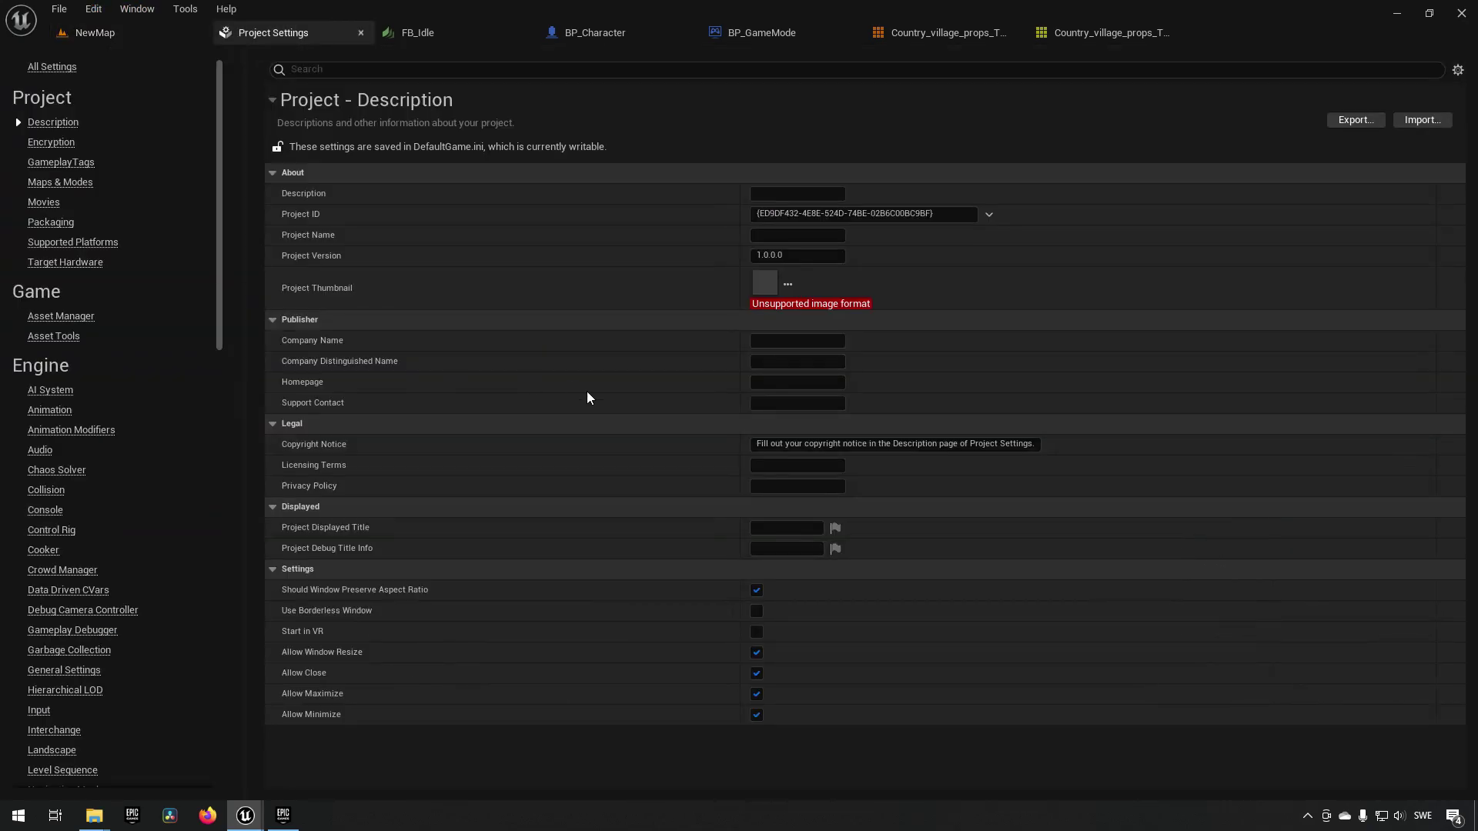
left_click(474, 68)
type("antia")
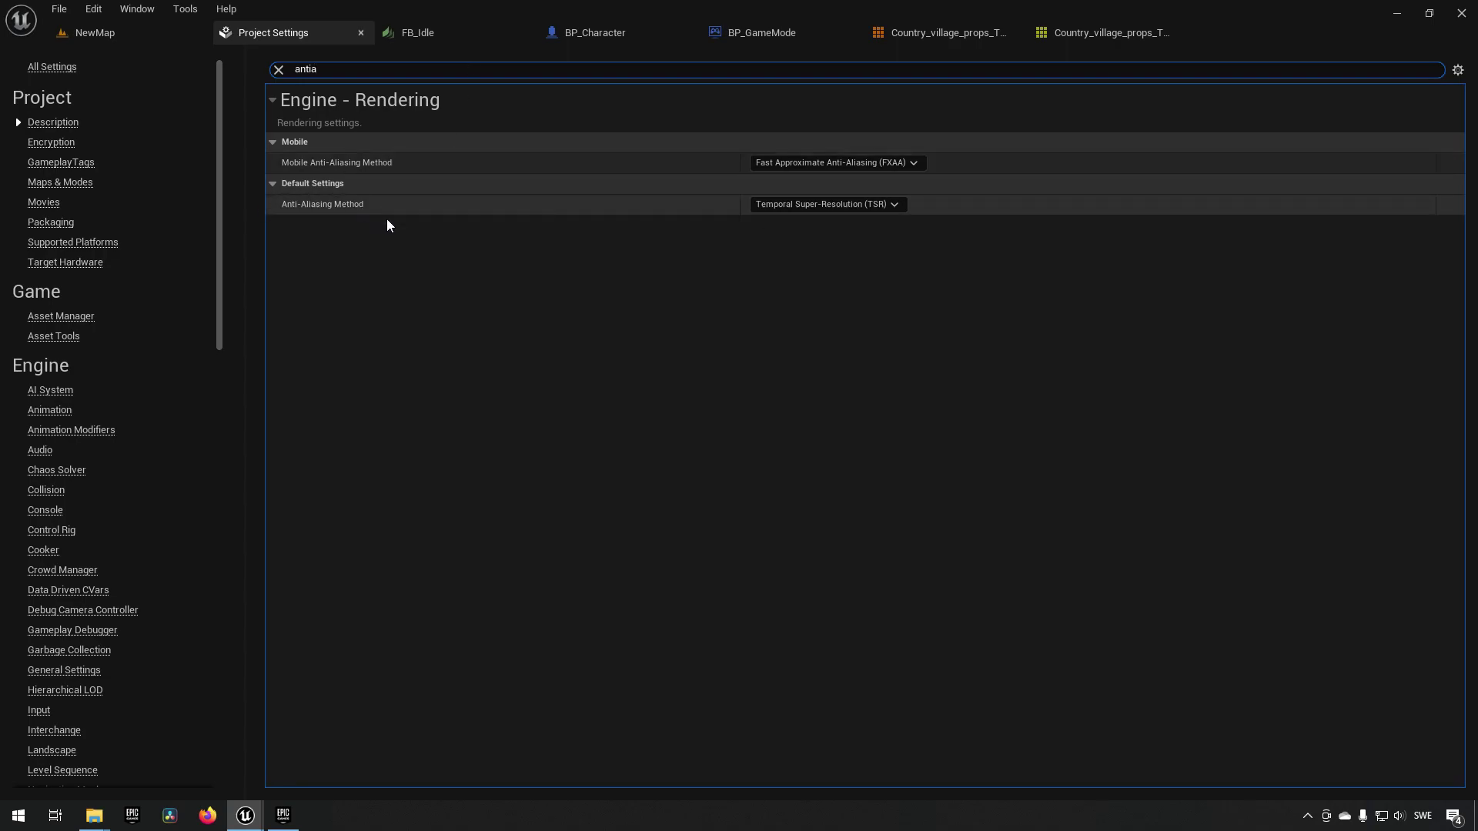
left_click(852, 212)
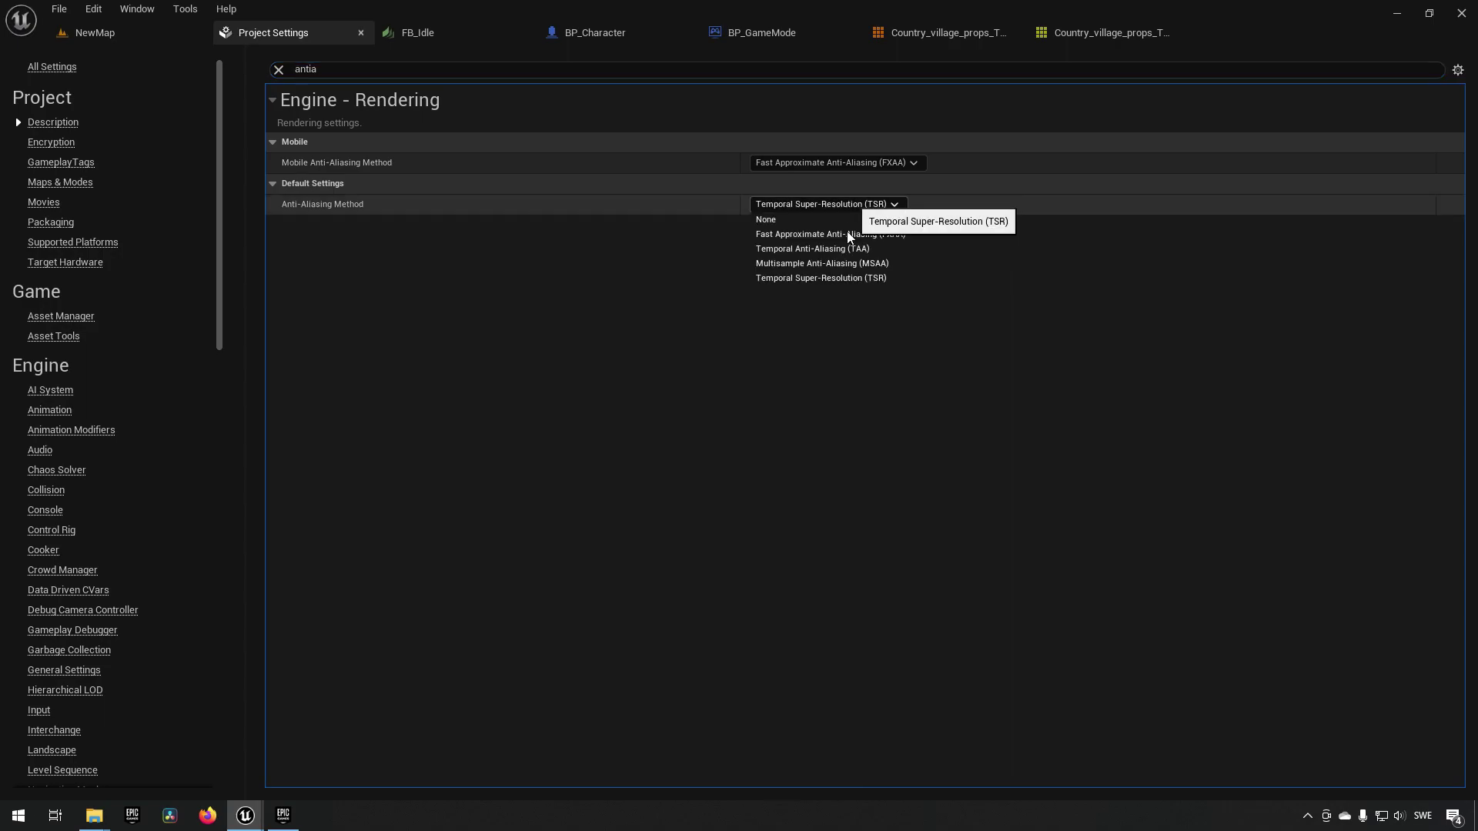
left_click(834, 277)
left_click(810, 203)
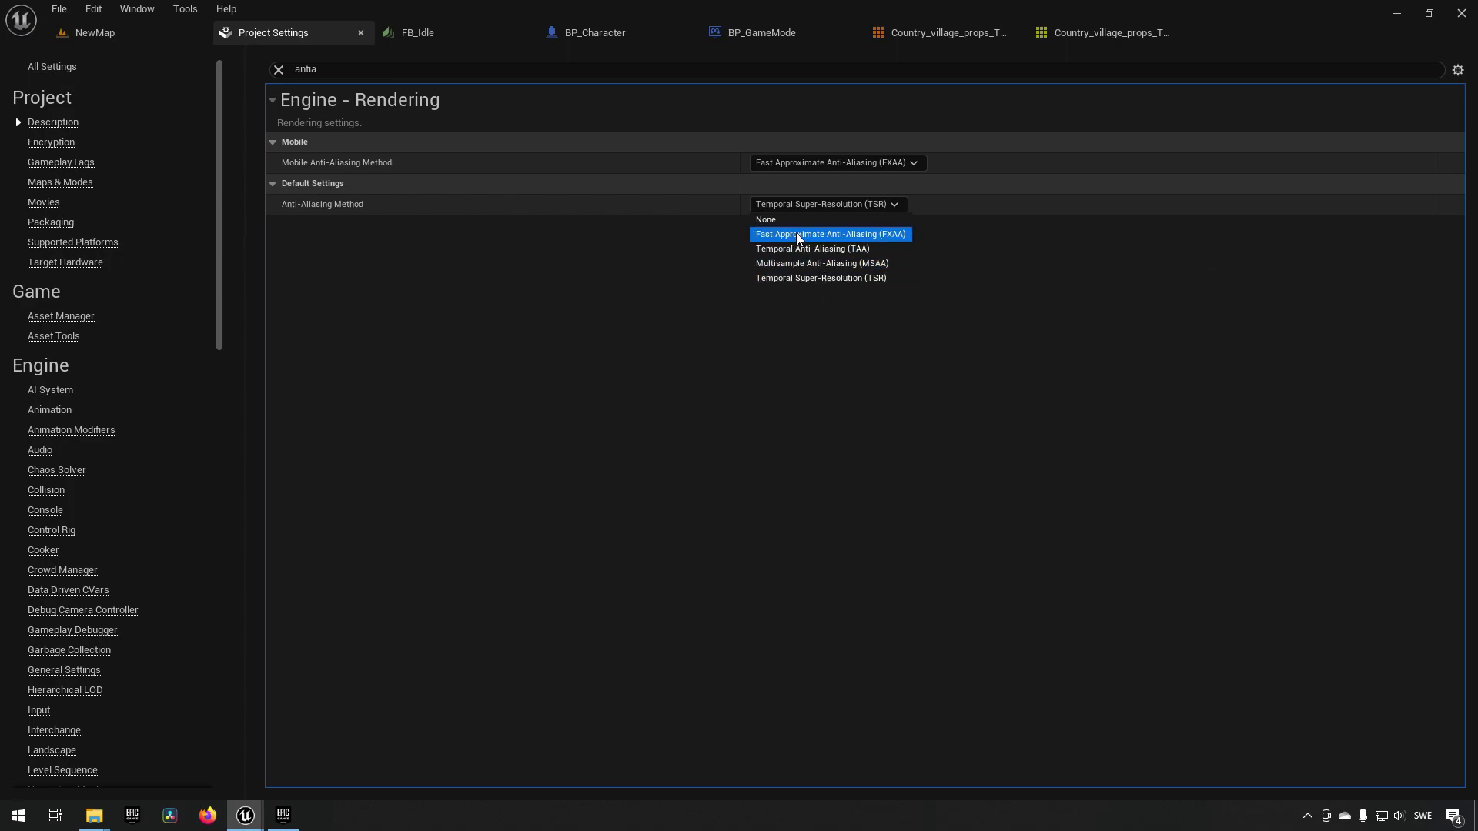
left_click(819, 265)
left_click(104, 37)
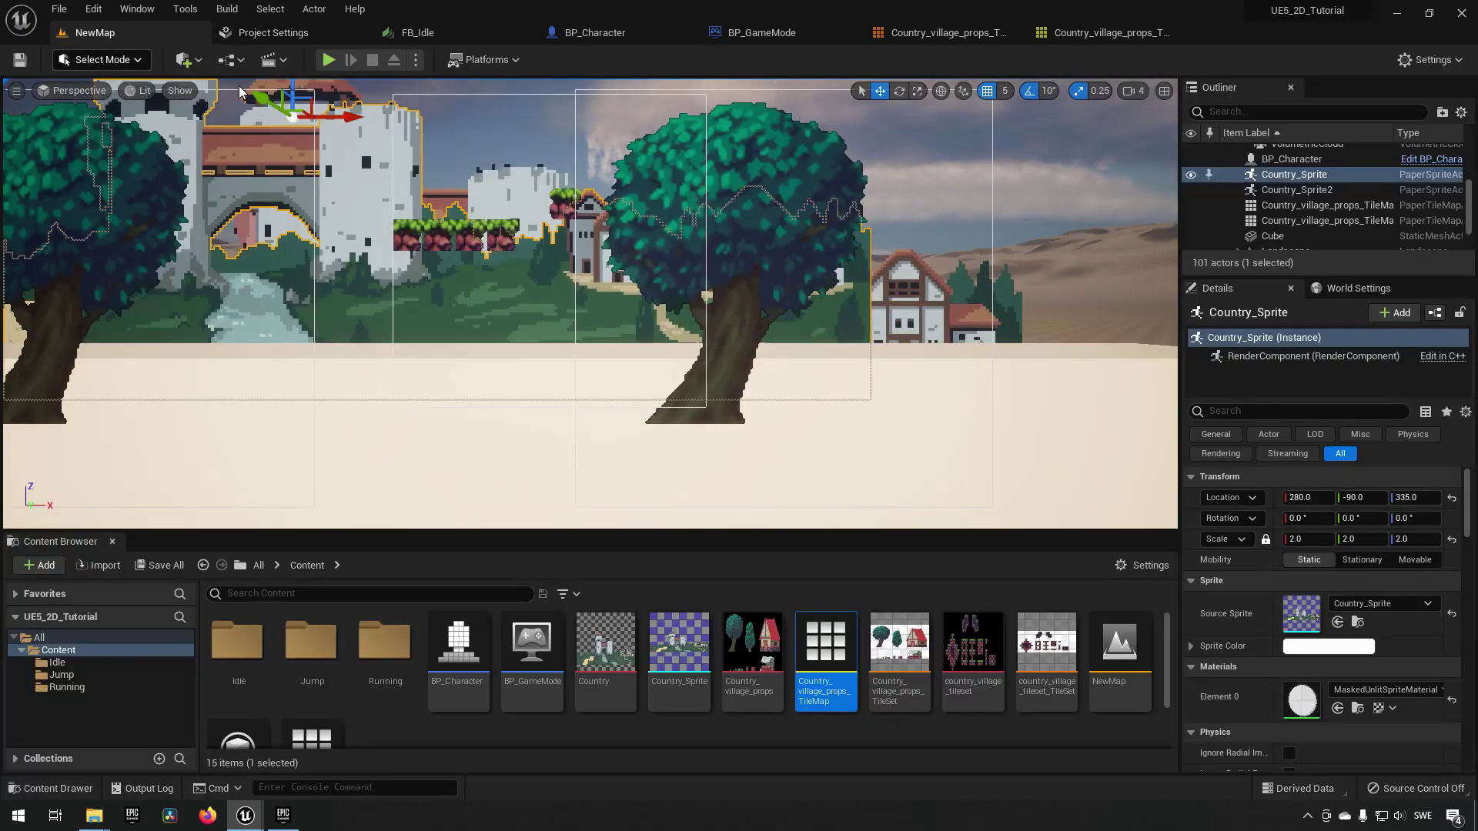
key("alt+p")
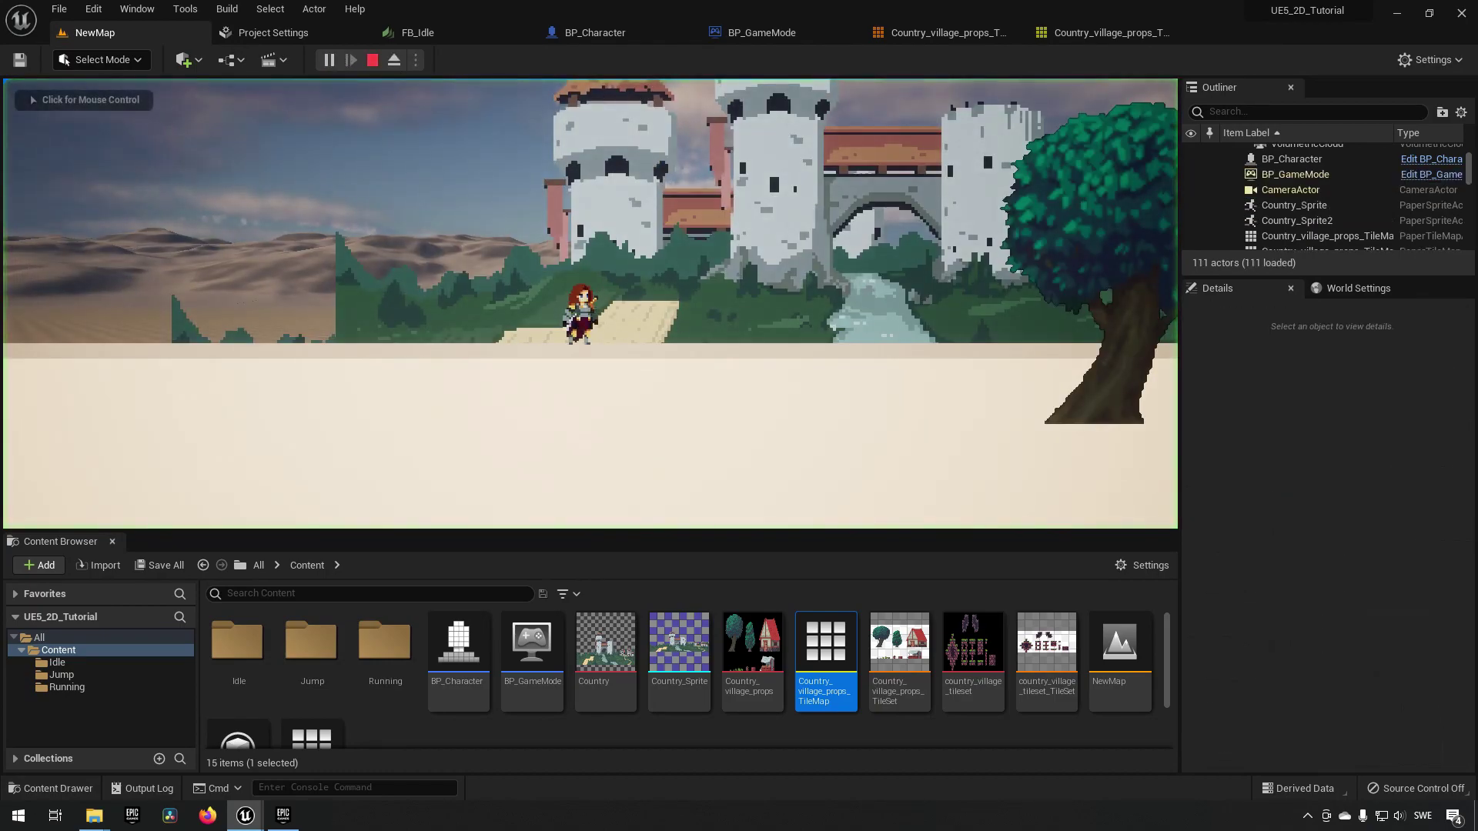
key("d")
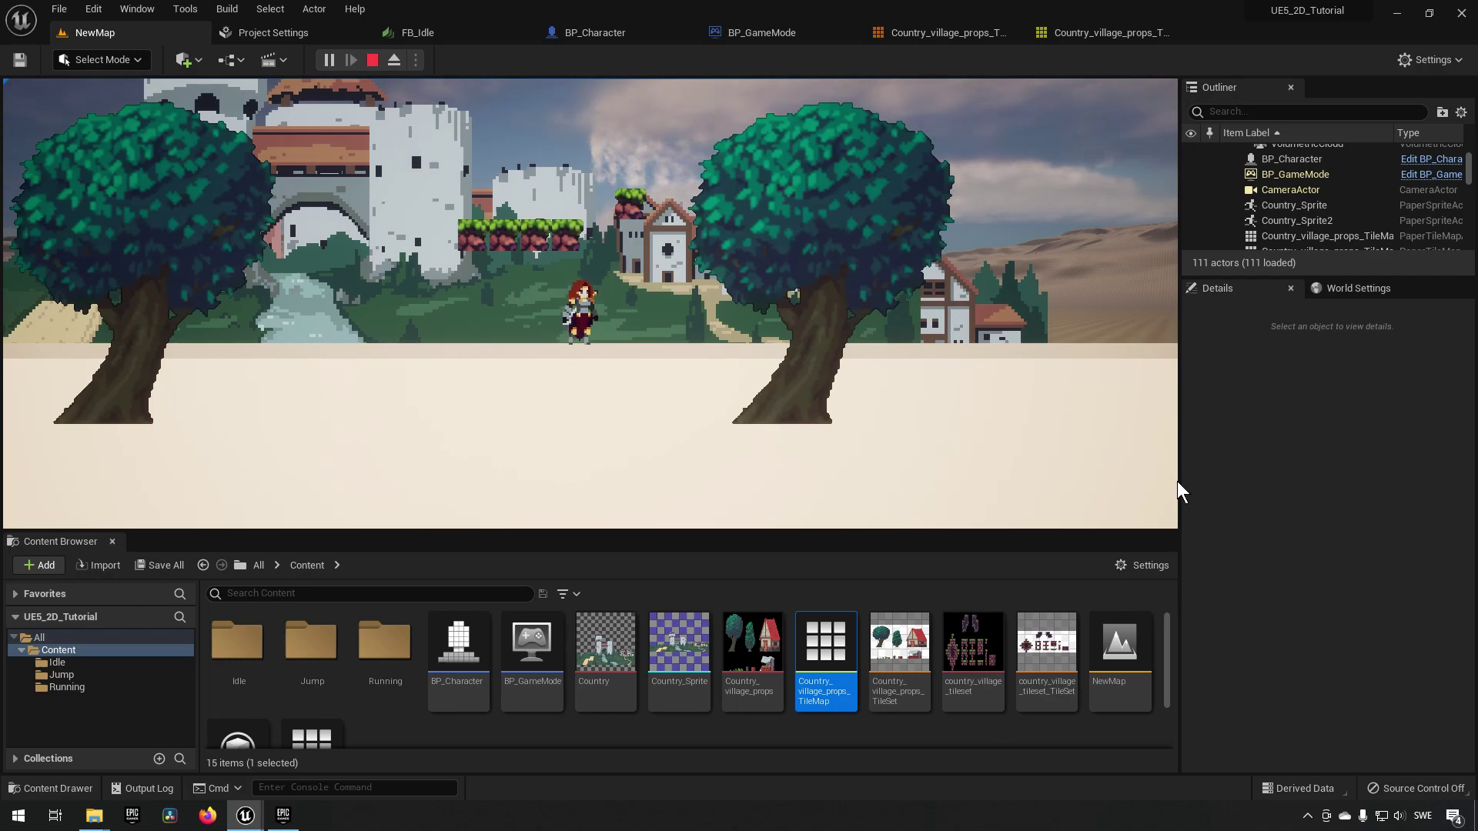
key("Escape")
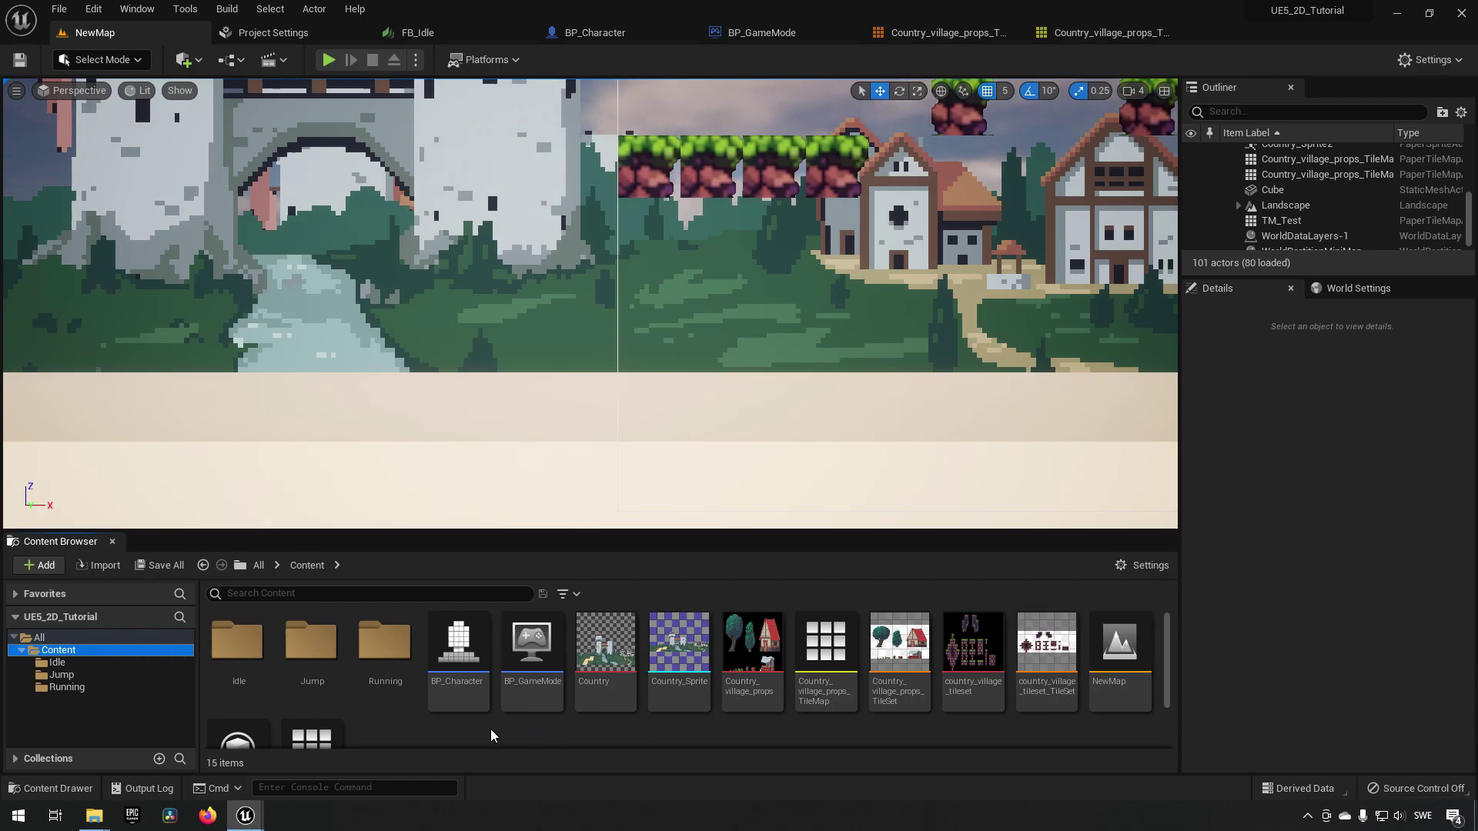
- Check the Play Rate of the Sprite component in BP_Character
left_click(462, 658)
double_click(462, 658)
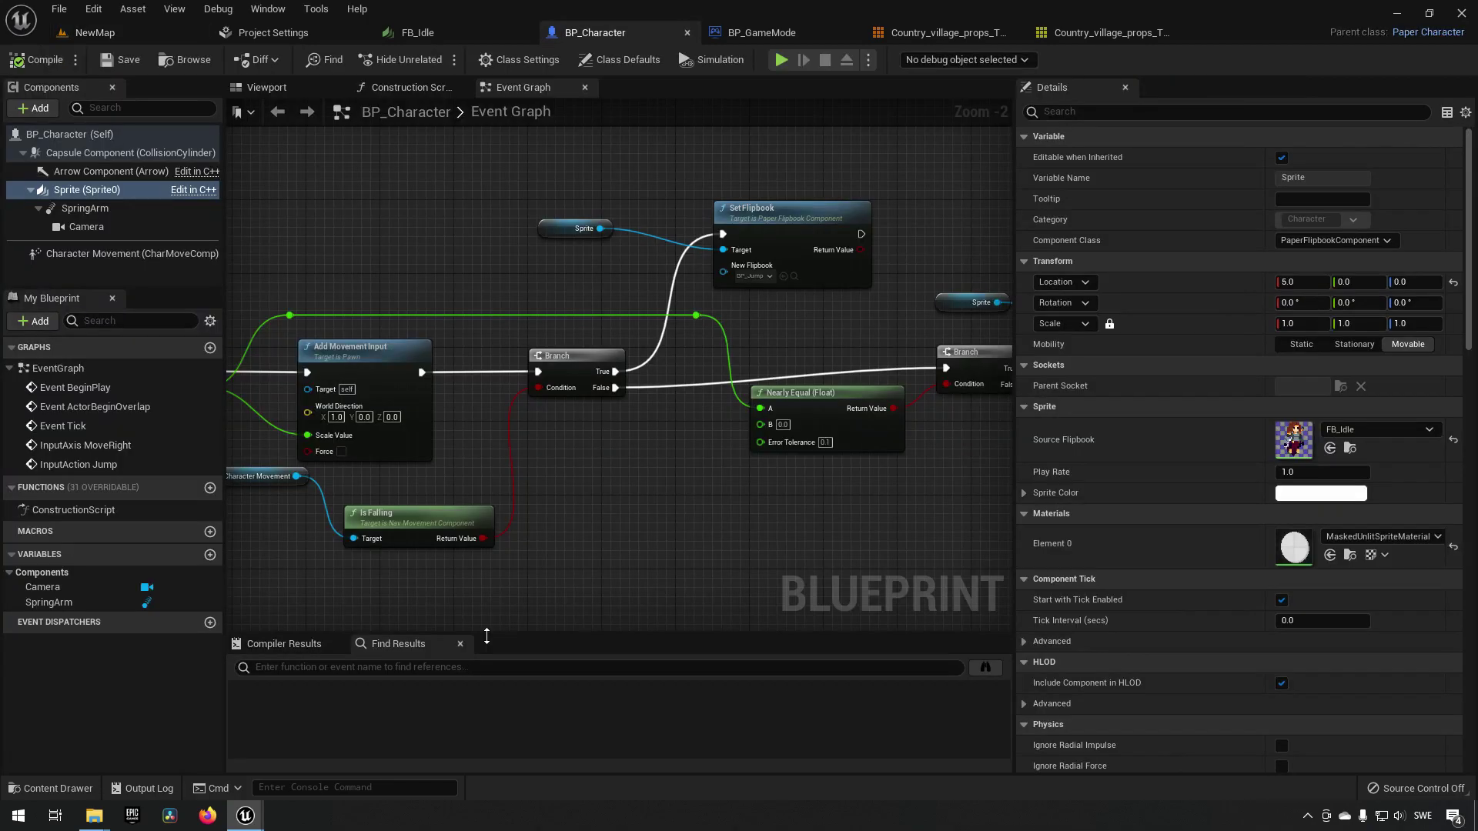
left_click(70, 193)
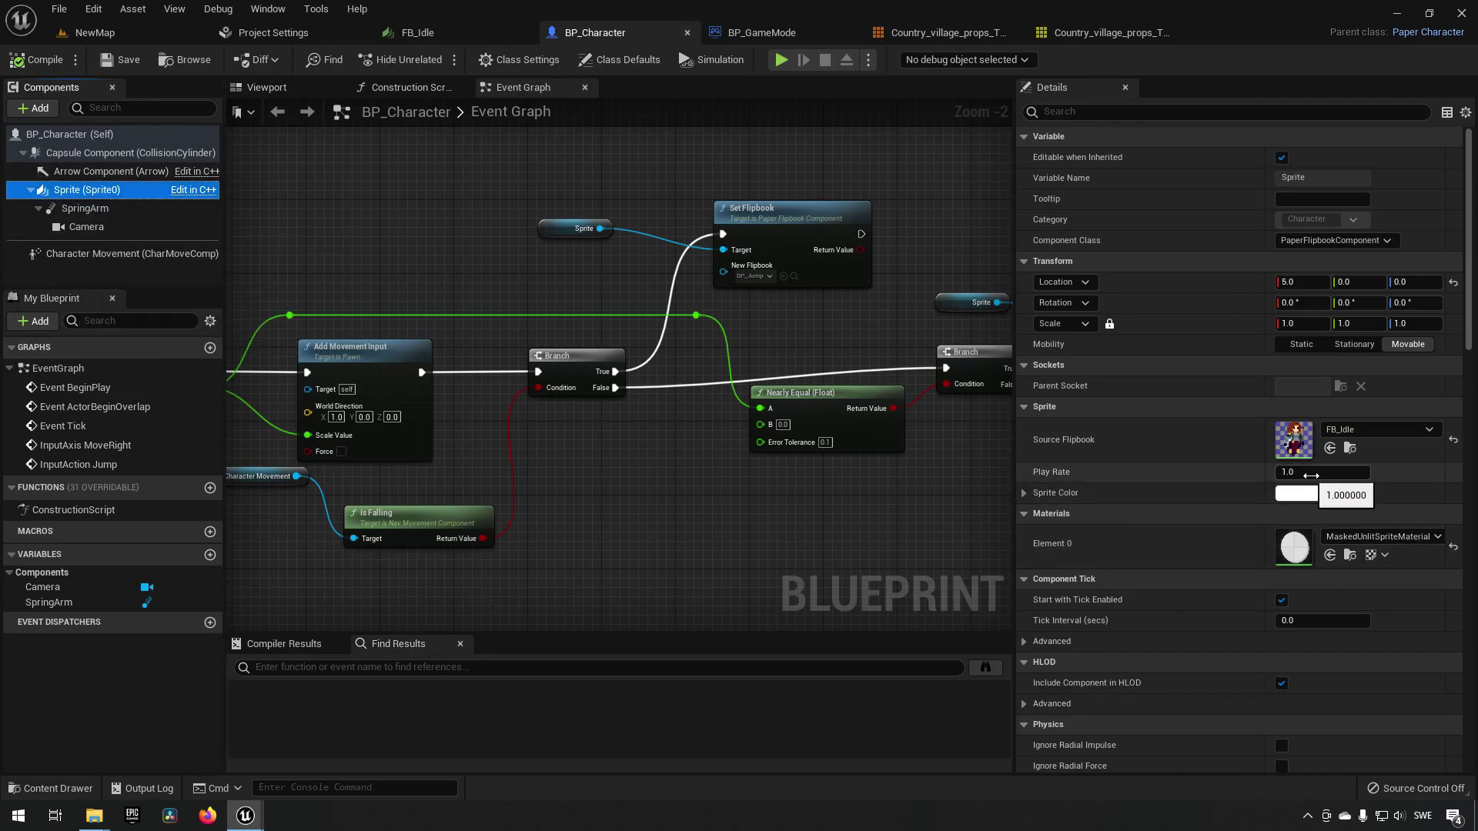
left_click(1321, 472)
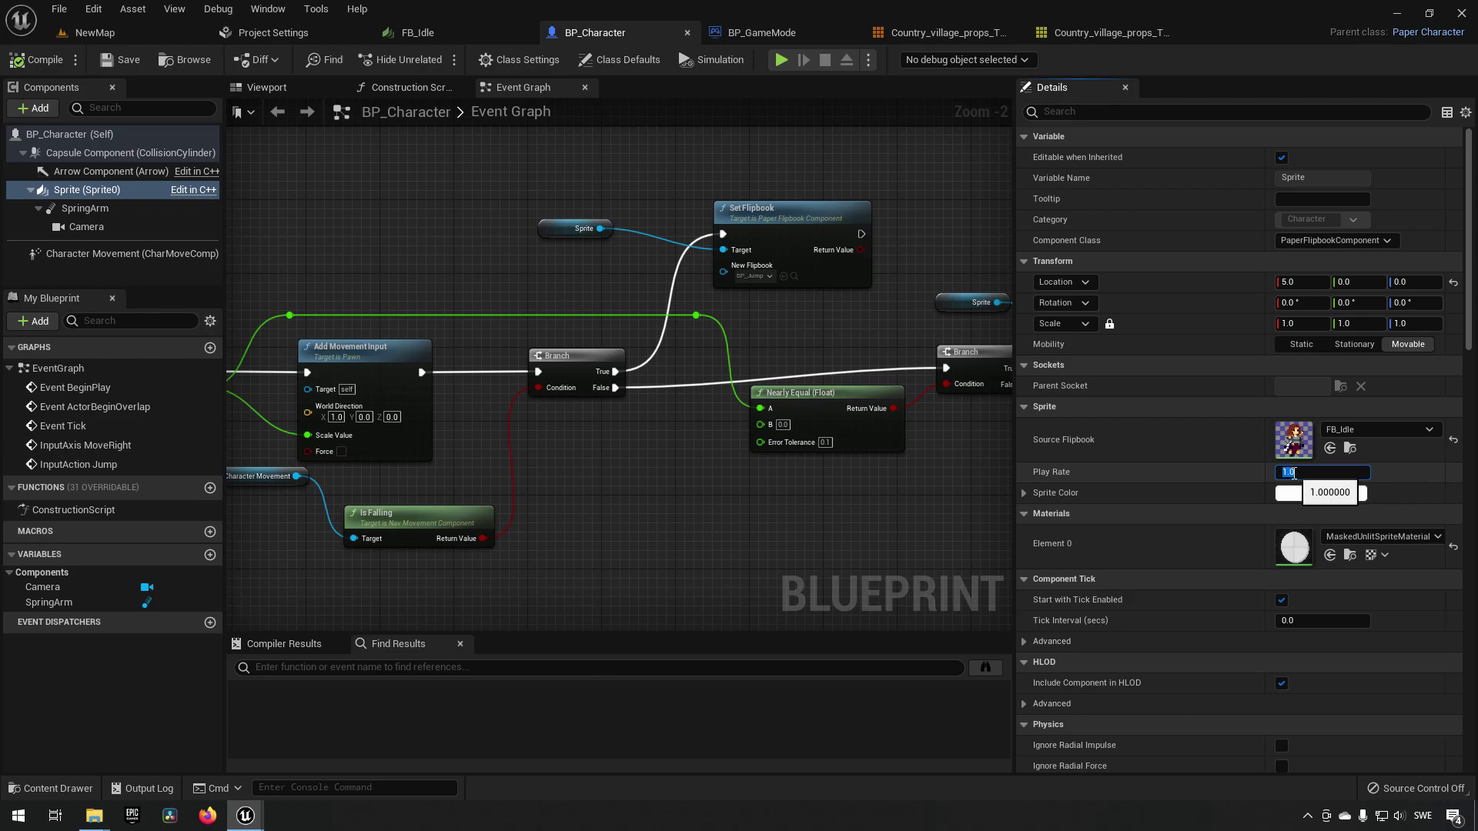
- Open the Idle/FB_Idle flipbook and expand key frames Index [0] through [5]
left_click(95, 32)
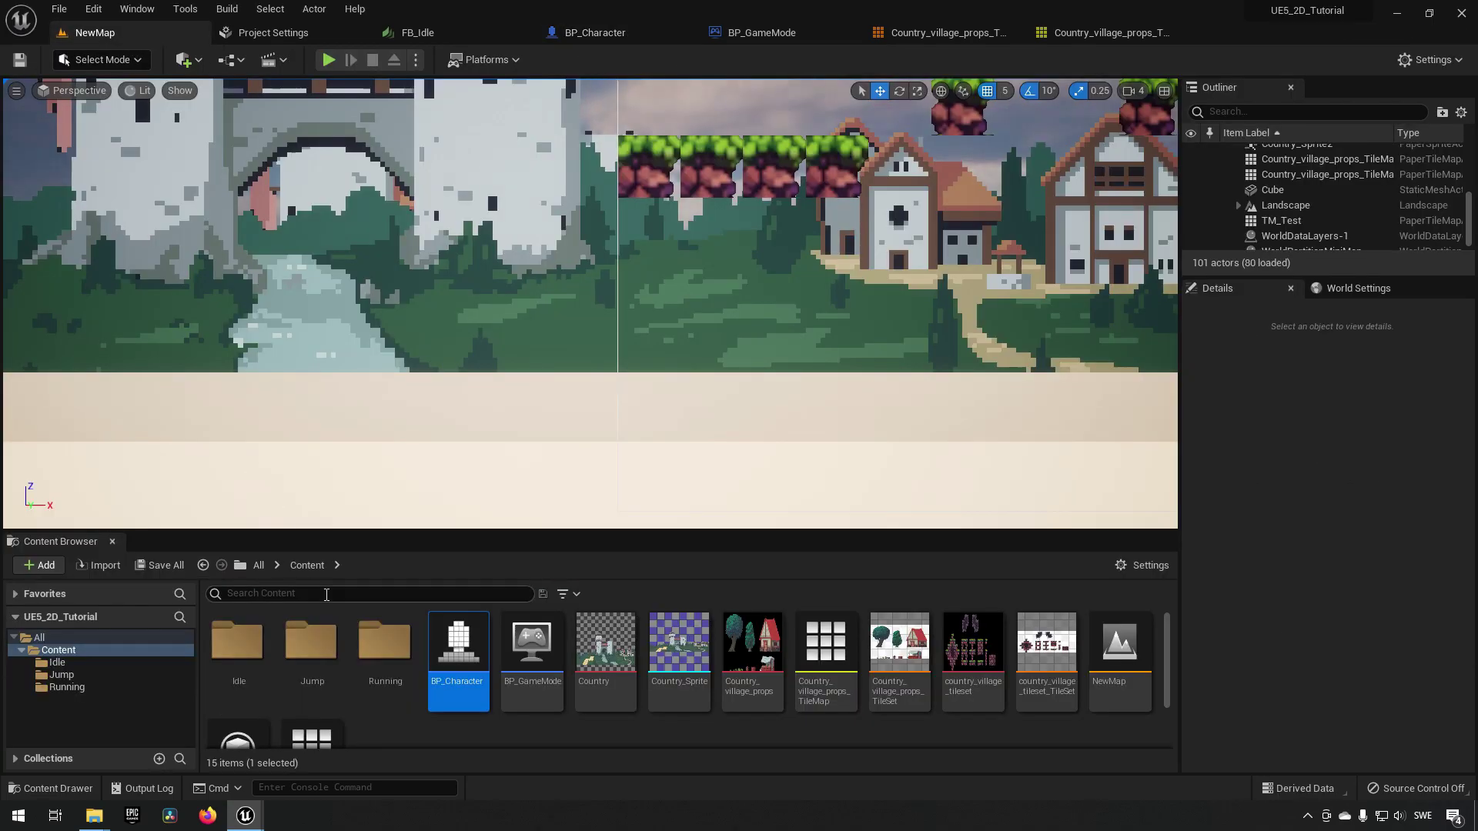
double_click(239, 647)
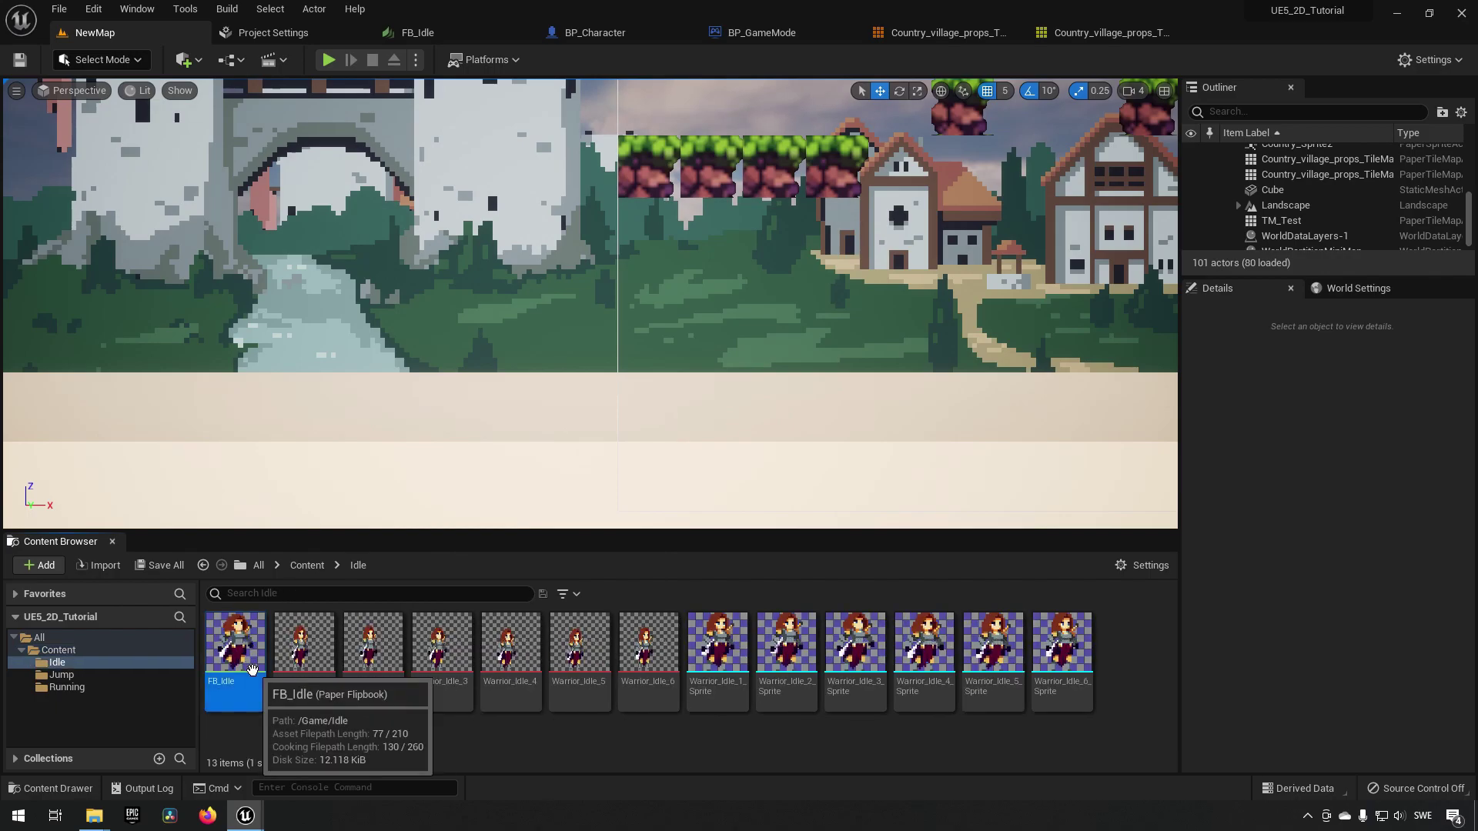
double_click(252, 669)
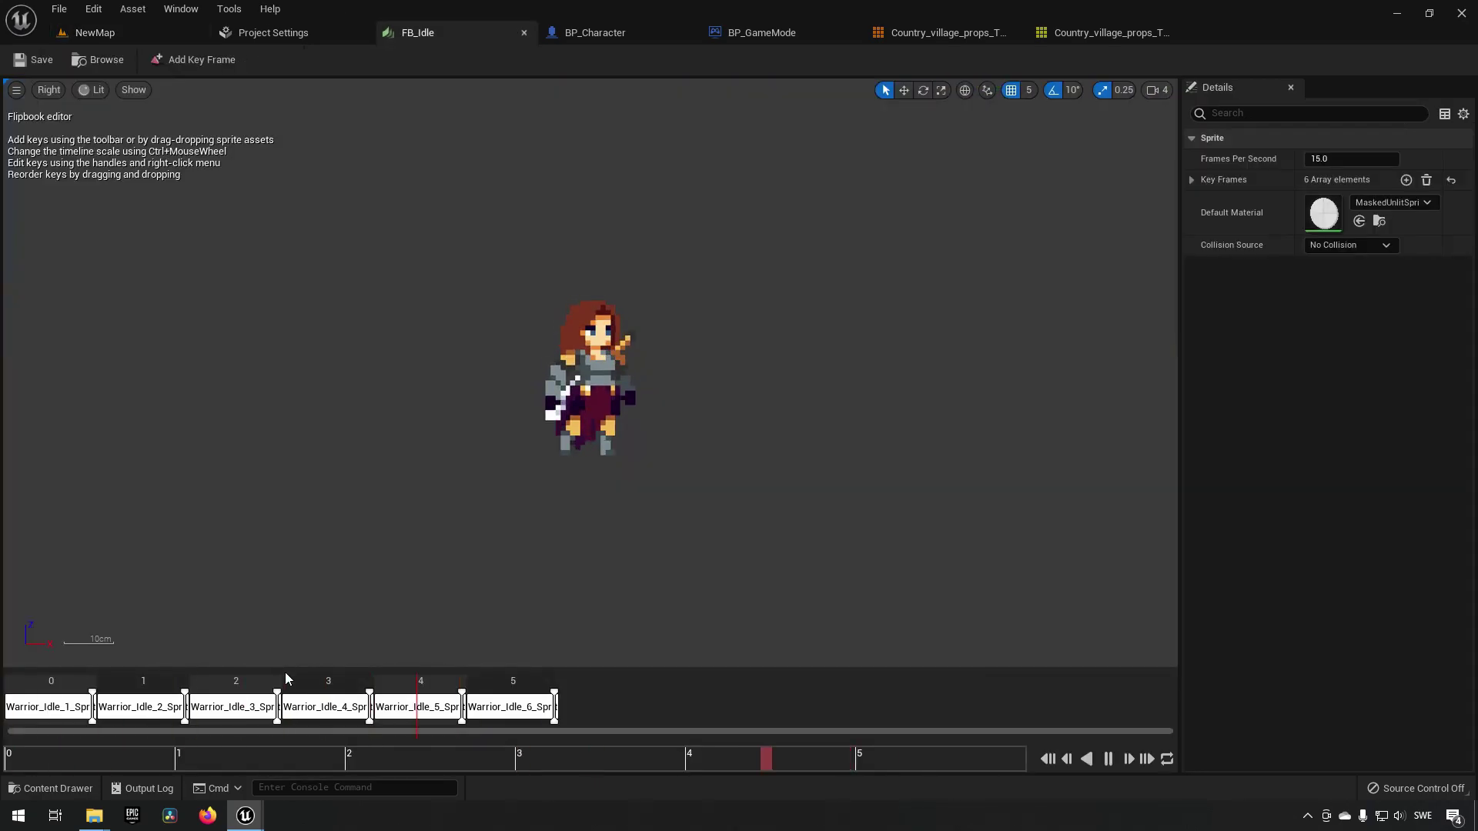
left_click(1193, 179)
left_click(1206, 313)
left_click(1206, 291)
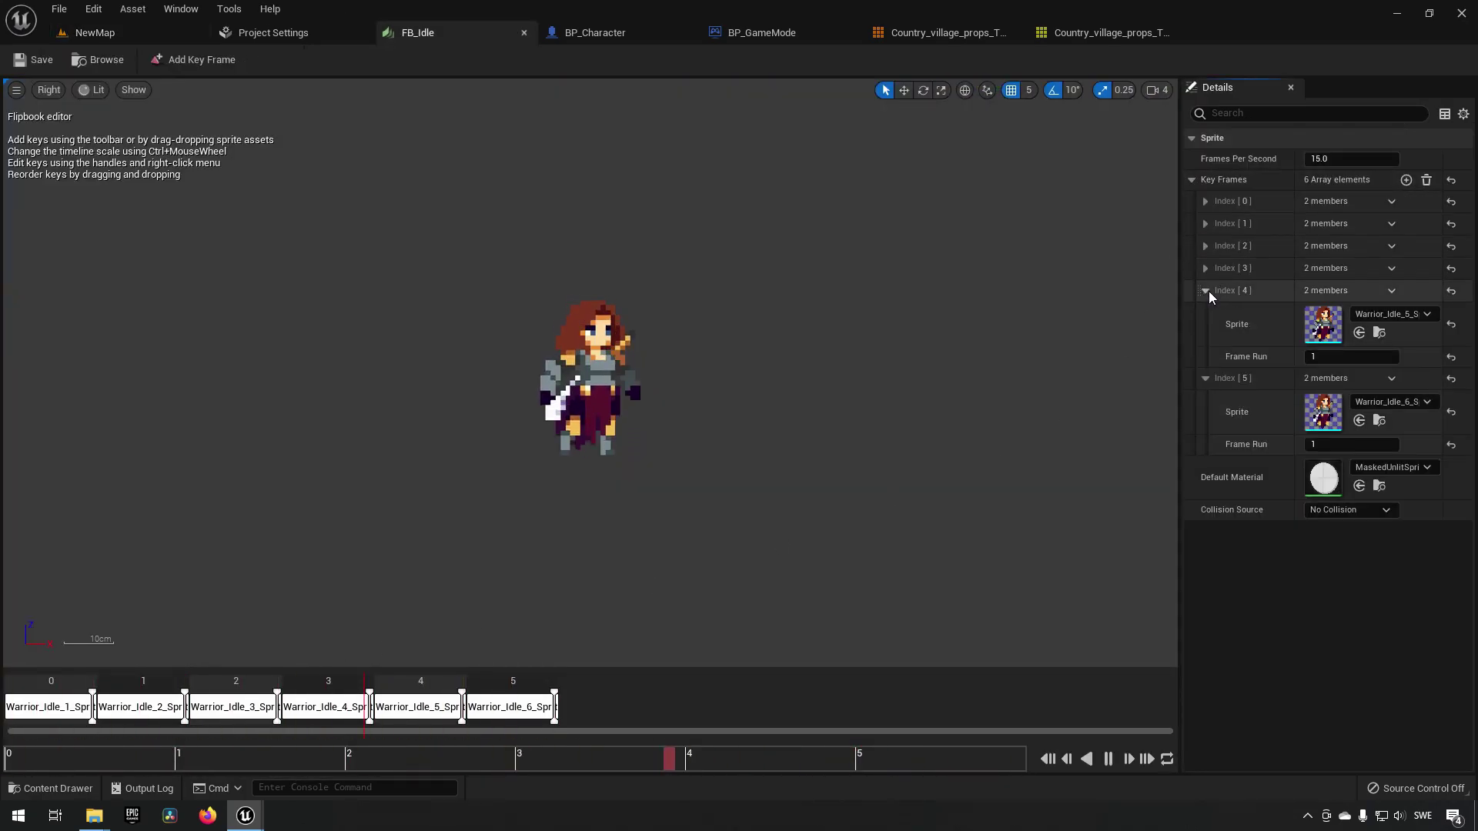
left_click(1206, 268)
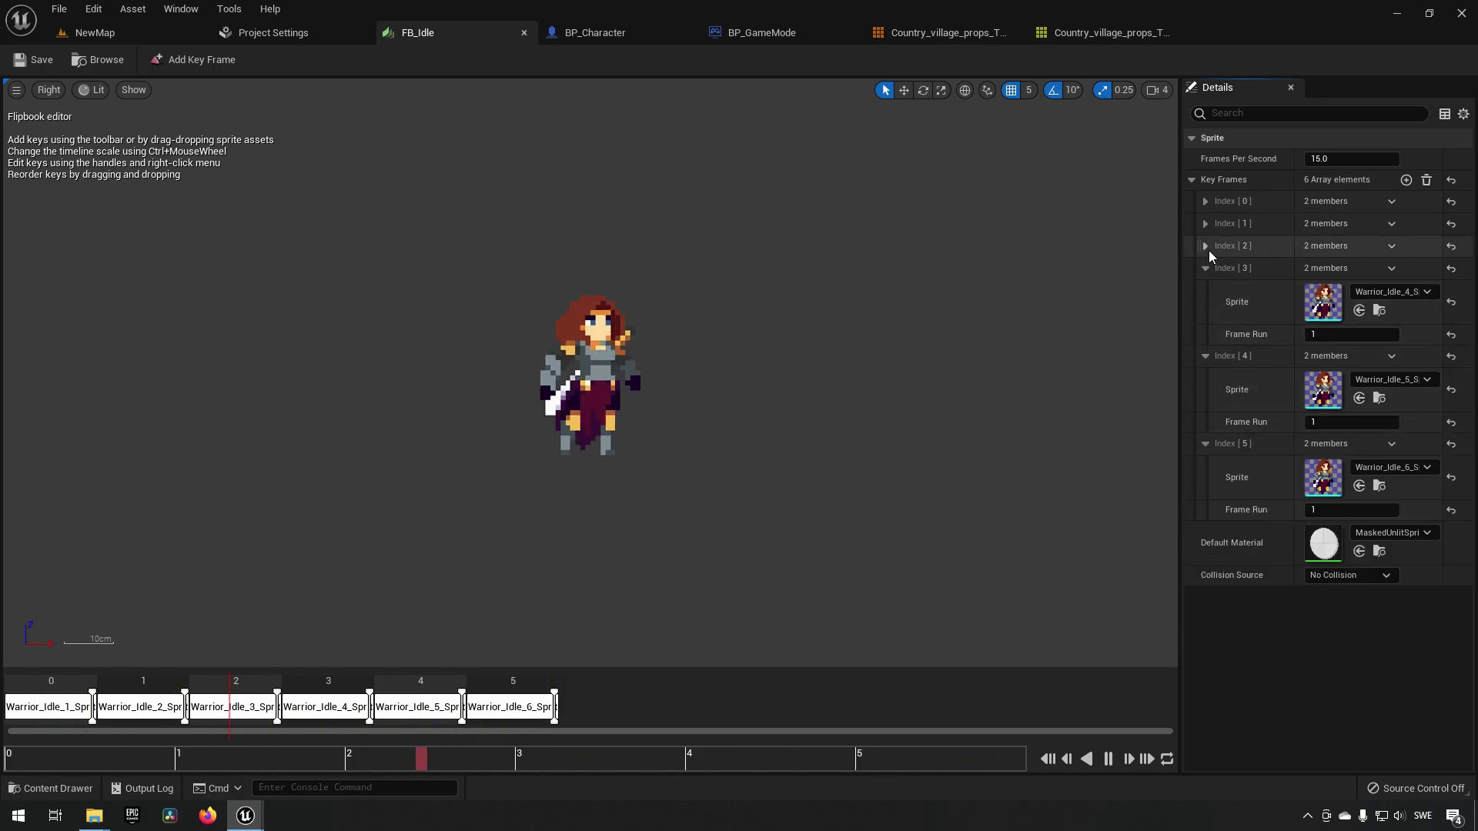
left_click(1206, 247)
left_click(1206, 224)
left_click(1206, 202)
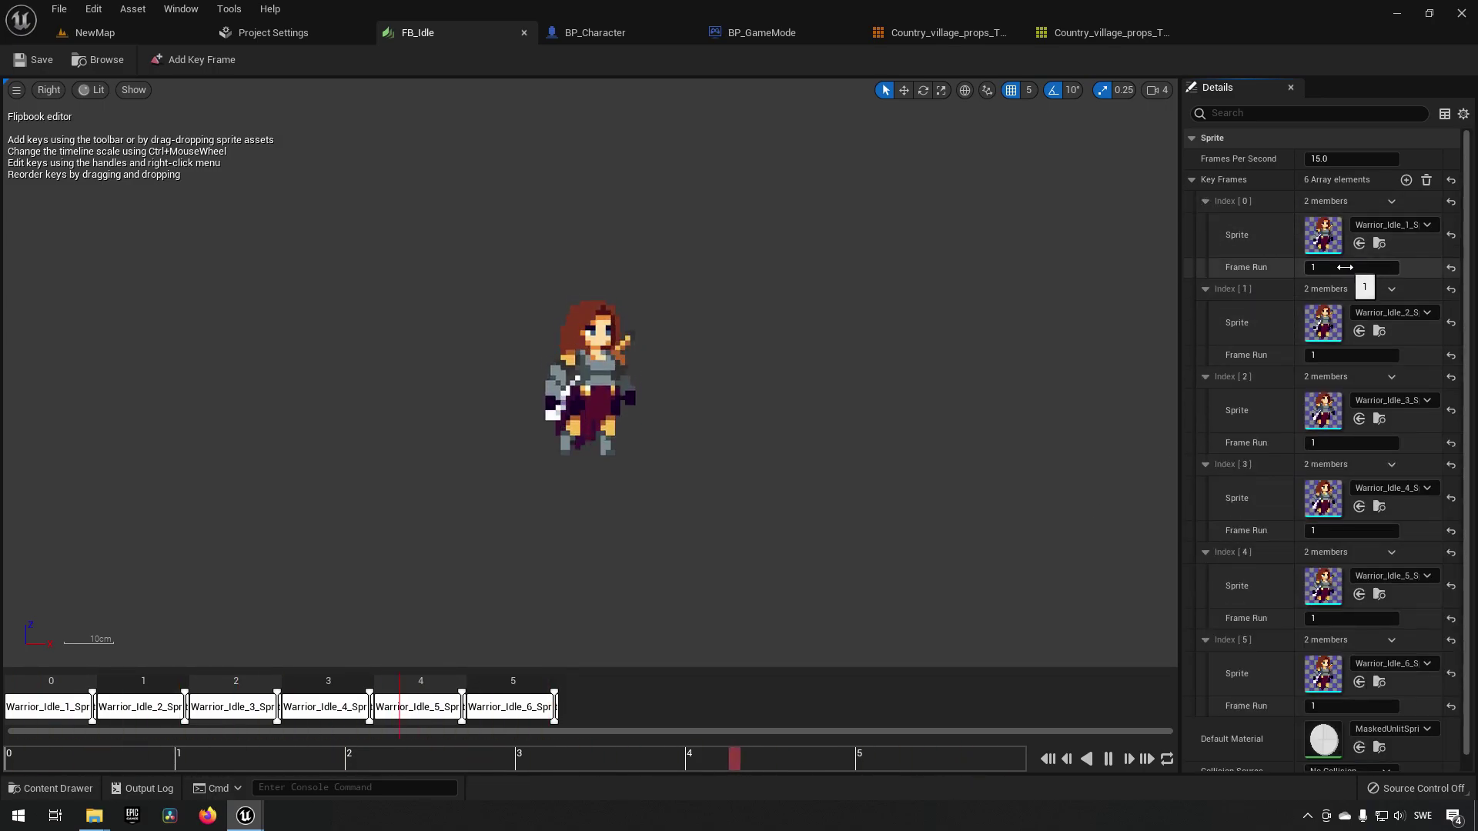